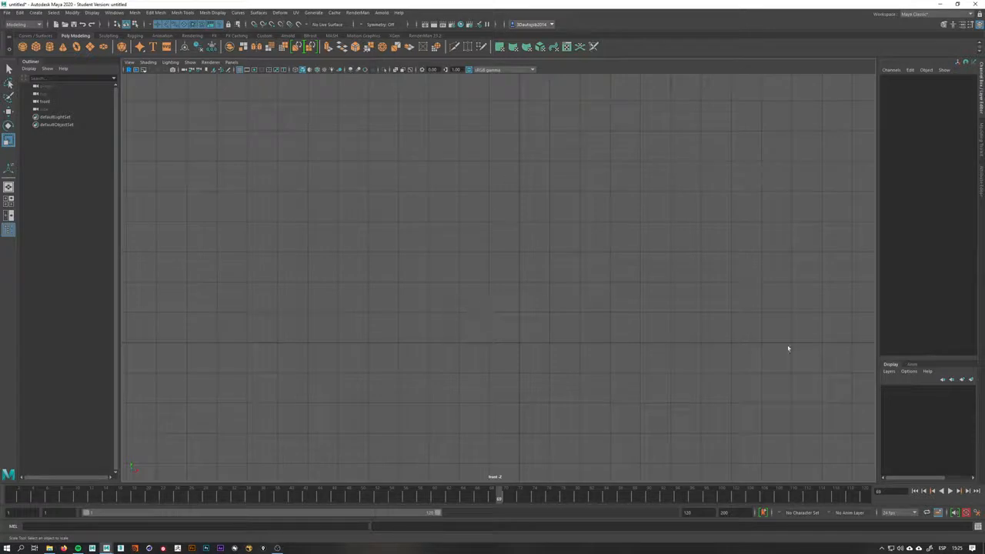
Import AGUMON.jpg as an image plane in the front view
{"action": "middle_click_drag", "start_coordinate": [640, 254], "coordinate": [569, 261], "text": "alt"}
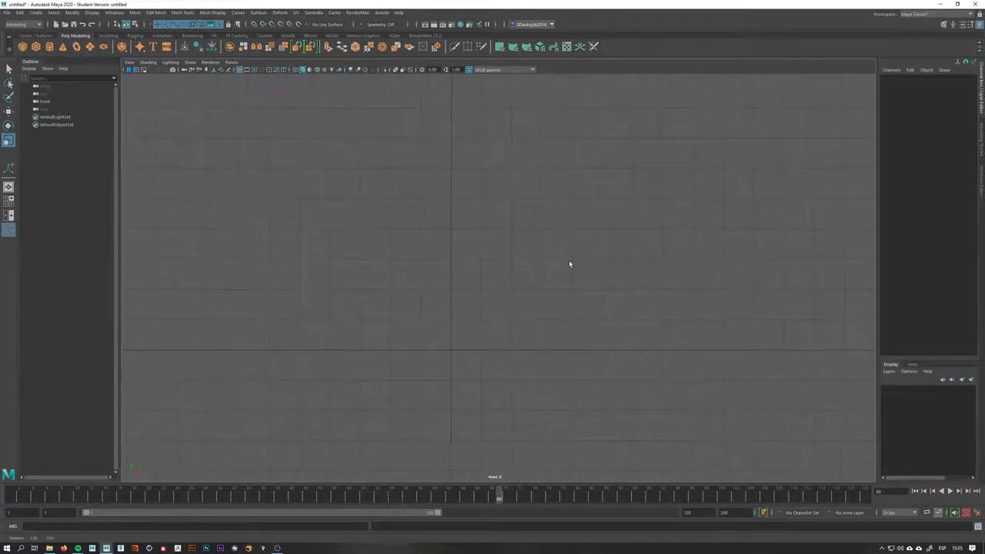
{"action": "left_click", "coordinate": [215, 70]}
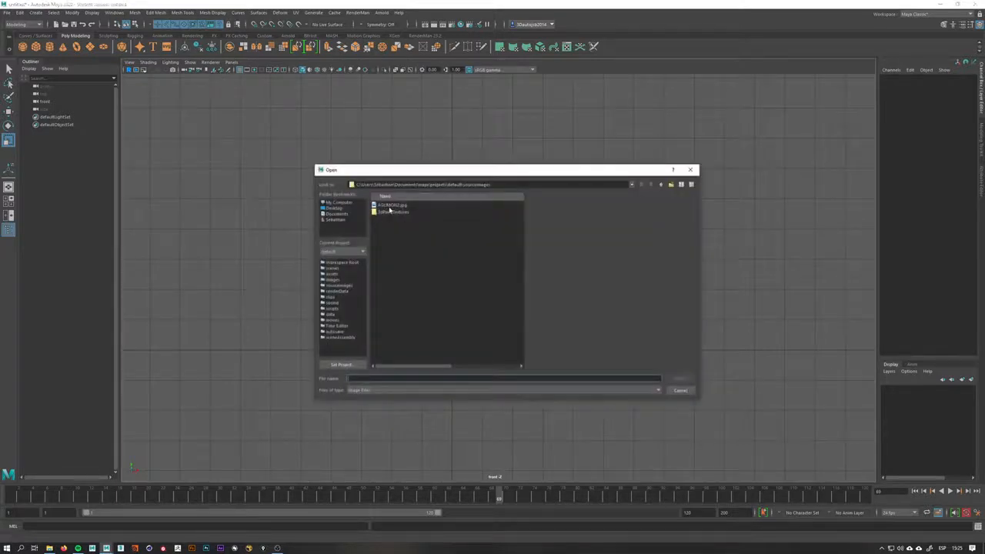
{"action": "left_click", "coordinate": [389, 206]}
{"action": "double_click", "coordinate": [423, 207]}
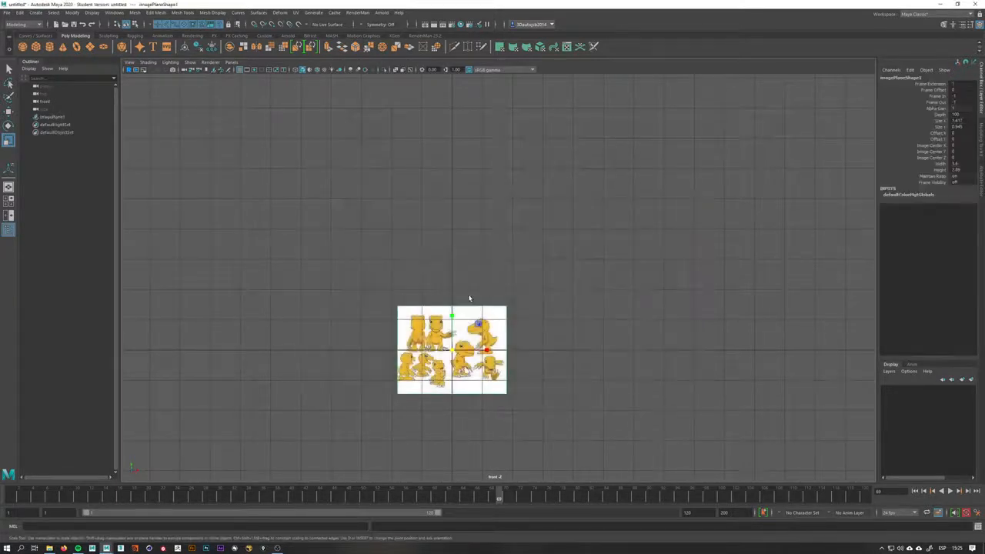
{"action": "scroll", "coordinate": [475, 314], "scroll_direction": "up", "scroll_amount": 2}
{"action": "middle_click_drag", "start_coordinate": [474, 339], "coordinate": [562, 268], "text": "alt"}
{"action": "scroll", "coordinate": [563, 267], "scroll_direction": "up", "scroll_amount": 2}
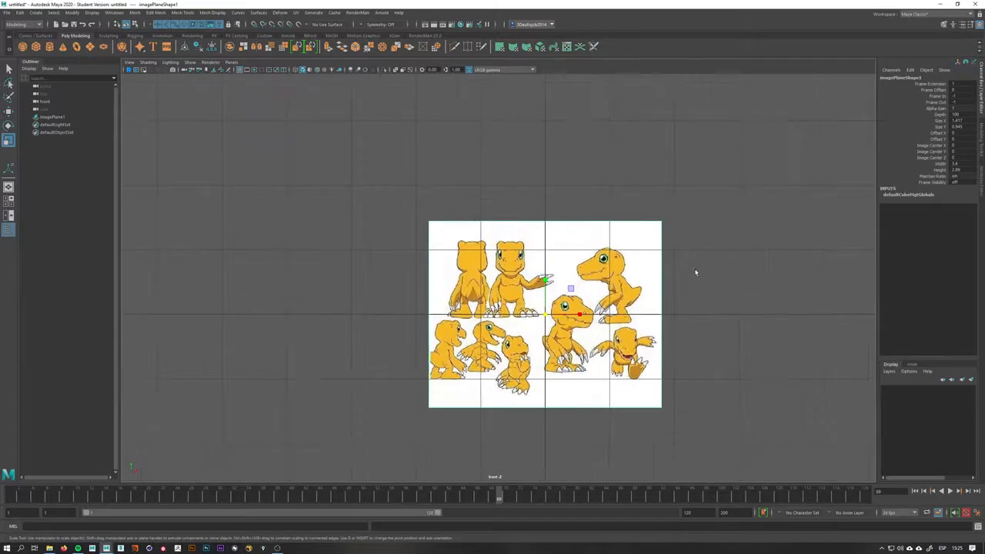
Select the imported image plane in the perspective view and delete it
{"action": "middle_click_drag", "start_coordinate": [697, 272], "coordinate": [611, 288], "text": "alt"}
{"action": "scroll", "coordinate": [611, 289], "scroll_direction": "down", "scroll_amount": 4}
{"action": "key", "text": "space"}
{"action": "left_click_drag", "start_coordinate": [611, 289], "coordinate": [590, 294]}
{"action": "left_click", "coordinate": [567, 286]}
{"action": "left_click", "coordinate": [508, 324]}
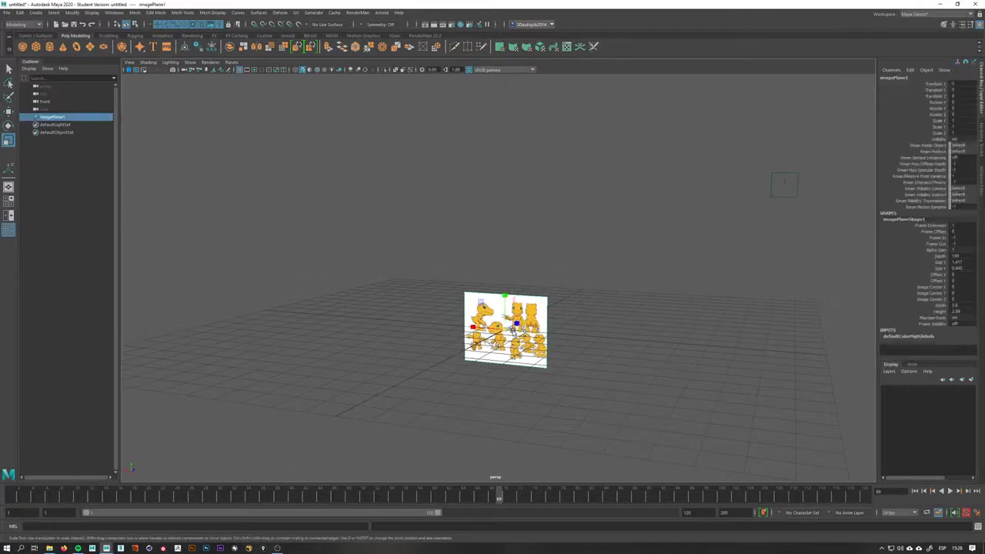
{"action": "key", "text": "Delete"}
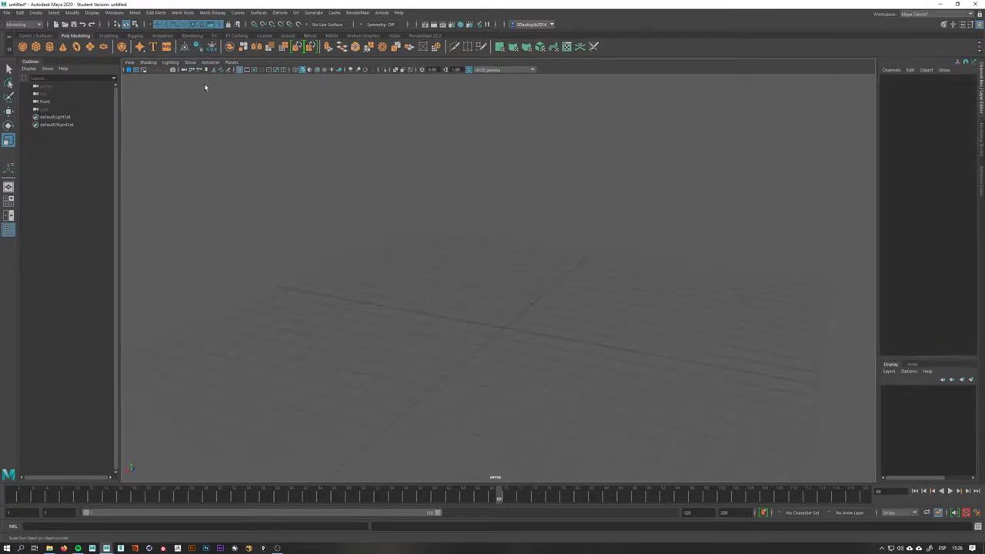
Cancel the image plane import and undo the last two actions to return to the front camera
{"action": "left_click", "coordinate": [214, 69]}
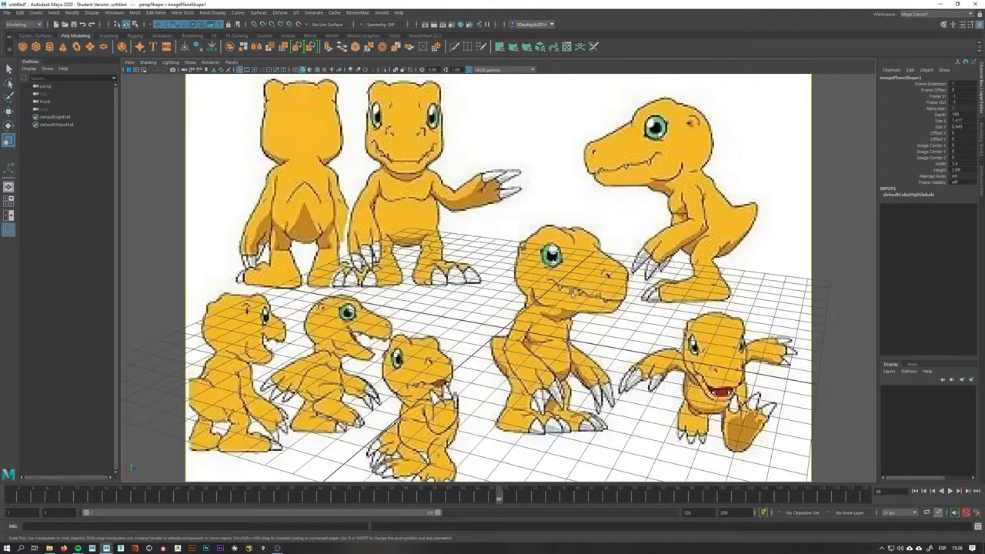
{"action": "left_click_drag", "start_coordinate": [539, 290], "coordinate": [641, 289], "text": "alt"}
{"action": "key", "text": "ctrl+z"}
{"action": "key", "text": "ctrl+z"}
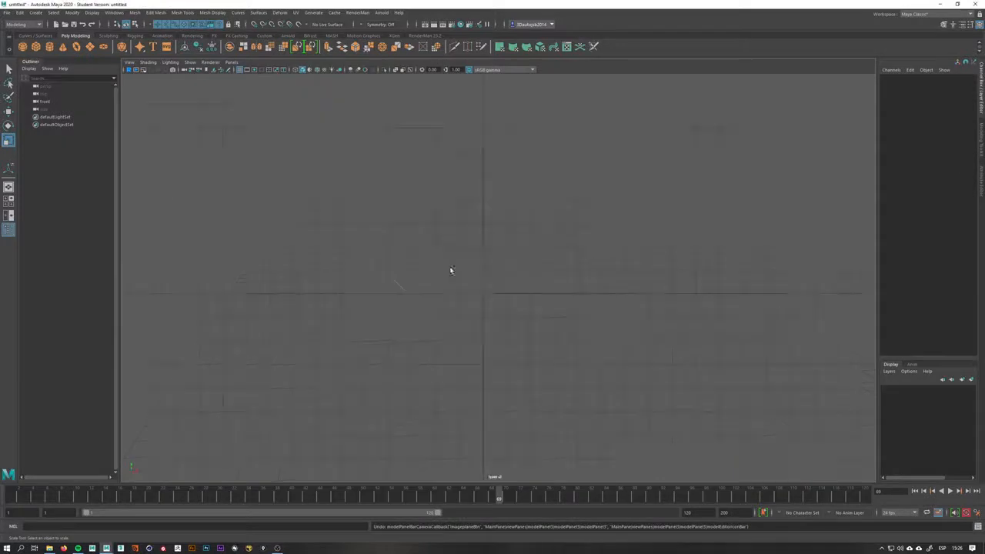
{"action": "middle_click_drag", "start_coordinate": [527, 242], "coordinate": [517, 307], "text": "alt"}
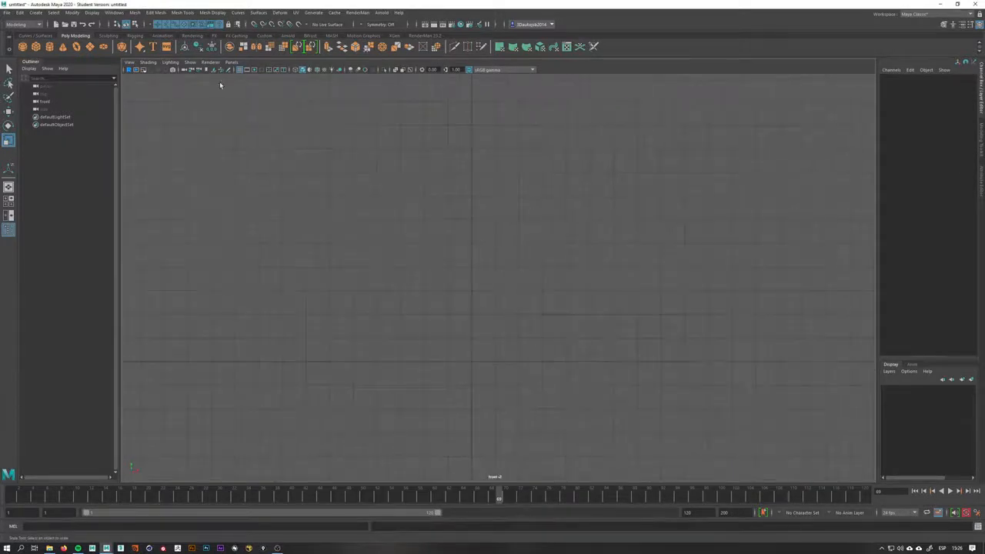
Import AGUMON.jpg as a front image plane, then undo its scaling and the import
{"action": "left_click", "coordinate": [213, 71]}
{"action": "double_click", "coordinate": [415, 206]}
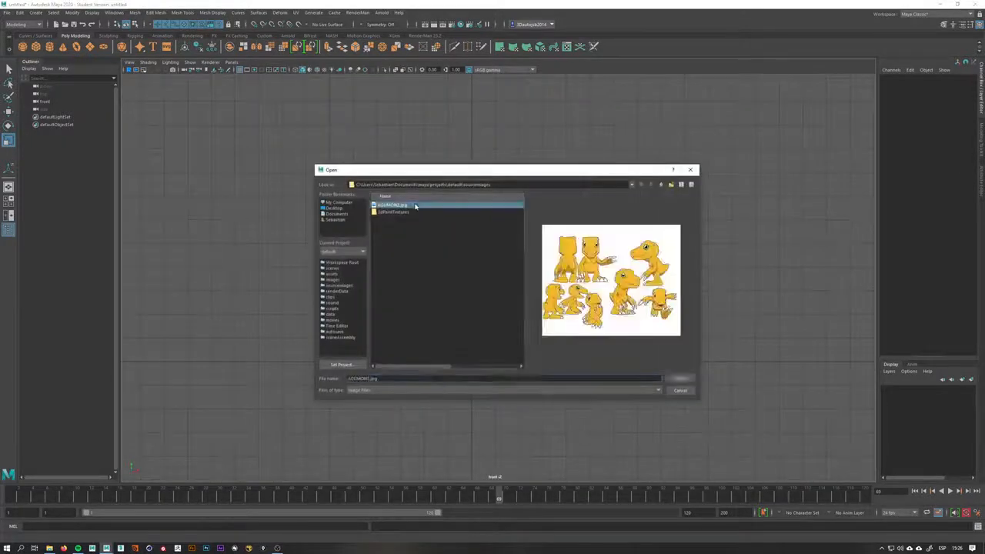
{"action": "scroll", "coordinate": [482, 329], "scroll_direction": "up", "scroll_amount": 2}
{"action": "middle_click_drag", "start_coordinate": [482, 358], "coordinate": [517, 245], "text": "alt"}
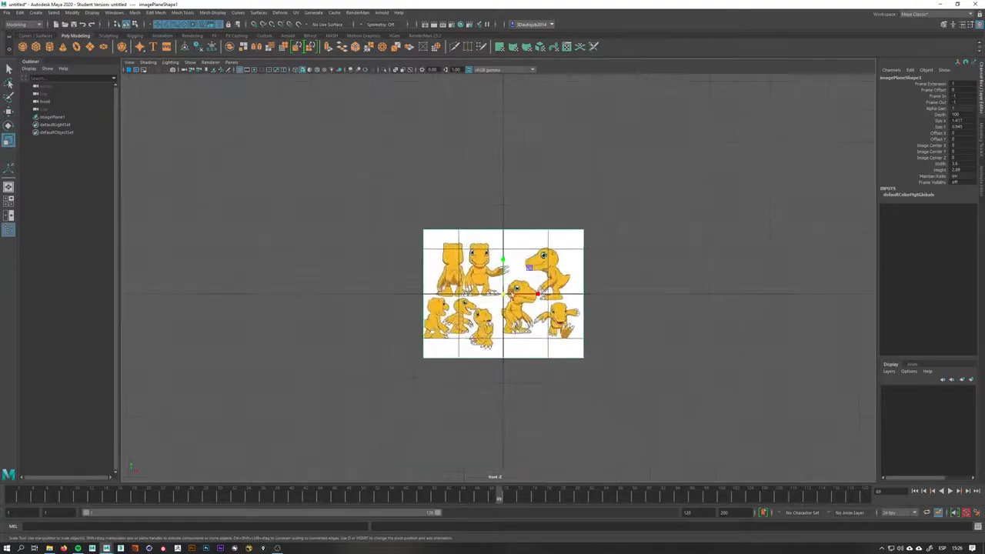
{"action": "scroll", "coordinate": [682, 293], "scroll_direction": "up", "scroll_amount": 4}
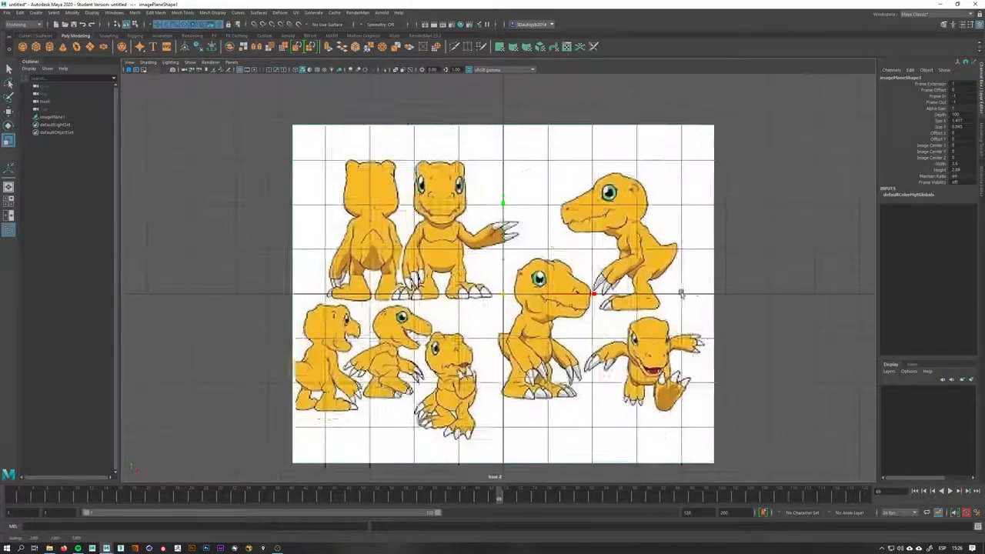
{"action": "scroll", "coordinate": [681, 293], "scroll_direction": "up", "scroll_amount": 2}
{"action": "scroll", "coordinate": [504, 282], "scroll_direction": "down", "scroll_amount": 6}
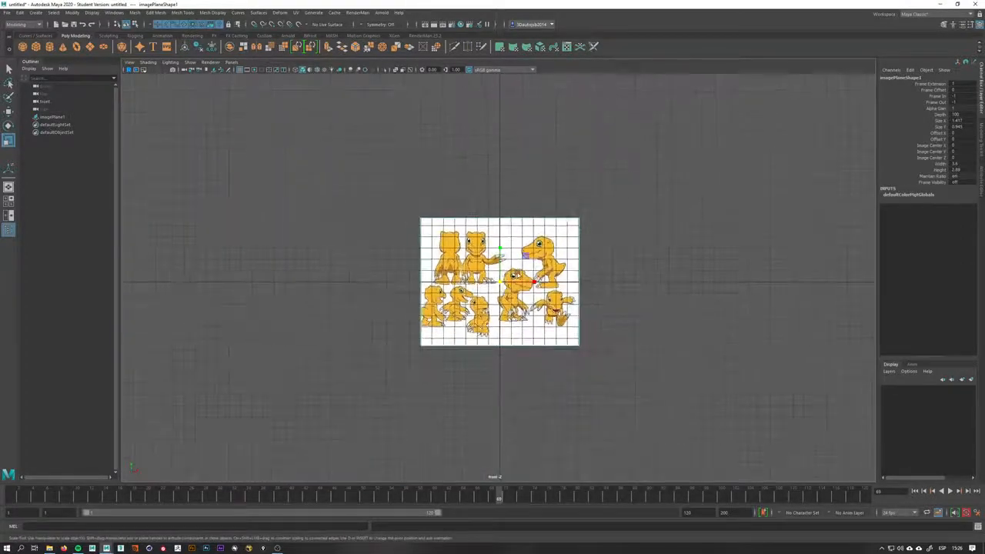
{"action": "scroll", "coordinate": [657, 275], "scroll_direction": "down", "scroll_amount": 4}
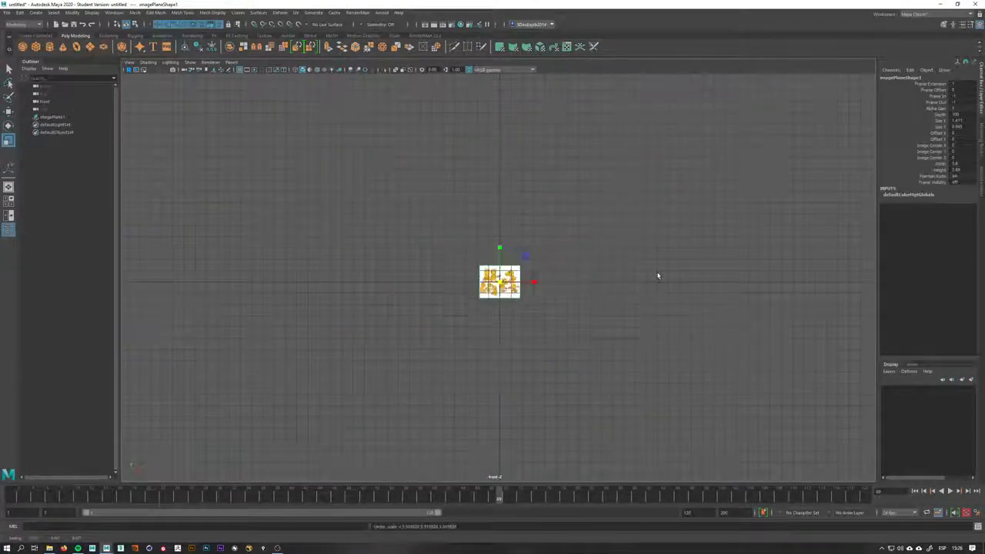
{"action": "scroll", "coordinate": [487, 262], "scroll_direction": "up", "scroll_amount": 1}
{"action": "scroll", "coordinate": [486, 262], "scroll_direction": "up", "scroll_amount": 4}
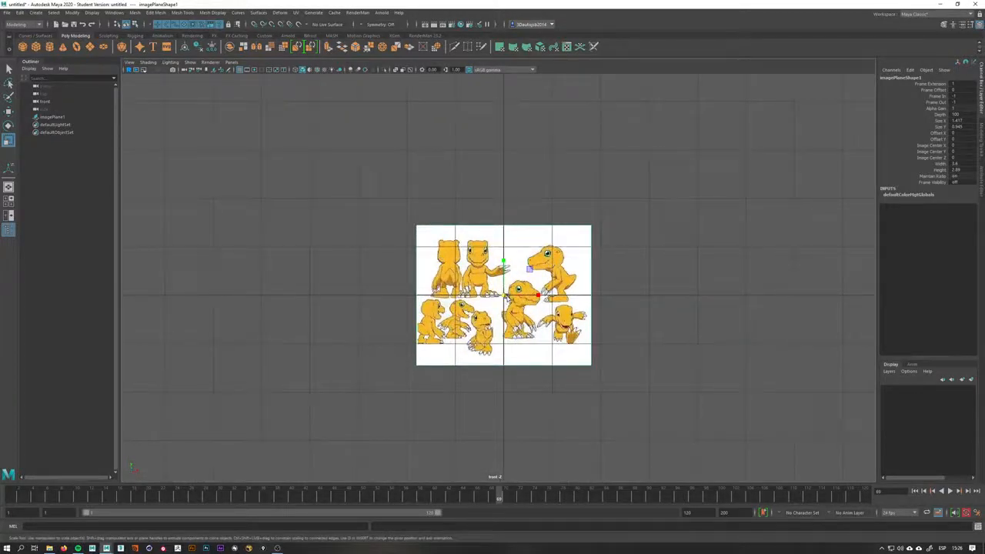
{"action": "scroll", "coordinate": [506, 297], "scroll_direction": "up", "scroll_amount": 4}
{"action": "key", "text": "ctrl+z"}
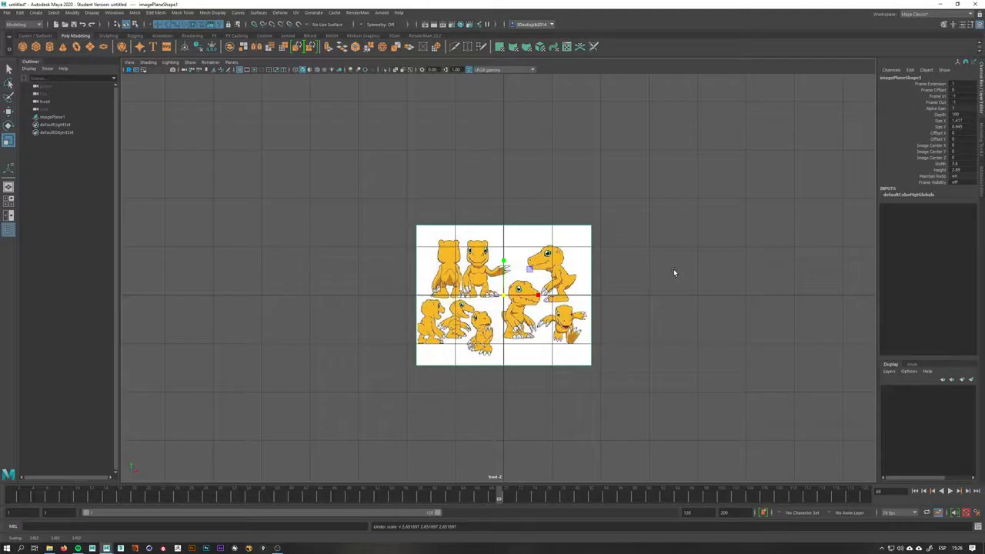
{"action": "key", "text": "ctrl+z"}
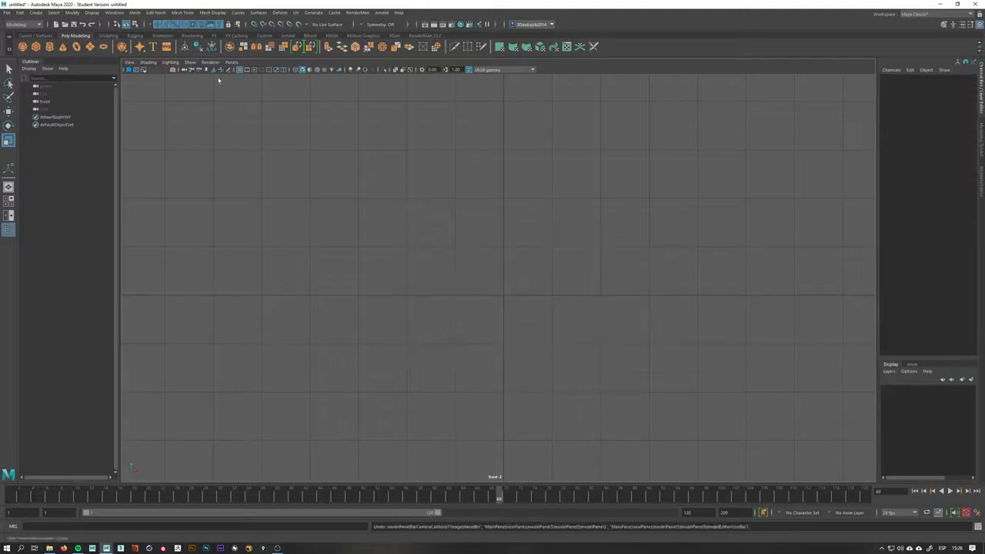
Import AGUMON.jpg as the front view's image plane and briefly open its attribute editor
{"action": "left_click", "coordinate": [216, 69]}
{"action": "double_click", "coordinate": [393, 205]}
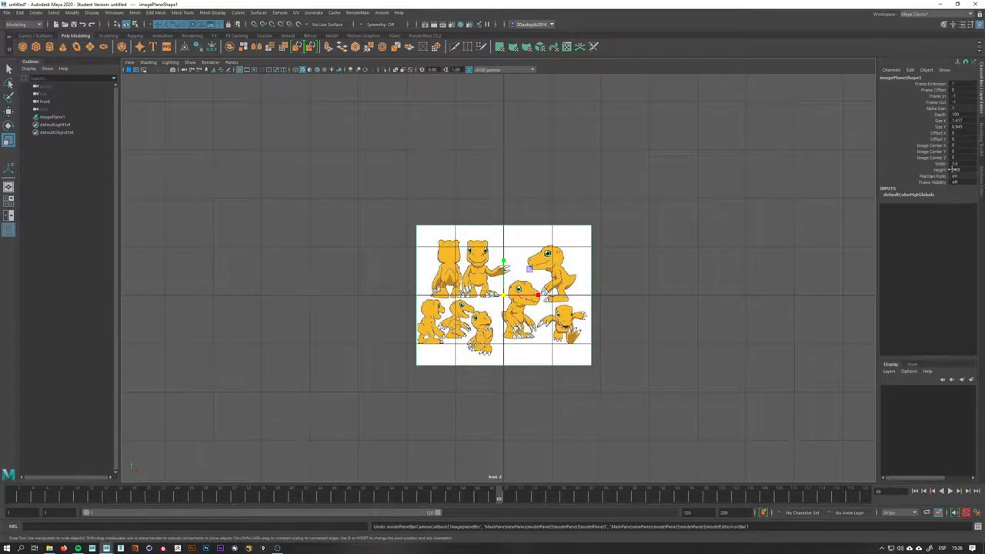
{"action": "left_click", "coordinate": [983, 183]}
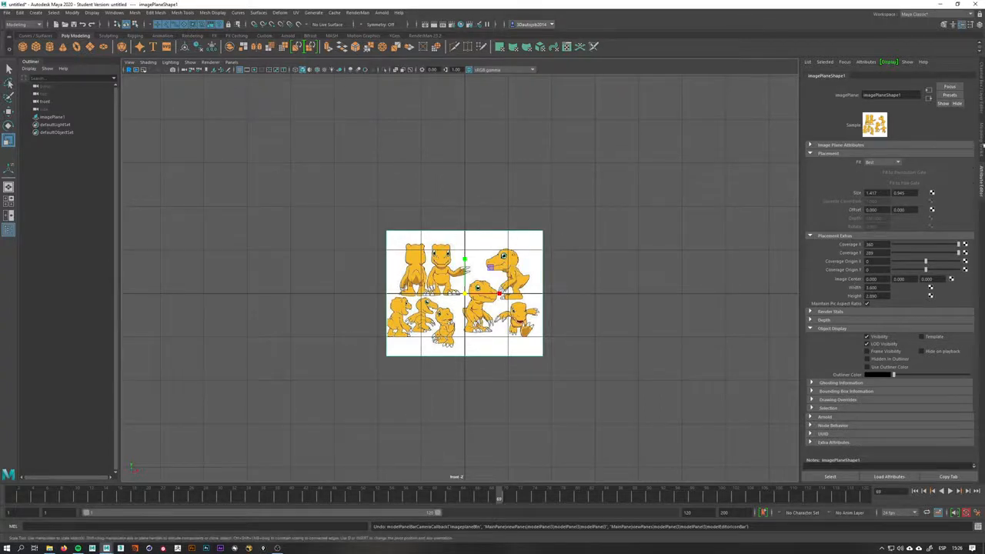
{"action": "left_click", "coordinate": [982, 108]}
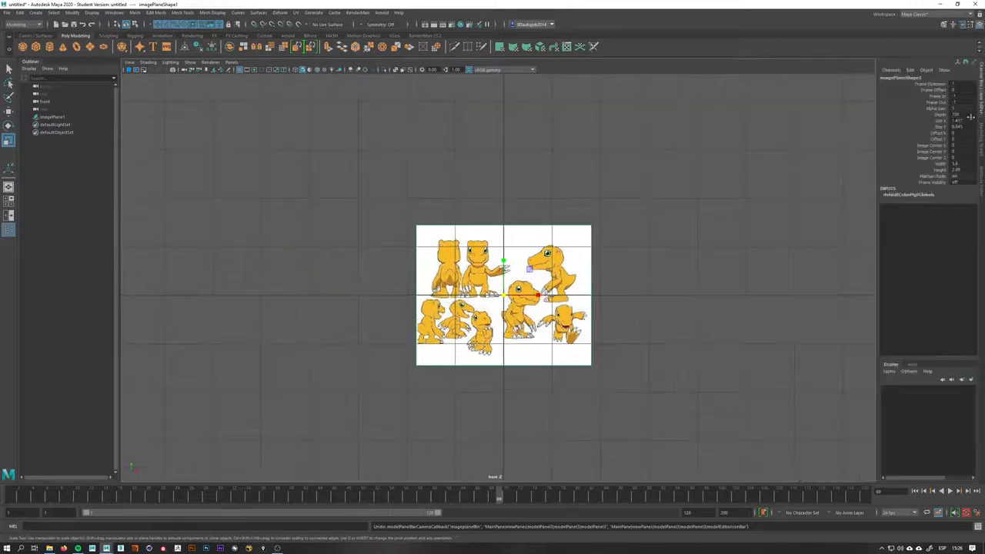
Scale up the image plane's Width and Height together with the channel box slider
{"action": "left_click_drag", "start_coordinate": [940, 164], "coordinate": [942, 171]}
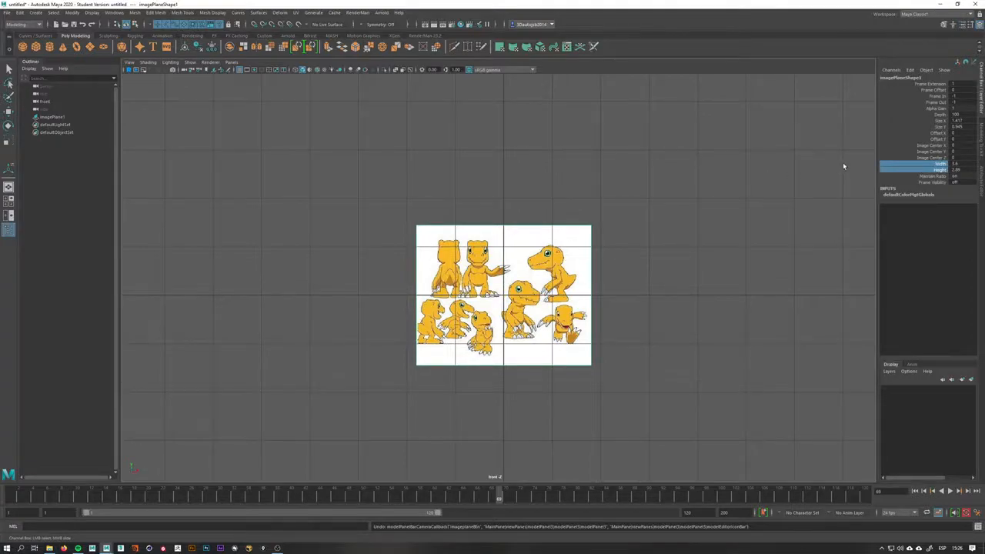
{"action": "mouse_move", "coordinate": [835, 167]}
{"action": "middle_mouse_down"}
{"action": "mouse_move", "coordinate": [884, 163]}
{"action": "mouse_move", "coordinate": [848, 163]}
{"action": "middle_mouse_up"}
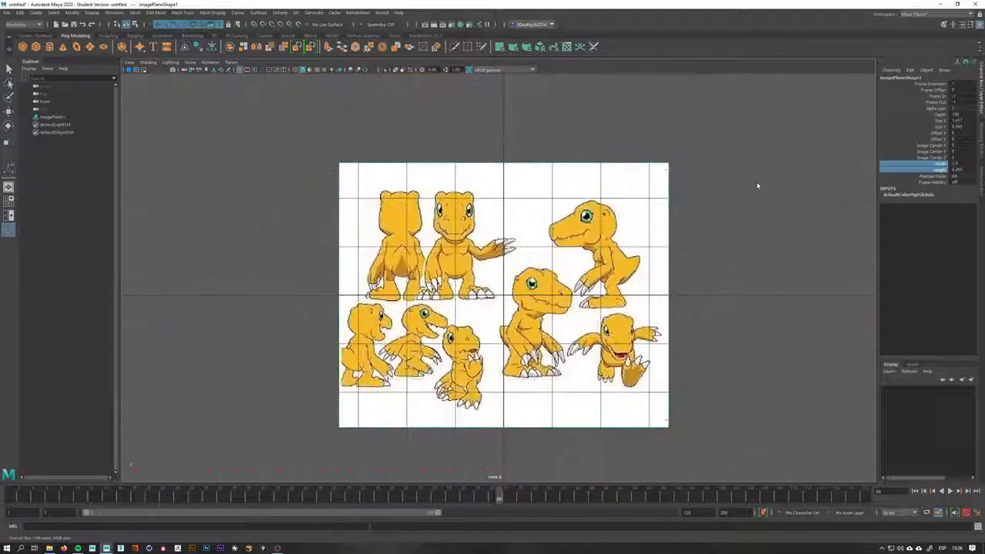
{"action": "scroll", "coordinate": [784, 177], "scroll_direction": "down", "scroll_amount": 3}
{"action": "middle_click_drag", "start_coordinate": [785, 177], "coordinate": [797, 175]}
{"action": "scroll", "coordinate": [783, 185], "scroll_direction": "down", "scroll_amount": 2}
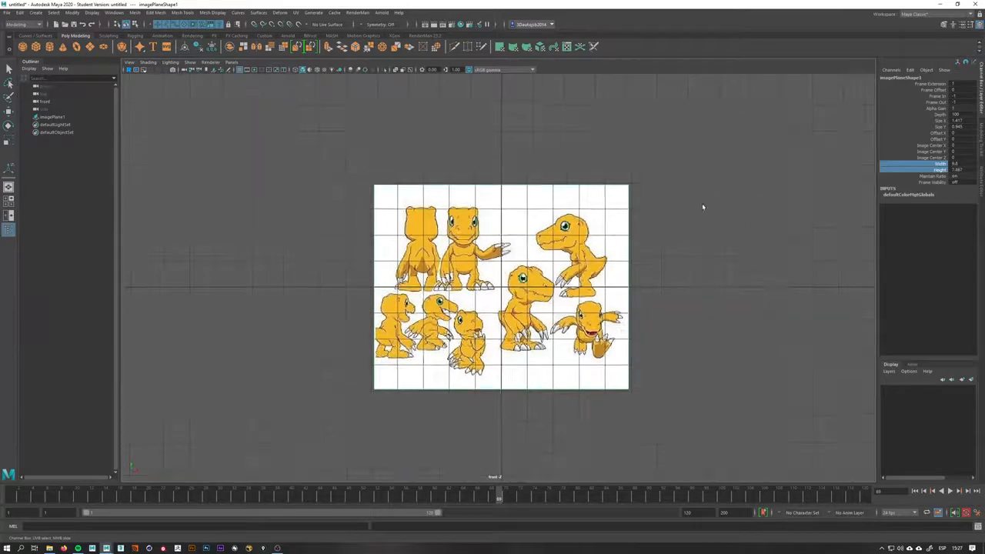
Move the image plane upward in the perspective view and dismiss the student version notice
{"action": "key", "text": "space"}
{"action": "left_click_drag", "start_coordinate": [691, 208], "coordinate": [693, 199]}
{"action": "mouse_move", "coordinate": [680, 233]}
{"action": "left_mouse_down", "text": "alt"}
{"action": "mouse_move", "coordinate": [682, 244]}
{"action": "mouse_move", "coordinate": [696, 242]}
{"action": "left_mouse_up", "text": "alt"}
{"action": "key", "text": "w"}
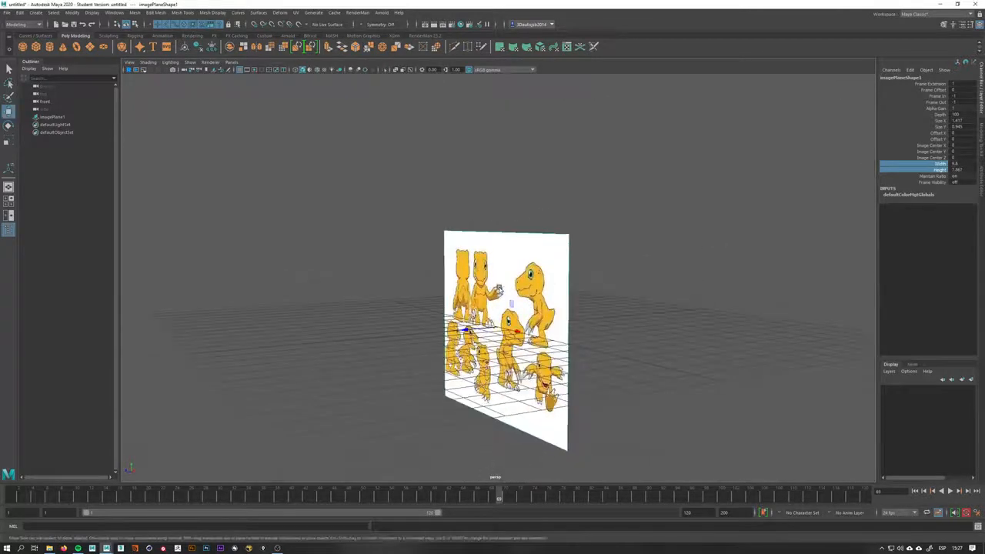
{"action": "left_click_drag", "start_coordinate": [499, 289], "coordinate": [499, 218]}
{"action": "key", "text": "space"}
{"action": "left_click_drag", "start_coordinate": [514, 263], "coordinate": [509, 284]}
{"action": "middle_click_drag", "start_coordinate": [508, 291], "coordinate": [524, 385], "text": "alt"}
{"action": "scroll", "coordinate": [524, 385], "scroll_direction": "up", "scroll_amount": 3}
{"action": "key", "text": "q"}
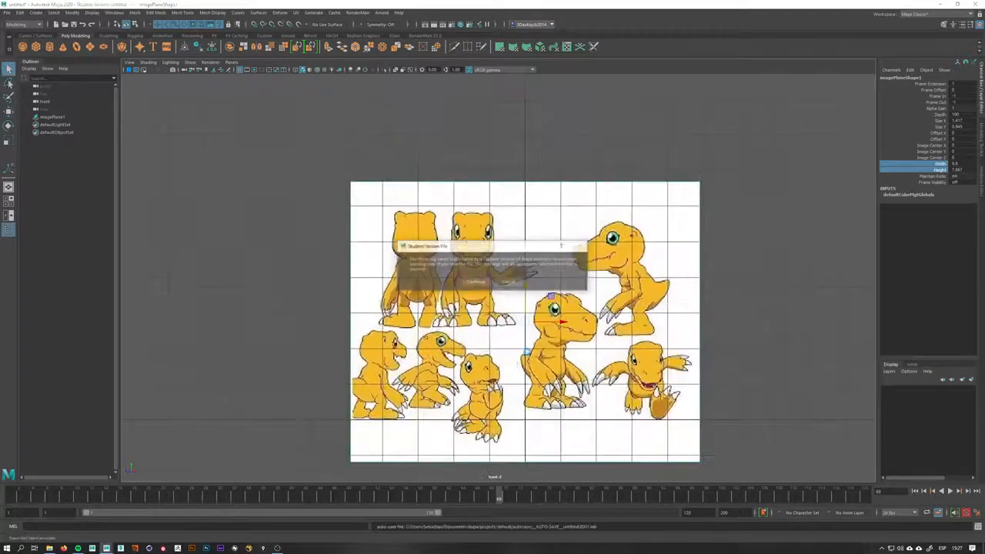
{"action": "left_click", "coordinate": [477, 282]}
Reposition the front image plane with the Move tool so the characters sit above the grid center
{"action": "key", "text": "w"}
{"action": "middle_click_drag", "start_coordinate": [502, 305], "coordinate": [493, 259], "text": "alt"}
{"action": "scroll", "coordinate": [496, 262], "scroll_direction": "up", "scroll_amount": 1}
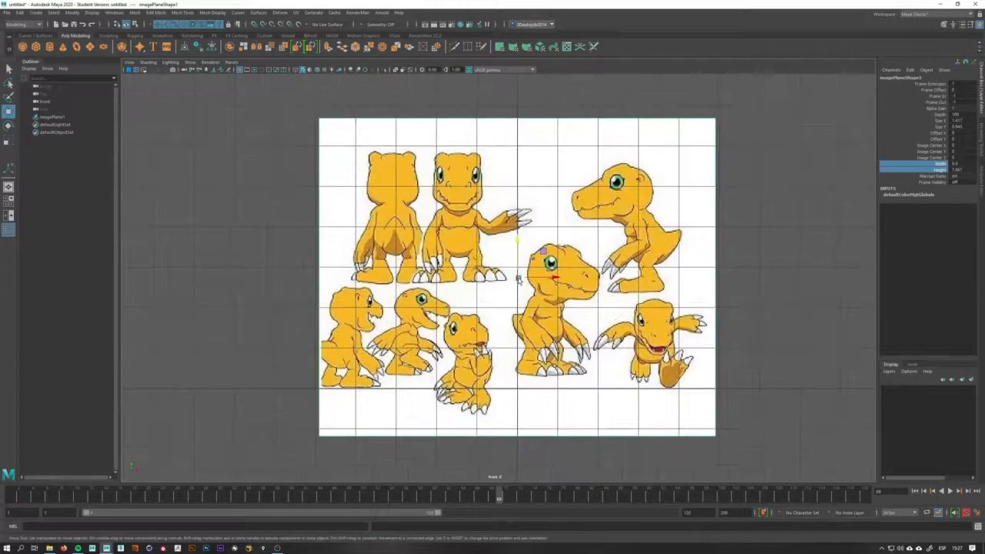
{"action": "left_click_drag", "start_coordinate": [519, 277], "coordinate": [576, 385]}
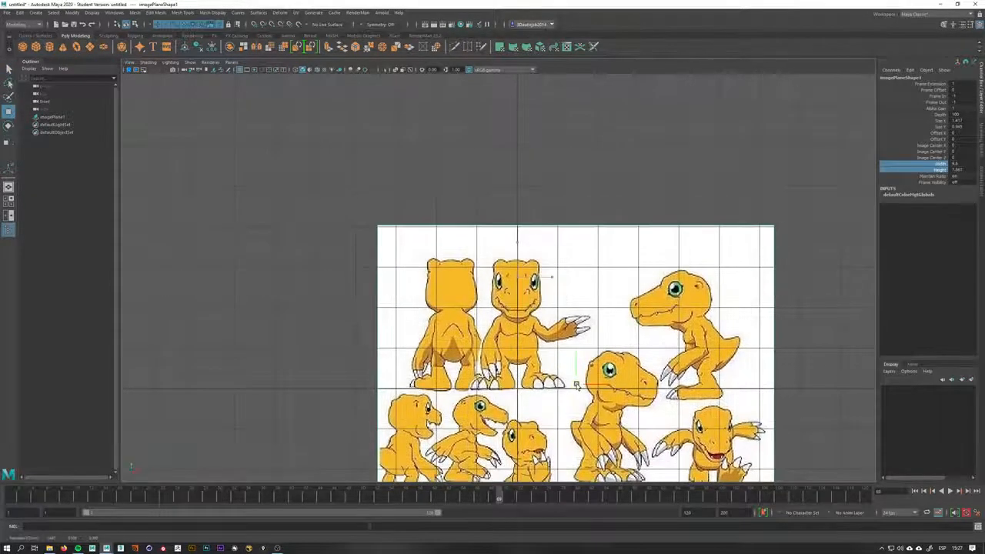
{"action": "scroll", "coordinate": [575, 377], "scroll_direction": "up", "scroll_amount": 3}
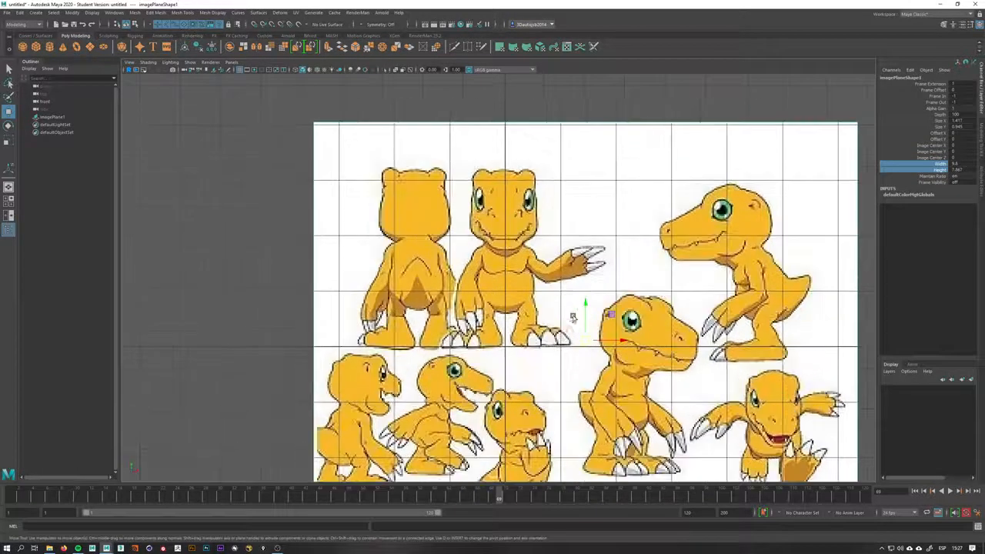
{"action": "middle_click_drag", "start_coordinate": [587, 322], "coordinate": [579, 276], "text": "alt"}
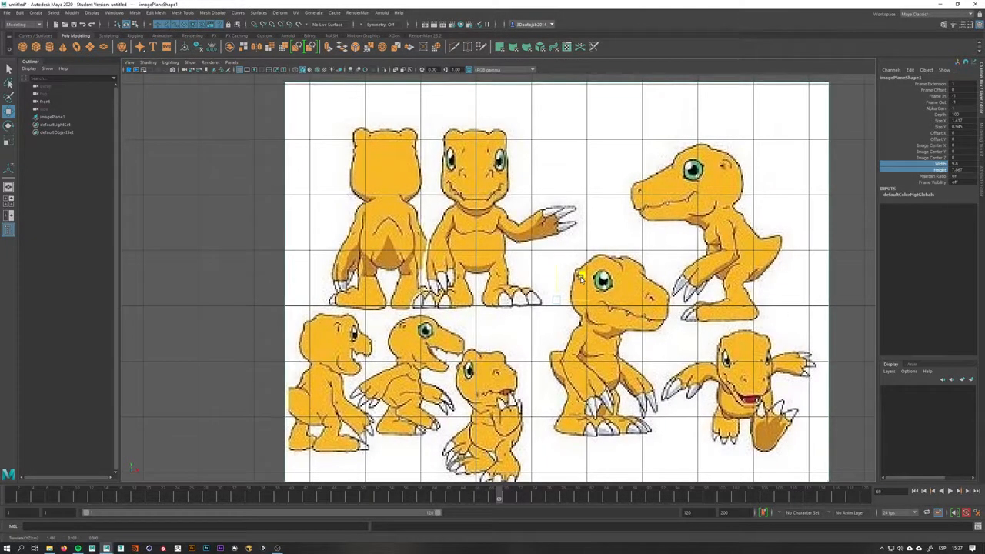
{"action": "scroll", "coordinate": [561, 259], "scroll_direction": "down", "scroll_amount": 3}
{"action": "right_click_drag", "start_coordinate": [502, 262], "coordinate": [450, 264], "text": "alt"}
Switch to the side view and import AGUMON.jpg as a second image plane there
{"action": "key", "text": "space"}
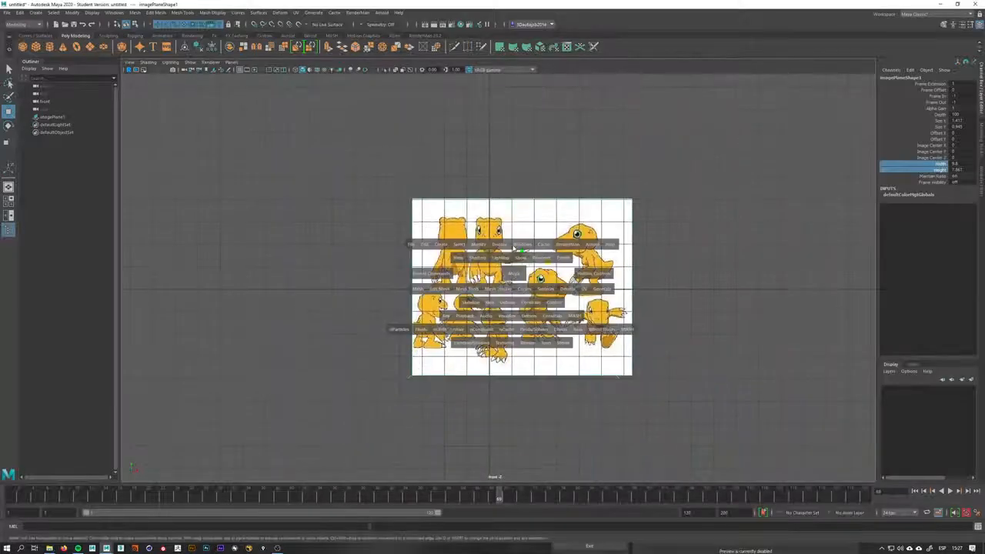
{"action": "left_click_drag", "start_coordinate": [512, 291], "coordinate": [512, 266]}
{"action": "left_click_drag", "start_coordinate": [511, 291], "coordinate": [689, 299], "text": "alt"}
{"action": "left_click_drag", "start_coordinate": [537, 317], "coordinate": [500, 306], "text": "alt"}
{"action": "key", "text": "space"}
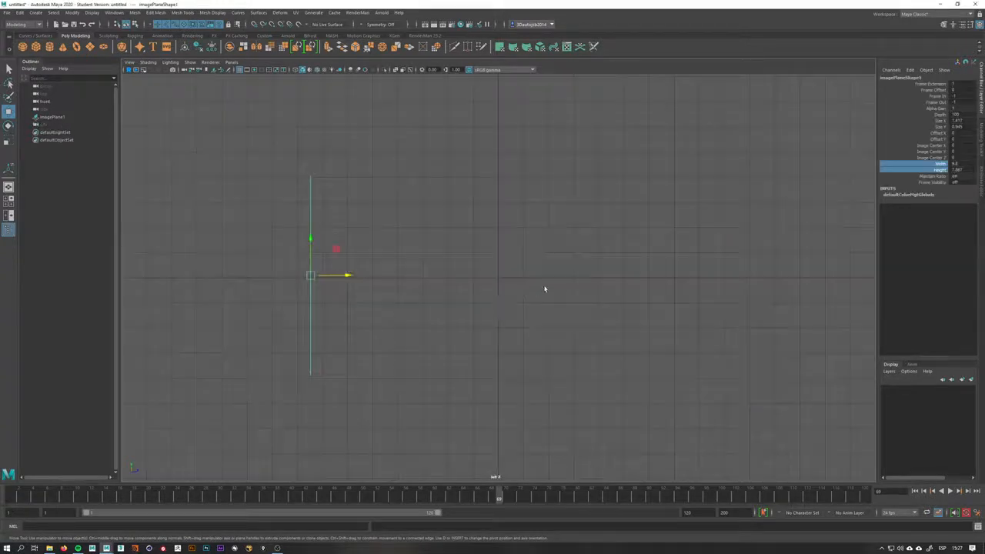
{"action": "key", "text": "space"}
{"action": "left_click_drag", "start_coordinate": [551, 281], "coordinate": [581, 294]}
{"action": "key", "text": "space"}
{"action": "middle_click_drag", "start_coordinate": [552, 274], "coordinate": [545, 354], "text": "alt"}
{"action": "left_click", "coordinate": [176, 97]}
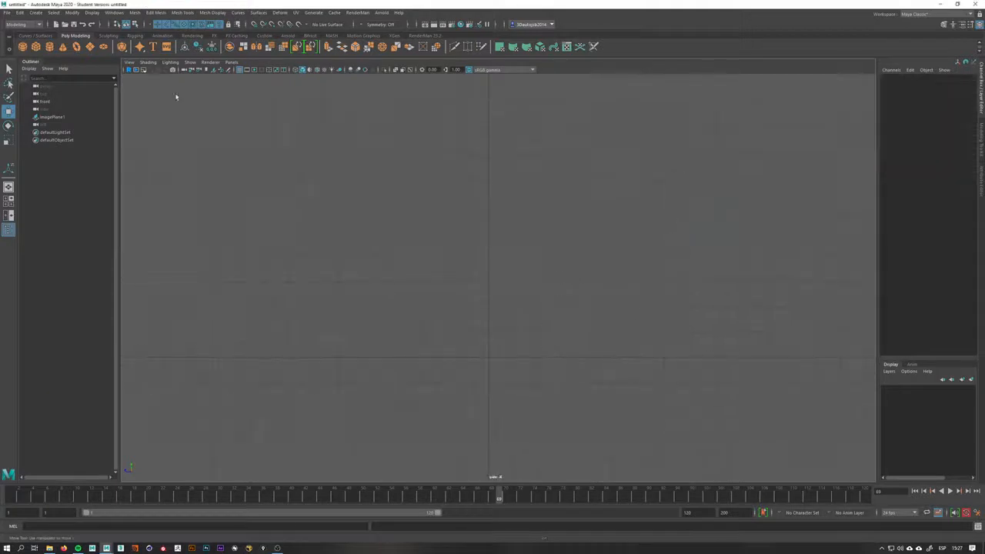
{"action": "left_click", "coordinate": [214, 70]}
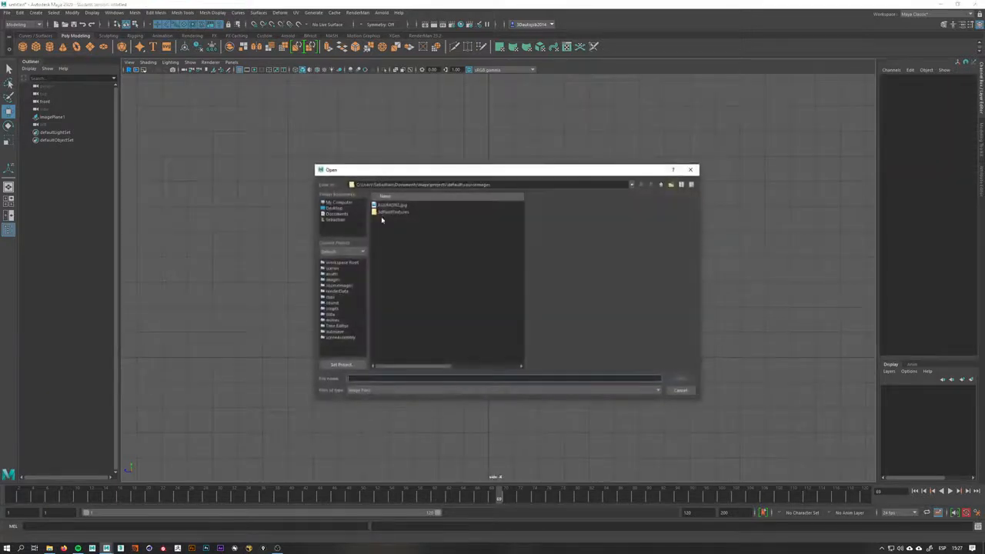
{"action": "double_click", "coordinate": [390, 206]}
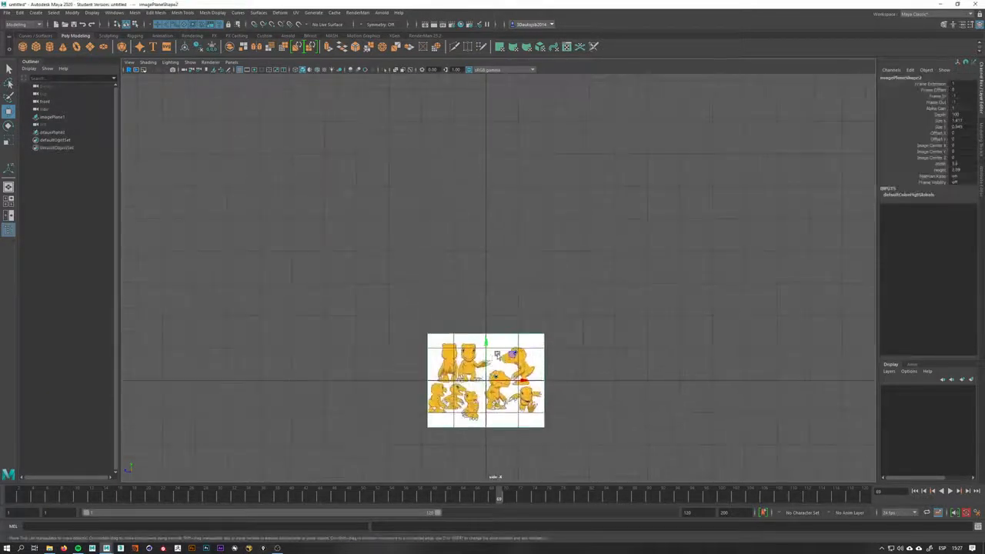
Select the side image plane and widen it to match the front image plane
{"action": "key", "text": "space"}
{"action": "left_click_drag", "start_coordinate": [509, 360], "coordinate": [509, 328]}
{"action": "left_click_drag", "start_coordinate": [496, 277], "coordinate": [559, 266], "text": "alt"}
{"action": "middle_click_drag", "start_coordinate": [555, 263], "coordinate": [517, 253], "text": "alt"}
{"action": "left_click", "coordinate": [618, 249]}
{"action": "left_click", "coordinate": [469, 306]}
{"action": "left_click", "coordinate": [645, 241]}
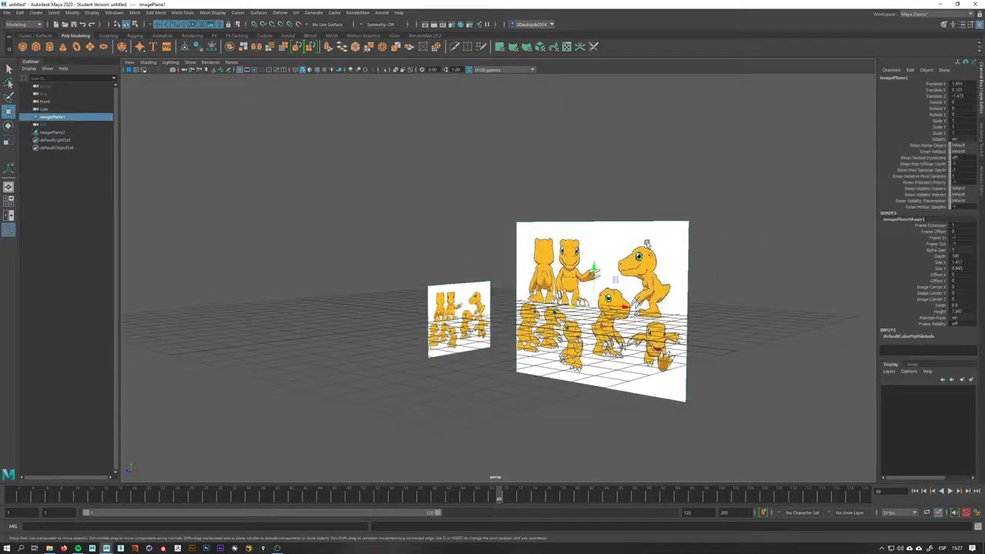
{"action": "left_click", "coordinate": [458, 304]}
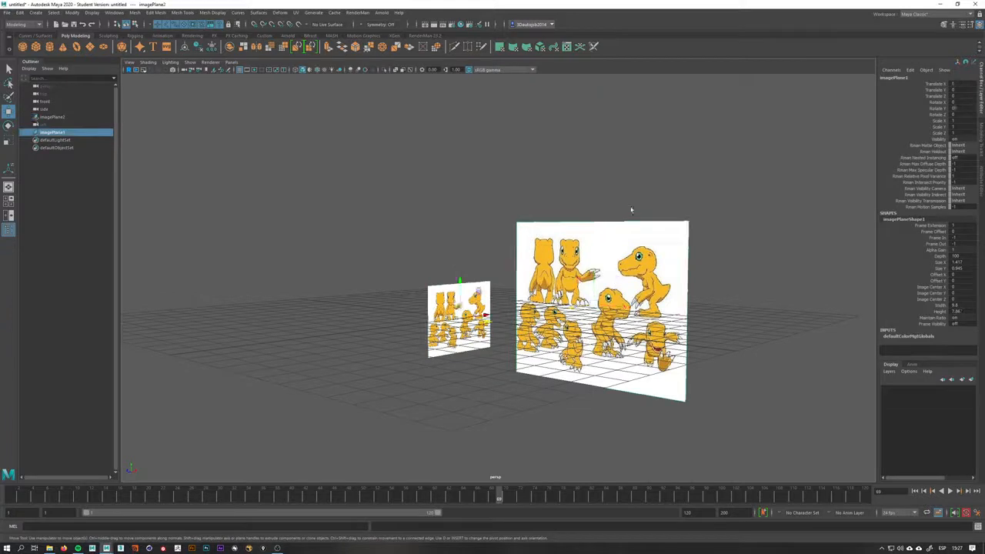
{"action": "left_click", "coordinate": [628, 254]}
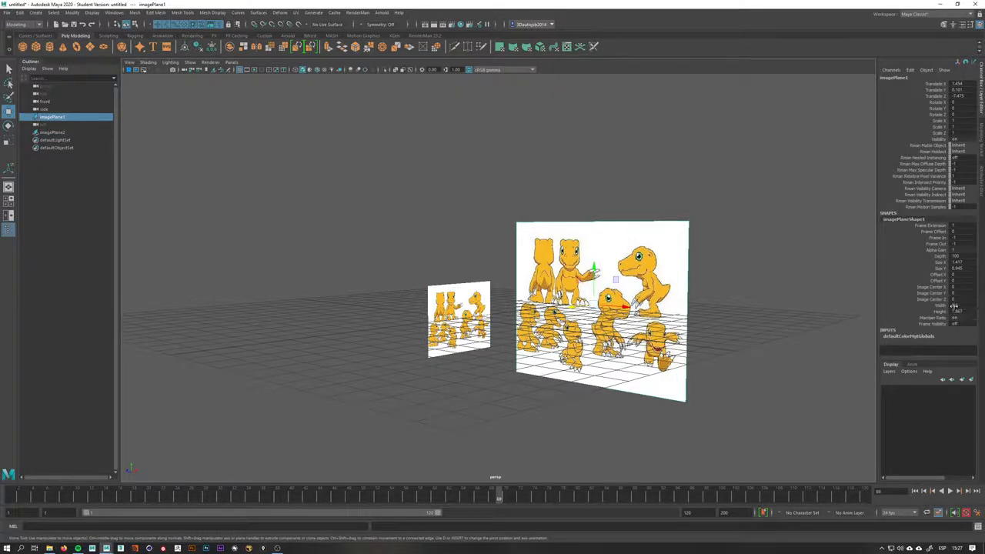
{"action": "left_click", "coordinate": [458, 289]}
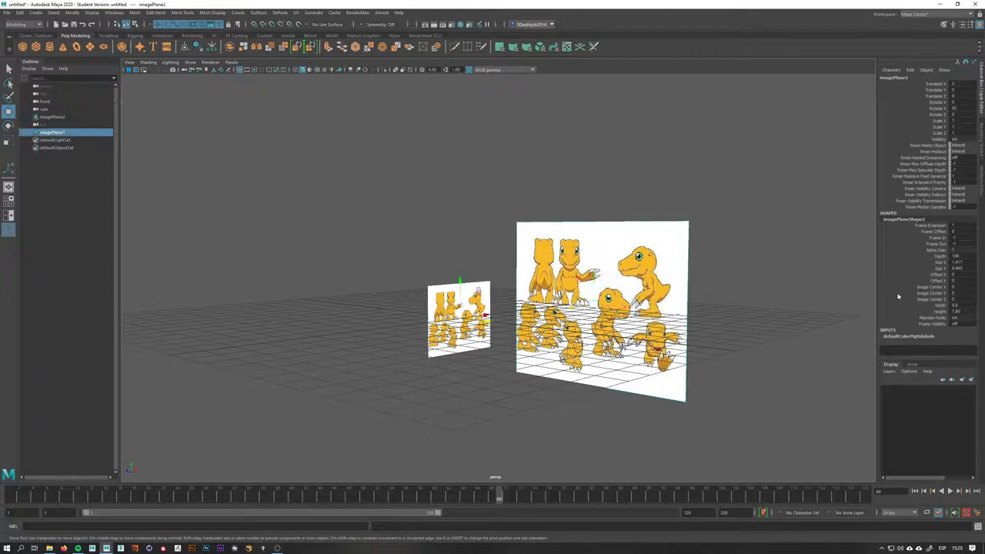
{"action": "double_click", "coordinate": [969, 305]}
{"action": "key", "text": "Return"}
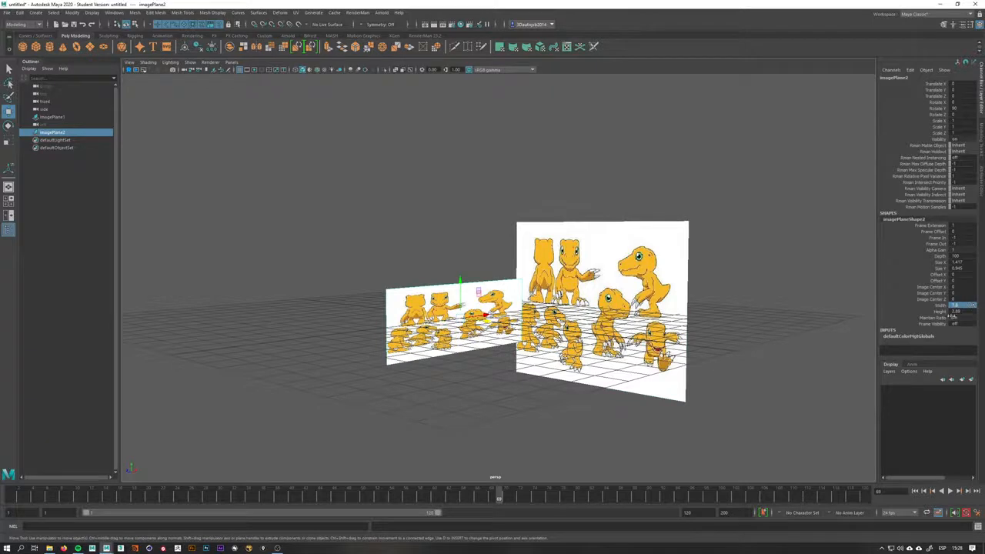
{"action": "left_click", "coordinate": [637, 219]}
{"action": "left_click_drag", "start_coordinate": [509, 233], "coordinate": [481, 289]}
{"action": "left_click", "coordinate": [959, 305]}
{"action": "type", "text": "3"}
{"action": "key", "text": "Return"}
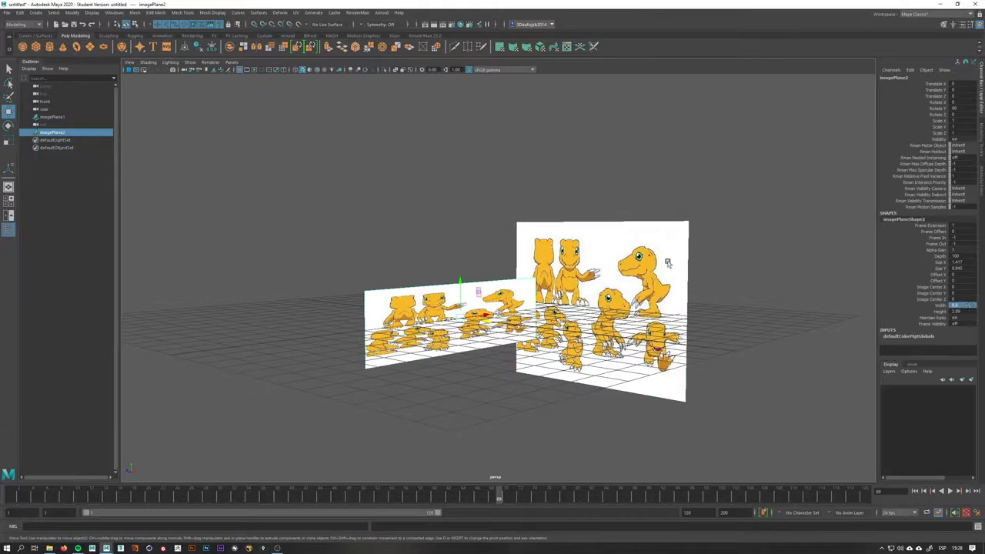
Set the side image plane's Height to match the front image plane
{"action": "left_click", "coordinate": [668, 262]}
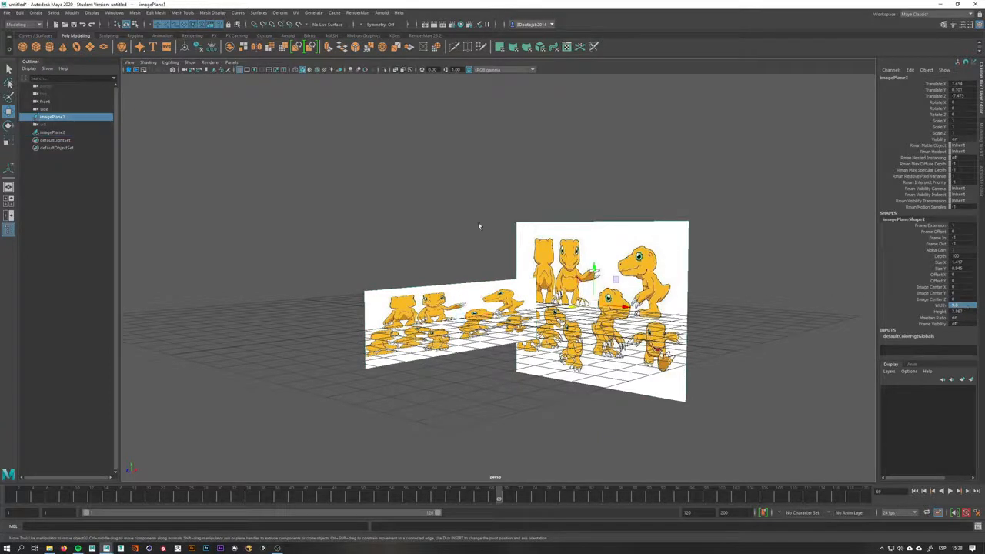
{"action": "left_click_drag", "start_coordinate": [414, 208], "coordinate": [451, 312]}
{"action": "left_click_drag", "start_coordinate": [962, 307], "coordinate": [964, 310]}
{"action": "left_click", "coordinate": [964, 311]}
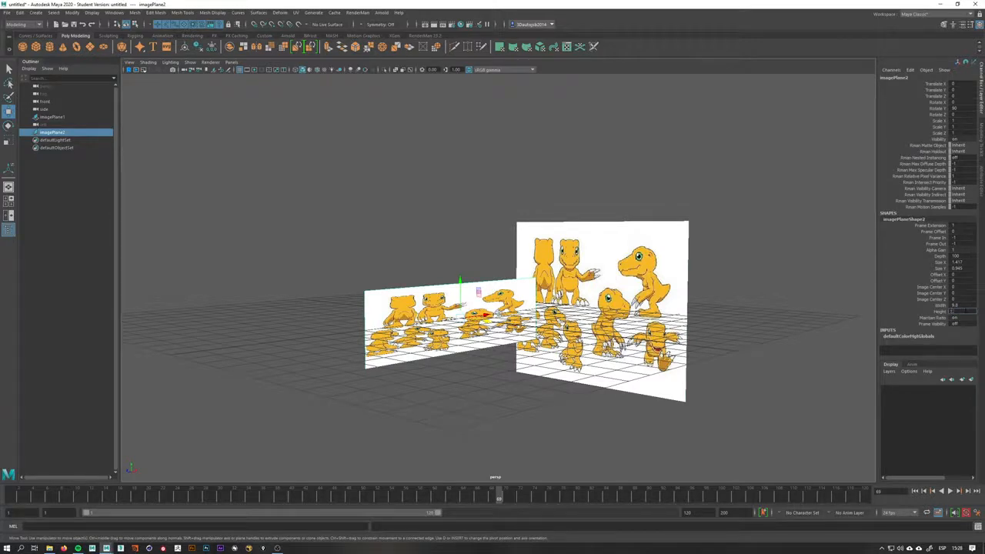
{"action": "key", "text": "Return"}
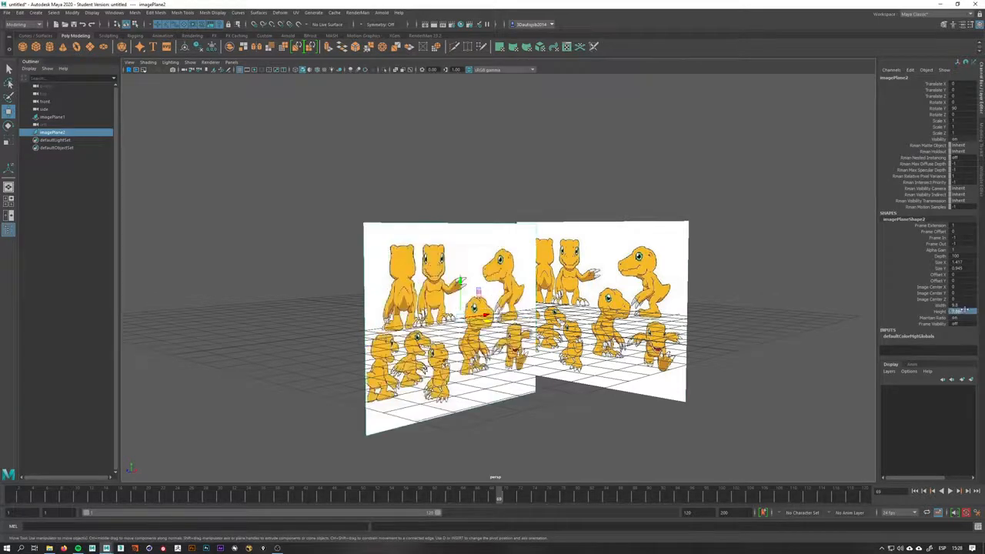
Give the side image plane the same Translate Y as the front image plane
{"action": "left_click_drag", "start_coordinate": [468, 399], "coordinate": [460, 398], "text": "alt"}
{"action": "left_click_drag", "start_coordinate": [630, 198], "coordinate": [643, 266]}
{"action": "left_click_drag", "start_coordinate": [653, 297], "coordinate": [567, 234], "text": "alt"}
{"action": "key", "text": "ctrl+z"}
{"action": "left_click_drag", "start_coordinate": [683, 188], "coordinate": [656, 245]}
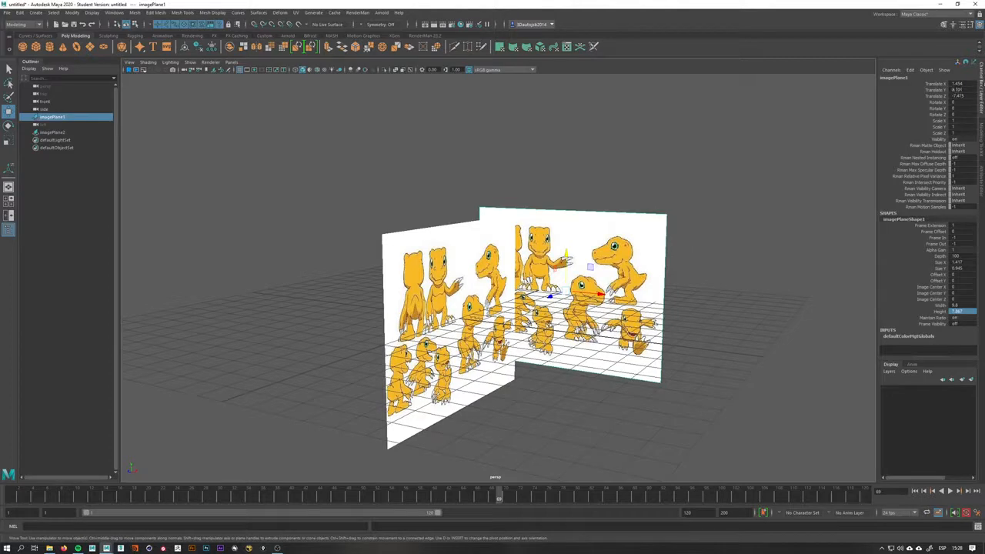
{"action": "left_click", "coordinate": [957, 90]}
{"action": "left_click", "coordinate": [386, 228]}
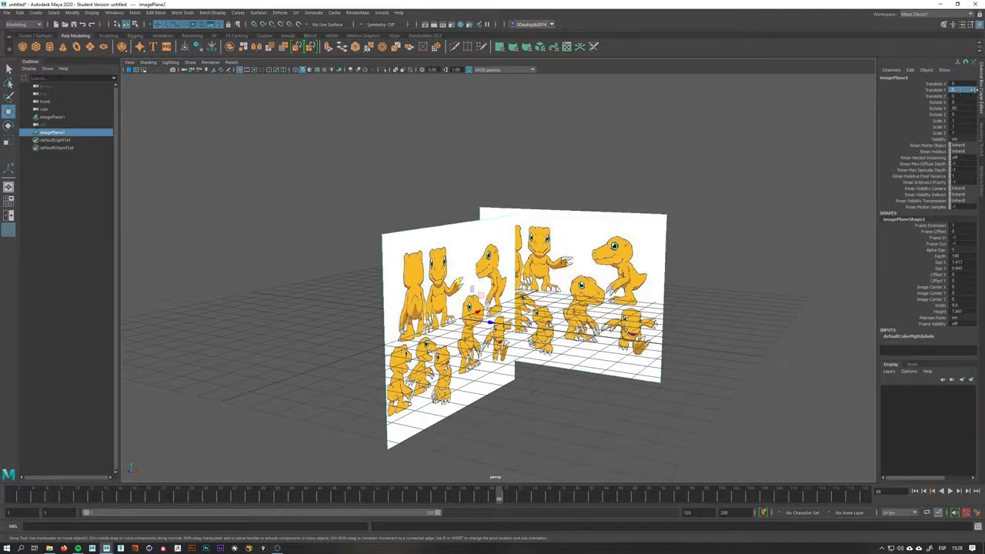
{"action": "key", "text": "Return"}
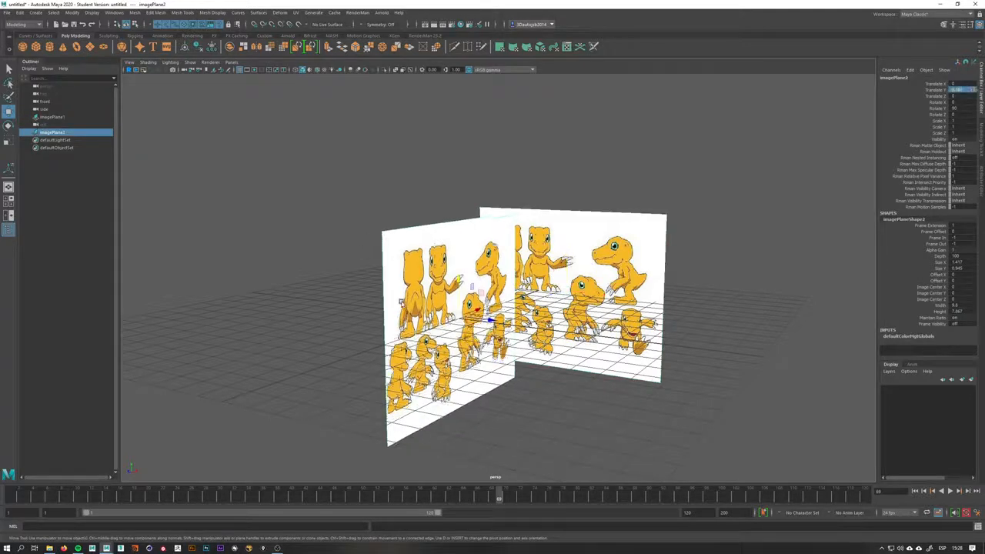
{"action": "left_click_drag", "start_coordinate": [402, 302], "coordinate": [379, 324], "text": "alt"}
{"action": "left_click_drag", "start_coordinate": [591, 311], "coordinate": [512, 343], "text": "alt"}
{"action": "key", "text": "ctrl+z"}
{"action": "left_click", "coordinate": [617, 269]}
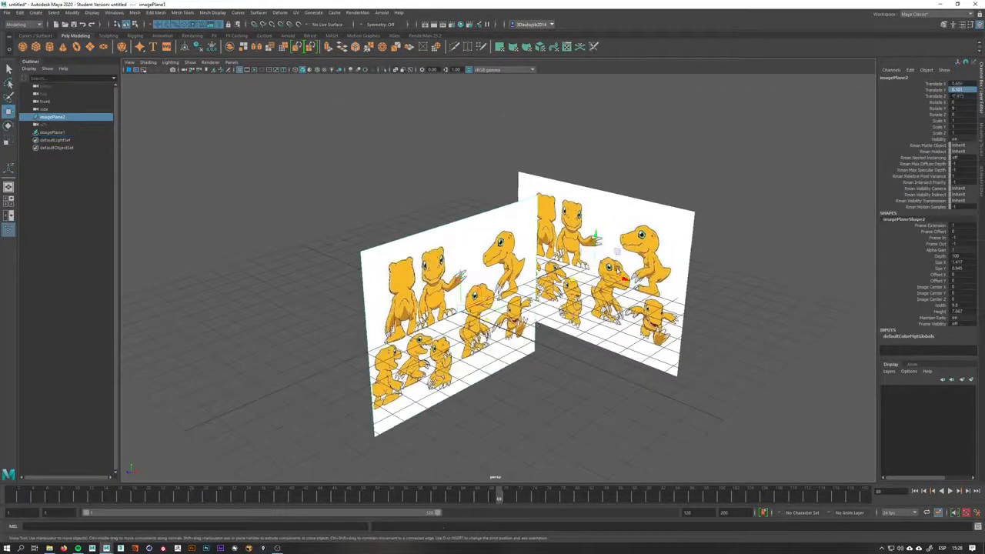
{"action": "left_click_drag", "start_coordinate": [574, 285], "coordinate": [451, 323]}
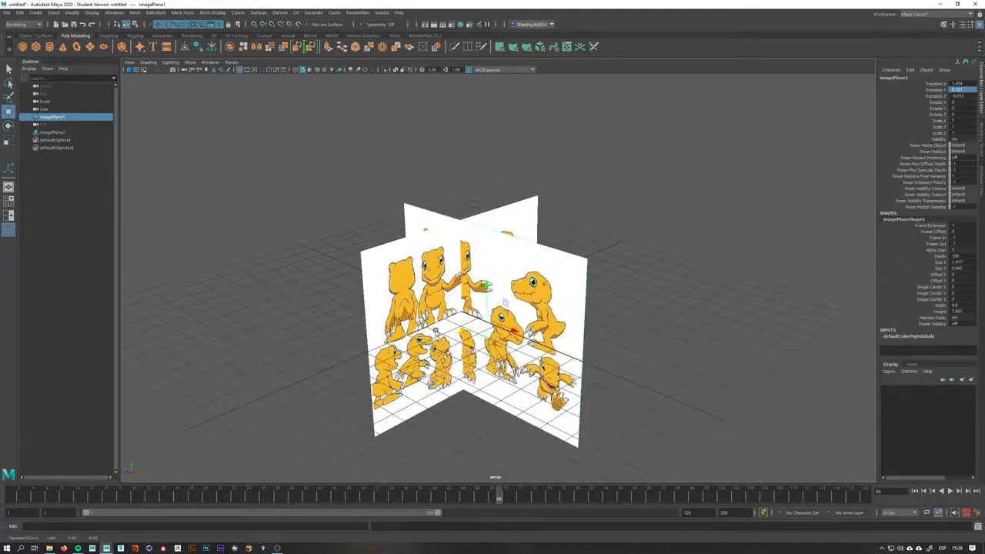
{"action": "left_click_drag", "start_coordinate": [495, 301], "coordinate": [576, 260]}
{"action": "left_click", "coordinate": [495, 208]}
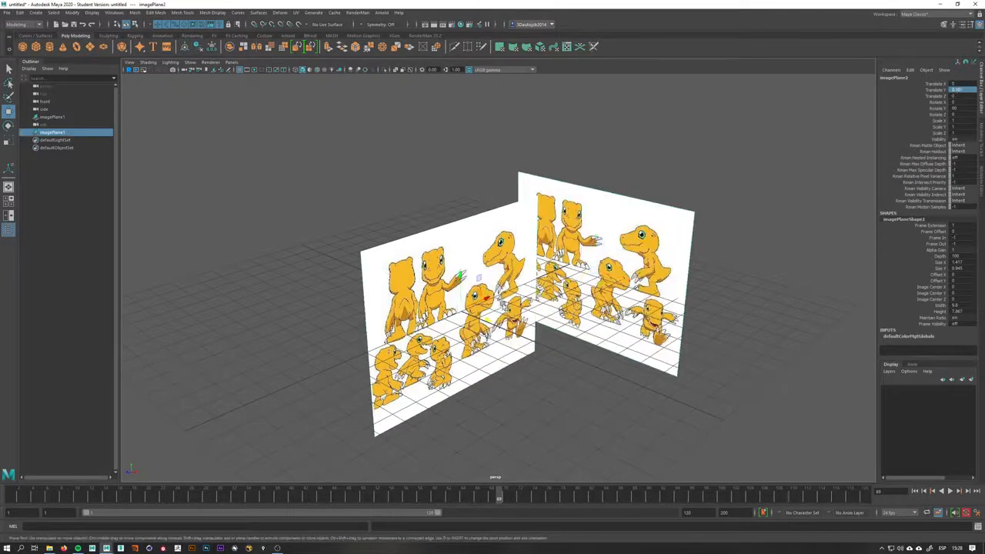
Move the side image plane away from the front plane and align its height in the side view
{"action": "left_click_drag", "start_coordinate": [479, 280], "coordinate": [485, 281], "text": "alt"}
{"action": "left_click_drag", "start_coordinate": [487, 320], "coordinate": [388, 273]}
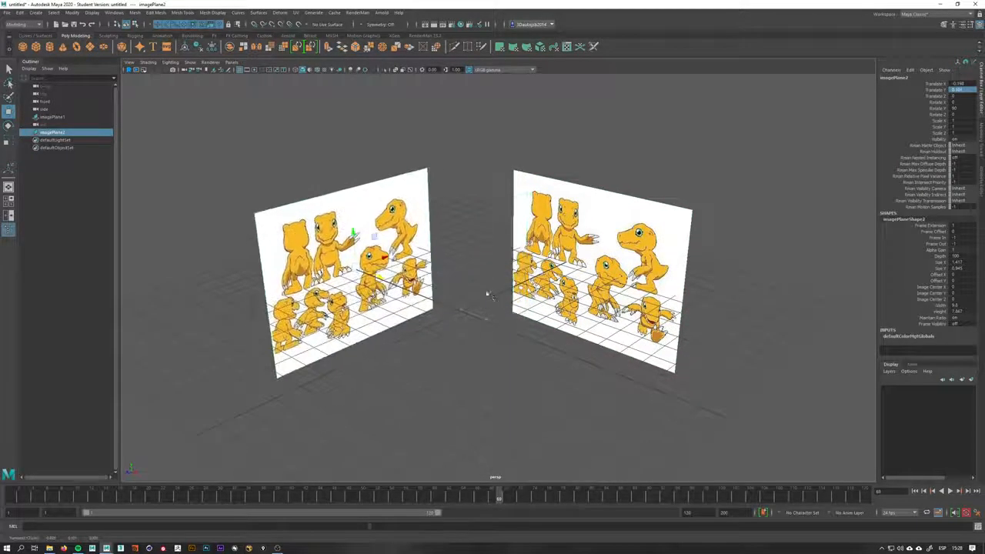
{"action": "key", "text": "space"}
{"action": "mouse_move", "coordinate": [486, 293]}
{"action": "left_mouse_down", "text": "alt"}
{"action": "mouse_move", "coordinate": [447, 287]}
{"action": "mouse_move", "coordinate": [493, 285]}
{"action": "left_mouse_up", "text": "alt"}
{"action": "middle_click_drag", "start_coordinate": [521, 272], "coordinate": [461, 172], "text": "alt"}
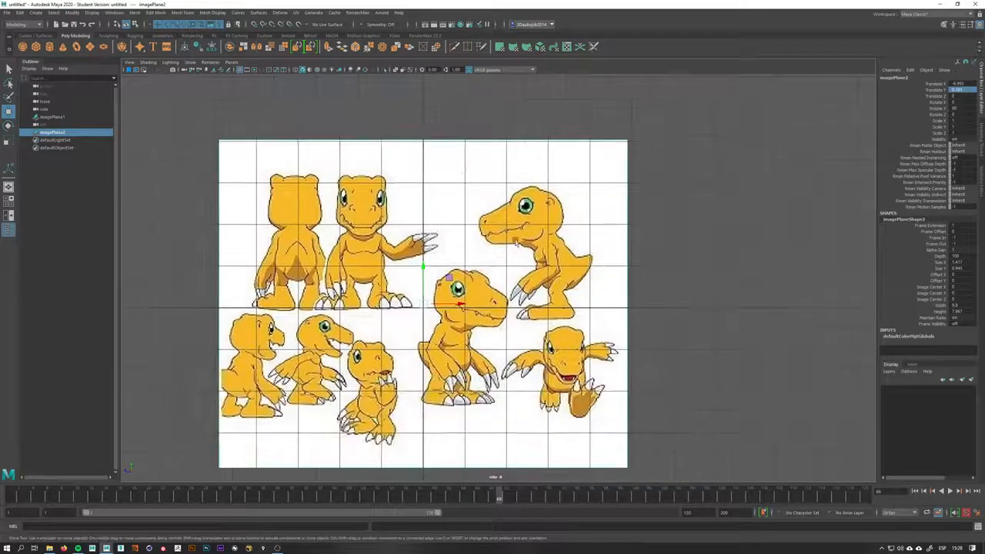
{"action": "left_click_drag", "start_coordinate": [458, 304], "coordinate": [335, 308]}
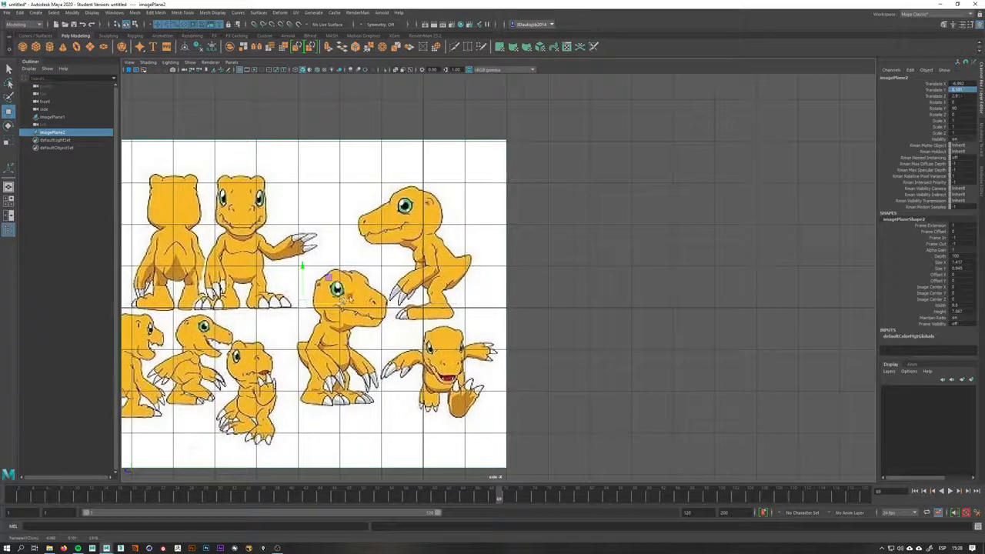
{"action": "key", "text": "ctrl+z"}
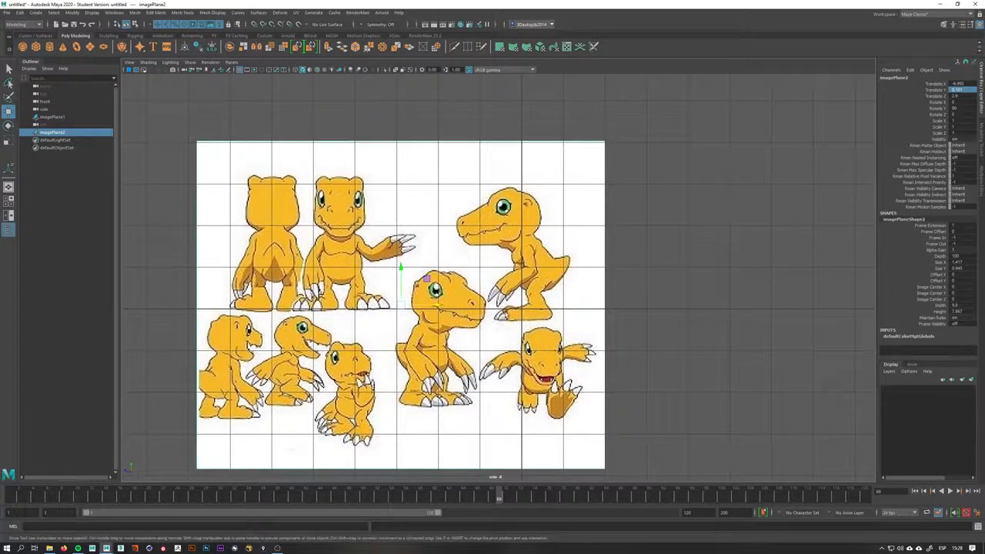
{"action": "left_click_drag", "start_coordinate": [395, 285], "coordinate": [400, 272]}
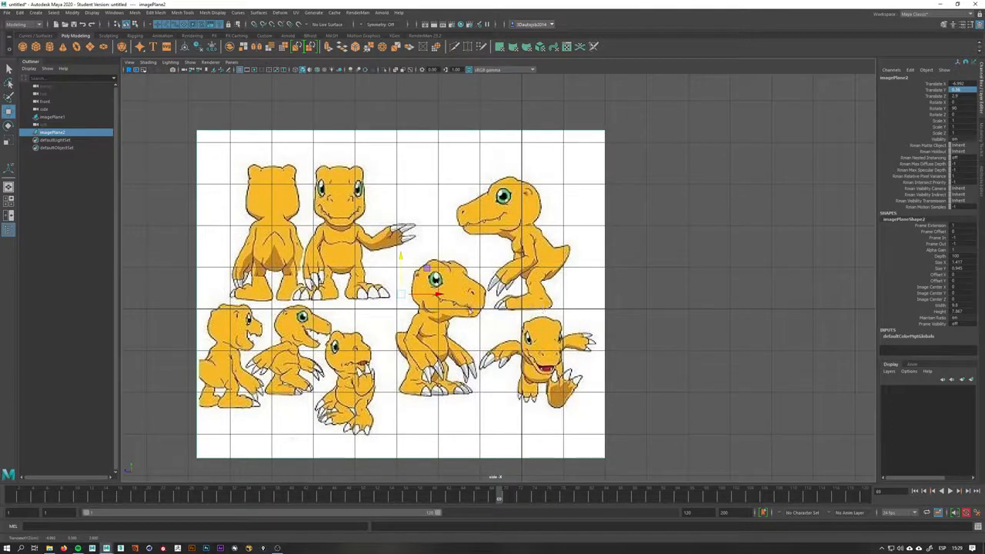
{"action": "left_click_drag", "start_coordinate": [441, 296], "coordinate": [438, 297]}
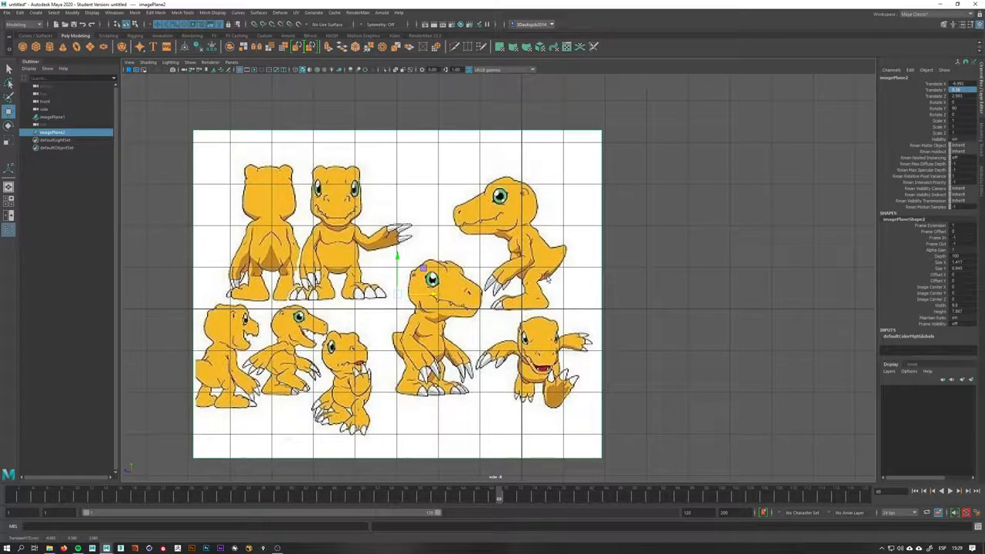
Create a polygon cube in the front view
{"action": "key", "text": "space"}
{"action": "left_click_drag", "start_coordinate": [548, 277], "coordinate": [600, 269]}
{"action": "key", "text": "space"}
{"action": "left_click_drag", "start_coordinate": [555, 198], "coordinate": [557, 225]}
{"action": "middle_click_drag", "start_coordinate": [558, 225], "coordinate": [549, 239], "text": "alt"}
{"action": "left_click", "coordinate": [508, 167]}
{"action": "scroll", "coordinate": [353, 165], "scroll_direction": "up", "scroll_amount": 3}
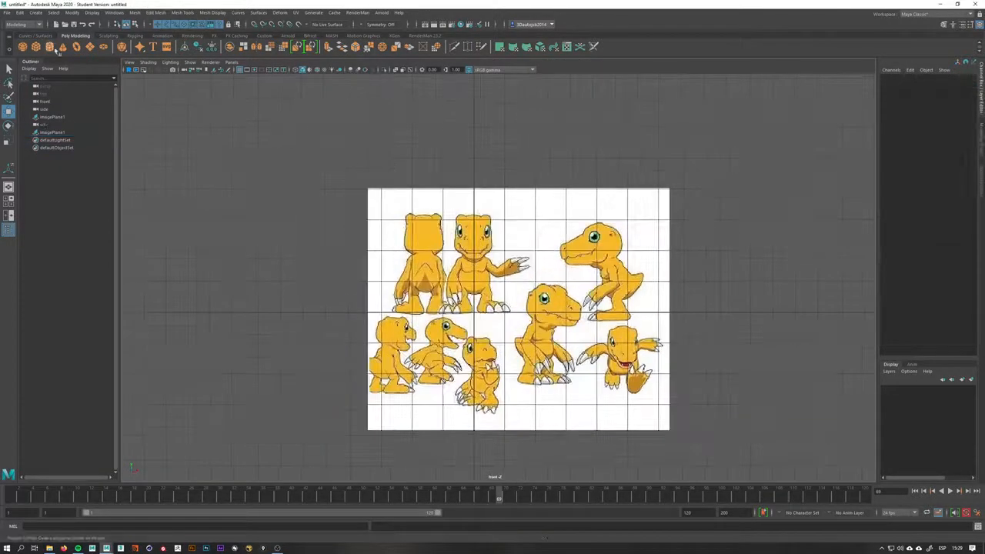
{"action": "left_click", "coordinate": [37, 47]}
{"action": "scroll", "coordinate": [511, 193], "scroll_direction": "up", "scroll_amount": 2}
{"action": "scroll", "coordinate": [497, 276], "scroll_direction": "up", "scroll_amount": 1}
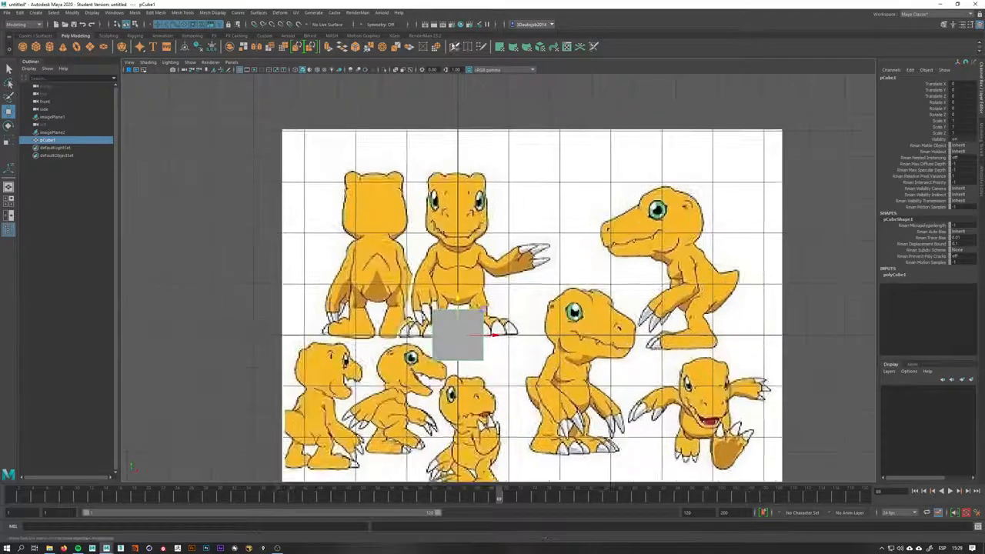
{"action": "scroll", "coordinate": [497, 275], "scroll_direction": "up", "scroll_amount": 1}
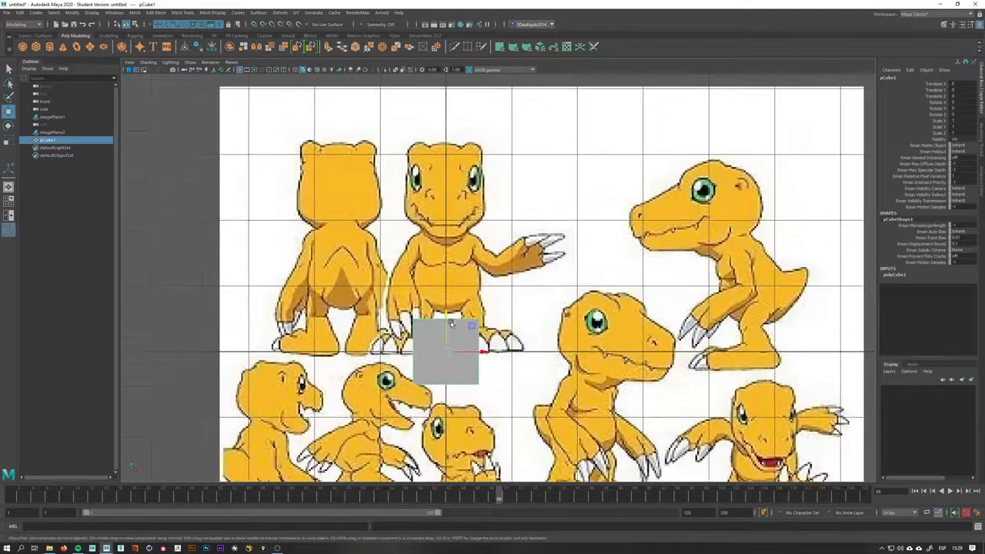
Move the cube up to Agumon's head in the front and side views
{"action": "left_click_drag", "start_coordinate": [457, 331], "coordinate": [521, 183]}
{"action": "key", "text": "space"}
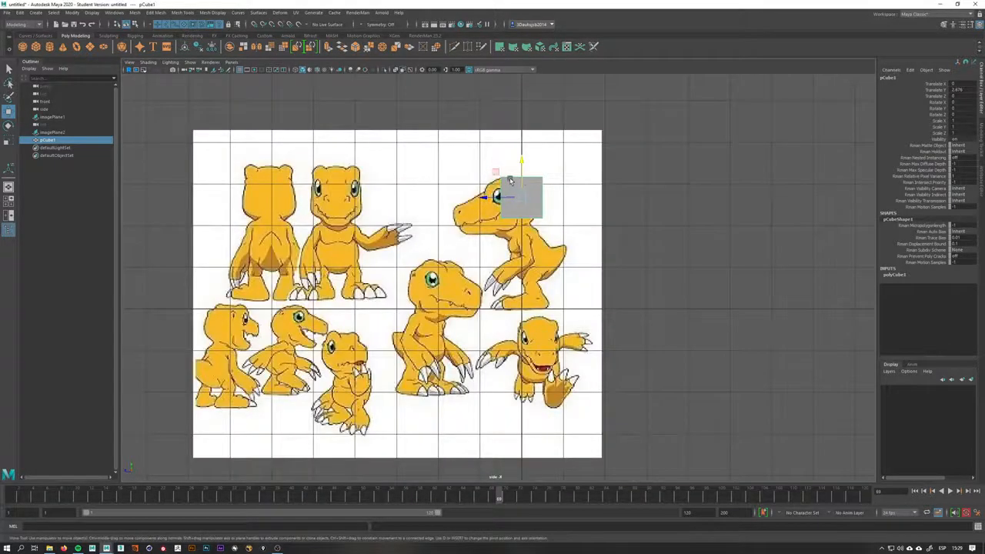
{"action": "key", "text": "space"}
{"action": "left_click_drag", "start_coordinate": [514, 204], "coordinate": [529, 224]}
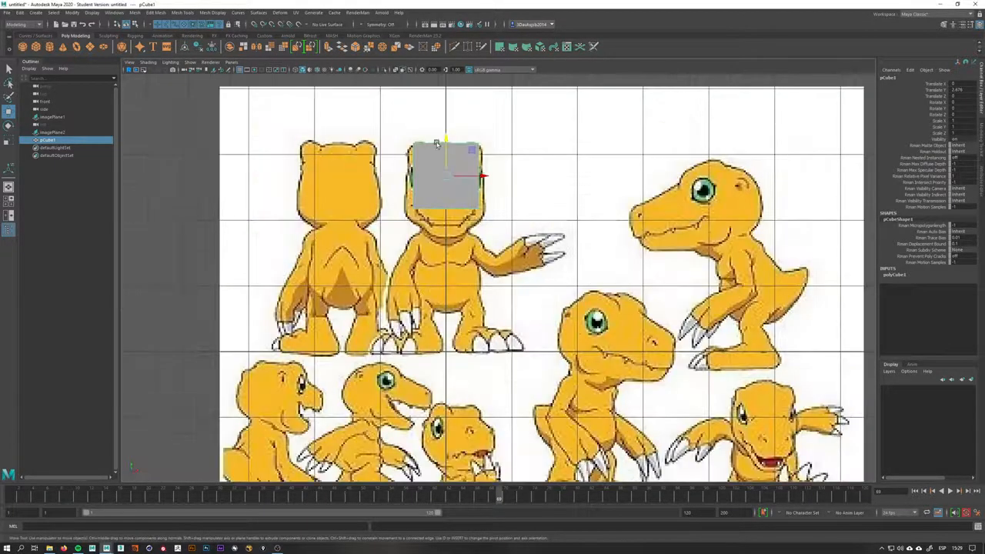
{"action": "key", "text": "space"}
{"action": "left_click_drag", "start_coordinate": [508, 157], "coordinate": [497, 173]}
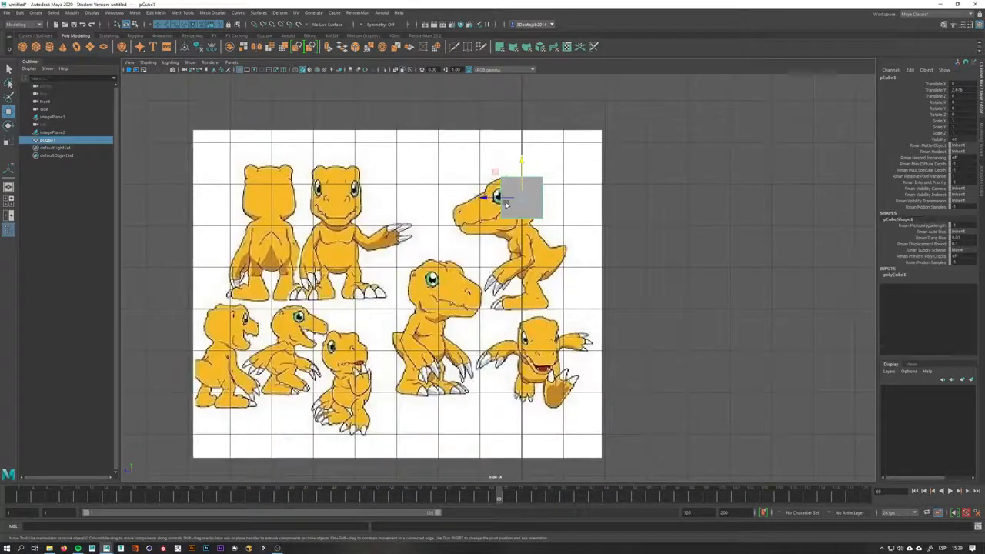
Inspect the cube's placement against the side reference and frame it in the perspective view
{"action": "scroll", "coordinate": [522, 187], "scroll_direction": "up", "scroll_amount": 2}
{"action": "scroll", "coordinate": [522, 186], "scroll_direction": "up", "scroll_amount": 2}
{"action": "middle_click_drag", "start_coordinate": [522, 184], "coordinate": [537, 279]}
{"action": "scroll", "coordinate": [537, 270], "scroll_direction": "up", "scroll_amount": 1}
{"action": "right_click", "coordinate": [546, 190]}
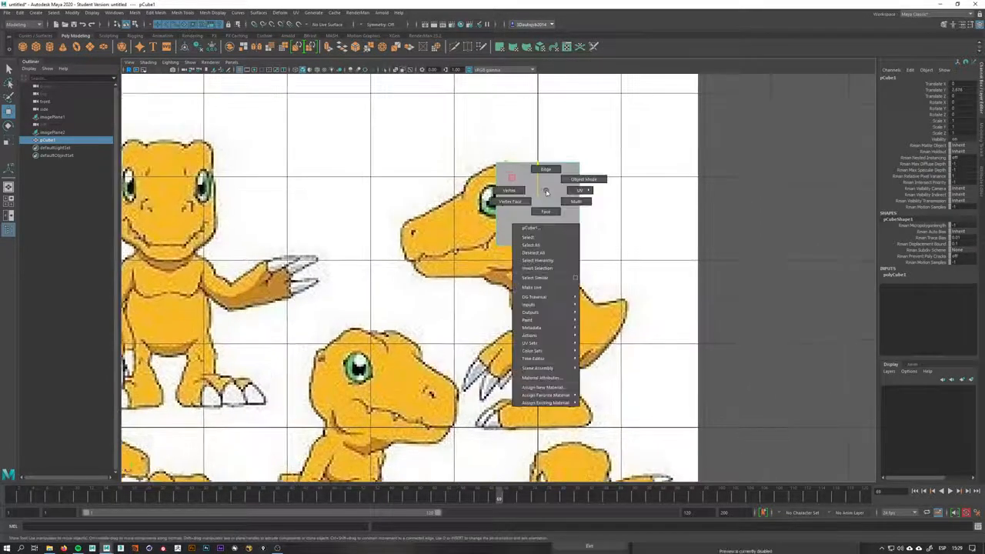
{"action": "key", "text": "space"}
{"action": "left_click_drag", "start_coordinate": [547, 191], "coordinate": [565, 203]}
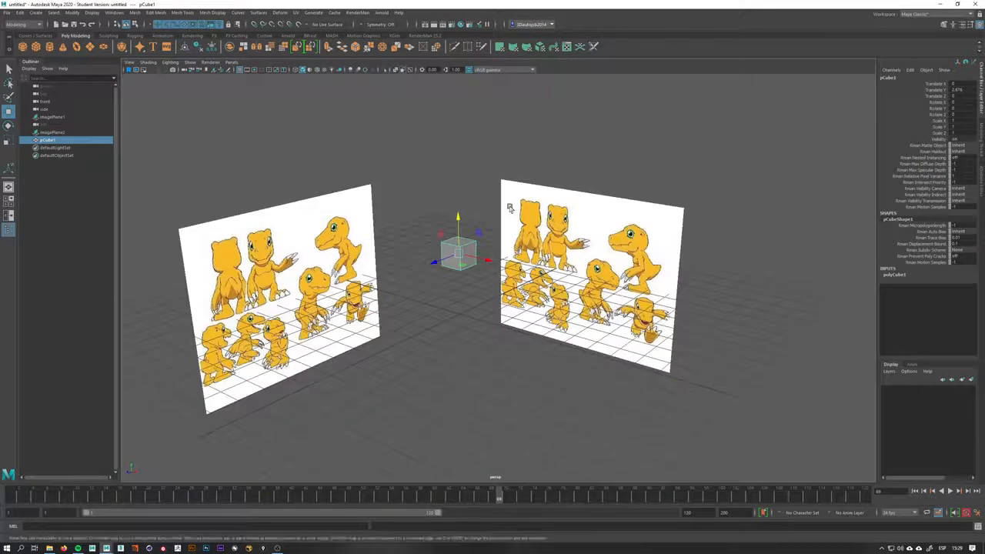
{"action": "key", "text": "f"}
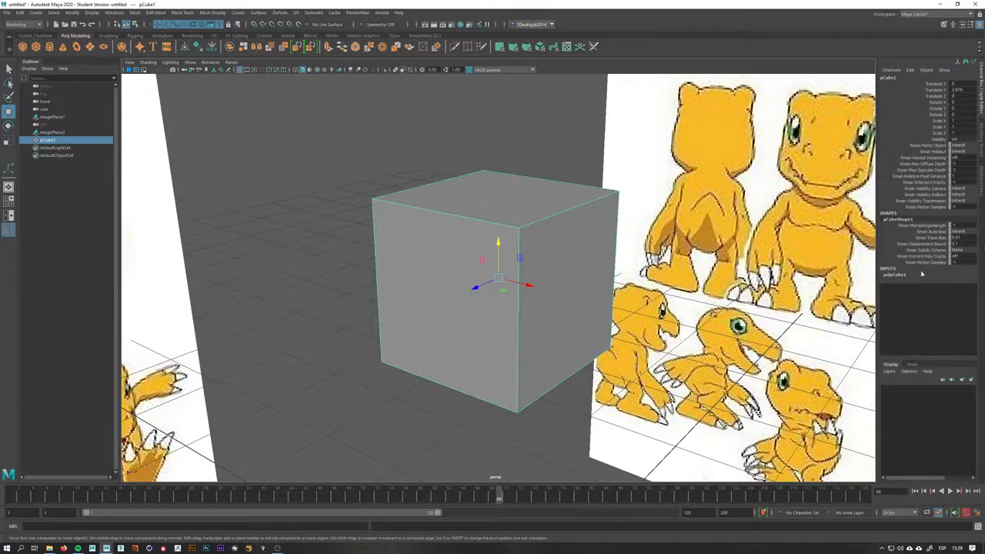
Open the cube's attribute editor to view its polyCube1 settings, then return to the channel box
{"action": "left_click", "coordinate": [981, 174]}
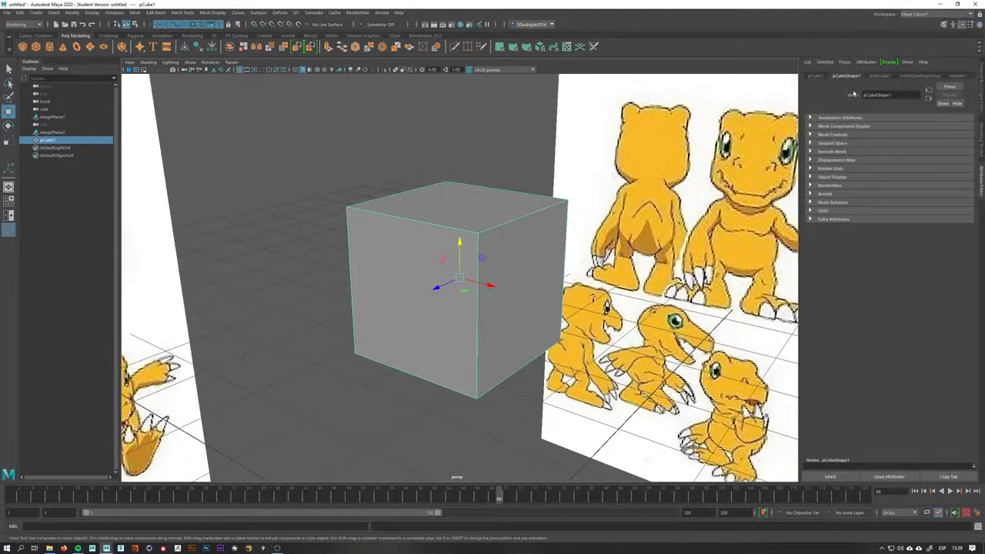
{"action": "left_click", "coordinate": [880, 75]}
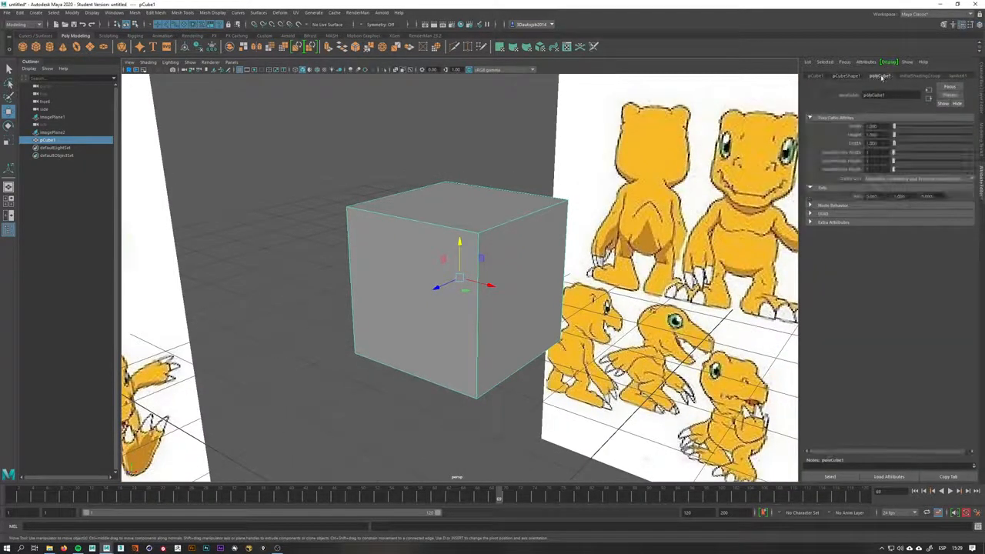
{"action": "left_click", "coordinate": [981, 86]}
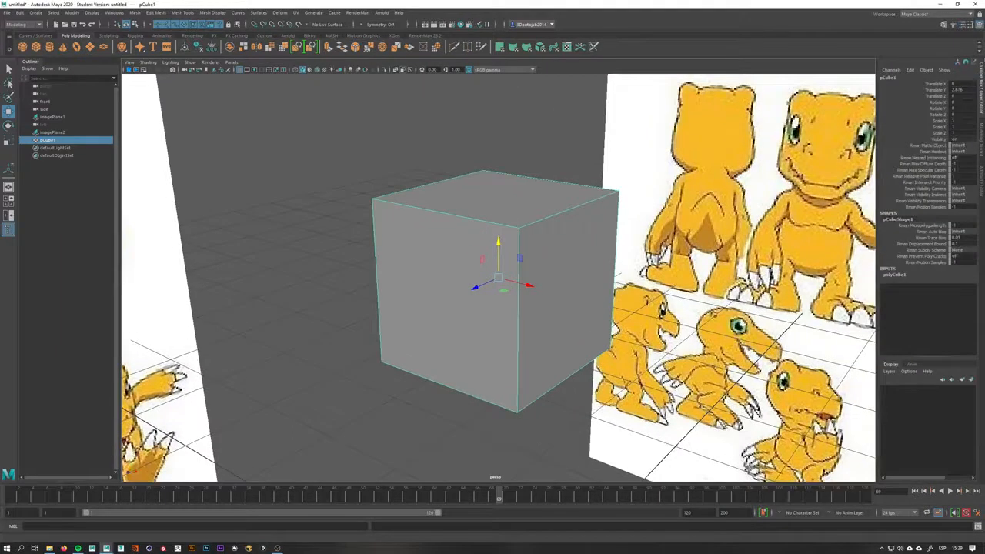
Set the cube's width, height and depth subdivisions to 4 and preview it smoothed
{"action": "left_click", "coordinate": [916, 277]}
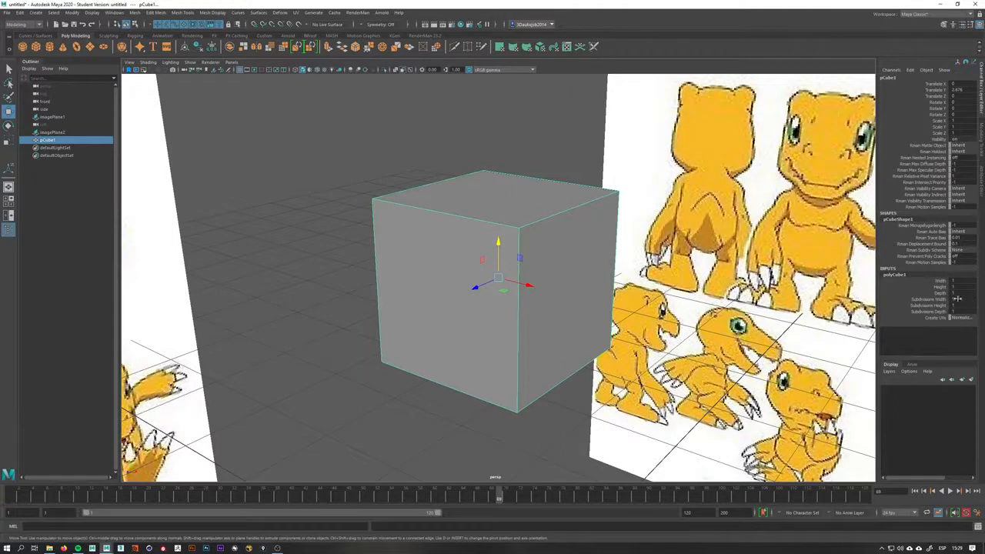
{"action": "left_click", "coordinate": [957, 300]}
{"action": "left_click_drag", "start_coordinate": [964, 311], "coordinate": [964, 301]}
{"action": "left_click_drag", "start_coordinate": [963, 312], "coordinate": [965, 295]}
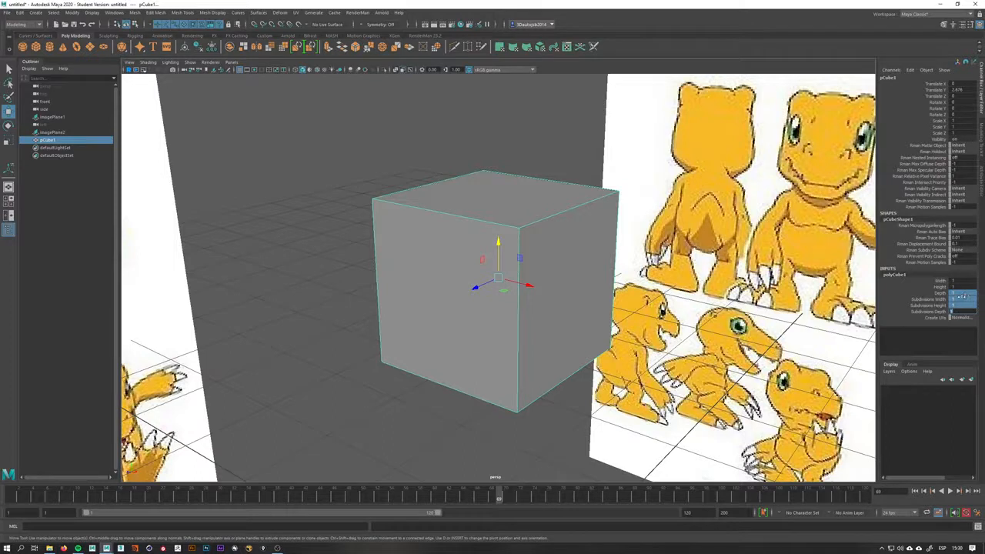
{"action": "left_click", "coordinate": [965, 300]}
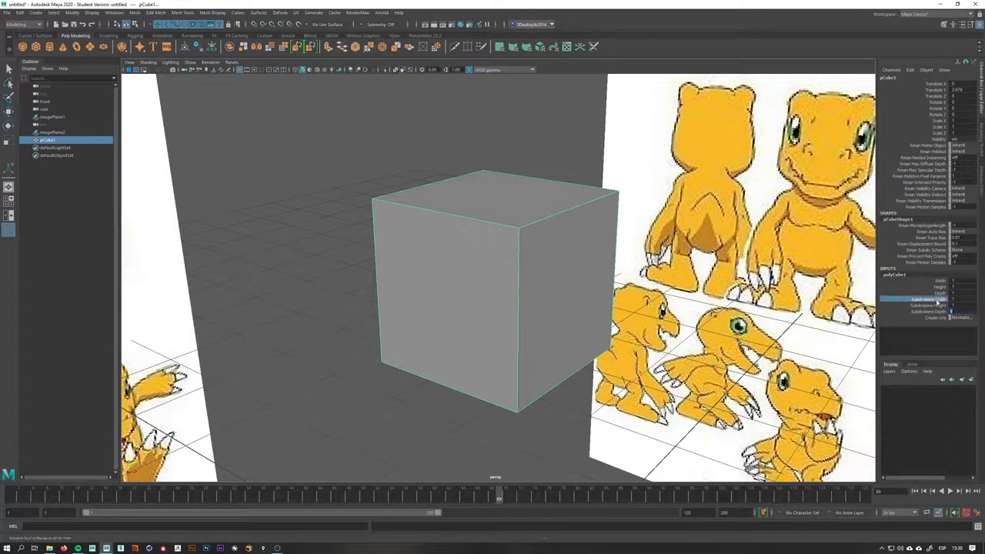
{"action": "left_click", "coordinate": [965, 305]}
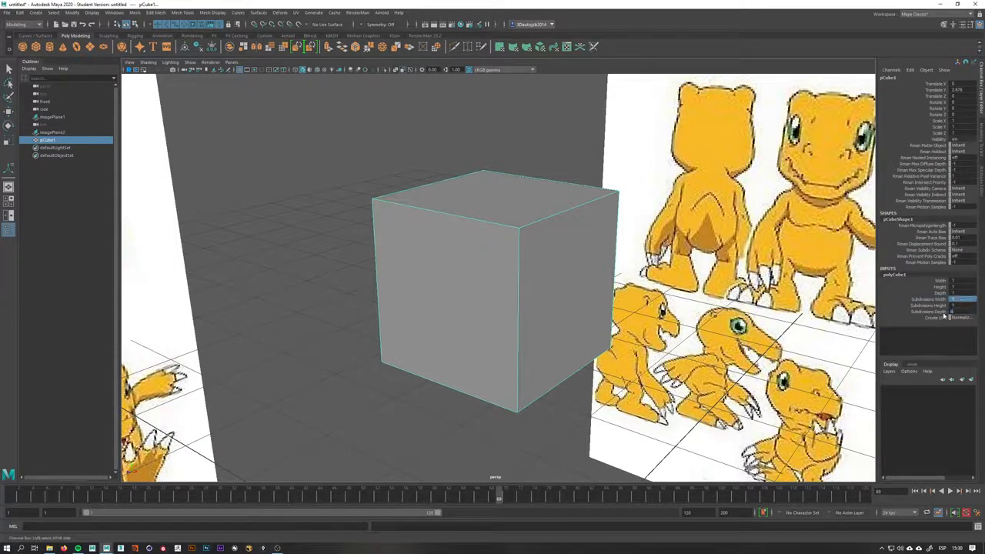
{"action": "key", "text": "Return"}
{"action": "left_click", "coordinate": [963, 306]}
{"action": "type", "text": "4"}
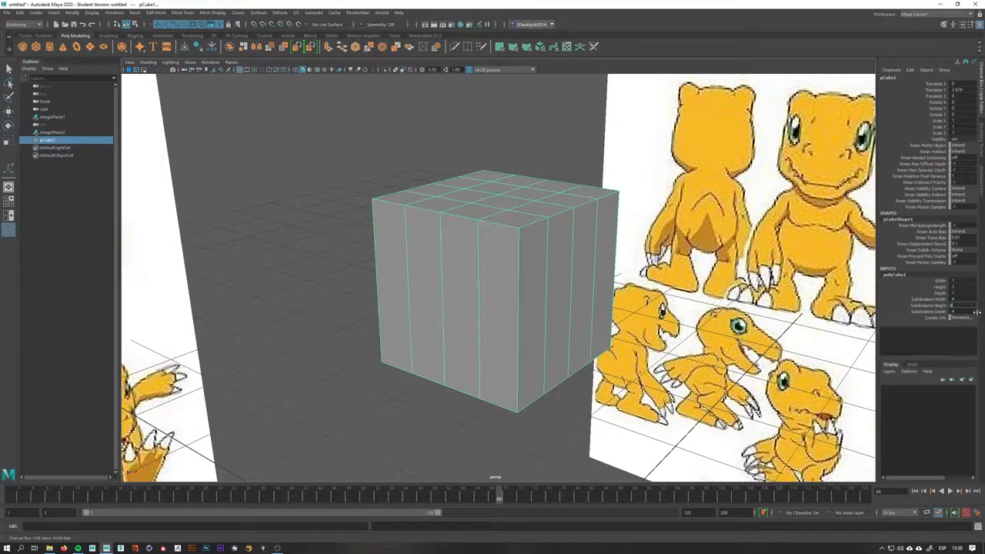
{"action": "key", "text": "Return"}
{"action": "left_click_drag", "start_coordinate": [769, 326], "coordinate": [608, 301], "text": "alt"}
{"action": "left_click_drag", "start_coordinate": [722, 330], "coordinate": [743, 327], "text": "alt"}
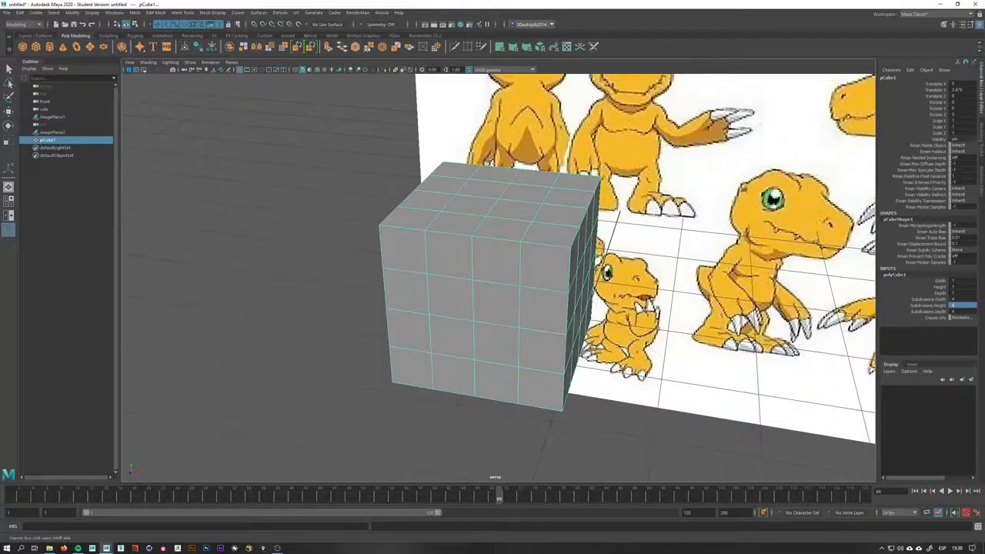
{"action": "left_click_drag", "start_coordinate": [963, 299], "coordinate": [963, 315]}
{"action": "key", "text": "3"}
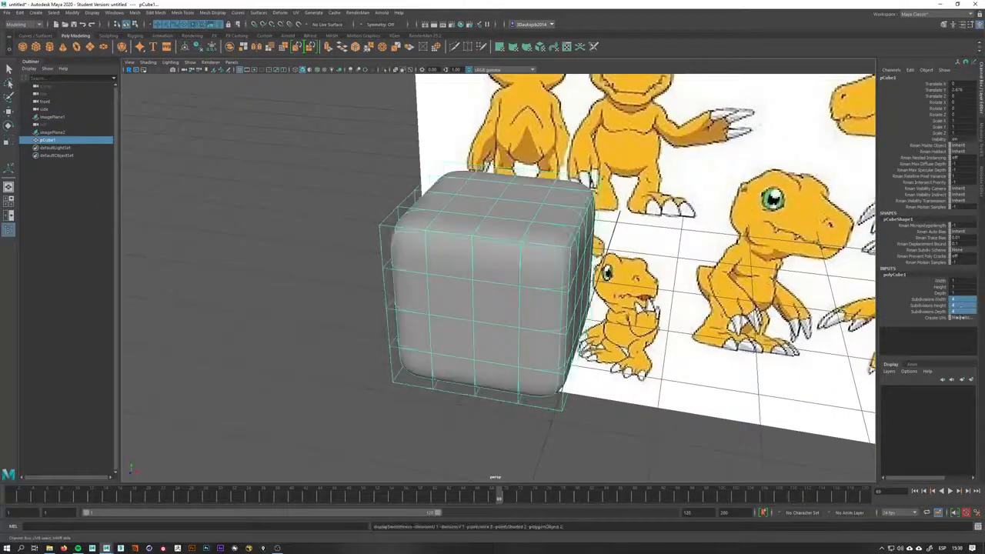
{"action": "key", "text": "1"}
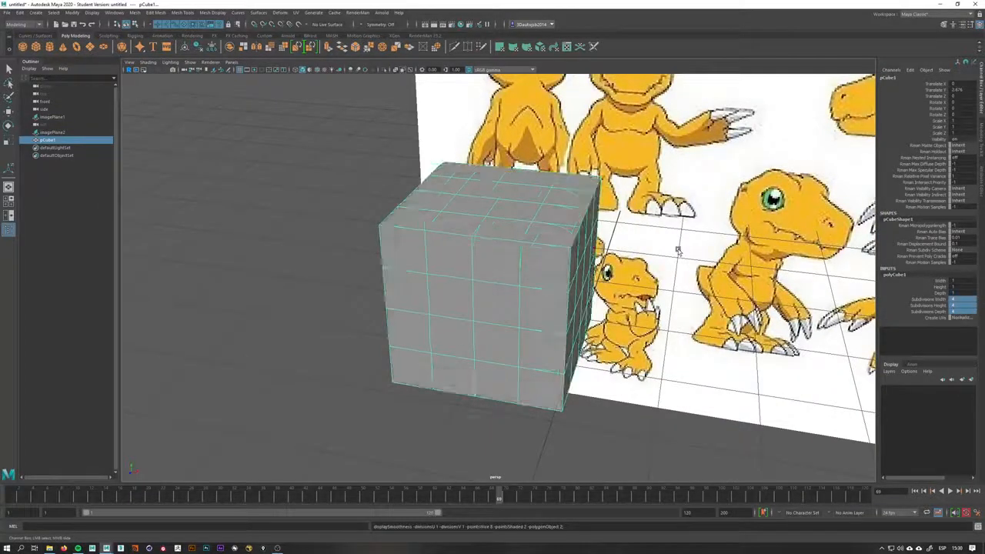
Set the cube's width, height and depth subdivisions to 2
{"action": "left_click", "coordinate": [953, 300]}
{"action": "left_click_drag", "start_coordinate": [963, 311], "coordinate": [961, 299]}
{"action": "type", "text": "2"}
{"action": "key", "text": "Return"}
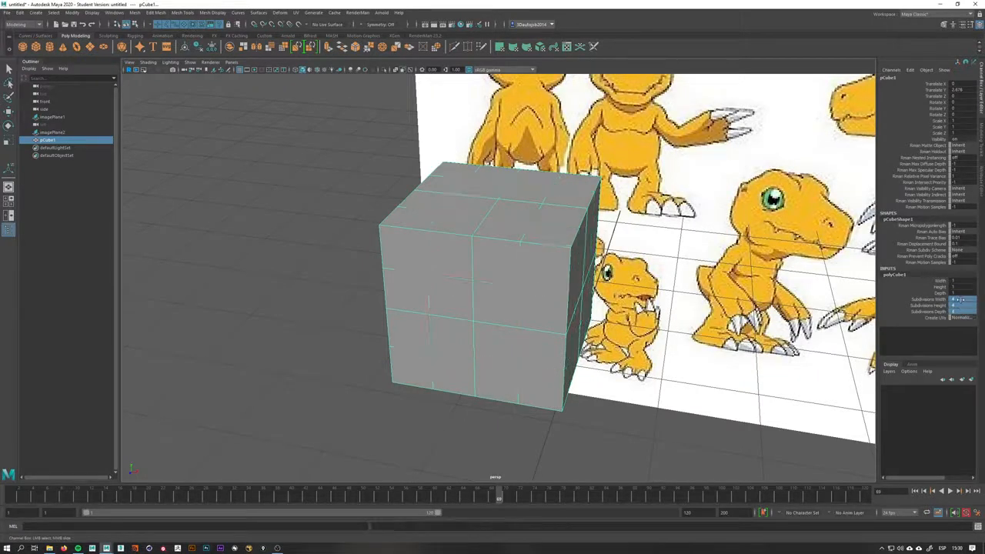
Try pulling the cube's lower front vertex out to Agumon's snout in the side view, then undo it
{"action": "left_click_drag", "start_coordinate": [752, 256], "coordinate": [856, 248], "text": "alt"}
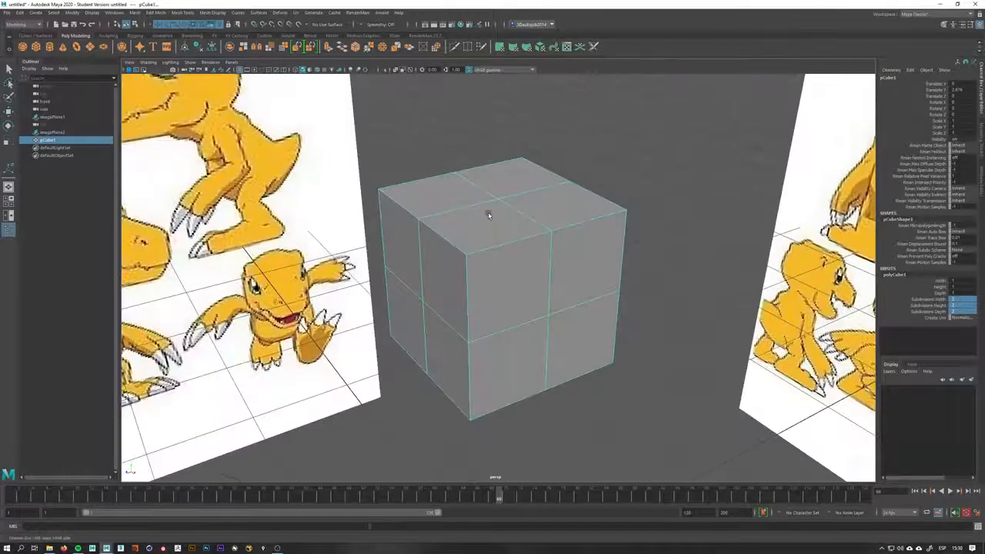
{"action": "left_click_drag", "start_coordinate": [488, 215], "coordinate": [613, 248], "text": "alt"}
{"action": "key", "text": "space"}
{"action": "key", "text": "space"}
{"action": "mouse_move", "coordinate": [548, 257]}
{"action": "left_mouse_down", "text": "alt"}
{"action": "mouse_move", "coordinate": [615, 251]}
{"action": "mouse_move", "coordinate": [546, 247]}
{"action": "left_mouse_up", "text": "alt"}
{"action": "key", "text": "space"}
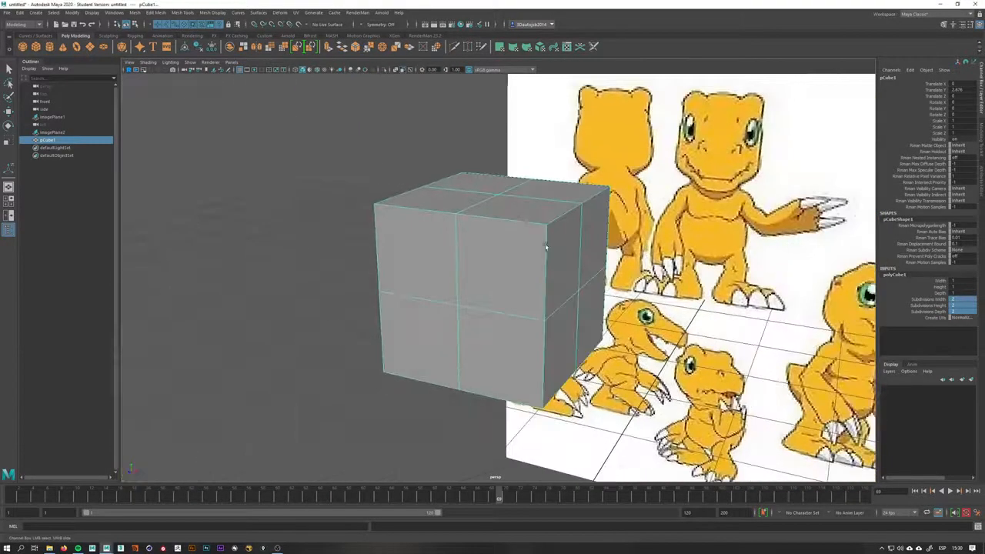
{"action": "left_click_drag", "start_coordinate": [462, 214], "coordinate": [553, 234], "text": "alt"}
{"action": "key", "text": "space"}
{"action": "scroll", "coordinate": [477, 236], "scroll_direction": "up", "scroll_amount": 5}
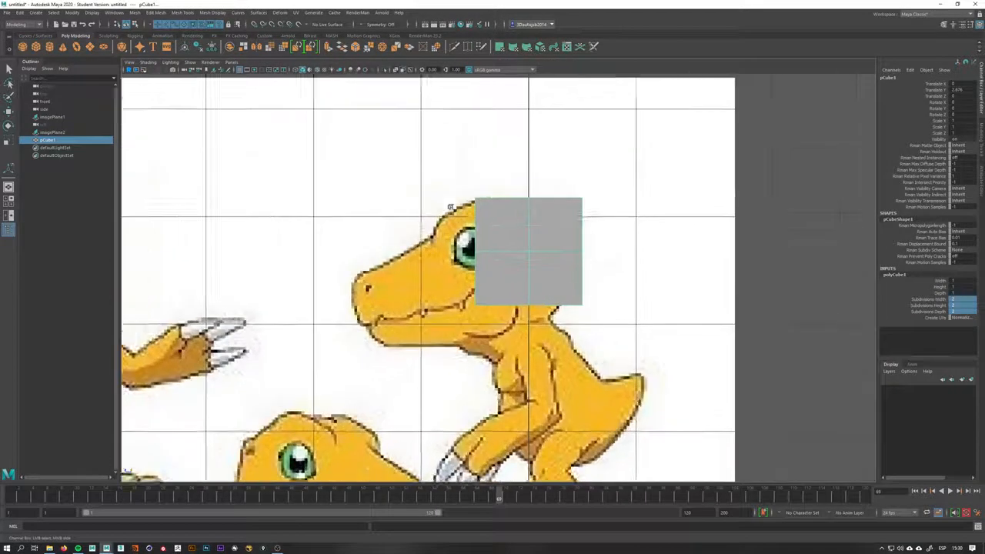
{"action": "right_click_drag", "start_coordinate": [477, 237], "coordinate": [446, 236]}
{"action": "key", "text": "w"}
{"action": "scroll", "coordinate": [472, 186], "scroll_direction": "up", "scroll_amount": 4}
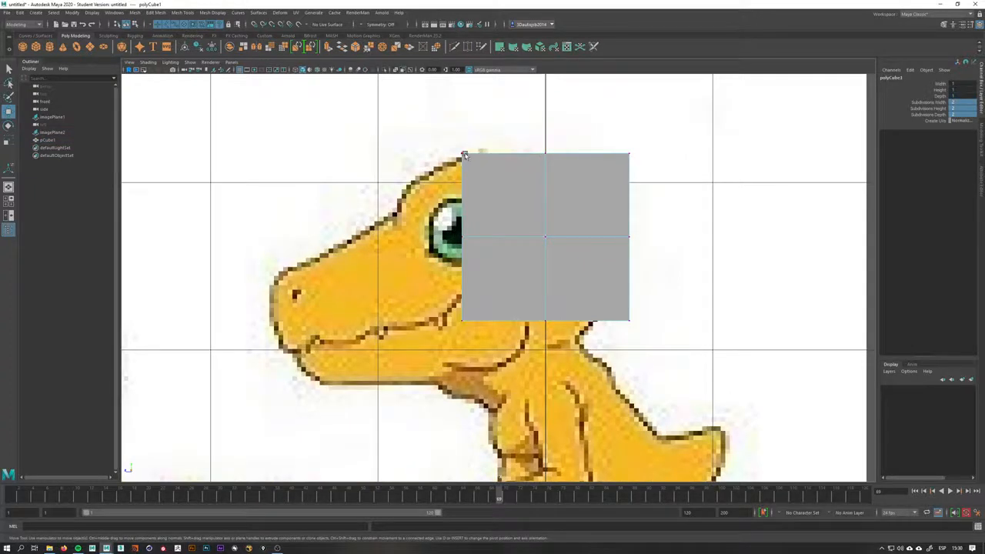
{"action": "left_click", "coordinate": [464, 156]}
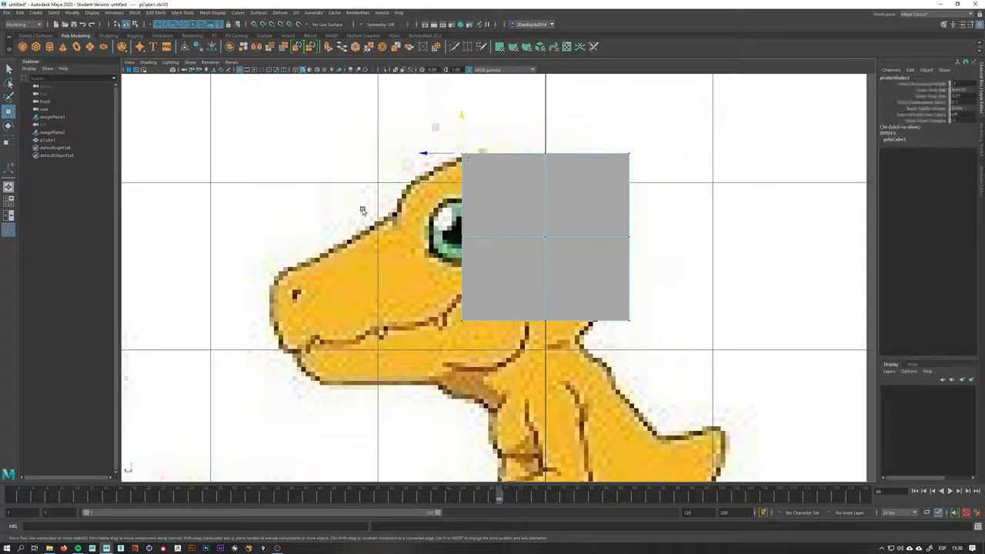
{"action": "left_click", "coordinate": [504, 132]}
{"action": "left_click", "coordinate": [487, 167]}
{"action": "right_click_drag", "start_coordinate": [486, 167], "coordinate": [450, 166]}
{"action": "left_click", "coordinate": [462, 161]}
{"action": "left_click", "coordinate": [494, 170]}
{"action": "left_click", "coordinate": [490, 285]}
{"action": "right_click_drag", "start_coordinate": [490, 287], "coordinate": [469, 288]}
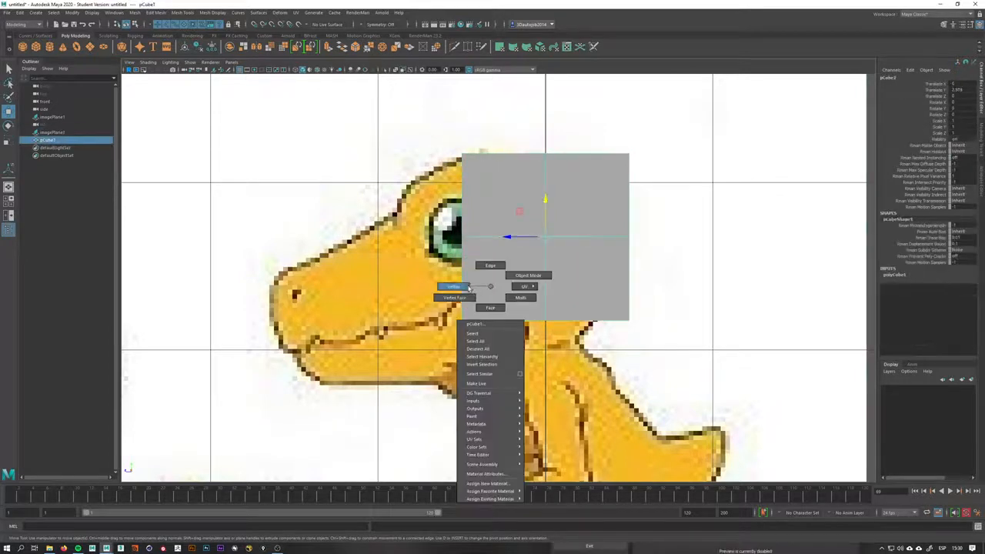
{"action": "left_click_drag", "start_coordinate": [453, 329], "coordinate": [341, 375]}
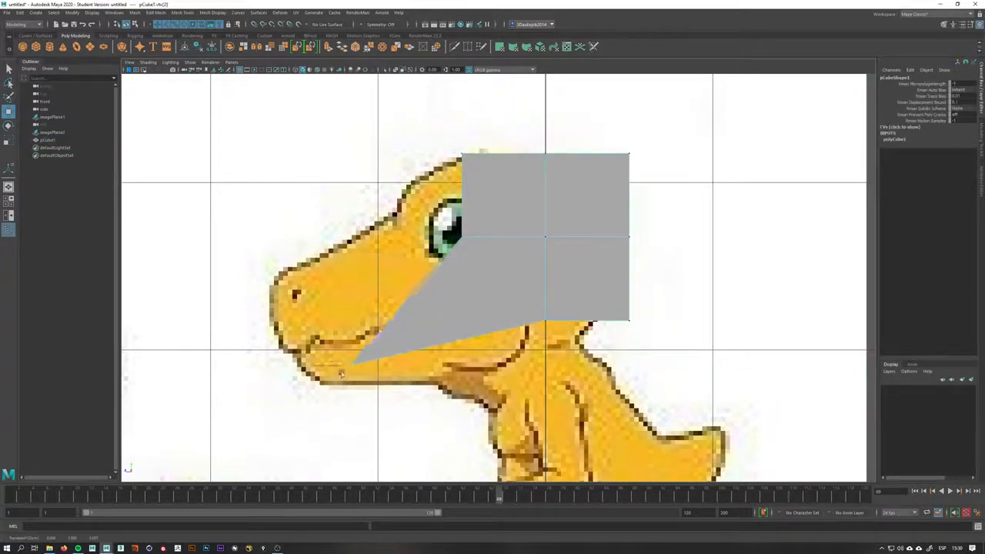
{"action": "key", "text": "space"}
{"action": "mouse_move", "coordinate": [487, 337]}
{"action": "left_mouse_down"}
{"action": "mouse_move", "coordinate": [492, 312]}
{"action": "mouse_move", "coordinate": [495, 325]}
{"action": "left_mouse_up"}
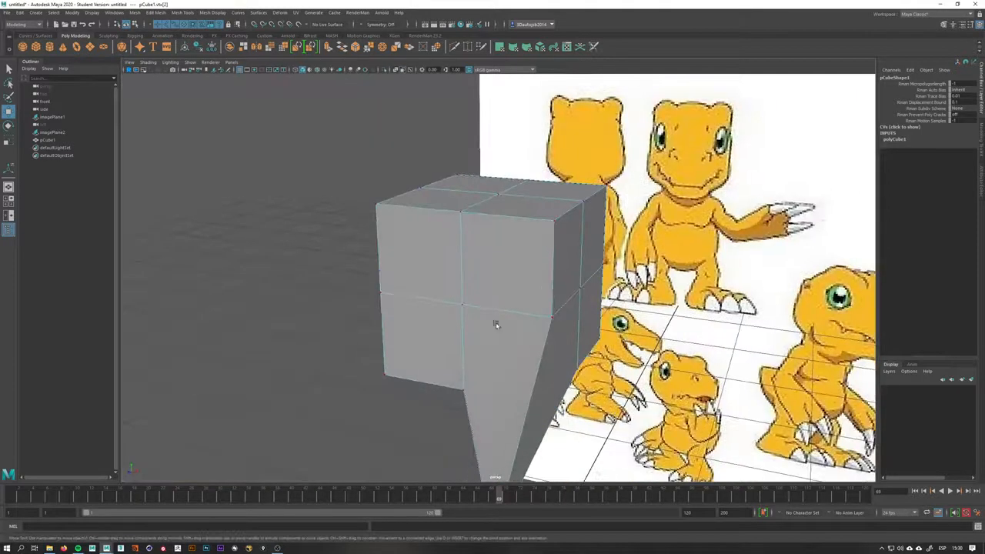
{"action": "middle_click_drag", "start_coordinate": [503, 312], "coordinate": [527, 201], "text": "alt"}
{"action": "key", "text": "ctrl+z"}
{"action": "key", "text": "space"}
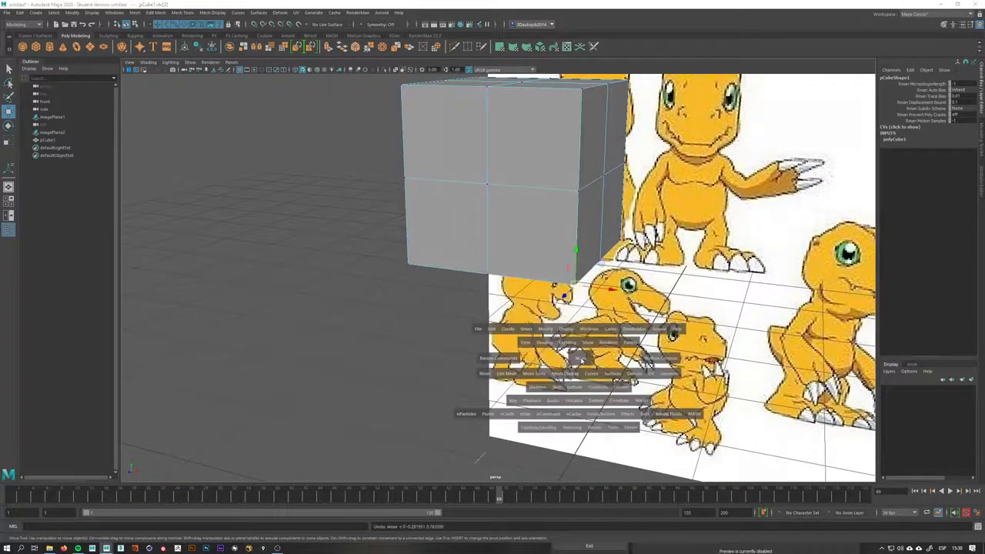
{"action": "left_click_drag", "start_coordinate": [581, 357], "coordinate": [607, 351]}
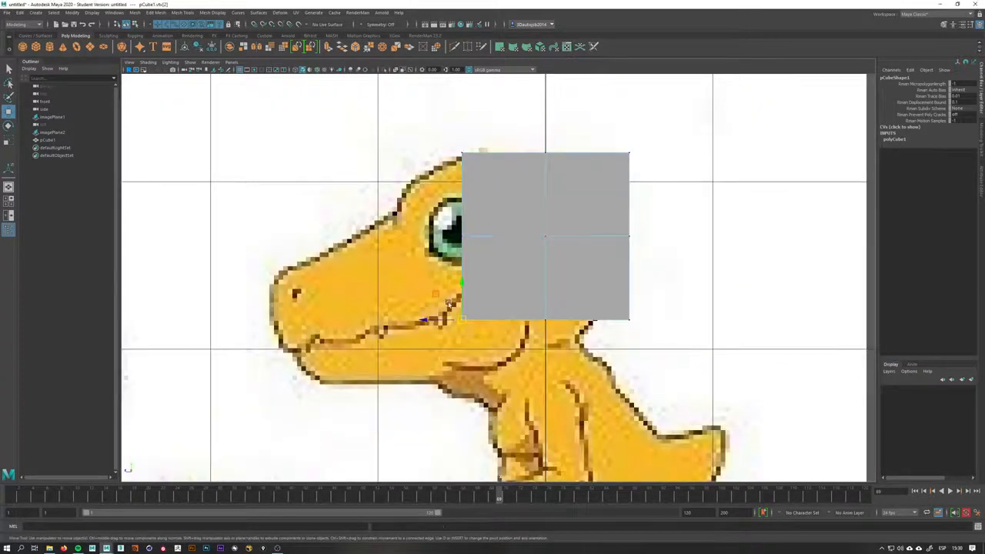
Move the cube's lower front vertex down and forward to the tip of Agumon's jaw in the side view
{"action": "left_click", "coordinate": [451, 300]}
{"action": "left_click", "coordinate": [493, 294]}
{"action": "right_click_drag", "start_coordinate": [491, 273], "coordinate": [452, 272]}
{"action": "key", "text": "q"}
{"action": "left_click", "coordinate": [462, 320]}
{"action": "key", "text": "w"}
{"action": "left_click_drag", "start_coordinate": [462, 320], "coordinate": [327, 387]}
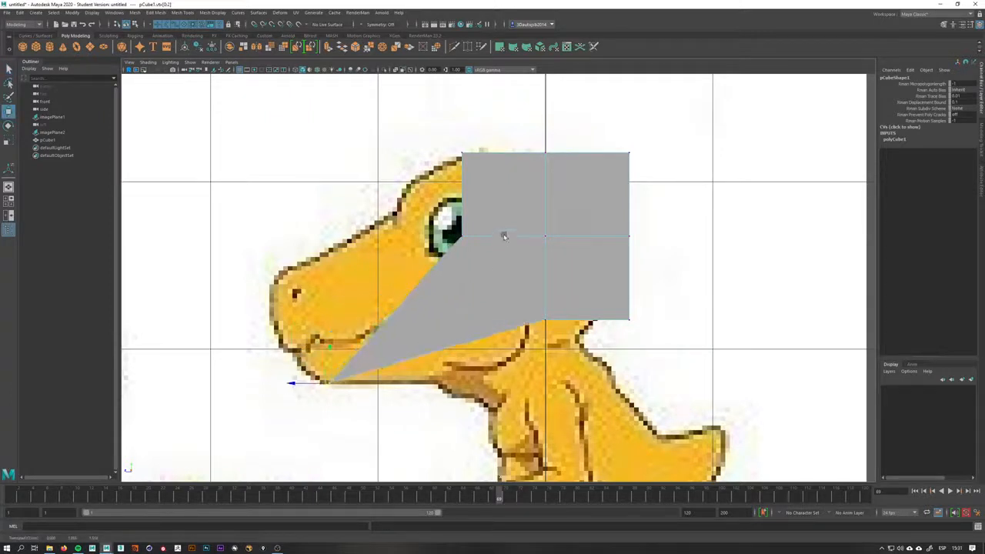
Pull the middle front vertex out to the snout and turn on X-ray shading
{"action": "left_click", "coordinate": [461, 239]}
{"action": "left_click_drag", "start_coordinate": [460, 237], "coordinate": [291, 351]}
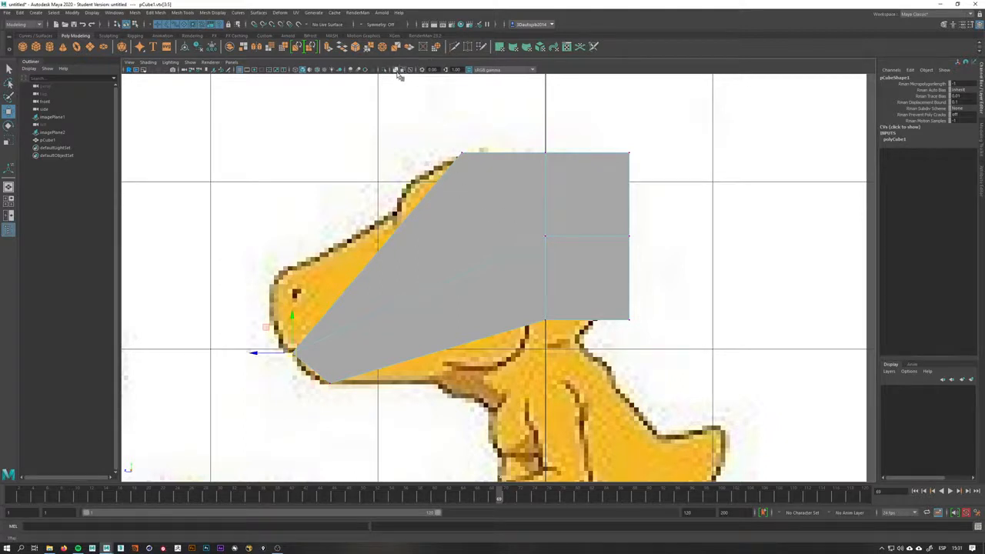
{"action": "left_click", "coordinate": [399, 70]}
Move the top and back vertices to follow the head's outline in the side reference
{"action": "left_click", "coordinate": [462, 152]}
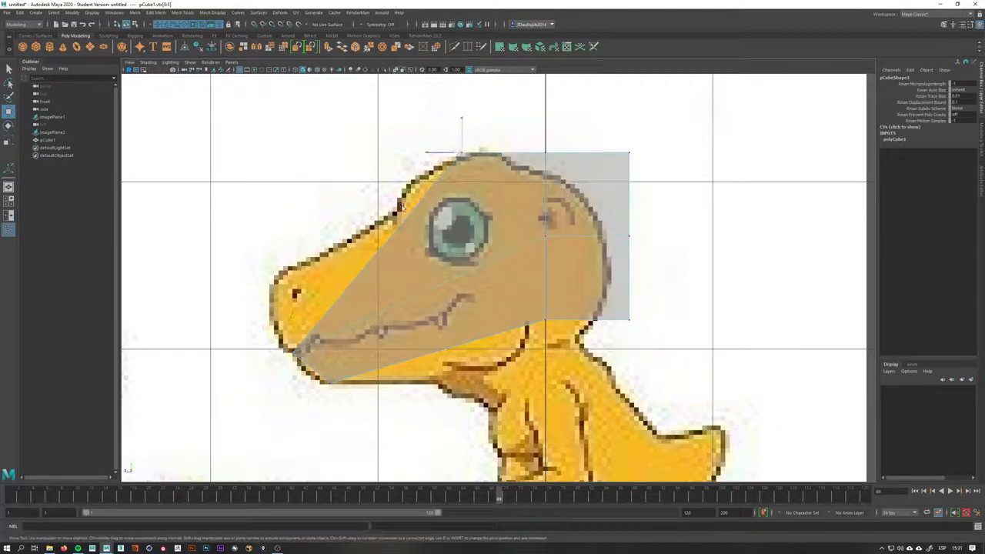
{"action": "left_click_drag", "start_coordinate": [462, 153], "coordinate": [273, 276]}
{"action": "left_click_drag", "start_coordinate": [578, 137], "coordinate": [433, 172]}
{"action": "left_click_drag", "start_coordinate": [565, 218], "coordinate": [471, 297]}
{"action": "left_click_drag", "start_coordinate": [554, 308], "coordinate": [488, 369]}
{"action": "left_click_drag", "start_coordinate": [662, 299], "coordinate": [603, 248]}
{"action": "left_click_drag", "start_coordinate": [641, 148], "coordinate": [526, 163]}
Refine the head vertices along the brow, back of the head and jaw in the side view
{"action": "scroll", "coordinate": [526, 165], "scroll_direction": "down", "scroll_amount": 5}
{"action": "middle_click_drag", "start_coordinate": [526, 169], "coordinate": [532, 157], "text": "alt"}
{"action": "scroll", "coordinate": [340, 185], "scroll_direction": "up", "scroll_amount": 3}
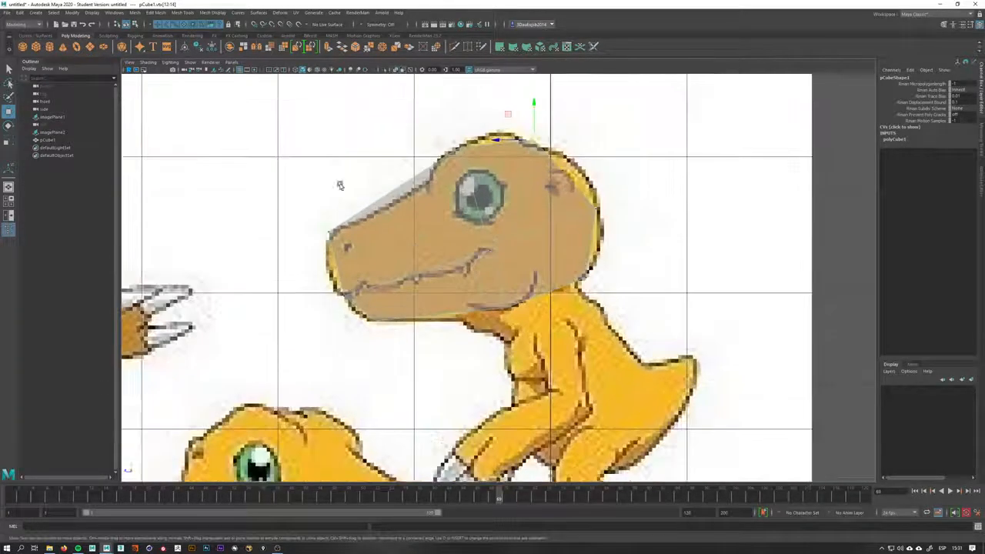
{"action": "left_click_drag", "start_coordinate": [334, 217], "coordinate": [328, 238]}
{"action": "left_click_drag", "start_coordinate": [472, 136], "coordinate": [452, 160]}
{"action": "left_click_drag", "start_coordinate": [460, 147], "coordinate": [460, 144]}
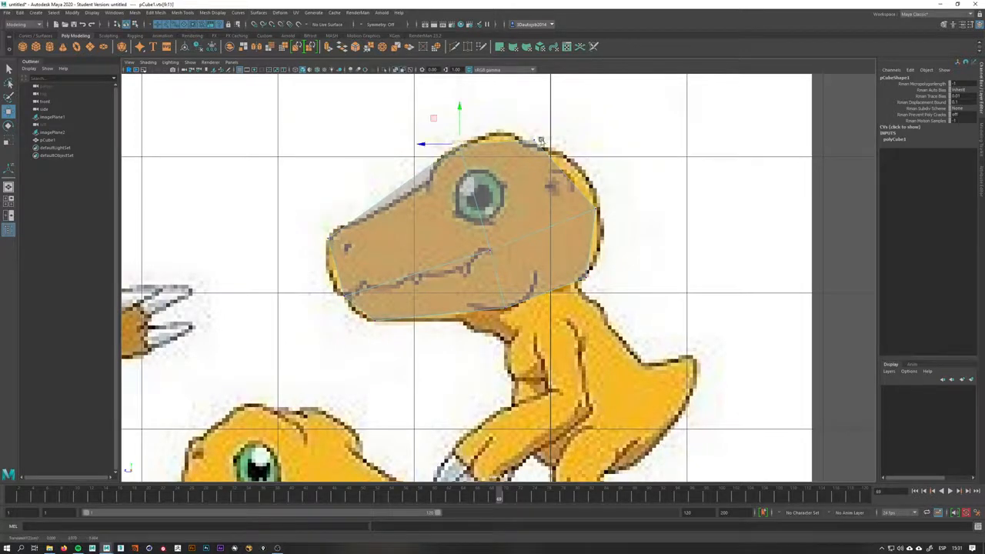
{"action": "right_click_drag", "start_coordinate": [542, 142], "coordinate": [578, 224], "text": "alt"}
{"action": "middle_click_drag", "start_coordinate": [582, 275], "coordinate": [580, 286], "text": "alt"}
{"action": "left_click_drag", "start_coordinate": [499, 316], "coordinate": [508, 326]}
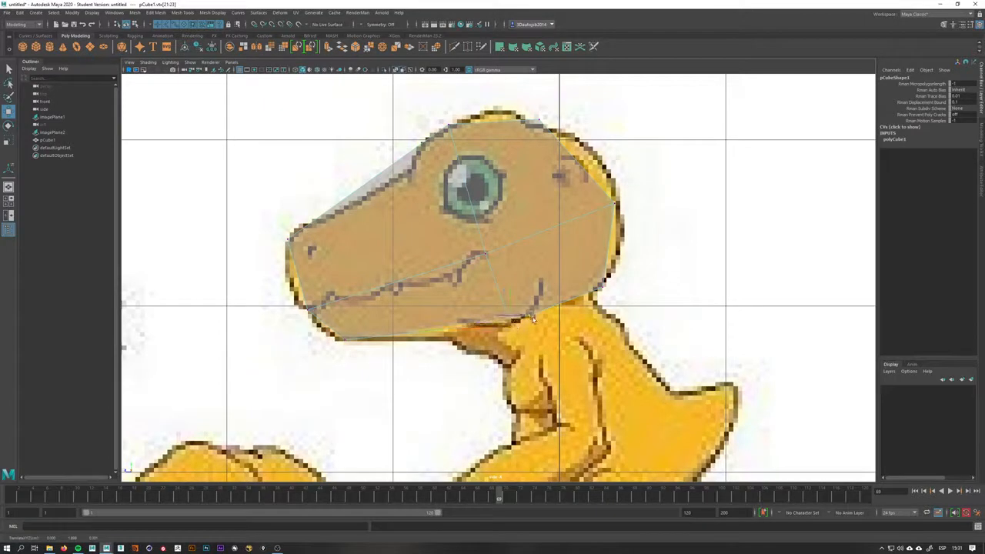
{"action": "left_click_drag", "start_coordinate": [474, 249], "coordinate": [498, 248]}
{"action": "right_click_drag", "start_coordinate": [375, 262], "coordinate": [365, 304], "text": "alt"}
{"action": "middle_click_drag", "start_coordinate": [365, 303], "coordinate": [361, 344], "text": "alt"}
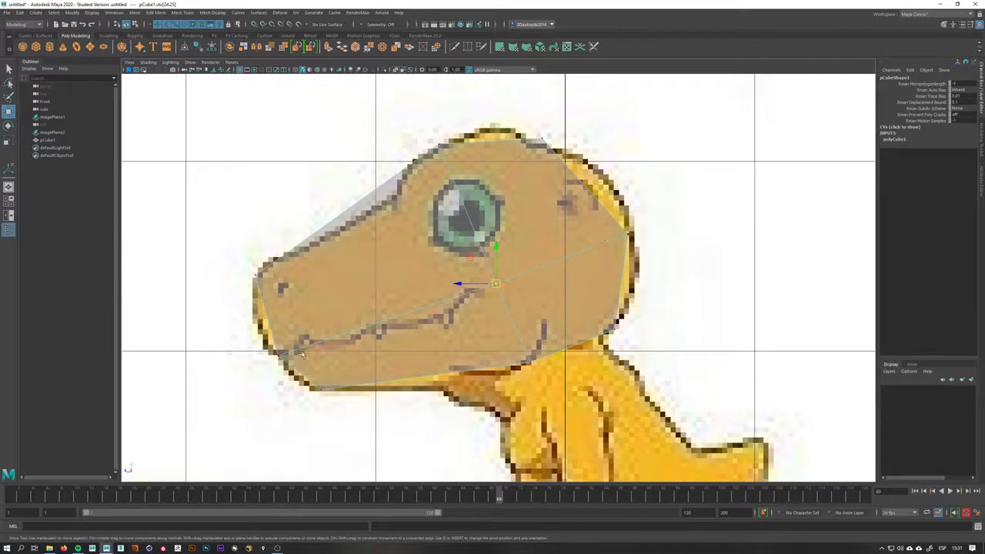
Adjust the mouth and eye edges of the head to fit the side profile
{"action": "right_click_drag", "start_coordinate": [331, 334], "coordinate": [330, 312]}
{"action": "double_click", "coordinate": [350, 331]}
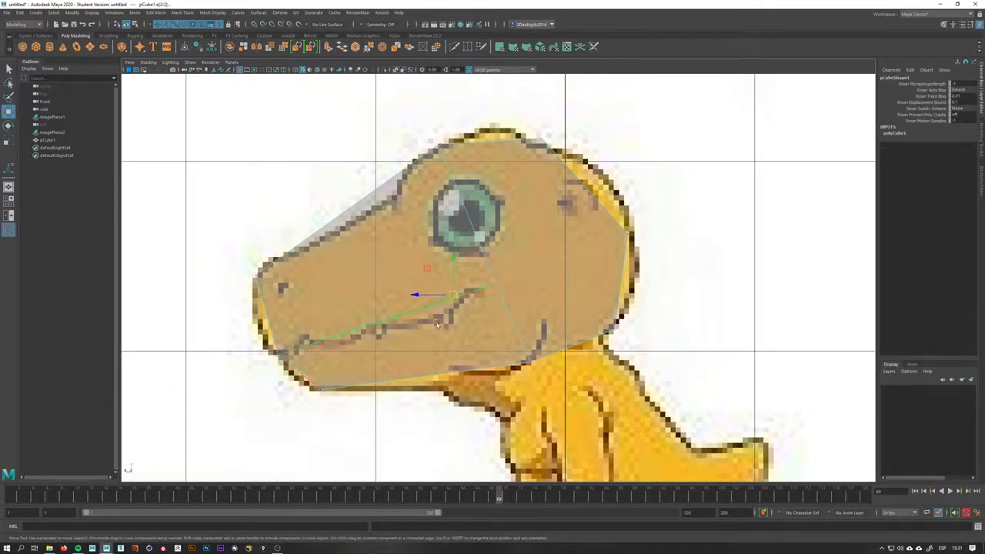
{"action": "left_click", "coordinate": [435, 147]}
{"action": "mouse_move", "coordinate": [557, 411]}
{"action": "middle_mouse_down", "text": "alt"}
{"action": "mouse_move", "coordinate": [511, 268]}
{"action": "mouse_move", "coordinate": [469, 331]}
{"action": "middle_mouse_up", "text": "alt"}
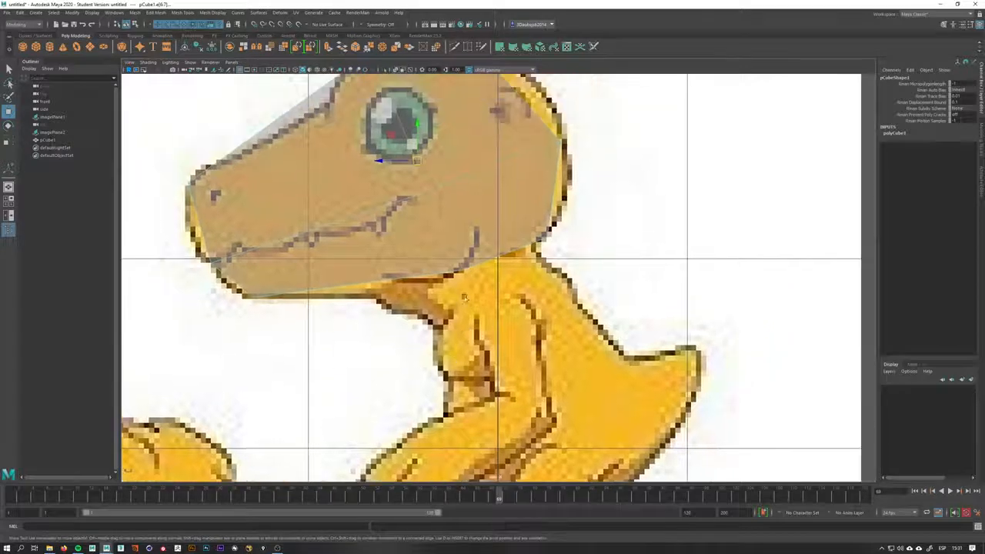
{"action": "middle_click_drag", "start_coordinate": [448, 286], "coordinate": [501, 385], "text": "alt"}
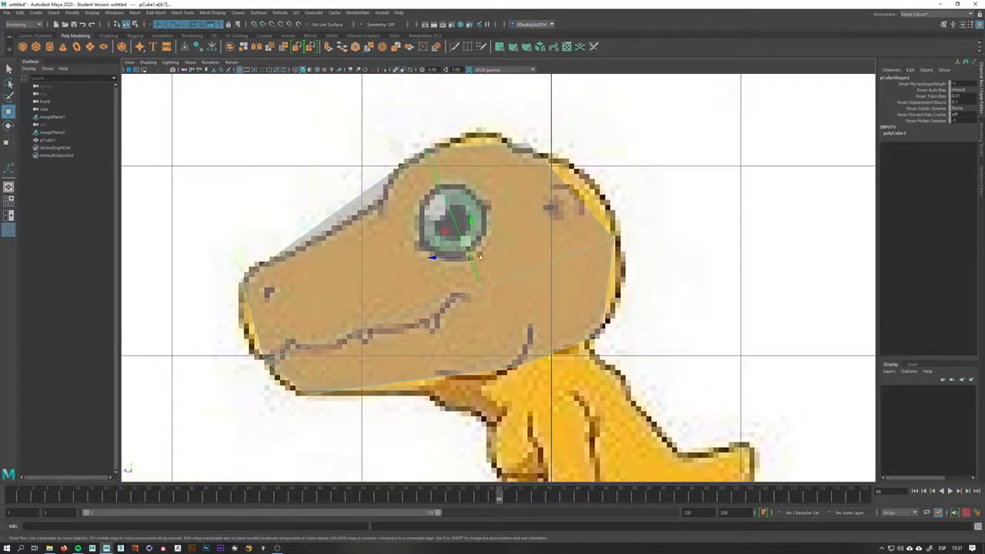
Tweak the head's vertices further against the side and front references
{"action": "key", "text": "space"}
{"action": "left_click_drag", "start_coordinate": [463, 246], "coordinate": [466, 260]}
{"action": "middle_click_drag", "start_coordinate": [530, 252], "coordinate": [514, 341], "text": "alt"}
{"action": "right_click_drag", "start_coordinate": [546, 296], "coordinate": [685, 244], "text": "alt"}
{"action": "middle_click_drag", "start_coordinate": [327, 186], "coordinate": [381, 228], "text": "alt"}
{"action": "mouse_move", "coordinate": [441, 239]}
{"action": "right_mouse_down"}
{"action": "mouse_move", "coordinate": [481, 223]}
{"action": "mouse_move", "coordinate": [455, 244]}
{"action": "right_mouse_up"}
{"action": "left_click", "coordinate": [509, 274]}
{"action": "left_click", "coordinate": [493, 257]}
{"action": "right_click_drag", "start_coordinate": [465, 245], "coordinate": [519, 237], "text": "alt"}
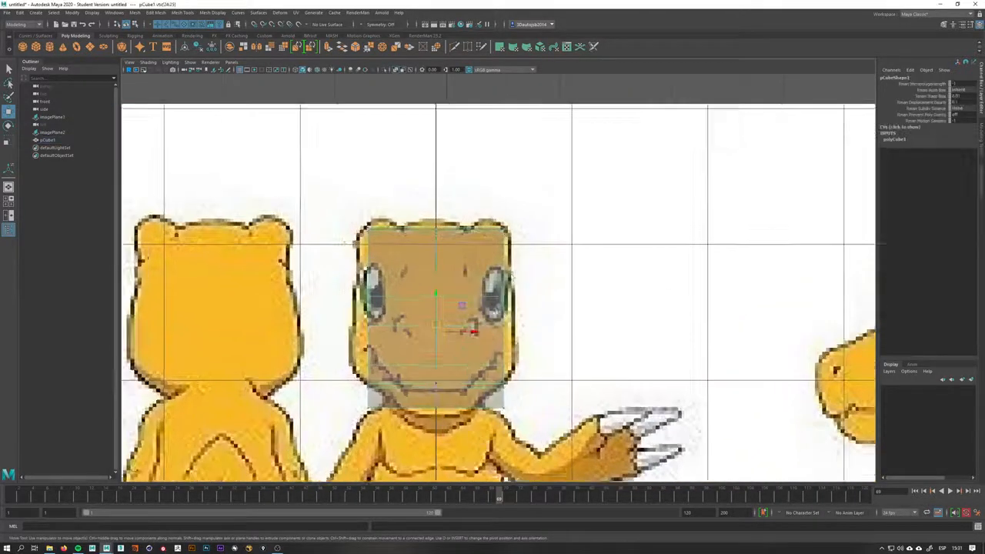
Align the head's outer vertices with the head outline in the front reference
{"action": "left_click_drag", "start_coordinate": [528, 215], "coordinate": [459, 435]}
{"action": "mouse_move", "coordinate": [529, 319]}
{"action": "left_mouse_down"}
{"action": "mouse_move", "coordinate": [546, 320]}
{"action": "mouse_move", "coordinate": [531, 321]}
{"action": "left_mouse_up"}
{"action": "middle_click_drag", "start_coordinate": [448, 269], "coordinate": [468, 223], "text": "alt"}
{"action": "right_click_drag", "start_coordinate": [468, 223], "coordinate": [502, 221], "text": "alt"}
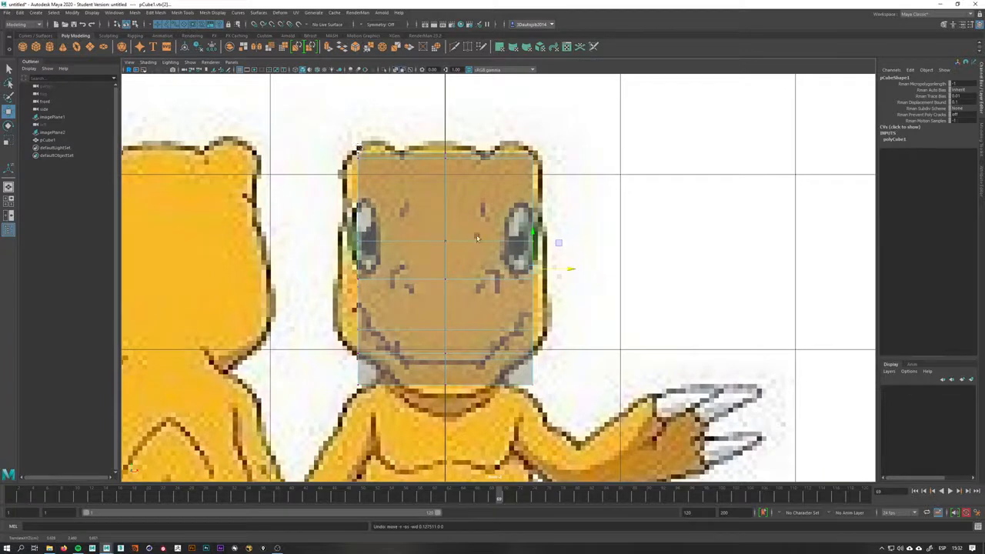
{"action": "left_click", "coordinate": [365, 27]}
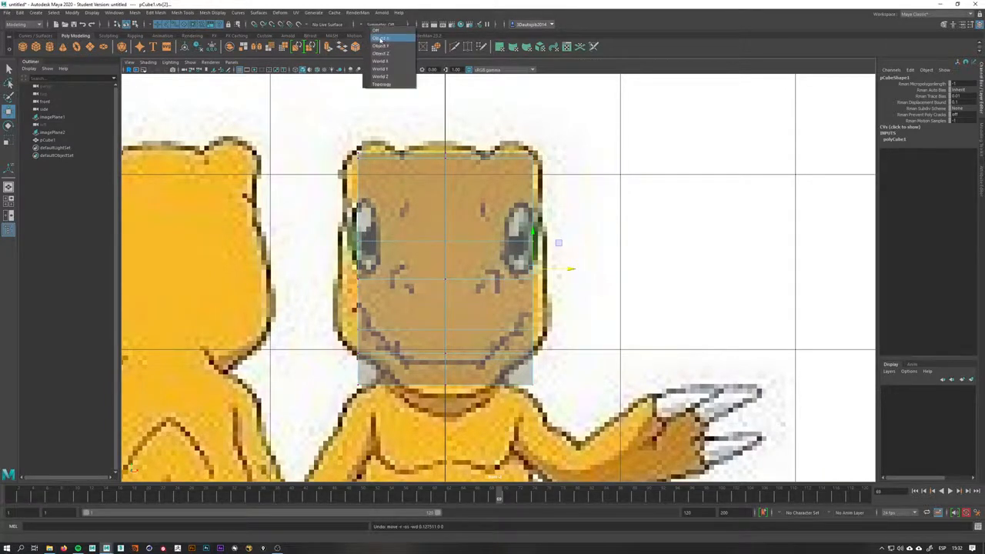
{"action": "left_click", "coordinate": [361, 26]}
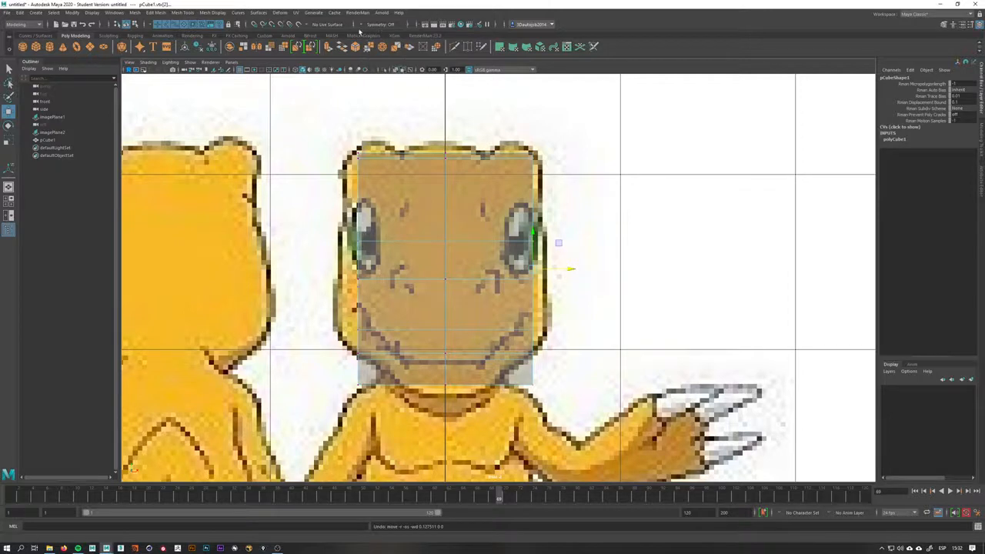
Turn on Object X symmetry and widen the head's side vertices to the head outline in the front reference
{"action": "left_click", "coordinate": [362, 27]}
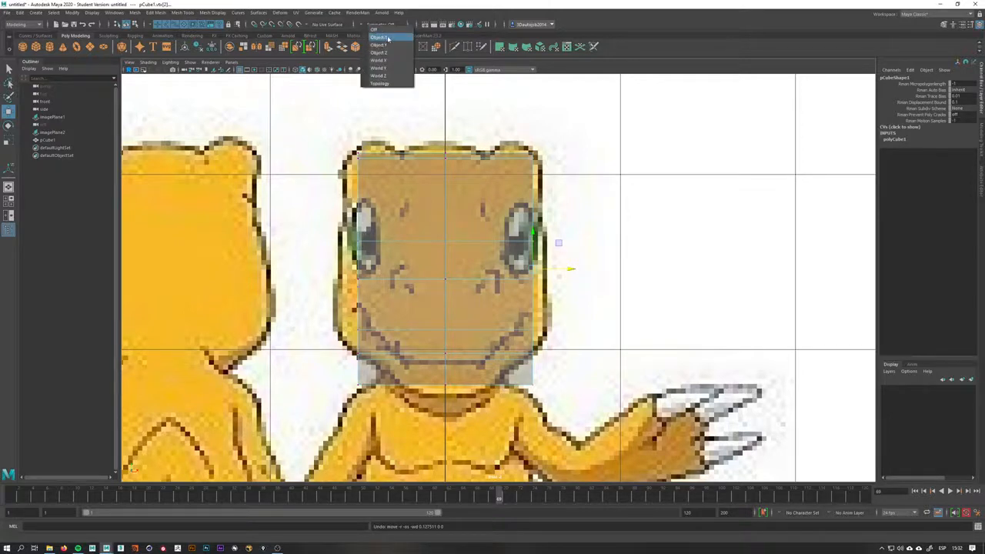
{"action": "left_click", "coordinate": [388, 39]}
{"action": "double_click", "coordinate": [589, 145]}
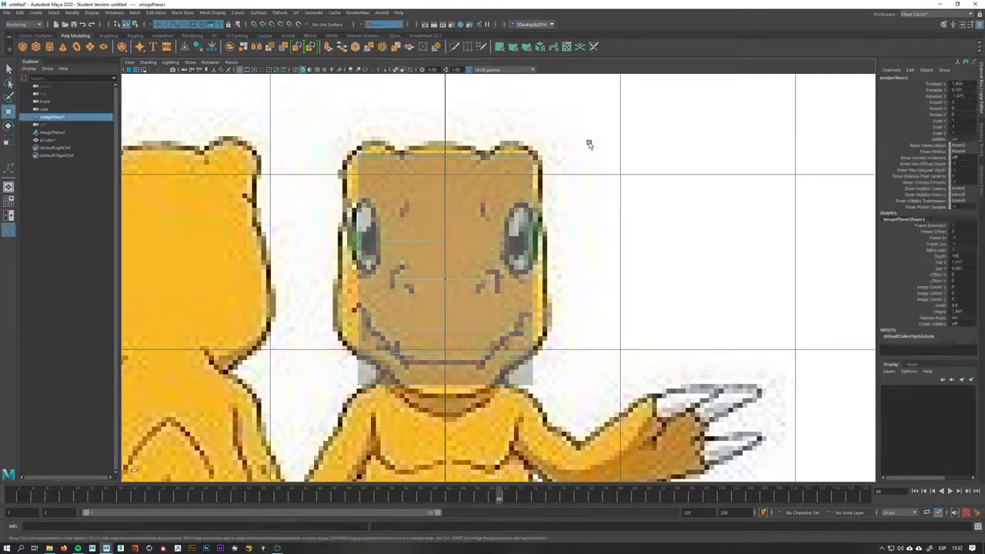
{"action": "left_click", "coordinate": [525, 334]}
{"action": "right_click_drag", "start_coordinate": [495, 222], "coordinate": [446, 222]}
{"action": "left_click_drag", "start_coordinate": [558, 146], "coordinate": [508, 436]}
{"action": "mouse_move", "coordinate": [558, 271]}
{"action": "left_mouse_down"}
{"action": "mouse_move", "coordinate": [589, 270]}
{"action": "mouse_move", "coordinate": [570, 270]}
{"action": "left_mouse_up"}
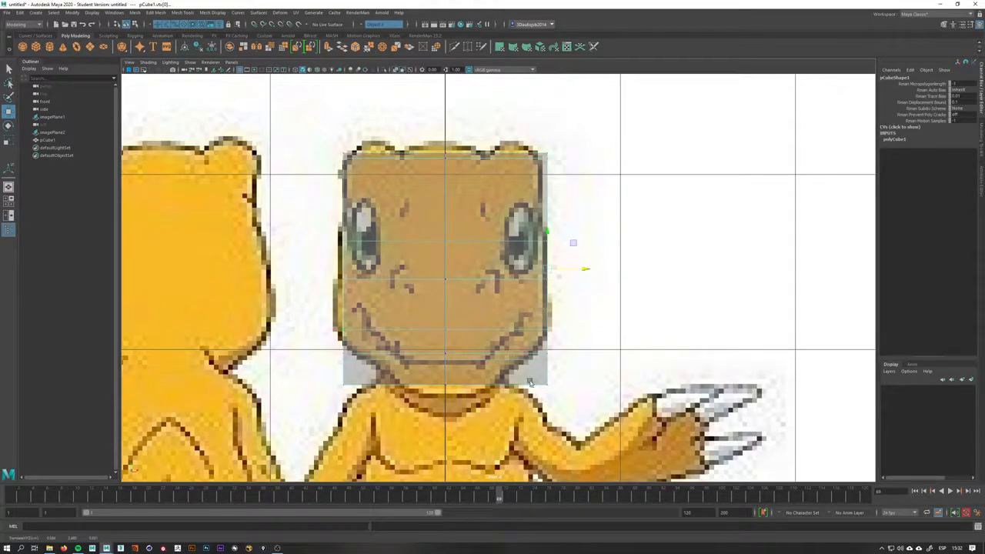
Tweak the head's lower jaw corner vertices in the perspective and front views to follow the jaw outline
{"action": "key", "text": "space"}
{"action": "left_click_drag", "start_coordinate": [528, 357], "coordinate": [421, 283]}
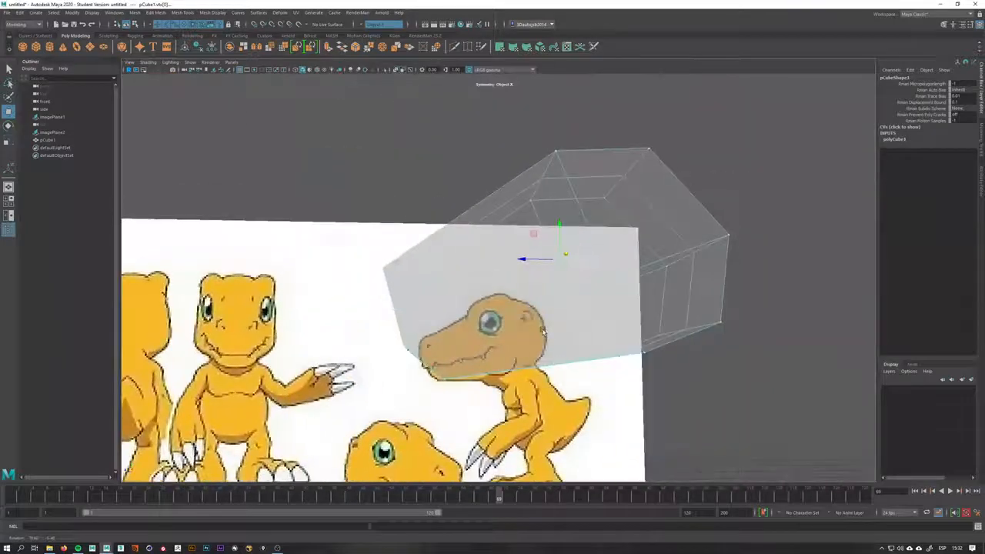
{"action": "left_click_drag", "start_coordinate": [463, 404], "coordinate": [524, 371], "text": "alt"}
{"action": "key", "text": "space"}
{"action": "key", "text": "space"}
{"action": "mouse_move", "coordinate": [560, 331]}
{"action": "left_mouse_down"}
{"action": "mouse_move", "coordinate": [543, 308]}
{"action": "mouse_move", "coordinate": [530, 310]}
{"action": "mouse_move", "coordinate": [545, 335]}
{"action": "left_mouse_up"}
{"action": "left_click_drag", "start_coordinate": [481, 422], "coordinate": [479, 422]}
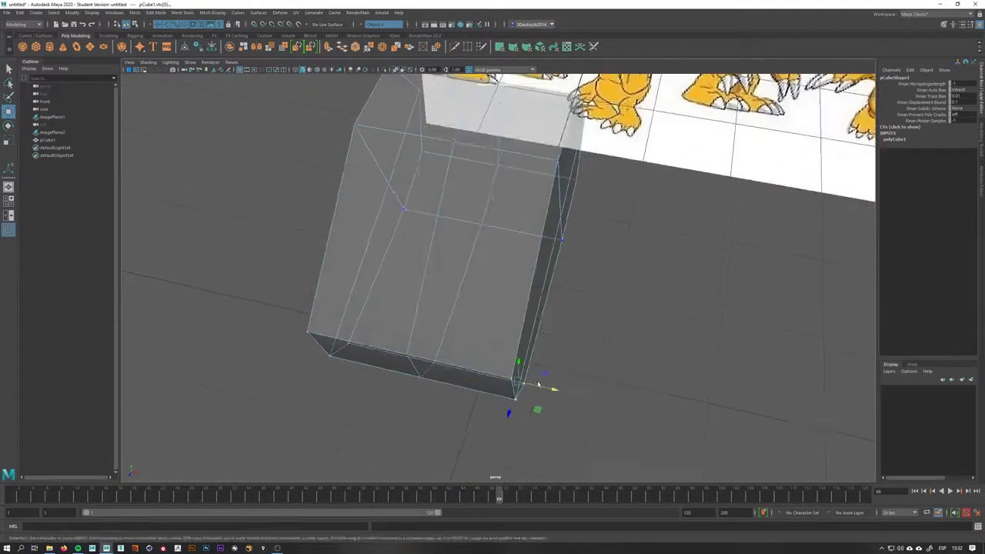
{"action": "left_click_drag", "start_coordinate": [544, 390], "coordinate": [509, 412]}
{"action": "key", "text": "space"}
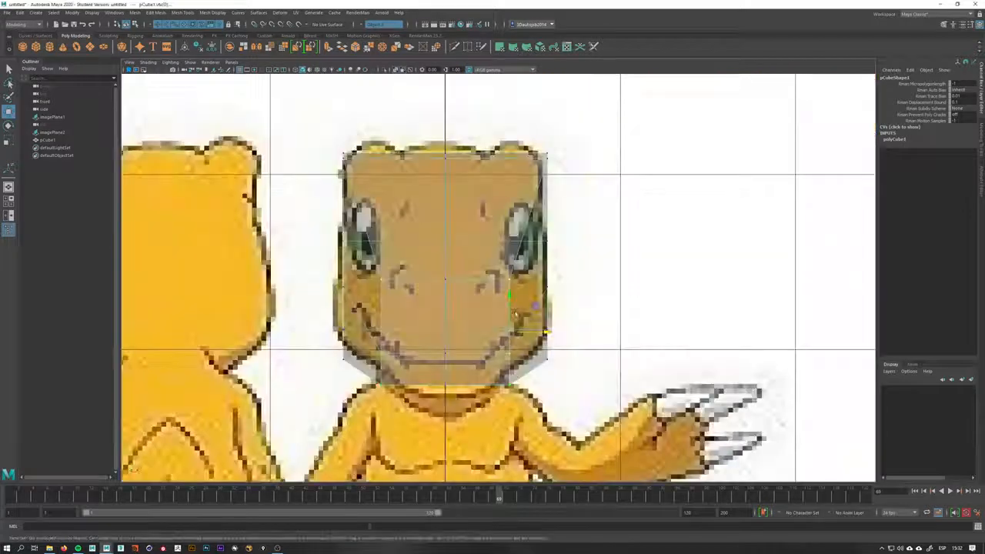
{"action": "left_click_drag", "start_coordinate": [543, 333], "coordinate": [514, 336]}
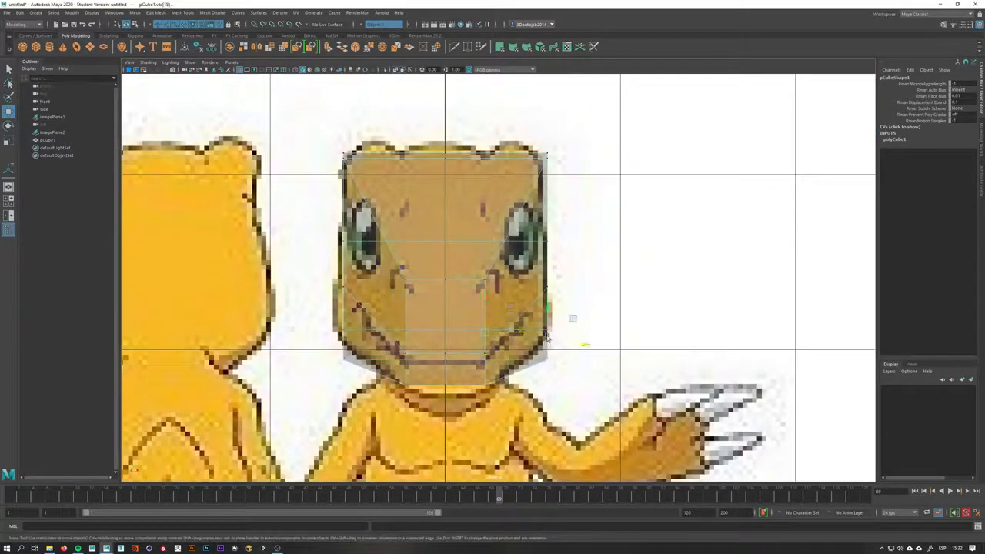
{"action": "left_click_drag", "start_coordinate": [547, 337], "coordinate": [548, 316]}
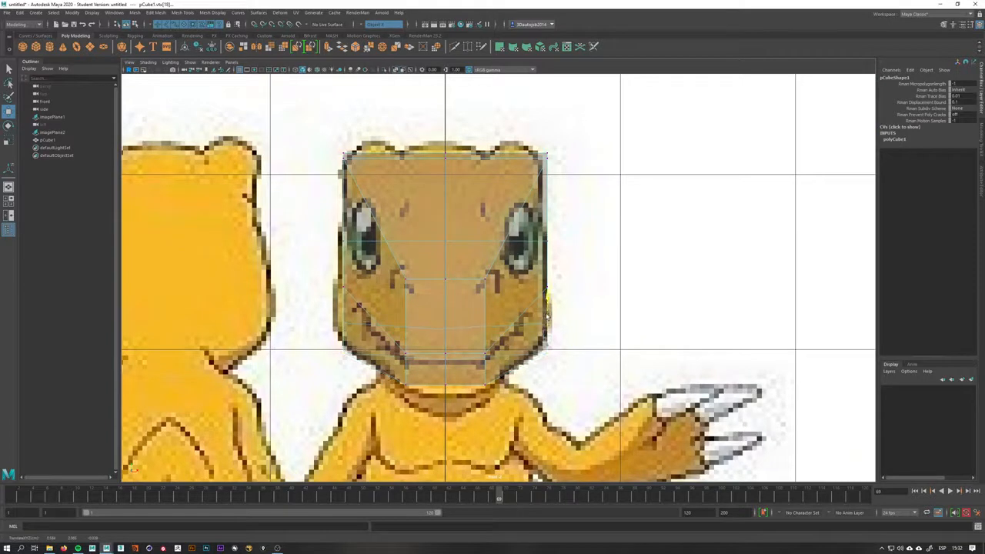
Move the head's upper corner and back-of-head vertices to match the front and side outlines
{"action": "left_click_drag", "start_coordinate": [532, 163], "coordinate": [543, 145]}
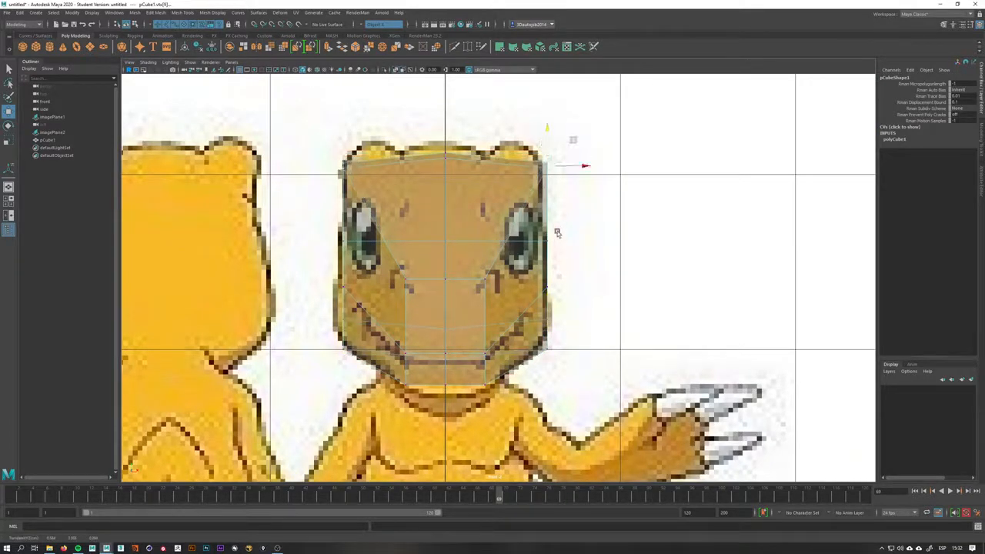
{"action": "left_click_drag", "start_coordinate": [557, 233], "coordinate": [607, 250]}
{"action": "key", "text": "space"}
{"action": "key", "text": "space"}
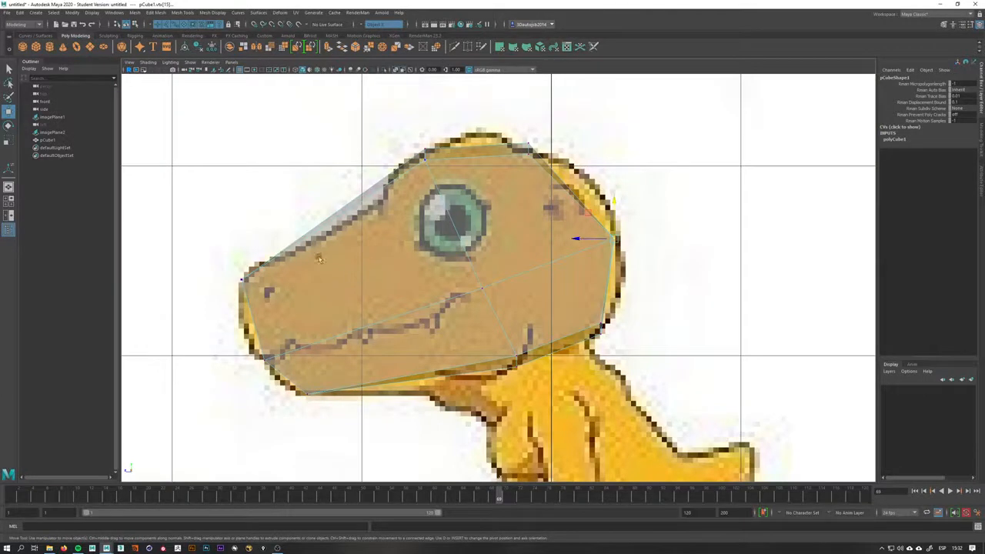
{"action": "left_click_drag", "start_coordinate": [517, 161], "coordinate": [537, 150]}
{"action": "left_click_drag", "start_coordinate": [617, 245], "coordinate": [598, 245]}
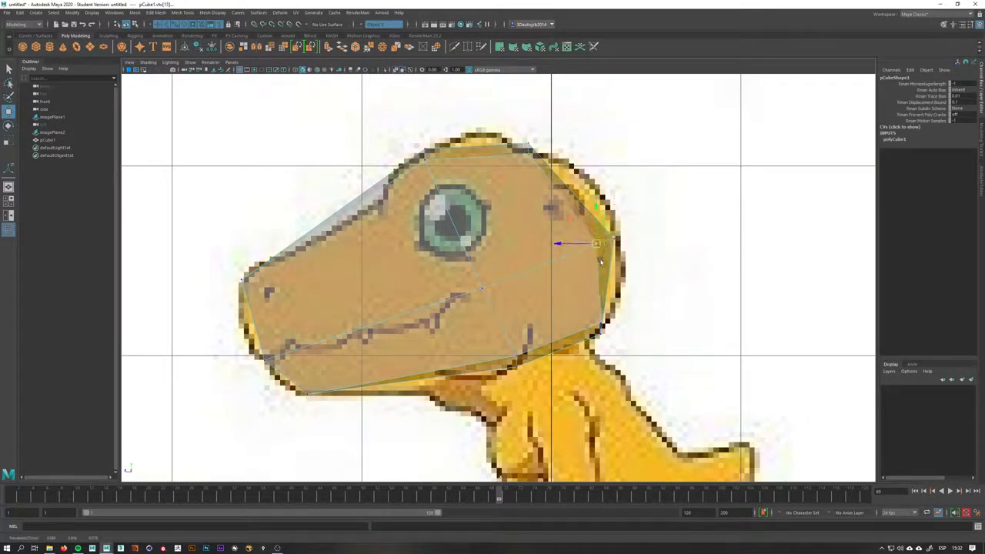
{"action": "left_click_drag", "start_coordinate": [602, 318], "coordinate": [589, 271]}
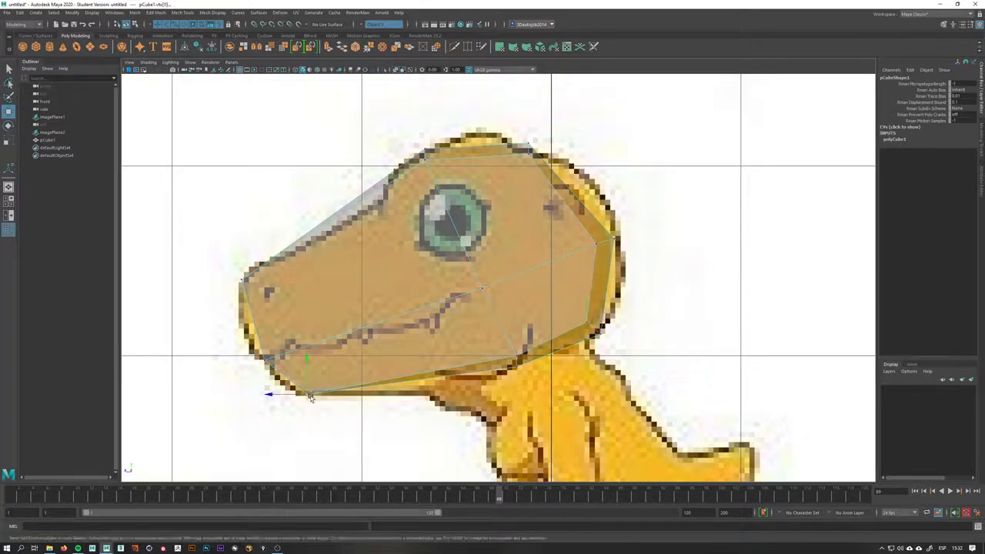
Pull the snout tip and jaw vertices toward the mouth outline in the side reference
{"action": "left_click_drag", "start_coordinate": [309, 396], "coordinate": [277, 354]}
{"action": "left_click", "coordinate": [266, 360]}
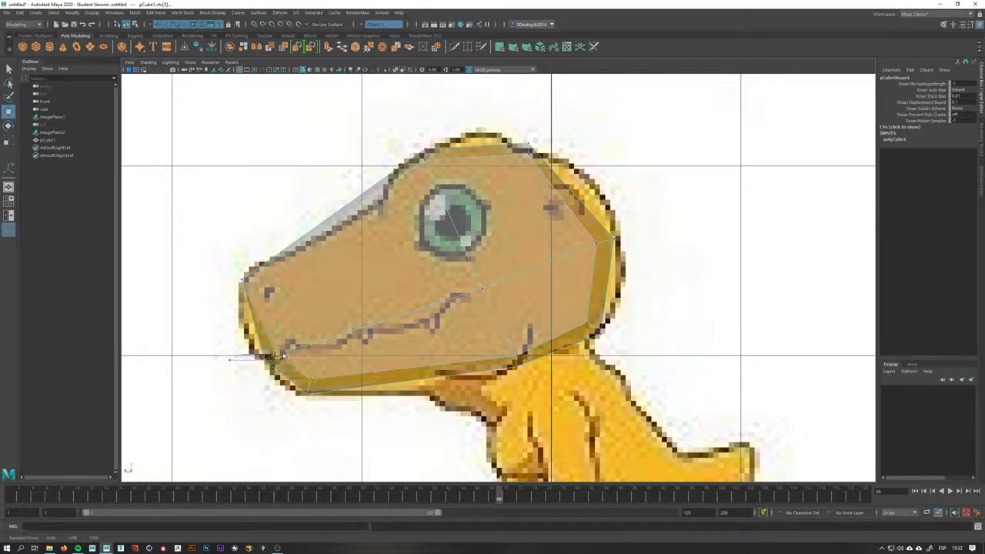
{"action": "left_click", "coordinate": [242, 281]}
{"action": "left_click_drag", "start_coordinate": [249, 285], "coordinate": [265, 290]}
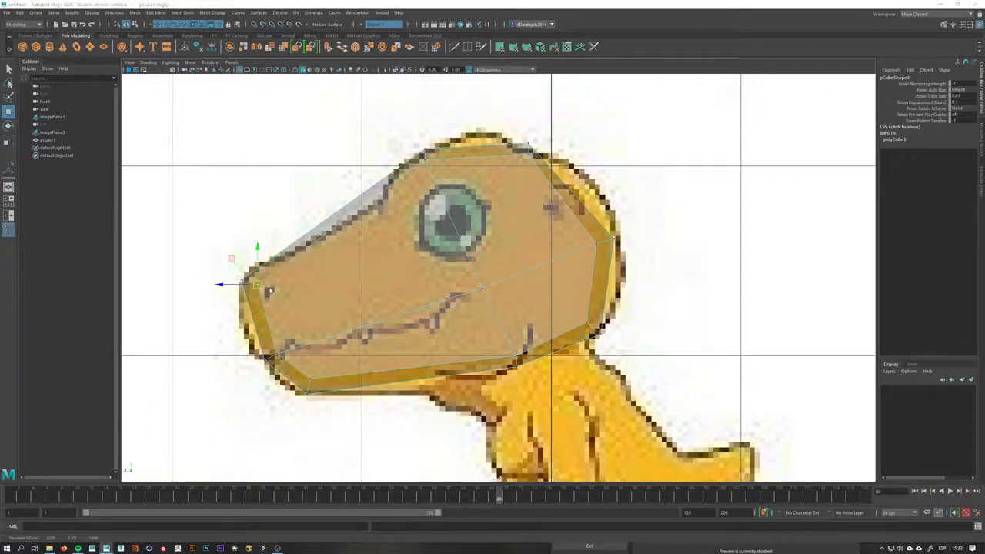
Switch between front and side views and raise a middle jaw vertex of the head
{"action": "key", "text": "space"}
{"action": "left_click_drag", "start_coordinate": [392, 259], "coordinate": [497, 297], "text": "alt"}
{"action": "key", "text": "space"}
{"action": "key", "text": "space"}
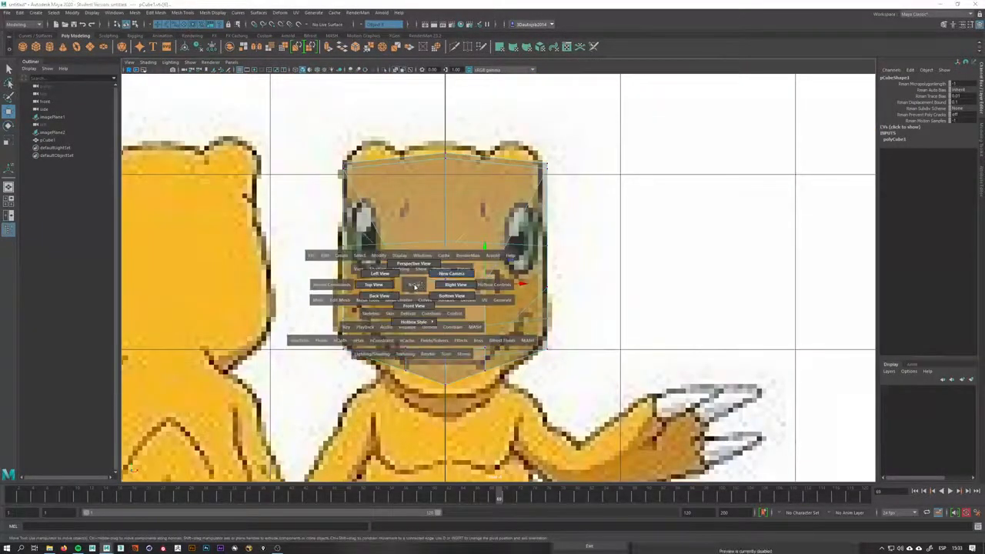
{"action": "left_click_drag", "start_coordinate": [425, 285], "coordinate": [456, 285]}
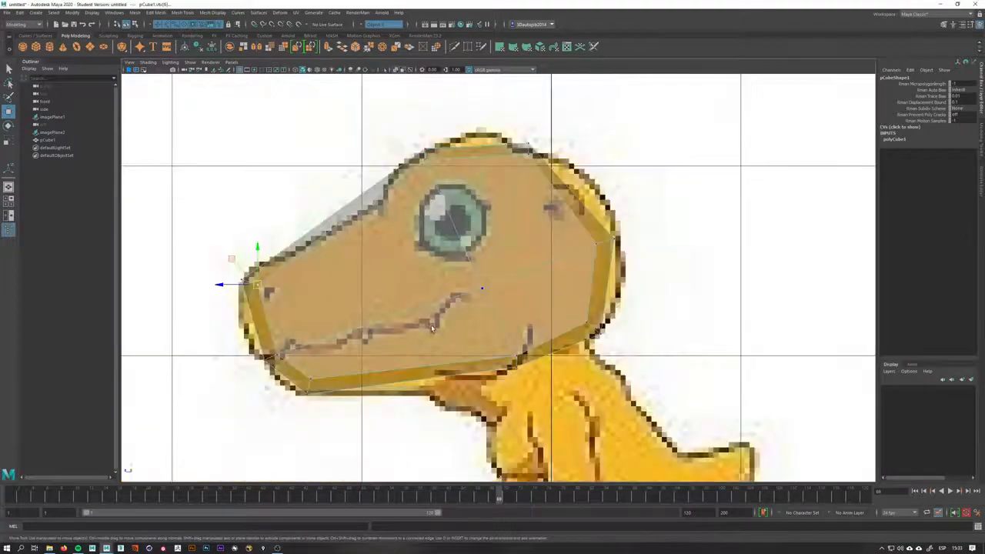
{"action": "key", "text": "space"}
{"action": "left_click_drag", "start_coordinate": [432, 329], "coordinate": [433, 302]}
{"action": "left_click_drag", "start_coordinate": [508, 271], "coordinate": [462, 208], "text": "alt"}
{"action": "right_click_drag", "start_coordinate": [462, 208], "coordinate": [389, 237], "text": "alt"}
{"action": "middle_click_drag", "start_coordinate": [388, 237], "coordinate": [383, 282], "text": "alt"}
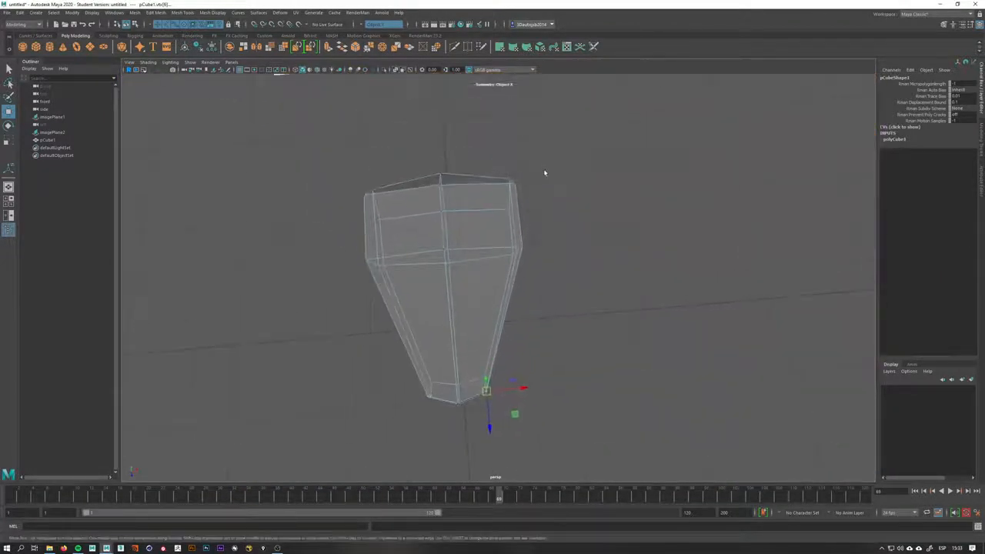
Try scaling the head's top vertices in the perspective view, then undo the three changes
{"action": "left_click_drag", "start_coordinate": [385, 206], "coordinate": [385, 205]}
{"action": "key", "text": "r"}
{"action": "left_click_drag", "start_coordinate": [541, 174], "coordinate": [545, 187], "text": "alt"}
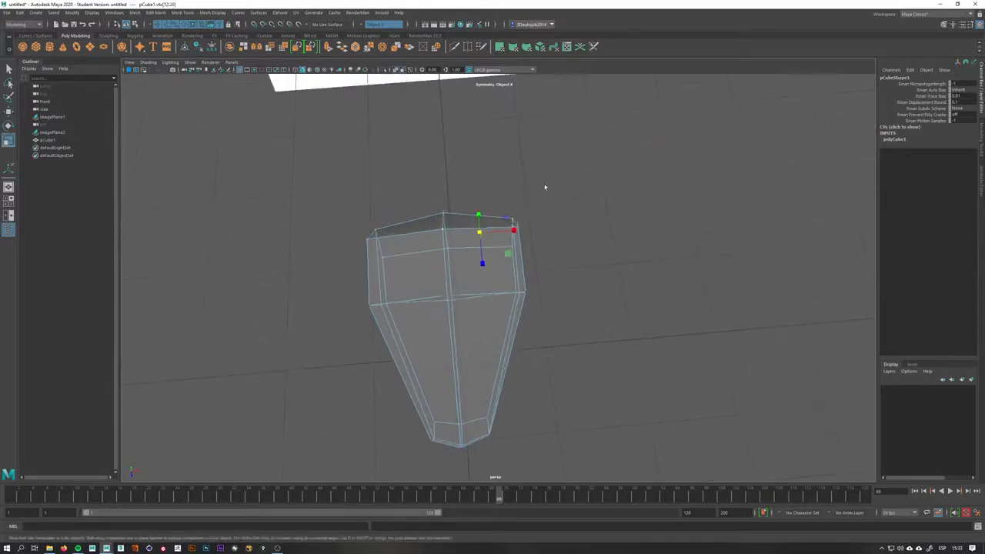
{"action": "left_click_drag", "start_coordinate": [482, 263], "coordinate": [464, 260]}
{"action": "left_click_drag", "start_coordinate": [497, 190], "coordinate": [490, 455], "text": "alt"}
{"action": "left_click_drag", "start_coordinate": [535, 329], "coordinate": [551, 304], "text": "alt"}
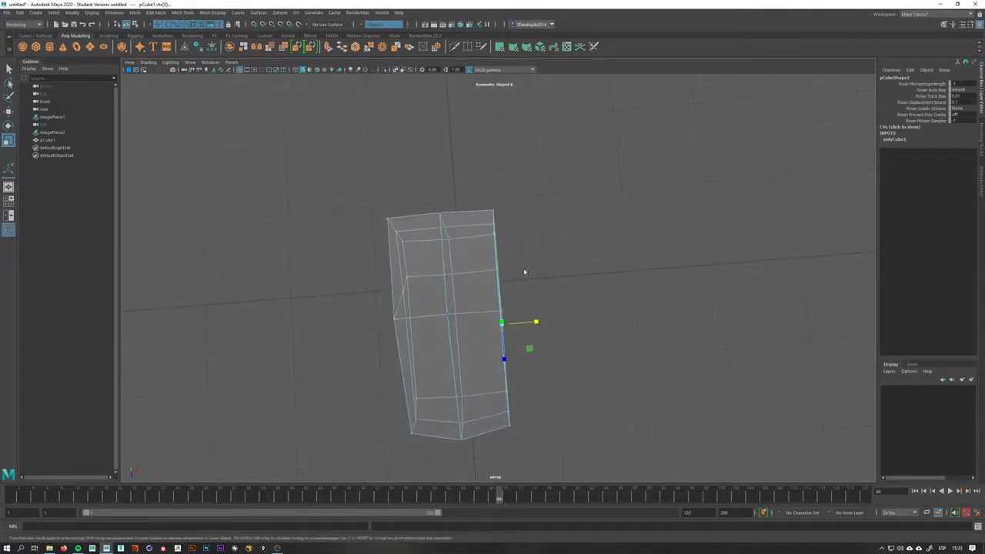
{"action": "key", "text": "ctrl+z"}
{"action": "key", "text": "ctrl+z"}
{"action": "key", "text": "ctrl+z"}
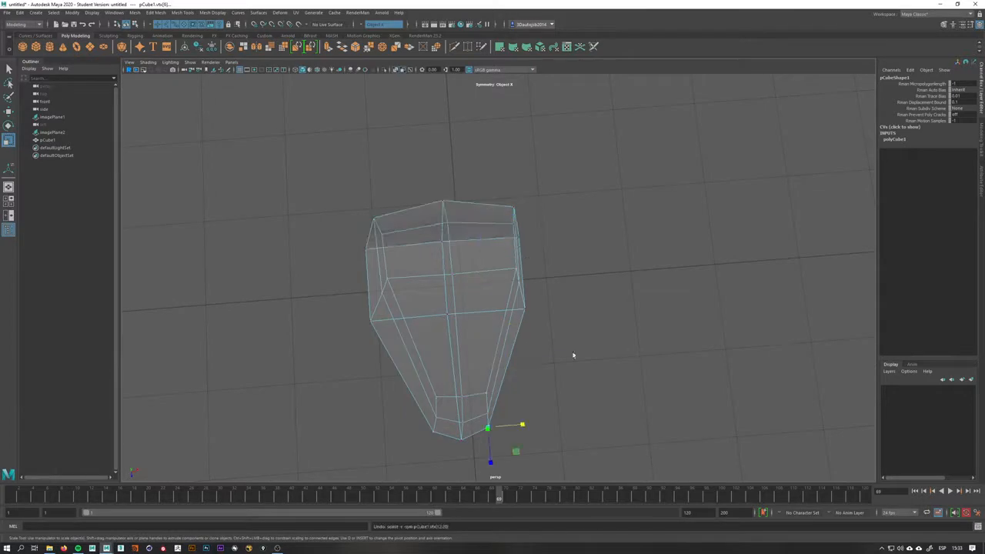
Insert two vertical edge loops across the head in the side view
{"action": "left_click_drag", "start_coordinate": [573, 355], "coordinate": [538, 301], "text": "alt"}
{"action": "key", "text": "space"}
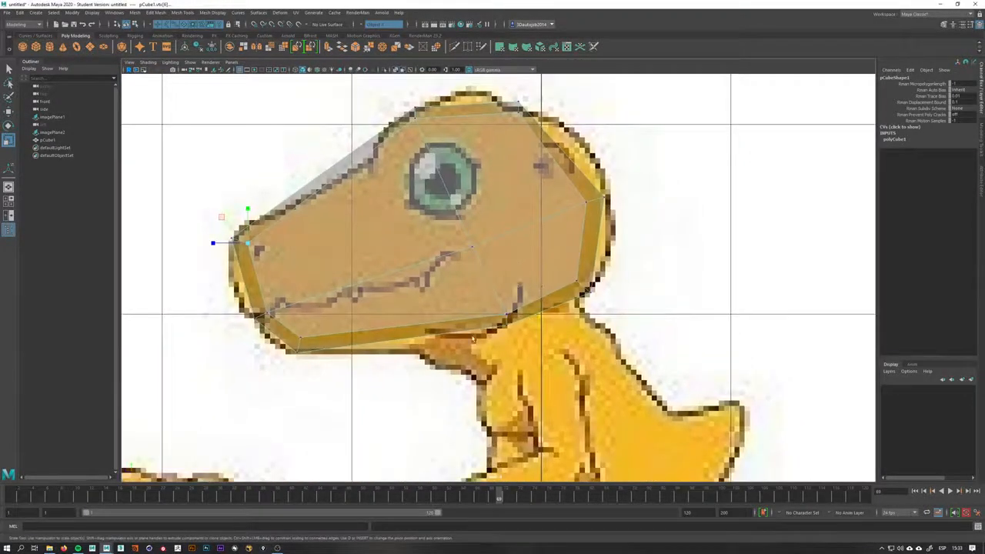
{"action": "key", "text": "q"}
{"action": "right_click_drag", "start_coordinate": [504, 260], "coordinate": [542, 240]}
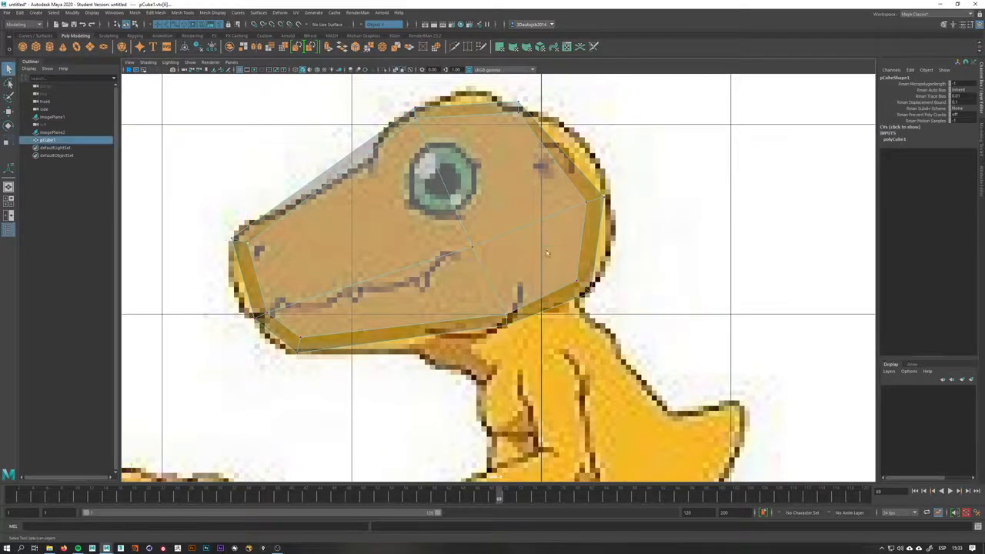
{"action": "middle_click_drag", "start_coordinate": [580, 289], "coordinate": [578, 279], "text": "alt"}
{"action": "right_click_drag", "start_coordinate": [518, 236], "coordinate": [445, 257]}
{"action": "left_click_drag", "start_coordinate": [424, 254], "coordinate": [406, 258]}
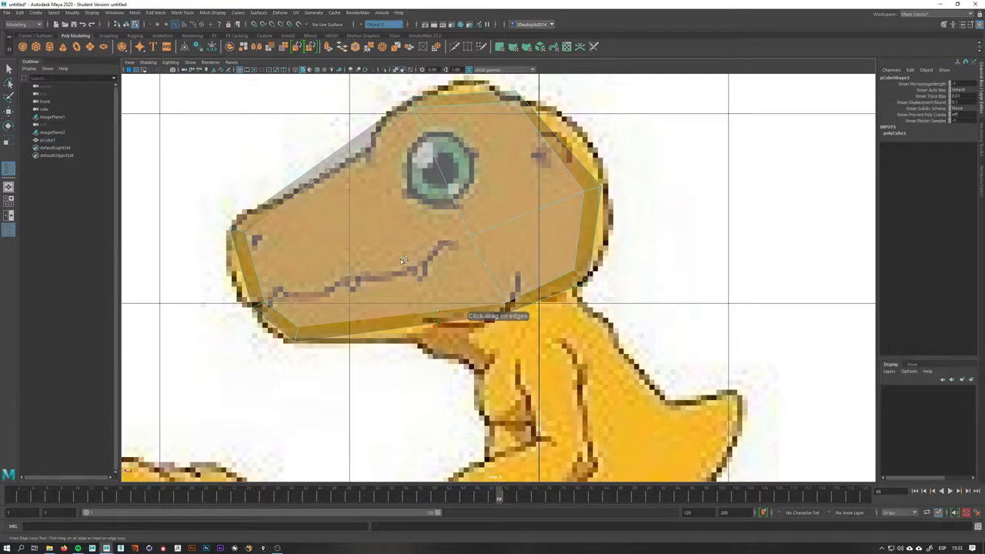
{"action": "left_click", "coordinate": [390, 267]}
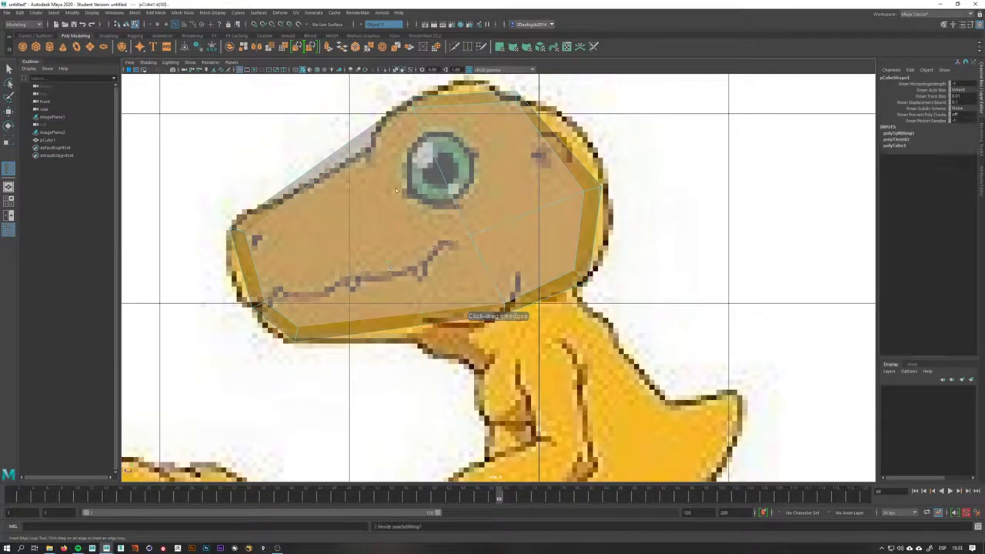
{"action": "left_click", "coordinate": [537, 211]}
{"action": "middle_click_drag", "start_coordinate": [543, 208], "coordinate": [523, 256], "text": "alt"}
{"action": "key", "text": "q"}
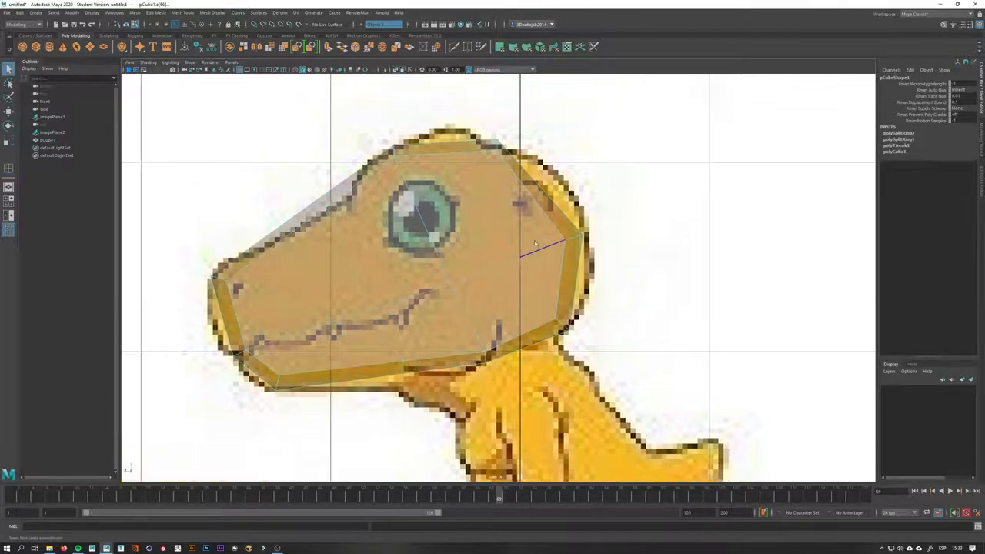
Move the new edge loop vertices at the back of the head to fit the side outline
{"action": "right_click_drag", "start_coordinate": [534, 240], "coordinate": [504, 238]}
{"action": "key", "text": "w"}
{"action": "left_click_drag", "start_coordinate": [431, 122], "coordinate": [457, 138]}
{"action": "left_click", "coordinate": [565, 330]}
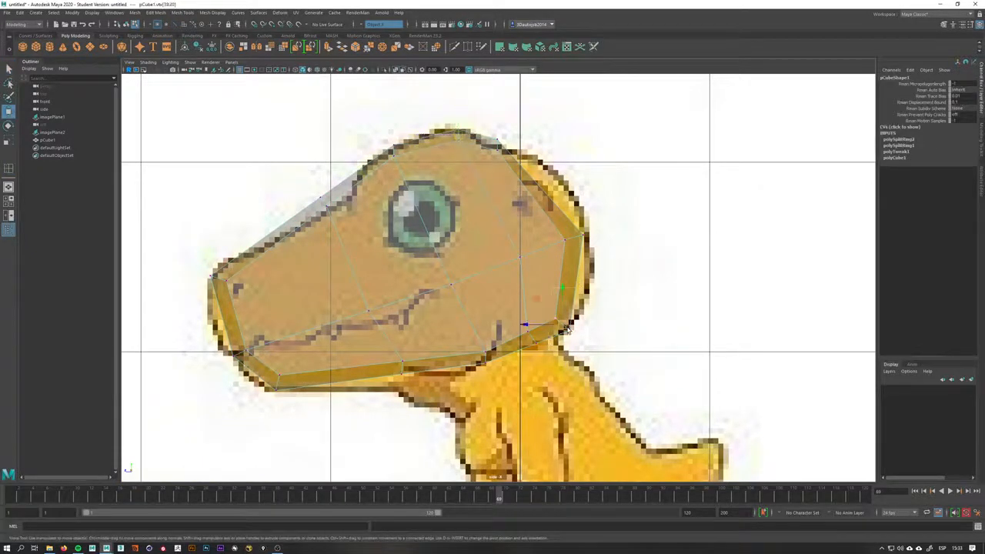
{"action": "left_click_drag", "start_coordinate": [567, 329], "coordinate": [524, 354]}
{"action": "left_click_drag", "start_coordinate": [532, 343], "coordinate": [549, 335]}
{"action": "left_click_drag", "start_coordinate": [575, 239], "coordinate": [576, 220]}
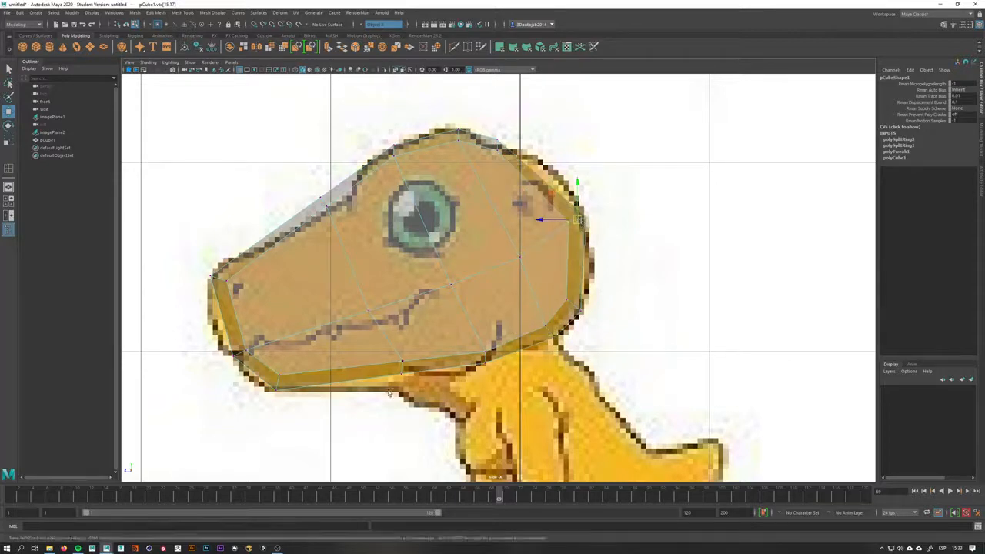
Shape the jaw underside, brow and snout vertices along the side profile
{"action": "left_click", "coordinate": [402, 362]}
{"action": "left_click_drag", "start_coordinate": [402, 362], "coordinate": [403, 382]}
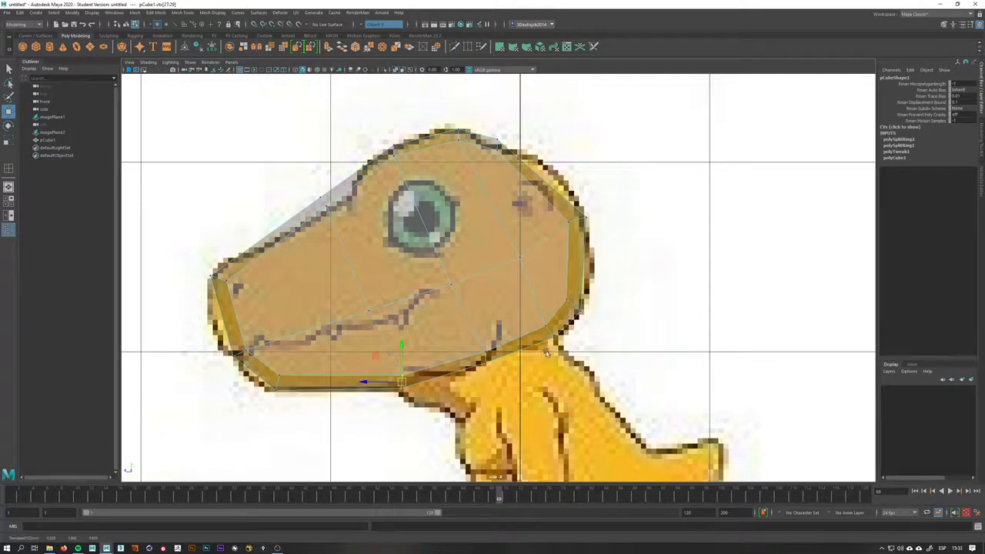
{"action": "middle_click_drag", "start_coordinate": [547, 352], "coordinate": [543, 309], "text": "alt"}
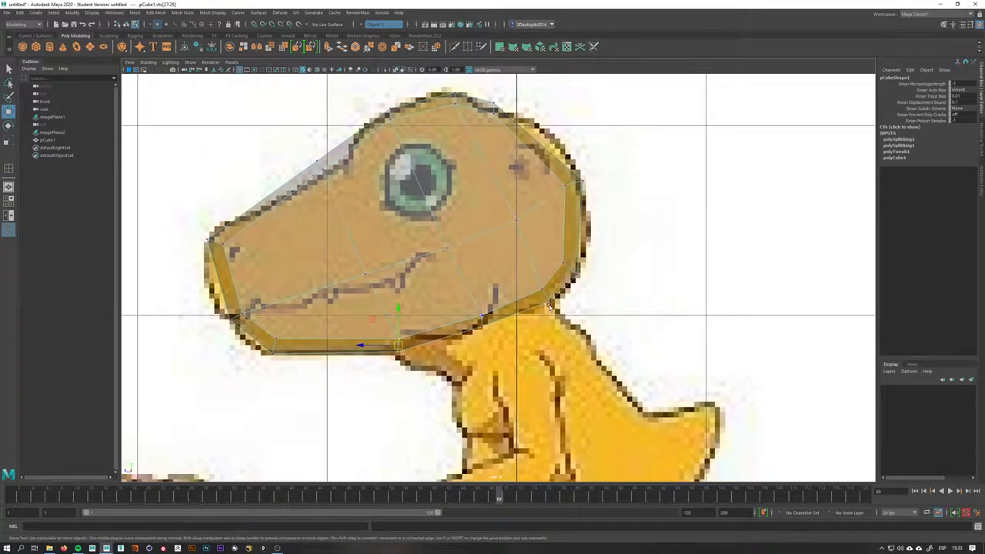
{"action": "left_click_drag", "start_coordinate": [531, 296], "coordinate": [548, 302]}
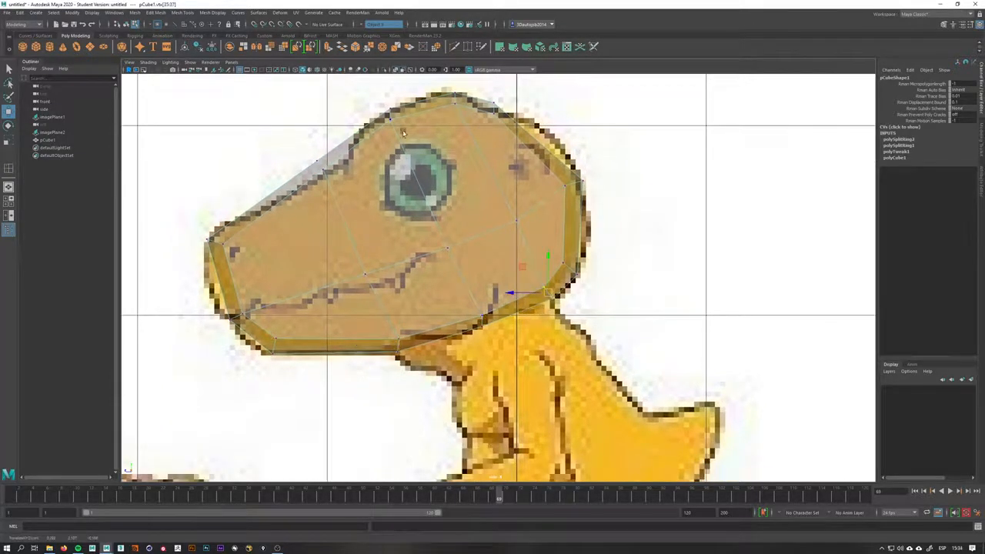
{"action": "middle_click_drag", "start_coordinate": [403, 134], "coordinate": [333, 218], "text": "alt"}
{"action": "left_click_drag", "start_coordinate": [317, 255], "coordinate": [343, 222]}
{"action": "left_click_drag", "start_coordinate": [332, 233], "coordinate": [343, 246]}
{"action": "mouse_move", "coordinate": [239, 317]}
{"action": "left_mouse_down"}
{"action": "mouse_move", "coordinate": [198, 297]}
{"action": "mouse_move", "coordinate": [224, 313]}
{"action": "left_mouse_up"}
{"action": "middle_click_drag", "start_coordinate": [500, 326], "coordinate": [475, 205], "text": "alt"}
Select the faces under the head's jaw and extrude them downward to start the neck
{"action": "key", "text": "space"}
{"action": "left_click_drag", "start_coordinate": [472, 250], "coordinate": [464, 233]}
{"action": "left_click_drag", "start_coordinate": [464, 232], "coordinate": [478, 298], "text": "alt"}
{"action": "right_click_drag", "start_coordinate": [478, 299], "coordinate": [481, 314]}
{"action": "key", "text": "q"}
{"action": "left_click", "coordinate": [486, 308]}
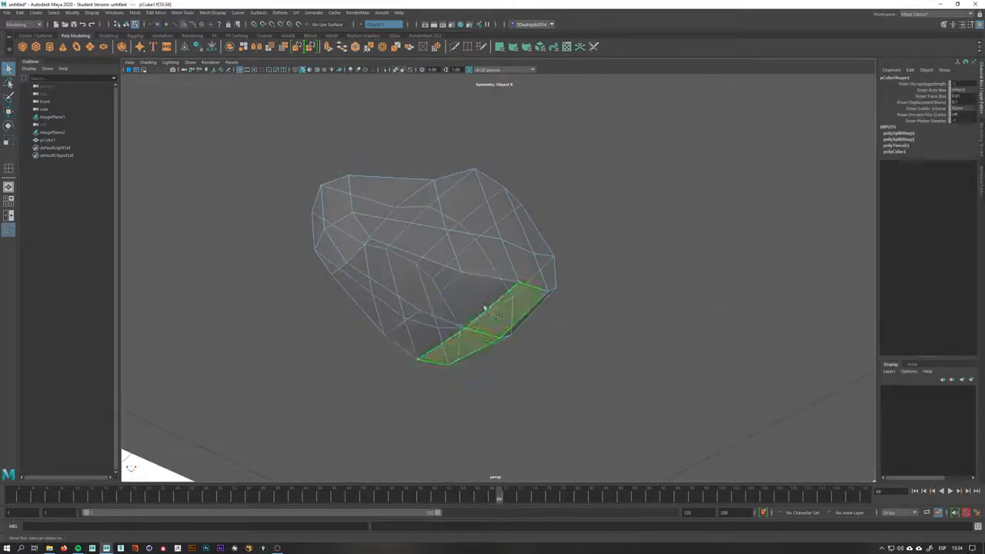
{"action": "left_click", "coordinate": [483, 301], "text": "shift"}
{"action": "key", "text": "space"}
{"action": "left_click_drag", "start_coordinate": [531, 317], "coordinate": [555, 366], "text": "alt"}
{"action": "middle_click_drag", "start_coordinate": [555, 368], "coordinate": [554, 268], "text": "alt"}
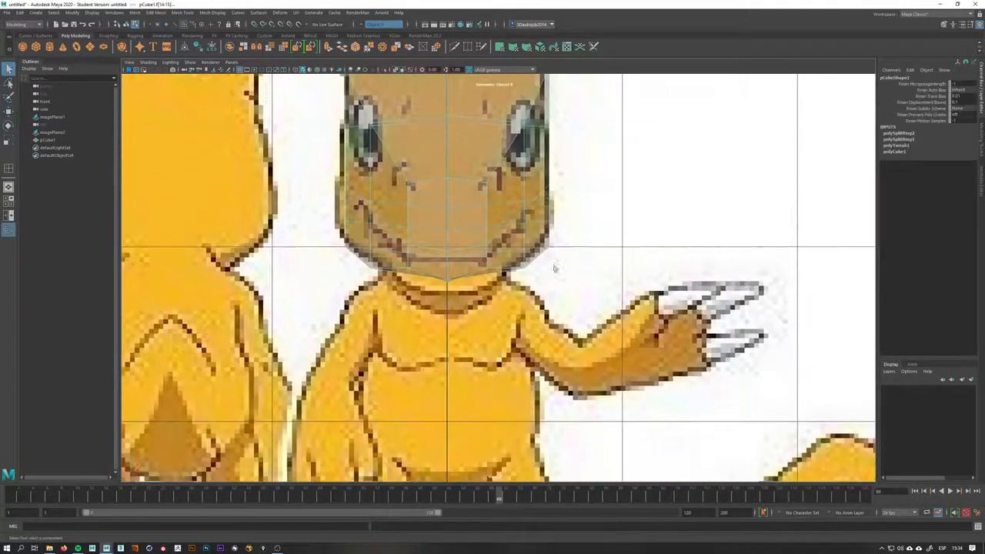
{"action": "key", "text": "space"}
{"action": "left_click_drag", "start_coordinate": [520, 283], "coordinate": [586, 302]}
{"action": "key", "text": "space"}
{"action": "middle_click_drag", "start_coordinate": [554, 347], "coordinate": [542, 176], "text": "alt"}
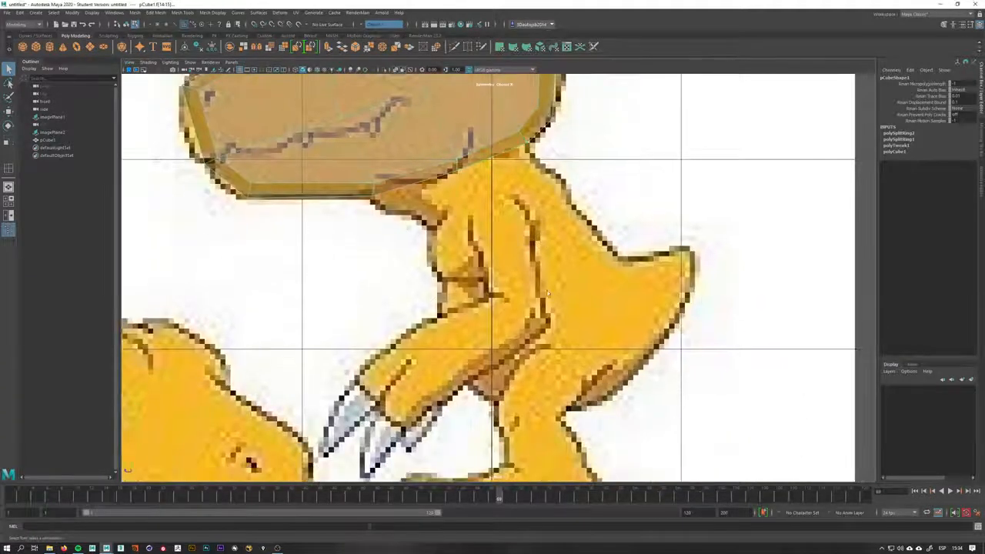
{"action": "middle_click_drag", "start_coordinate": [548, 292], "coordinate": [515, 386], "text": "alt"}
{"action": "scroll", "coordinate": [514, 369], "scroll_direction": "up", "scroll_amount": 2}
{"action": "right_click_drag", "start_coordinate": [448, 240], "coordinate": [446, 269], "text": "shift"}
{"action": "left_click_drag", "start_coordinate": [371, 291], "coordinate": [459, 323]}
{"action": "key", "text": "space"}
{"action": "key", "text": "space"}
{"action": "middle_click_drag", "start_coordinate": [492, 308], "coordinate": [494, 288], "text": "alt"}
{"action": "right_click_drag", "start_coordinate": [484, 291], "coordinate": [558, 279]}
{"action": "key", "text": "w"}
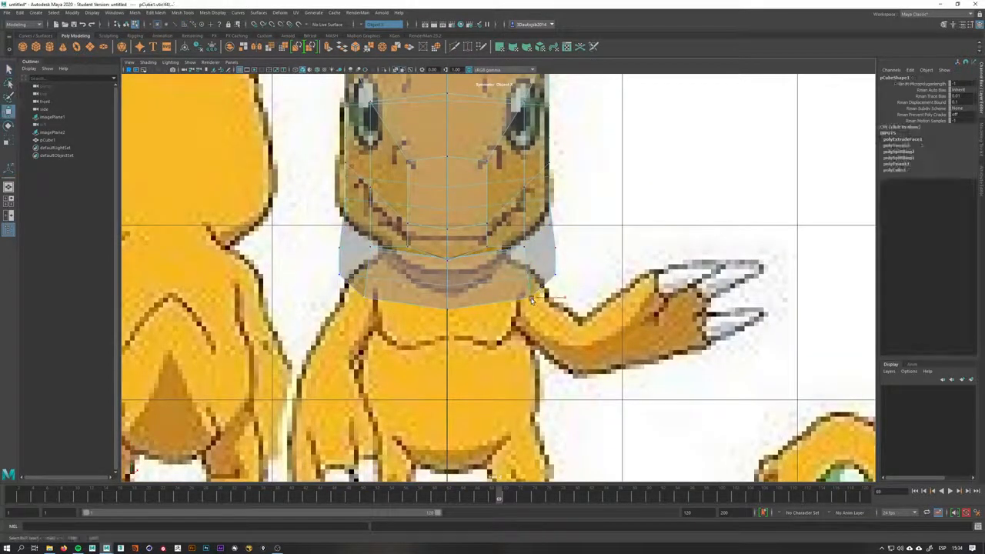
Move the extruded neck vertices to fit the neck outline in the front and side references
{"action": "left_click_drag", "start_coordinate": [497, 300], "coordinate": [519, 275]}
{"action": "left_click_drag", "start_coordinate": [575, 262], "coordinate": [509, 260]}
{"action": "left_click_drag", "start_coordinate": [476, 296], "coordinate": [493, 240]}
{"action": "key", "text": "space"}
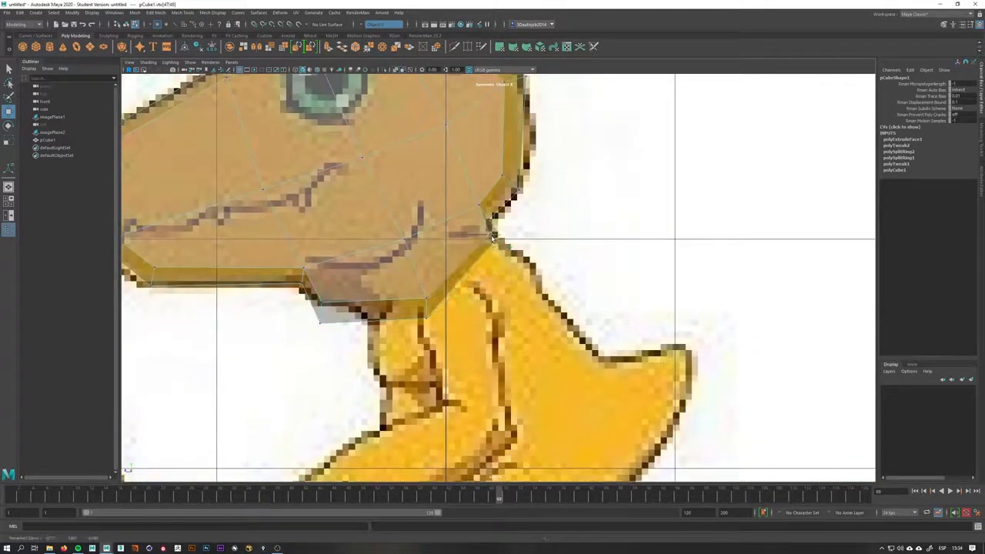
Move the vertices where the neck meets the jaw to follow the side reference outline
{"action": "left_click", "coordinate": [433, 287]}
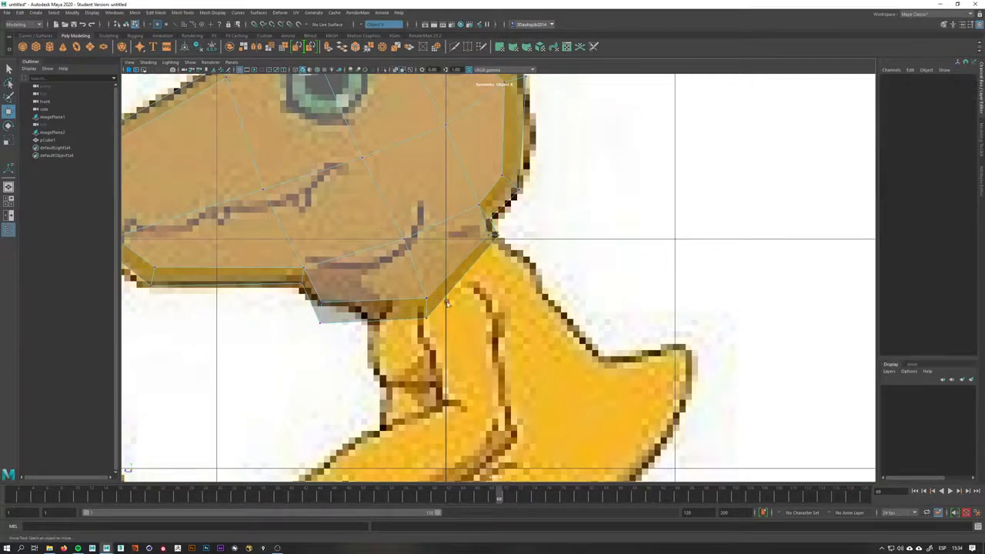
{"action": "left_click", "coordinate": [427, 302]}
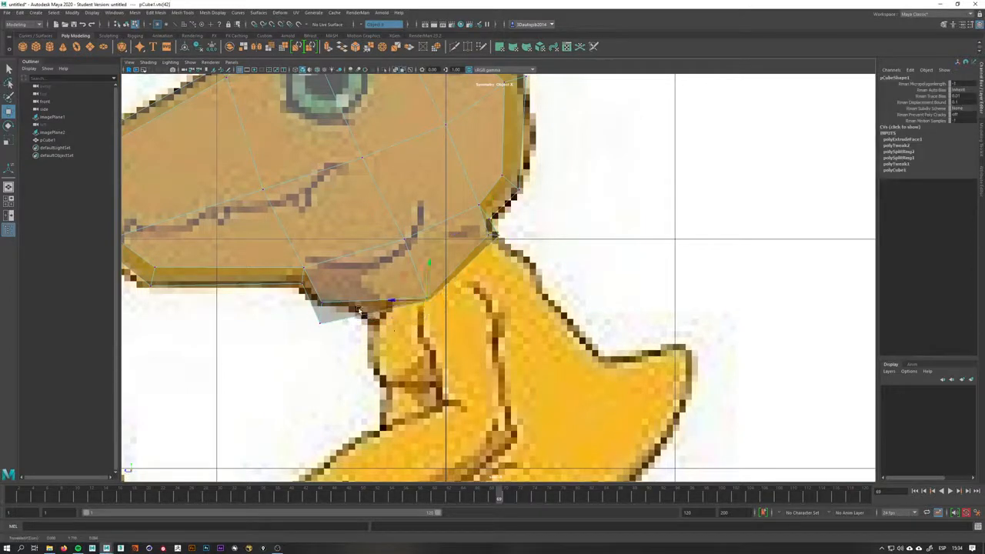
{"action": "left_click", "coordinate": [323, 303]}
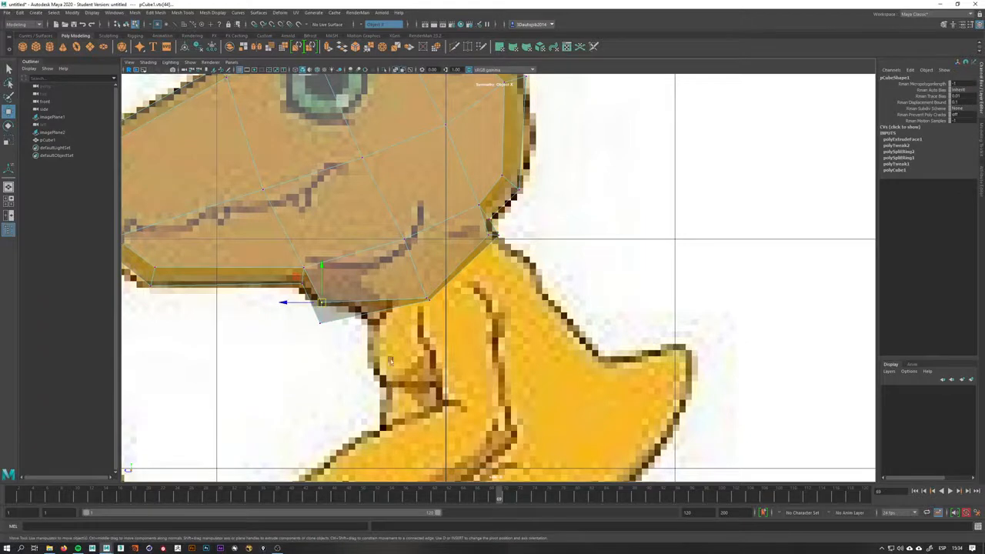
{"action": "mouse_move", "coordinate": [321, 303]}
{"action": "left_mouse_down"}
{"action": "mouse_move", "coordinate": [325, 288]}
{"action": "mouse_move", "coordinate": [301, 337]}
{"action": "mouse_move", "coordinate": [327, 295]}
{"action": "left_mouse_up"}
{"action": "left_click_drag", "start_coordinate": [427, 297], "coordinate": [416, 263]}
{"action": "key", "text": "q"}
{"action": "left_click", "coordinate": [417, 264]}
{"action": "key", "text": "w"}
{"action": "scroll", "coordinate": [463, 251], "scroll_direction": "up", "scroll_amount": 3}
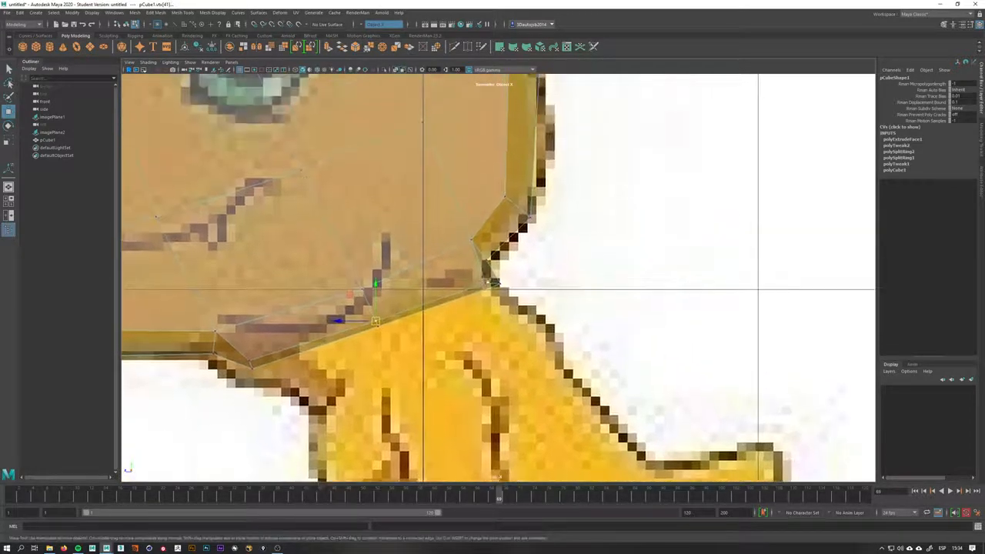
Refine the vertices at the back of the neck and under the jaw front to match the side profile
{"action": "left_click", "coordinate": [492, 286]}
{"action": "left_click_drag", "start_coordinate": [494, 286], "coordinate": [486, 281]}
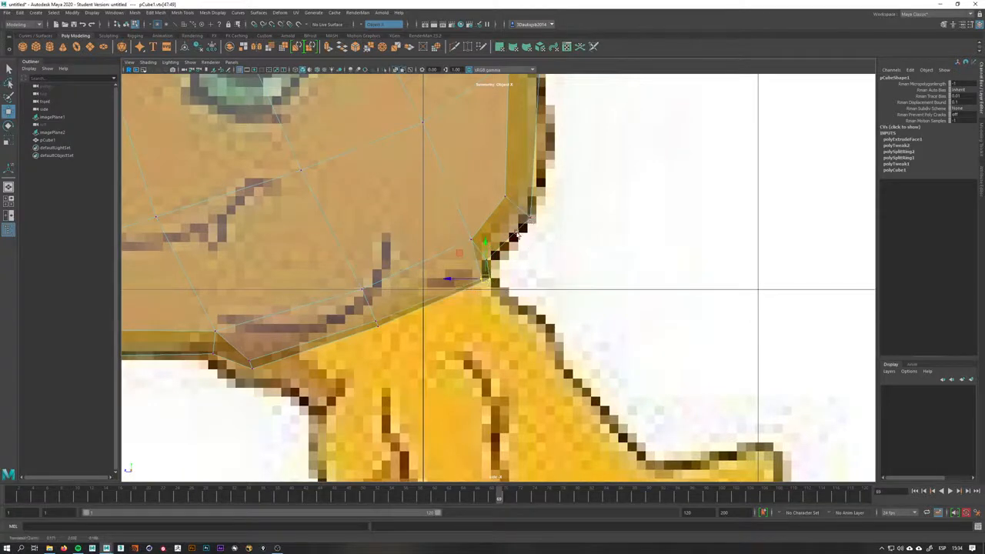
{"action": "left_click", "coordinate": [495, 255]}
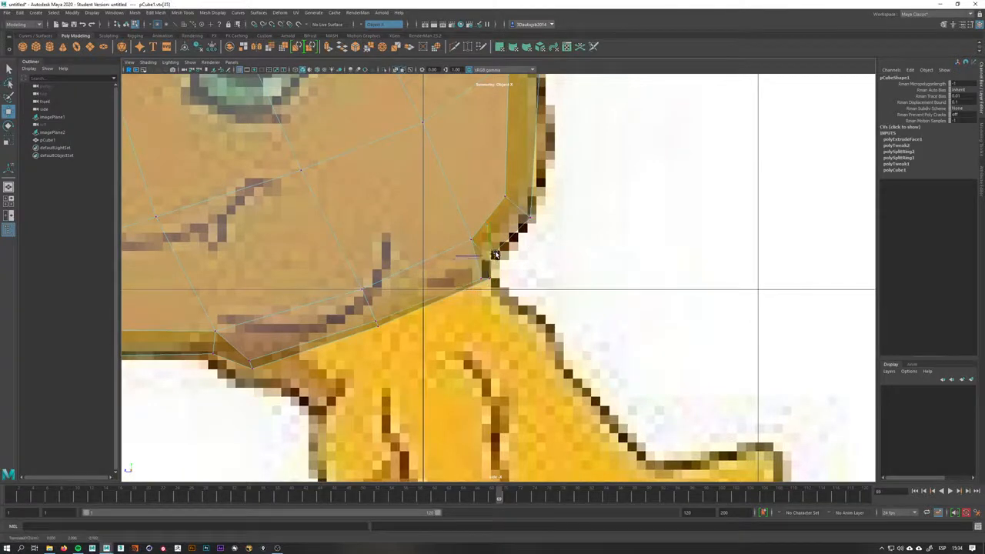
{"action": "left_click", "coordinate": [208, 328]}
{"action": "left_click", "coordinate": [214, 335]}
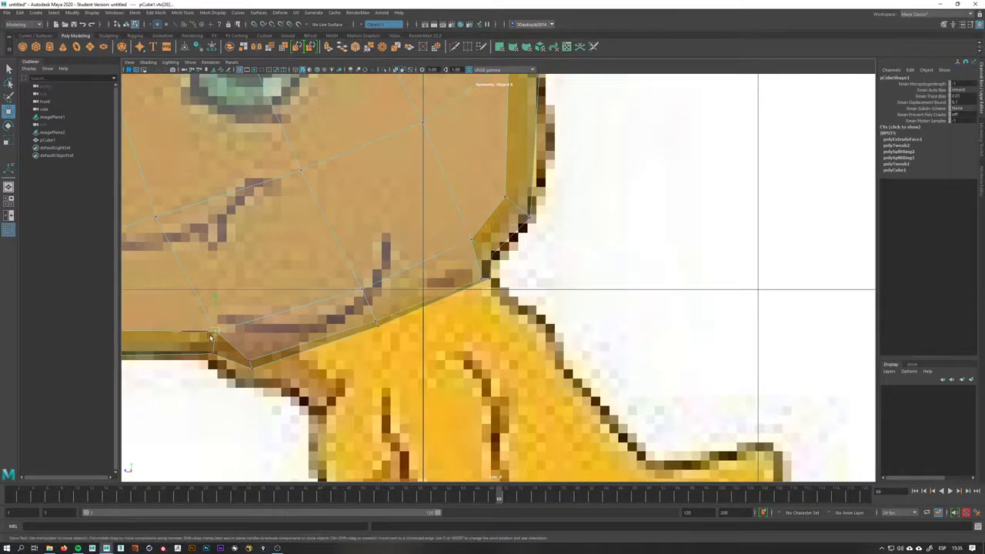
{"action": "left_click", "coordinate": [241, 365]}
{"action": "left_click_drag", "start_coordinate": [238, 383], "coordinate": [238, 384]}
{"action": "left_click_drag", "start_coordinate": [253, 363], "coordinate": [240, 368]}
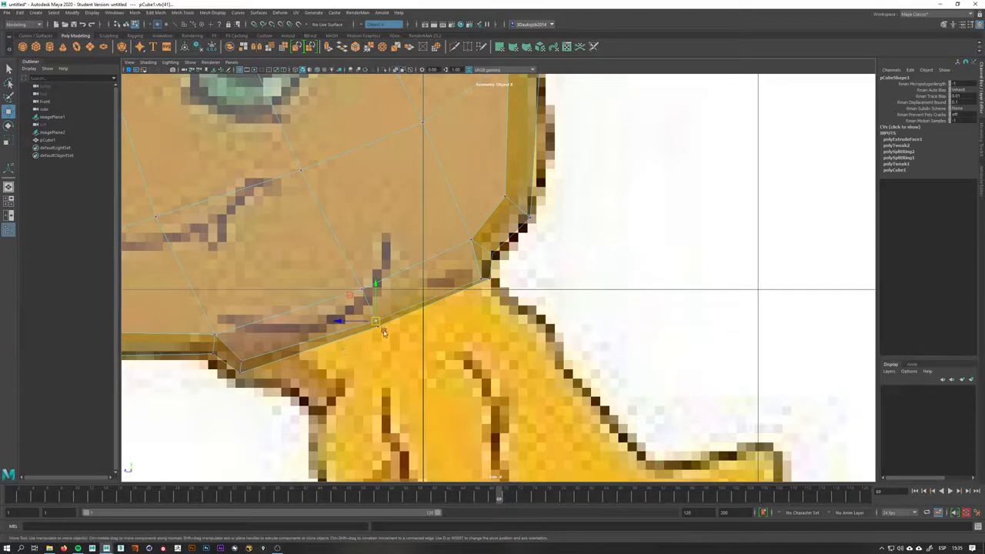
Pull the lower jaw corner and throat vertices down to fit the neck outline in the side view
{"action": "key", "text": "space"}
{"action": "left_click_drag", "start_coordinate": [439, 321], "coordinate": [457, 309]}
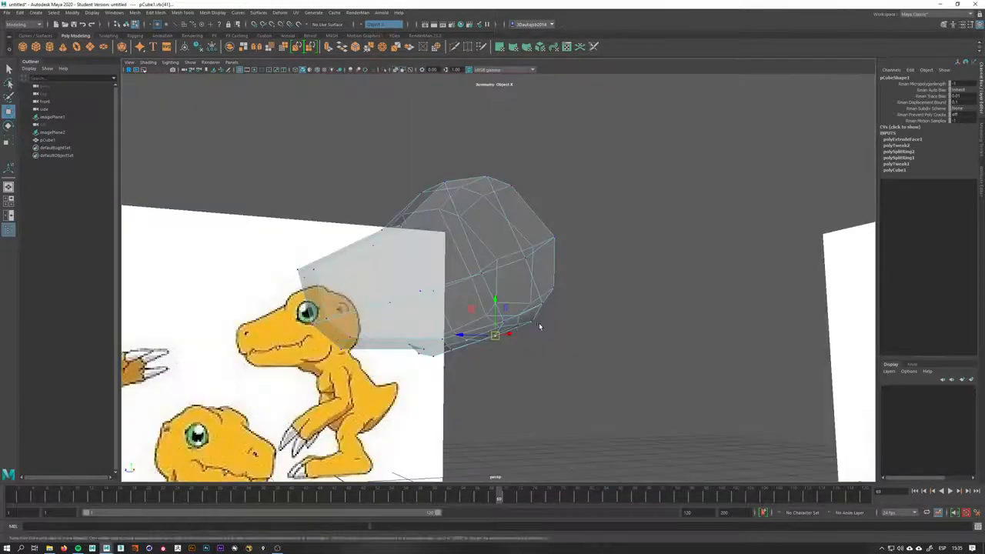
{"action": "left_click_drag", "start_coordinate": [539, 325], "coordinate": [443, 285], "text": "alt"}
{"action": "key", "text": "space"}
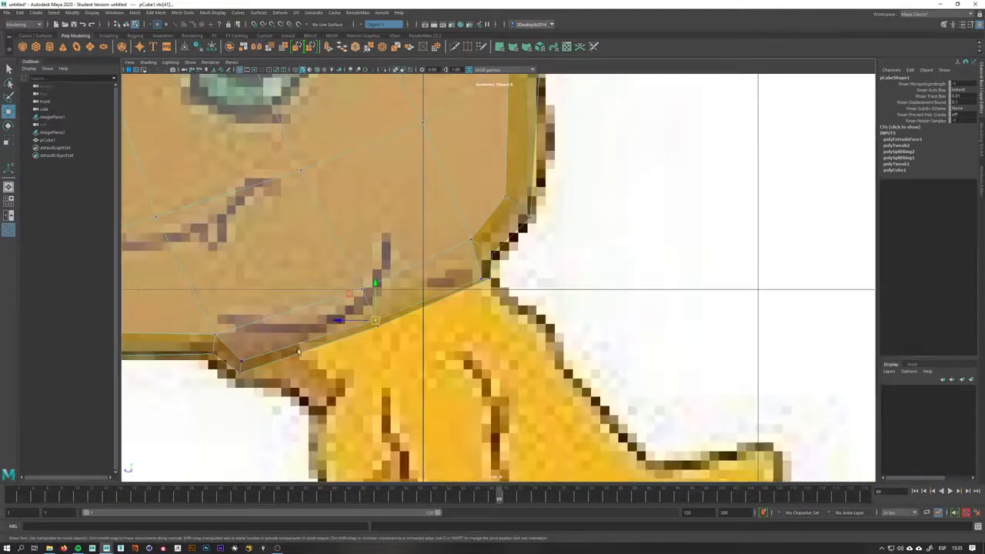
{"action": "left_click_drag", "start_coordinate": [240, 363], "coordinate": [271, 385]}
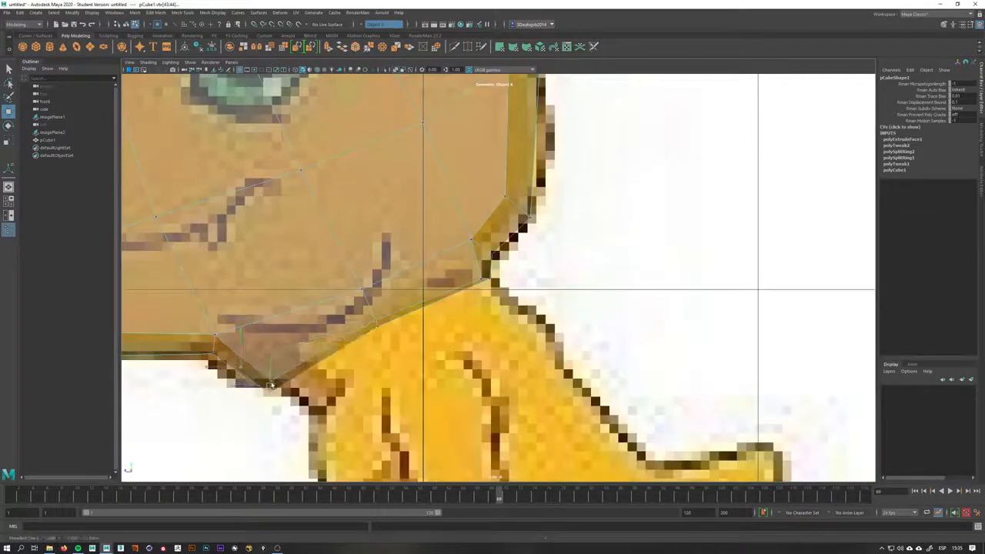
{"action": "left_click", "coordinate": [376, 322]}
{"action": "left_click_drag", "start_coordinate": [376, 321], "coordinate": [395, 335]}
{"action": "left_click", "coordinate": [493, 282]}
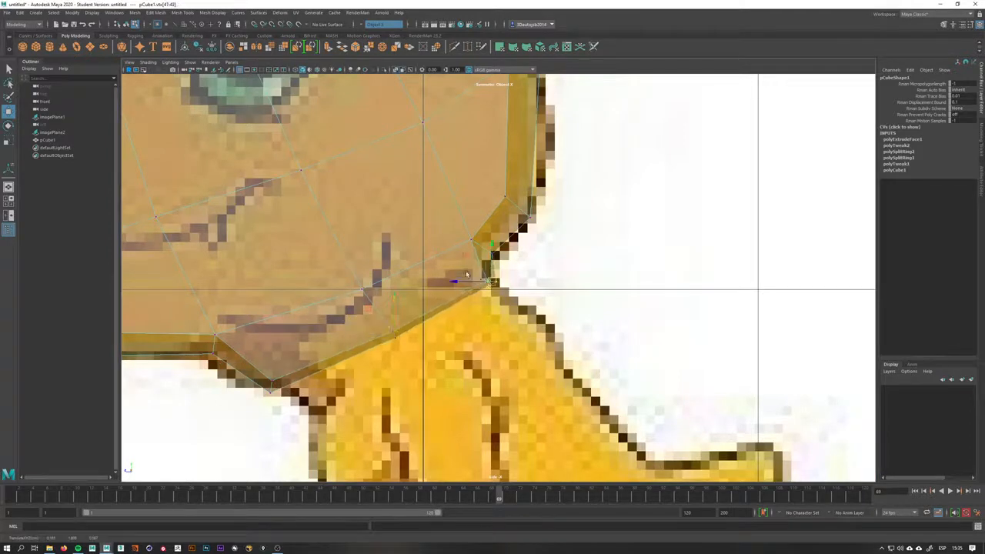
Move the neck's side vertices inward to match the neck outline in the front reference
{"action": "key", "text": "space"}
{"action": "left_click_drag", "start_coordinate": [518, 334], "coordinate": [506, 357]}
{"action": "middle_click_drag", "start_coordinate": [485, 317], "coordinate": [482, 339], "text": "alt"}
{"action": "scroll", "coordinate": [484, 339], "scroll_direction": "up", "scroll_amount": 4}
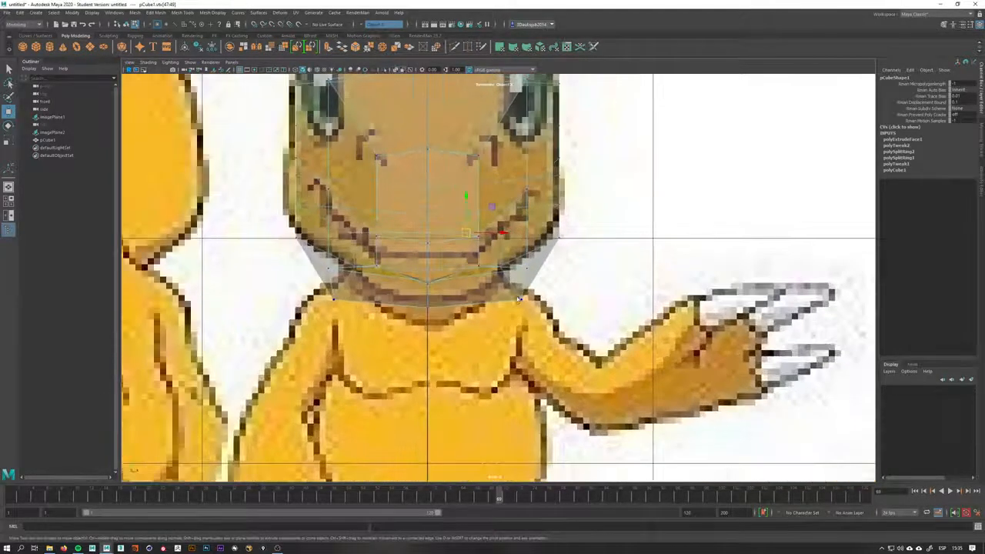
{"action": "left_click_drag", "start_coordinate": [544, 309], "coordinate": [502, 310]}
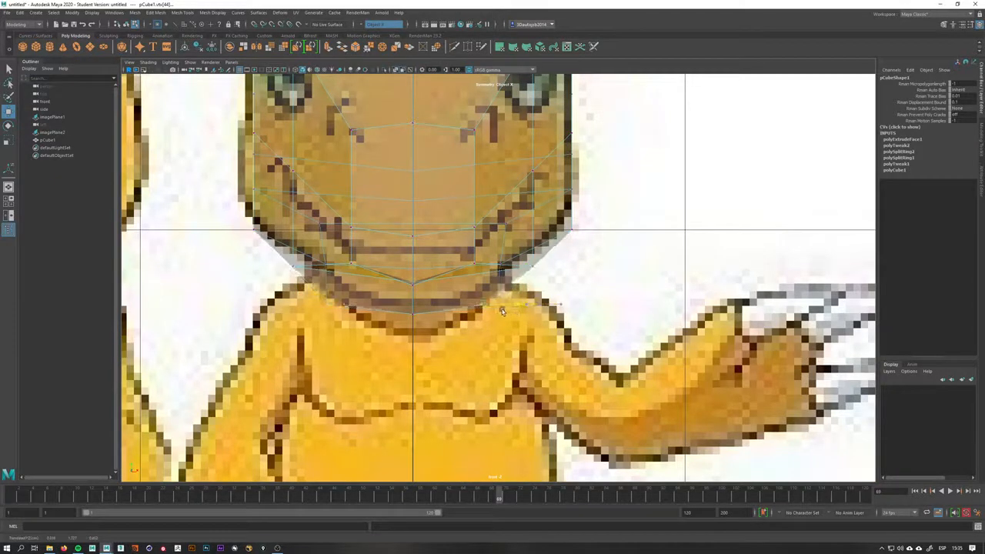
{"action": "left_click", "coordinate": [533, 266]}
{"action": "left_click_drag", "start_coordinate": [549, 268], "coordinate": [519, 275]}
Tweak the neck's lower vertex rings in the perspective view to even out its shape
{"action": "key", "text": "space"}
{"action": "left_click", "coordinate": [395, 71]}
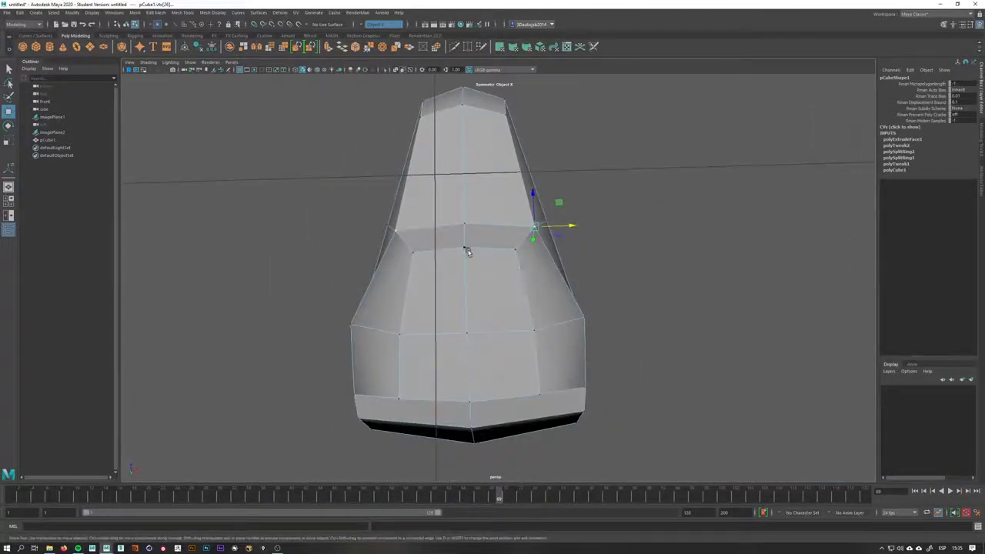
{"action": "left_click", "coordinate": [514, 254]}
{"action": "left_click_drag", "start_coordinate": [515, 235], "coordinate": [515, 230]}
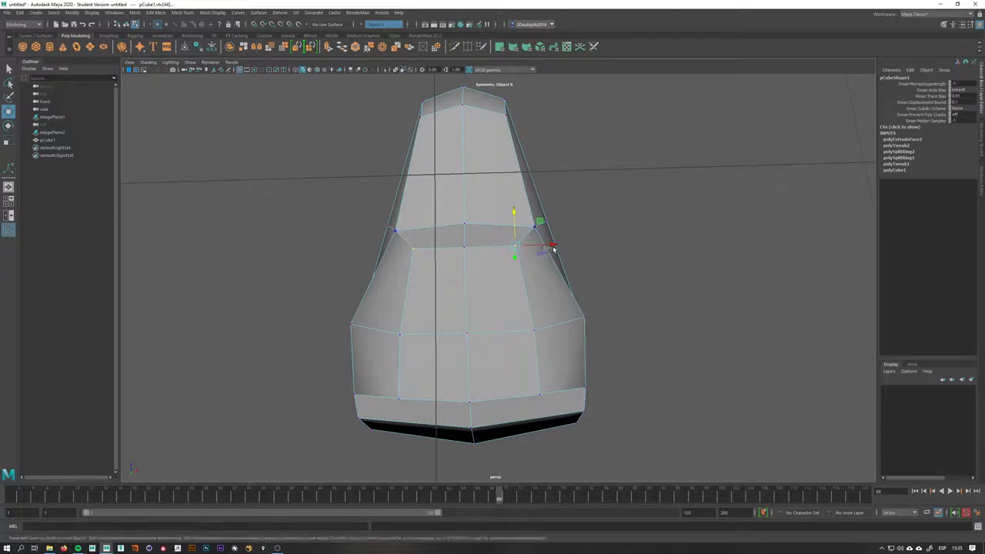
{"action": "left_click_drag", "start_coordinate": [547, 247], "coordinate": [562, 246]}
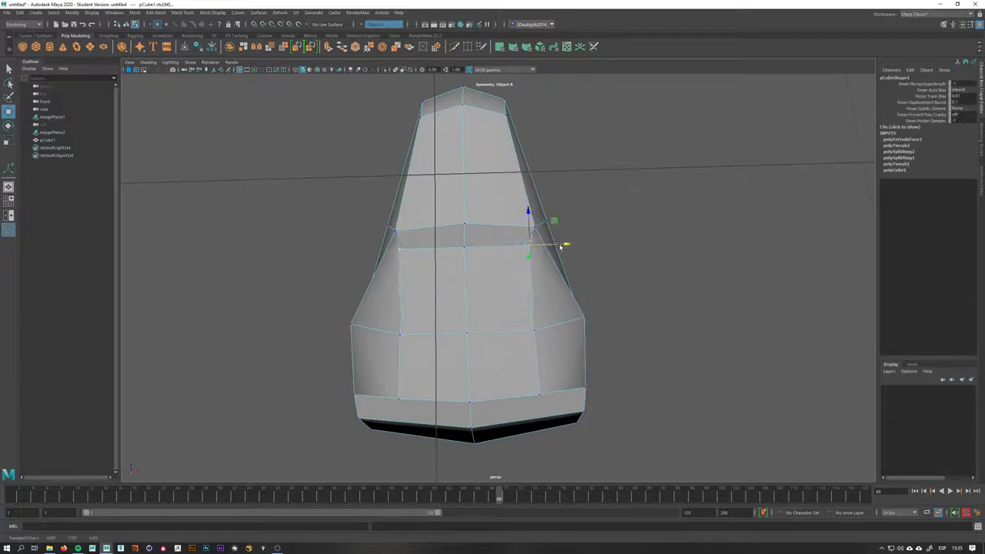
{"action": "key", "text": "ctrl+z"}
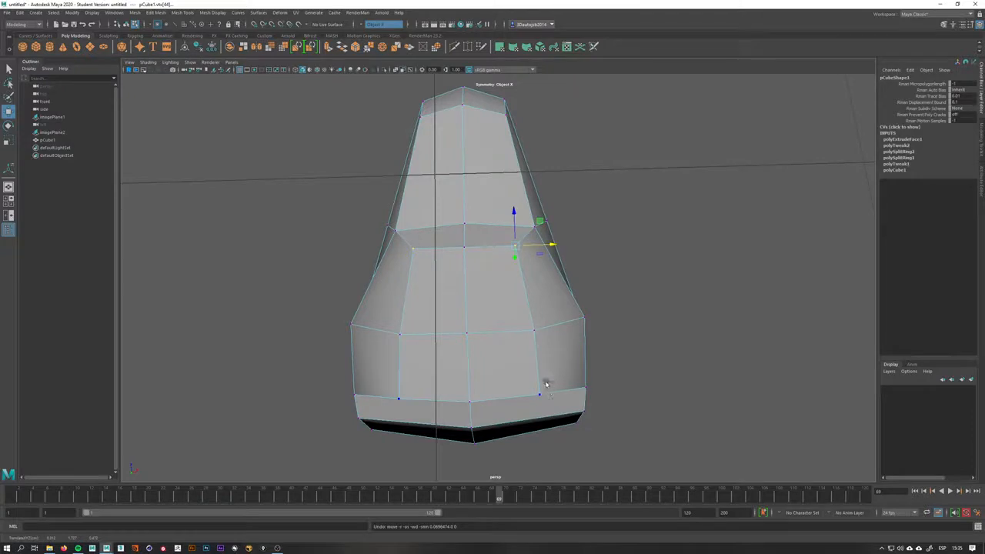
{"action": "left_click", "coordinate": [541, 394]}
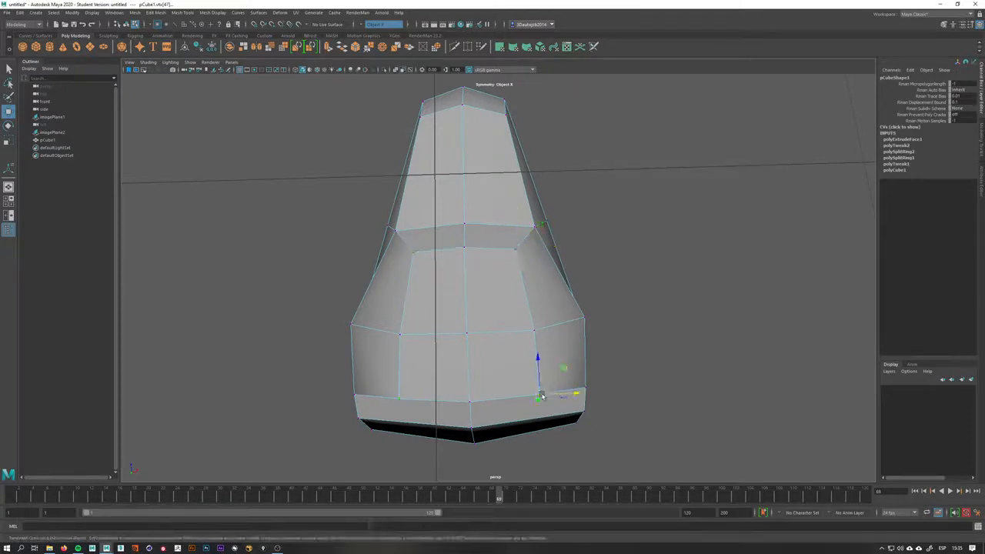
{"action": "left_click_drag", "start_coordinate": [540, 396], "coordinate": [524, 390]}
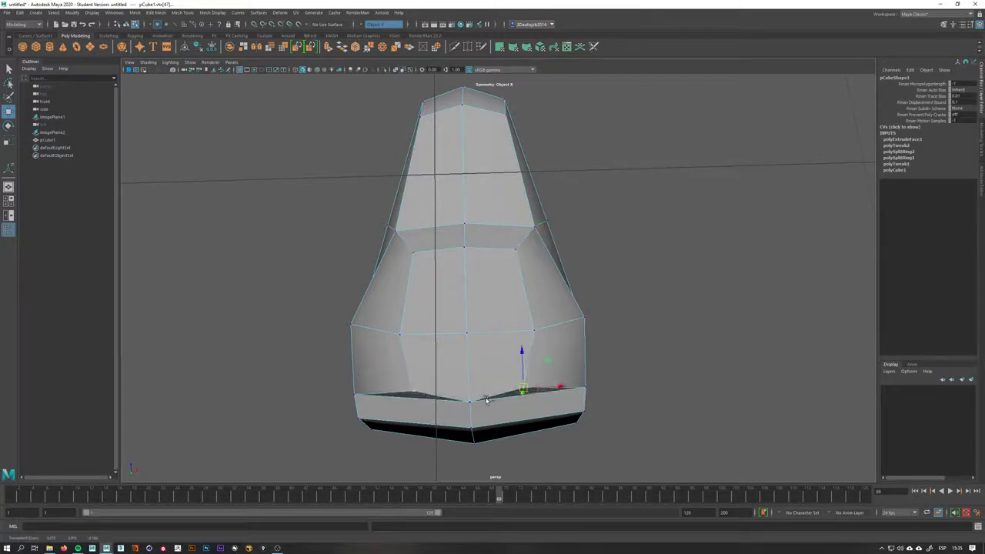
{"action": "left_click", "coordinate": [470, 401]}
{"action": "left_click_drag", "start_coordinate": [468, 381], "coordinate": [467, 369]}
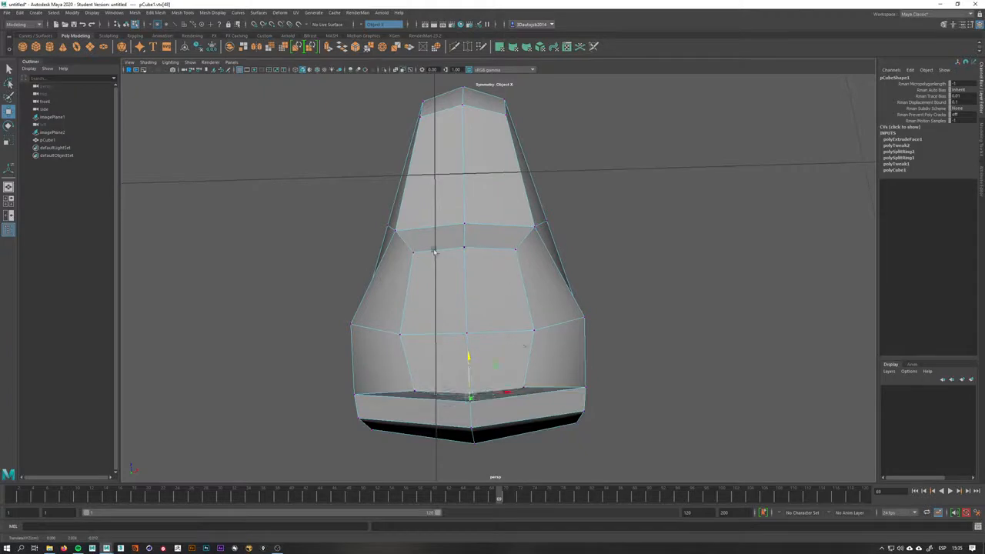
{"action": "right_click_drag", "start_coordinate": [471, 291], "coordinate": [471, 327]}
Select the faces at the bottom of the neck and extrude them downward along the side reference to start the body
{"action": "left_click", "coordinate": [485, 297]}
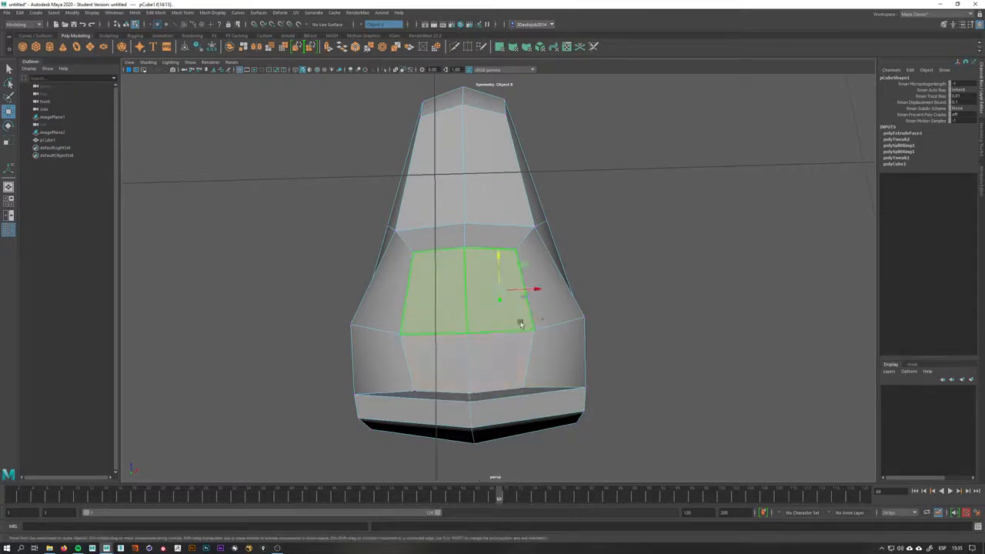
{"action": "left_click", "coordinate": [502, 367], "text": "shift"}
{"action": "left_click_drag", "start_coordinate": [609, 317], "coordinate": [596, 380], "text": "alt"}
{"action": "key", "text": "space"}
{"action": "middle_click_drag", "start_coordinate": [515, 331], "coordinate": [440, 309], "text": "alt"}
{"action": "key", "text": "space"}
{"action": "left_click_drag", "start_coordinate": [431, 307], "coordinate": [456, 305]}
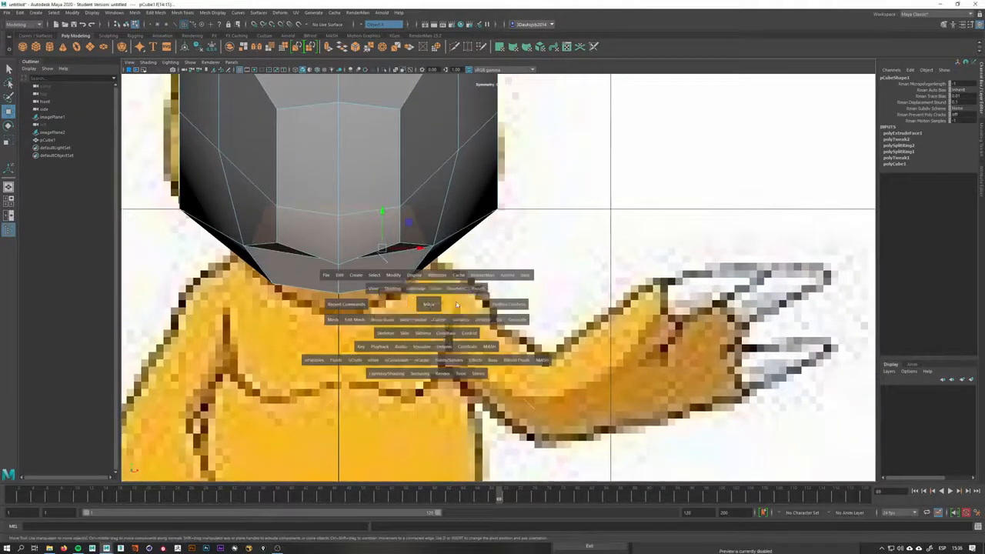
{"action": "scroll", "coordinate": [456, 304], "scroll_direction": "down", "scroll_amount": 4}
{"action": "middle_click_drag", "start_coordinate": [457, 303], "coordinate": [461, 278], "text": "alt"}
{"action": "key", "text": "ctrl+e"}
{"action": "scroll", "coordinate": [459, 277], "scroll_direction": "up", "scroll_amount": 5}
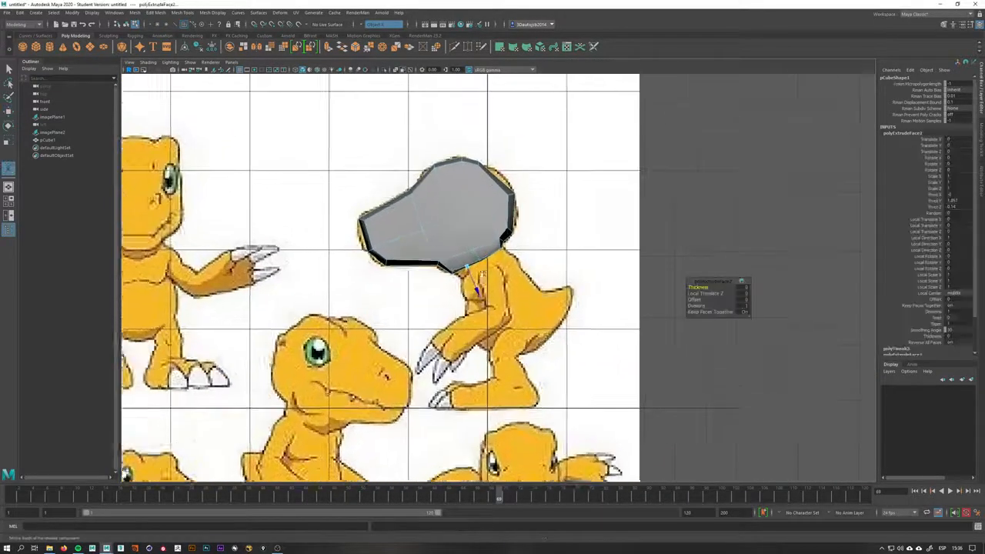
{"action": "left_click_drag", "start_coordinate": [455, 276], "coordinate": [543, 326]}
{"action": "middle_click_drag", "start_coordinate": [542, 326], "coordinate": [449, 324], "text": "alt"}
{"action": "scroll", "coordinate": [449, 324], "scroll_direction": "up", "scroll_amount": 3}
{"action": "key", "text": "q"}
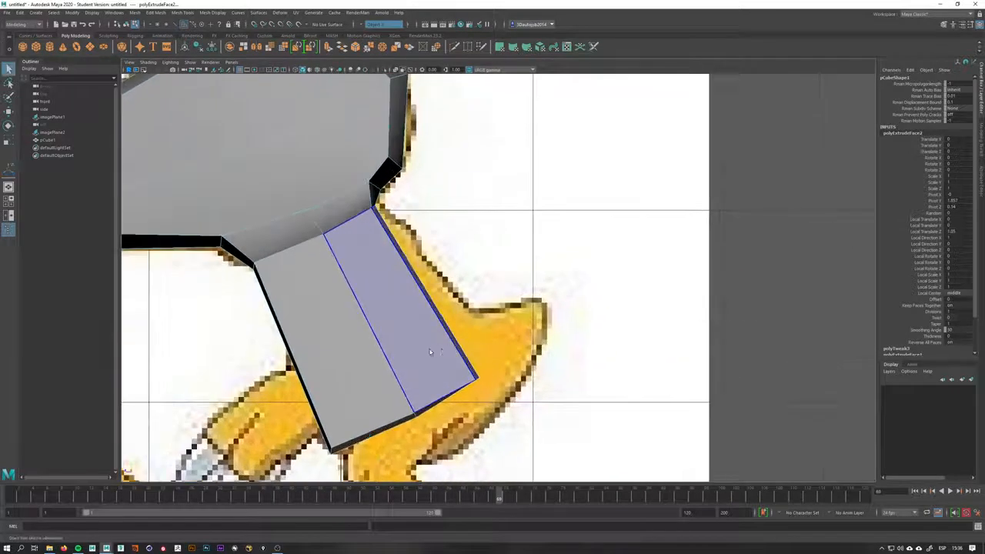
Select the vertices at the end of the extruded body and move them to fit the chest outline
{"action": "scroll", "coordinate": [451, 315], "scroll_direction": "up", "scroll_amount": 1}
{"action": "key", "text": "F9"}
{"action": "left_click_drag", "start_coordinate": [521, 330], "coordinate": [526, 360]}
{"action": "key", "text": "w"}
{"action": "left_click_drag", "start_coordinate": [446, 357], "coordinate": [460, 417]}
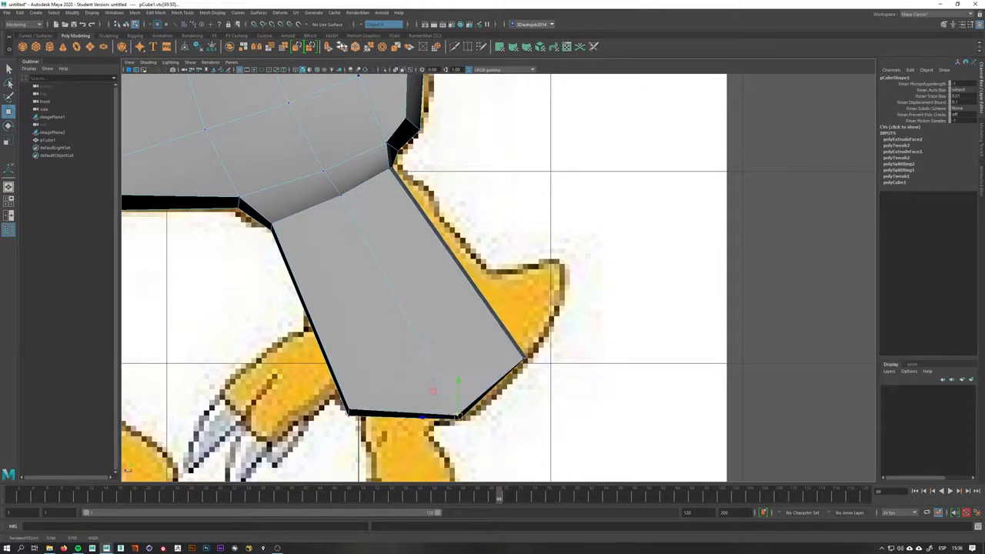
{"action": "left_click", "coordinate": [396, 70]}
Adjust the body block's front and back vertices along the chest and belly outline in the side view
{"action": "middle_click_drag", "start_coordinate": [444, 328], "coordinate": [500, 256], "text": "alt"}
{"action": "scroll", "coordinate": [500, 256], "scroll_direction": "up", "scroll_amount": 2}
{"action": "left_click_drag", "start_coordinate": [377, 385], "coordinate": [383, 357]}
{"action": "mouse_move", "coordinate": [509, 356]}
{"action": "left_mouse_down"}
{"action": "mouse_move", "coordinate": [524, 373]}
{"action": "mouse_move", "coordinate": [505, 371]}
{"action": "left_mouse_up"}
{"action": "middle_click_drag", "start_coordinate": [552, 278], "coordinate": [516, 359], "text": "alt"}
{"action": "left_click_drag", "start_coordinate": [591, 352], "coordinate": [571, 371]}
{"action": "left_click", "coordinate": [608, 328]}
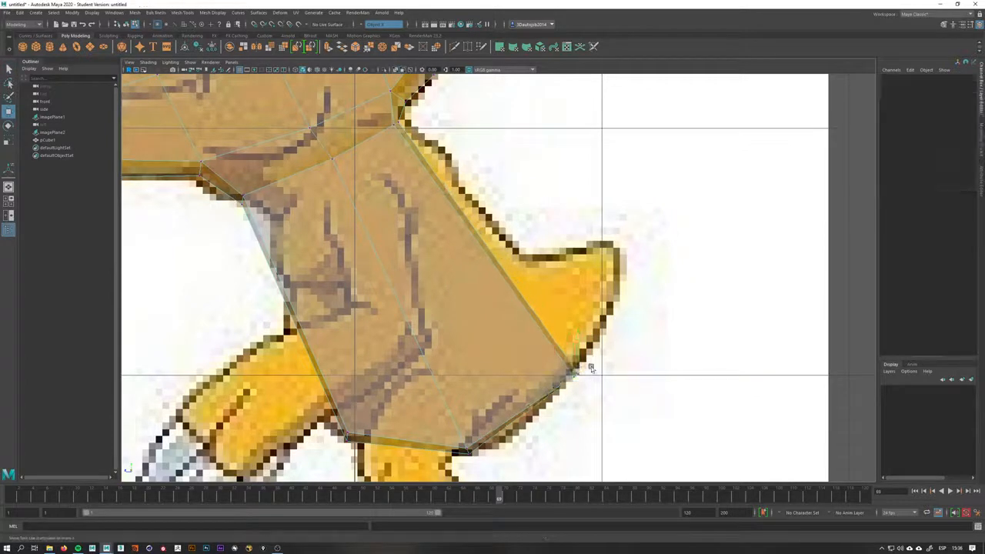
{"action": "left_click", "coordinate": [571, 375]}
{"action": "middle_click_drag", "start_coordinate": [441, 475], "coordinate": [462, 421], "text": "alt"}
Refine the vertices where the neck joins the torso and at the belly to match the side reference
{"action": "left_click", "coordinate": [367, 381]}
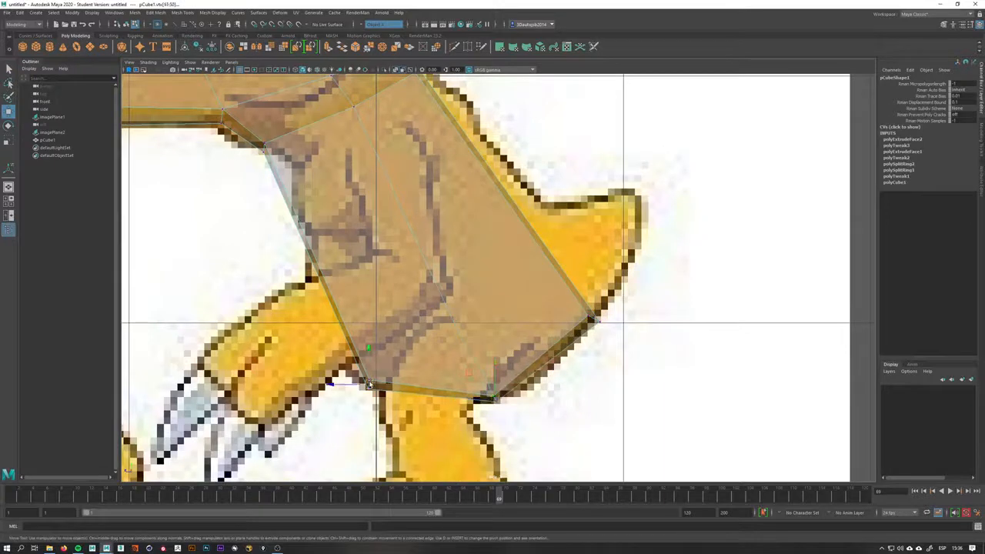
{"action": "middle_click_drag", "start_coordinate": [377, 238], "coordinate": [390, 306], "text": "alt"}
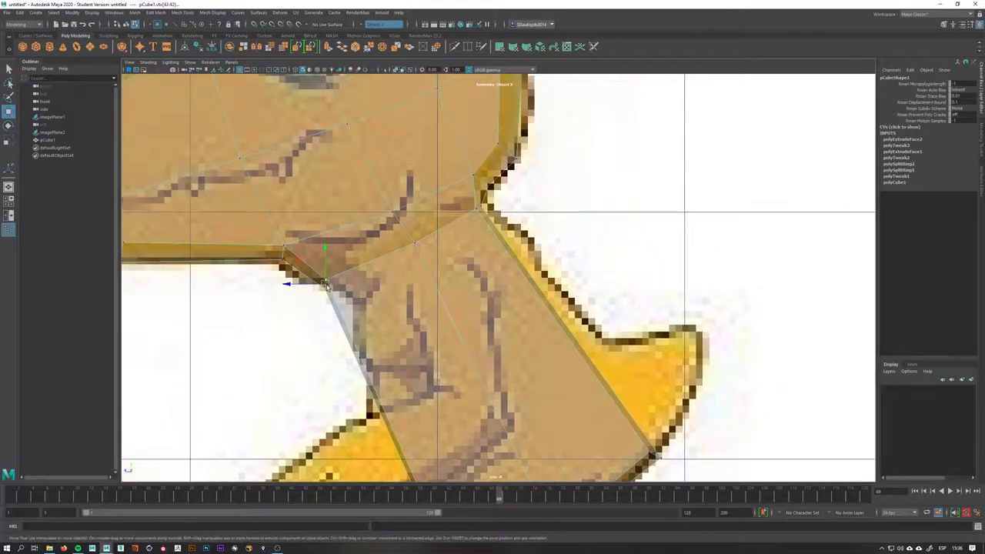
{"action": "left_click_drag", "start_coordinate": [325, 282], "coordinate": [351, 282]}
{"action": "scroll", "coordinate": [534, 190], "scroll_direction": "up", "scroll_amount": 1}
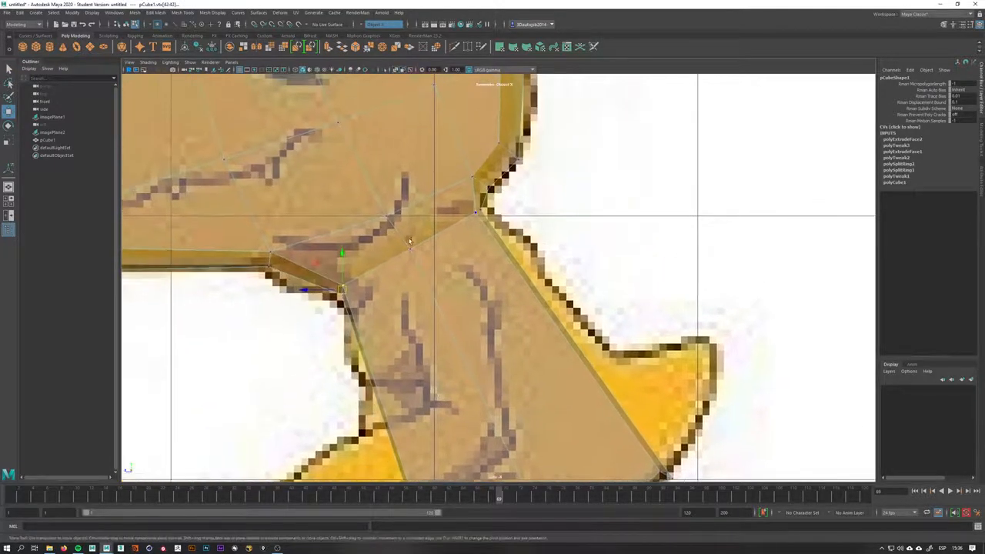
{"action": "left_click", "coordinate": [270, 256]}
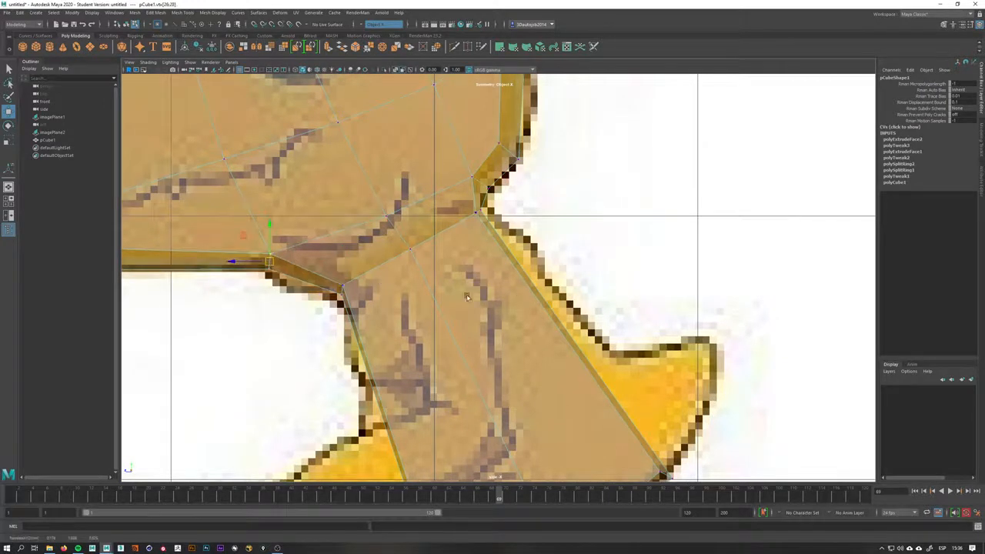
{"action": "middle_click_drag", "start_coordinate": [464, 298], "coordinate": [458, 139], "text": "alt"}
{"action": "middle_click_drag", "start_coordinate": [568, 346], "coordinate": [567, 229], "text": "alt"}
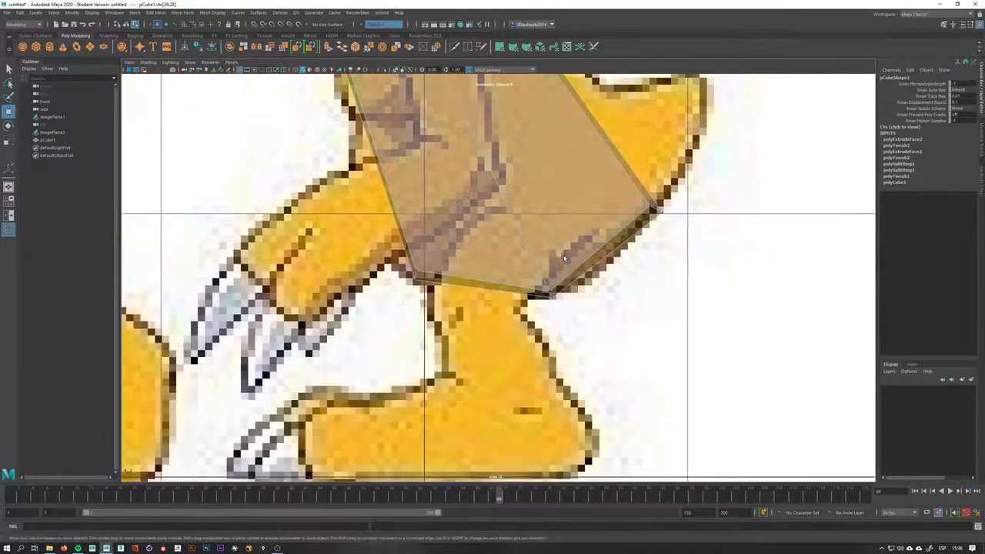
{"action": "left_click_drag", "start_coordinate": [562, 273], "coordinate": [540, 300]}
{"action": "middle_click_drag", "start_coordinate": [465, 106], "coordinate": [456, 255], "text": "alt"}
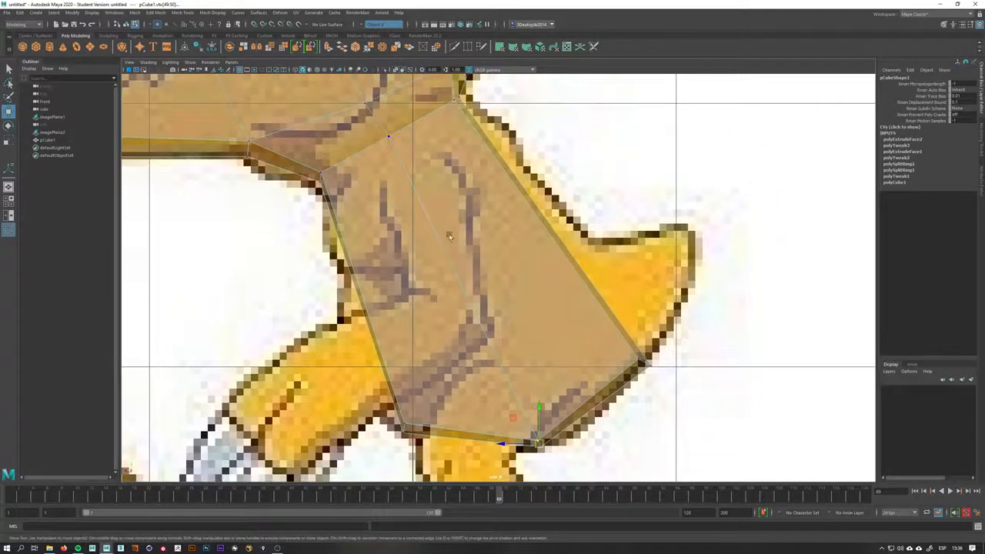
{"action": "middle_click_drag", "start_coordinate": [498, 332], "coordinate": [453, 234], "text": "alt"}
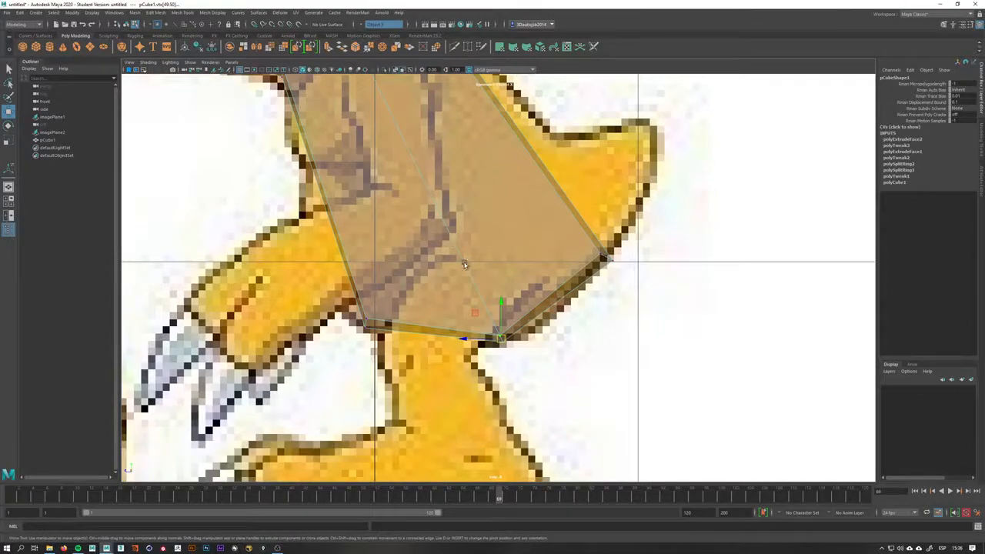
{"action": "scroll", "coordinate": [525, 322], "scroll_direction": "up", "scroll_amount": 1}
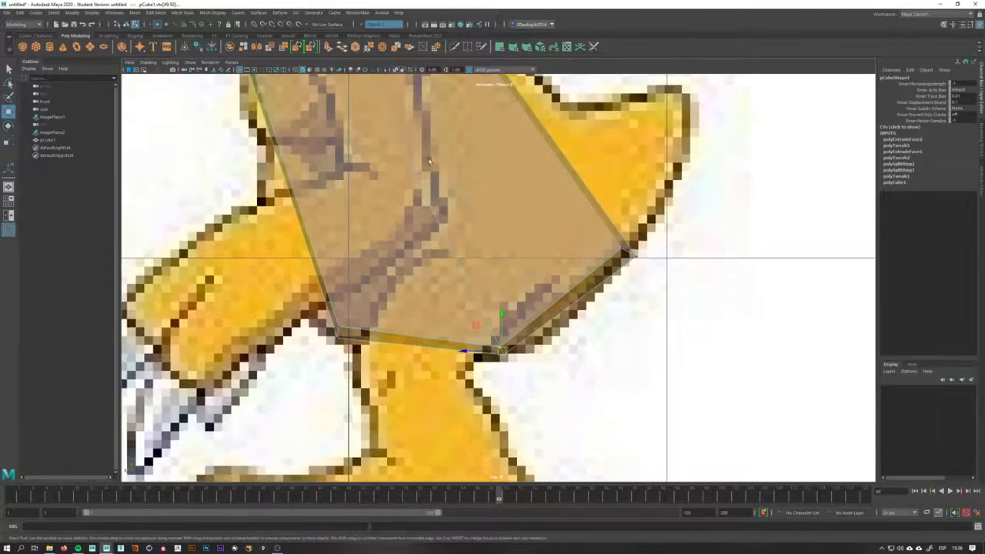
Move the vertices at the bottom of the body block to fit the belly outline in the side view
{"action": "scroll", "coordinate": [430, 162], "scroll_direction": "down", "scroll_amount": 11}
{"action": "scroll", "coordinate": [430, 161], "scroll_direction": "up", "scroll_amount": 4}
{"action": "scroll", "coordinate": [522, 308], "scroll_direction": "up", "scroll_amount": 5}
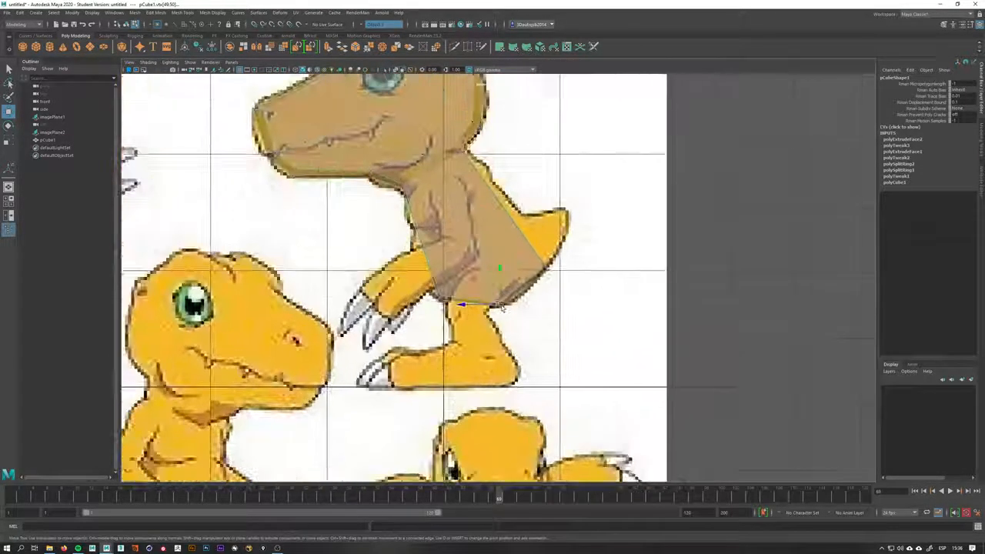
{"action": "scroll", "coordinate": [529, 319], "scroll_direction": "up", "scroll_amount": 2}
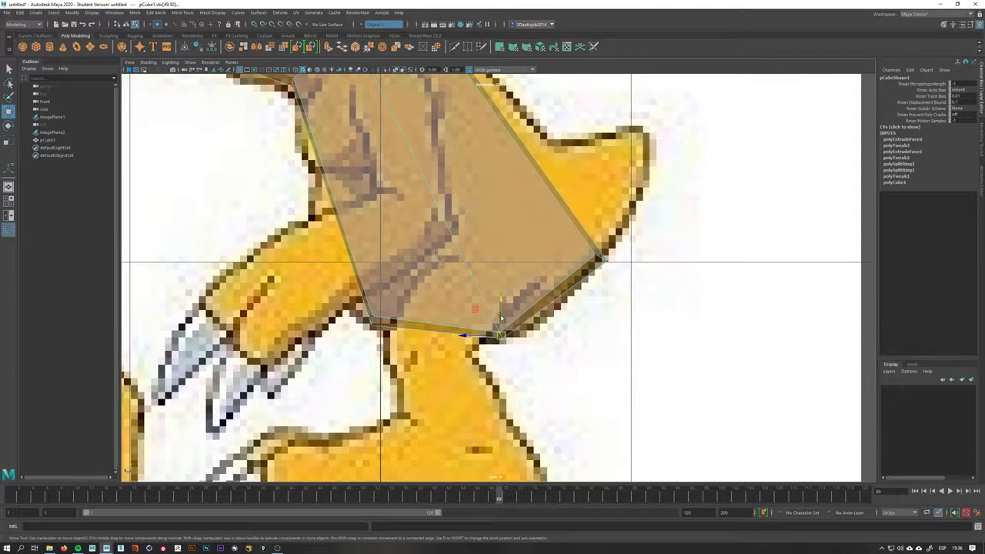
{"action": "left_click_drag", "start_coordinate": [500, 336], "coordinate": [515, 335]}
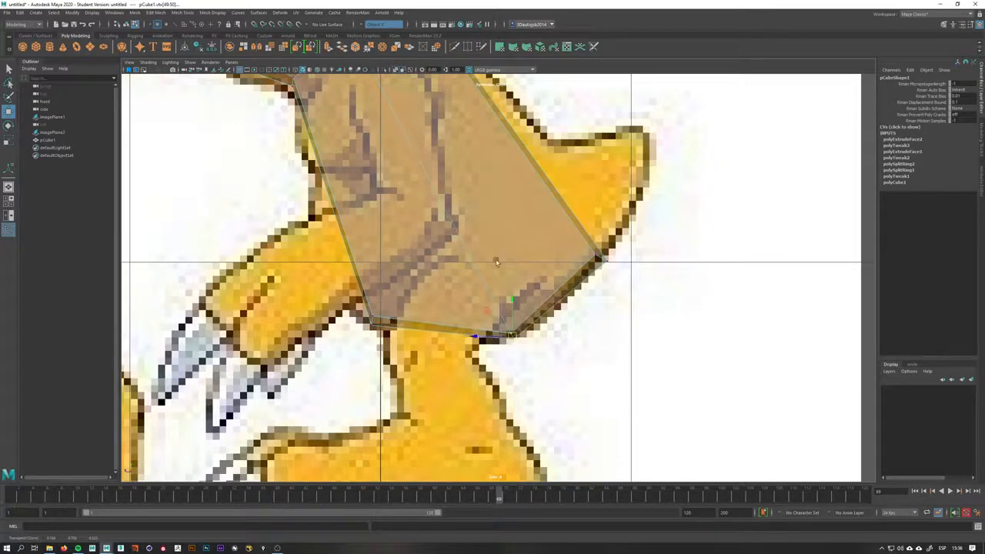
{"action": "left_click_drag", "start_coordinate": [373, 319], "coordinate": [398, 333]}
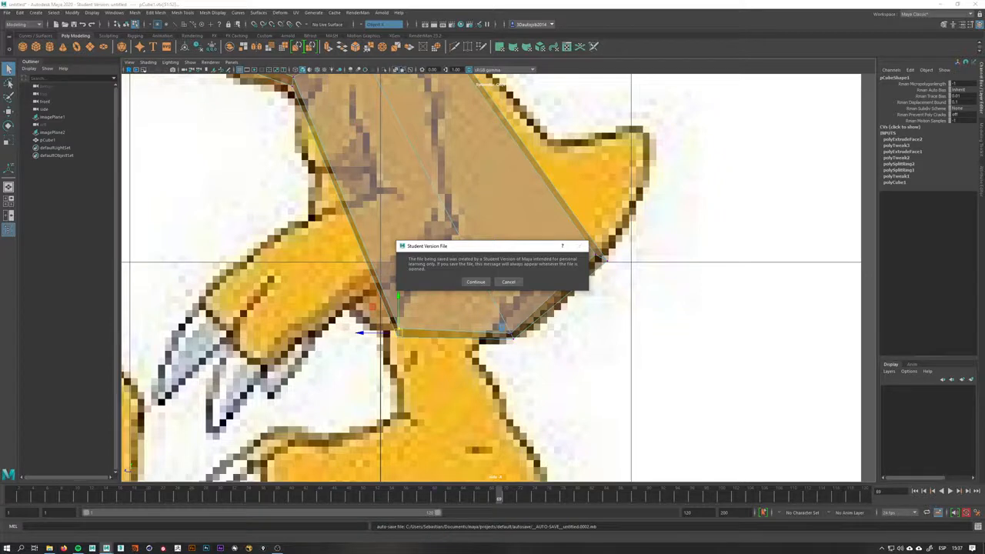
{"action": "left_click", "coordinate": [489, 280]}
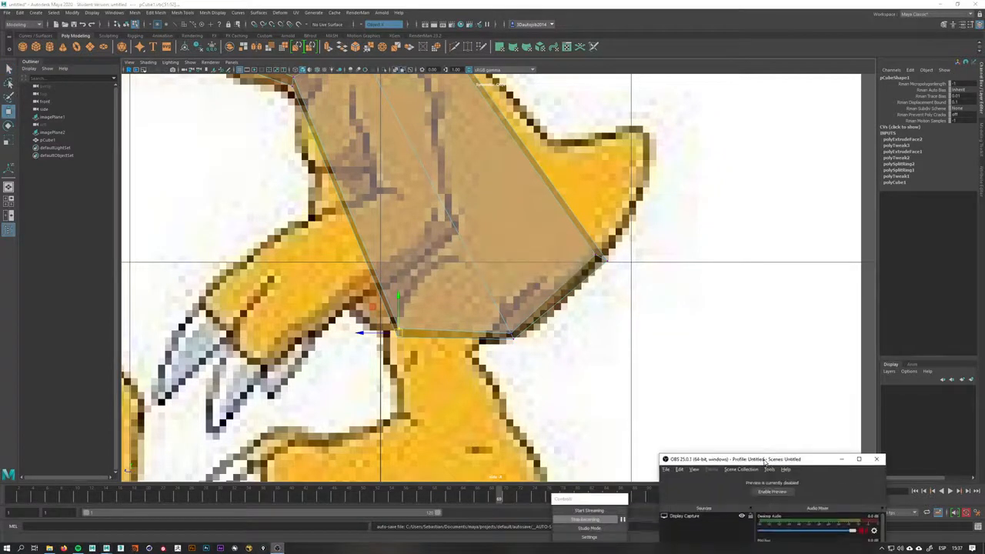
{"action": "left_click", "coordinate": [735, 528]}
{"action": "mouse_move", "coordinate": [766, 460]}
{"action": "left_mouse_down"}
{"action": "mouse_move", "coordinate": [770, 448]}
{"action": "mouse_move", "coordinate": [775, 465]}
{"action": "left_mouse_up"}
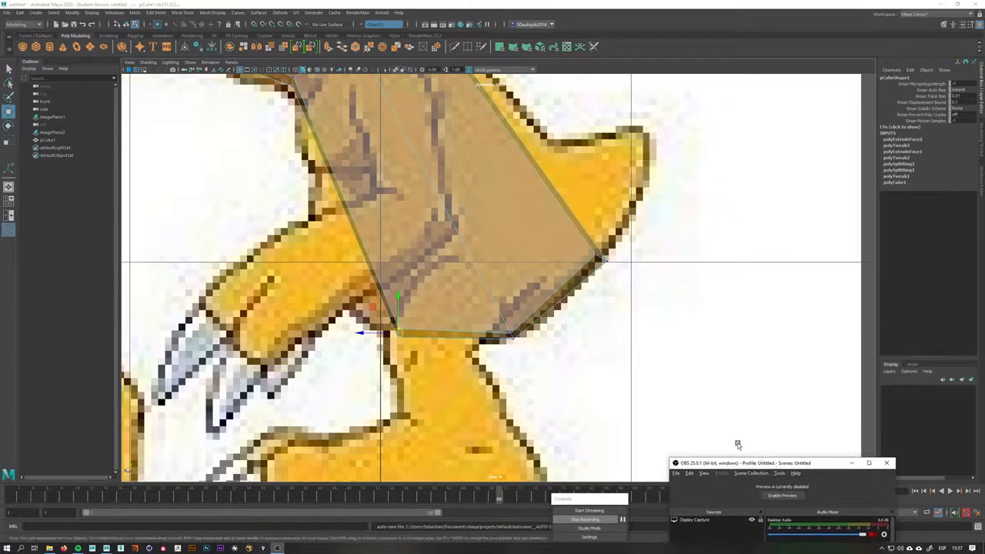
{"action": "left_click", "coordinate": [681, 378]}
Refine the lower torso's front and back vertices along the chest and belly outline of the side reference
{"action": "left_click_drag", "start_coordinate": [413, 318], "coordinate": [387, 334]}
{"action": "left_click", "coordinate": [406, 323]}
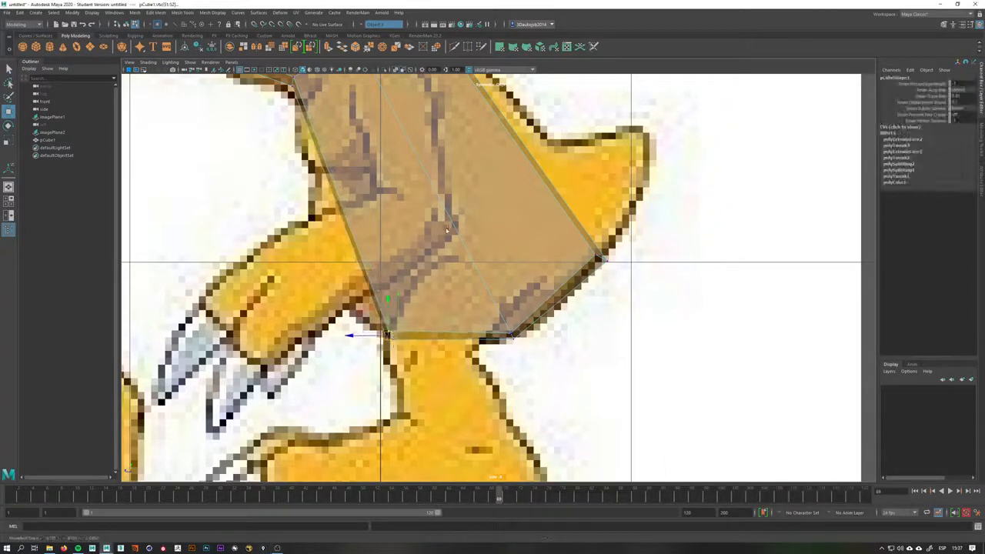
{"action": "middle_click_drag", "start_coordinate": [431, 198], "coordinate": [439, 290], "text": "alt"}
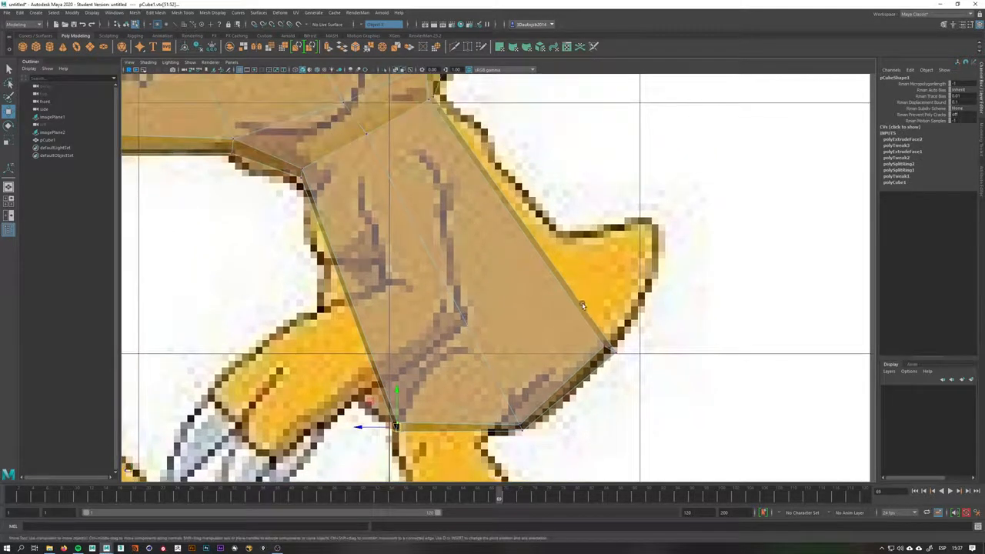
{"action": "middle_click_drag", "start_coordinate": [561, 318], "coordinate": [528, 365], "text": "alt"}
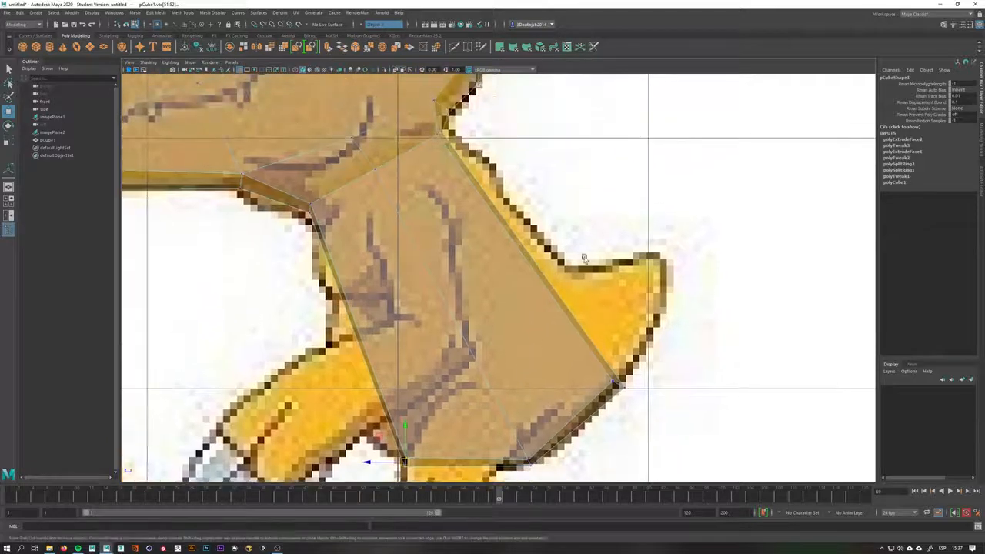
{"action": "middle_click_drag", "start_coordinate": [506, 406], "coordinate": [517, 310], "text": "alt"}
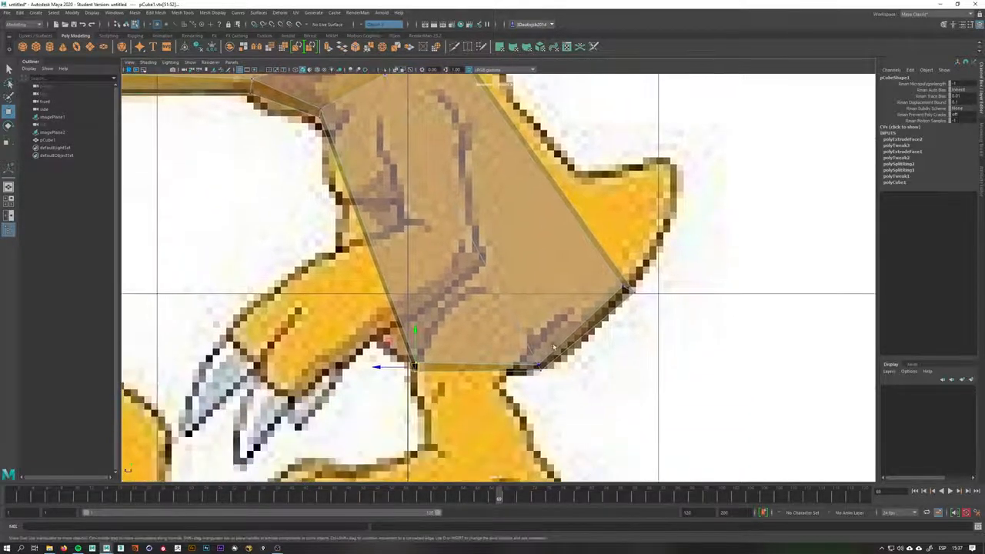
{"action": "left_click", "coordinate": [541, 368]}
{"action": "left_click_drag", "start_coordinate": [542, 370], "coordinate": [501, 372]}
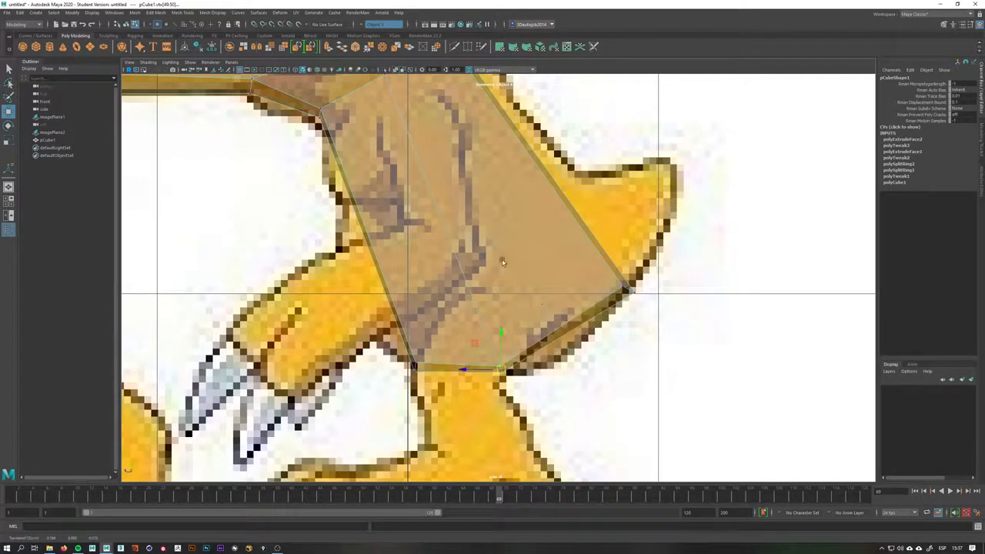
{"action": "left_click_drag", "start_coordinate": [502, 366], "coordinate": [511, 372]}
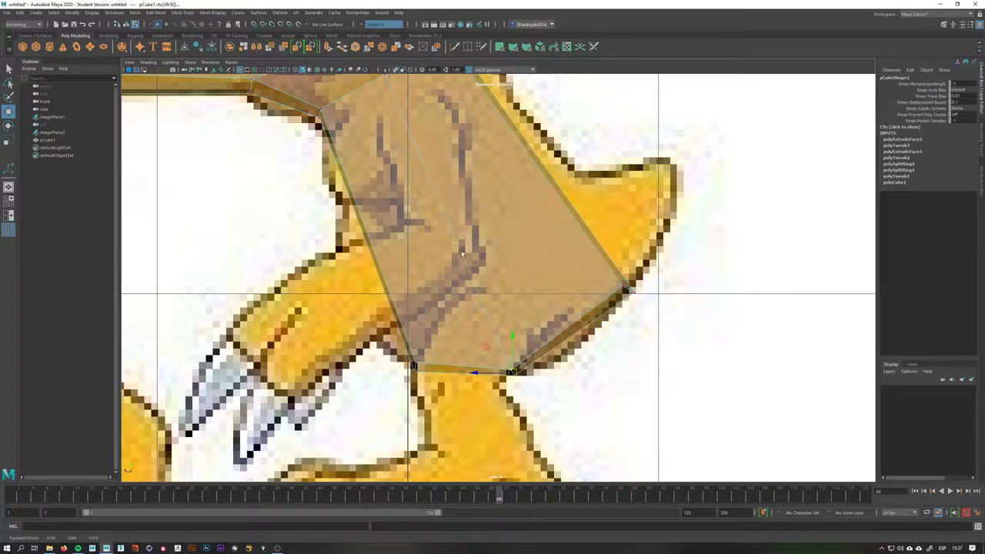
{"action": "middle_click_drag", "start_coordinate": [484, 352], "coordinate": [541, 436], "text": "alt"}
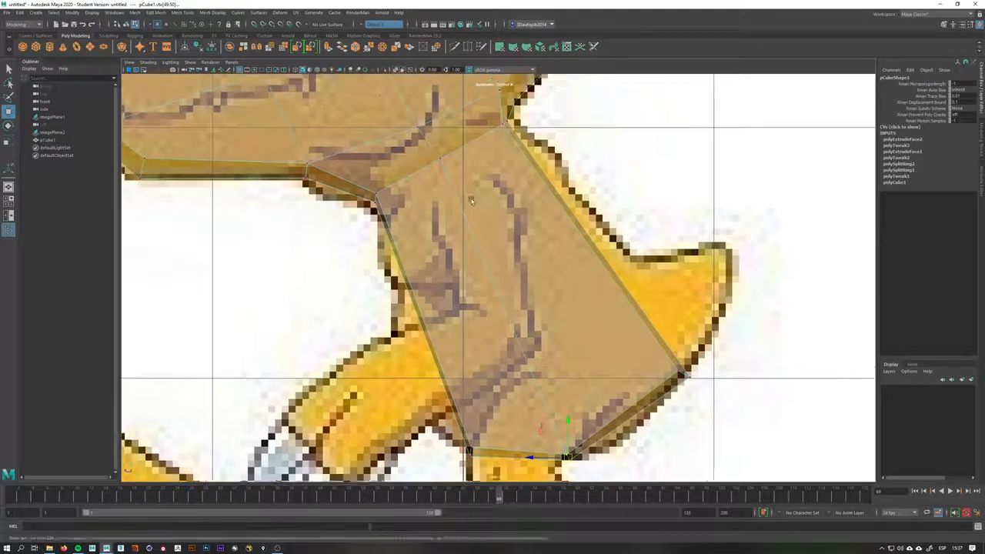
{"action": "middle_click_drag", "start_coordinate": [475, 221], "coordinate": [476, 286], "text": "alt"}
{"action": "right_click_drag", "start_coordinate": [502, 255], "coordinate": [501, 275]}
{"action": "key", "text": "space"}
{"action": "left_click_drag", "start_coordinate": [501, 275], "coordinate": [502, 277]}
Adjust the torso's side and bottom vertices in the front view to match the belly's width
{"action": "scroll", "coordinate": [539, 218], "scroll_direction": "down", "scroll_amount": 5}
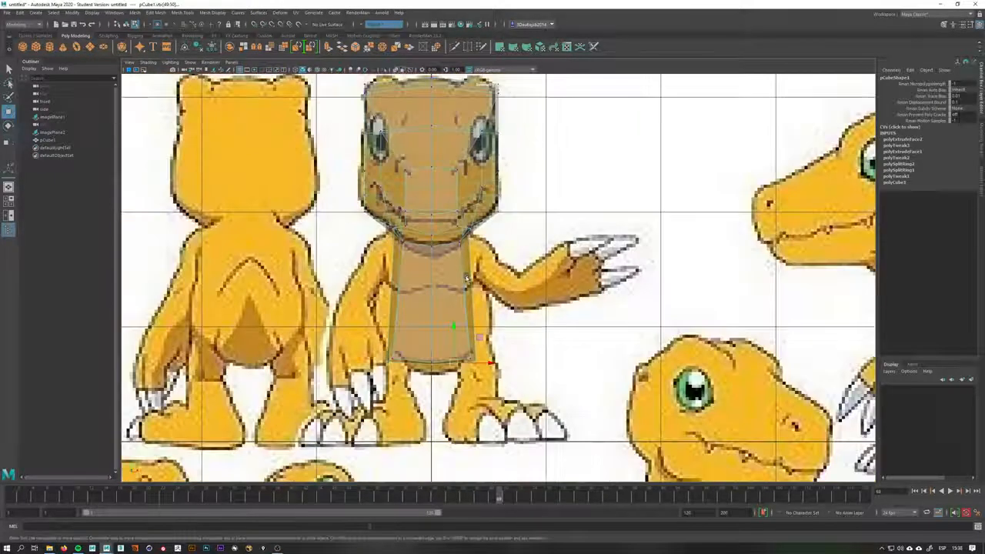
{"action": "middle_click_drag", "start_coordinate": [473, 381], "coordinate": [514, 324], "text": "alt"}
{"action": "scroll", "coordinate": [515, 324], "scroll_direction": "up", "scroll_amount": 5}
{"action": "scroll", "coordinate": [514, 324], "scroll_direction": "up", "scroll_amount": 1}
{"action": "left_click_drag", "start_coordinate": [580, 316], "coordinate": [512, 385]}
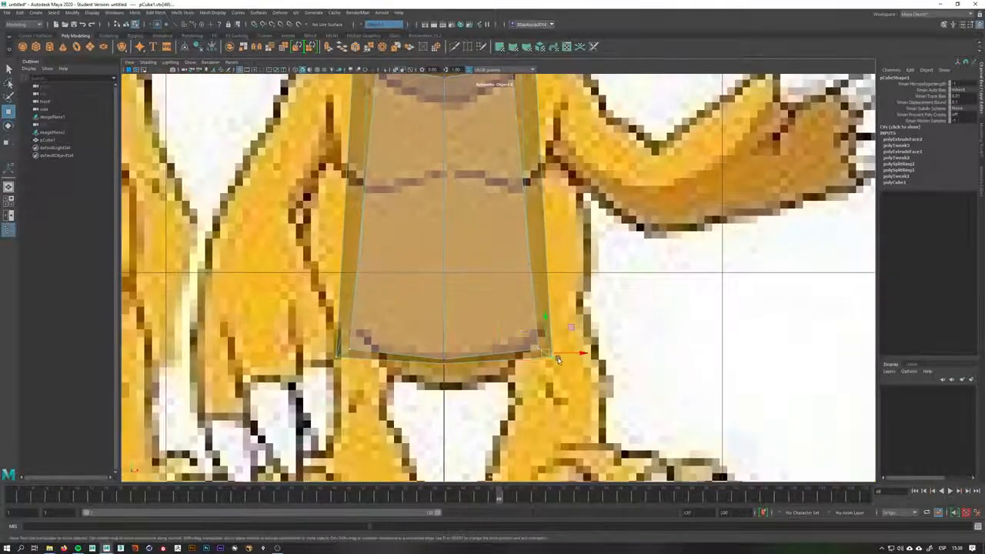
{"action": "left_click_drag", "start_coordinate": [580, 355], "coordinate": [547, 355]}
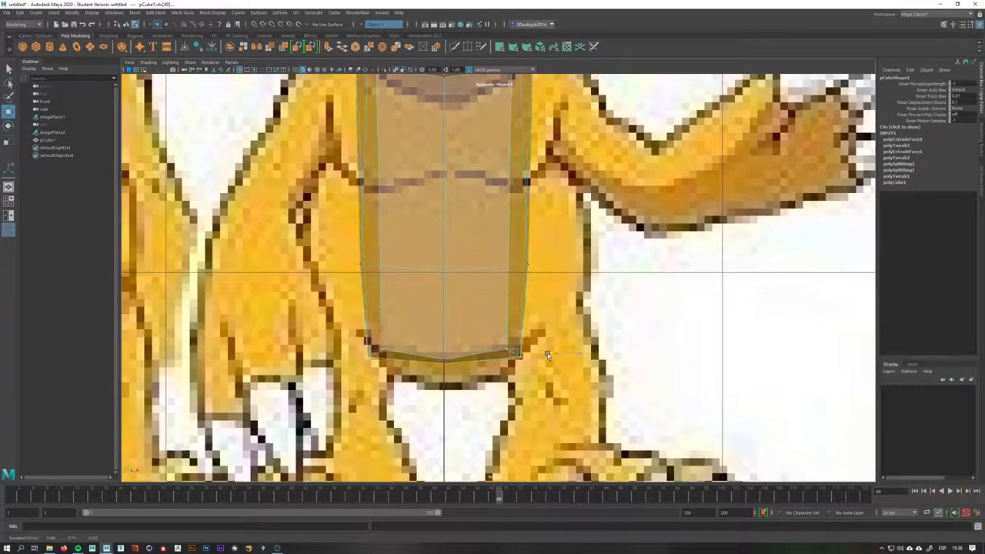
{"action": "left_click_drag", "start_coordinate": [560, 234], "coordinate": [580, 315]}
{"action": "key", "text": "space"}
{"action": "key", "text": "space"}
{"action": "key", "text": "space"}
{"action": "middle_click_drag", "start_coordinate": [581, 314], "coordinate": [511, 123], "text": "alt"}
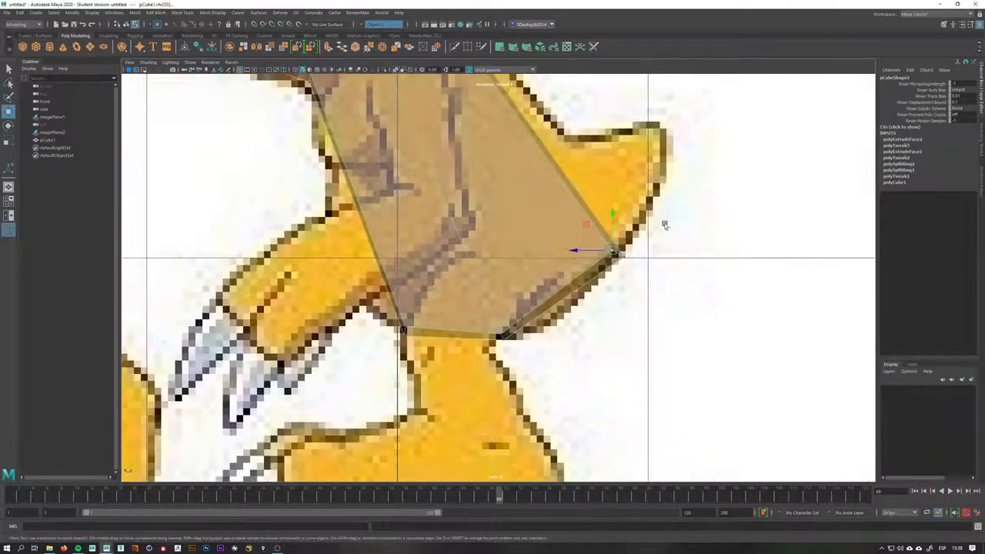
Narrow the torso's middle vertices in the front view to follow the body's outline
{"action": "left_click_drag", "start_coordinate": [665, 222], "coordinate": [595, 305]}
{"action": "key", "text": "space"}
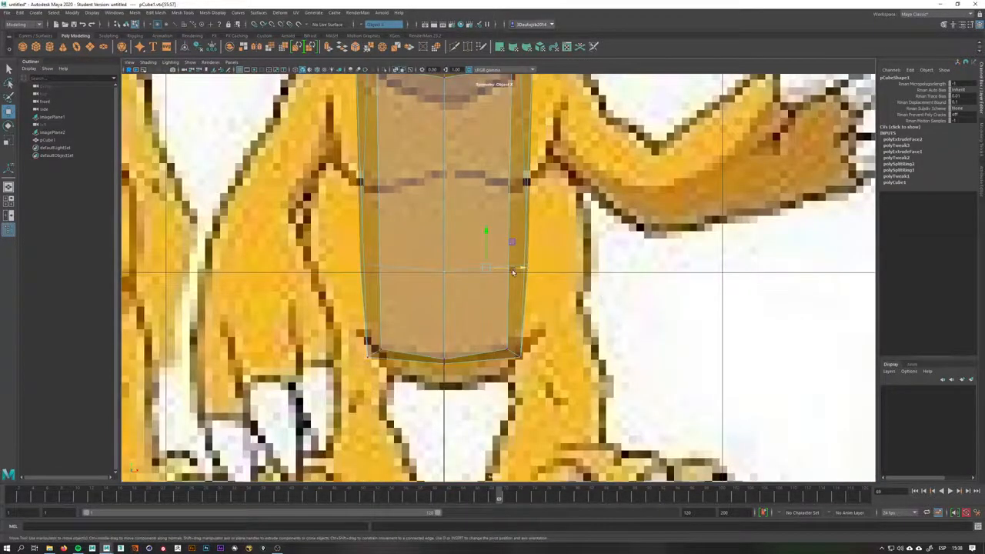
{"action": "left_click_drag", "start_coordinate": [523, 268], "coordinate": [520, 267]}
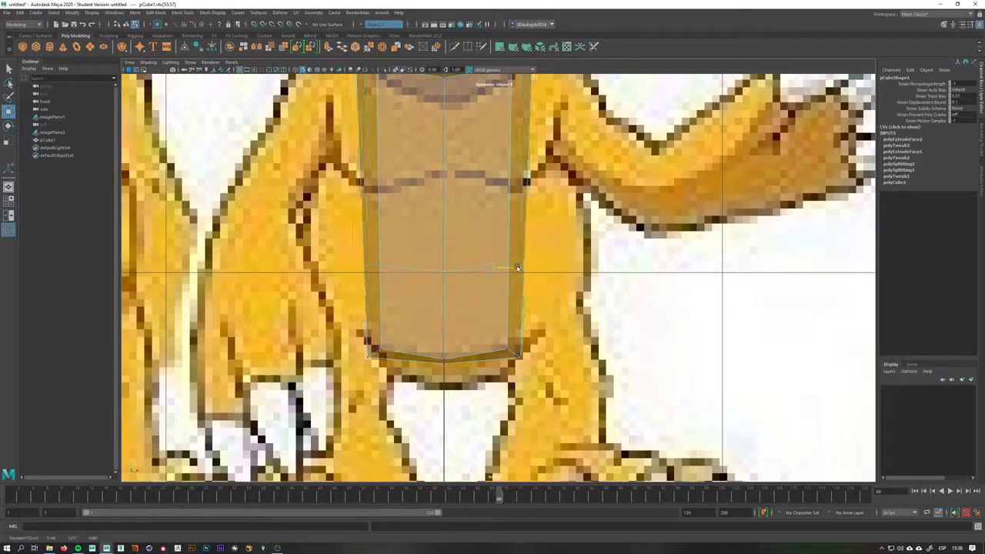
{"action": "middle_click_drag", "start_coordinate": [523, 203], "coordinate": [501, 300], "text": "alt"}
{"action": "key", "text": "space"}
{"action": "left_click_drag", "start_coordinate": [548, 330], "coordinate": [563, 331]}
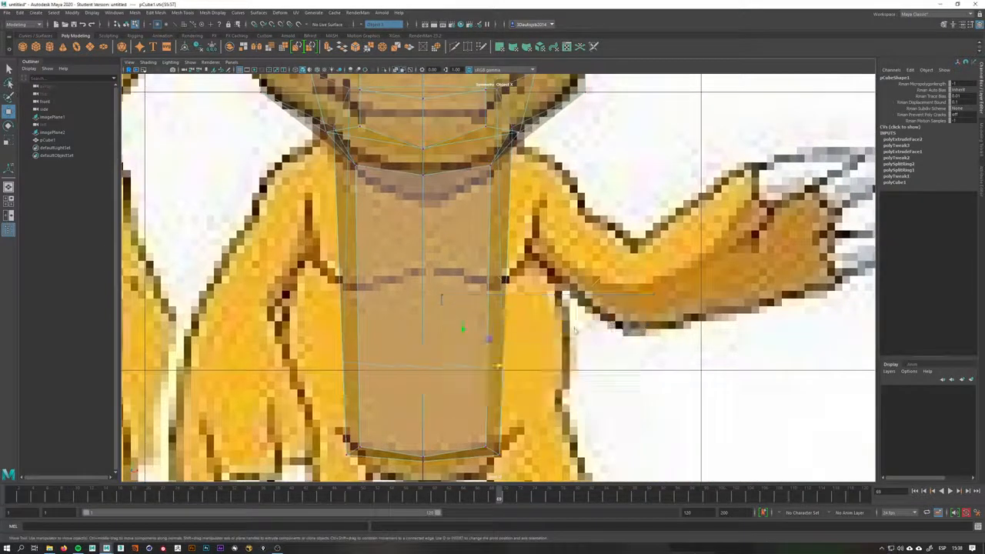
{"action": "middle_click_drag", "start_coordinate": [551, 331], "coordinate": [508, 365], "text": "alt"}
{"action": "middle_click_drag", "start_coordinate": [463, 283], "coordinate": [453, 324], "text": "alt"}
{"action": "right_click_drag", "start_coordinate": [468, 277], "coordinate": [420, 300]}
Insert a horizontal edge loop across the middle of the torso
{"action": "key", "text": "q"}
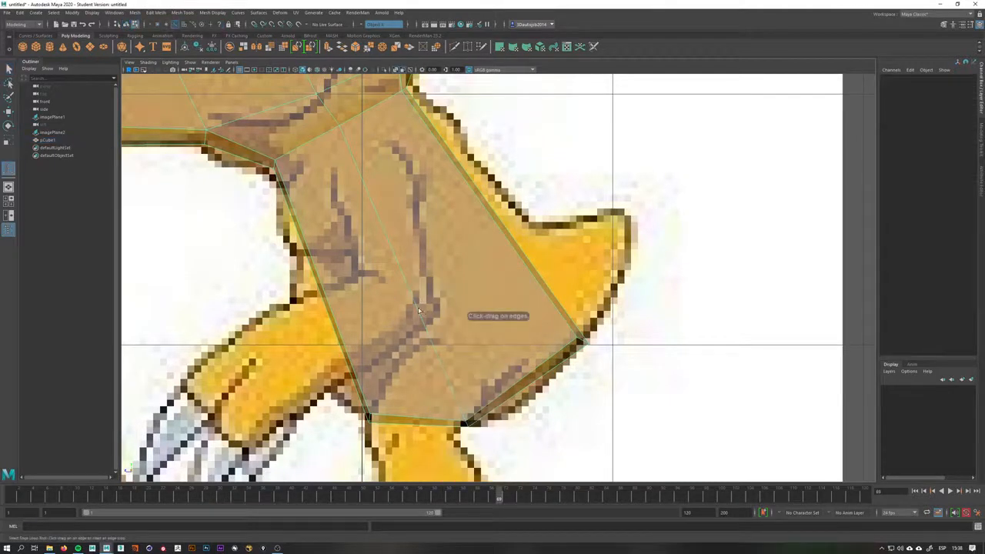
{"action": "left_click_drag", "start_coordinate": [419, 310], "coordinate": [427, 323]}
{"action": "key", "text": "space"}
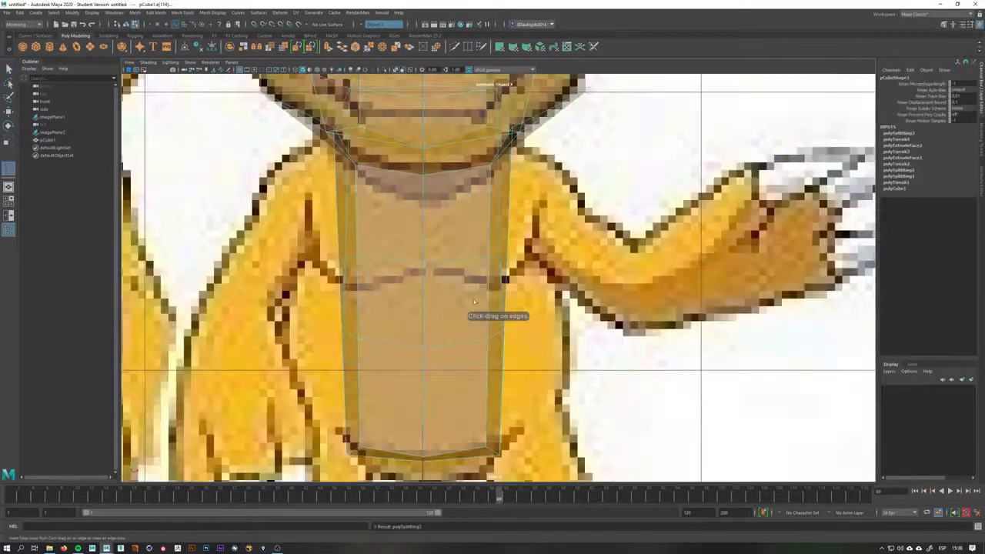
Select the new edge loop's vertices and widen them to fit the belly outline in the front view
{"action": "key", "text": "q"}
{"action": "right_click", "coordinate": [501, 333]}
{"action": "right_click_drag", "start_coordinate": [463, 324], "coordinate": [437, 324]}
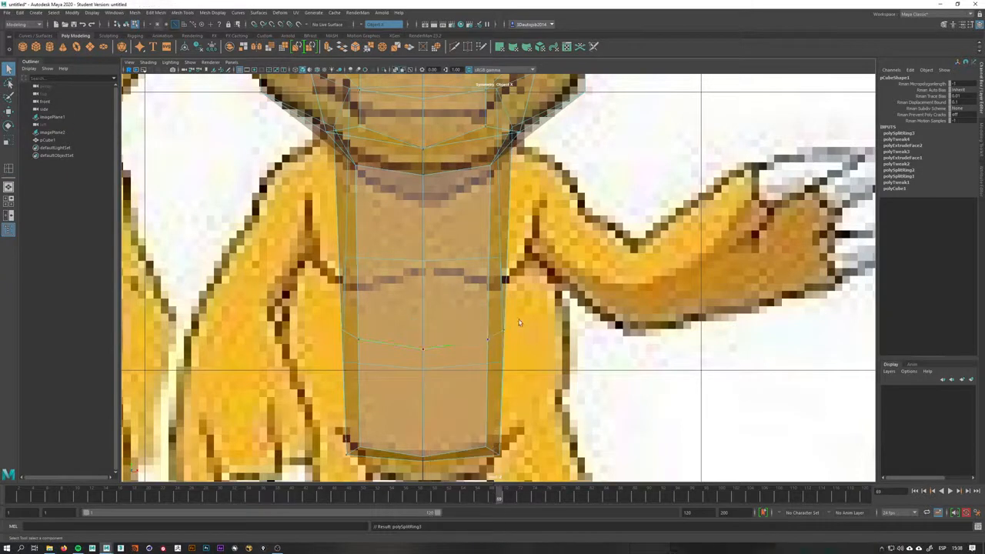
{"action": "left_click_drag", "start_coordinate": [518, 321], "coordinate": [471, 397]}
{"action": "key", "text": "w"}
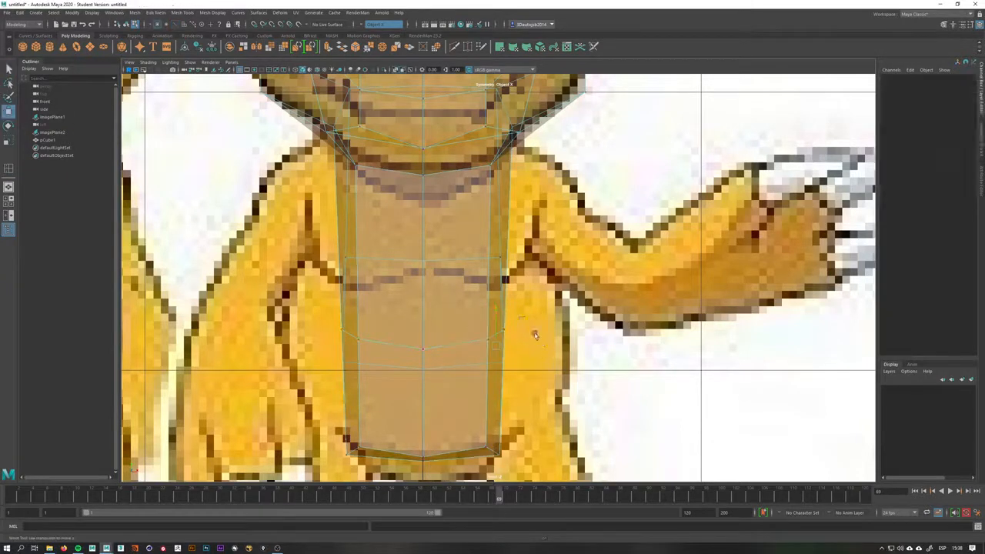
{"action": "left_click_drag", "start_coordinate": [529, 346], "coordinate": [598, 347]}
{"action": "middle_click_drag", "start_coordinate": [563, 368], "coordinate": [558, 263], "text": "alt"}
{"action": "mouse_move", "coordinate": [475, 376]}
{"action": "left_mouse_down"}
{"action": "mouse_move", "coordinate": [521, 304]}
{"action": "mouse_move", "coordinate": [587, 273]}
{"action": "mouse_move", "coordinate": [547, 251]}
{"action": "mouse_move", "coordinate": [471, 115]}
{"action": "left_mouse_up"}
Inspect the torso and neck mesh in the perspective view
{"action": "key", "text": "space"}
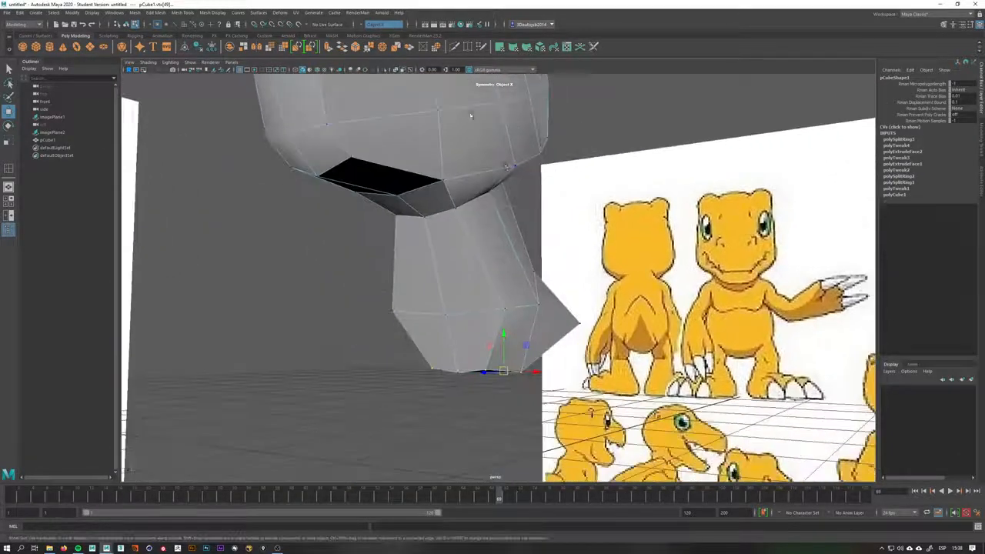
{"action": "key", "text": "f"}
{"action": "left_click_drag", "start_coordinate": [585, 235], "coordinate": [500, 202], "text": "alt"}
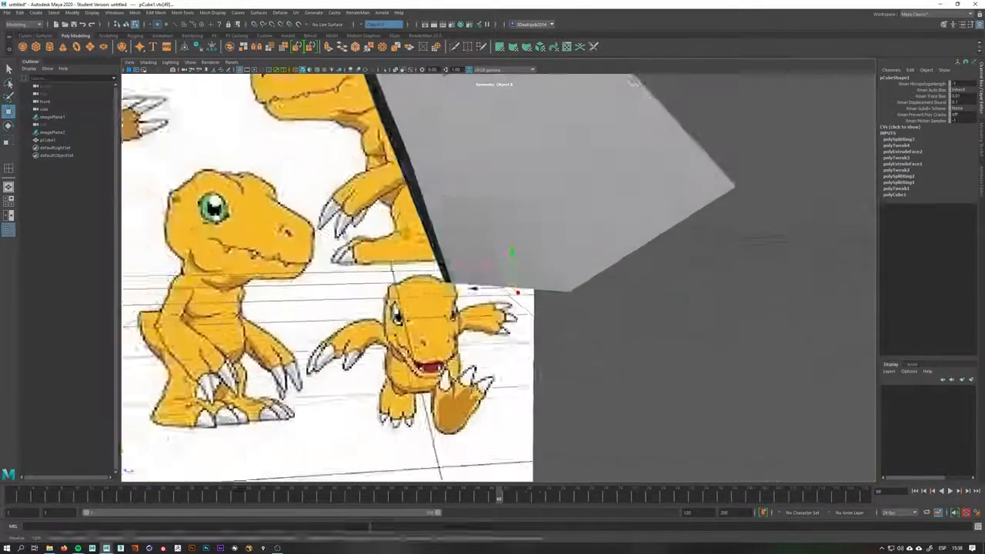
{"action": "scroll", "coordinate": [505, 192], "scroll_direction": "down", "scroll_amount": 5}
{"action": "middle_click_drag", "start_coordinate": [512, 185], "coordinate": [446, 288], "text": "alt"}
{"action": "left_click_drag", "start_coordinate": [446, 288], "coordinate": [493, 297], "text": "alt"}
{"action": "left_click", "coordinate": [500, 385]}
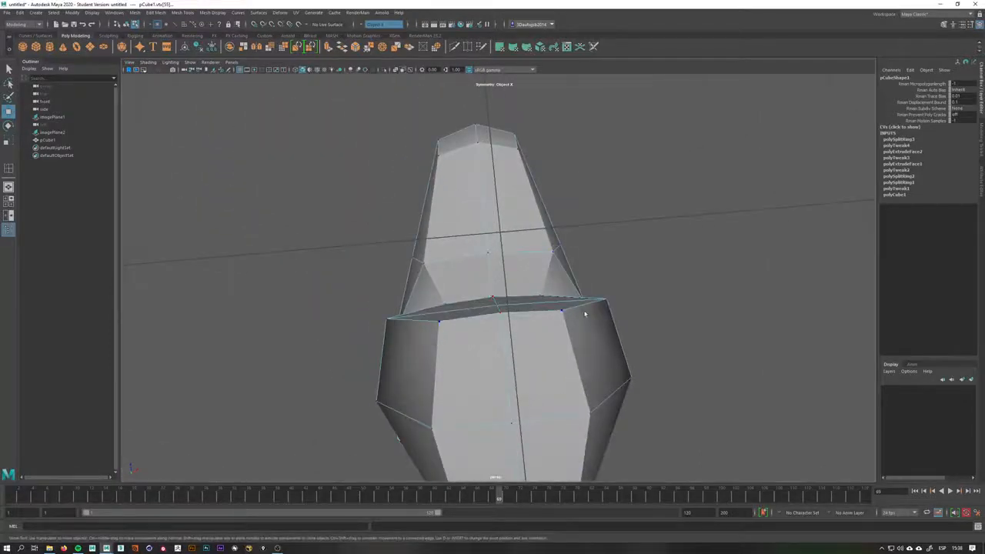
Adjust the torso's widest vertices in the side and front views to match the belly curve
{"action": "left_click_drag", "start_coordinate": [585, 314], "coordinate": [600, 343], "text": "alt"}
{"action": "key", "text": "space"}
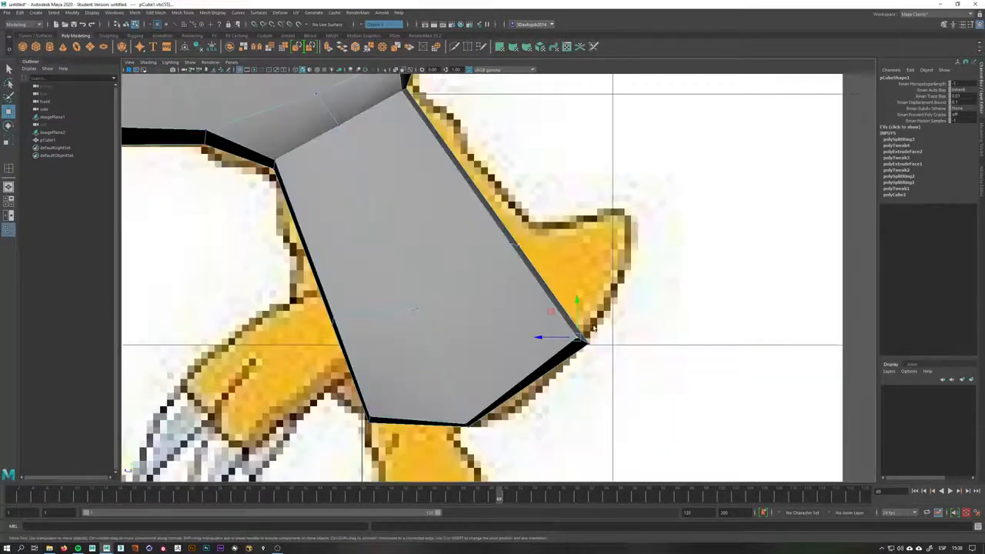
{"action": "key", "text": "space"}
{"action": "left_click_drag", "start_coordinate": [434, 332], "coordinate": [437, 357]}
{"action": "key", "text": "space"}
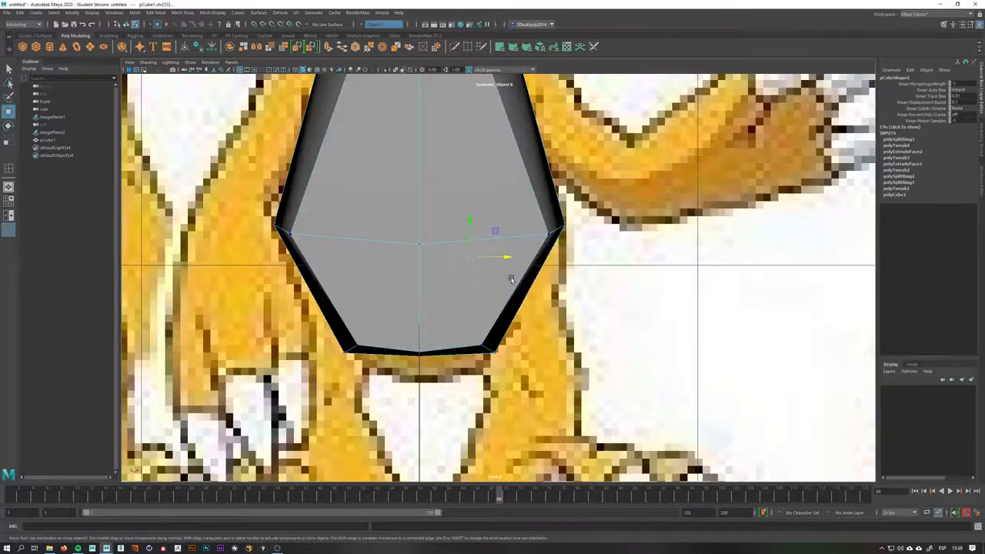
{"action": "left_click_drag", "start_coordinate": [528, 296], "coordinate": [495, 307]}
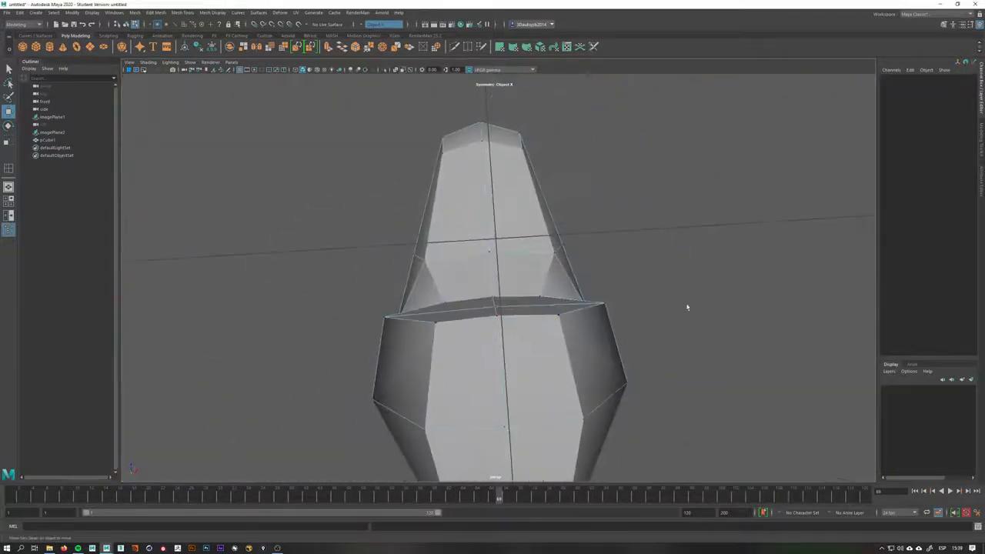
Select the edge ring where the neck meets the torso and raise its vertices to close the gap
{"action": "key", "text": "q"}
{"action": "left_click", "coordinate": [506, 308]}
{"action": "key", "text": "w"}
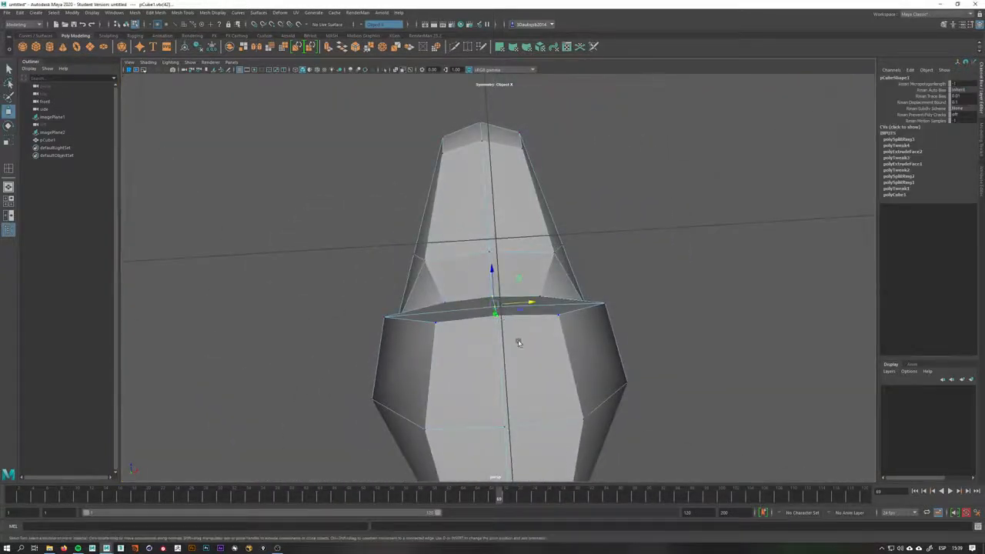
{"action": "left_click_drag", "start_coordinate": [517, 338], "coordinate": [492, 285], "text": "alt"}
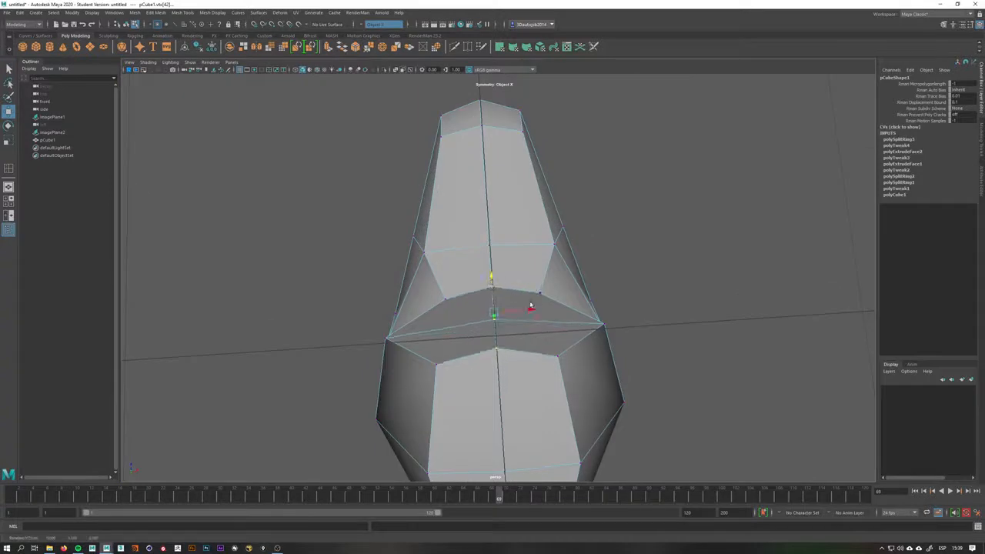
{"action": "left_click", "coordinate": [598, 324]}
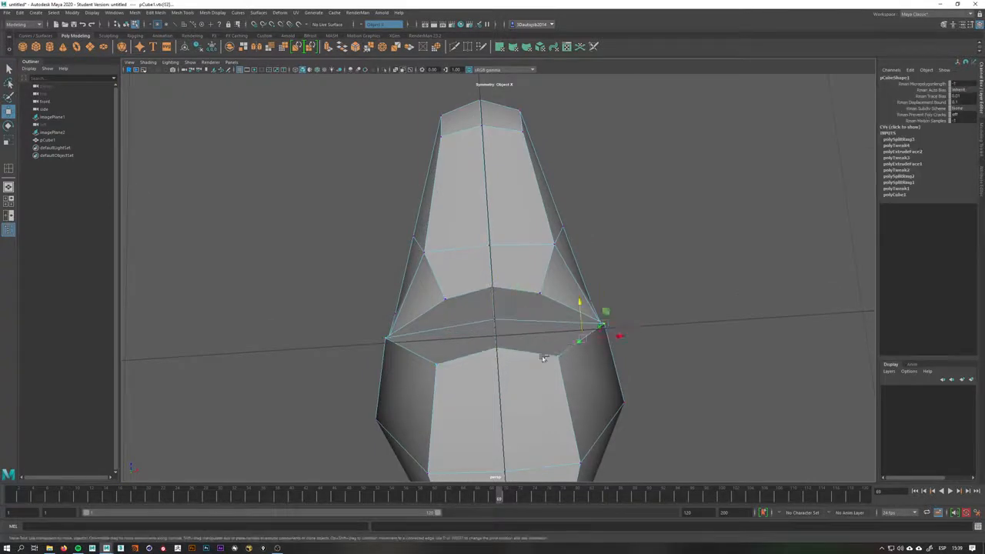
{"action": "left_click_drag", "start_coordinate": [579, 314], "coordinate": [588, 253]}
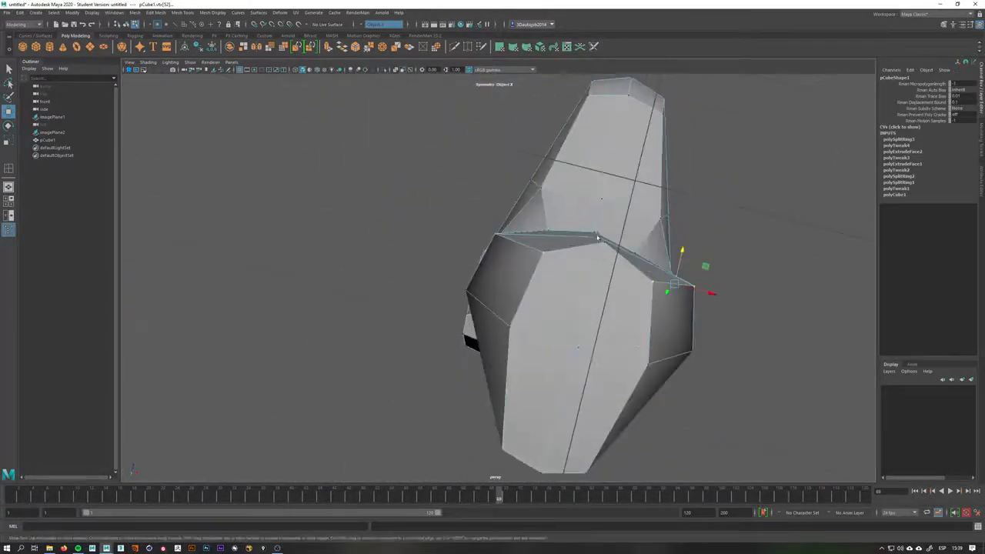
{"action": "left_click_drag", "start_coordinate": [541, 339], "coordinate": [480, 220], "text": "alt"}
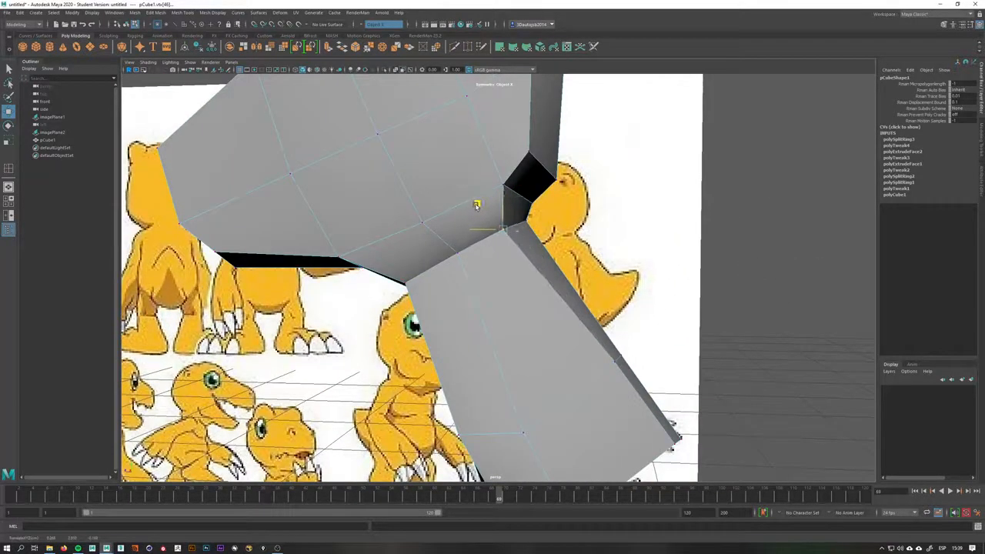
Select a face at the back of the lower torso and extrude it outward to start the tail
{"action": "left_click", "coordinate": [608, 361]}
{"action": "left_click_drag", "start_coordinate": [592, 340], "coordinate": [578, 348]}
{"action": "middle_click_drag", "start_coordinate": [669, 445], "coordinate": [602, 339], "text": "alt"}
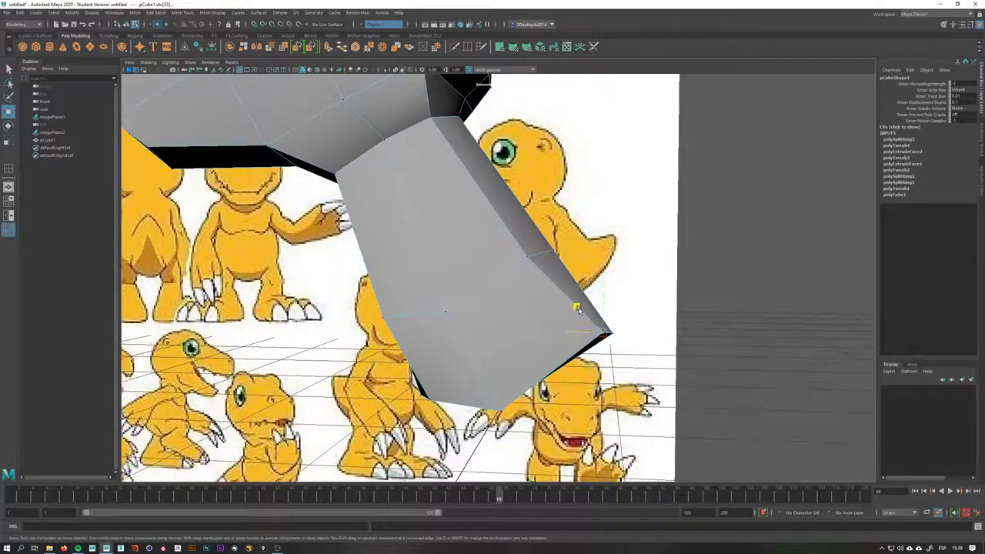
{"action": "left_click_drag", "start_coordinate": [578, 308], "coordinate": [452, 340]}
{"action": "right_click_drag", "start_coordinate": [452, 340], "coordinate": [453, 352]}
{"action": "left_click", "coordinate": [454, 351]}
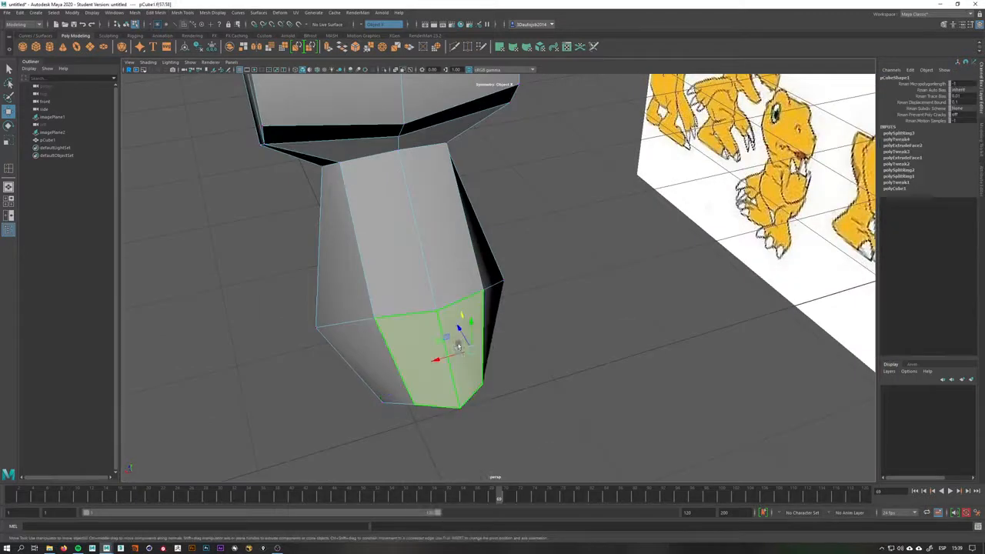
{"action": "left_click_drag", "start_coordinate": [458, 342], "coordinate": [499, 340], "text": "alt"}
{"action": "right_click_drag", "start_coordinate": [498, 339], "coordinate": [508, 351], "text": "shift"}
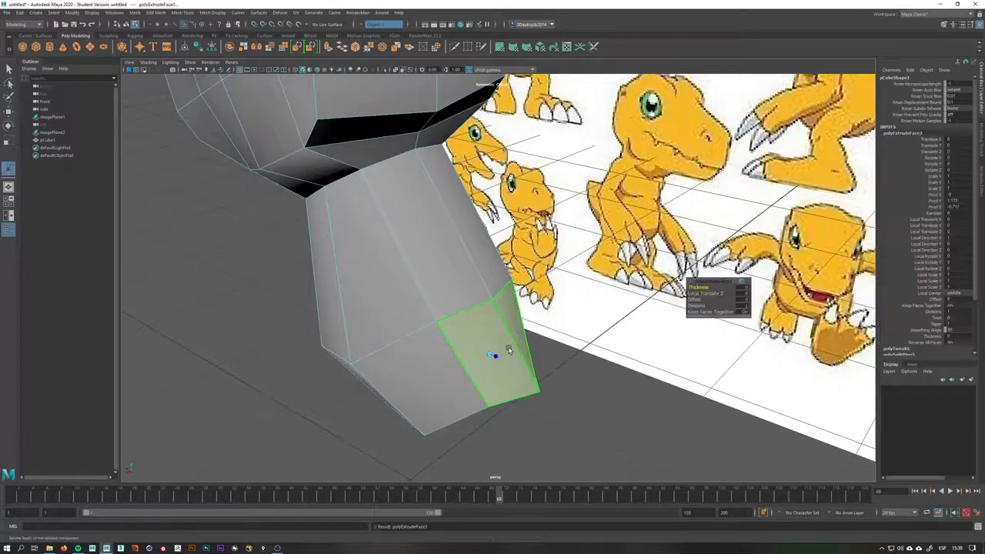
{"action": "left_click_drag", "start_coordinate": [496, 356], "coordinate": [537, 249]}
{"action": "key", "text": "space"}
{"action": "scroll", "coordinate": [553, 322], "scroll_direction": "down", "scroll_amount": 5}
{"action": "left_click", "coordinate": [398, 70]}
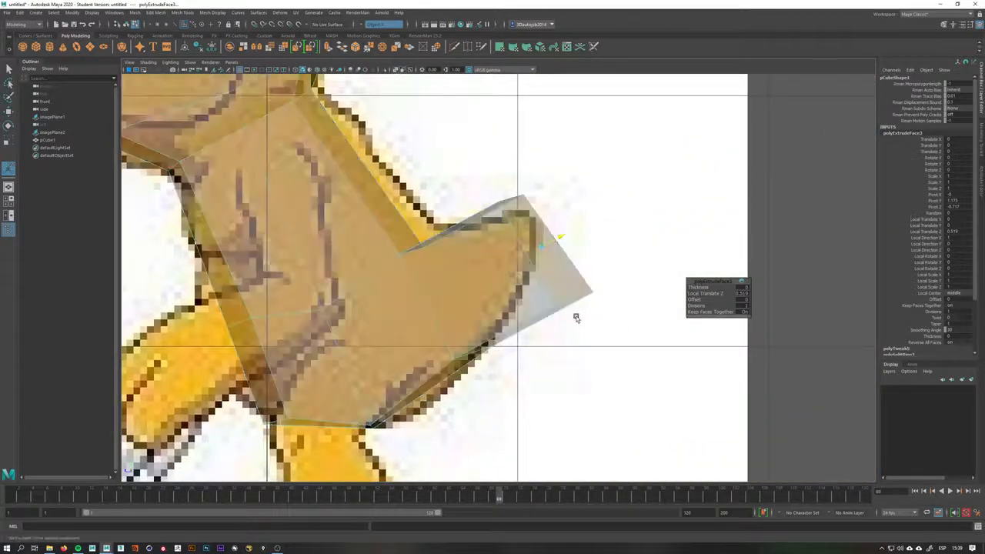
Move the tail tip vertices in the side view to follow the tail outline in the reference
{"action": "key", "text": "q"}
{"action": "right_click_drag", "start_coordinate": [559, 290], "coordinate": [524, 292]}
{"action": "left_click", "coordinate": [551, 307]}
{"action": "key", "text": "w"}
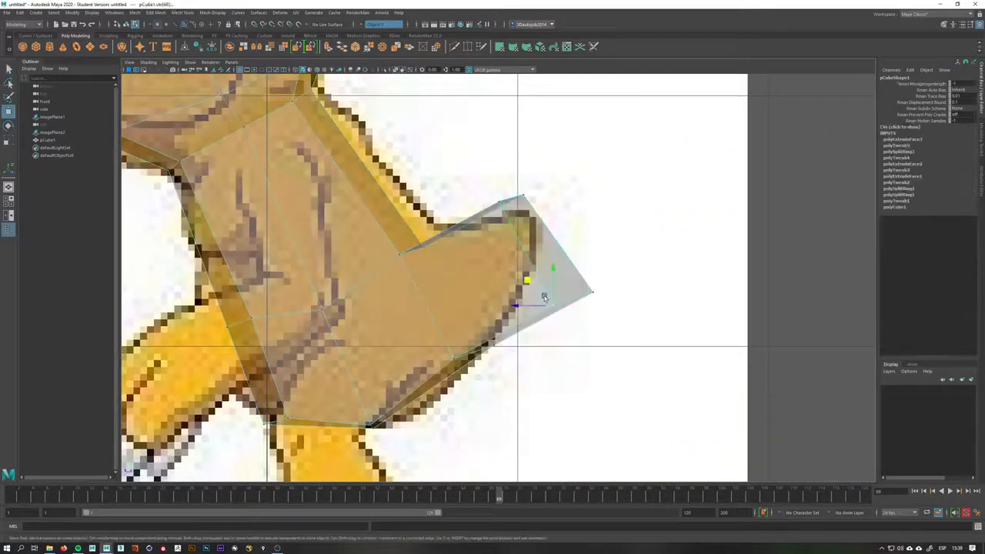
{"action": "left_click_drag", "start_coordinate": [553, 305], "coordinate": [525, 279]}
{"action": "left_click", "coordinate": [592, 293]}
{"action": "left_click_drag", "start_coordinate": [593, 293], "coordinate": [533, 254]}
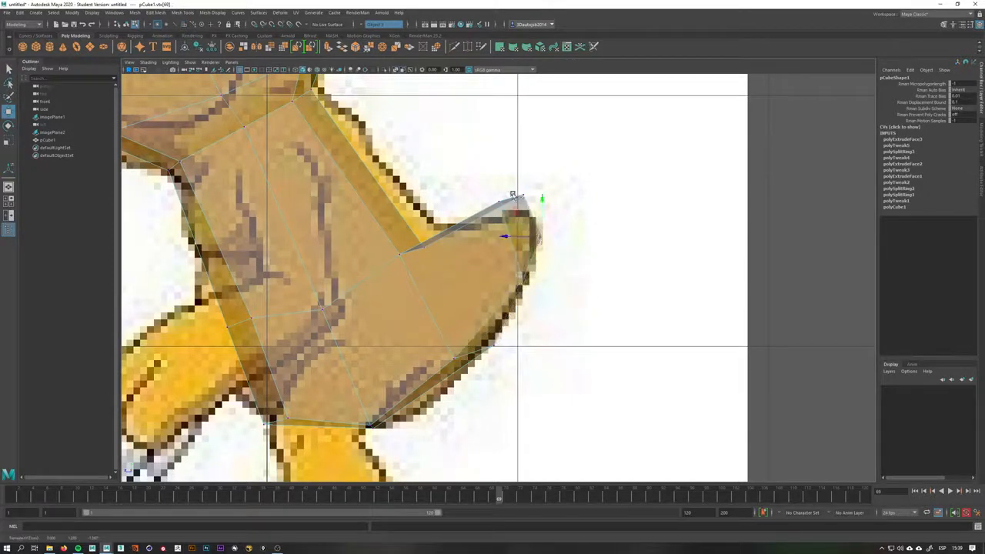
{"action": "left_click", "coordinate": [499, 201]}
{"action": "left_click_drag", "start_coordinate": [500, 202], "coordinate": [512, 223]}
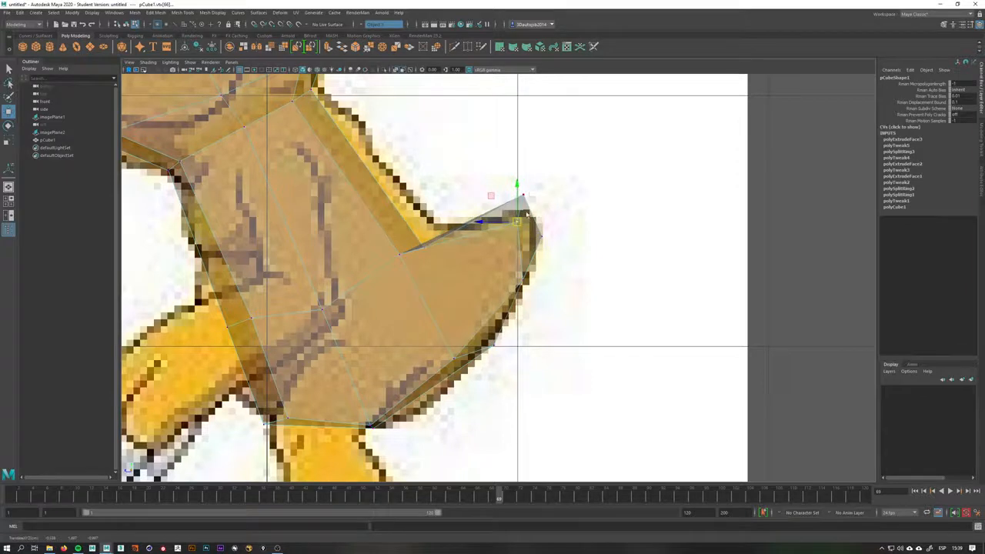
{"action": "middle_click_drag", "start_coordinate": [527, 216], "coordinate": [461, 310], "text": "alt"}
Adjust the tail and lower torso vertices in the side view to match the reference silhouette
{"action": "scroll", "coordinate": [461, 305], "scroll_direction": "up", "scroll_amount": 2}
{"action": "left_click_drag", "start_coordinate": [445, 293], "coordinate": [443, 315]}
{"action": "left_click", "coordinate": [445, 404]}
{"action": "left_click_drag", "start_coordinate": [444, 403], "coordinate": [459, 334]}
{"action": "middle_click_drag", "start_coordinate": [456, 353], "coordinate": [507, 237], "text": "alt"}
{"action": "left_click", "coordinate": [383, 406]}
{"action": "left_click", "coordinate": [410, 404]}
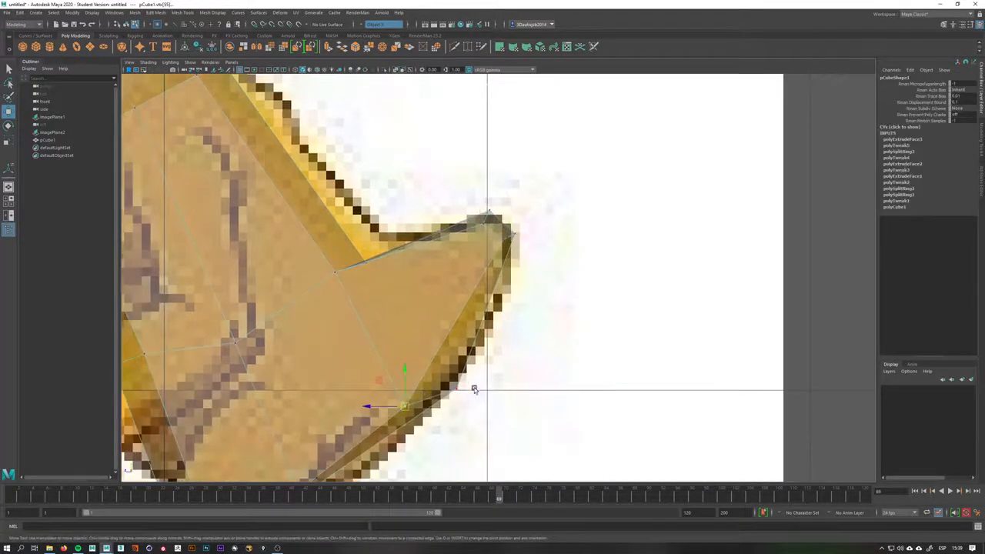
{"action": "left_click_drag", "start_coordinate": [404, 405], "coordinate": [415, 422]}
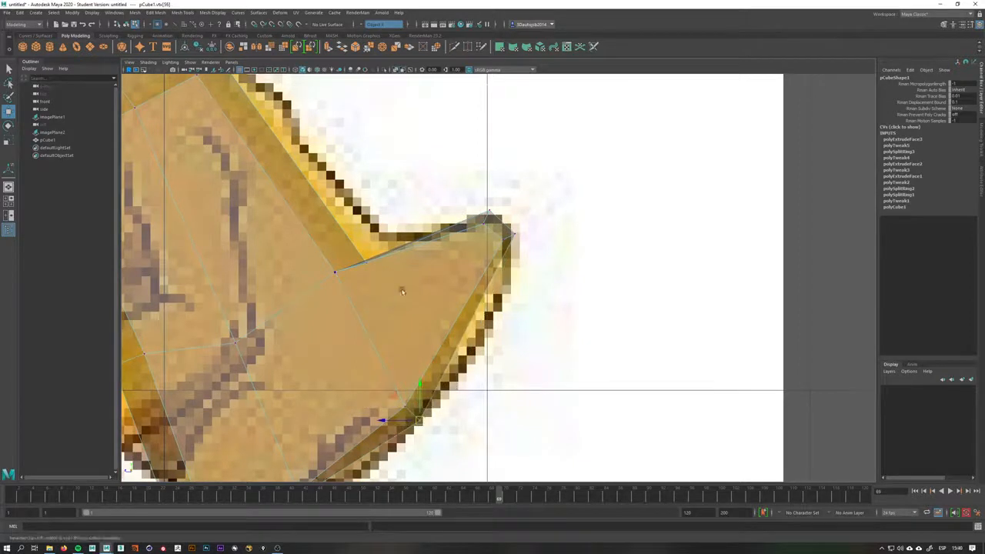
{"action": "middle_click_drag", "start_coordinate": [402, 291], "coordinate": [437, 282], "text": "alt"}
{"action": "mouse_move", "coordinate": [419, 287]}
{"action": "left_mouse_down"}
{"action": "mouse_move", "coordinate": [411, 267]}
{"action": "mouse_move", "coordinate": [426, 260]}
{"action": "mouse_move", "coordinate": [376, 310]}
{"action": "mouse_move", "coordinate": [400, 290]}
{"action": "left_mouse_up"}
{"action": "middle_click_drag", "start_coordinate": [577, 241], "coordinate": [653, 178], "text": "alt"}
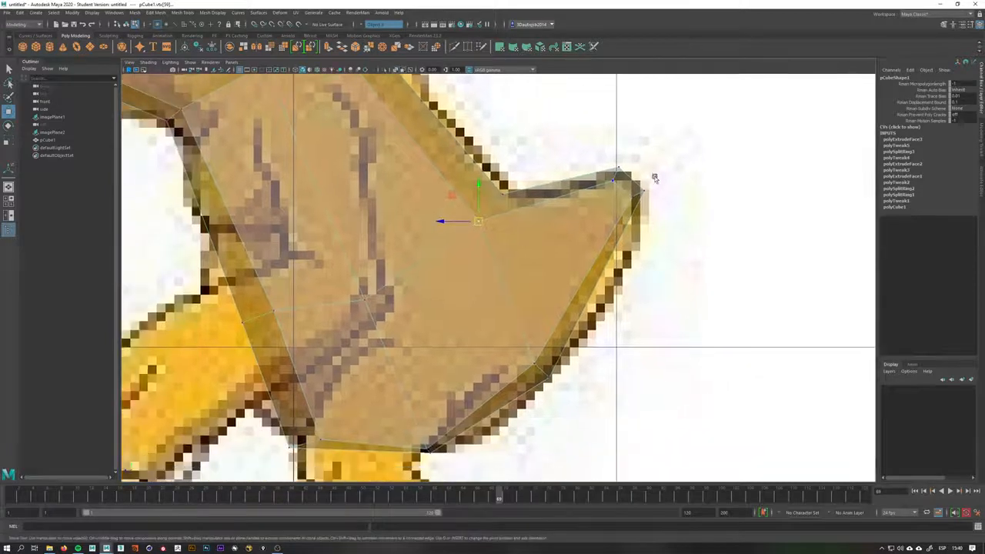
{"action": "middle_click_drag", "start_coordinate": [571, 262], "coordinate": [577, 253], "text": "alt"}
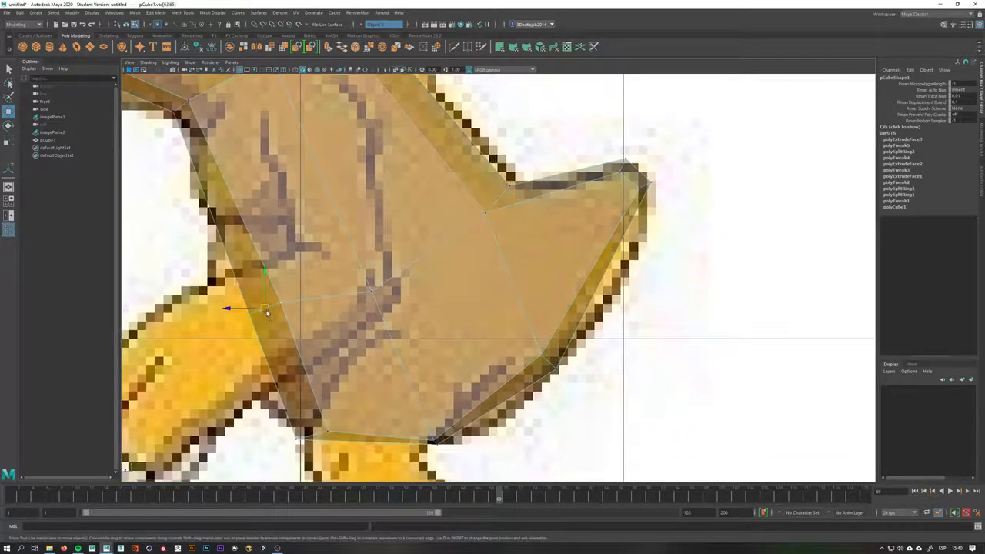
{"action": "left_click_drag", "start_coordinate": [267, 313], "coordinate": [244, 345]}
{"action": "middle_click_drag", "start_coordinate": [411, 274], "coordinate": [434, 318], "text": "alt"}
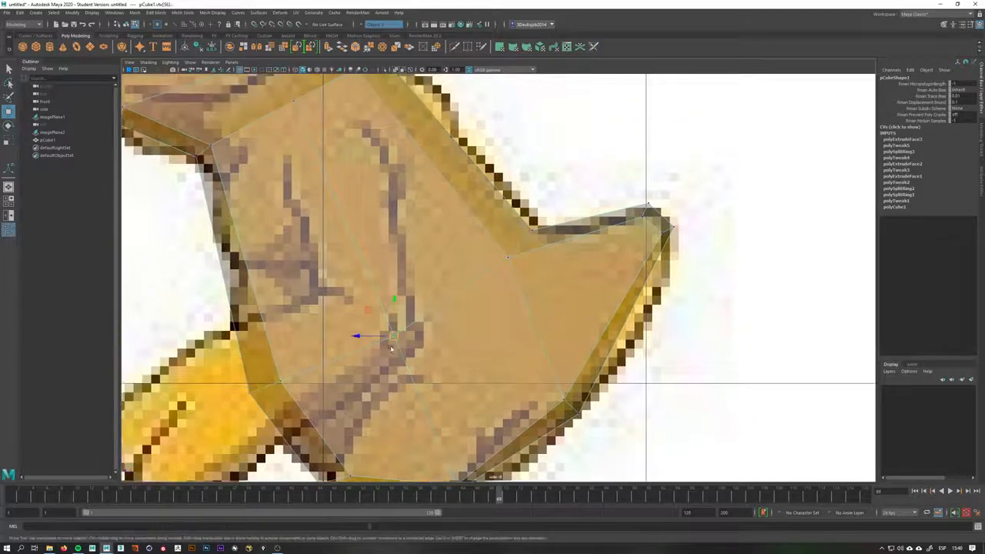
Raise the bottom vertex where the tail meets the leg, then return to object mode
{"action": "scroll", "coordinate": [390, 348], "scroll_direction": "down", "scroll_amount": 5}
{"action": "scroll", "coordinate": [545, 241], "scroll_direction": "up", "scroll_amount": 2}
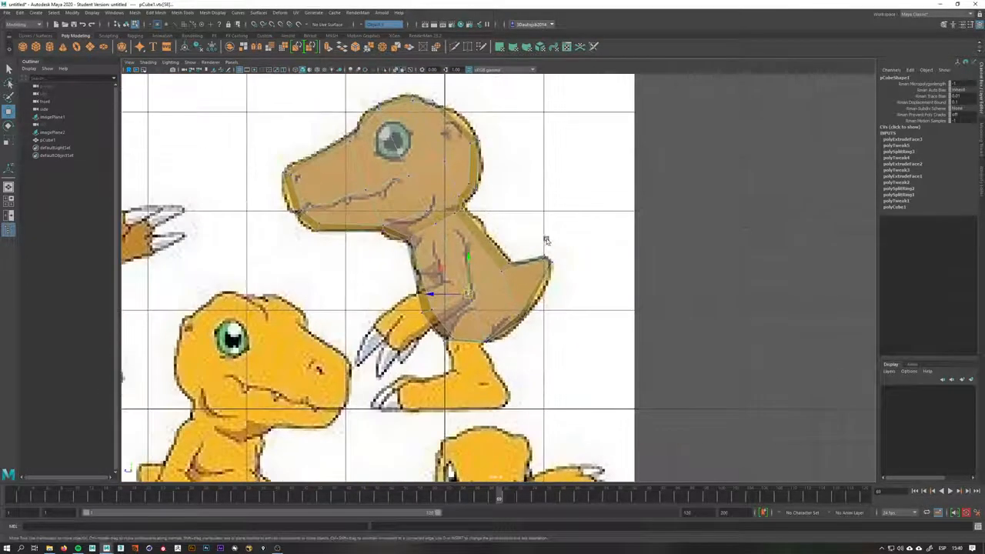
{"action": "scroll", "coordinate": [501, 275], "scroll_direction": "up", "scroll_amount": 3}
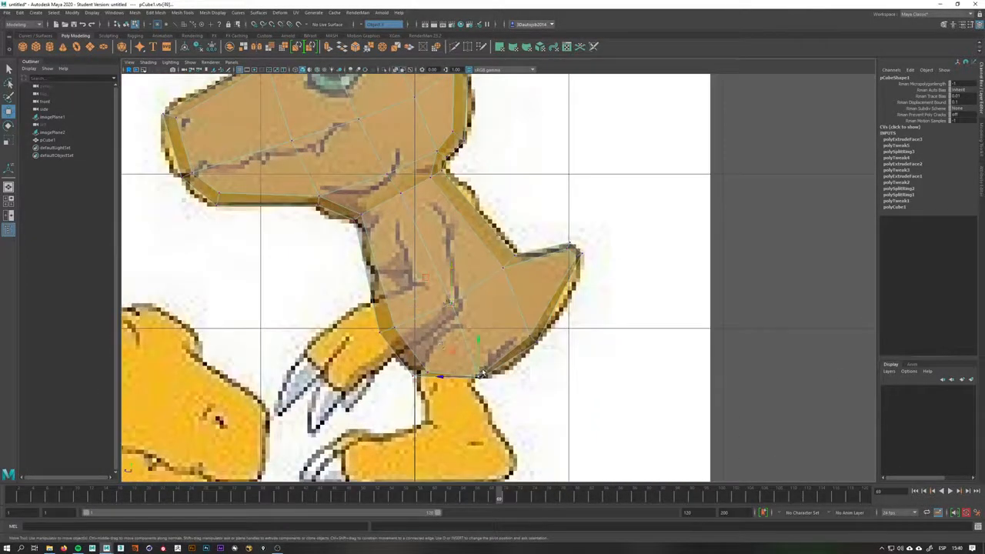
{"action": "left_click_drag", "start_coordinate": [482, 375], "coordinate": [481, 365]}
{"action": "scroll", "coordinate": [481, 363], "scroll_direction": "down", "scroll_amount": 3}
{"action": "scroll", "coordinate": [362, 264], "scroll_direction": "up", "scroll_amount": 6}
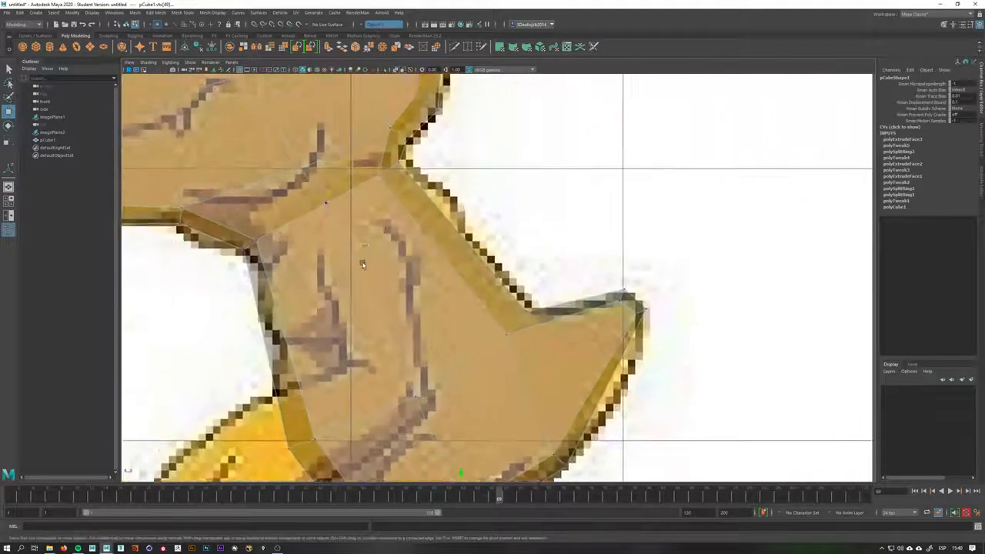
{"action": "right_click", "coordinate": [493, 221]}
{"action": "right_click_drag", "start_coordinate": [496, 222], "coordinate": [528, 210]}
{"action": "scroll", "coordinate": [526, 261], "scroll_direction": "down", "scroll_amount": 7}
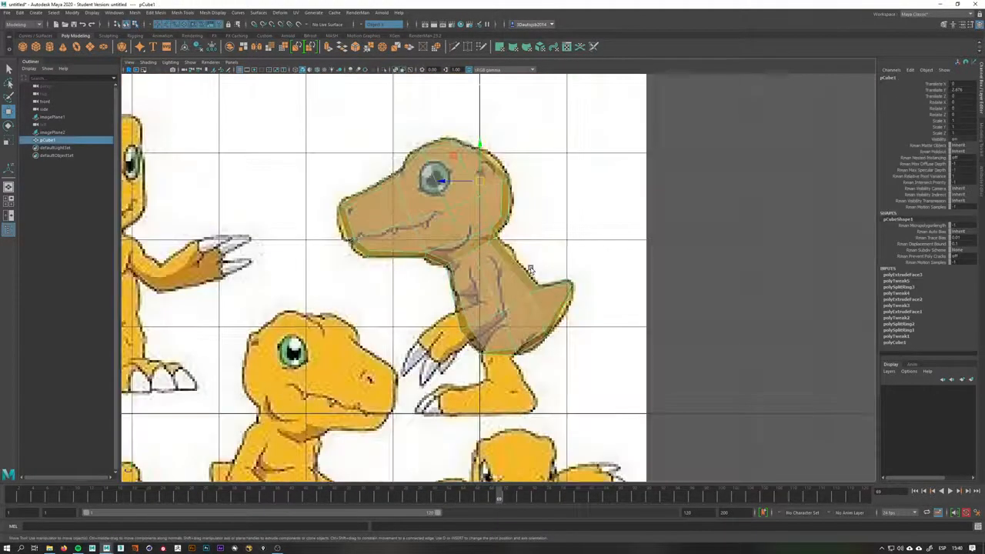
Inspect the torso and tail mesh in the perspective view
{"action": "key", "text": "space"}
{"action": "left_click_drag", "start_coordinate": [529, 267], "coordinate": [369, 69]}
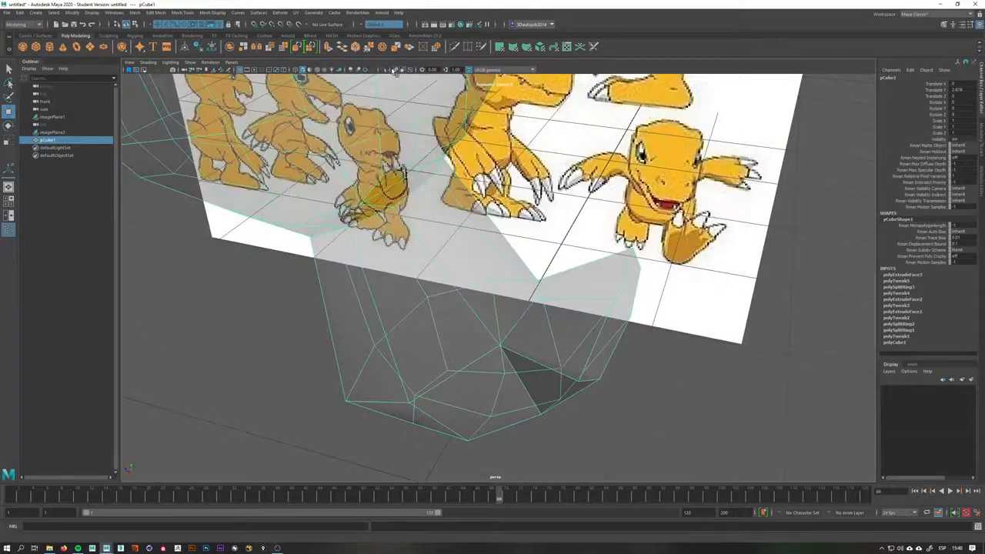
{"action": "left_click", "coordinate": [394, 69]}
{"action": "mouse_move", "coordinate": [477, 254]}
{"action": "left_mouse_down", "text": "alt"}
{"action": "mouse_move", "coordinate": [505, 268]}
{"action": "mouse_move", "coordinate": [518, 326]}
{"action": "mouse_move", "coordinate": [451, 346]}
{"action": "mouse_move", "coordinate": [548, 316]}
{"action": "mouse_move", "coordinate": [585, 362]}
{"action": "mouse_move", "coordinate": [524, 338]}
{"action": "mouse_move", "coordinate": [613, 291]}
{"action": "mouse_move", "coordinate": [557, 267]}
{"action": "left_mouse_up", "text": "alt"}
{"action": "key", "text": "space"}
{"action": "key", "text": "space"}
{"action": "left_click_drag", "start_coordinate": [559, 274], "coordinate": [503, 288], "text": "alt"}
{"action": "right_click_drag", "start_coordinate": [478, 278], "coordinate": [429, 278]}
{"action": "left_click_drag", "start_coordinate": [473, 281], "coordinate": [390, 363]}
{"action": "left_click_drag", "start_coordinate": [462, 298], "coordinate": [467, 262], "text": "alt"}
{"action": "left_click_drag", "start_coordinate": [425, 297], "coordinate": [483, 286]}
{"action": "key", "text": "q"}
{"action": "key", "text": "w"}
Select the tail tip vertices in the perspective view and pull them inward to taper the tail
{"action": "left_click_drag", "start_coordinate": [541, 288], "coordinate": [873, 203], "text": "alt"}
{"action": "key", "text": "f"}
{"action": "scroll", "coordinate": [579, 308], "scroll_direction": "down", "scroll_amount": 6}
{"action": "scroll", "coordinate": [504, 258], "scroll_direction": "up", "scroll_amount": 3}
{"action": "left_click_drag", "start_coordinate": [504, 259], "coordinate": [642, 262], "text": "alt"}
{"action": "scroll", "coordinate": [512, 301], "scroll_direction": "down", "scroll_amount": 4}
{"action": "left_click_drag", "start_coordinate": [512, 301], "coordinate": [547, 341], "text": "alt"}
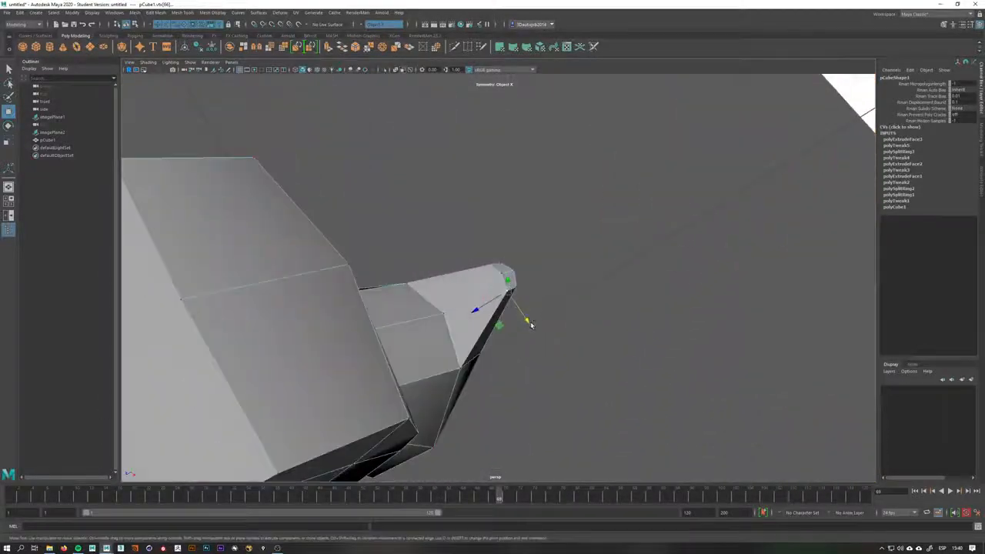
{"action": "left_click", "coordinate": [519, 289]}
{"action": "left_click_drag", "start_coordinate": [529, 304], "coordinate": [527, 299]}
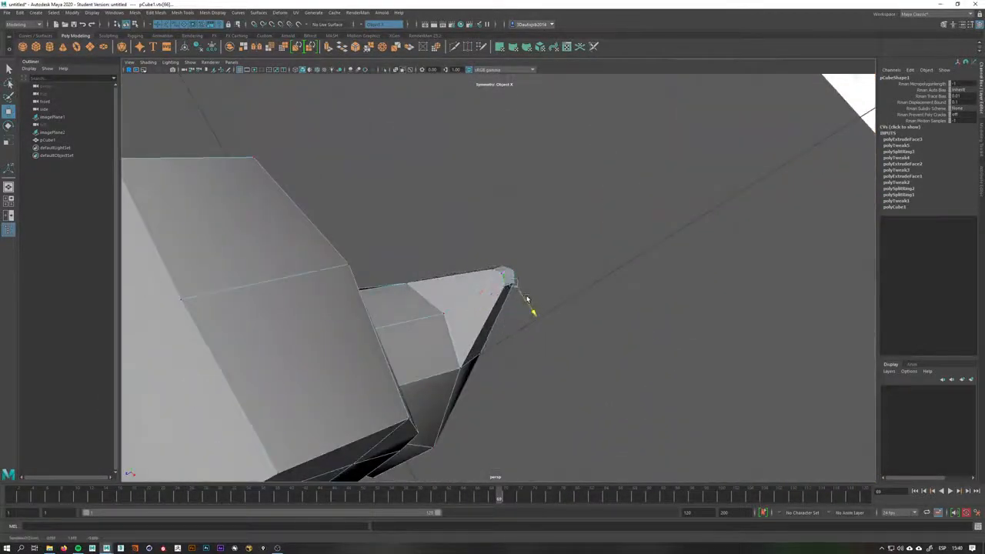
{"action": "left_click", "coordinate": [480, 354]}
{"action": "key", "text": "q"}
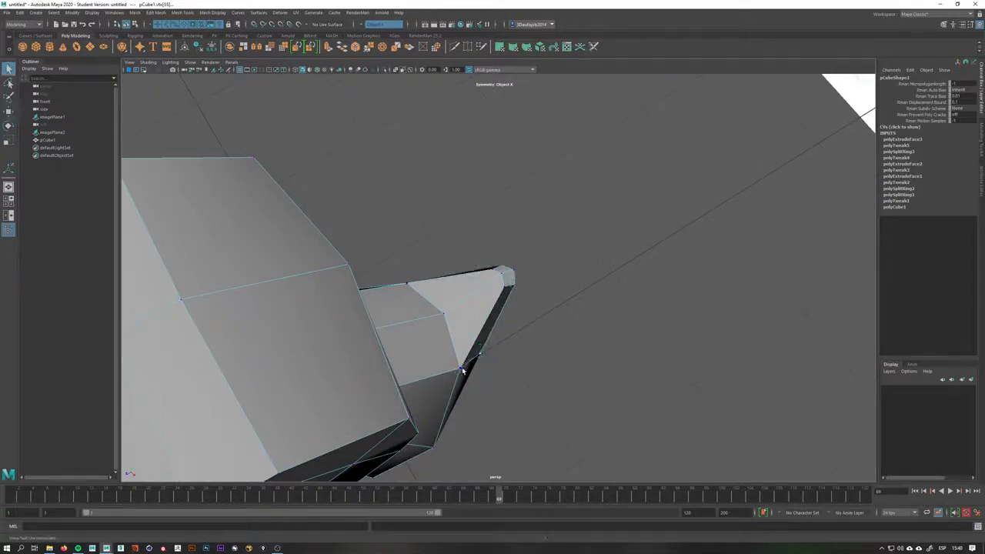
{"action": "key", "text": "w"}
{"action": "left_click_drag", "start_coordinate": [482, 382], "coordinate": [523, 326]}
Insert an edge loop across the torso and tail in the side view with X-ray on
{"action": "key", "text": "space"}
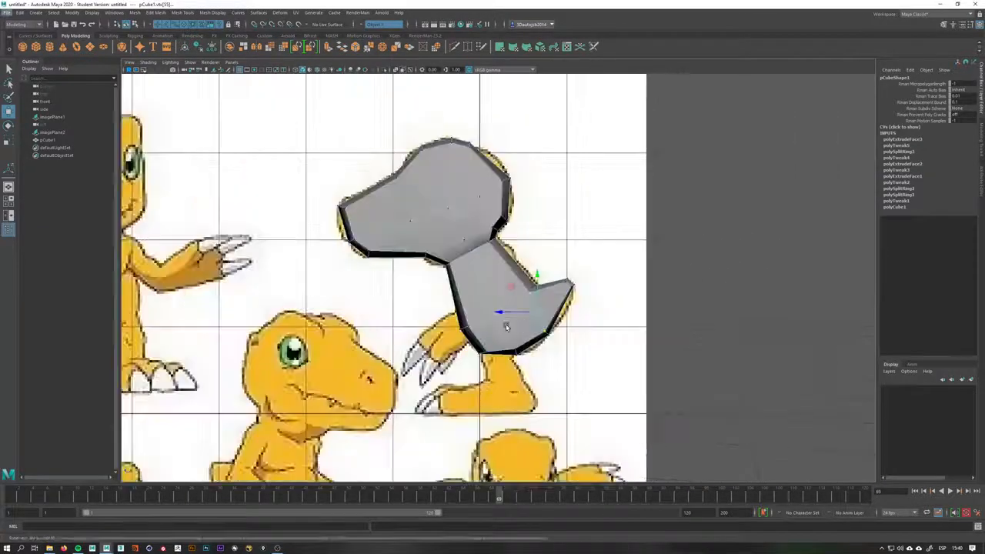
{"action": "scroll", "coordinate": [506, 327], "scroll_direction": "up", "scroll_amount": 4}
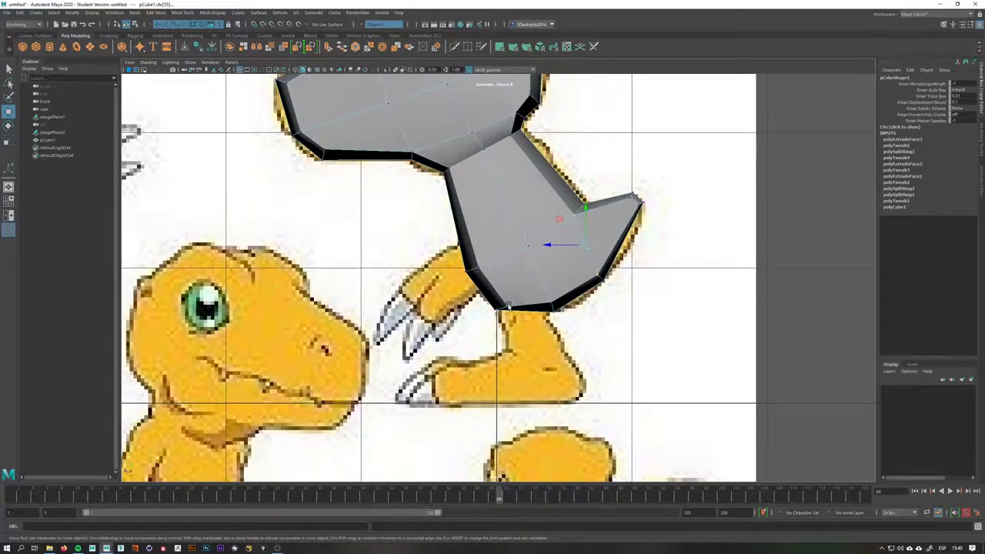
{"action": "left_click", "coordinate": [508, 309]}
{"action": "left_click", "coordinate": [398, 70]}
{"action": "middle_click_drag", "start_coordinate": [440, 201], "coordinate": [425, 258], "text": "alt"}
{"action": "left_click", "coordinate": [523, 258]}
{"action": "right_click_drag", "start_coordinate": [555, 262], "coordinate": [750, 267], "text": "alt"}
{"action": "mouse_move", "coordinate": [556, 269]}
{"action": "middle_mouse_down", "text": "alt"}
{"action": "mouse_move", "coordinate": [570, 372]}
{"action": "mouse_move", "coordinate": [670, 376]}
{"action": "mouse_move", "coordinate": [655, 416]}
{"action": "mouse_move", "coordinate": [605, 360]}
{"action": "mouse_move", "coordinate": [568, 206]}
{"action": "middle_mouse_up", "text": "alt"}
{"action": "right_click_drag", "start_coordinate": [560, 251], "coordinate": [534, 235], "text": "shift"}
{"action": "left_click", "coordinate": [527, 245]}
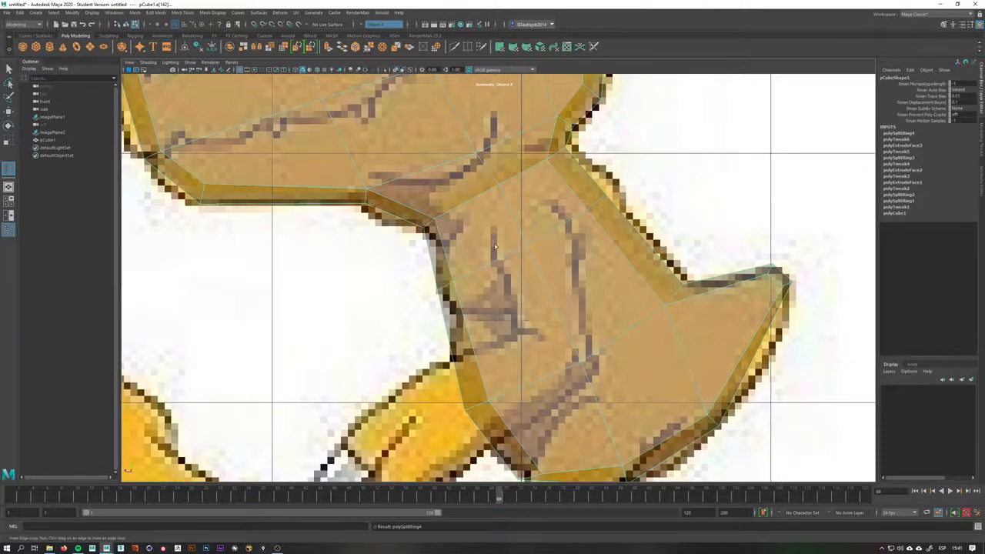
Insert two more edge loops across the upper torso near the neck
{"action": "scroll", "coordinate": [542, 238], "scroll_direction": "up", "scroll_amount": 3}
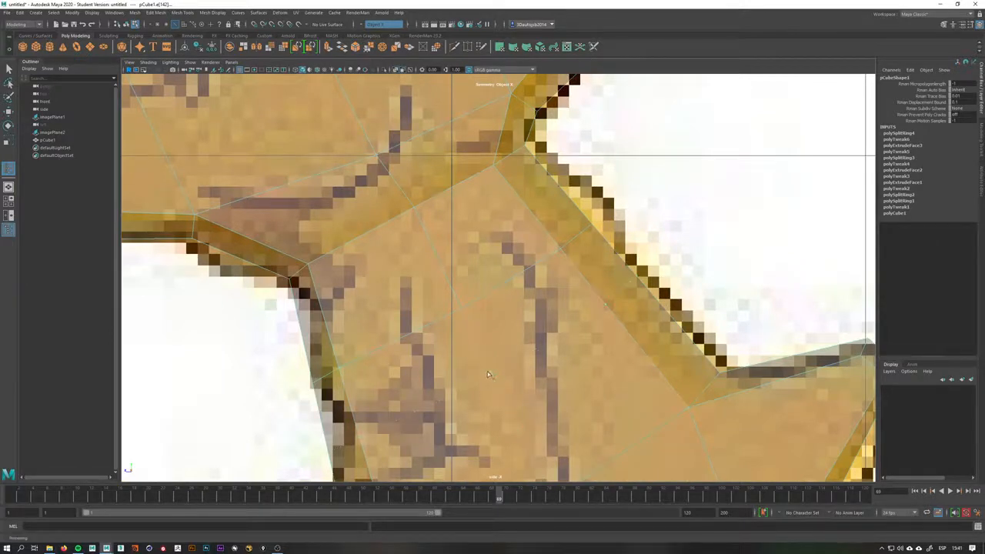
{"action": "left_click", "coordinate": [497, 372]}
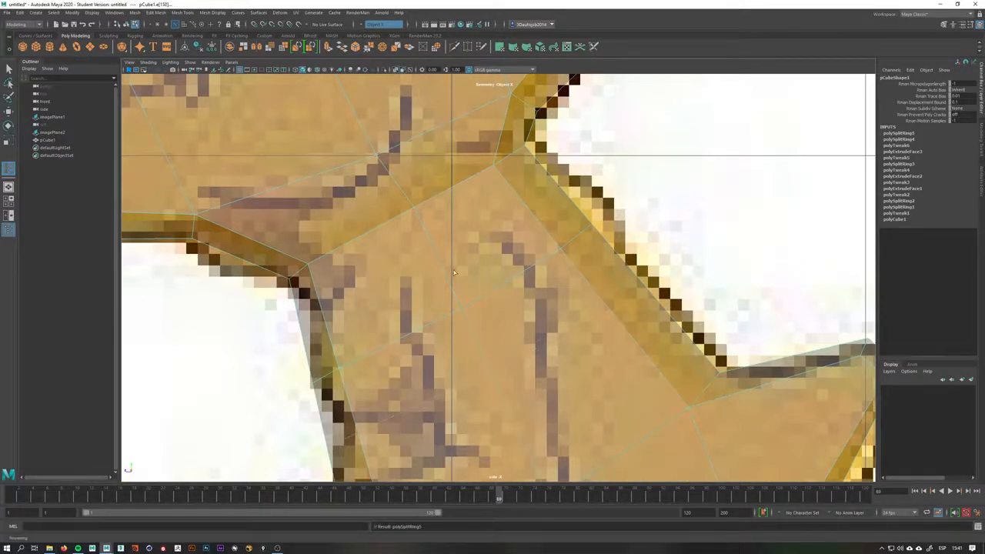
{"action": "left_click", "coordinate": [435, 256]}
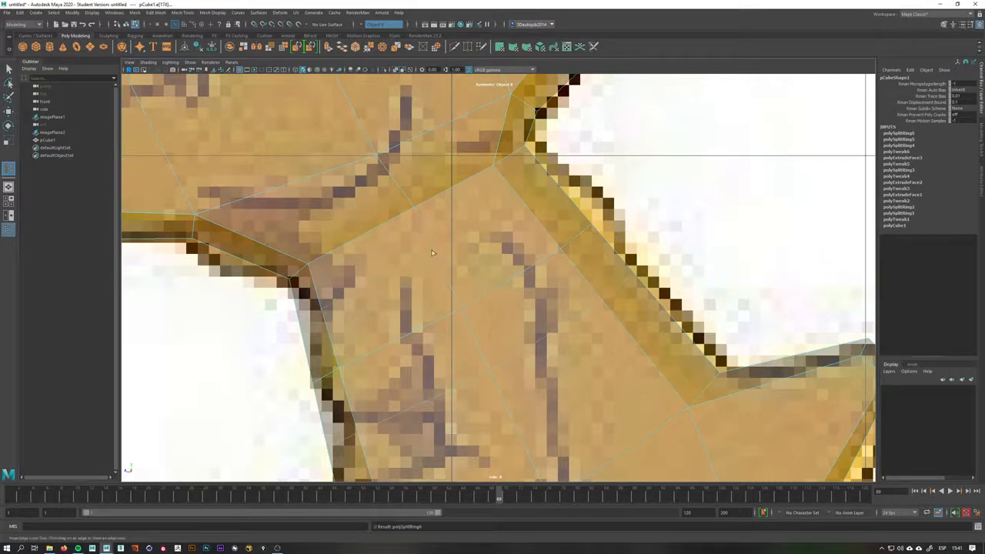
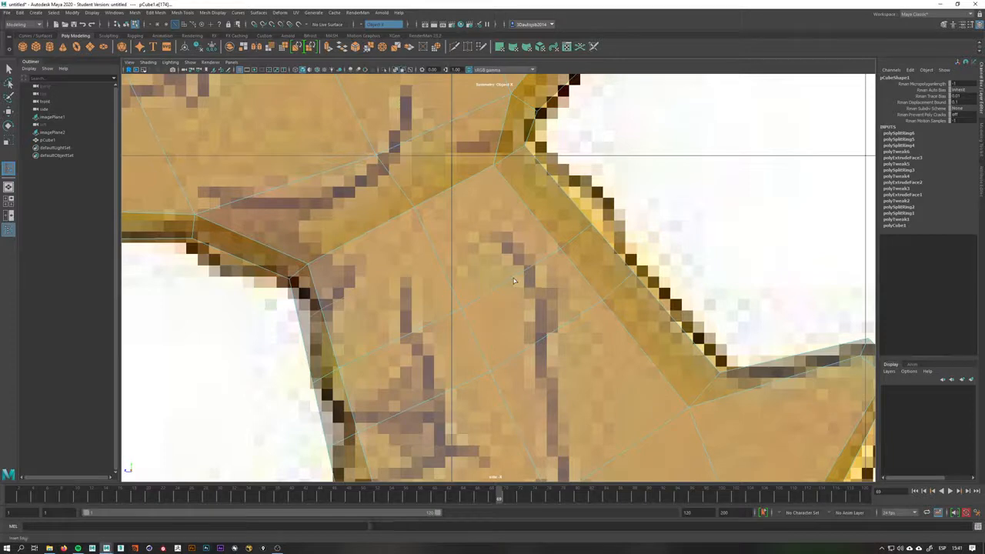
Cut a new edge across the side of the upper torso near the shoulder in the side view
{"action": "left_click", "coordinate": [443, 325]}
{"action": "left_click", "coordinate": [410, 337]}
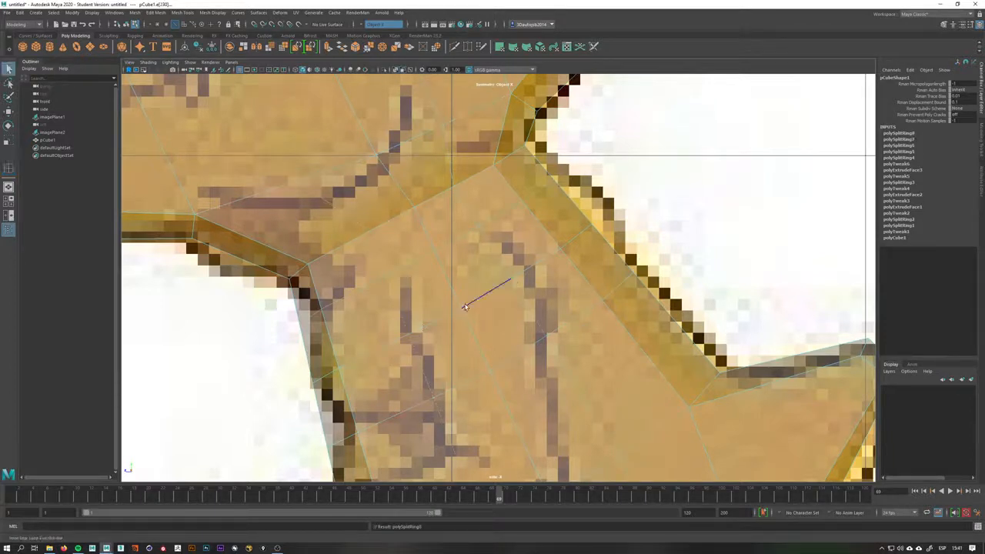
{"action": "right_click_drag", "start_coordinate": [454, 310], "coordinate": [427, 305]}
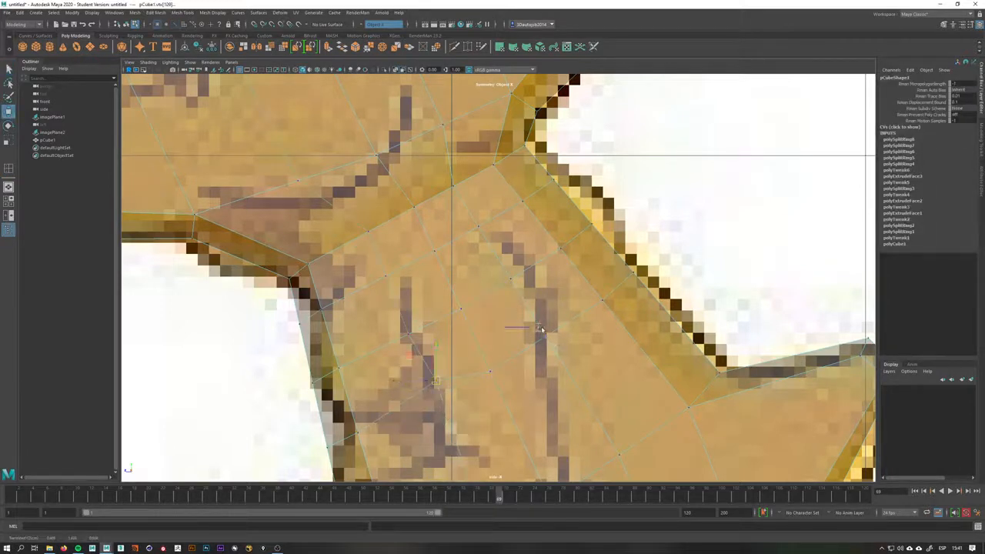
Reposition the shoulder-area vertices in the side view and select the shoulder face
{"action": "left_click", "coordinate": [480, 231]}
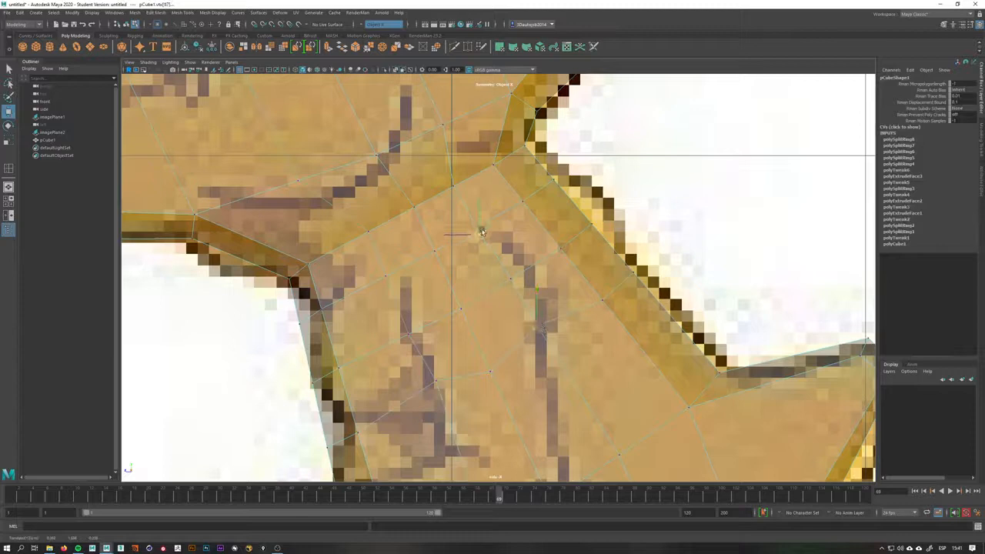
{"action": "left_click", "coordinate": [385, 286]}
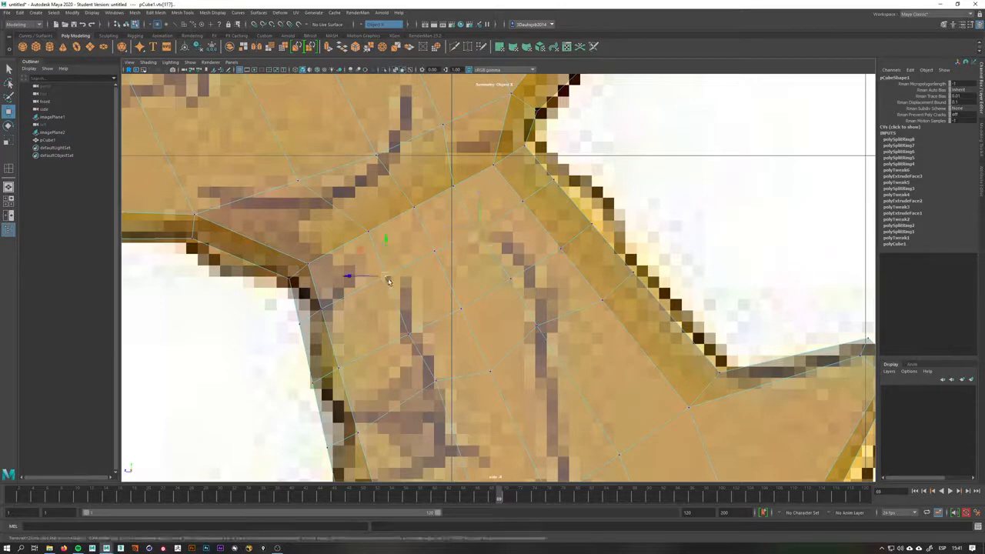
{"action": "left_click", "coordinate": [513, 280]}
{"action": "left_click", "coordinate": [537, 326]}
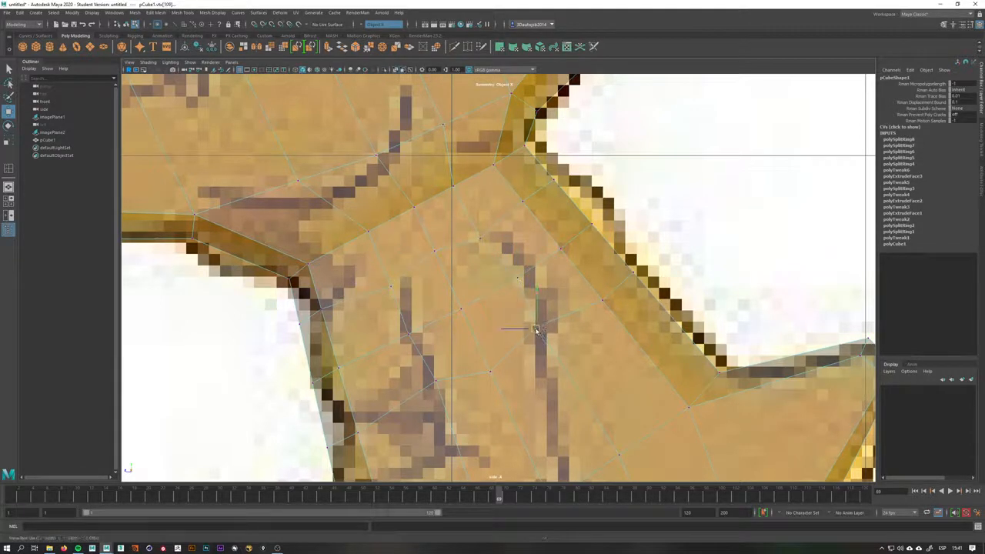
{"action": "right_click_drag", "start_coordinate": [481, 297], "coordinate": [451, 291]}
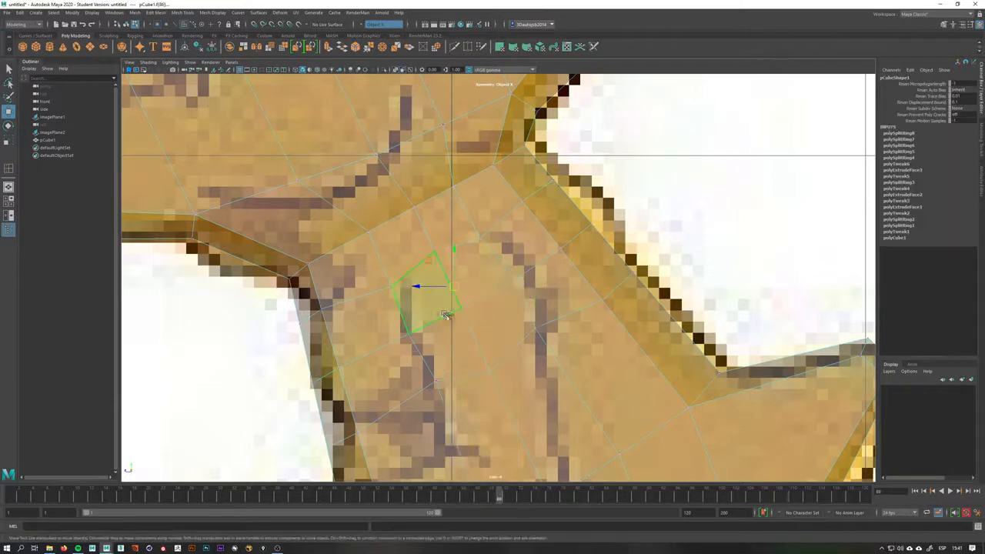
Extrude the shoulder faces sideways out of the torso in the front view to start the arms
{"action": "left_click", "coordinate": [486, 324]}
{"action": "key", "text": "space"}
{"action": "left_click_drag", "start_coordinate": [486, 324], "coordinate": [487, 346]}
{"action": "middle_click_drag", "start_coordinate": [523, 314], "coordinate": [508, 458], "text": "alt"}
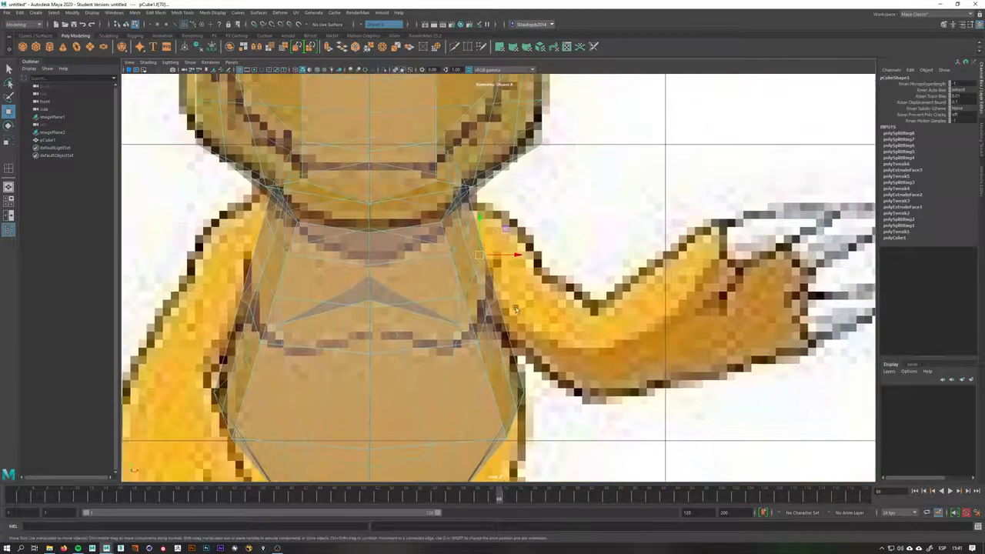
{"action": "scroll", "coordinate": [502, 256], "scroll_direction": "up", "scroll_amount": 2}
{"action": "key", "text": "ctrl+e"}
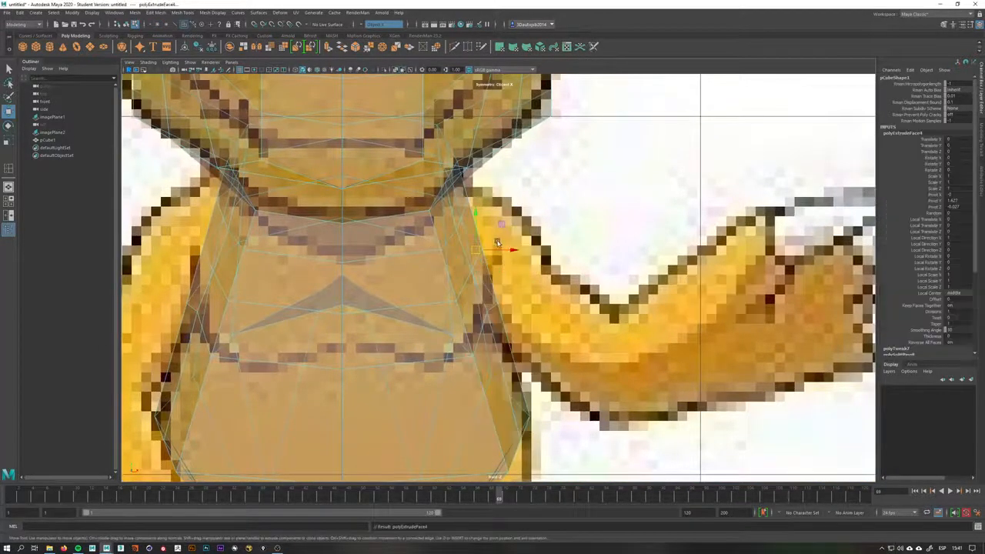
{"action": "left_click_drag", "start_coordinate": [499, 254], "coordinate": [543, 256]}
{"action": "key", "text": "ctrl+z"}
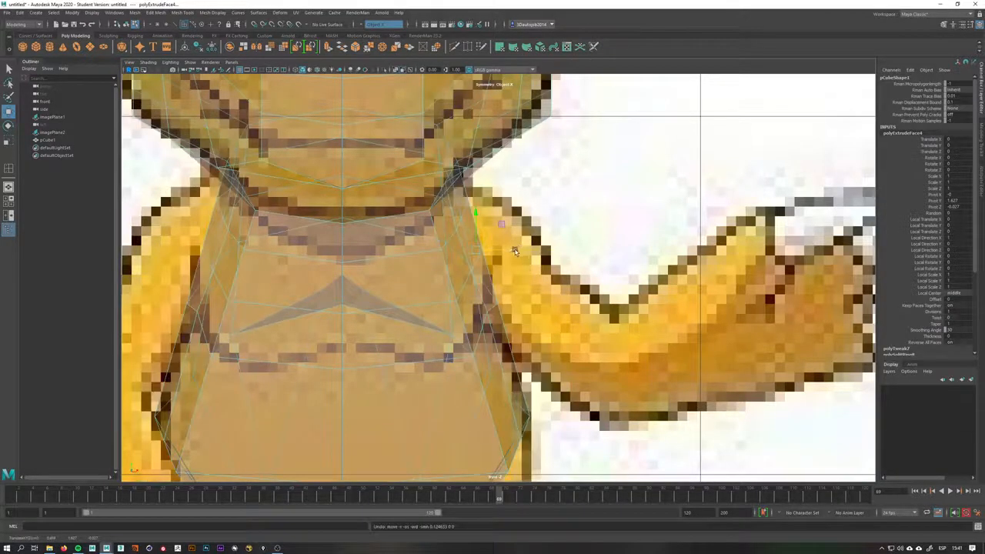
{"action": "right_click_drag", "start_coordinate": [515, 252], "coordinate": [525, 277], "text": "shift"}
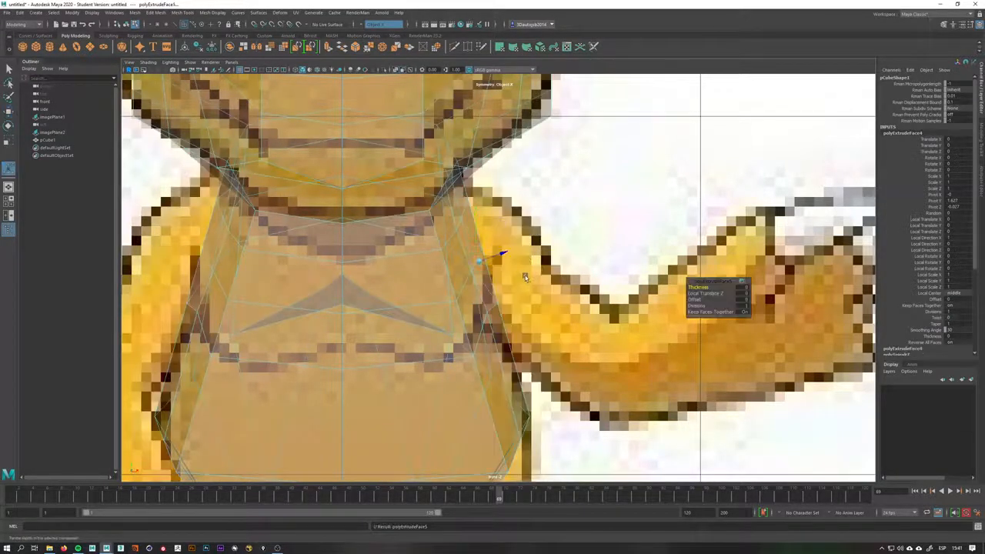
{"action": "mouse_move", "coordinate": [498, 258]}
{"action": "left_mouse_down"}
{"action": "mouse_move", "coordinate": [730, 243]}
{"action": "mouse_move", "coordinate": [567, 241]}
{"action": "mouse_move", "coordinate": [624, 243]}
{"action": "mouse_move", "coordinate": [500, 259]}
{"action": "mouse_move", "coordinate": [611, 260]}
{"action": "mouse_move", "coordinate": [590, 264]}
{"action": "mouse_move", "coordinate": [589, 225]}
{"action": "left_mouse_up"}
Turn off X-ray shading in the front view and nudge the arm faces
{"action": "key", "text": "space"}
{"action": "mouse_move", "coordinate": [585, 223]}
{"action": "left_mouse_down", "text": "alt"}
{"action": "mouse_move", "coordinate": [512, 189]}
{"action": "mouse_move", "coordinate": [419, 101]}
{"action": "mouse_move", "coordinate": [501, 220]}
{"action": "mouse_move", "coordinate": [505, 274]}
{"action": "left_mouse_up", "text": "alt"}
{"action": "left_click", "coordinate": [396, 70]}
{"action": "key", "text": "space"}
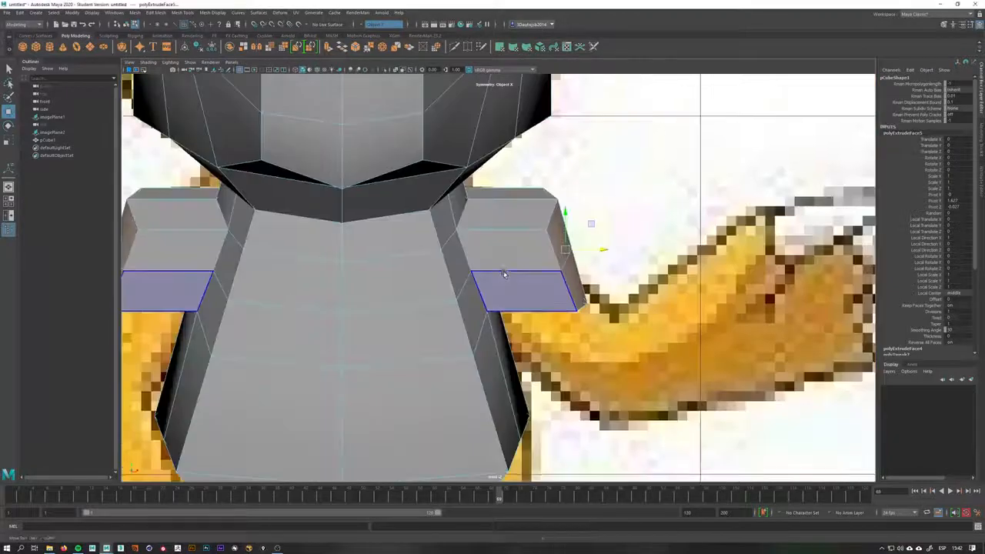
{"action": "middle_click_drag", "start_coordinate": [504, 274], "coordinate": [479, 249], "text": "alt"}
Pull the arm end faces outward to lengthen the arms toward the reference hands
{"action": "scroll", "coordinate": [530, 262], "scroll_direction": "down", "scroll_amount": 10}
{"action": "scroll", "coordinate": [525, 271], "scroll_direction": "up", "scroll_amount": 3}
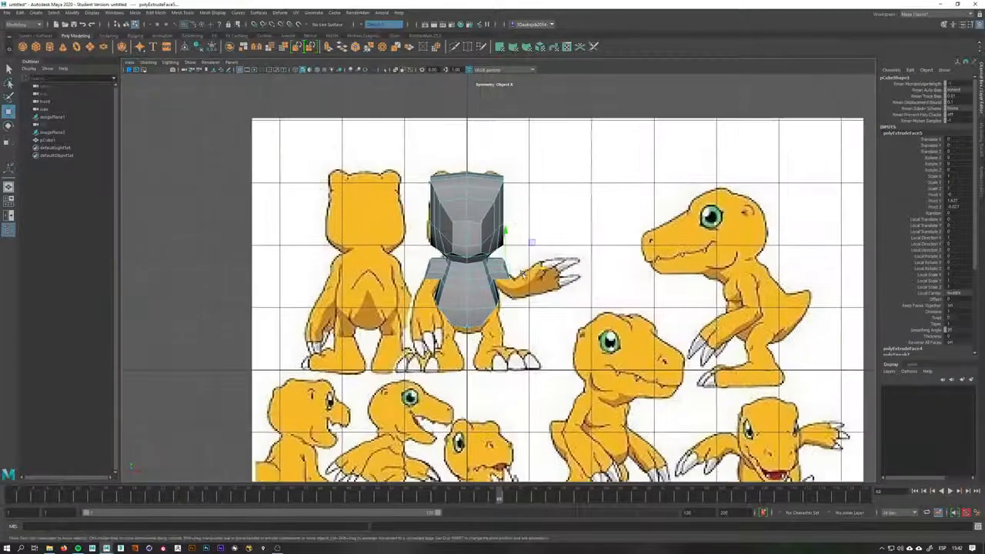
{"action": "scroll", "coordinate": [525, 273], "scroll_direction": "up", "scroll_amount": 4}
{"action": "middle_click_drag", "start_coordinate": [394, 152], "coordinate": [497, 134], "text": "alt"}
{"action": "scroll", "coordinate": [529, 248], "scroll_direction": "up", "scroll_amount": 3}
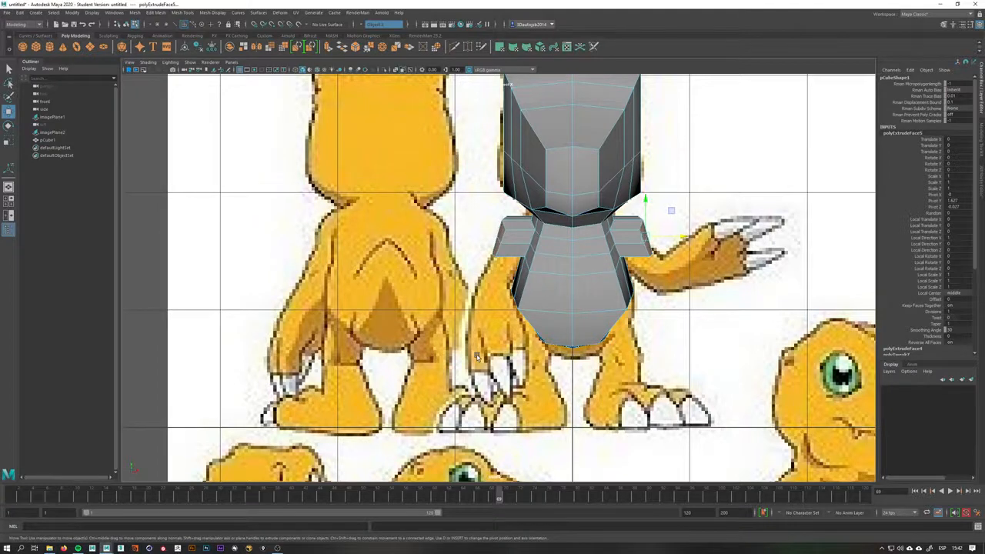
{"action": "scroll", "coordinate": [477, 356], "scroll_direction": "up", "scroll_amount": 5}
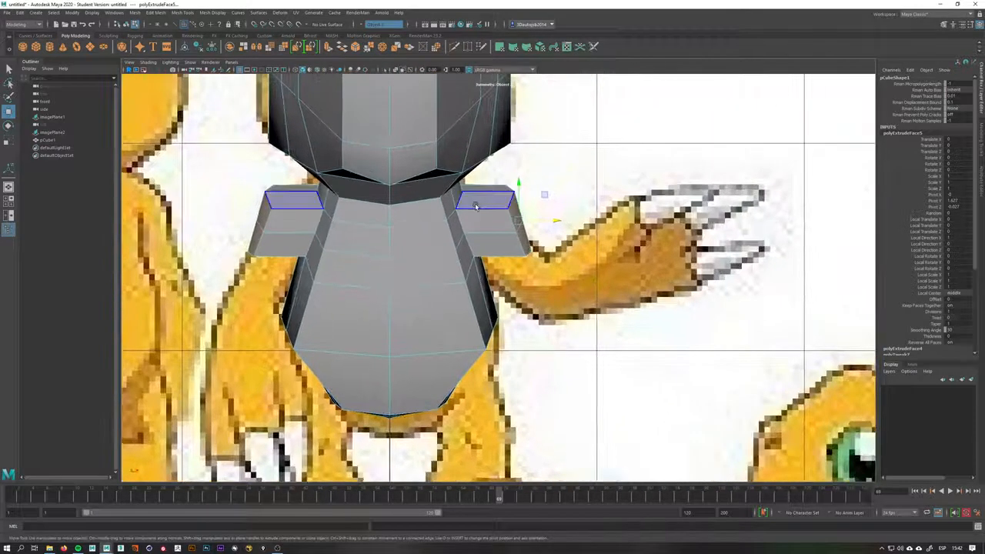
{"action": "left_click_drag", "start_coordinate": [551, 224], "coordinate": [567, 222]}
{"action": "scroll", "coordinate": [567, 223], "scroll_direction": "up", "scroll_amount": 2}
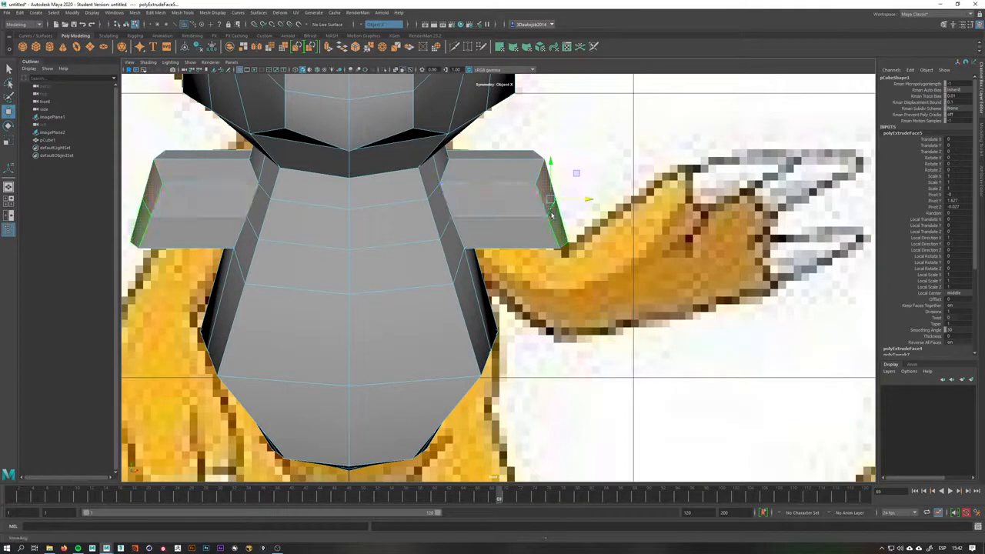
{"action": "scroll", "coordinate": [561, 208], "scroll_direction": "up", "scroll_amount": 3}
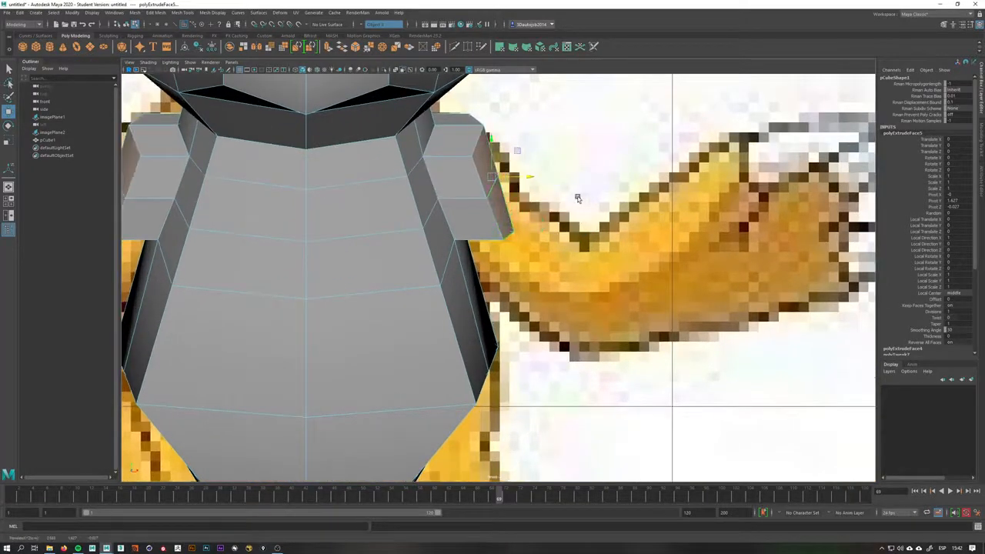
{"action": "left_click_drag", "start_coordinate": [524, 178], "coordinate": [628, 184]}
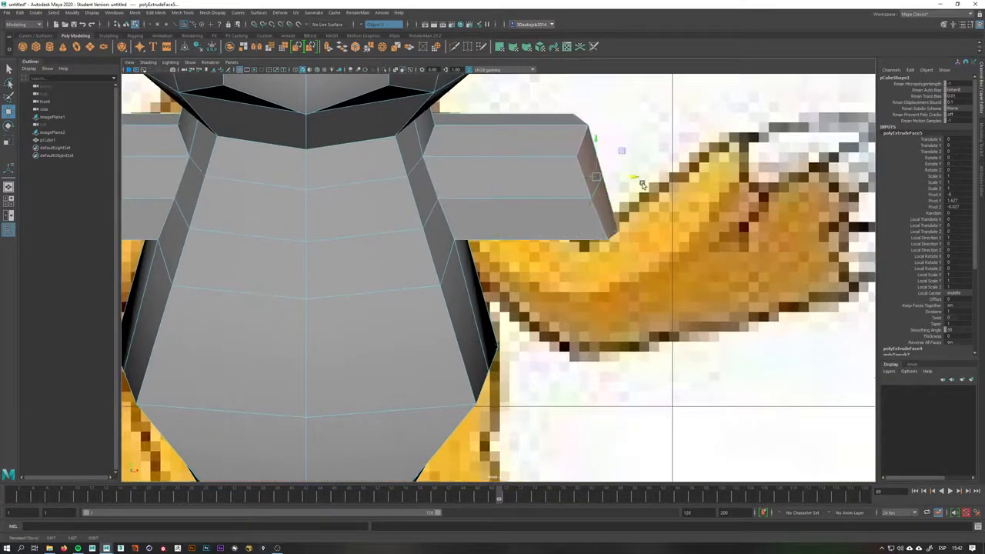
Try angling the arm faces downward along the reference arm, then undo those arm edits
{"action": "middle_click_drag", "start_coordinate": [643, 185], "coordinate": [581, 250], "text": "alt"}
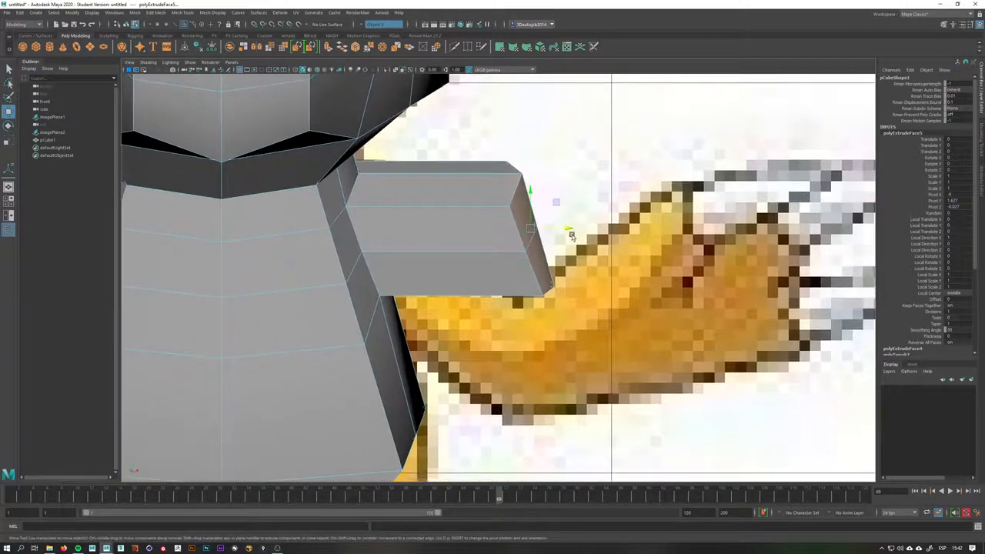
{"action": "left_click_drag", "start_coordinate": [556, 205], "coordinate": [543, 323]}
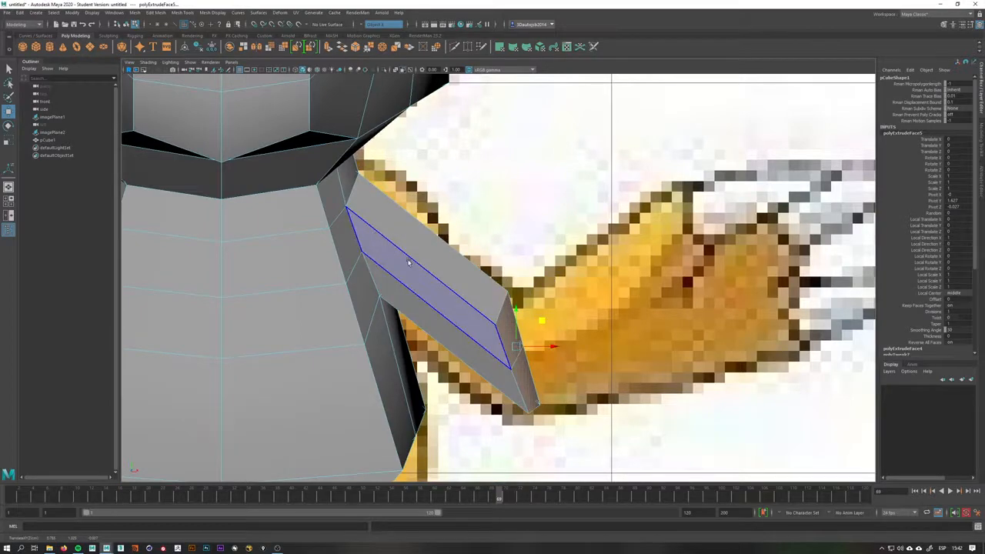
{"action": "right_click_drag", "start_coordinate": [697, 440], "coordinate": [628, 369], "text": "alt"}
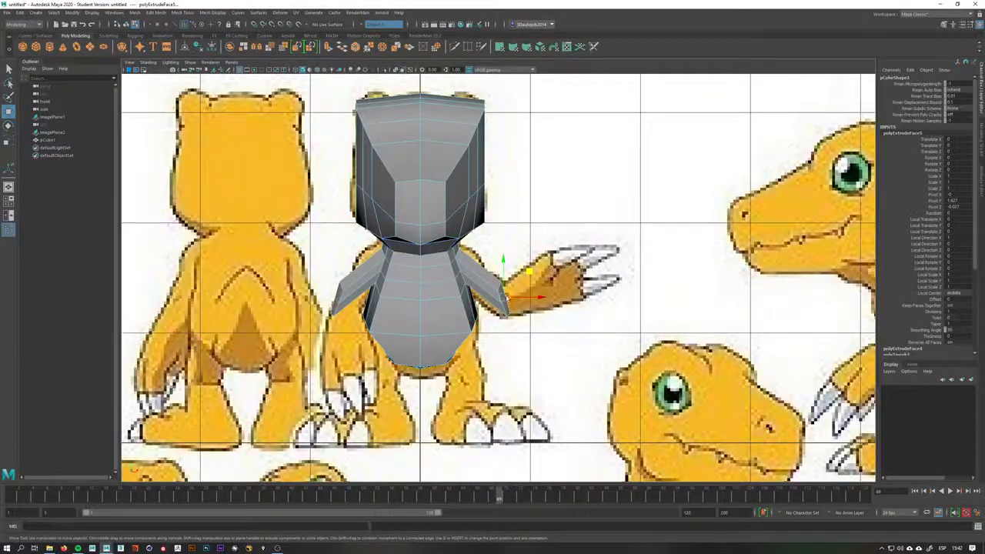
{"action": "right_click_drag", "start_coordinate": [576, 322], "coordinate": [650, 361], "text": "alt"}
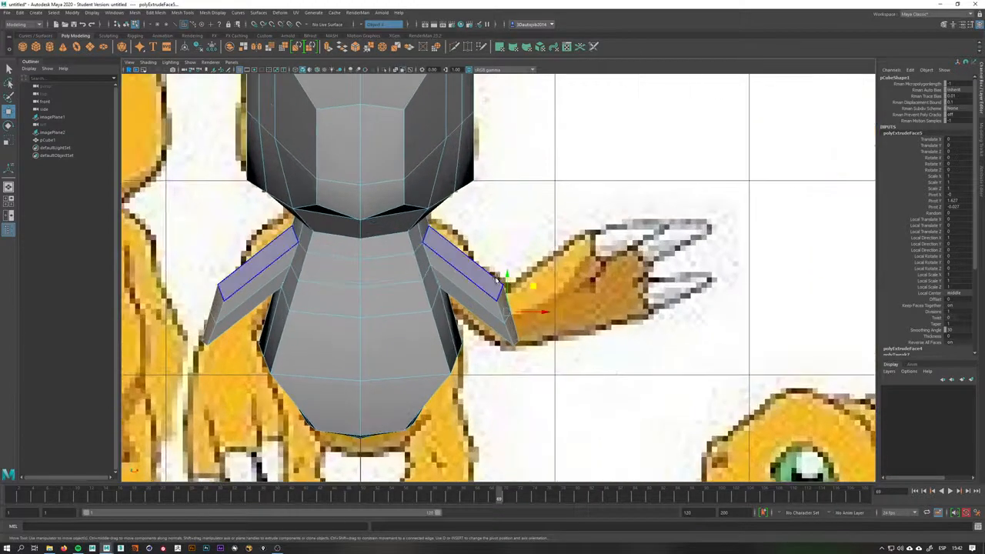
{"action": "right_click_drag", "start_coordinate": [499, 281], "coordinate": [527, 306], "text": "alt"}
{"action": "key", "text": "ctrl+z"}
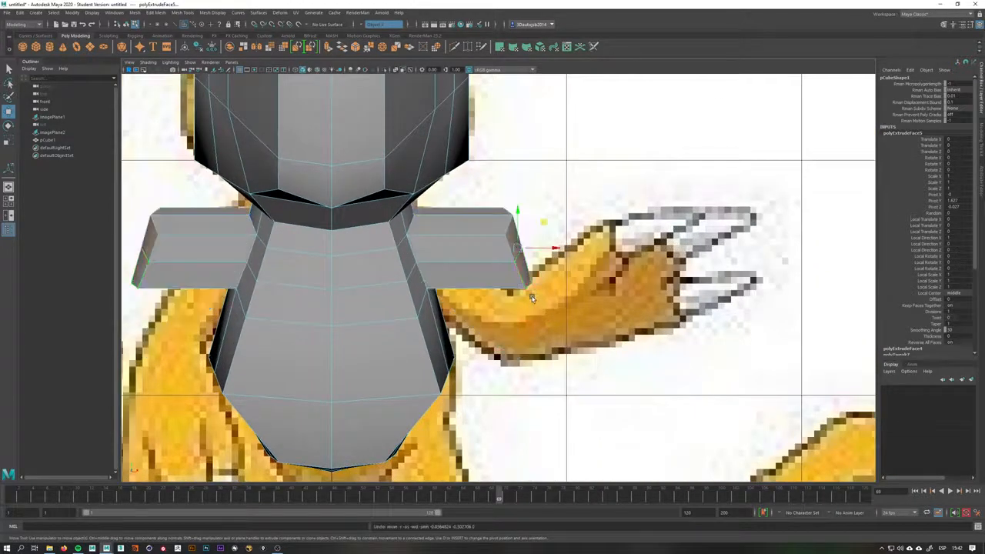
{"action": "key", "text": "ctrl+z"}
{"action": "key", "text": "ctrl+z"}
{"action": "key", "text": "ctrl+z"}
{"action": "key", "text": "ctrl+z"}
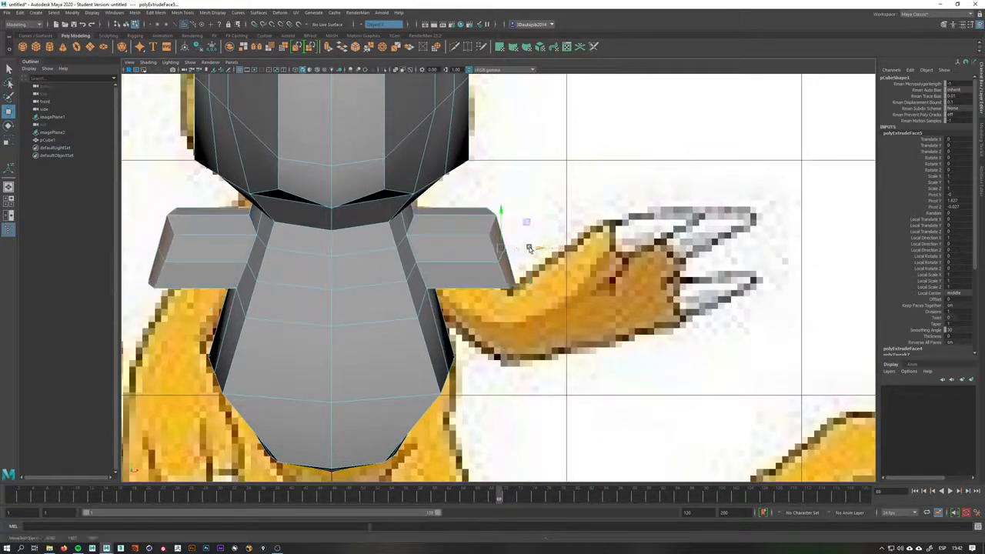
Scale the arm end faces flat so they stand vertical
{"action": "key", "text": "r"}
{"action": "left_click_drag", "start_coordinate": [535, 250], "coordinate": [502, 246]}
{"action": "key", "text": "w"}
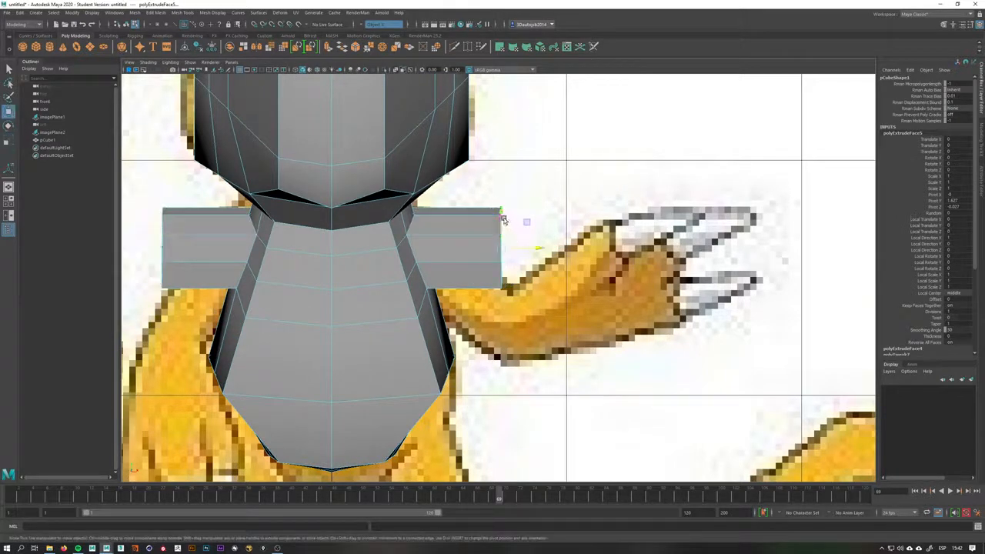
Try rotating the arm end faces downward, then undo the rotation
{"action": "left_click_drag", "start_coordinate": [500, 220], "coordinate": [507, 295]}
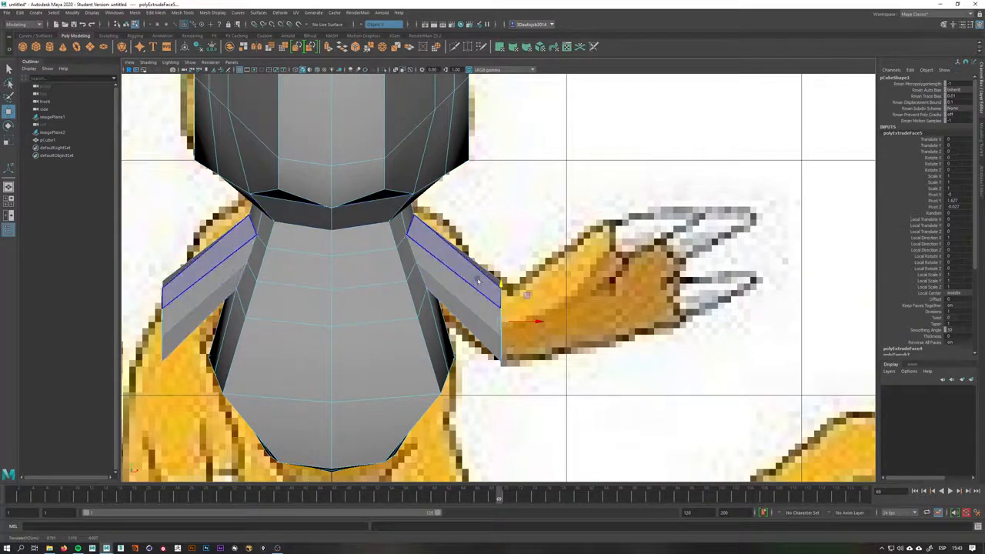
{"action": "left_click", "coordinate": [503, 286]}
{"action": "left_click_drag", "start_coordinate": [503, 286], "coordinate": [501, 286]}
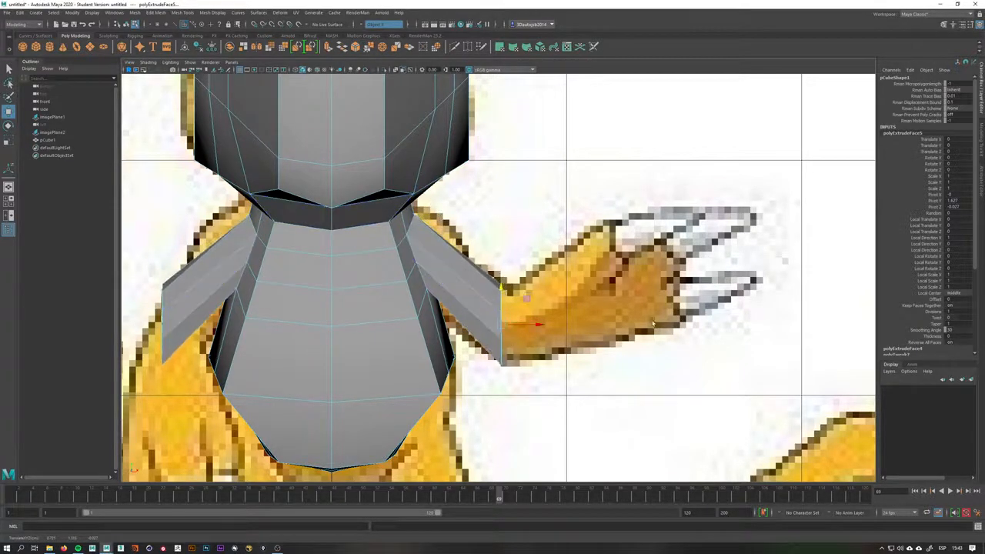
{"action": "key", "text": "ctrl+z"}
{"action": "key", "text": "ctrl+z"}
{"action": "key", "text": "ctrl+z"}
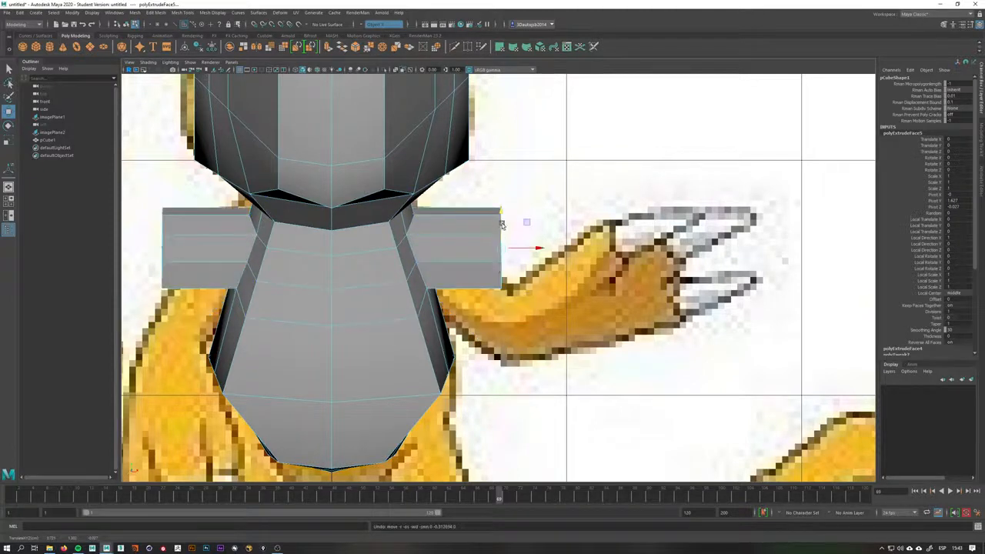
Move and rotate the arm end faces so the upper arms angle downward along the reference
{"action": "mouse_move", "coordinate": [502, 224]}
{"action": "left_mouse_down"}
{"action": "mouse_move", "coordinate": [504, 292]}
{"action": "mouse_move", "coordinate": [509, 230]}
{"action": "mouse_move", "coordinate": [519, 233]}
{"action": "mouse_move", "coordinate": [504, 214]}
{"action": "left_mouse_up"}
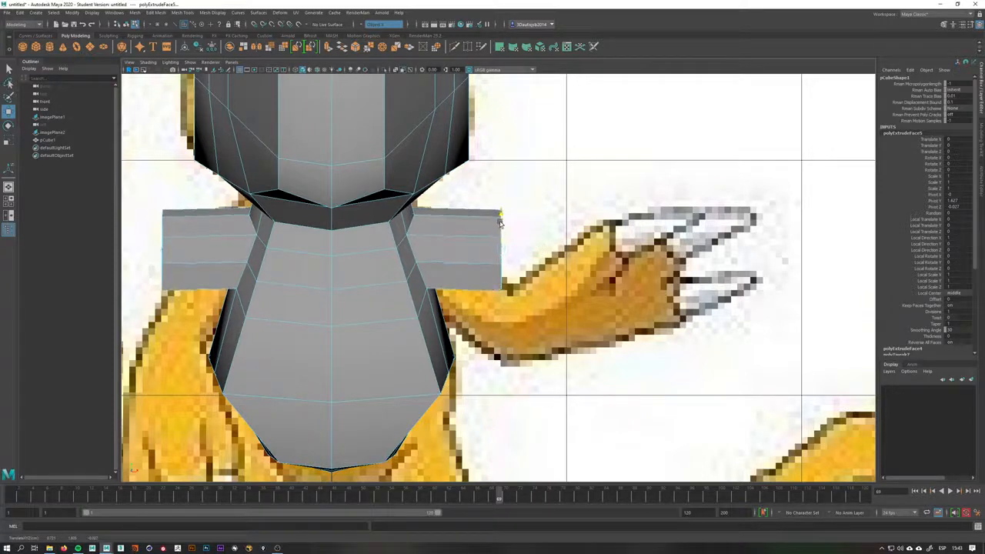
{"action": "scroll", "coordinate": [512, 255], "scroll_direction": "up", "scroll_amount": 1}
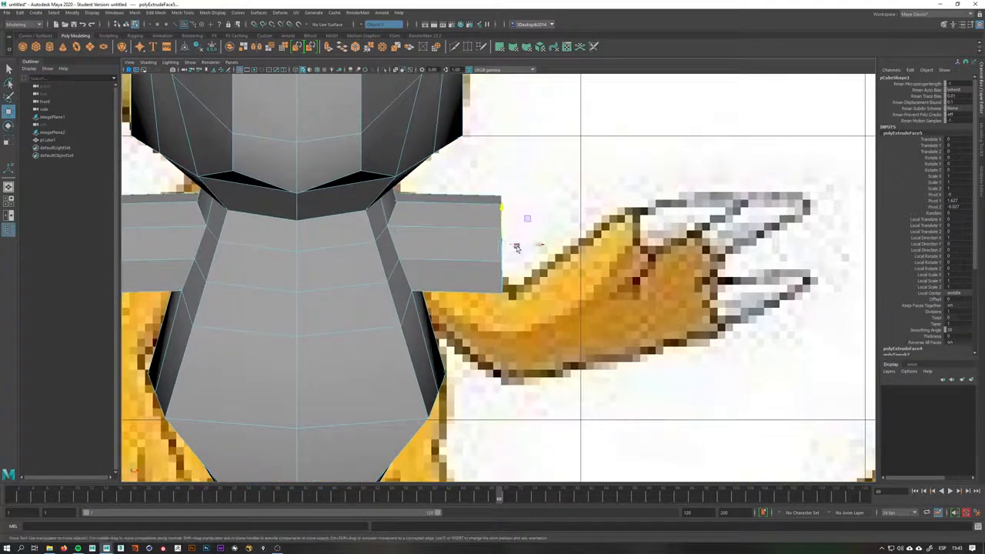
{"action": "left_click_drag", "start_coordinate": [517, 247], "coordinate": [493, 254]}
{"action": "key", "text": "space"}
{"action": "middle_click_drag", "start_coordinate": [621, 338], "coordinate": [574, 313], "text": "alt"}
{"action": "left_click_drag", "start_coordinate": [574, 312], "coordinate": [550, 306], "text": "alt"}
{"action": "key", "text": "space"}
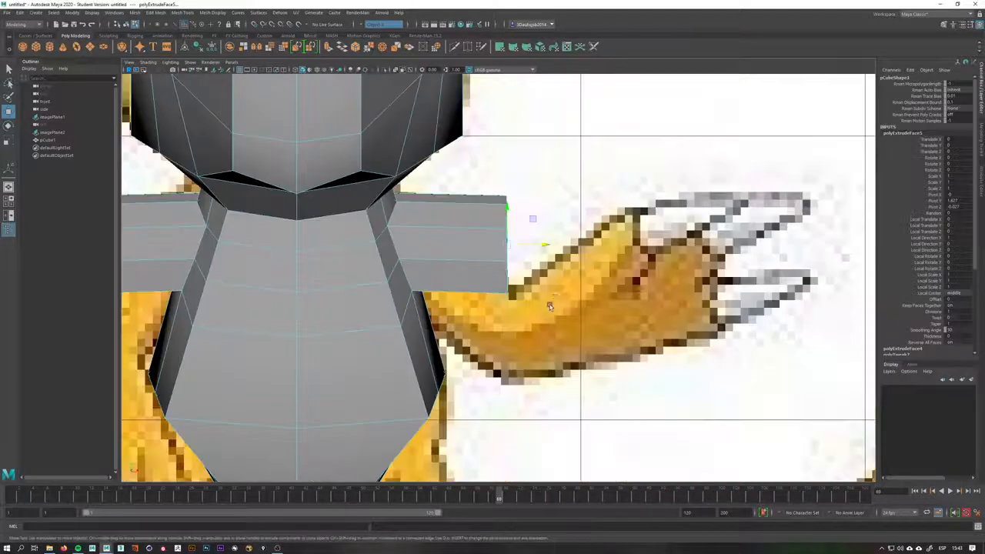
{"action": "middle_click_drag", "start_coordinate": [531, 267], "coordinate": [510, 273], "text": "alt"}
{"action": "left_click_drag", "start_coordinate": [509, 239], "coordinate": [513, 324]}
{"action": "mouse_move", "coordinate": [514, 324]}
{"action": "right_mouse_down", "text": "shift"}
{"action": "mouse_move", "coordinate": [500, 329]}
{"action": "mouse_move", "coordinate": [514, 344]}
{"action": "right_mouse_up", "text": "shift"}
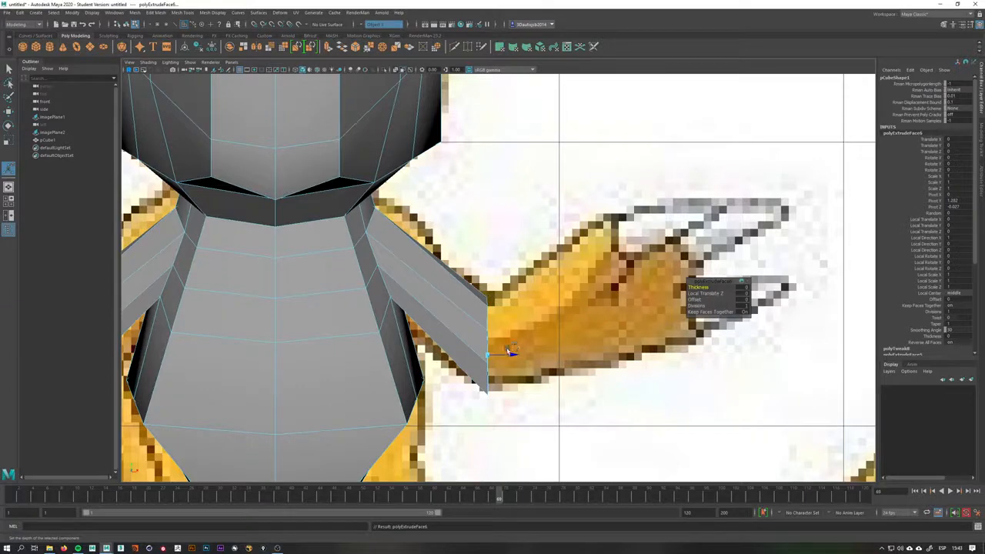
Extrude the forearms from the arm ends and angle them up toward the reference hands
{"action": "left_click_drag", "start_coordinate": [512, 327], "coordinate": [694, 277]}
{"action": "key", "text": "e"}
{"action": "key", "text": "w"}
{"action": "key", "text": "w"}
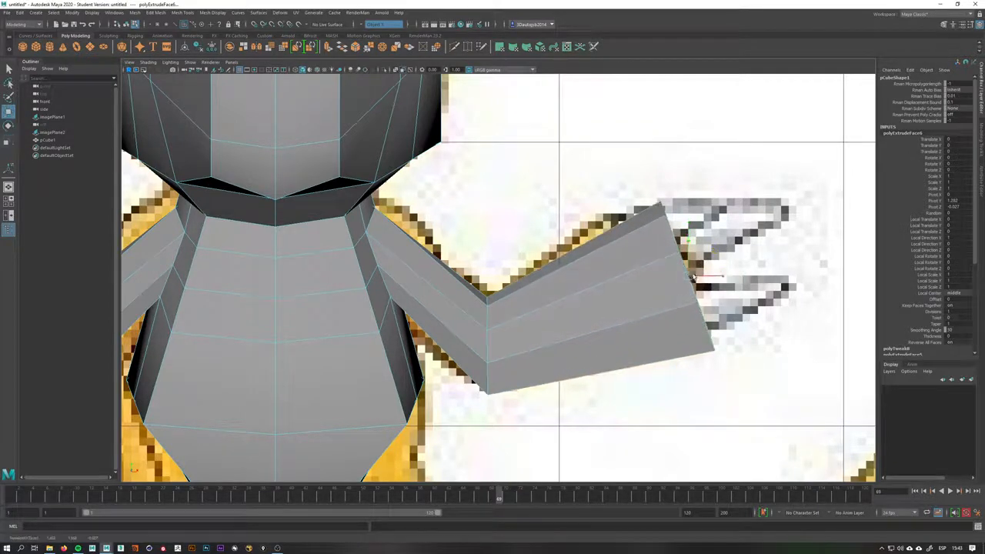
Switch back to object mode with the whole body mesh selected
{"action": "right_click", "coordinate": [514, 305]}
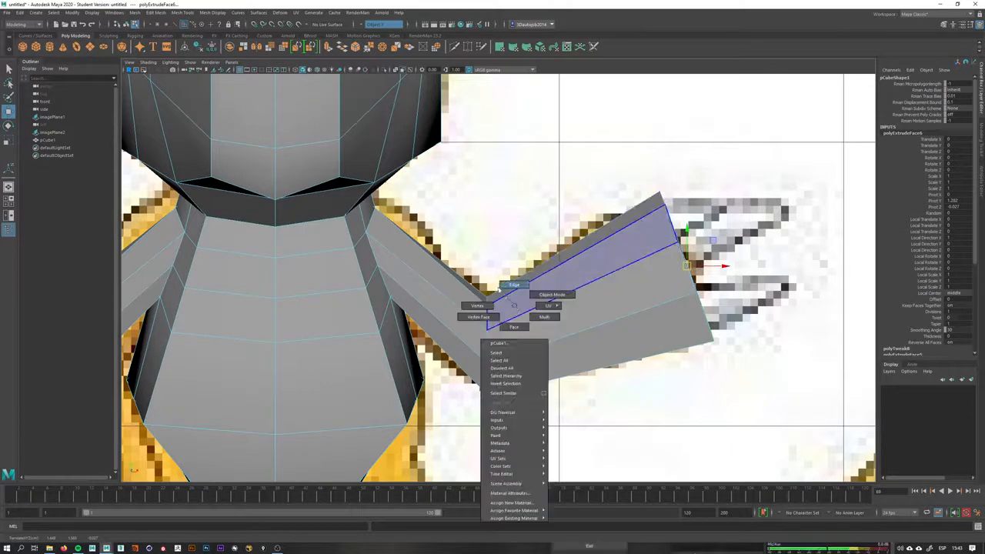
{"action": "right_click_drag", "start_coordinate": [498, 289], "coordinate": [462, 311]}
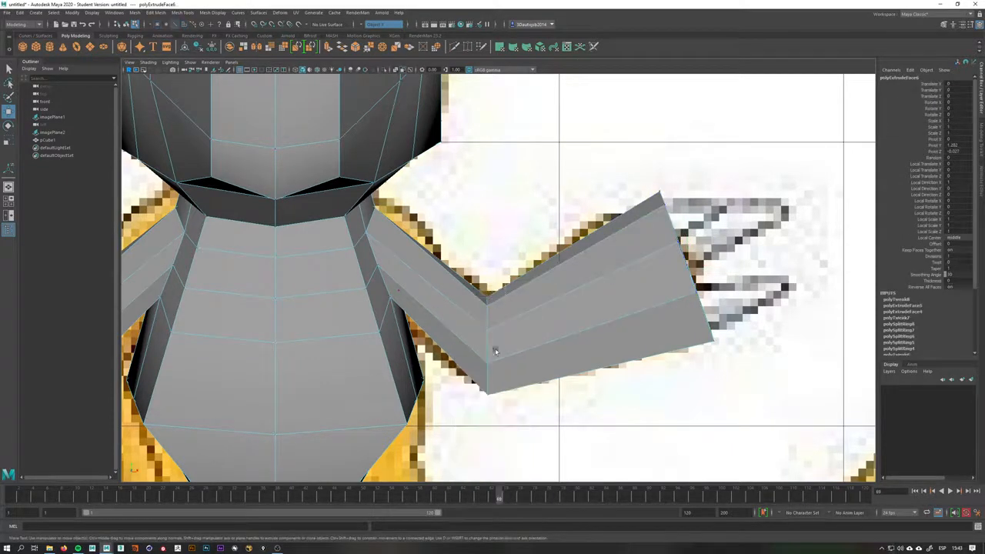
{"action": "double_click", "coordinate": [467, 324]}
{"action": "right_click_drag", "start_coordinate": [625, 254], "coordinate": [624, 242]}
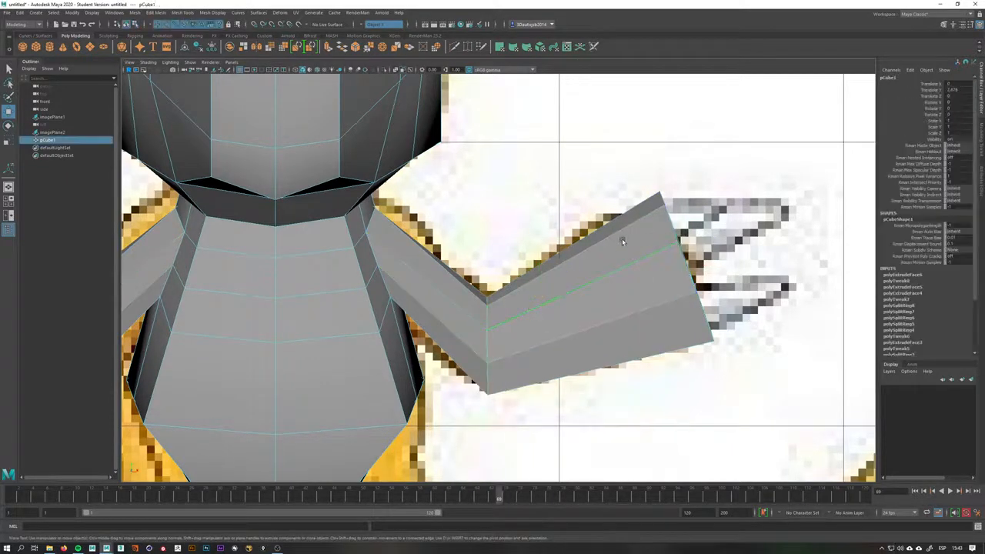
{"action": "right_click_drag", "start_coordinate": [583, 274], "coordinate": [533, 285], "text": "alt"}
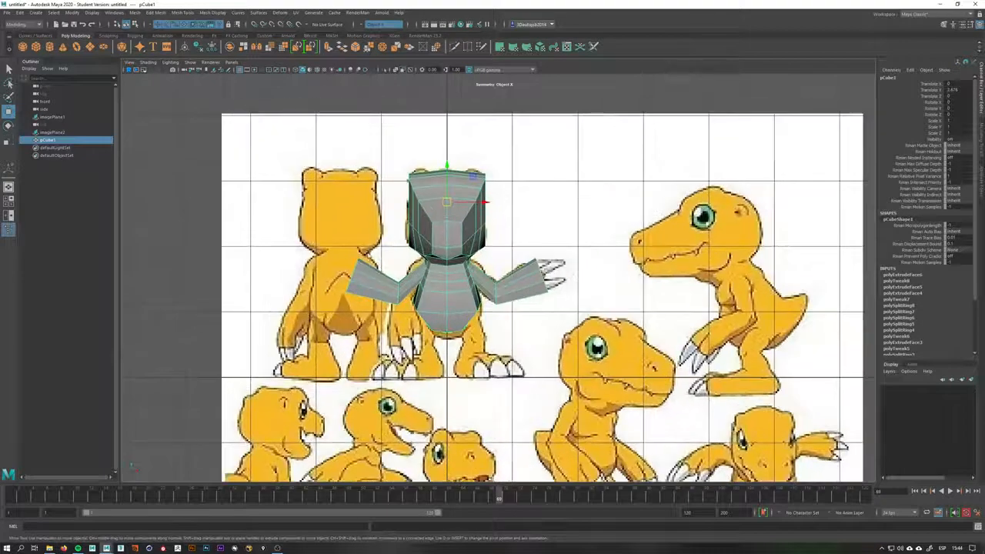
Create a NURBS circle as a guide and rotate it upright over the right arm's hand end
{"action": "right_click_drag", "start_coordinate": [390, 296], "coordinate": [454, 288], "text": "alt"}
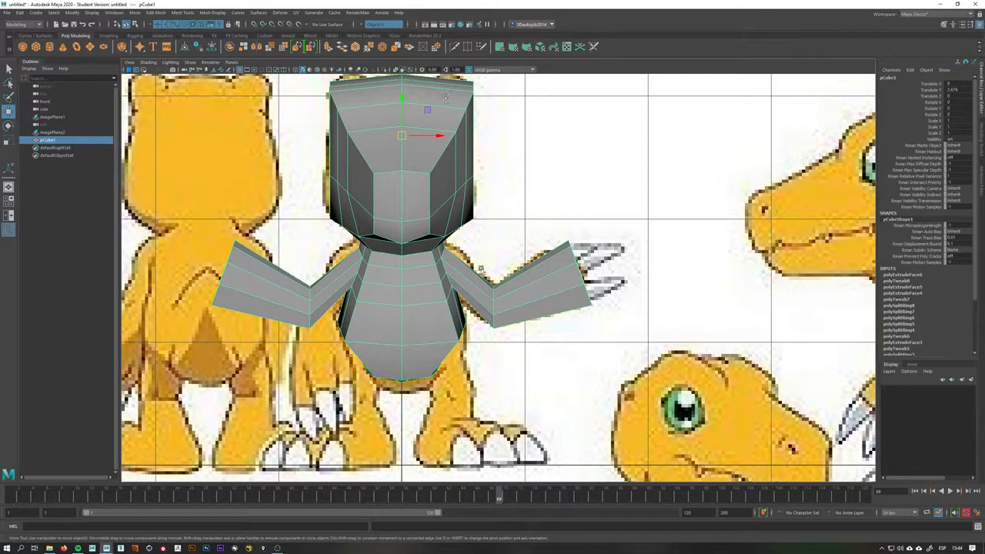
{"action": "left_click", "coordinate": [136, 36]}
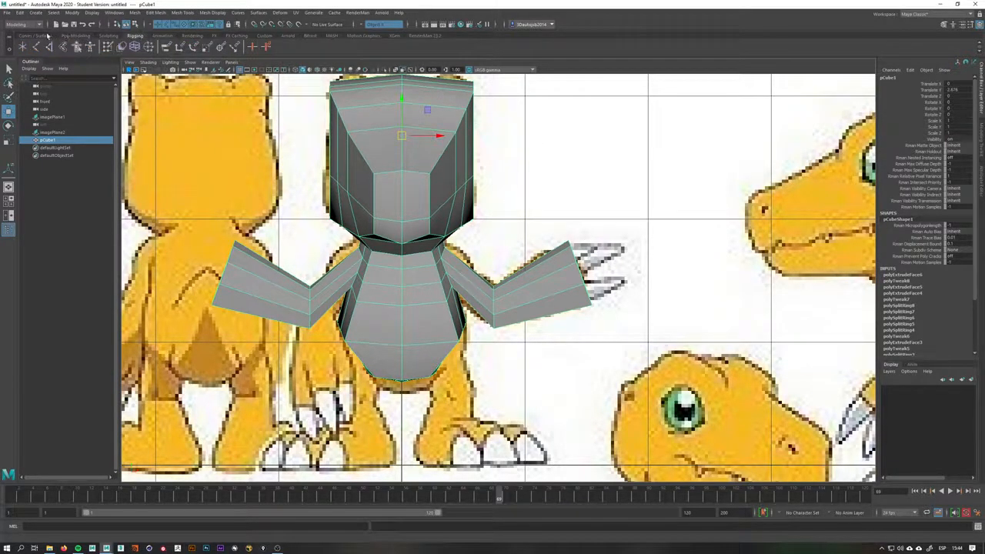
{"action": "left_click", "coordinate": [44, 36]}
{"action": "left_click", "coordinate": [22, 47]}
{"action": "scroll", "coordinate": [464, 330], "scroll_direction": "down", "scroll_amount": 7}
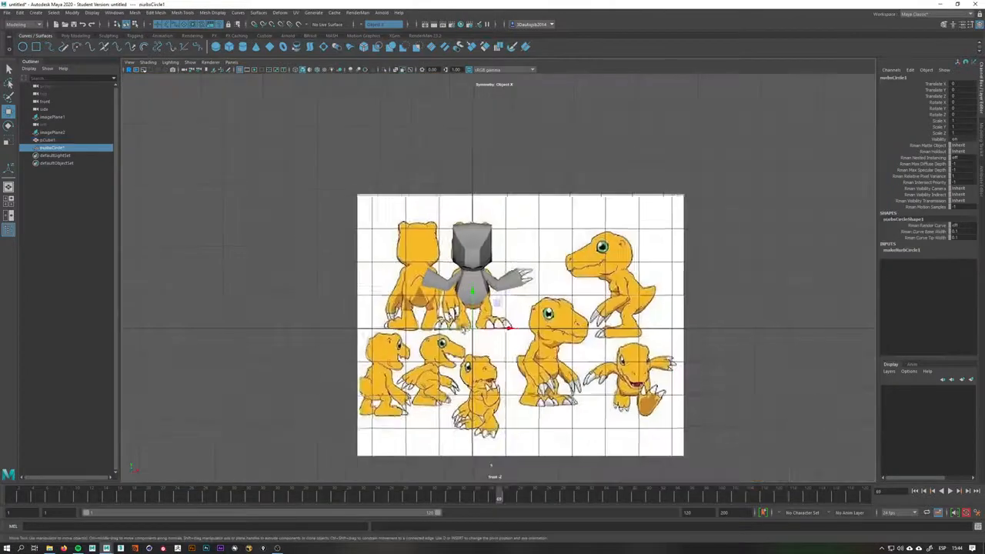
{"action": "scroll", "coordinate": [464, 330], "scroll_direction": "up", "scroll_amount": 2}
{"action": "scroll", "coordinate": [556, 278], "scroll_direction": "up", "scroll_amount": 8}
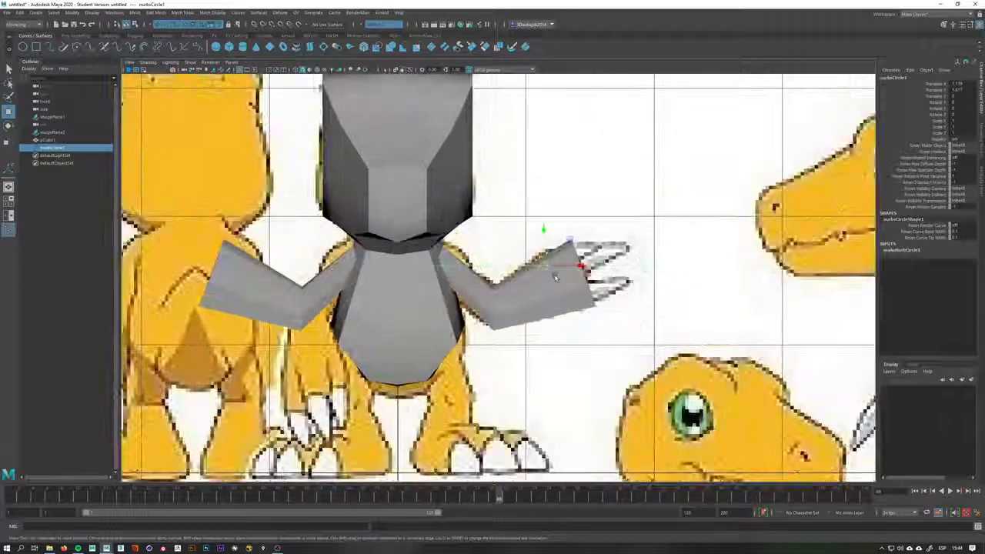
{"action": "key", "text": "r"}
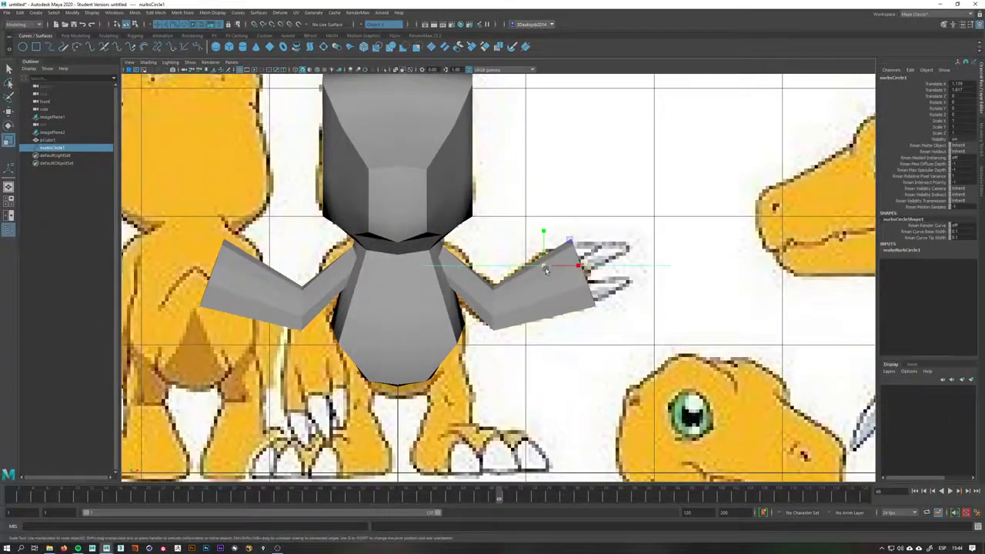
{"action": "key", "text": "e"}
{"action": "left_click_drag", "start_coordinate": [544, 252], "coordinate": [545, 280]}
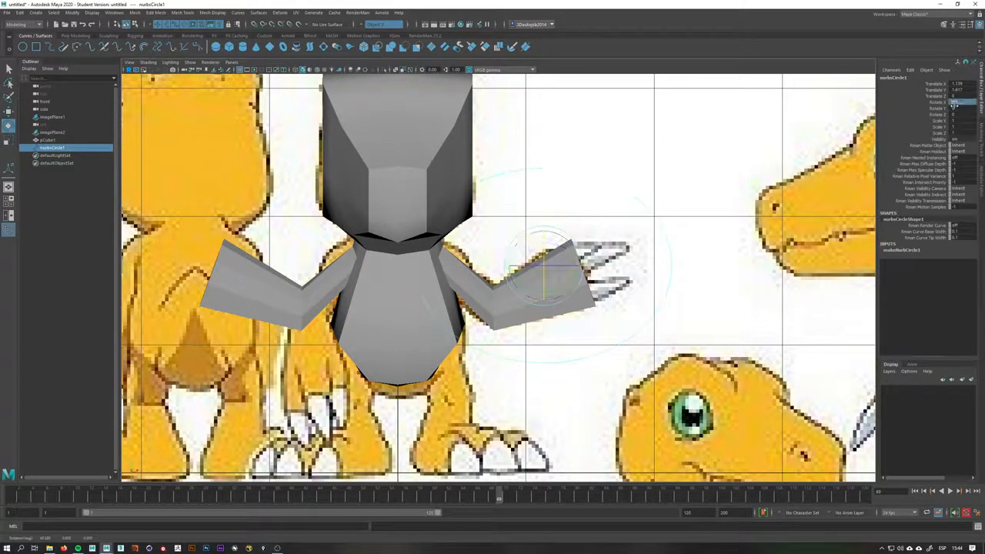
Move the guide circle onto the right shoulder and scale it down to about half size
{"action": "scroll", "coordinate": [578, 187], "scroll_direction": "up", "scroll_amount": 3}
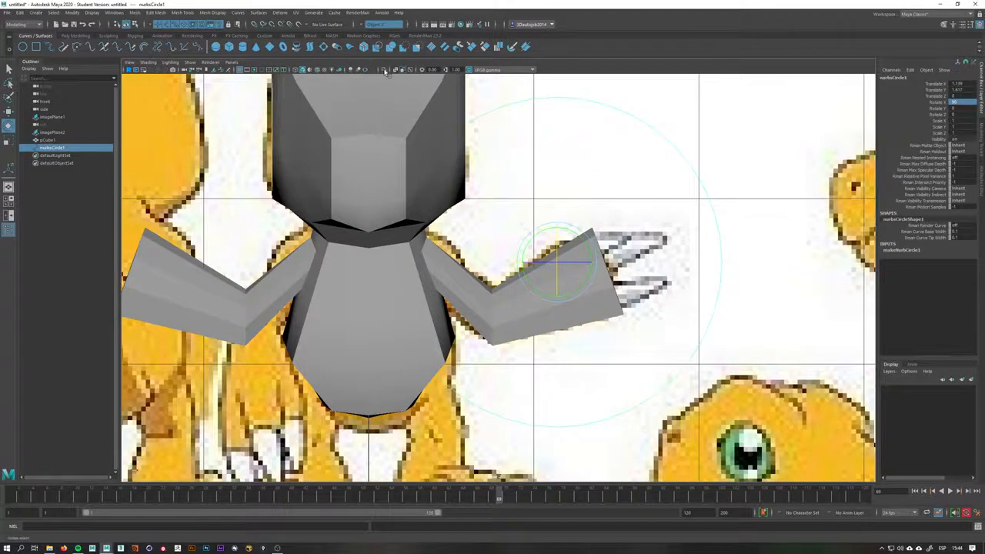
{"action": "left_click", "coordinate": [385, 70]}
{"action": "left_click", "coordinate": [384, 70]}
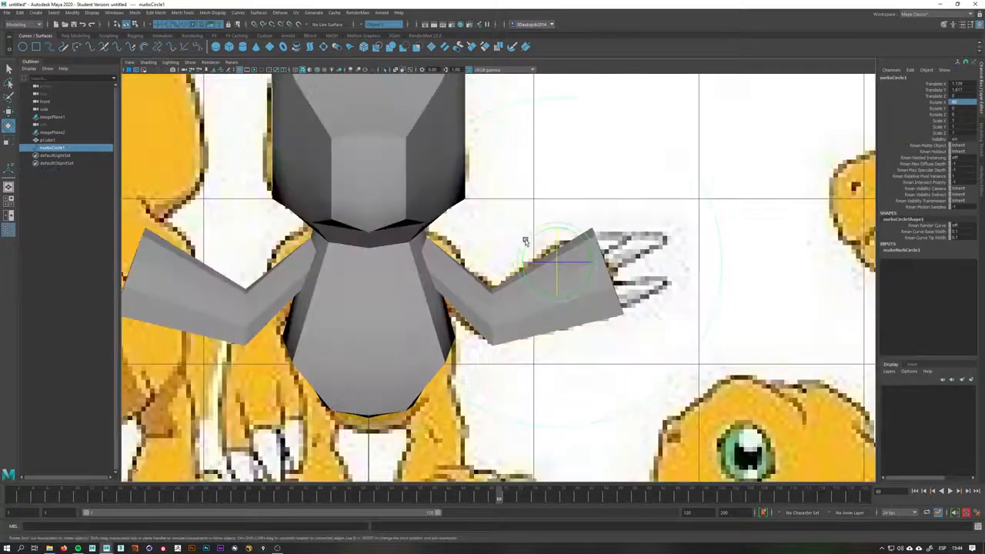
{"action": "key", "text": "w"}
{"action": "left_click_drag", "start_coordinate": [505, 252], "coordinate": [412, 234]}
{"action": "key", "text": "r"}
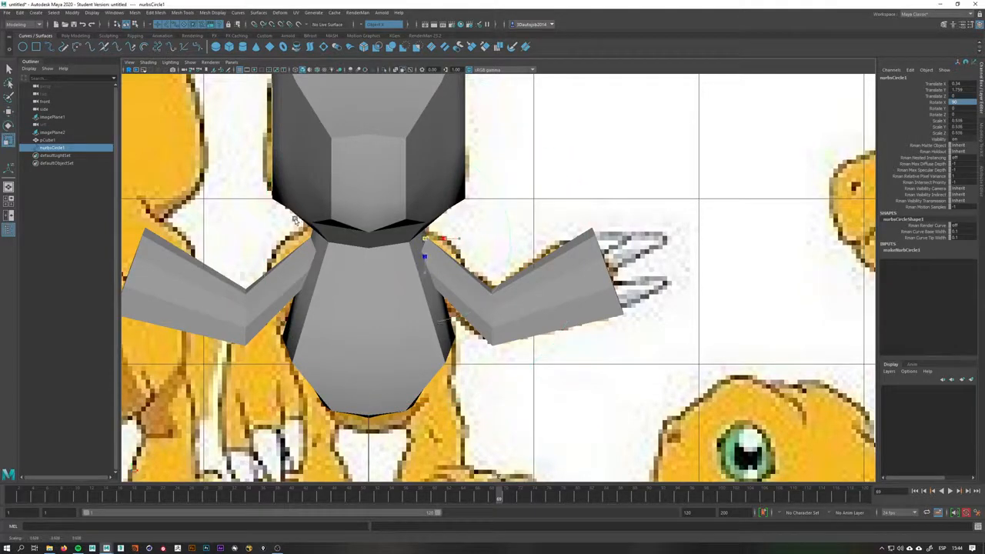
{"action": "scroll", "coordinate": [494, 291], "scroll_direction": "up", "scroll_amount": 2}
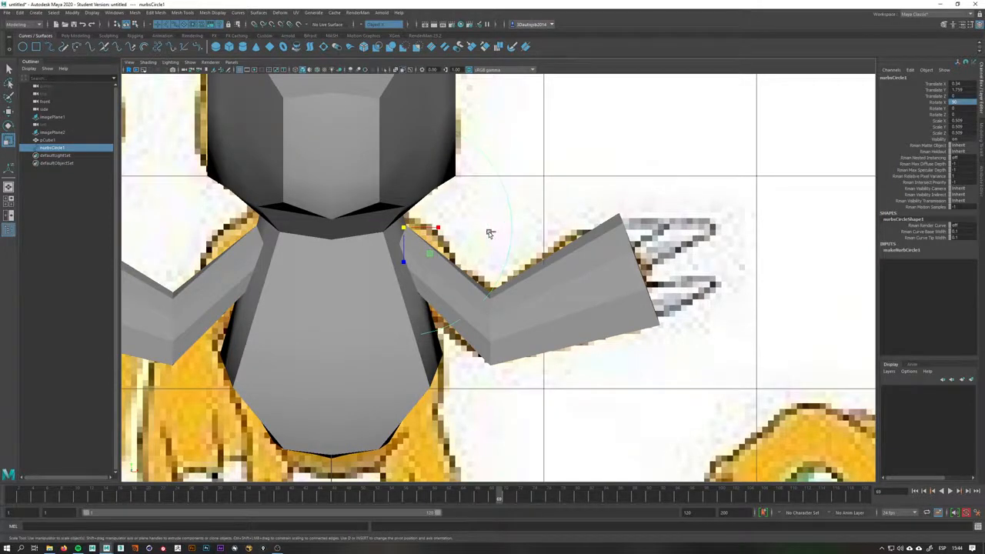
Duplicate the guide circle and scale the copy so it reaches from the shoulder to the hand
{"action": "key", "text": "ctrl+d"}
{"action": "left_click_drag", "start_coordinate": [405, 229], "coordinate": [445, 238]}
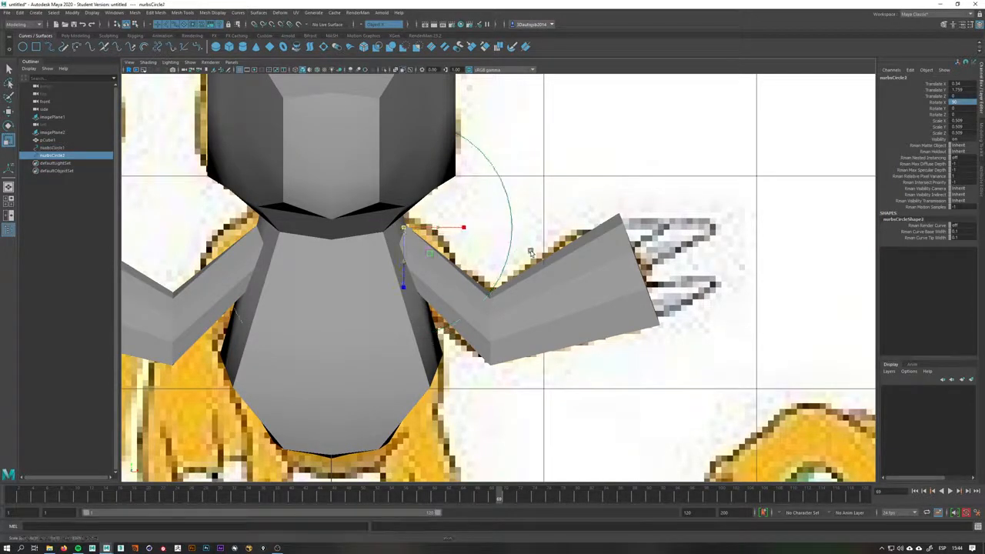
{"action": "left_click_drag", "start_coordinate": [531, 252], "coordinate": [597, 260]}
{"action": "left_click", "coordinate": [543, 286]}
{"action": "right_click_drag", "start_coordinate": [542, 287], "coordinate": [503, 291]}
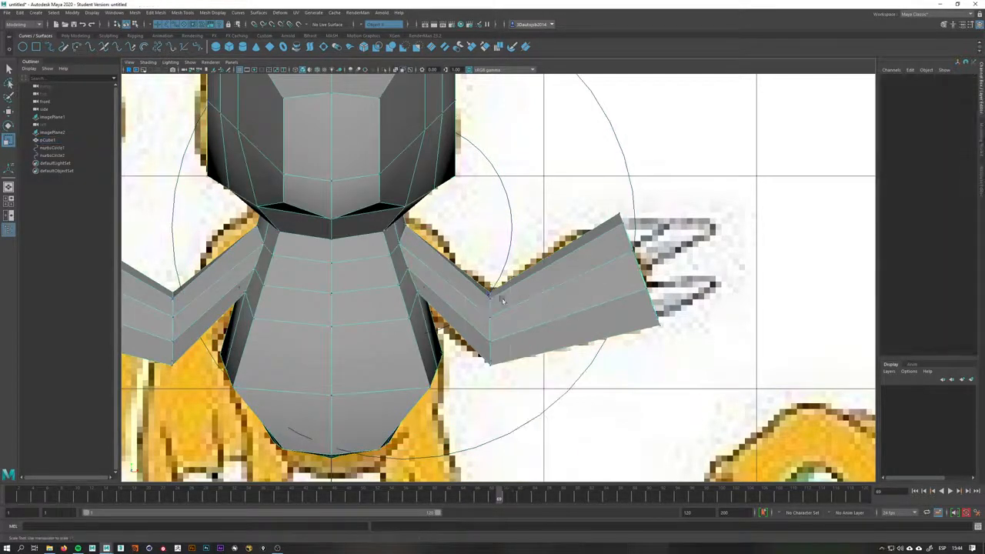
Select the right arm's end vertices, then move and scale them to line the arm up with the large guide circle
{"action": "left_click_drag", "start_coordinate": [507, 282], "coordinate": [466, 386]}
{"action": "left_click_drag", "start_coordinate": [490, 309], "coordinate": [543, 261]}
{"action": "left_click_drag", "start_coordinate": [722, 197], "coordinate": [568, 363]}
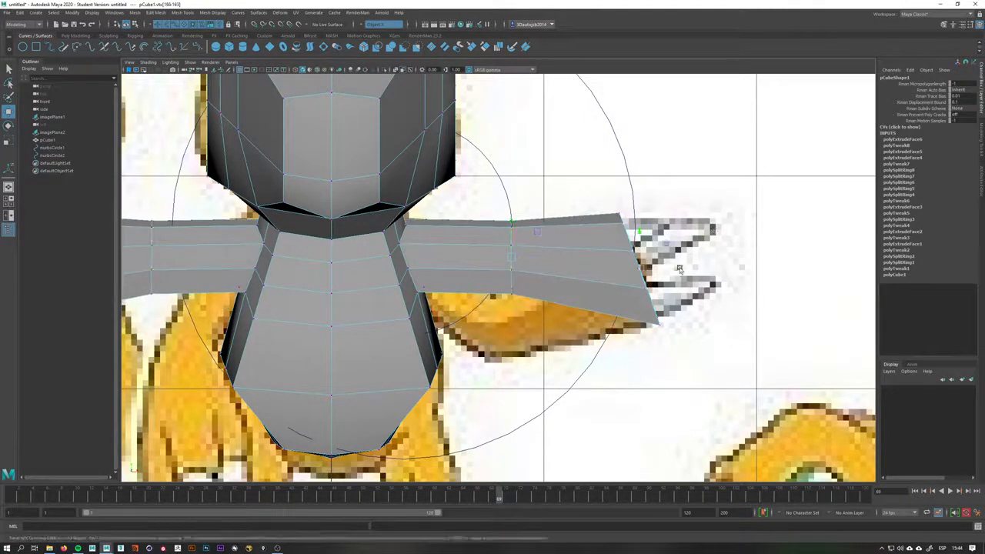
{"action": "left_click_drag", "start_coordinate": [676, 268], "coordinate": [698, 269]}
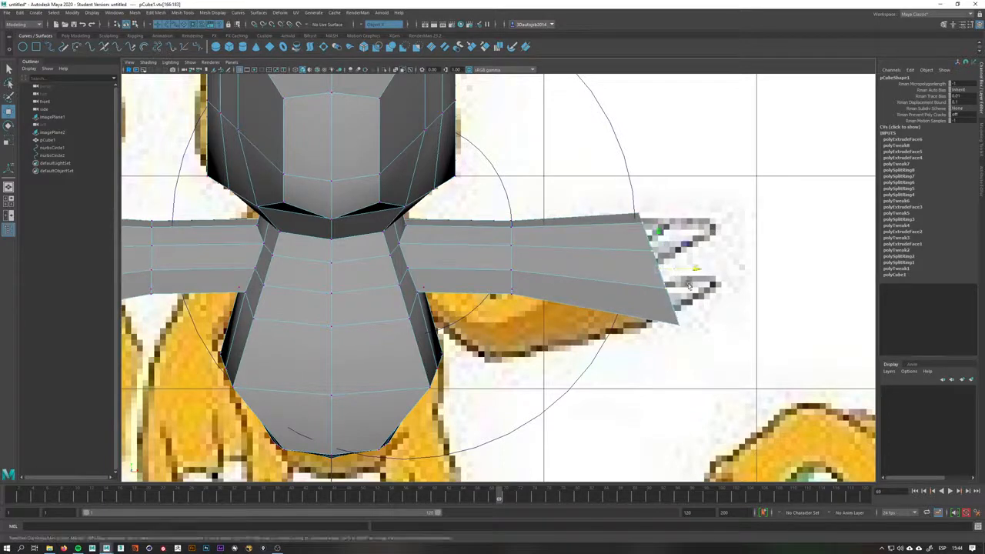
{"action": "key", "text": "r"}
{"action": "left_click_drag", "start_coordinate": [692, 273], "coordinate": [658, 254]}
{"action": "key", "text": "w"}
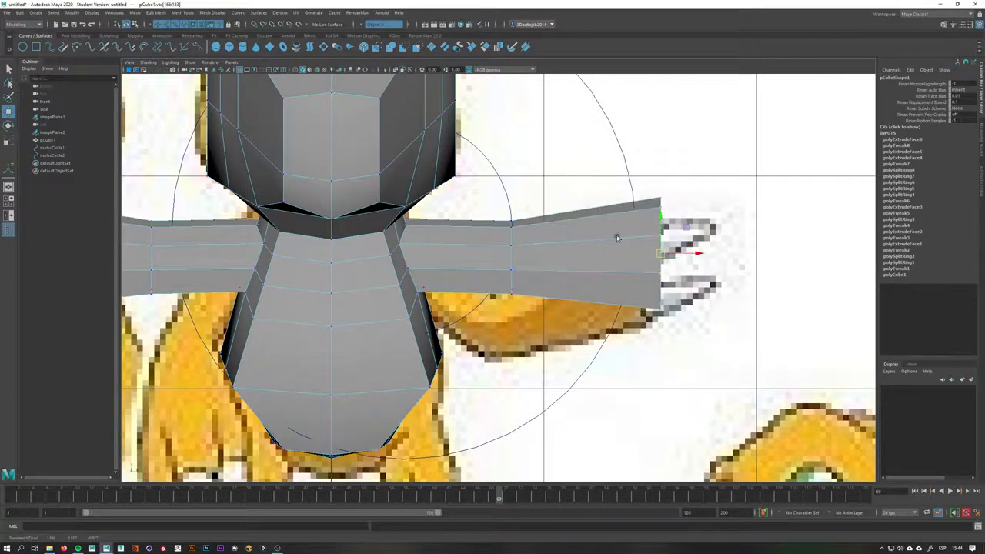
{"action": "right_click_drag", "start_coordinate": [618, 238], "coordinate": [640, 221]}
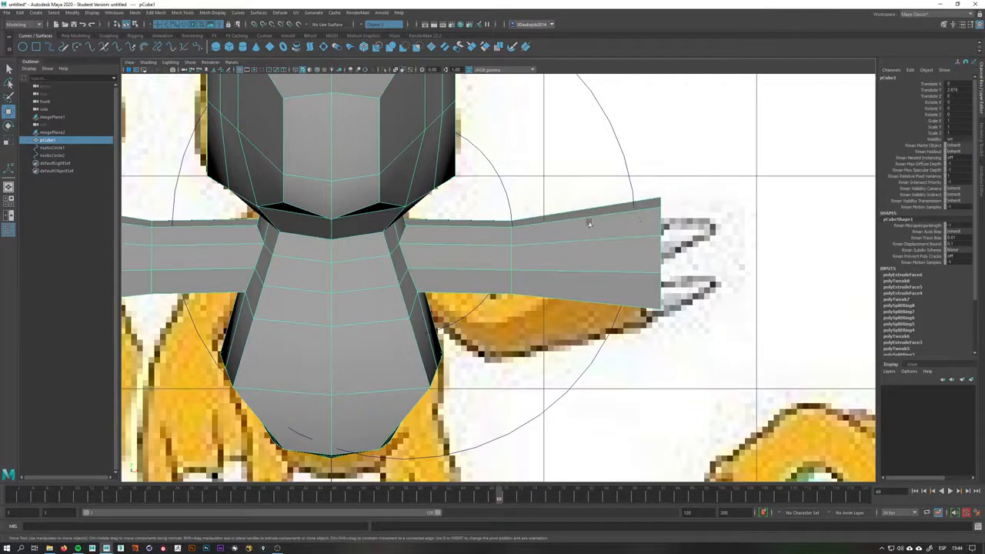
Delete the guide circles and frame the whole scene
{"action": "left_click", "coordinate": [502, 199]}
{"action": "key", "text": "Delete"}
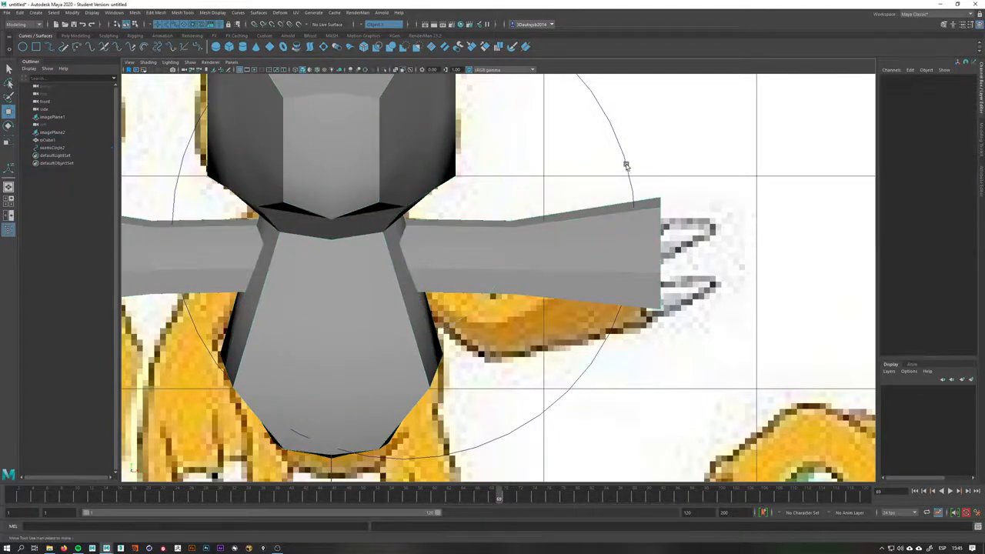
{"action": "key", "text": "a"}
{"action": "scroll", "coordinate": [493, 274], "scroll_direction": "up", "scroll_amount": 3}
Orbit the perspective view around the right arm to inspect it from several angles
{"action": "left_click", "coordinate": [492, 275]}
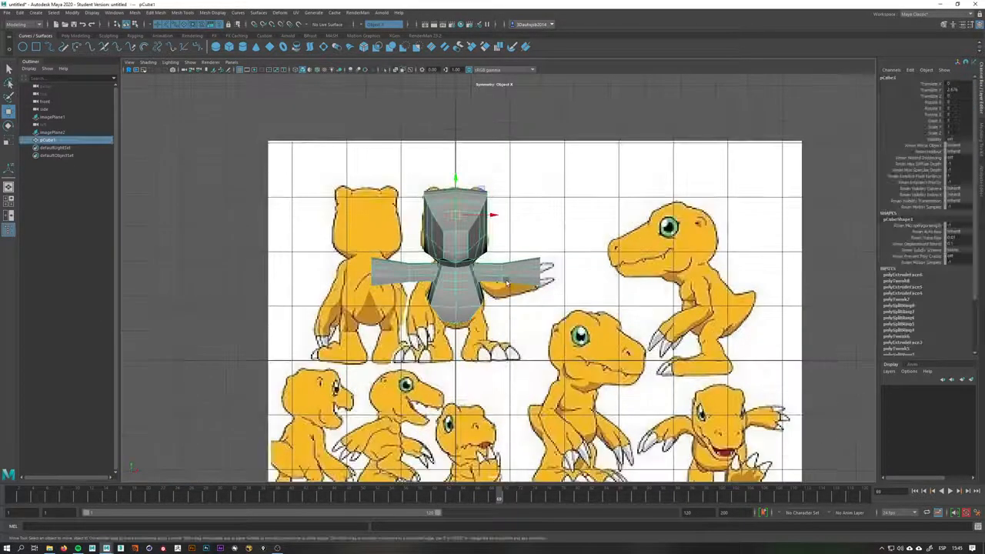
{"action": "key", "text": "space"}
{"action": "left_click_drag", "start_coordinate": [492, 275], "coordinate": [318, 290], "text": "alt"}
{"action": "right_click_drag", "start_coordinate": [318, 291], "coordinate": [282, 293]}
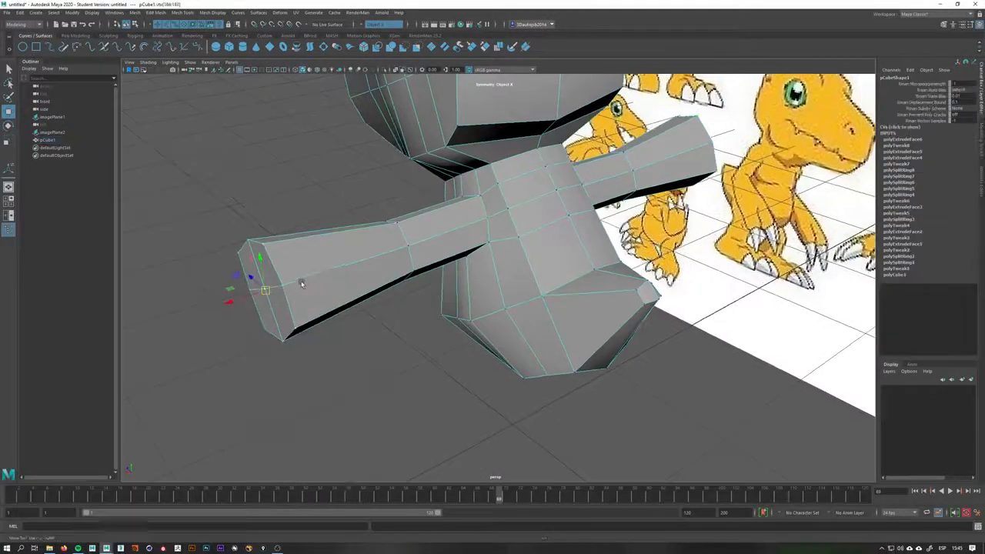
{"action": "left_click_drag", "start_coordinate": [287, 234], "coordinate": [231, 265]}
{"action": "left_click_drag", "start_coordinate": [231, 265], "coordinate": [328, 299], "text": "alt"}
{"action": "left_click_drag", "start_coordinate": [247, 332], "coordinate": [445, 332], "text": "alt"}
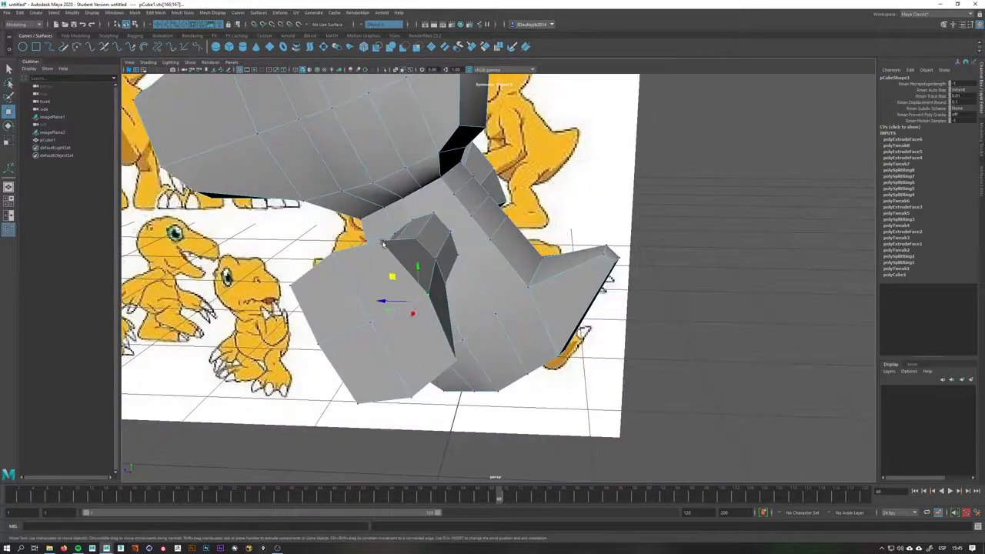
Try moving vertices on the right arm's end and underside, then undo those edits
{"action": "mouse_move", "coordinate": [396, 283]}
{"action": "left_mouse_down", "text": "alt"}
{"action": "mouse_move", "coordinate": [410, 283]}
{"action": "mouse_move", "coordinate": [397, 288]}
{"action": "left_mouse_up", "text": "alt"}
{"action": "left_click", "coordinate": [312, 291]}
{"action": "left_click", "coordinate": [338, 350], "text": "shift"}
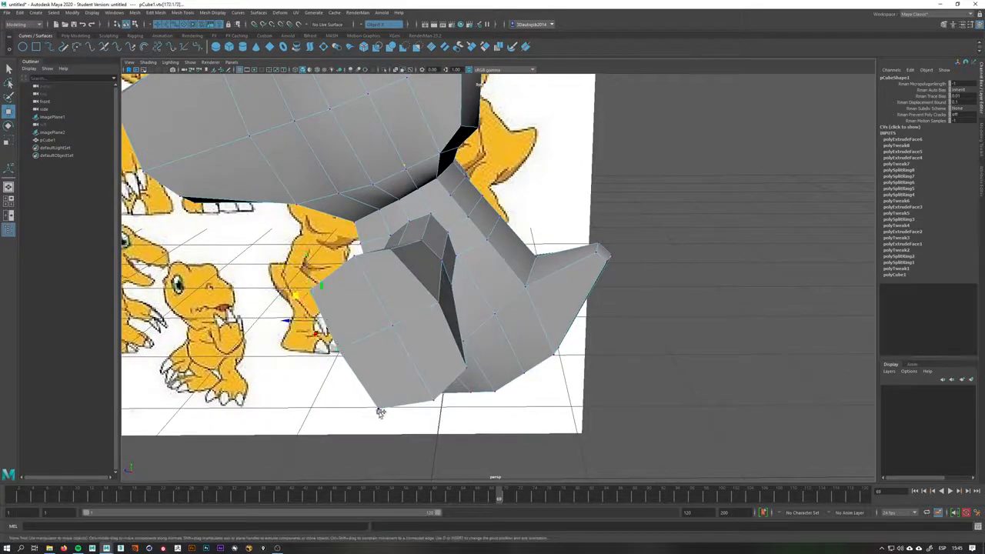
{"action": "left_click", "coordinate": [379, 411], "text": "shift"}
{"action": "left_click_drag", "start_coordinate": [316, 326], "coordinate": [330, 323]}
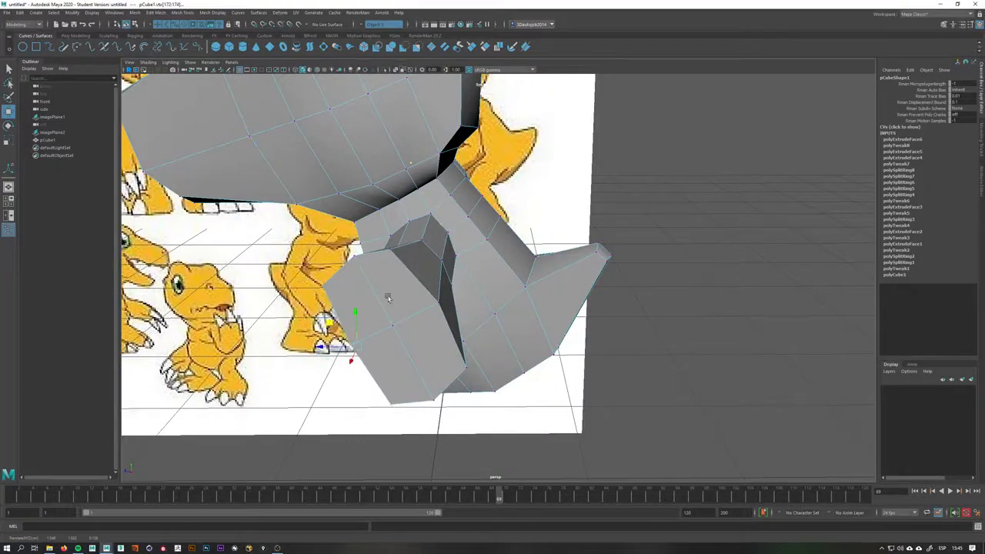
{"action": "left_click_drag", "start_coordinate": [388, 298], "coordinate": [570, 268], "text": "alt"}
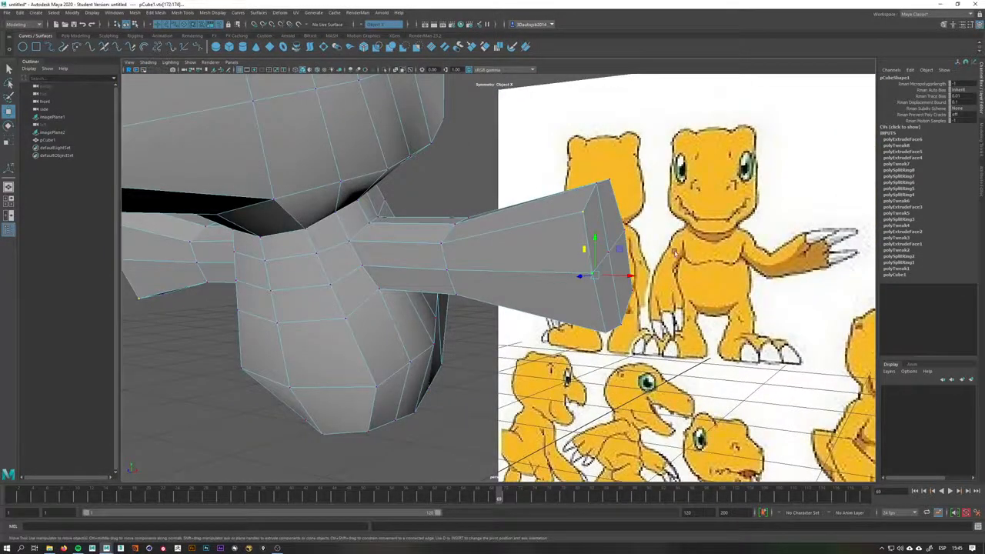
{"action": "left_click_drag", "start_coordinate": [595, 269], "coordinate": [625, 253], "text": "alt"}
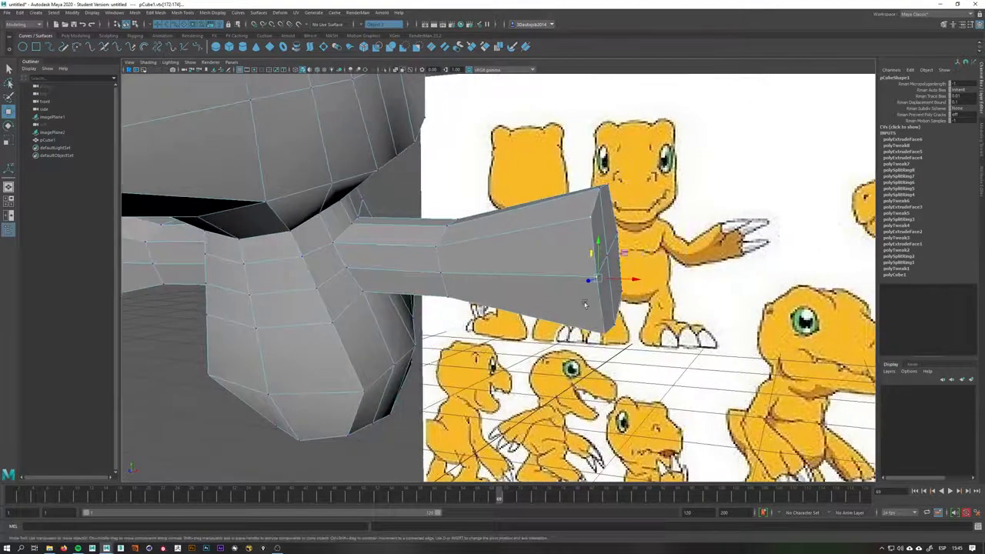
{"action": "left_click_drag", "start_coordinate": [585, 304], "coordinate": [562, 306], "text": "alt"}
{"action": "key", "text": "ctrl+z"}
{"action": "key", "text": "ctrl+z"}
{"action": "key", "text": "ctrl+z"}
{"action": "key", "text": "ctrl+z"}
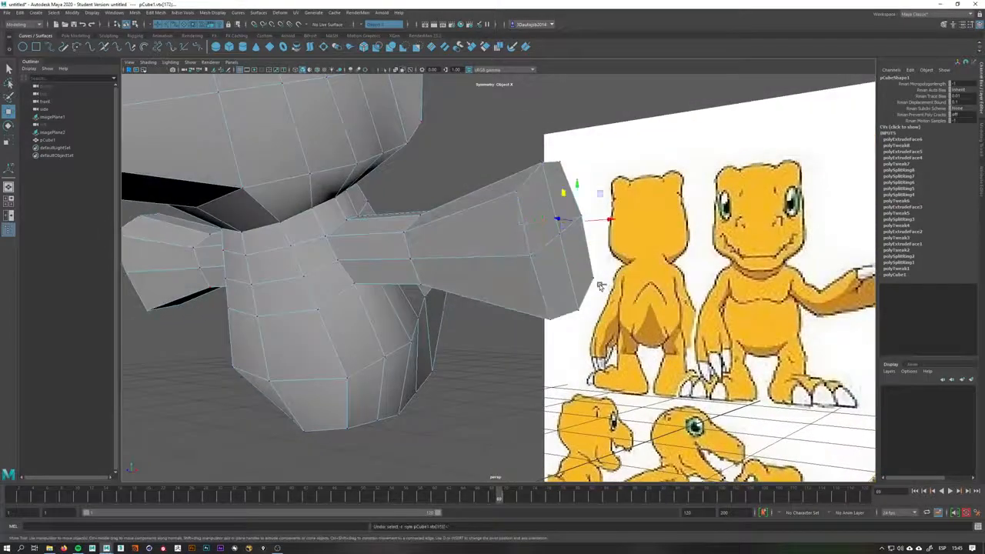
{"action": "key", "text": "ctrl+z"}
{"action": "key", "text": "ctrl+z"}
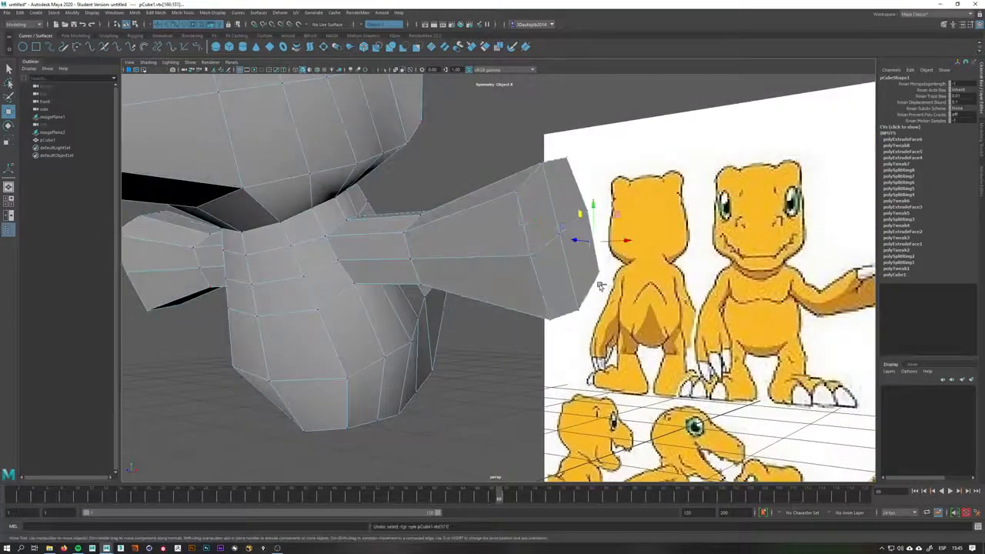
{"action": "key", "text": "ctrl+z"}
Select the right arm's end vertices and nudge them into place in the front view
{"action": "left_click_drag", "start_coordinate": [544, 200], "coordinate": [624, 226], "text": "alt"}
{"action": "key", "text": "space"}
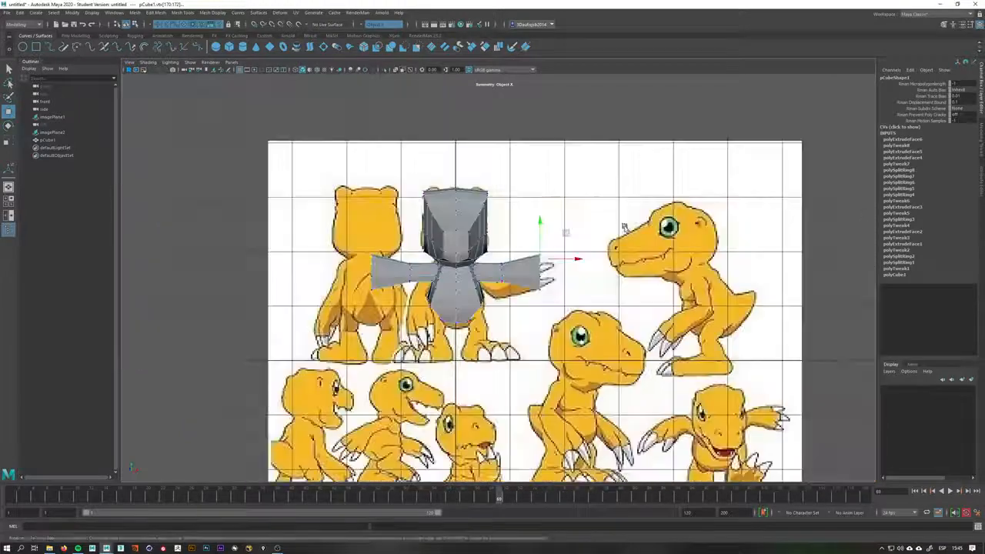
{"action": "middle_click_drag", "start_coordinate": [599, 225], "coordinate": [589, 229], "text": "alt"}
{"action": "scroll", "coordinate": [588, 229], "scroll_direction": "up", "scroll_amount": 5}
{"action": "scroll", "coordinate": [571, 240], "scroll_direction": "up", "scroll_amount": 3}
{"action": "left_click_drag", "start_coordinate": [607, 206], "coordinate": [608, 222]}
{"action": "key", "text": "space"}
Move underside vertices of the right arm near the shoulder to round the armpit
{"action": "left_click_drag", "start_coordinate": [631, 299], "coordinate": [583, 292]}
{"action": "left_click_drag", "start_coordinate": [562, 353], "coordinate": [502, 367]}
{"action": "left_click_drag", "start_coordinate": [497, 324], "coordinate": [486, 291]}
{"action": "left_click_drag", "start_coordinate": [492, 302], "coordinate": [488, 311], "text": "alt"}
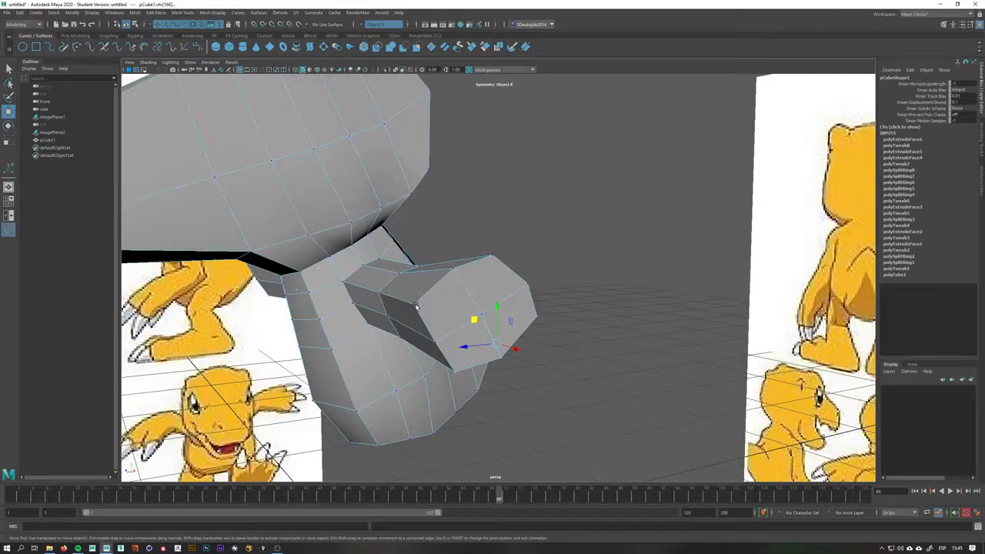
{"action": "left_click", "coordinate": [417, 306]}
{"action": "left_click_drag", "start_coordinate": [457, 371], "coordinate": [530, 394], "text": "alt"}
{"action": "left_click", "coordinate": [531, 394]}
{"action": "left_click", "coordinate": [500, 356]}
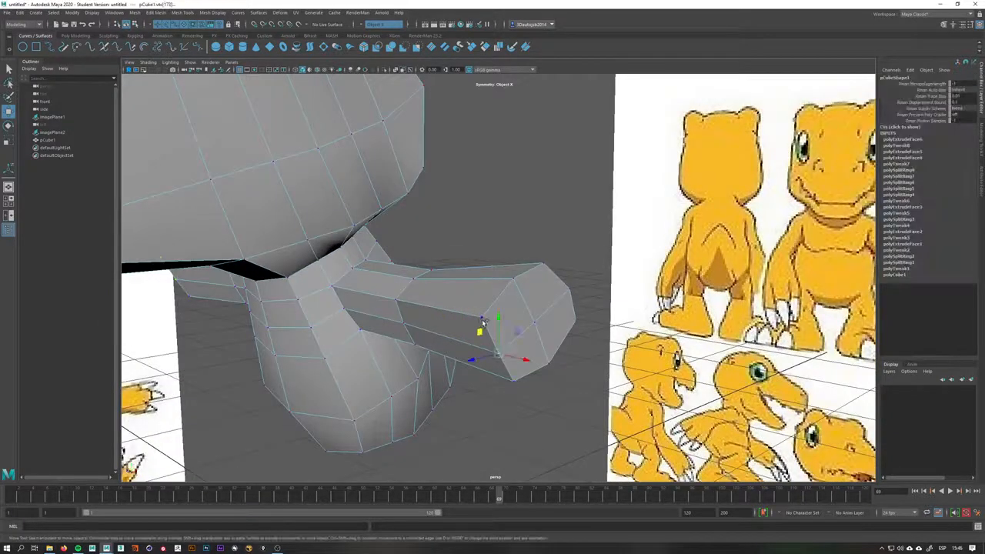
{"action": "left_click_drag", "start_coordinate": [514, 378], "coordinate": [491, 383], "text": "alt"}
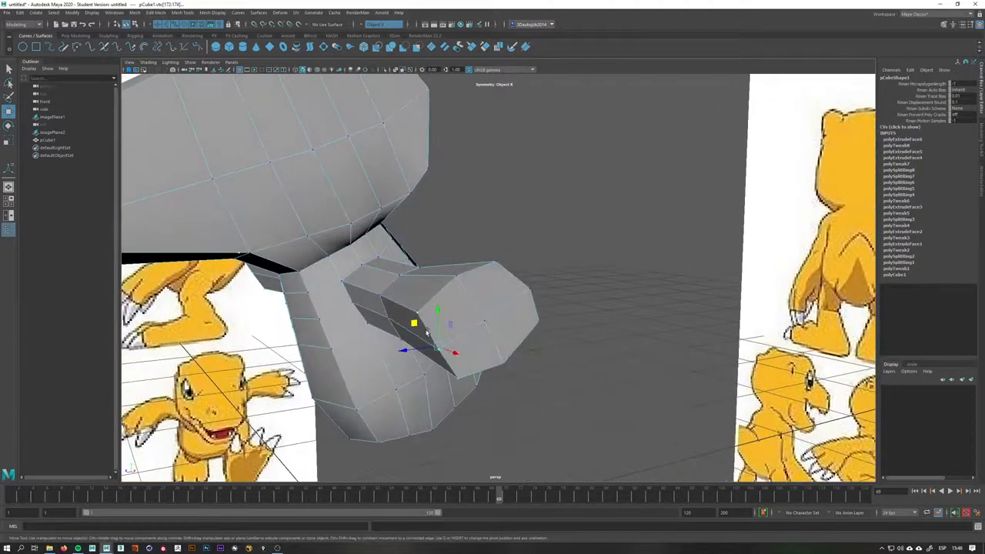
{"action": "left_click_drag", "start_coordinate": [415, 325], "coordinate": [397, 338]}
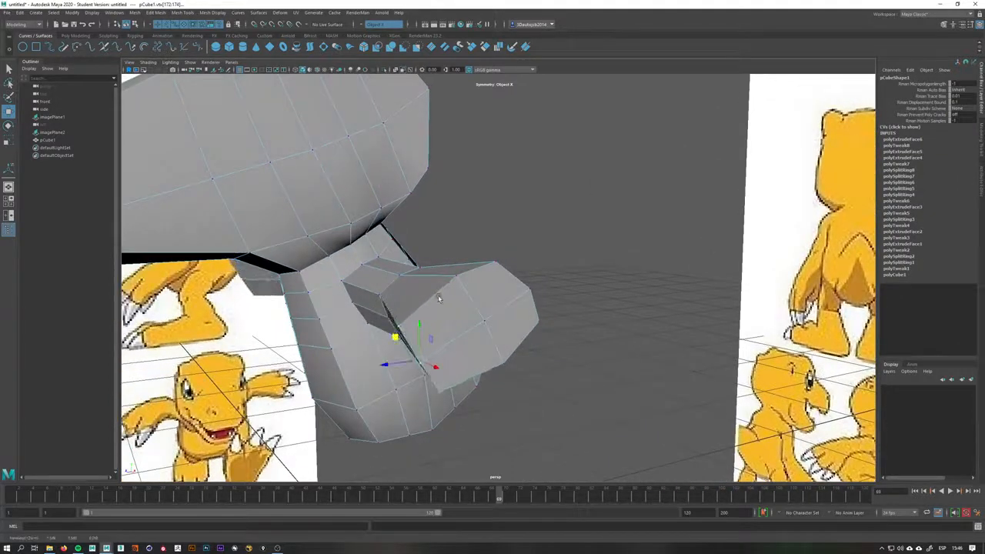
Tweak further vertices where the right arm's underside meets the torso
{"action": "left_click", "coordinate": [482, 253]}
{"action": "left_click", "coordinate": [401, 327]}
{"action": "left_click_drag", "start_coordinate": [374, 304], "coordinate": [393, 298]}
{"action": "left_click", "coordinate": [439, 391]}
{"action": "left_click_drag", "start_coordinate": [422, 373], "coordinate": [432, 370]}
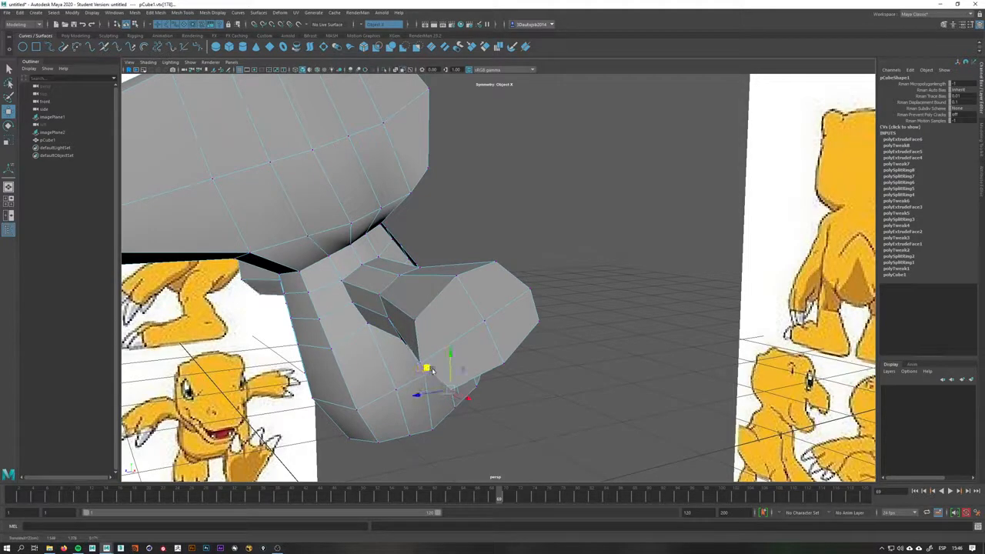
Adjust vertices along the top of the right arm and shoulder to smooth the arm's profile
{"action": "left_click", "coordinate": [540, 323]}
{"action": "left_click", "coordinate": [495, 262]}
{"action": "left_click_drag", "start_coordinate": [474, 238], "coordinate": [487, 240]}
{"action": "left_click_drag", "start_coordinate": [555, 310], "coordinate": [580, 313], "text": "alt"}
{"action": "left_click_drag", "start_coordinate": [596, 243], "coordinate": [528, 330]}
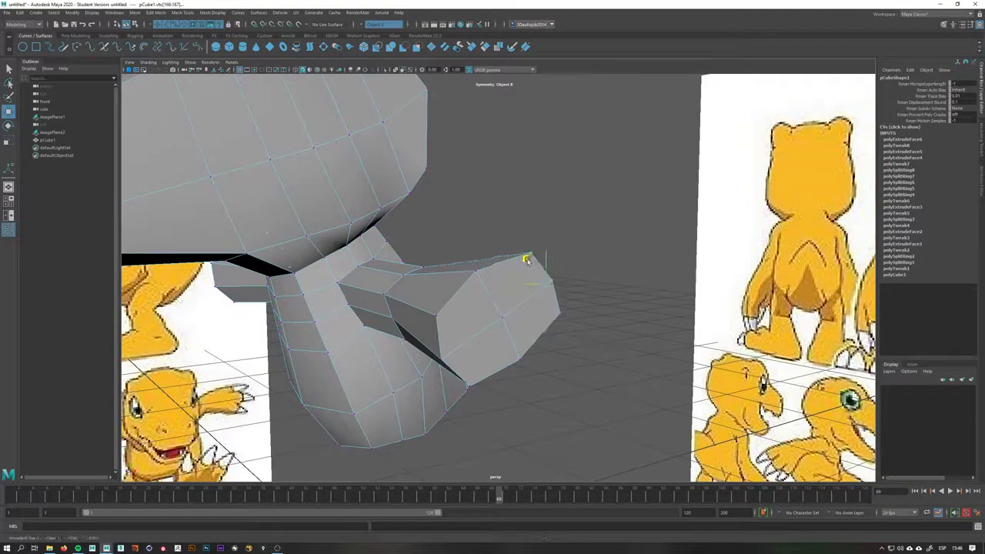
{"action": "left_click_drag", "start_coordinate": [526, 260], "coordinate": [460, 268], "text": "alt"}
{"action": "left_click", "coordinate": [448, 188]}
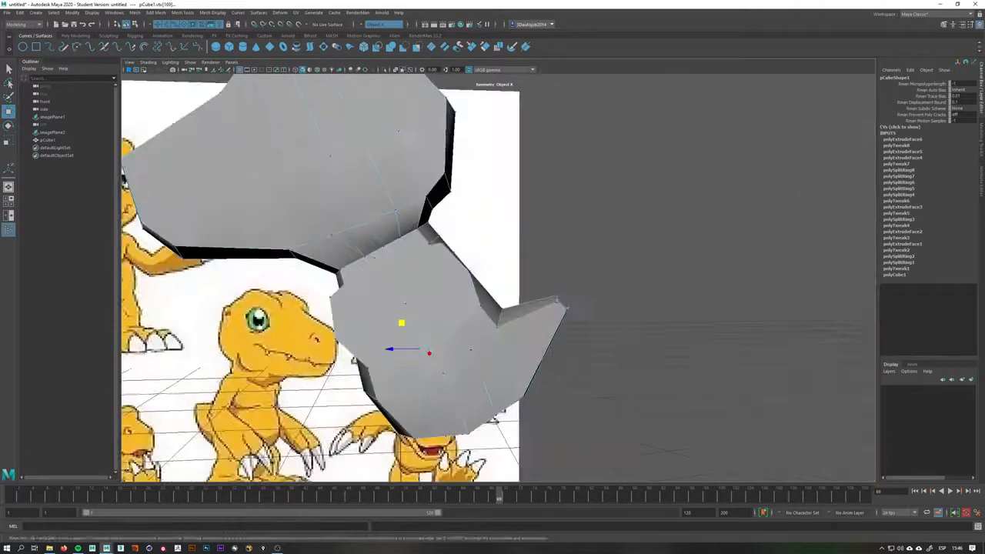
{"action": "left_click_drag", "start_coordinate": [402, 323], "coordinate": [399, 324]}
{"action": "left_click", "coordinate": [406, 308]}
{"action": "left_click_drag", "start_coordinate": [381, 283], "coordinate": [617, 269]}
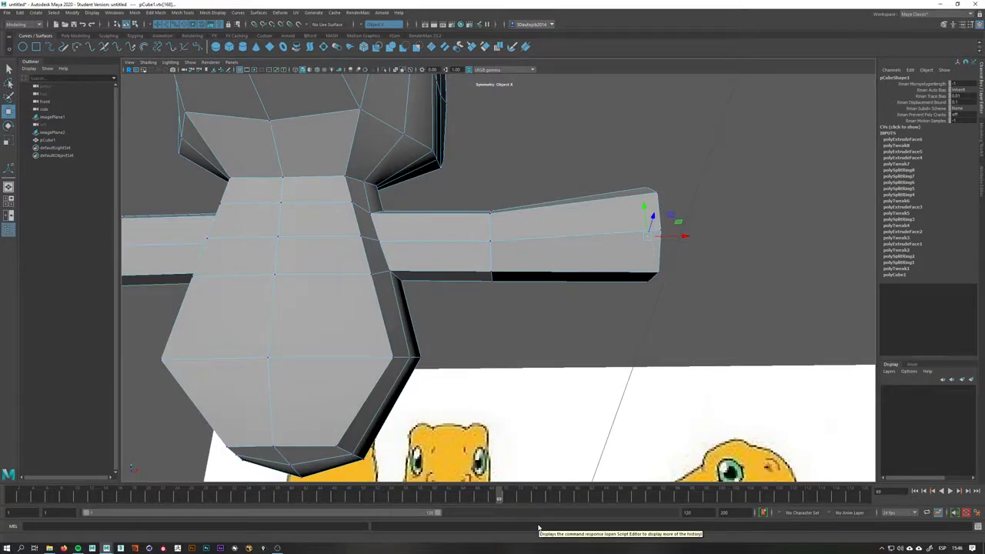
{"action": "left_click", "coordinate": [277, 548]}
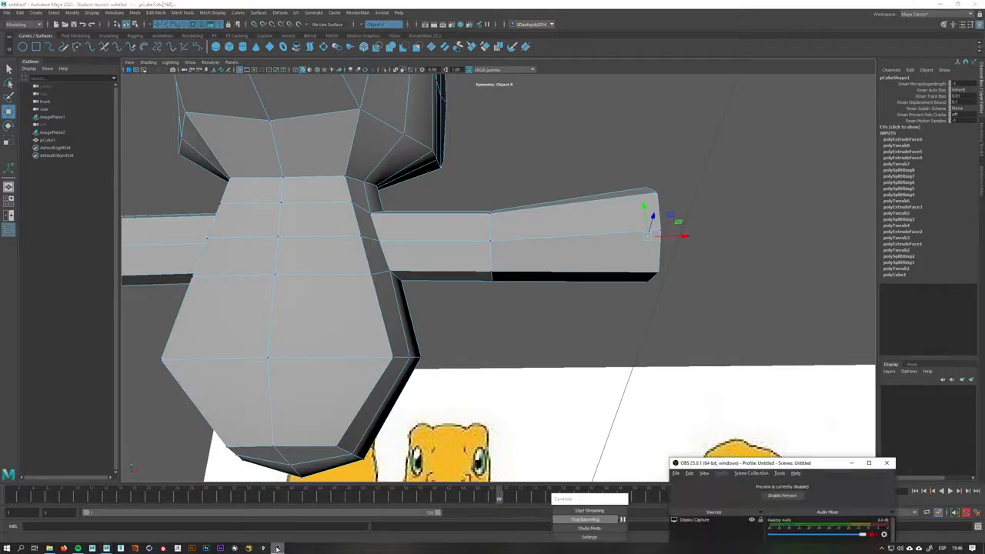
{"action": "left_click_drag", "start_coordinate": [818, 462], "coordinate": [836, 422]}
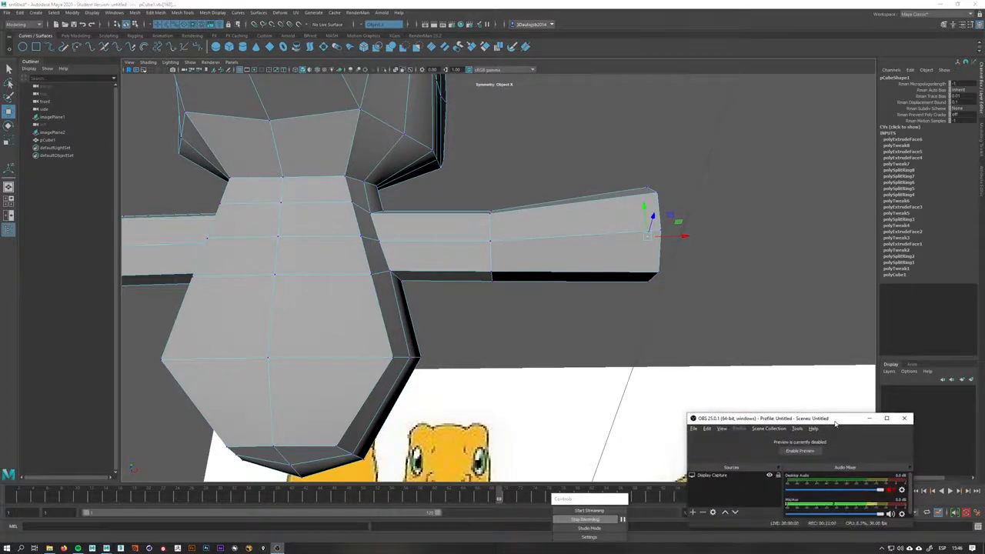
{"action": "left_click", "coordinate": [870, 419]}
Tweak torso vertices around the right arm's junction with the body
{"action": "left_click", "coordinate": [736, 341]}
{"action": "left_click_drag", "start_coordinate": [662, 333], "coordinate": [556, 332], "text": "alt"}
{"action": "left_click", "coordinate": [457, 259]}
{"action": "left_click_drag", "start_coordinate": [495, 299], "coordinate": [392, 263], "text": "alt"}
{"action": "left_click_drag", "start_coordinate": [469, 290], "coordinate": [614, 267], "text": "alt"}
{"action": "right_click_drag", "start_coordinate": [613, 267], "coordinate": [653, 304], "text": "alt"}
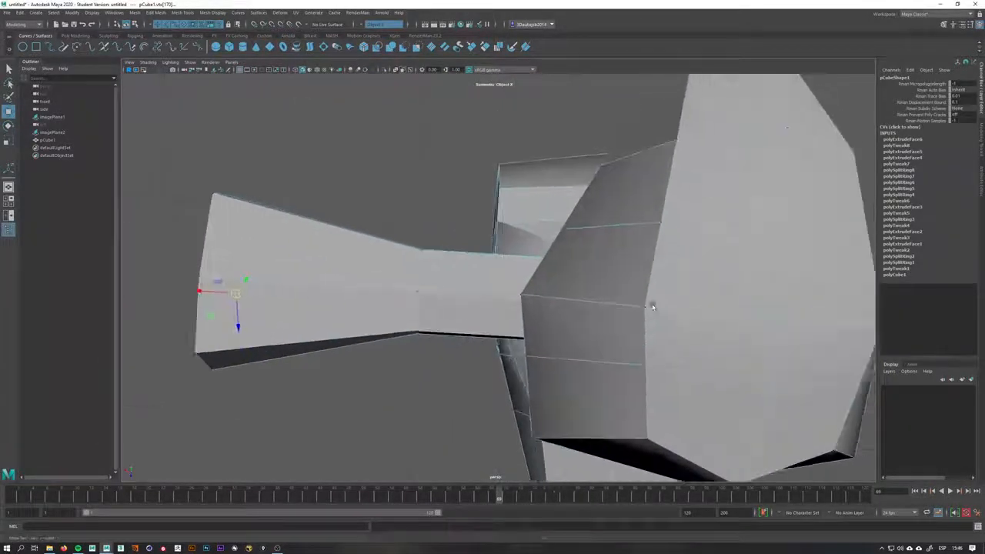
{"action": "middle_click_drag", "start_coordinate": [653, 303], "coordinate": [561, 301], "text": "alt"}
{"action": "left_click_drag", "start_coordinate": [623, 254], "coordinate": [595, 249], "text": "alt"}
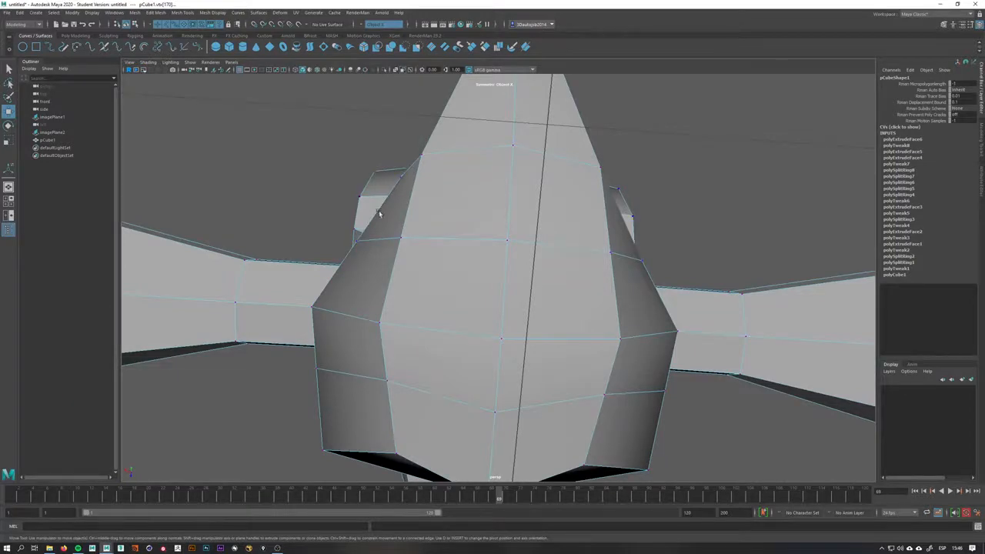
{"action": "left_click_drag", "start_coordinate": [378, 214], "coordinate": [475, 296], "text": "alt"}
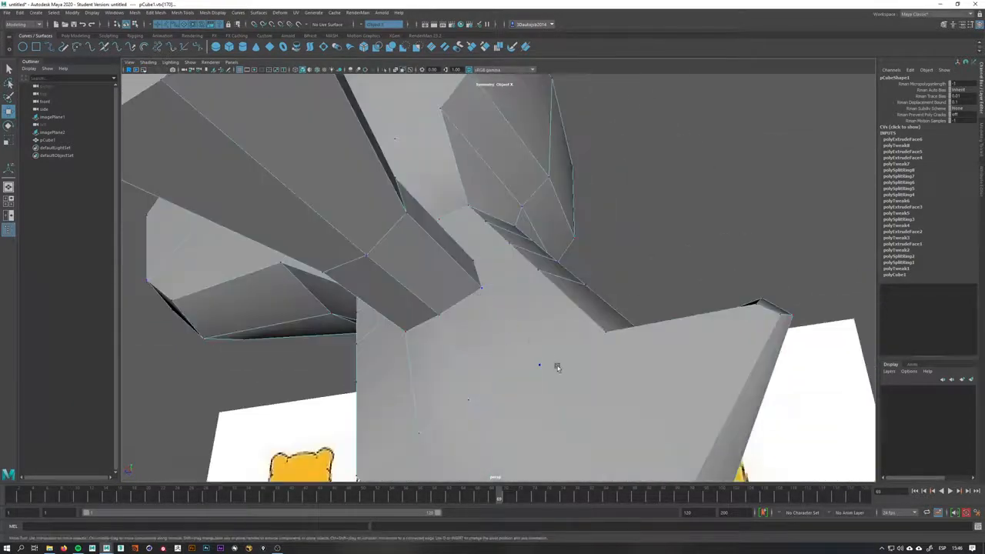
{"action": "left_click", "coordinate": [539, 367]}
{"action": "left_click_drag", "start_coordinate": [539, 366], "coordinate": [440, 302], "text": "alt"}
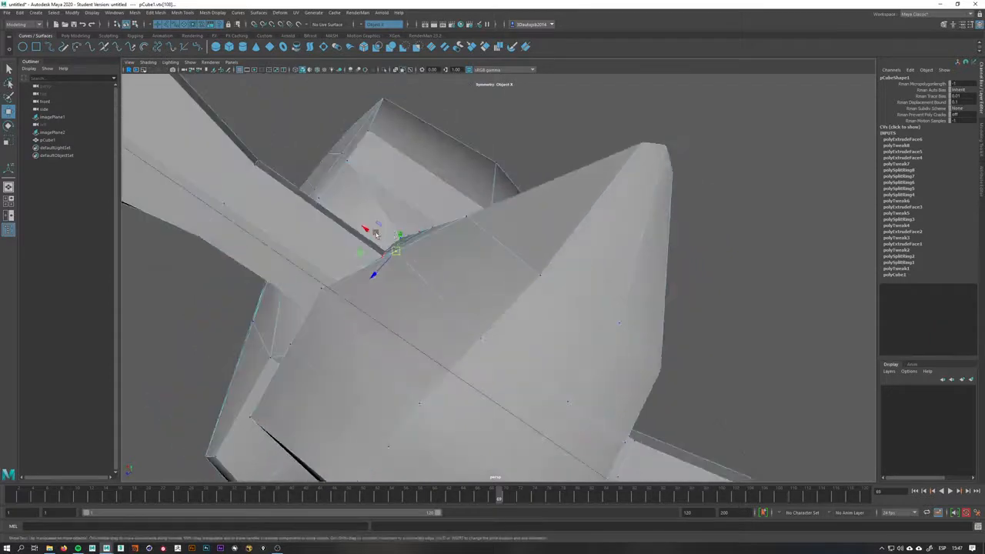
Reposition vertices along the shoulder seam between the arm and the torso
{"action": "left_click", "coordinate": [288, 345]}
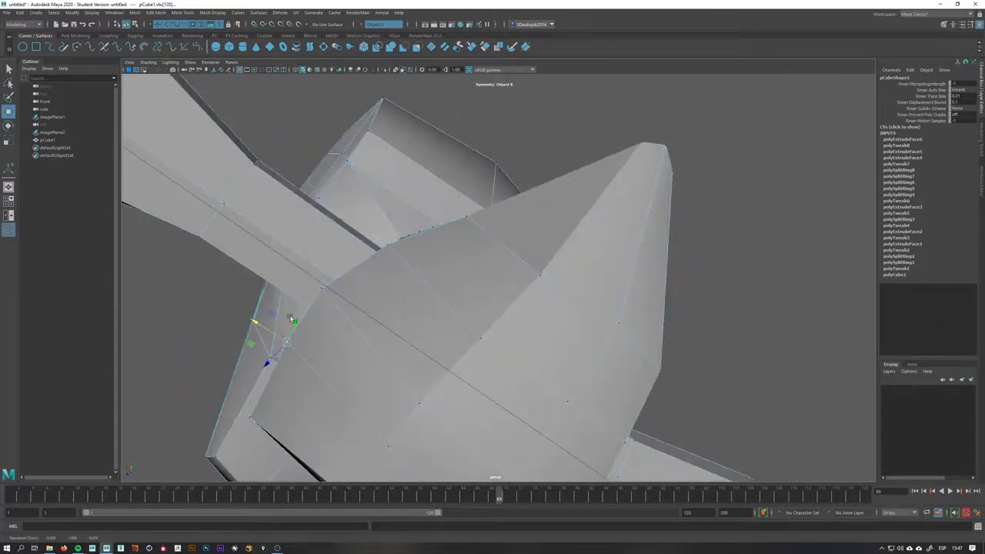
{"action": "left_click_drag", "start_coordinate": [292, 319], "coordinate": [334, 281], "text": "alt"}
{"action": "left_click", "coordinate": [329, 280]}
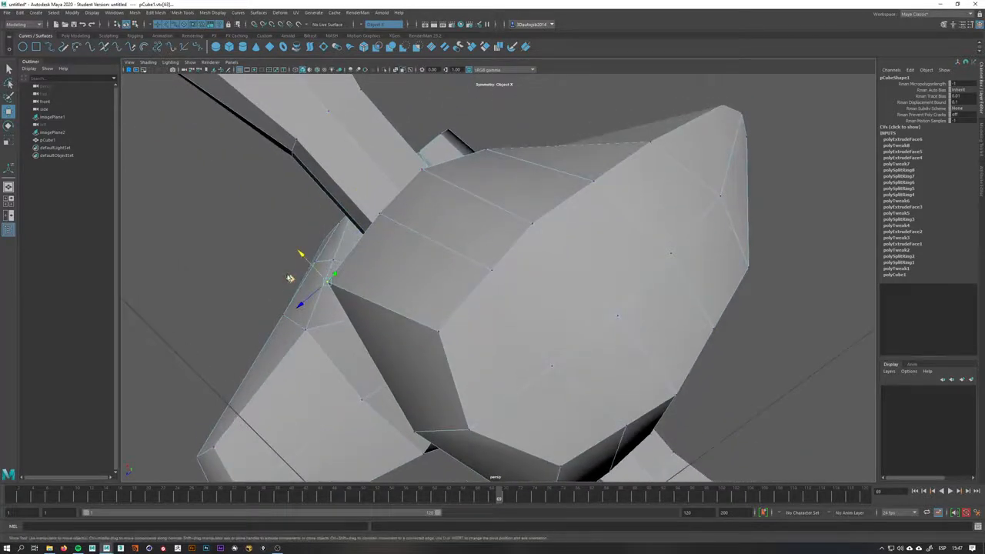
{"action": "left_click", "coordinate": [314, 286]}
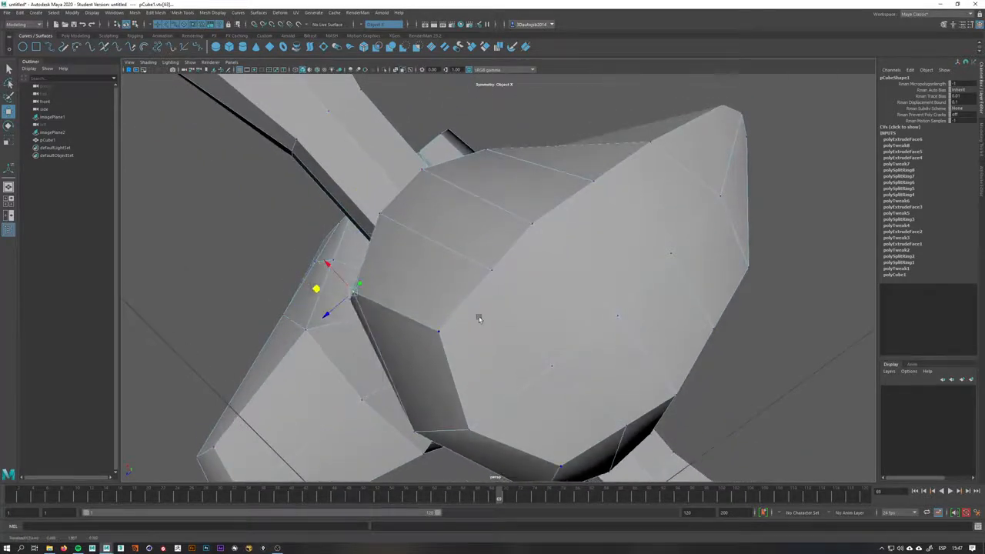
{"action": "left_click_drag", "start_coordinate": [480, 314], "coordinate": [440, 323], "text": "alt"}
Raise a vertex at the lower front of the torso to round the belly
{"action": "left_click", "coordinate": [528, 409]}
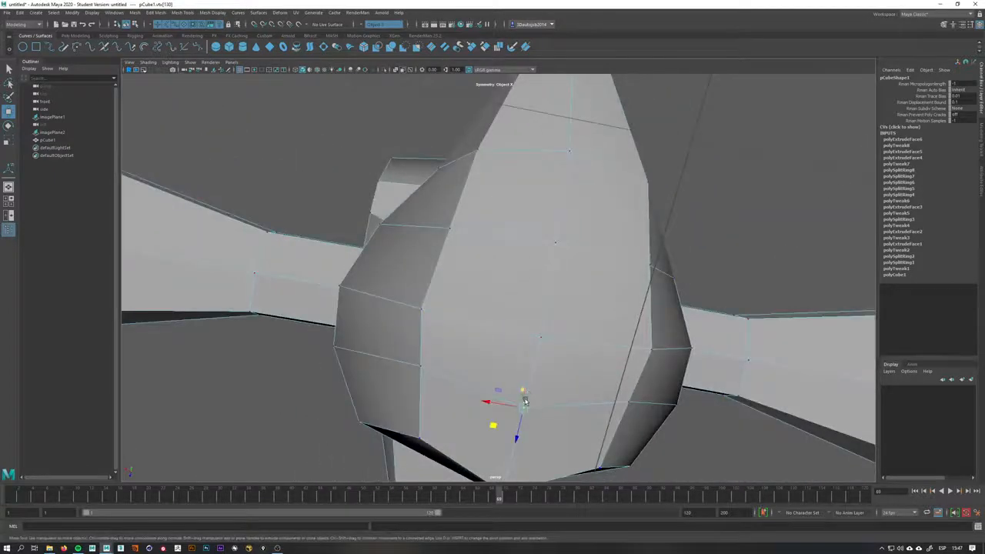
{"action": "left_click_drag", "start_coordinate": [525, 401], "coordinate": [520, 339], "text": "alt"}
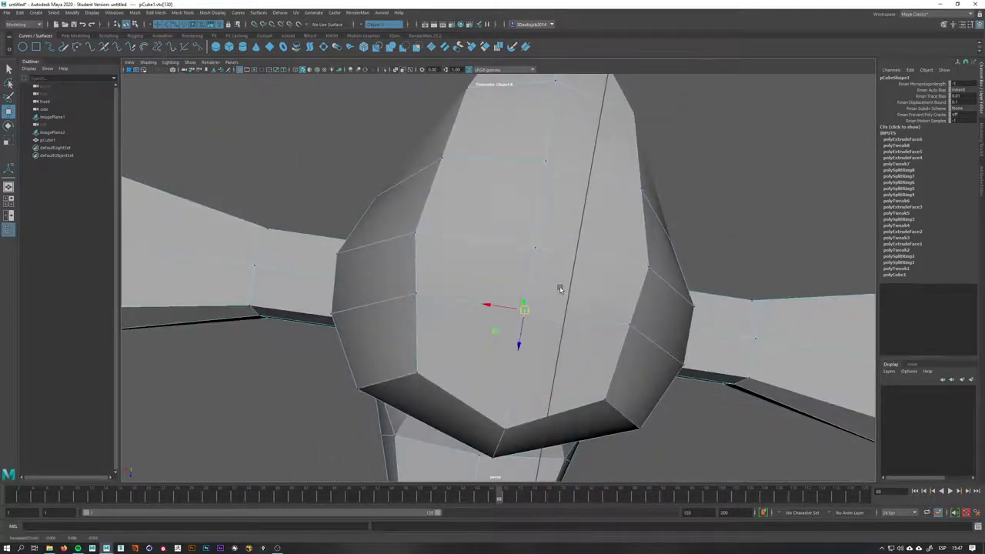
{"action": "left_click_drag", "start_coordinate": [560, 289], "coordinate": [669, 360], "text": "alt"}
Match the bottom vertices of the torso to the reference belly outline in the side view
{"action": "key", "text": "space"}
{"action": "scroll", "coordinate": [531, 358], "scroll_direction": "down", "scroll_amount": 5}
{"action": "middle_click_drag", "start_coordinate": [716, 391], "coordinate": [682, 315], "text": "alt"}
{"action": "scroll", "coordinate": [552, 361], "scroll_direction": "up", "scroll_amount": 2}
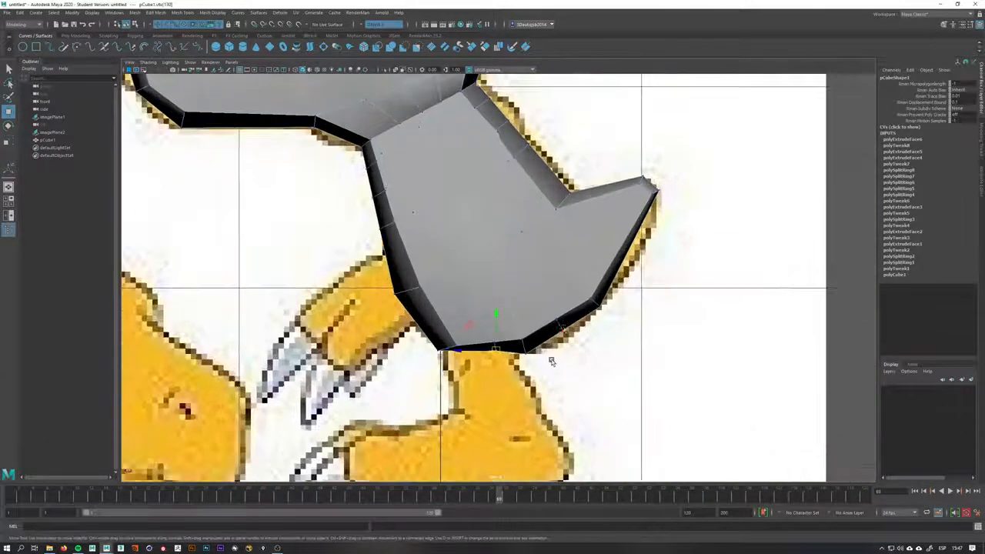
{"action": "scroll", "coordinate": [552, 361], "scroll_direction": "up", "scroll_amount": 3}
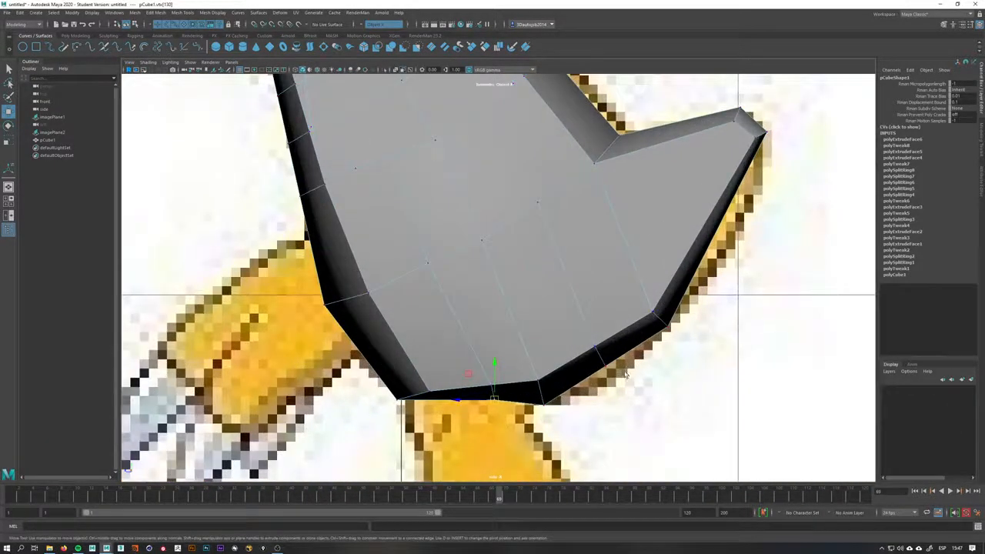
{"action": "mouse_move", "coordinate": [625, 372]}
{"action": "left_mouse_down"}
{"action": "mouse_move", "coordinate": [586, 339]}
{"action": "mouse_move", "coordinate": [616, 373]}
{"action": "left_mouse_up"}
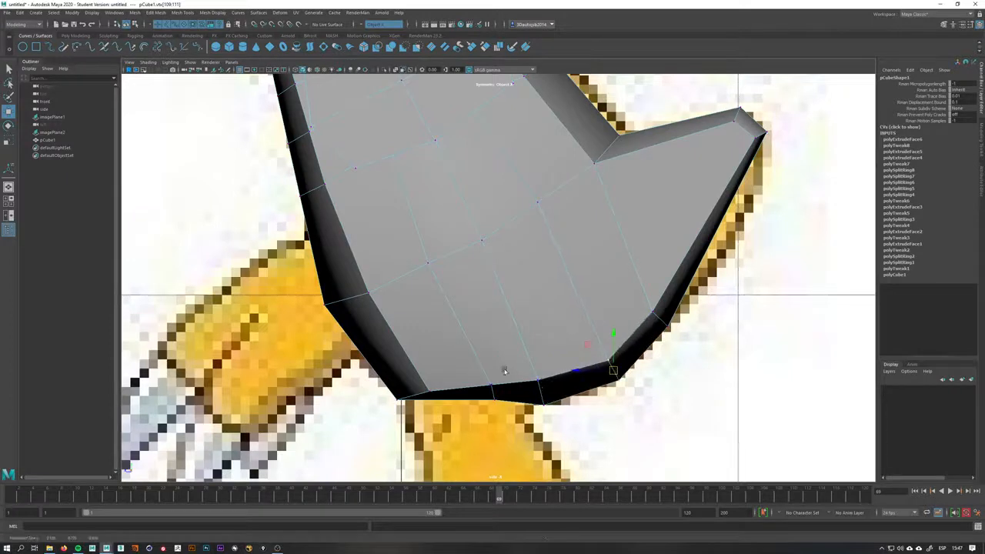
{"action": "left_click_drag", "start_coordinate": [505, 371], "coordinate": [485, 401]}
{"action": "left_click_drag", "start_coordinate": [438, 373], "coordinate": [402, 373]}
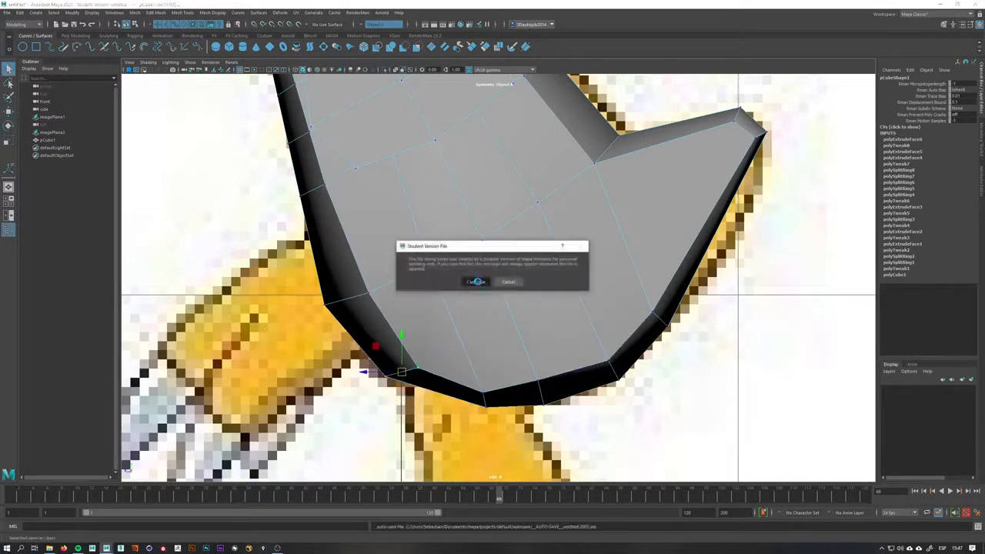
Adjust more lower-torso vertices, including the back corner, to follow the reference outline
{"action": "middle_click_drag", "start_coordinate": [450, 269], "coordinate": [424, 316], "text": "alt"}
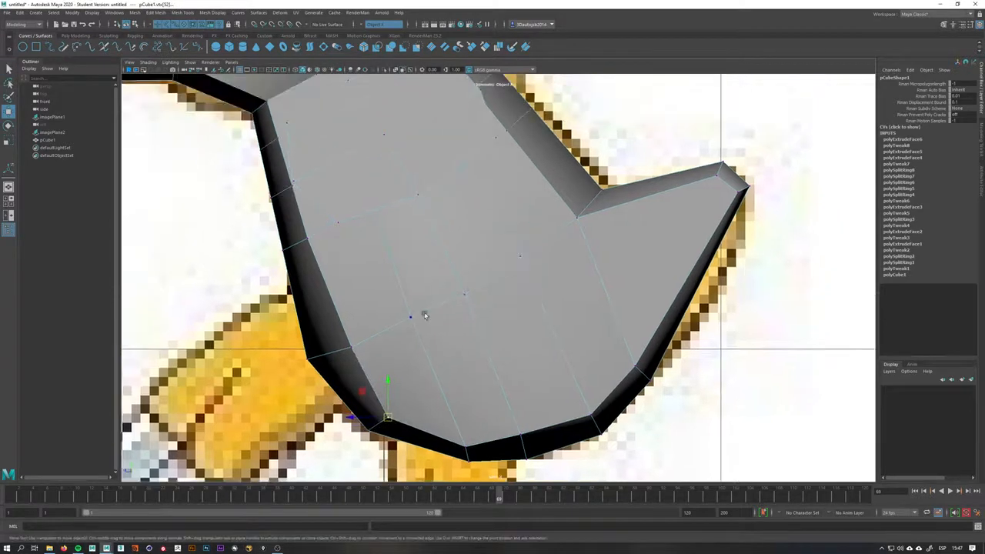
{"action": "left_click_drag", "start_coordinate": [413, 315], "coordinate": [406, 318]}
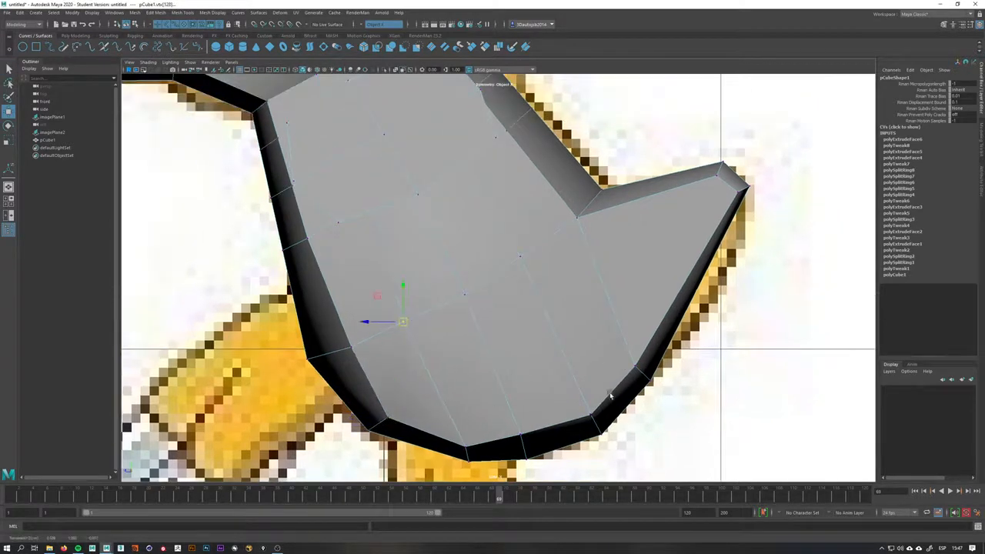
{"action": "left_click_drag", "start_coordinate": [611, 396], "coordinate": [590, 441]}
{"action": "mouse_move", "coordinate": [596, 426]}
{"action": "left_mouse_down"}
{"action": "mouse_move", "coordinate": [639, 391]}
{"action": "mouse_move", "coordinate": [591, 429]}
{"action": "mouse_move", "coordinate": [538, 449]}
{"action": "mouse_move", "coordinate": [600, 420]}
{"action": "left_mouse_up"}
{"action": "mouse_move", "coordinate": [663, 353]}
{"action": "left_mouse_down"}
{"action": "mouse_move", "coordinate": [623, 394]}
{"action": "mouse_move", "coordinate": [662, 357]}
{"action": "left_mouse_up"}
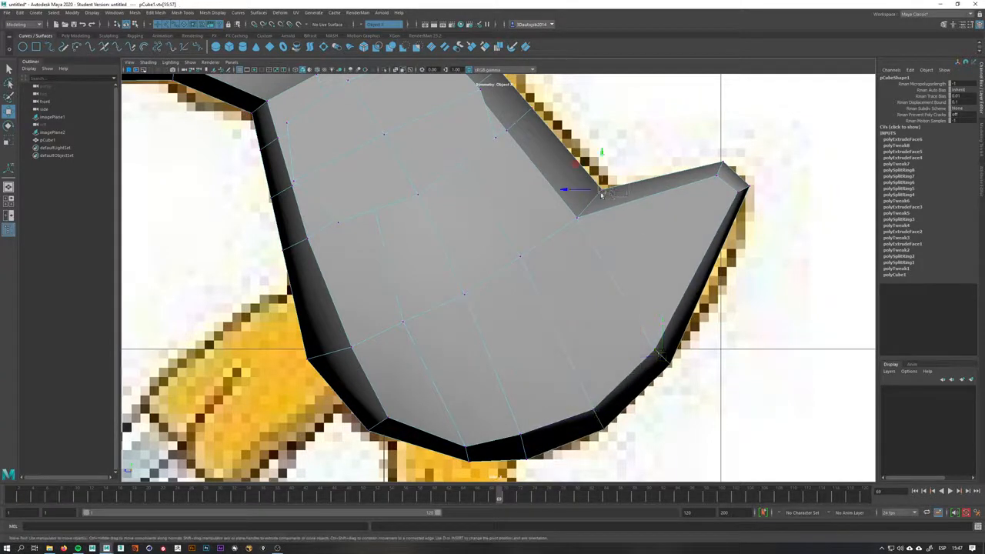
{"action": "left_click", "coordinate": [603, 191]}
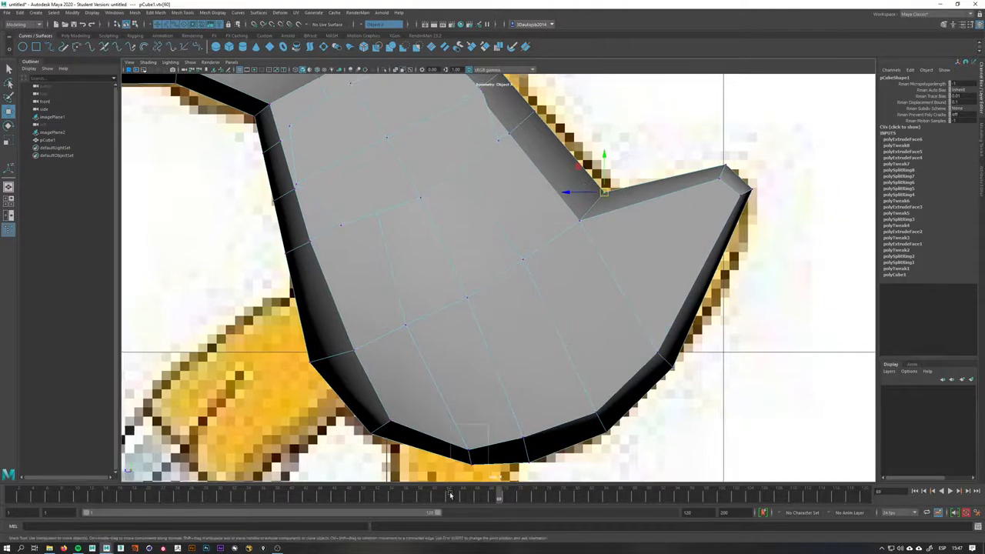
{"action": "scroll", "coordinate": [519, 264], "scroll_direction": "down", "scroll_amount": 10}
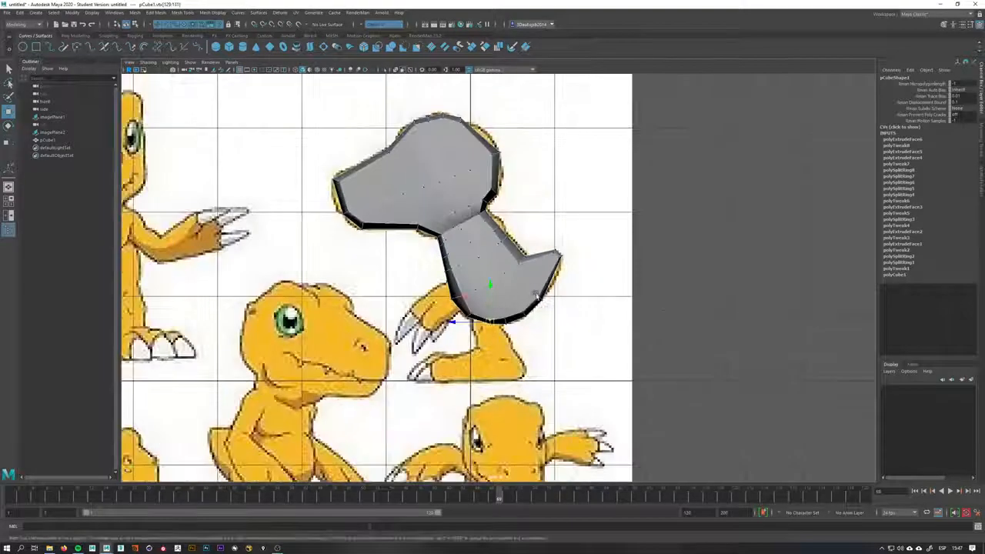
{"action": "scroll", "coordinate": [542, 287], "scroll_direction": "up", "scroll_amount": 4}
Insert an edge loop around the lower torso
{"action": "key", "text": "space"}
{"action": "left_click_drag", "start_coordinate": [532, 286], "coordinate": [548, 197]}
{"action": "key", "text": "space"}
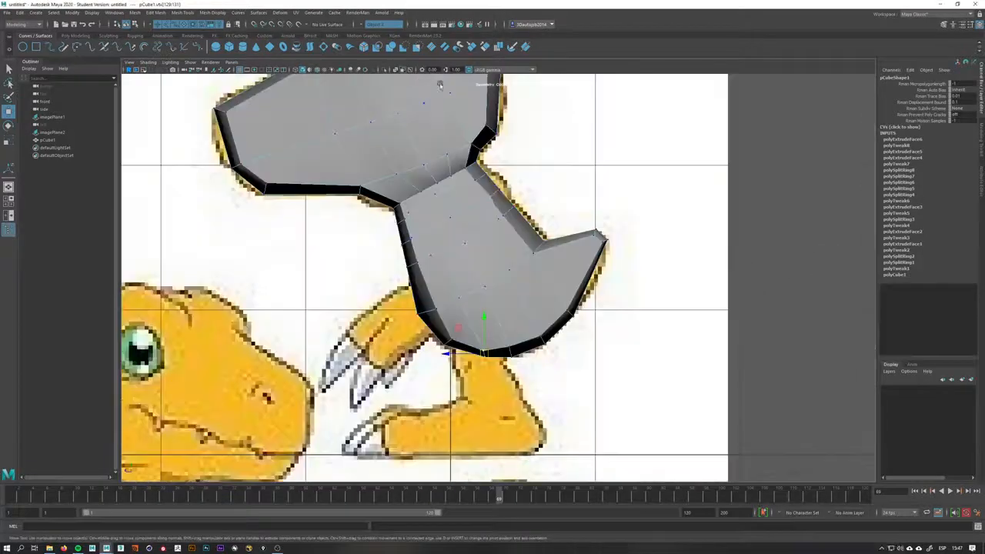
{"action": "key", "text": "space"}
{"action": "left_click_drag", "start_coordinate": [573, 269], "coordinate": [577, 292]}
{"action": "middle_click_drag", "start_coordinate": [581, 274], "coordinate": [642, 150], "text": "alt"}
{"action": "scroll", "coordinate": [433, 260], "scroll_direction": "up", "scroll_amount": 4}
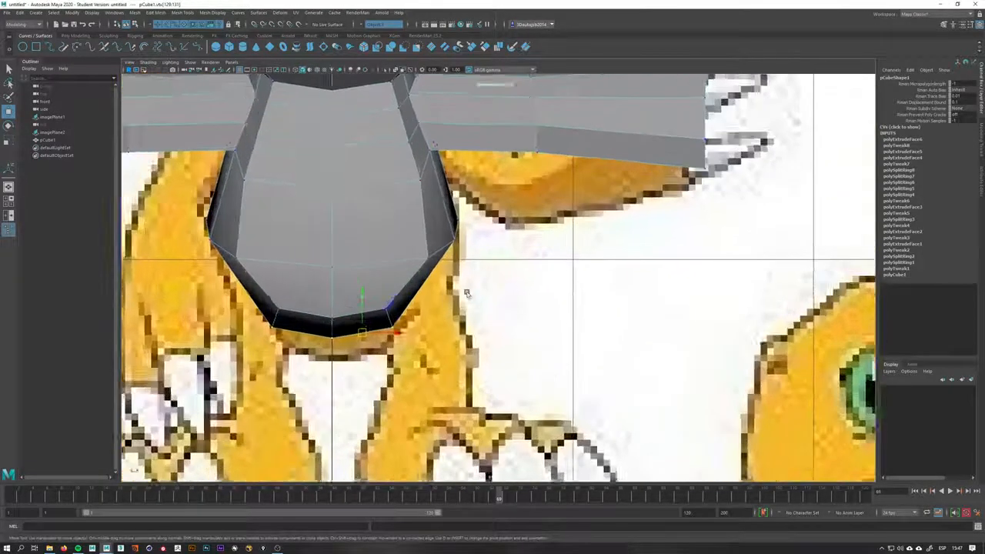
{"action": "key", "text": "space"}
{"action": "left_click_drag", "start_coordinate": [433, 302], "coordinate": [573, 270]}
{"action": "scroll", "coordinate": [639, 304], "scroll_direction": "up", "scroll_amount": 3}
{"action": "right_click_drag", "start_coordinate": [576, 249], "coordinate": [517, 272]}
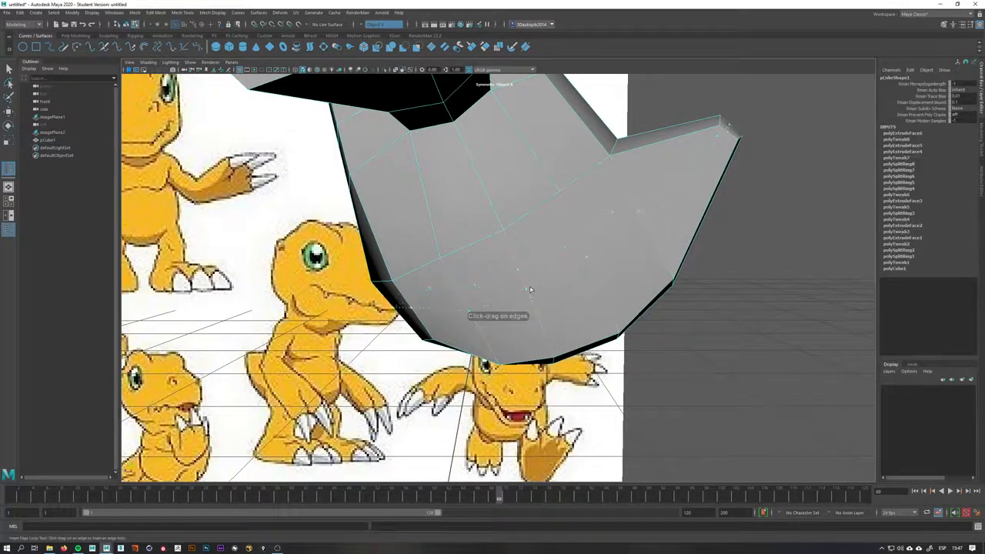
{"action": "left_click", "coordinate": [537, 290]}
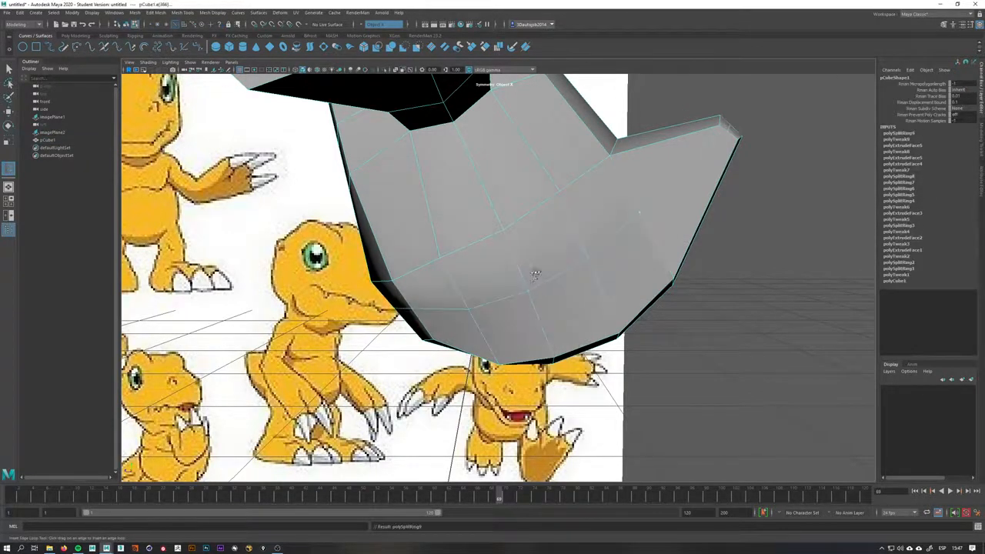
Select four faces on the torso's underside and extrude them with an inward offset to start a leg
{"action": "left_click_drag", "start_coordinate": [534, 270], "coordinate": [500, 226], "text": "alt"}
{"action": "key", "text": "space"}
{"action": "left_click_drag", "start_coordinate": [501, 288], "coordinate": [548, 308]}
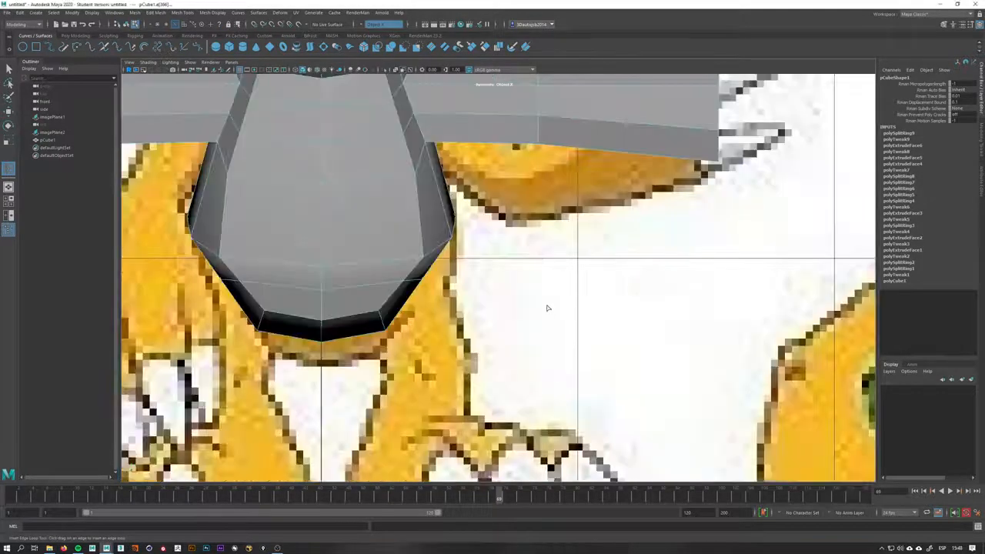
{"action": "key", "text": "space"}
{"action": "left_click_drag", "start_coordinate": [413, 325], "coordinate": [470, 323]}
{"action": "left_click_drag", "start_coordinate": [515, 281], "coordinate": [526, 271], "text": "alt"}
{"action": "key", "text": "q"}
{"action": "right_click_drag", "start_coordinate": [529, 268], "coordinate": [530, 288]}
{"action": "left_click", "coordinate": [544, 264]}
{"action": "left_click", "coordinate": [559, 303], "text": "shift"}
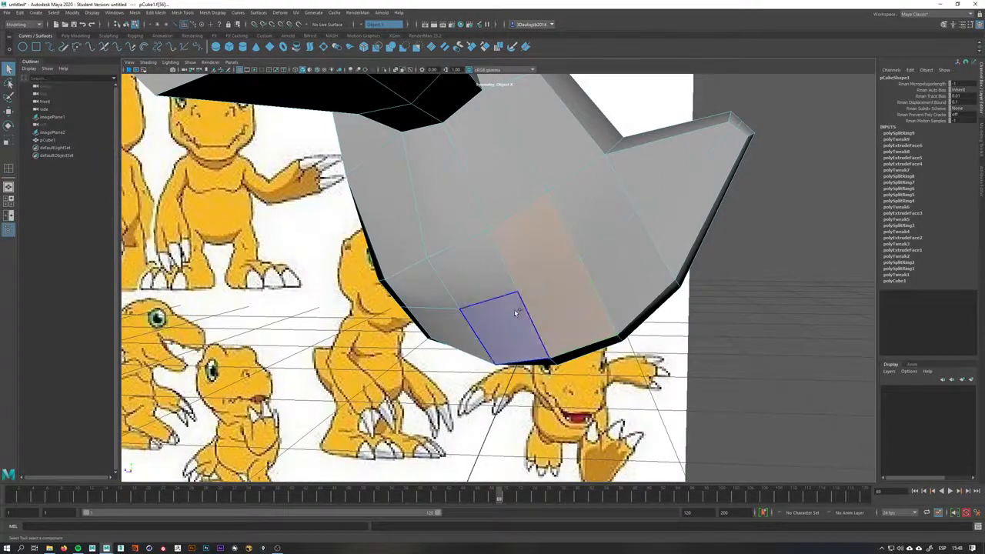
{"action": "left_click", "coordinate": [518, 311], "text": "shift"}
{"action": "left_click", "coordinate": [488, 279], "text": "shift"}
{"action": "left_click_drag", "start_coordinate": [572, 313], "coordinate": [560, 274], "text": "alt"}
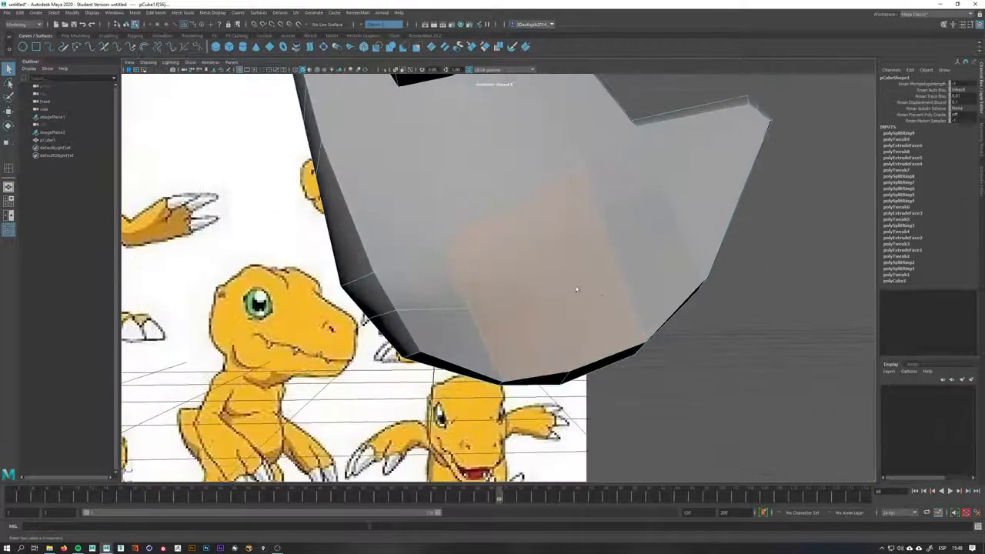
{"action": "right_click_drag", "start_coordinate": [560, 274], "coordinate": [552, 251], "text": "shift"}
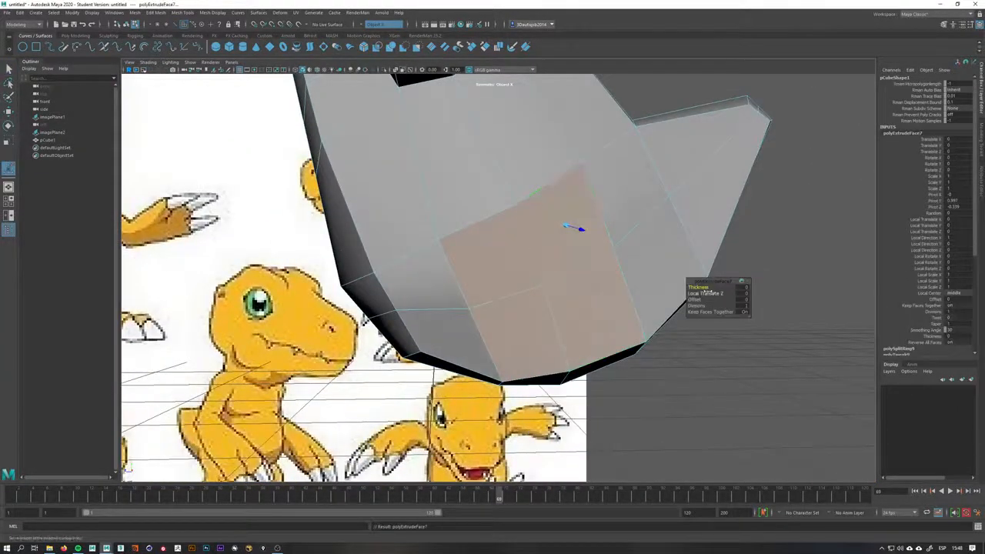
{"action": "left_click_drag", "start_coordinate": [684, 304], "coordinate": [665, 282]}
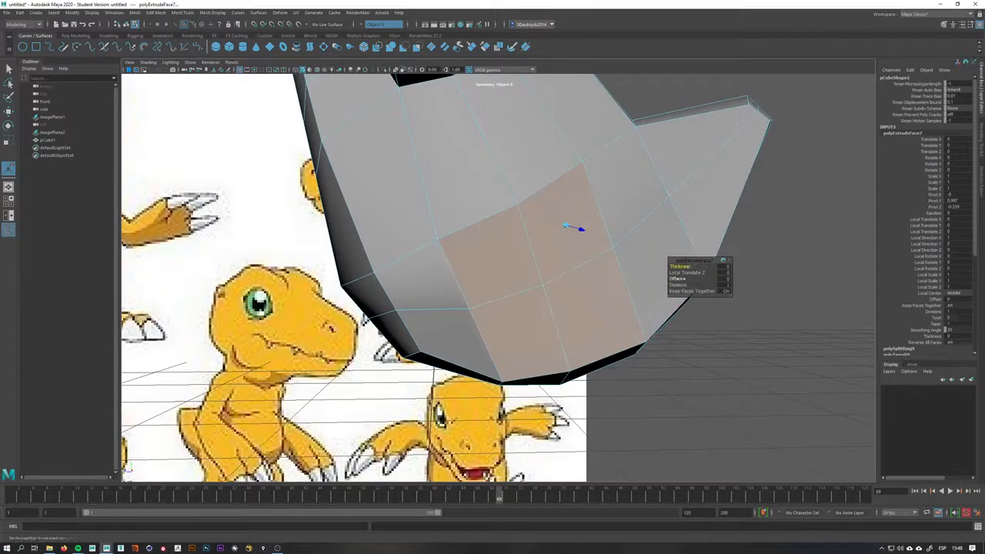
{"action": "left_click_drag", "start_coordinate": [678, 281], "coordinate": [679, 279]}
{"action": "left_click_drag", "start_coordinate": [546, 240], "coordinate": [540, 233], "text": "alt"}
Move vertices of the extruded leg base to round its outline
{"action": "key", "text": "q"}
{"action": "right_click_drag", "start_coordinate": [546, 205], "coordinate": [492, 220]}
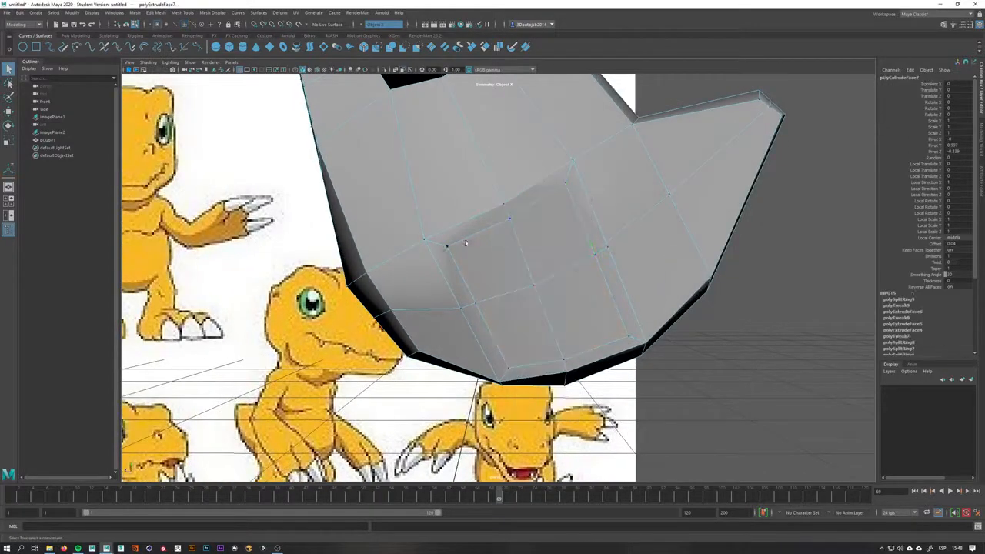
{"action": "left_click", "coordinate": [448, 248]}
{"action": "left_click_drag", "start_coordinate": [488, 257], "coordinate": [403, 212], "text": "alt"}
{"action": "key", "text": "w"}
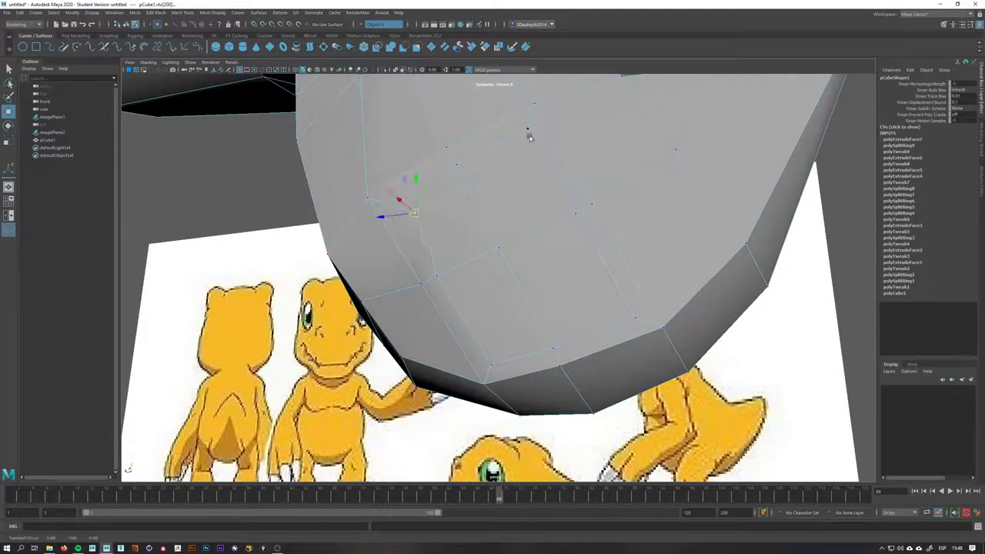
{"action": "left_click", "coordinate": [529, 132]}
{"action": "left_click_drag", "start_coordinate": [530, 139], "coordinate": [519, 173], "text": "alt"}
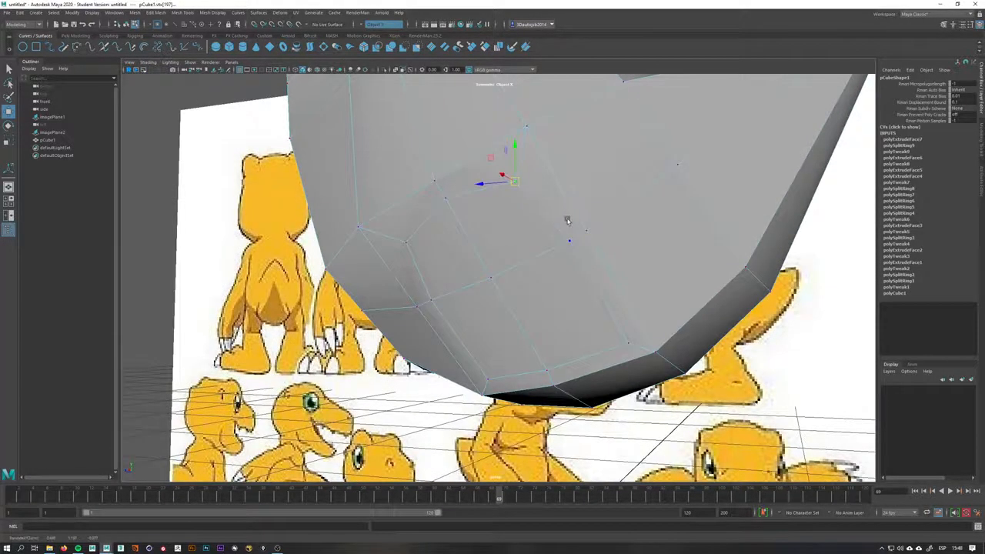
{"action": "left_click_drag", "start_coordinate": [567, 220], "coordinate": [526, 224], "text": "alt"}
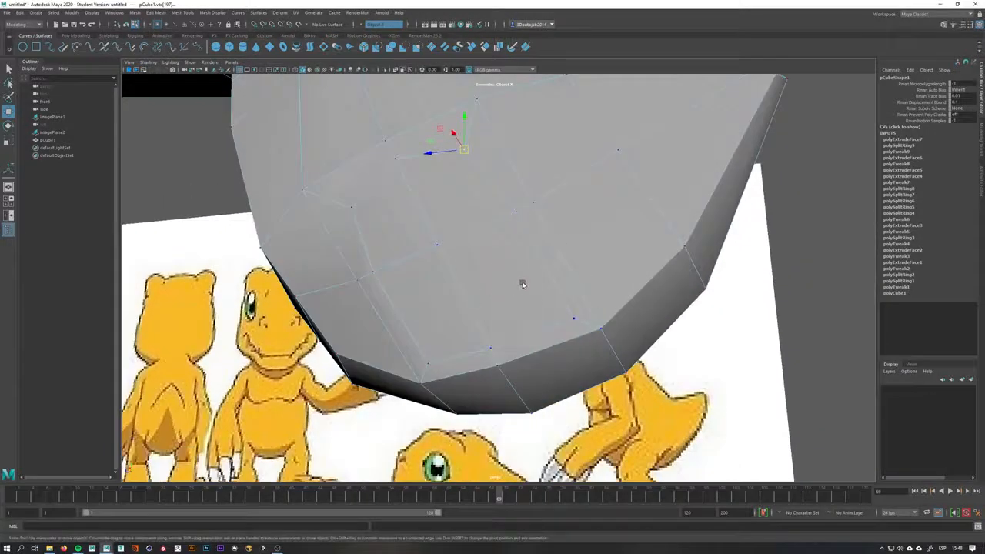
Adjust further vertices around the leg base on the torso's underside
{"action": "left_click", "coordinate": [575, 319]}
{"action": "left_click_drag", "start_coordinate": [572, 324], "coordinate": [573, 322]}
{"action": "left_click_drag", "start_coordinate": [427, 369], "coordinate": [413, 335]}
{"action": "left_click", "coordinate": [385, 273]}
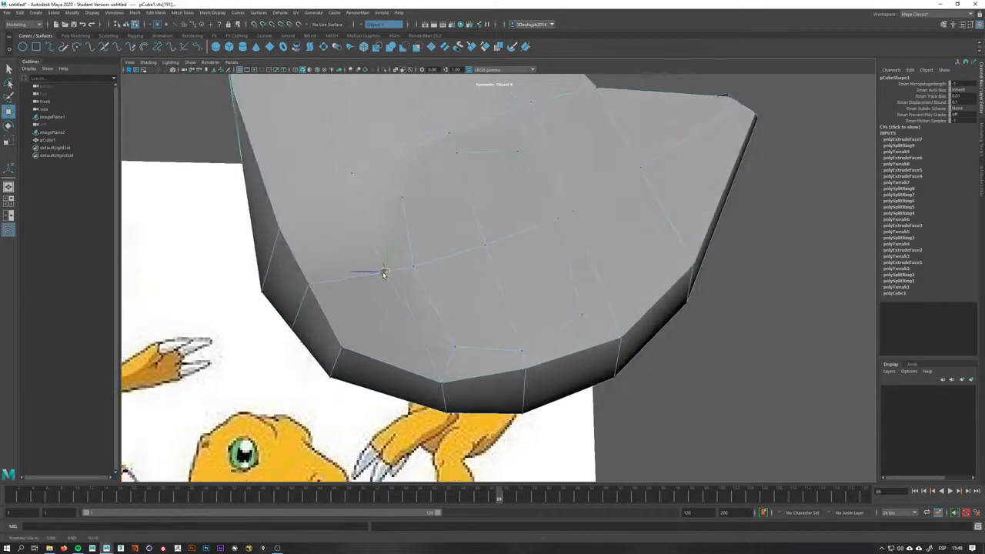
Shape the remaining leg-base vertices to make the opening more circular
{"action": "left_click_drag", "start_coordinate": [643, 237], "coordinate": [684, 242], "text": "alt"}
{"action": "left_click_drag", "start_coordinate": [581, 330], "coordinate": [446, 245], "text": "alt"}
{"action": "left_click", "coordinate": [586, 341]}
{"action": "left_click_drag", "start_coordinate": [451, 275], "coordinate": [431, 182], "text": "alt"}
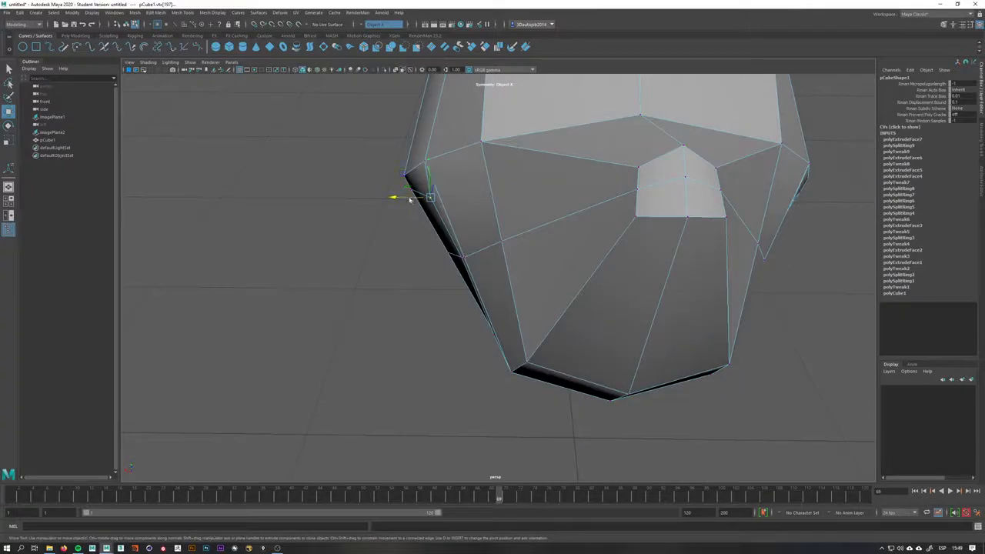
{"action": "left_click", "coordinate": [461, 254]}
{"action": "left_click_drag", "start_coordinate": [508, 279], "coordinate": [391, 248], "text": "alt"}
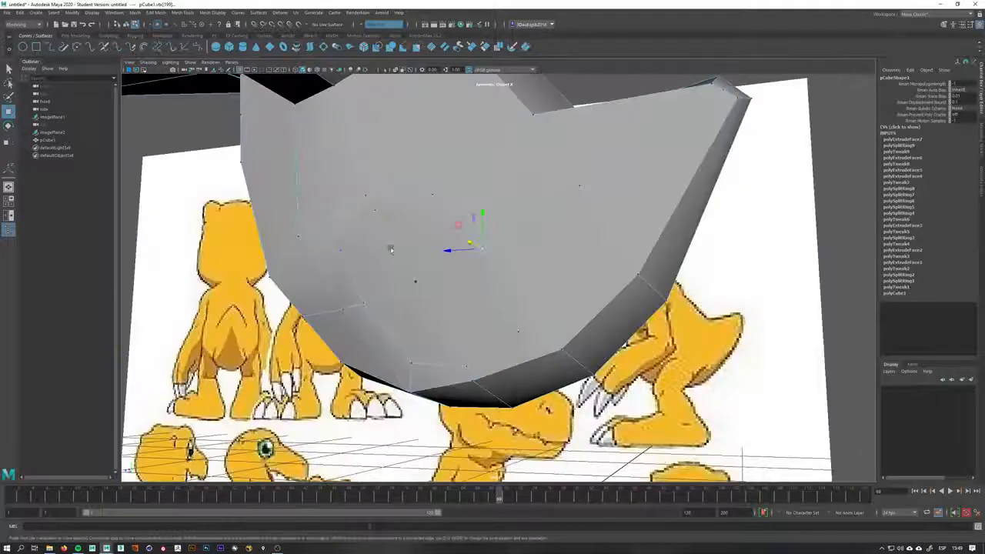
Open the Move tool settings and set its transform constraint to Surface
{"action": "double_click", "coordinate": [8, 115]}
{"action": "left_click_drag", "start_coordinate": [163, 71], "coordinate": [638, 111]}
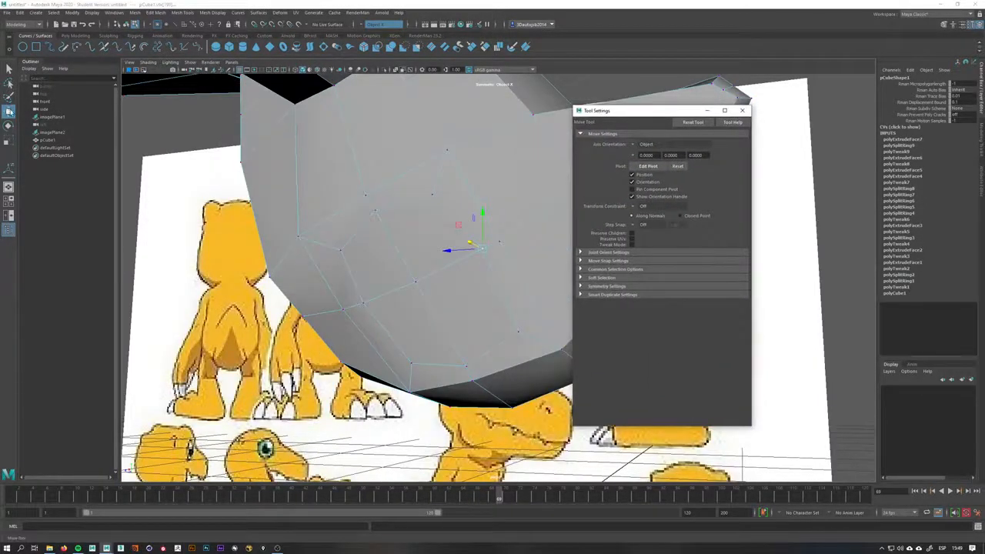
{"action": "left_click", "coordinate": [433, 200]}
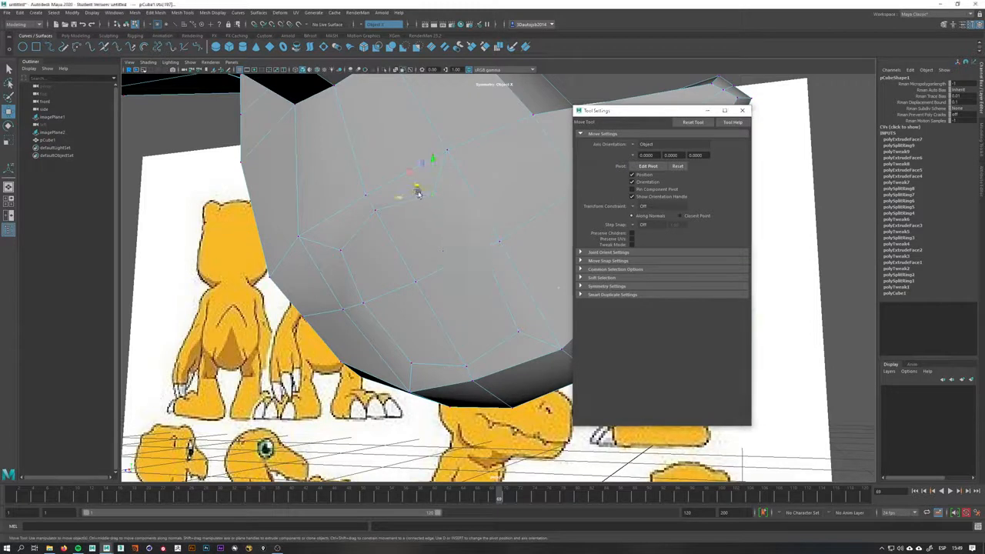
{"action": "left_click", "coordinate": [635, 207]}
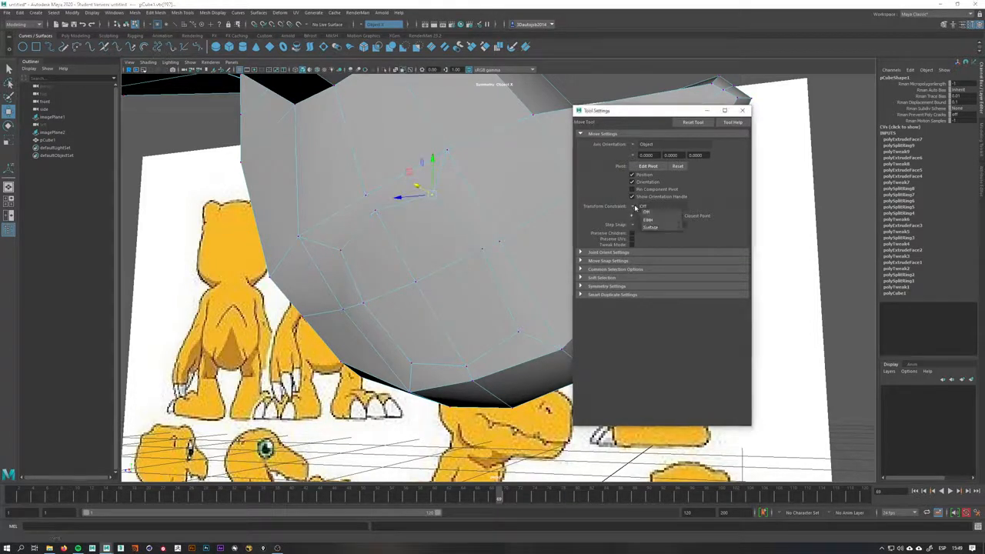
{"action": "left_click", "coordinate": [654, 227]}
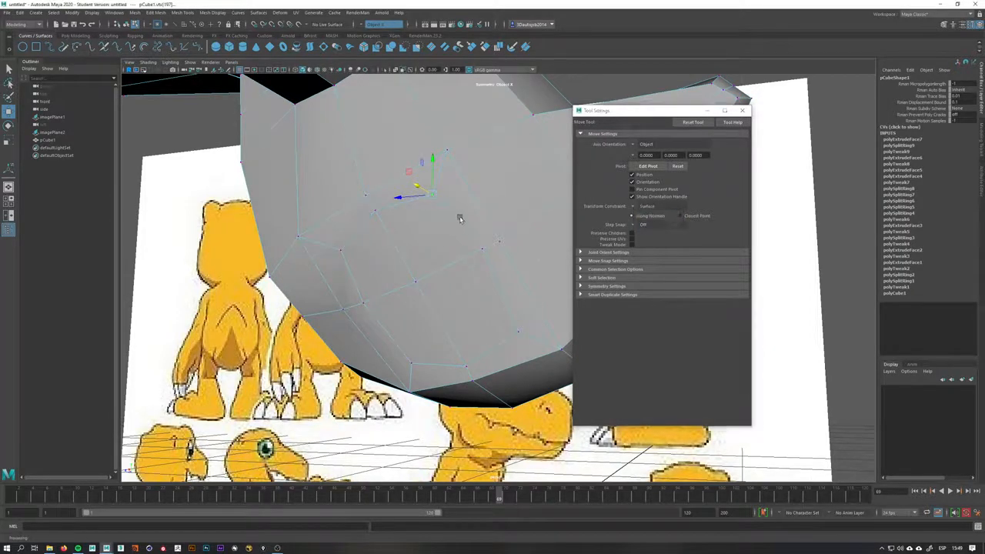
Slide vertices around the leg base along the torso surface to round the opening
{"action": "mouse_move", "coordinate": [460, 216]}
{"action": "left_mouse_down", "text": "alt"}
{"action": "mouse_move", "coordinate": [445, 198]}
{"action": "mouse_move", "coordinate": [455, 252]}
{"action": "mouse_move", "coordinate": [488, 209]}
{"action": "mouse_move", "coordinate": [477, 193]}
{"action": "mouse_move", "coordinate": [458, 199]}
{"action": "mouse_move", "coordinate": [468, 197]}
{"action": "mouse_move", "coordinate": [464, 220]}
{"action": "mouse_move", "coordinate": [485, 238]}
{"action": "mouse_move", "coordinate": [473, 242]}
{"action": "mouse_move", "coordinate": [452, 202]}
{"action": "left_mouse_up", "text": "alt"}
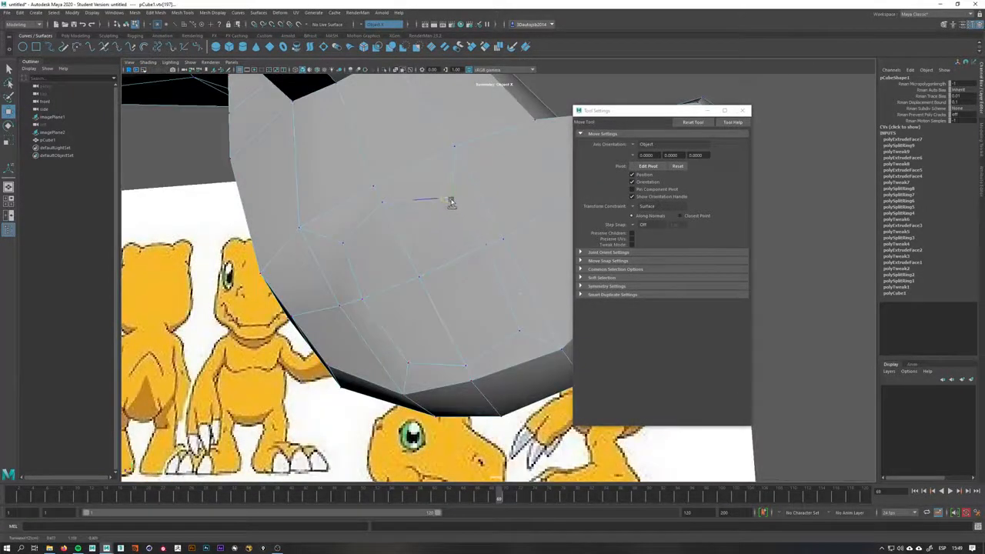
{"action": "left_click", "coordinate": [521, 330]}
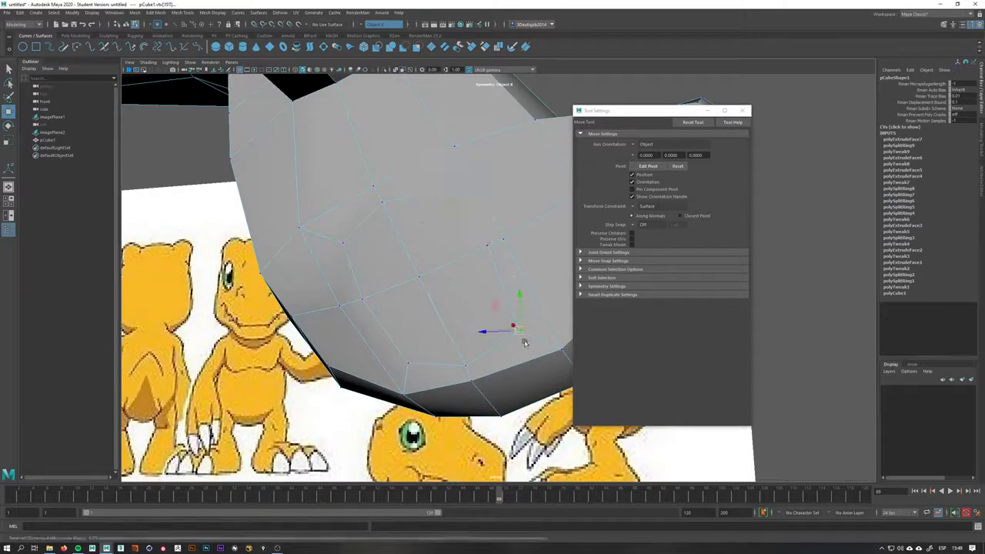
{"action": "mouse_move", "coordinate": [411, 363]}
{"action": "left_mouse_down", "text": "alt"}
{"action": "mouse_move", "coordinate": [402, 362]}
{"action": "mouse_move", "coordinate": [416, 367]}
{"action": "left_mouse_up", "text": "alt"}
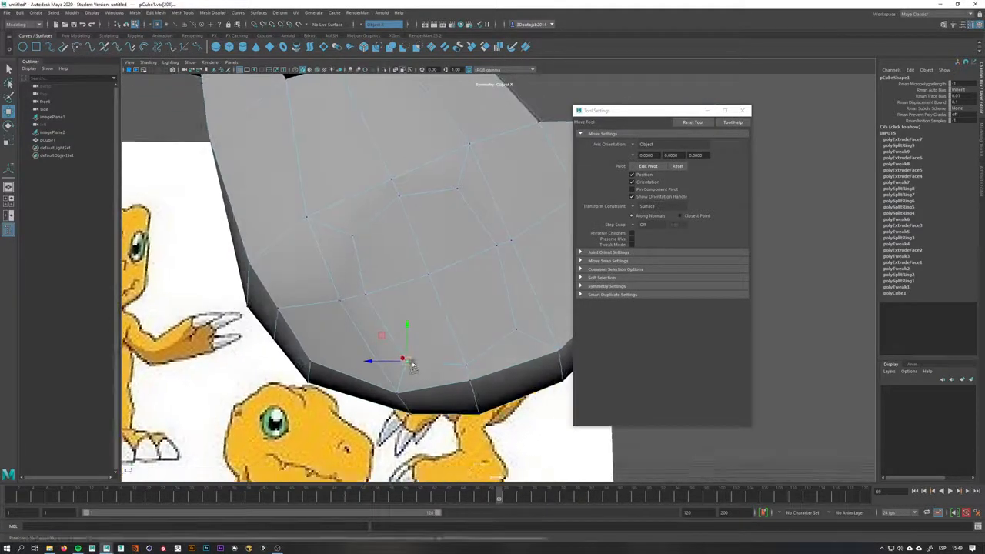
{"action": "left_click", "coordinate": [359, 243]}
{"action": "left_click", "coordinate": [355, 241]}
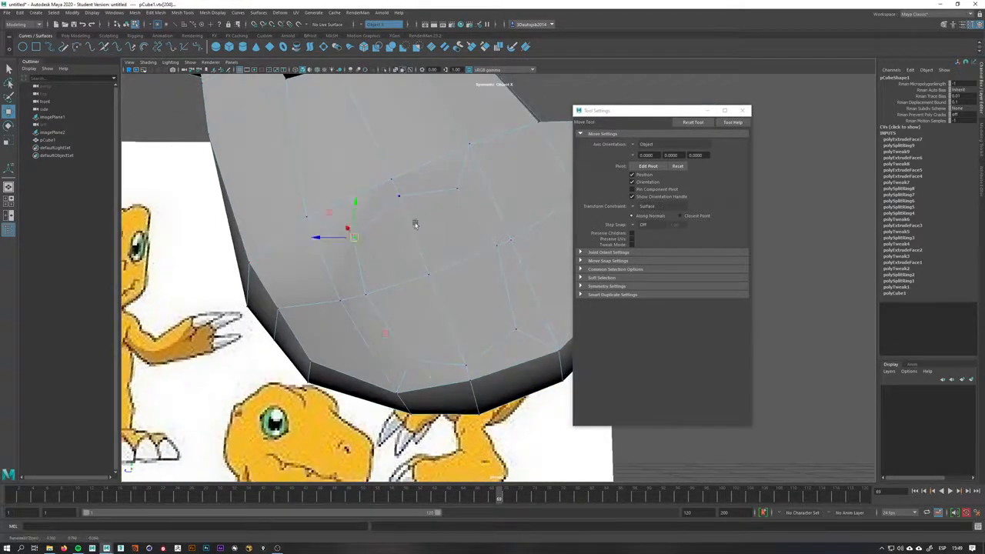
Set the Move tool's transform constraint back to Off and close the tool settings
{"action": "left_click", "coordinate": [634, 207]}
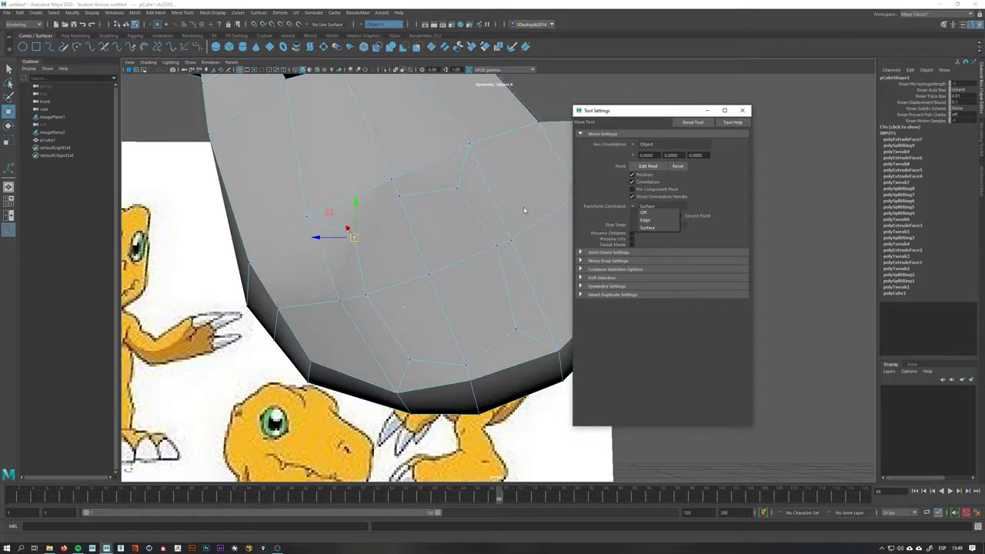
{"action": "left_click", "coordinate": [643, 214]}
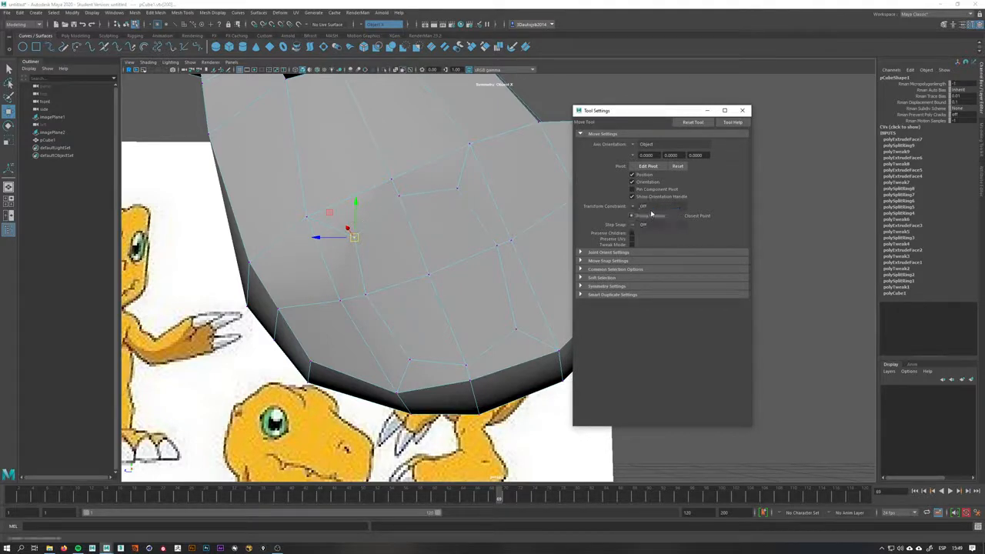
{"action": "left_click", "coordinate": [742, 111]}
Select the leg-base faces on the torso's underside and extrude them
{"action": "left_click_drag", "start_coordinate": [649, 165], "coordinate": [530, 247], "text": "alt"}
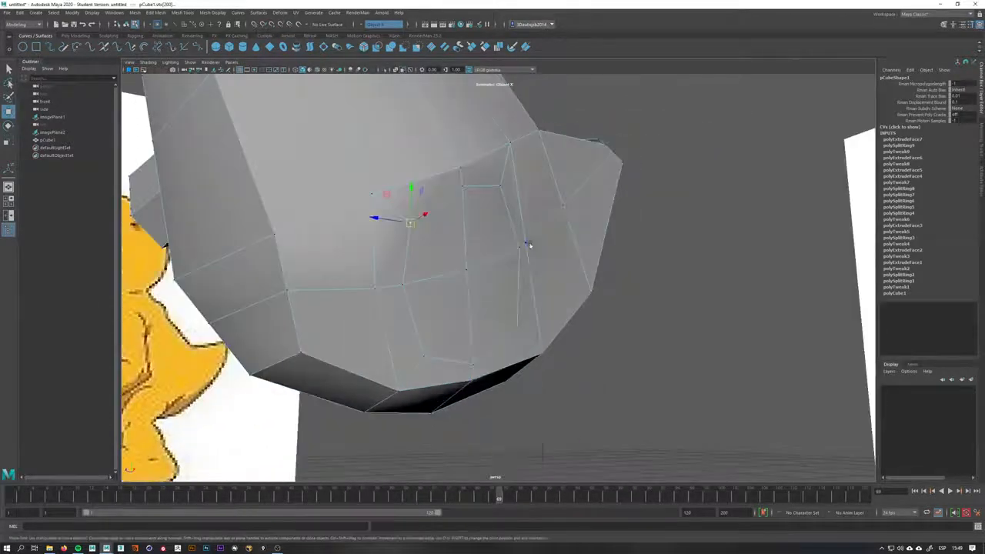
{"action": "right_click_drag", "start_coordinate": [512, 245], "coordinate": [509, 272]}
{"action": "left_click", "coordinate": [488, 237]}
{"action": "left_click", "coordinate": [462, 306], "text": "shift"}
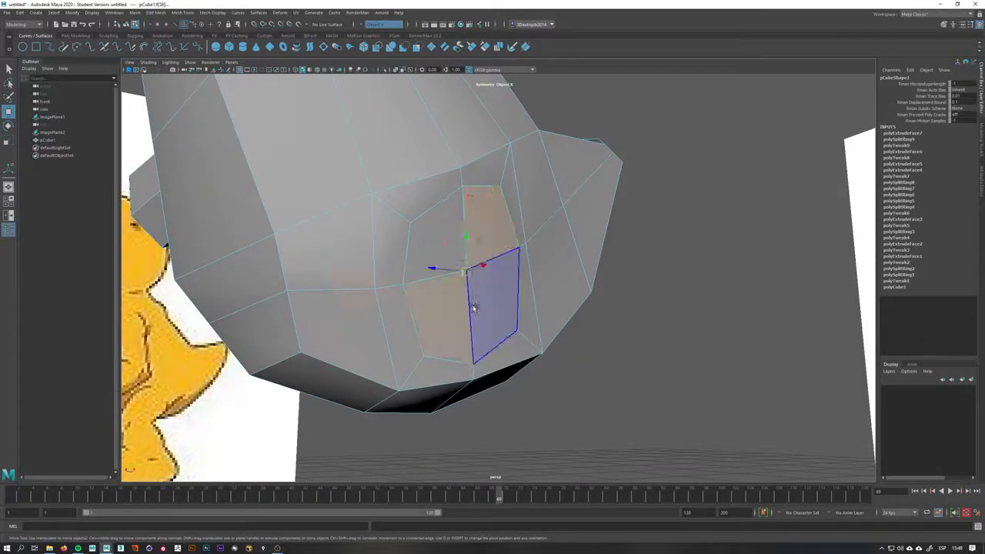
{"action": "left_click", "coordinate": [475, 305], "text": "shift"}
{"action": "left_click", "coordinate": [457, 252], "text": "shift"}
{"action": "left_click_drag", "start_coordinate": [535, 303], "coordinate": [601, 302], "text": "alt"}
{"action": "key", "text": "space"}
{"action": "left_click_drag", "start_coordinate": [495, 274], "coordinate": [495, 293]}
{"action": "middle_click_drag", "start_coordinate": [484, 286], "coordinate": [479, 274], "text": "alt"}
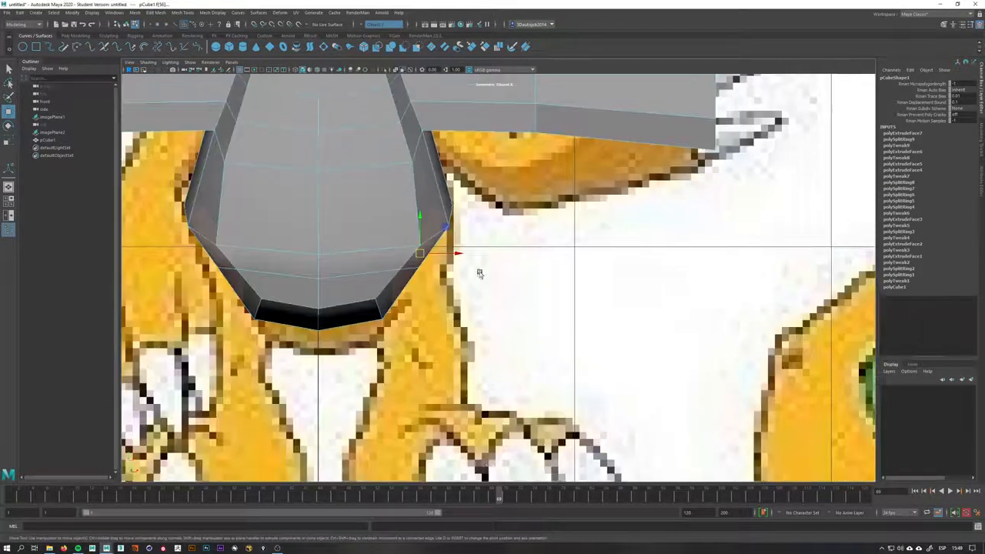
{"action": "right_click_drag", "start_coordinate": [424, 276], "coordinate": [426, 287], "text": "shift"}
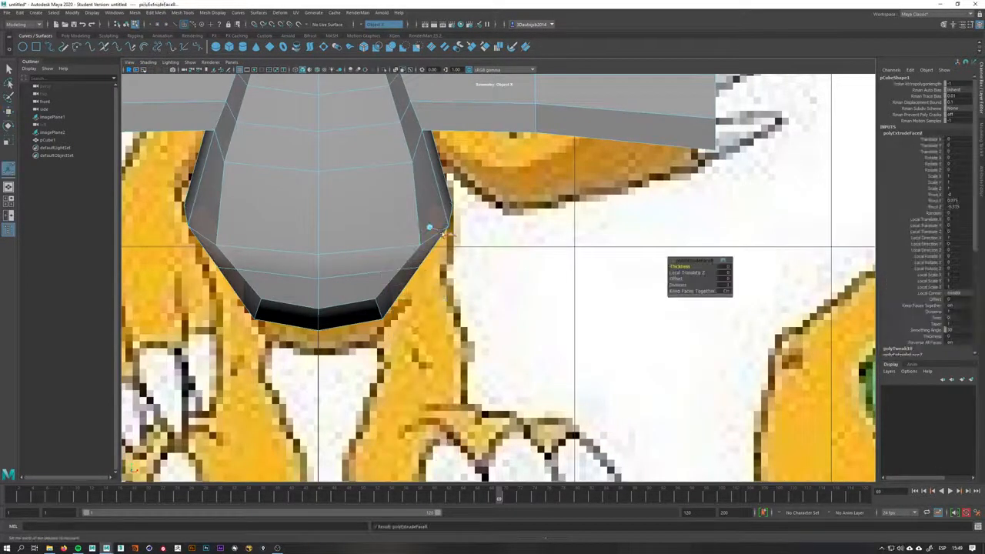
{"action": "left_click_drag", "start_coordinate": [448, 234], "coordinate": [615, 339]}
{"action": "key", "text": "space"}
{"action": "right_click_drag", "start_coordinate": [615, 339], "coordinate": [524, 308], "text": "alt"}
{"action": "left_click_drag", "start_coordinate": [523, 308], "coordinate": [431, 258], "text": "alt"}
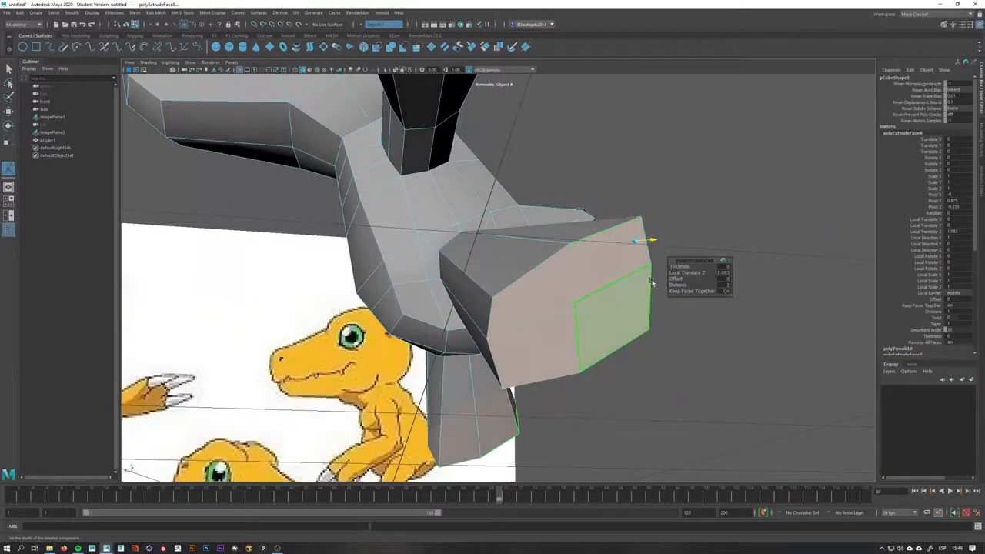
{"action": "left_click_drag", "start_coordinate": [597, 277], "coordinate": [570, 274], "text": "alt"}
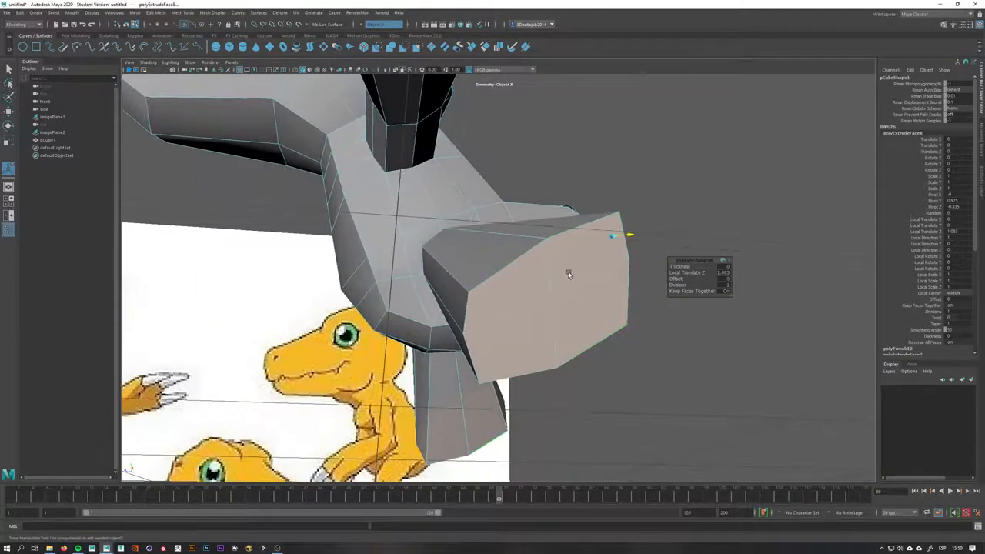
{"action": "key", "text": "ctrl+z"}
Shorten the extrusion depth and move the extruded leg faces down along the reference image
{"action": "left_click_drag", "start_coordinate": [508, 285], "coordinate": [596, 327], "text": "alt"}
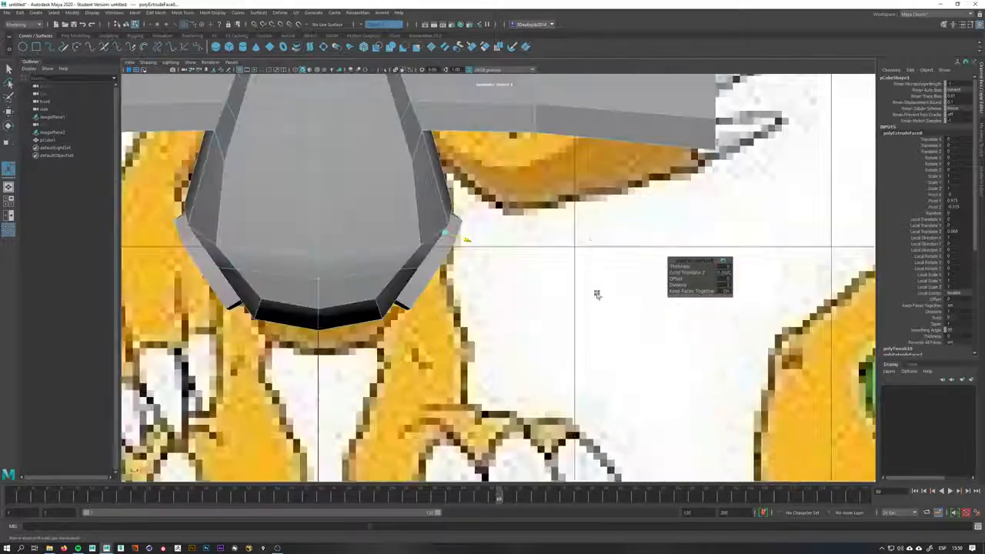
{"action": "middle_click_drag", "start_coordinate": [591, 251], "coordinate": [563, 339], "text": "alt"}
{"action": "middle_click_drag", "start_coordinate": [416, 328], "coordinate": [439, 260], "text": "alt"}
{"action": "scroll", "coordinate": [465, 259], "scroll_direction": "up", "scroll_amount": 2}
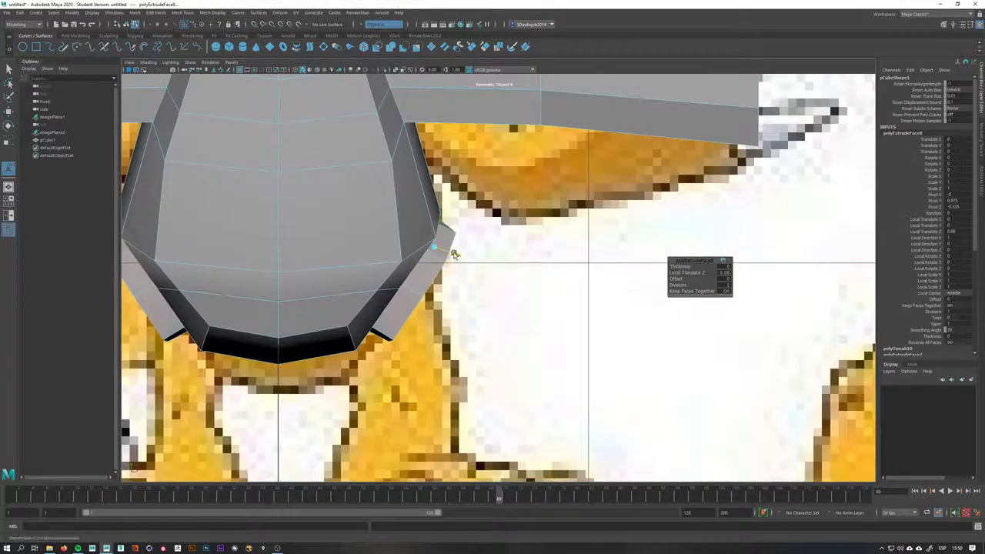
{"action": "key", "text": "w"}
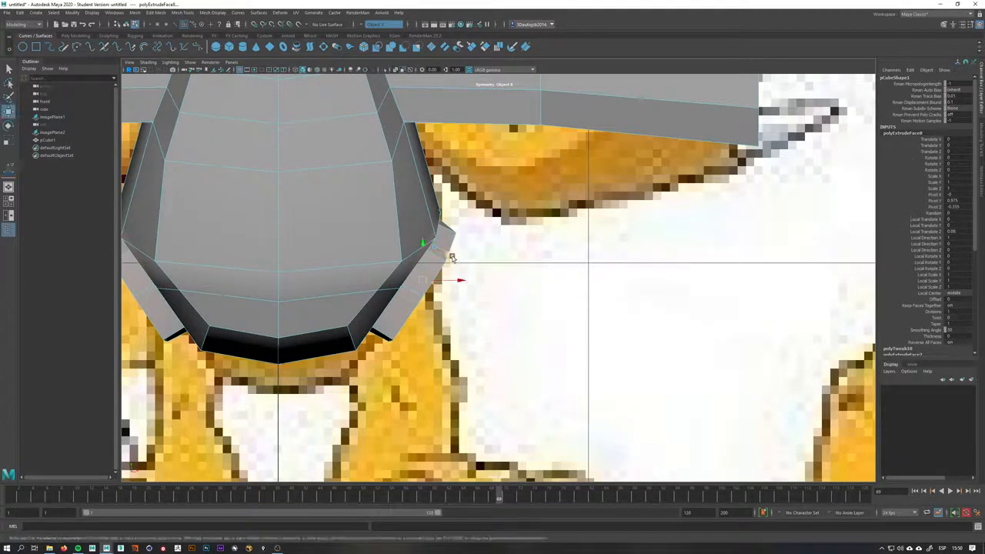
{"action": "left_click_drag", "start_coordinate": [427, 283], "coordinate": [403, 375]}
Scale the leg's bottom faces to taper the leg toward the foot
{"action": "key", "text": "e"}
{"action": "key", "text": "w"}
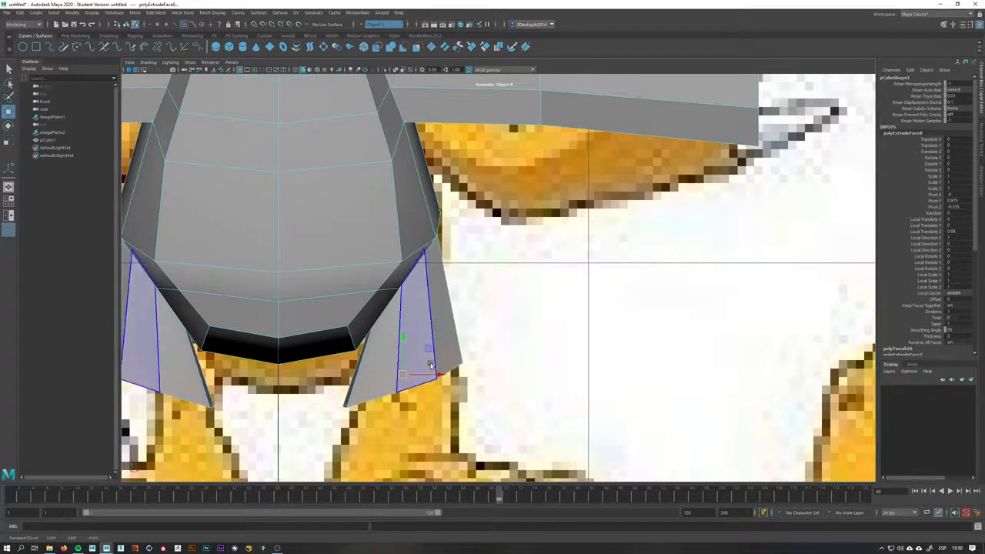
{"action": "middle_click_drag", "start_coordinate": [419, 358], "coordinate": [421, 351], "text": "alt"}
{"action": "scroll", "coordinate": [415, 339], "scroll_direction": "up", "scroll_amount": 2}
{"action": "key", "text": "r"}
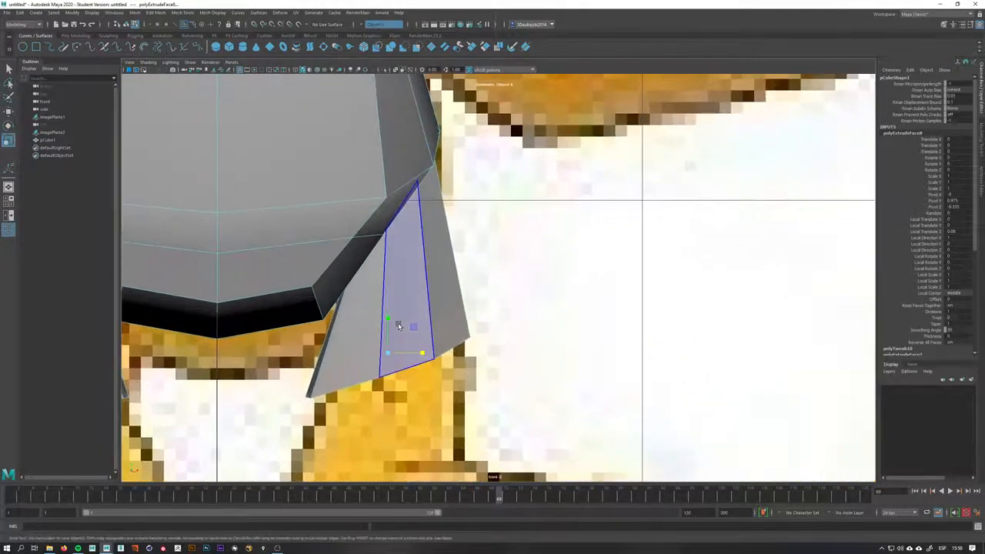
{"action": "left_click_drag", "start_coordinate": [391, 327], "coordinate": [401, 374]}
{"action": "middle_click_drag", "start_coordinate": [410, 314], "coordinate": [411, 332], "text": "alt"}
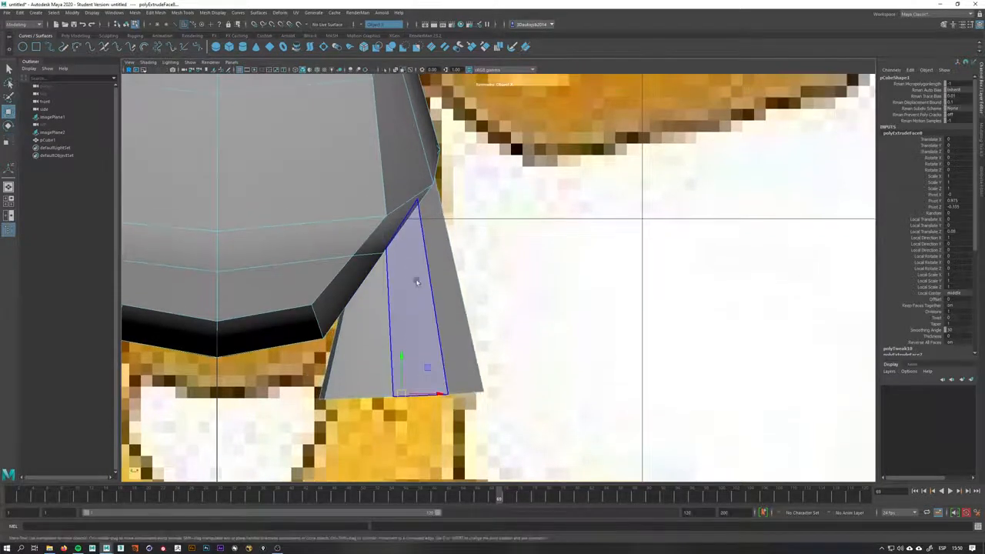
Select an edge loop on the leg and move it to reshape the leg
{"action": "key", "text": "space"}
{"action": "left_click_drag", "start_coordinate": [426, 295], "coordinate": [511, 254]}
{"action": "right_click_drag", "start_coordinate": [493, 247], "coordinate": [496, 222]}
{"action": "double_click", "coordinate": [467, 241]}
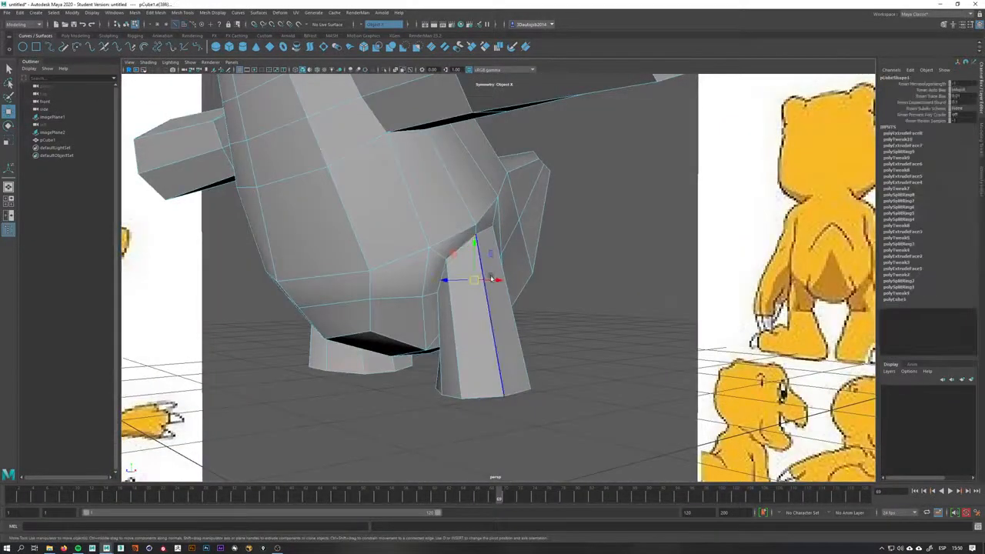
{"action": "mouse_move", "coordinate": [493, 278]}
{"action": "left_mouse_down", "text": "alt"}
{"action": "mouse_move", "coordinate": [519, 272]}
{"action": "mouse_move", "coordinate": [451, 254]}
{"action": "mouse_move", "coordinate": [475, 282]}
{"action": "left_mouse_up", "text": "alt"}
Select the edge loop where the leg meets the torso and move it to refine the joint
{"action": "left_click", "coordinate": [452, 231]}
{"action": "double_click", "coordinate": [453, 230]}
{"action": "key", "text": "space"}
{"action": "scroll", "coordinate": [475, 281], "scroll_direction": "up", "scroll_amount": 2}
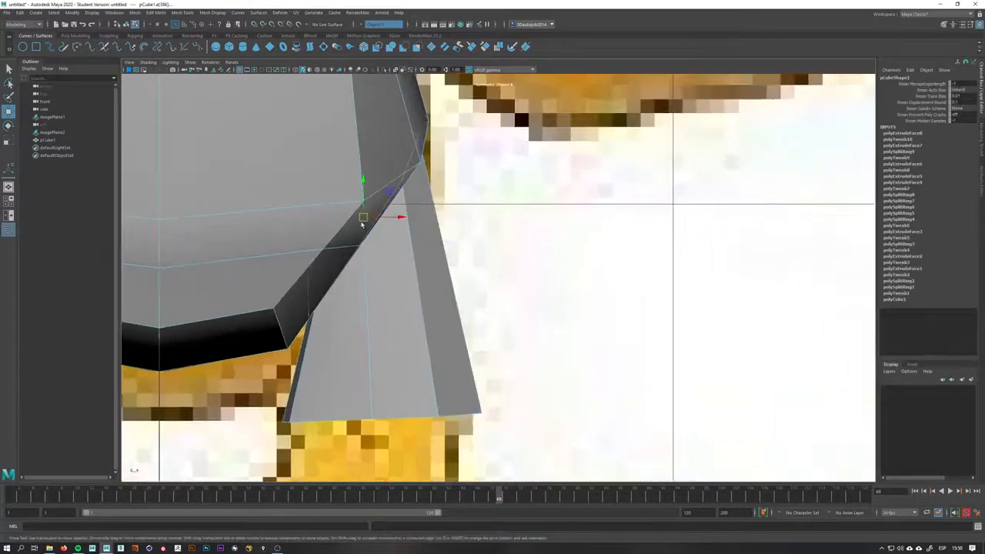
{"action": "left_click_drag", "start_coordinate": [362, 224], "coordinate": [406, 252]}
{"action": "key", "text": "e"}
{"action": "key", "text": "w"}
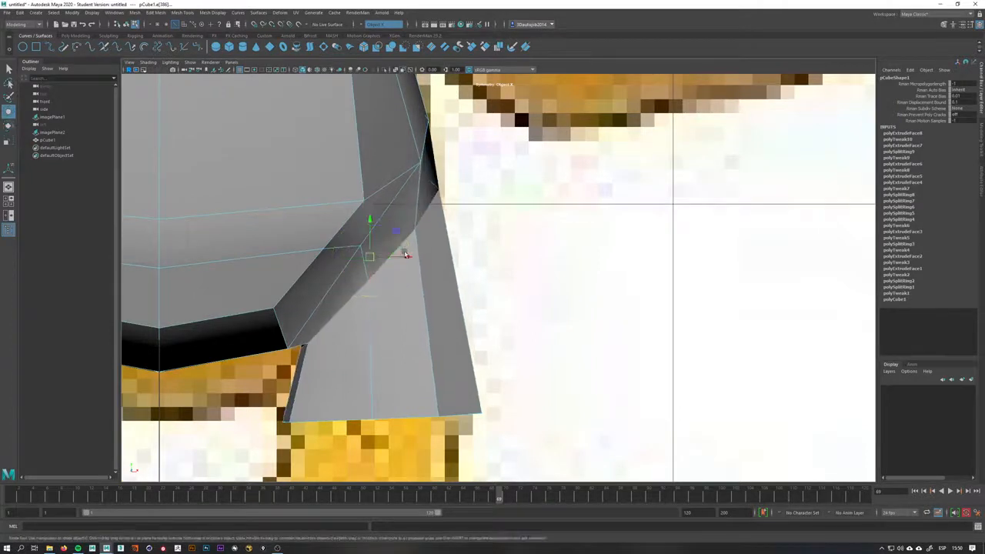
{"action": "middle_click_drag", "start_coordinate": [362, 269], "coordinate": [431, 210], "text": "alt"}
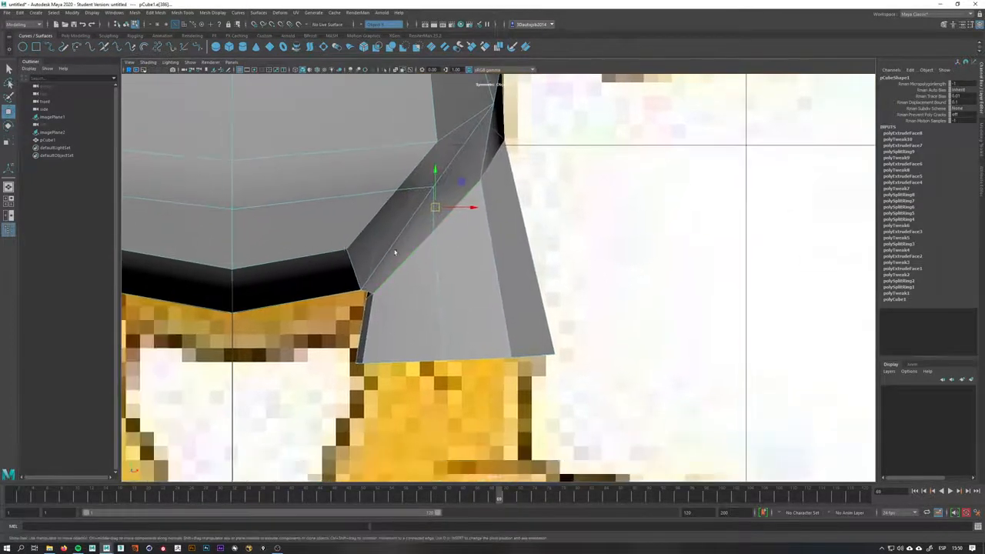
Switch to vertices and move vertices at the top of the leg to smooth the joint
{"action": "right_click", "coordinate": [297, 261]}
{"action": "left_click", "coordinate": [264, 258]}
{"action": "left_click", "coordinate": [230, 279]}
{"action": "left_click_drag", "start_coordinate": [232, 260], "coordinate": [235, 306]}
{"action": "left_click", "coordinate": [363, 271]}
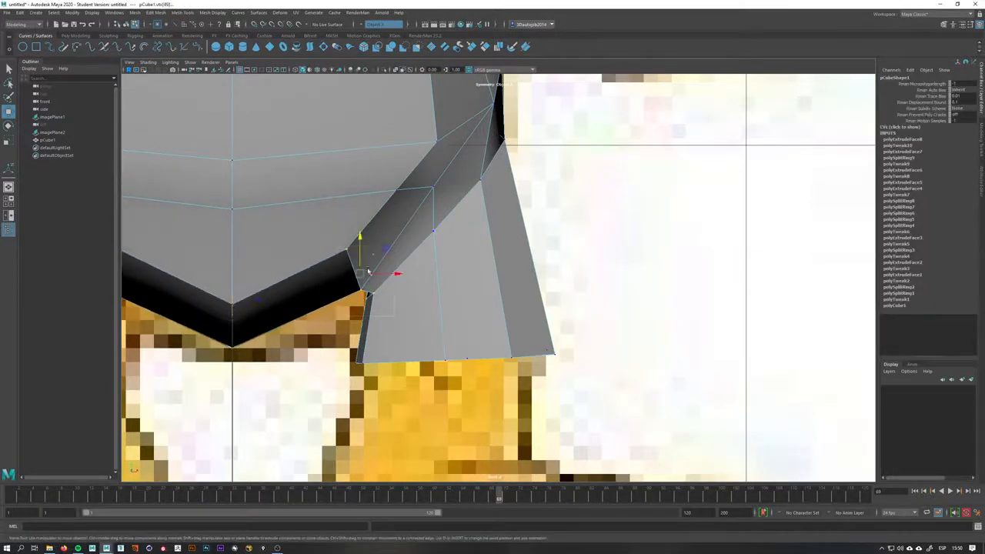
{"action": "left_click_drag", "start_coordinate": [364, 271], "coordinate": [352, 298]}
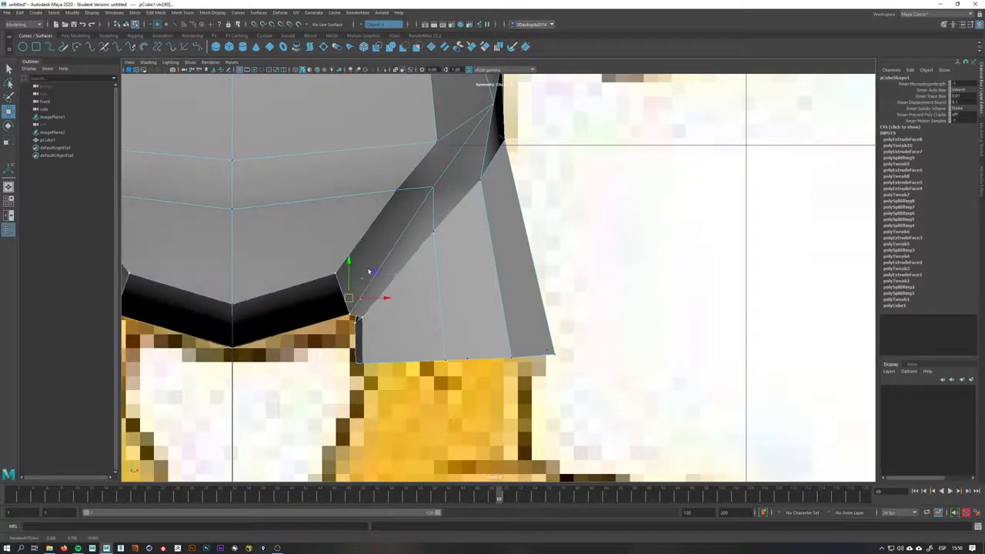
Move further vertices along the leg's upper edge to match the reference outline
{"action": "left_click_drag", "start_coordinate": [435, 190], "coordinate": [414, 213]}
{"action": "left_click", "coordinate": [439, 236], "text": "shift"}
{"action": "left_click", "coordinate": [403, 195], "text": "shift"}
{"action": "left_click", "coordinate": [436, 144]}
{"action": "middle_click_drag", "start_coordinate": [438, 150], "coordinate": [437, 198], "text": "alt"}
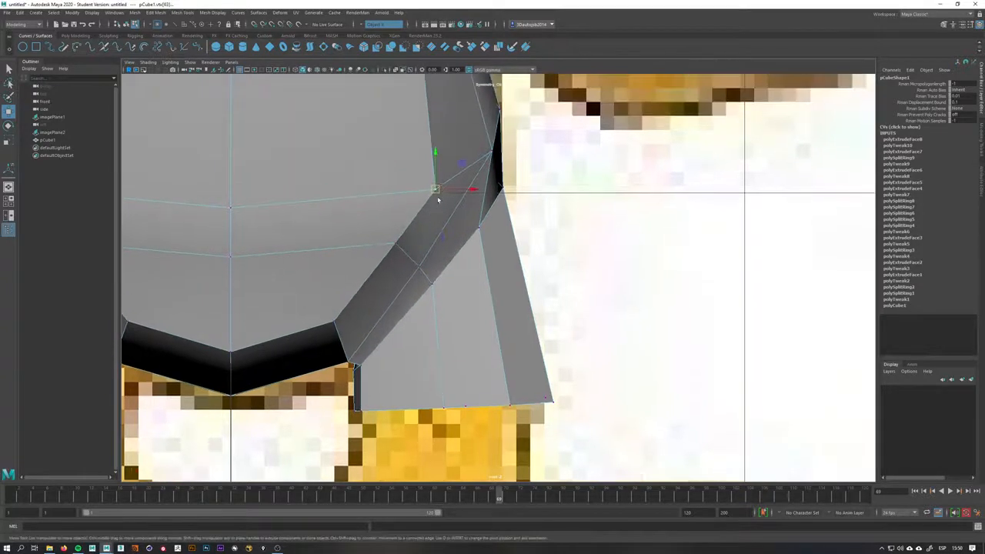
{"action": "left_click_drag", "start_coordinate": [430, 189], "coordinate": [425, 170]}
{"action": "middle_click_drag", "start_coordinate": [484, 237], "coordinate": [447, 174], "text": "alt"}
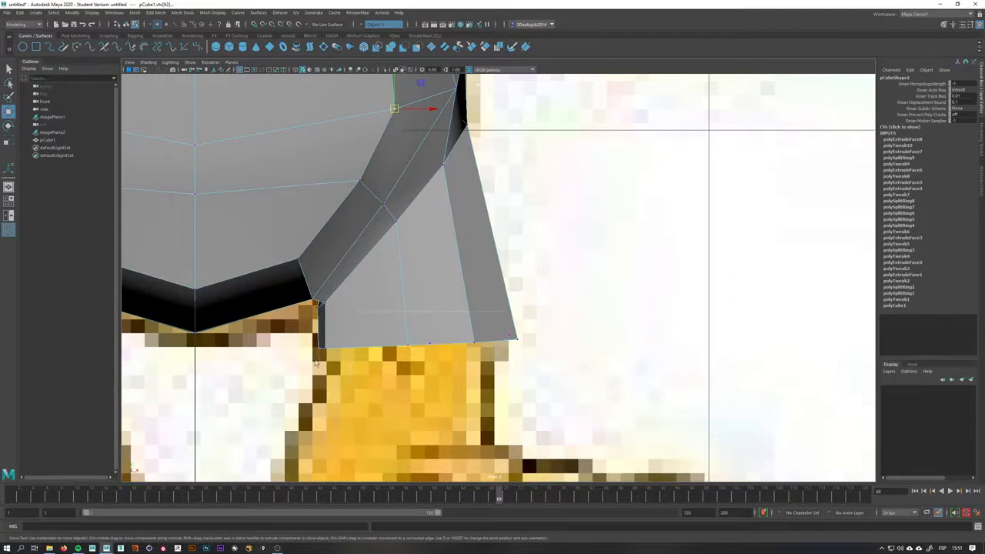
{"action": "left_click_drag", "start_coordinate": [316, 364], "coordinate": [304, 357]}
Scale the leg's bottom vertices slightly
{"action": "key", "text": "r"}
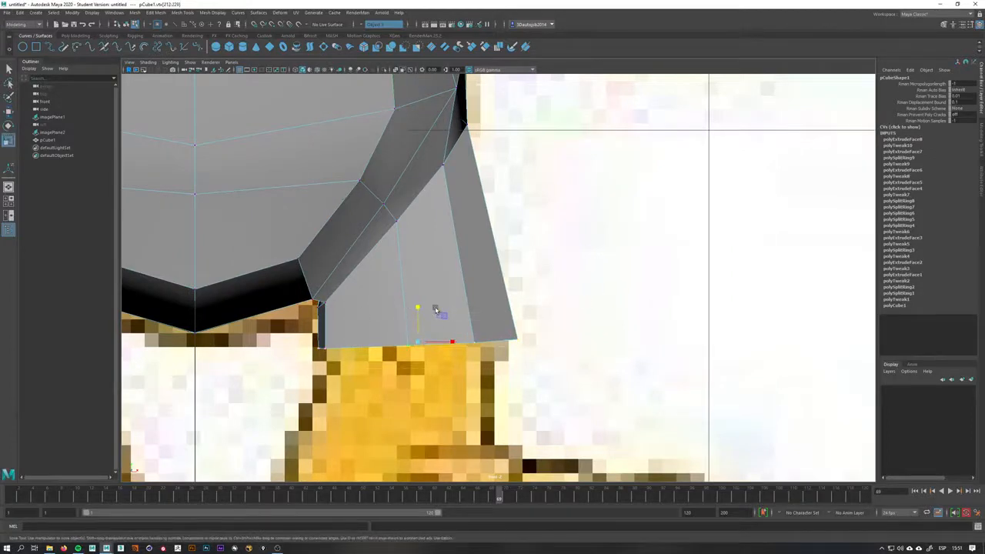
{"action": "left_click_drag", "start_coordinate": [422, 312], "coordinate": [418, 310]}
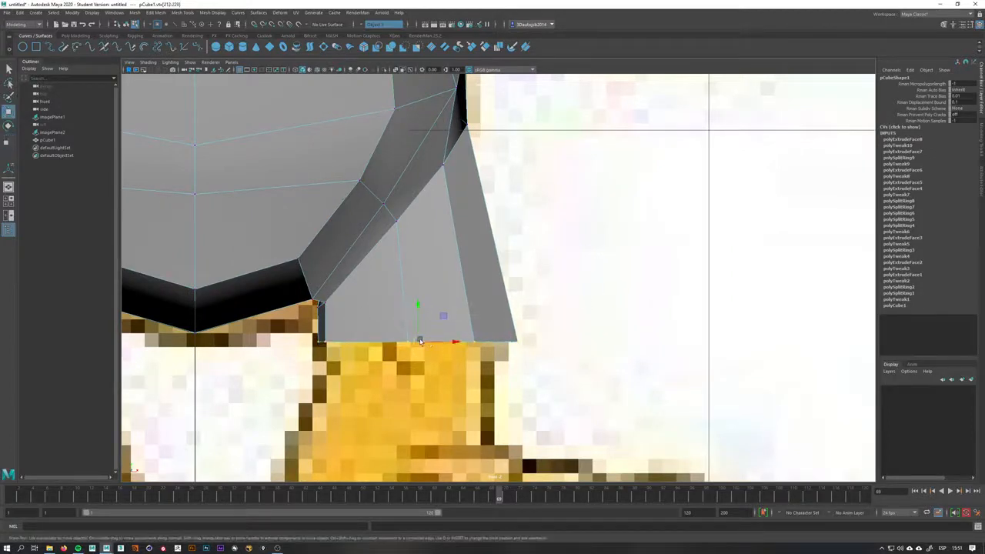
{"action": "key", "text": "w"}
Adjust vertices around the leg's junction with the torso from another angle
{"action": "key", "text": "space"}
{"action": "left_click_drag", "start_coordinate": [476, 335], "coordinate": [377, 221]}
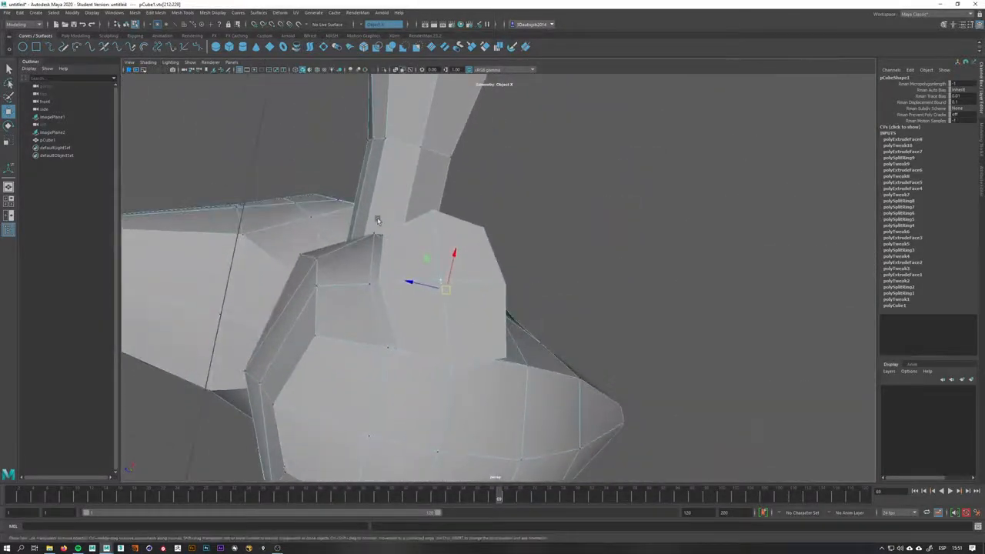
{"action": "left_click", "coordinate": [490, 231]}
{"action": "left_click_drag", "start_coordinate": [464, 198], "coordinate": [492, 270]}
{"action": "left_click_drag", "start_coordinate": [437, 196], "coordinate": [428, 188]}
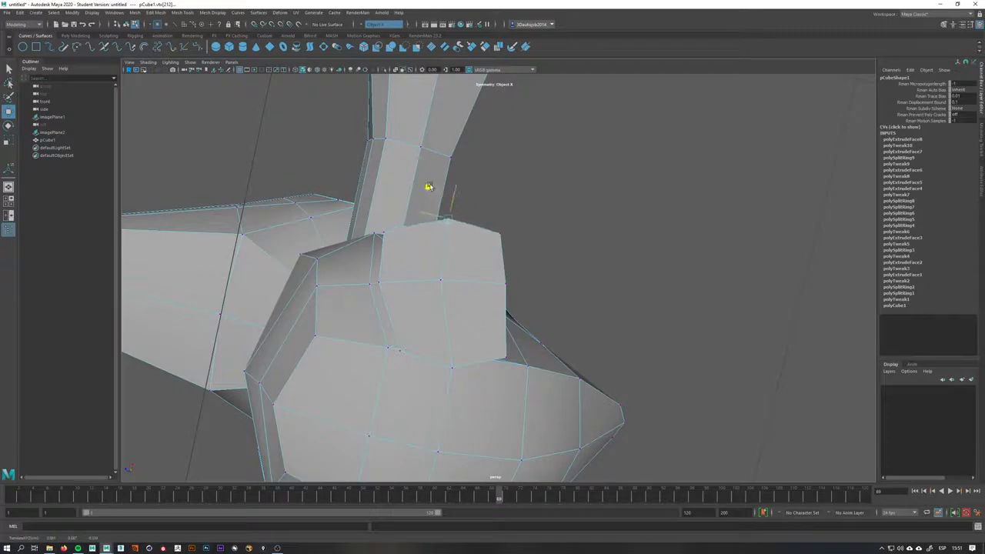
{"action": "left_click", "coordinate": [452, 362]}
{"action": "left_click_drag", "start_coordinate": [436, 341], "coordinate": [425, 328]}
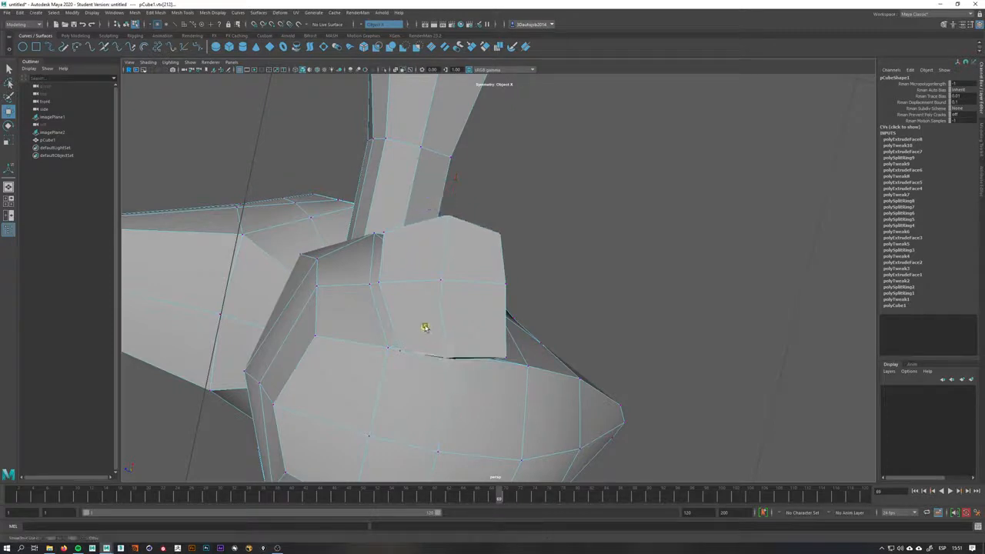
Move vertices around the leg's junction with the torso to close the gap between them
{"action": "left_click", "coordinate": [507, 361]}
{"action": "left_click_drag", "start_coordinate": [488, 327], "coordinate": [477, 316]}
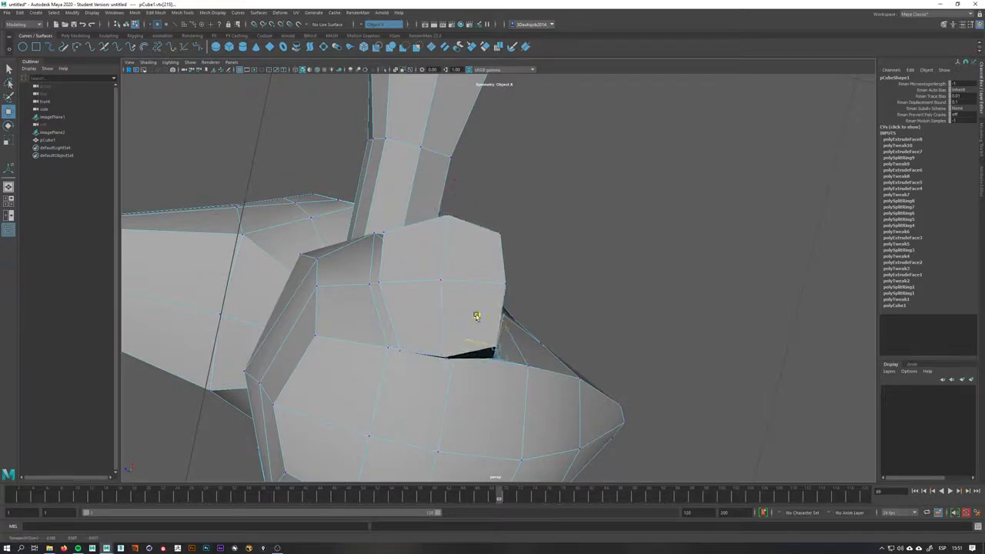
{"action": "left_click", "coordinate": [398, 350]}
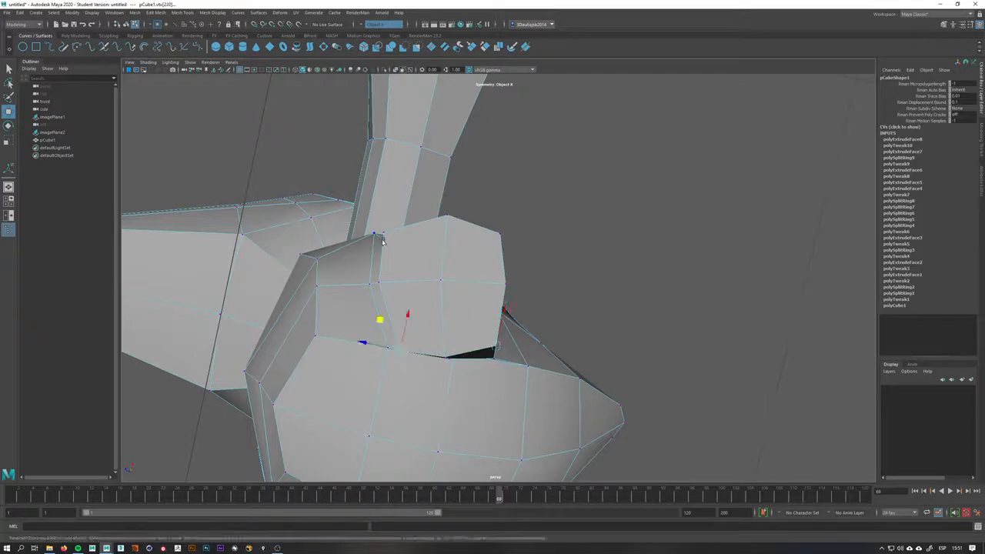
{"action": "left_click", "coordinate": [364, 201]}
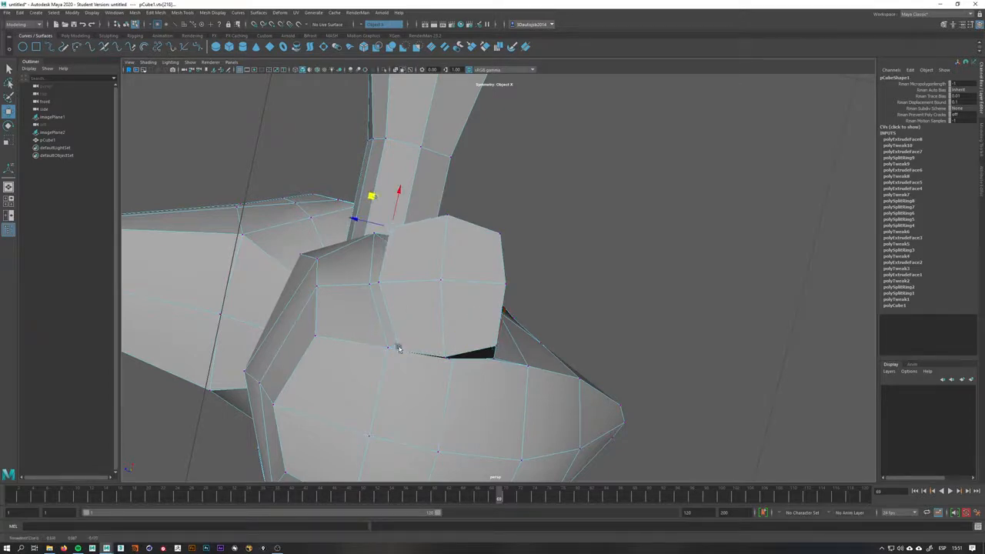
{"action": "left_click", "coordinate": [380, 319]}
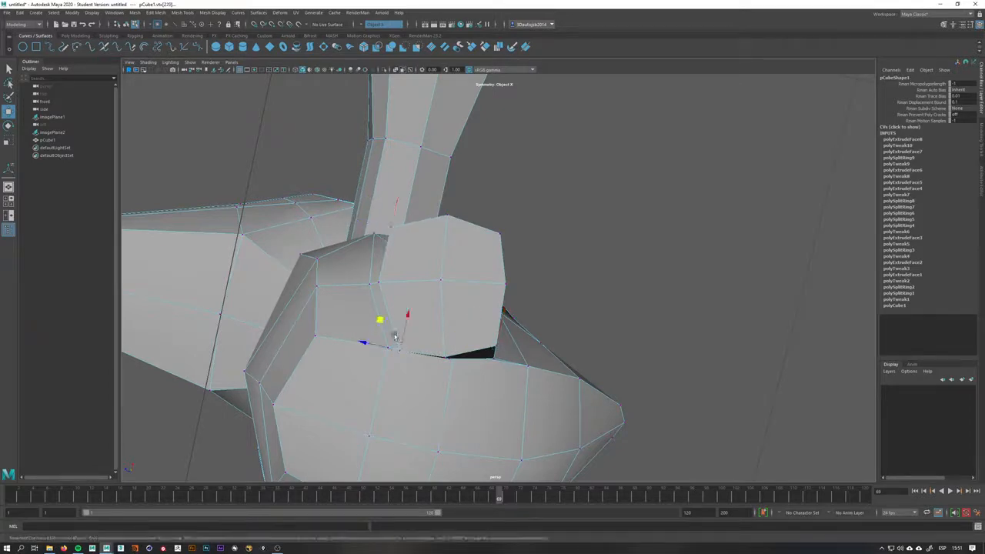
{"action": "left_click", "coordinate": [444, 358]}
{"action": "left_click", "coordinate": [442, 357]}
{"action": "left_click_drag", "start_coordinate": [424, 326], "coordinate": [521, 337]}
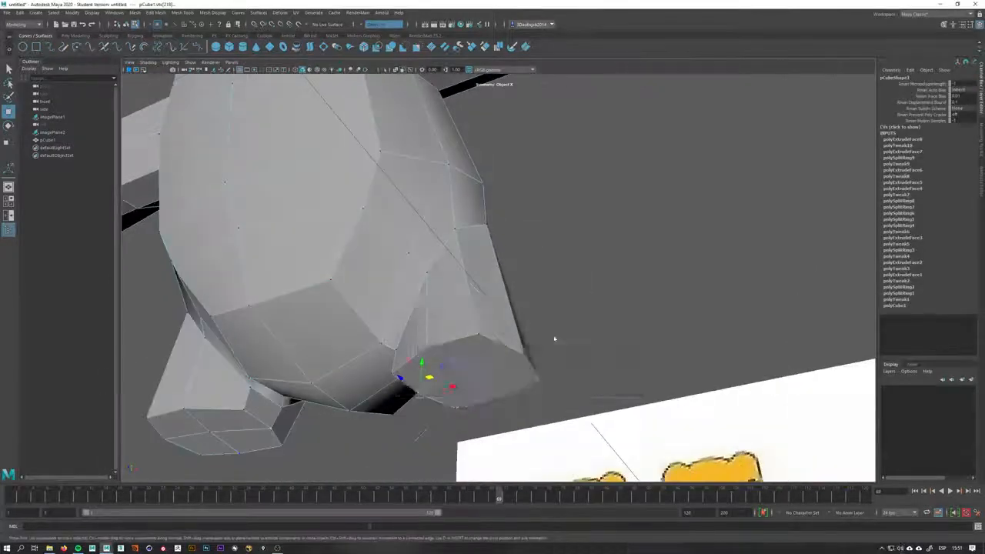
In the side view with X-ray shading, move the leg's bottom vertices to align with the reference outline
{"action": "key", "text": "space"}
{"action": "key", "text": "space"}
{"action": "scroll", "coordinate": [357, 157], "scroll_direction": "up", "scroll_amount": 7}
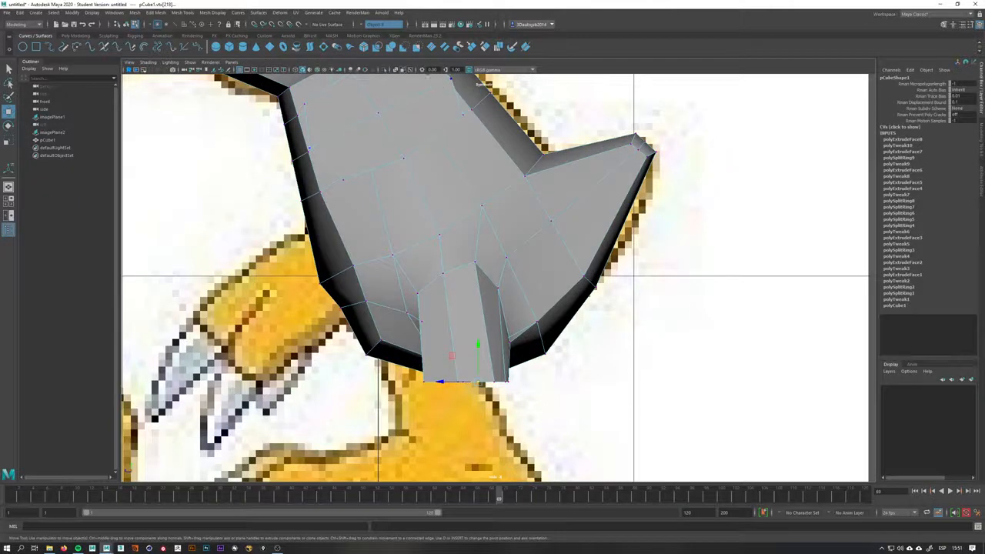
{"action": "left_click", "coordinate": [400, 70]}
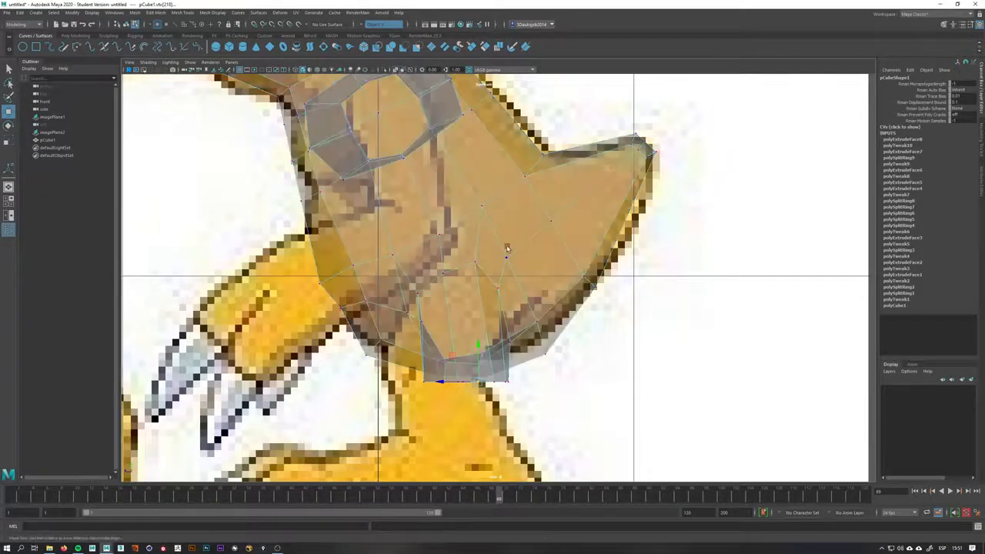
{"action": "scroll", "coordinate": [510, 248], "scroll_direction": "up", "scroll_amount": 2}
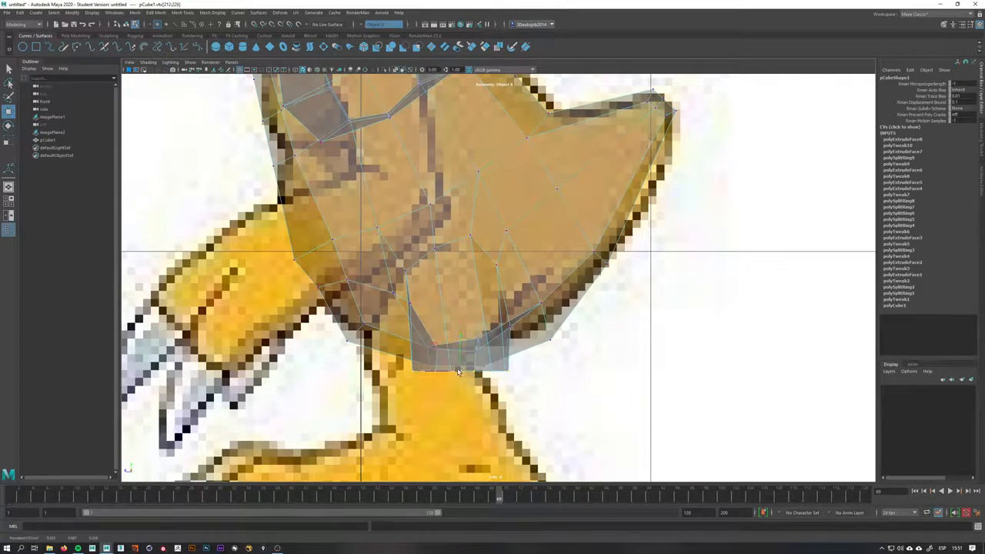
{"action": "left_click_drag", "start_coordinate": [463, 371], "coordinate": [408, 364]}
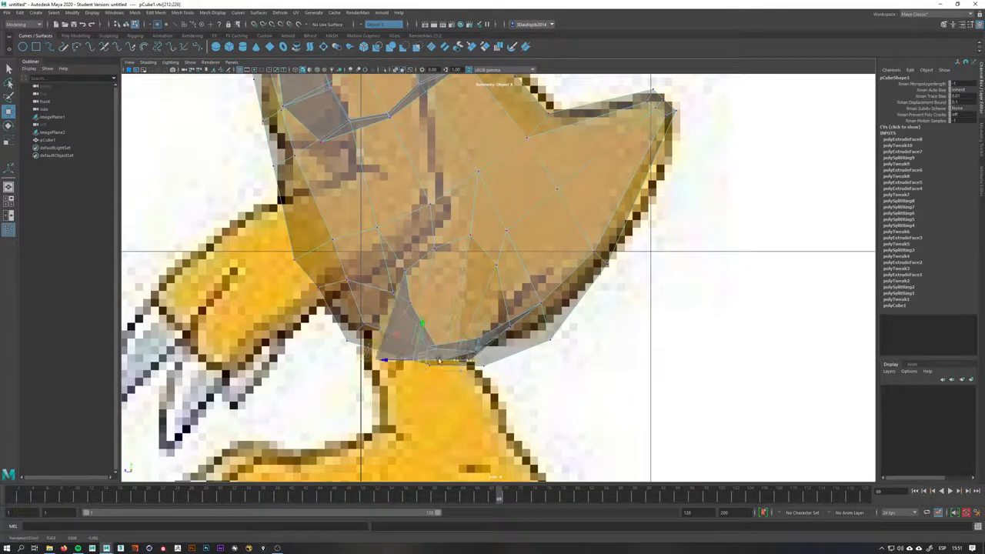
{"action": "key", "text": "e"}
{"action": "key", "text": "w"}
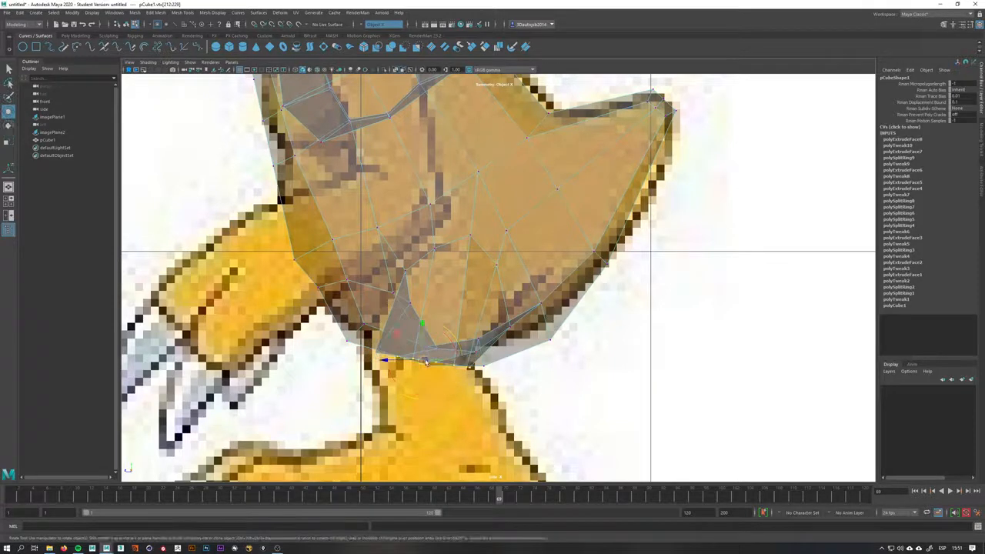
{"action": "left_click_drag", "start_coordinate": [422, 360], "coordinate": [377, 354]}
{"action": "key", "text": "space"}
{"action": "left_click", "coordinate": [395, 70]}
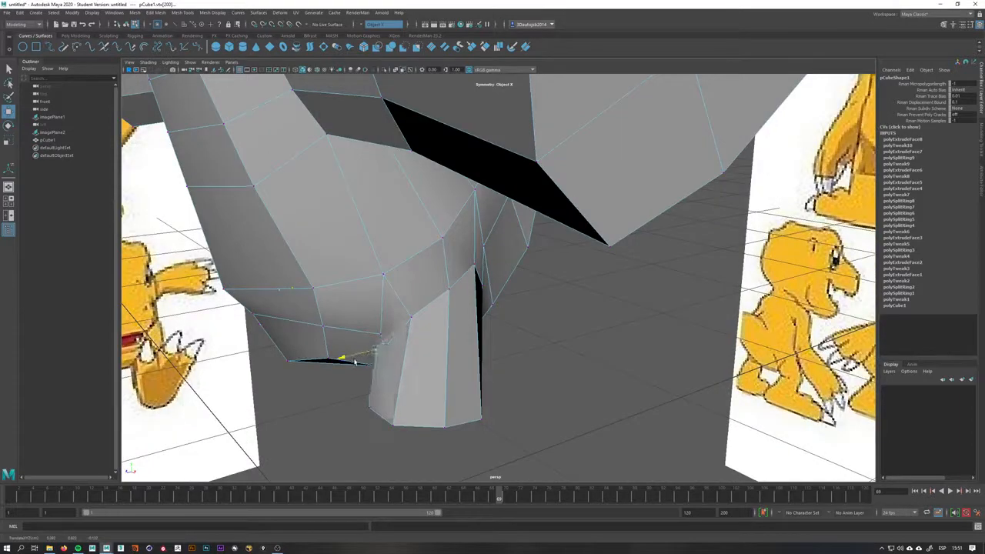
Move the vertex under the torso where the leg joins to smooth the junction
{"action": "key", "text": "q"}
{"action": "left_click", "coordinate": [360, 345]}
{"action": "key", "text": "w"}
{"action": "left_click_drag", "start_coordinate": [354, 347], "coordinate": [429, 341], "text": "alt"}
{"action": "right_click_drag", "start_coordinate": [429, 342], "coordinate": [428, 379]}
Select the leg's bottom face and extrude it down to the top of the foot in the side reference
{"action": "left_click", "coordinate": [411, 380]}
{"action": "left_click", "coordinate": [446, 381]}
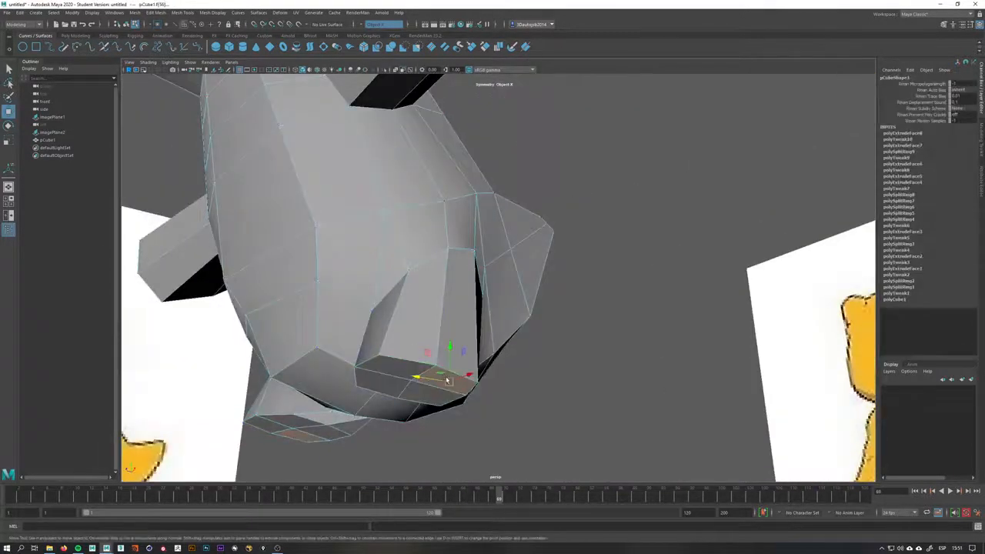
{"action": "left_click_drag", "start_coordinate": [447, 381], "coordinate": [488, 360], "text": "alt"}
{"action": "left_click", "coordinate": [426, 337], "text": "shift"}
{"action": "left_click", "coordinate": [390, 358], "text": "shift"}
{"action": "left_click", "coordinate": [429, 375], "text": "shift"}
{"action": "left_click_drag", "start_coordinate": [429, 375], "coordinate": [492, 377], "text": "alt"}
{"action": "key", "text": "space"}
{"action": "middle_click_drag", "start_coordinate": [492, 376], "coordinate": [536, 297], "text": "alt"}
{"action": "right_click_drag", "start_coordinate": [493, 323], "coordinate": [539, 323], "text": "alt"}
{"action": "key", "text": "a"}
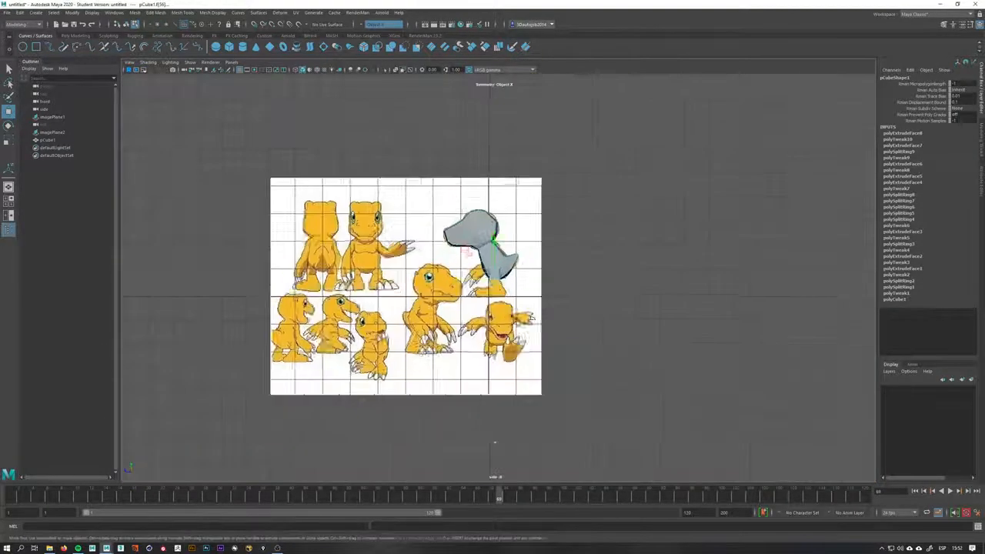
{"action": "right_click_drag", "start_coordinate": [494, 444], "coordinate": [585, 439], "text": "alt"}
{"action": "scroll", "coordinate": [498, 279], "scroll_direction": "up", "scroll_amount": 5}
{"action": "right_click_drag", "start_coordinate": [495, 295], "coordinate": [478, 299], "text": "shift"}
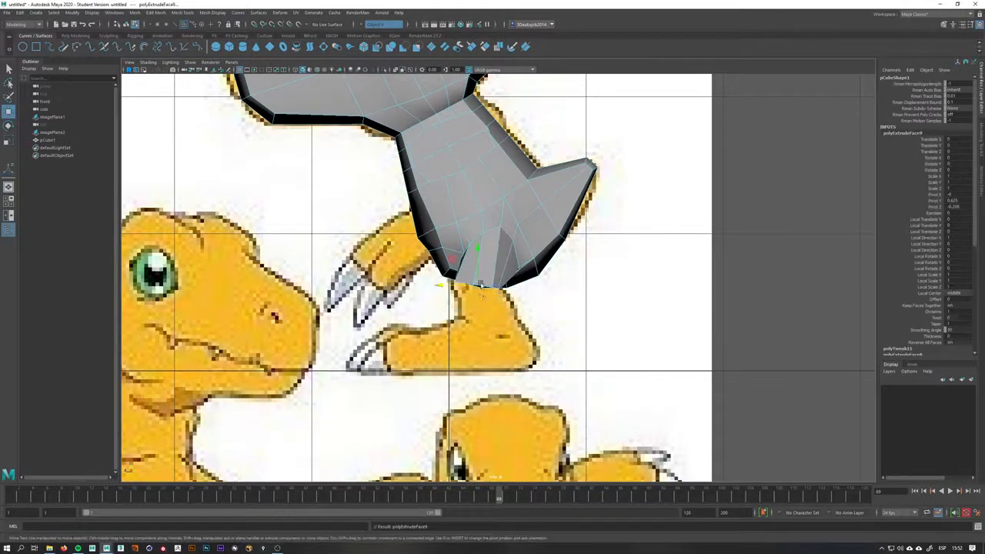
{"action": "left_click_drag", "start_coordinate": [480, 285], "coordinate": [481, 307]}
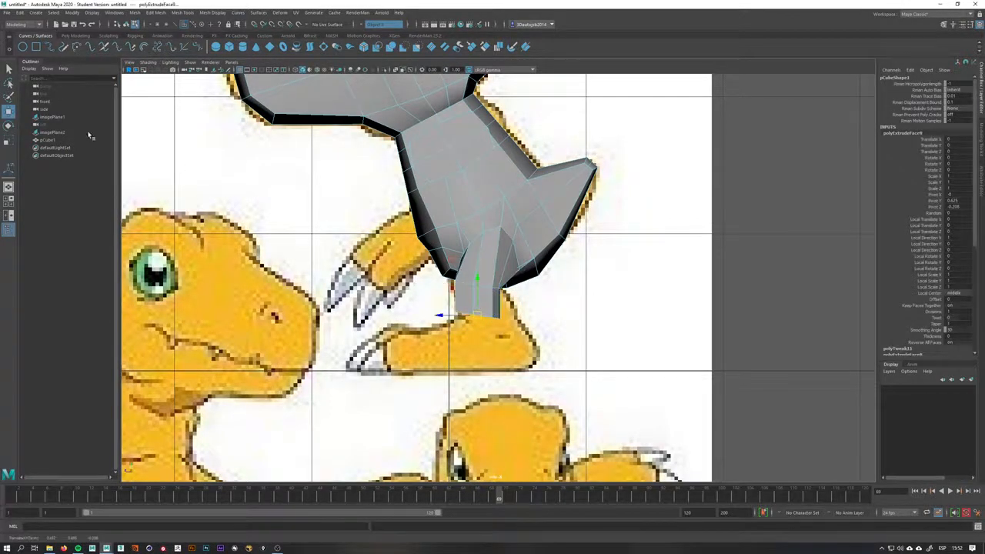
{"action": "scroll", "coordinate": [499, 275], "scroll_direction": "up", "scroll_amount": 2}
{"action": "left_click_drag", "start_coordinate": [474, 343], "coordinate": [475, 352]}
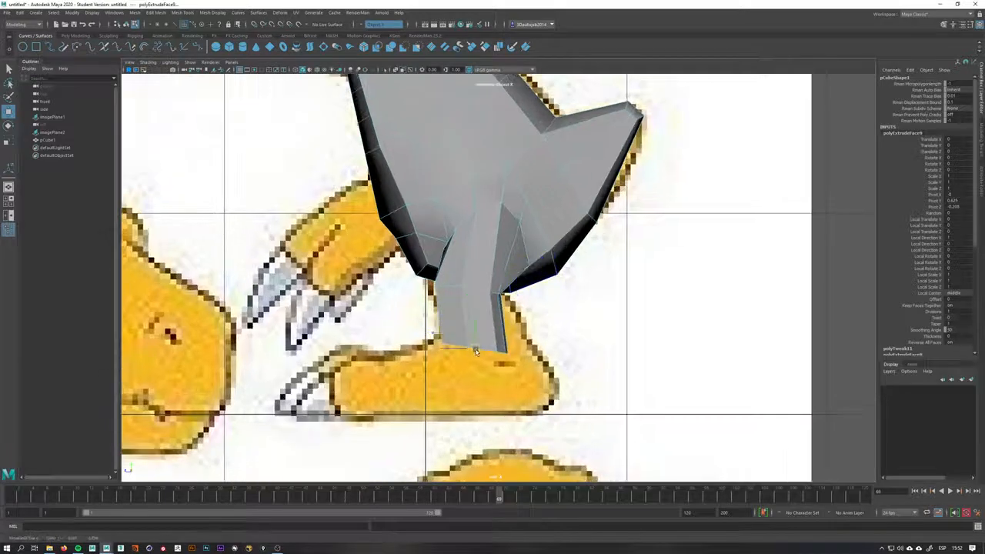
Scale and move the extruded face to match the ankle width in the reference
{"action": "key", "text": "e"}
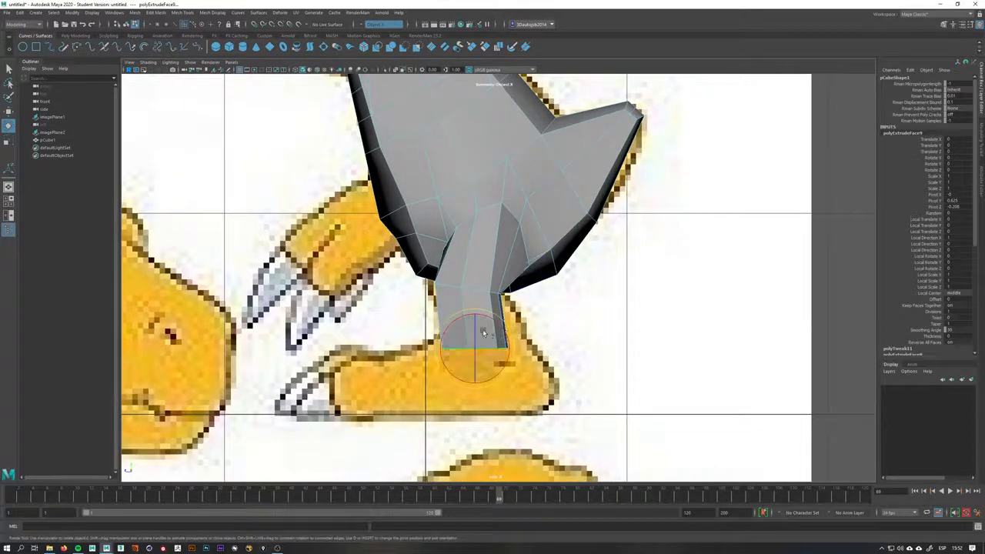
{"action": "key", "text": "r"}
{"action": "left_click_drag", "start_coordinate": [471, 324], "coordinate": [481, 349]}
{"action": "key", "text": "w"}
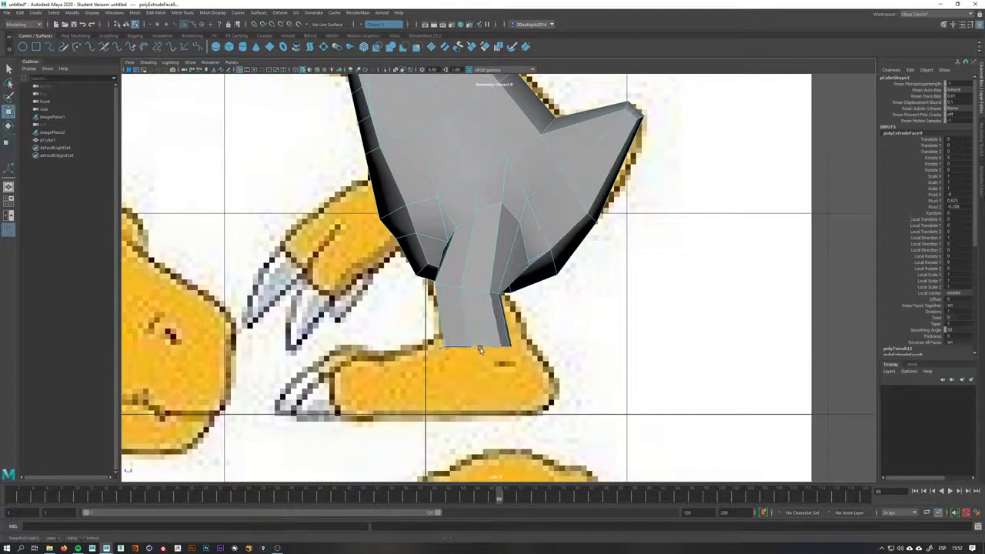
{"action": "key", "text": "e"}
{"action": "key", "text": "r"}
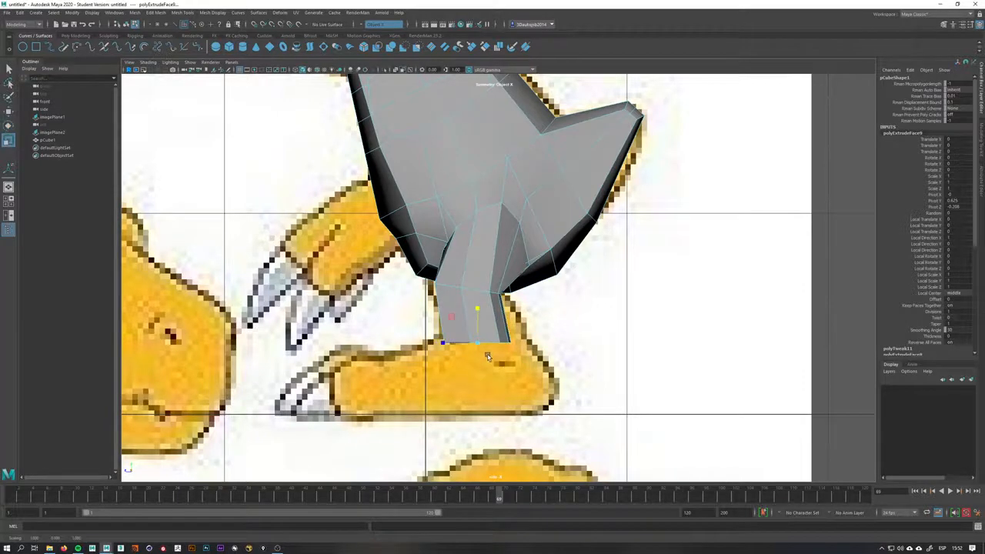
{"action": "key", "text": "w"}
{"action": "scroll", "coordinate": [479, 350], "scroll_direction": "up", "scroll_amount": 2}
{"action": "left_click_drag", "start_coordinate": [472, 357], "coordinate": [476, 353]}
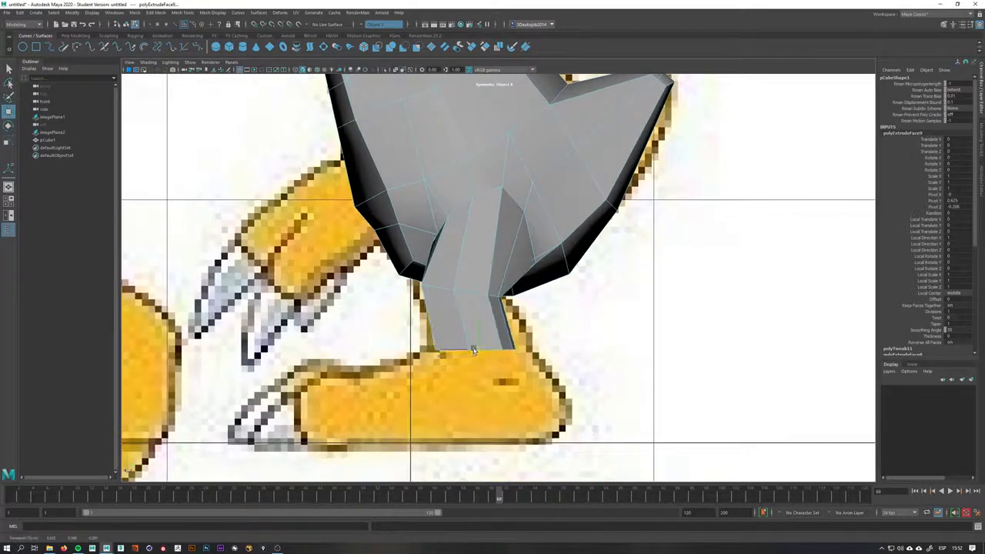
{"action": "scroll", "coordinate": [474, 353], "scroll_direction": "up", "scroll_amount": 2}
{"action": "key", "text": "r"}
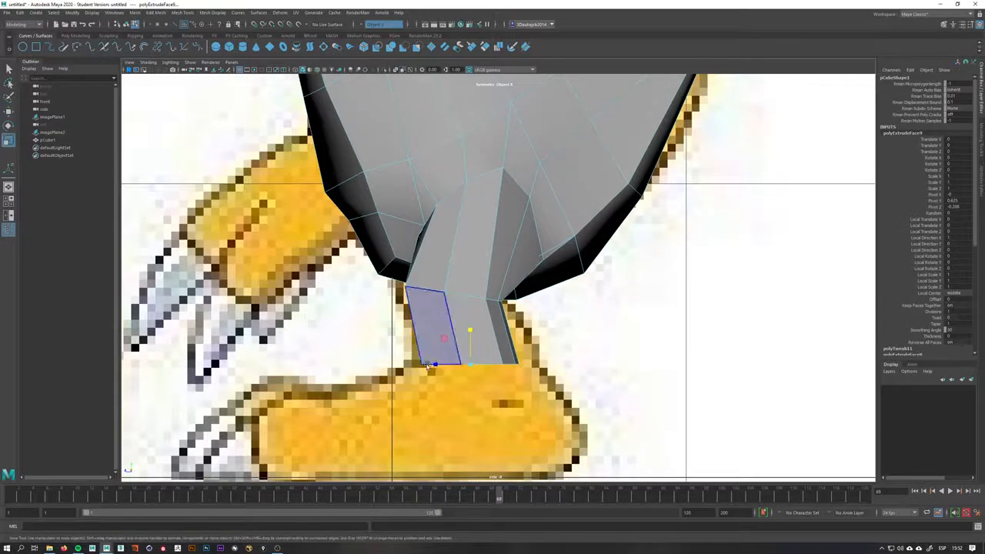
{"action": "left_click_drag", "start_coordinate": [434, 364], "coordinate": [471, 365]}
{"action": "key", "text": "q"}
{"action": "key", "text": "w"}
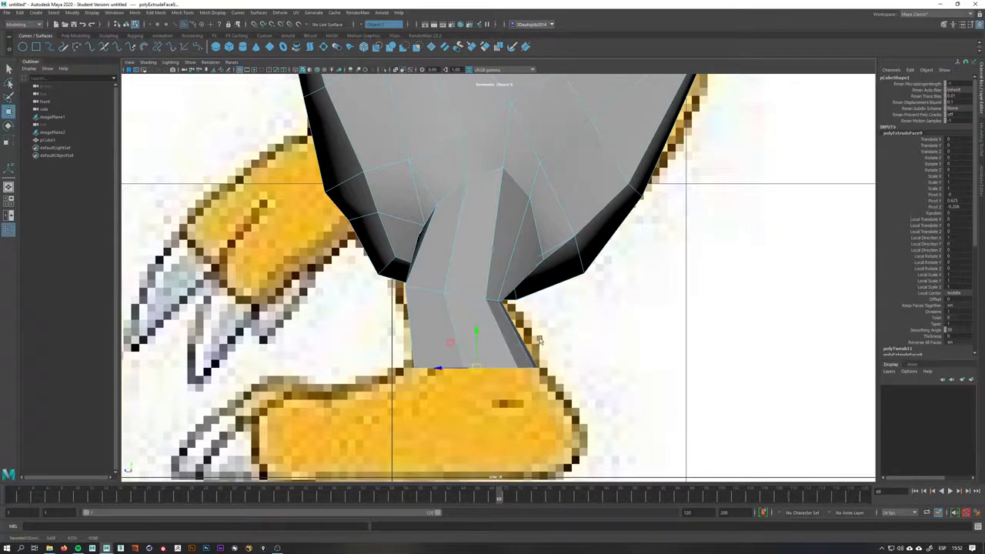
Extrude the leg's bottom face again down to the sole of the foot
{"action": "scroll", "coordinate": [516, 331], "scroll_direction": "up", "scroll_amount": 3}
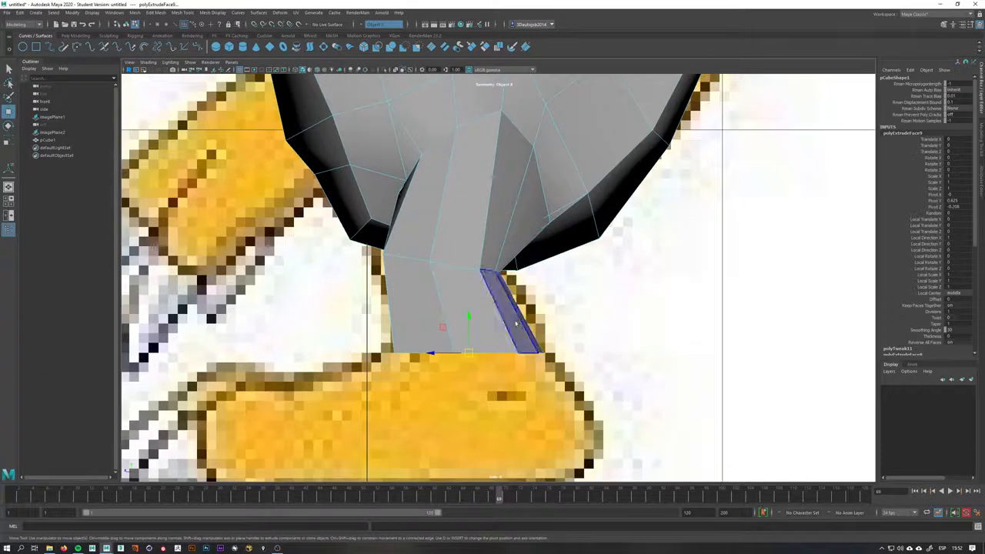
{"action": "middle_click_drag", "start_coordinate": [516, 327], "coordinate": [562, 267], "text": "alt"}
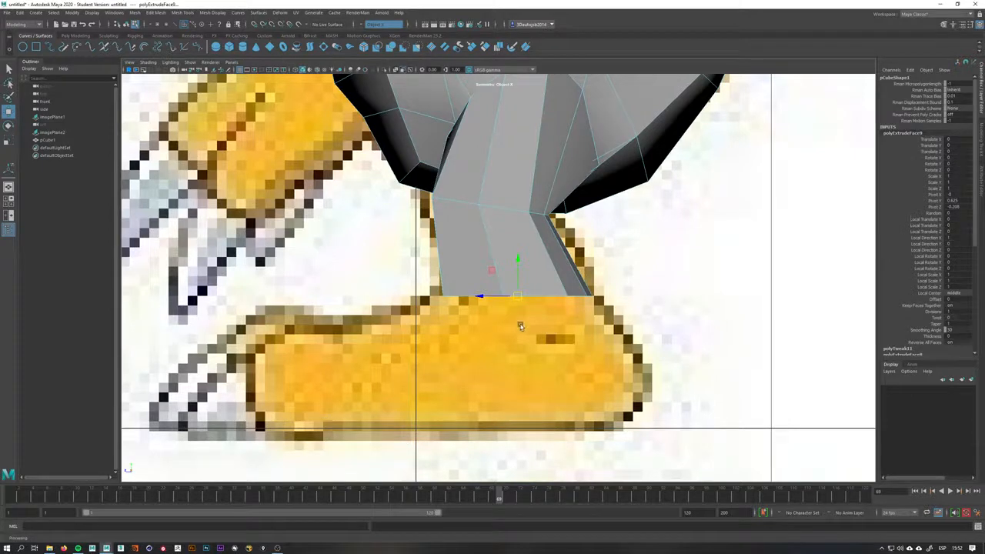
{"action": "right_click_drag", "start_coordinate": [521, 318], "coordinate": [520, 338], "text": "shift"}
{"action": "key", "text": "w"}
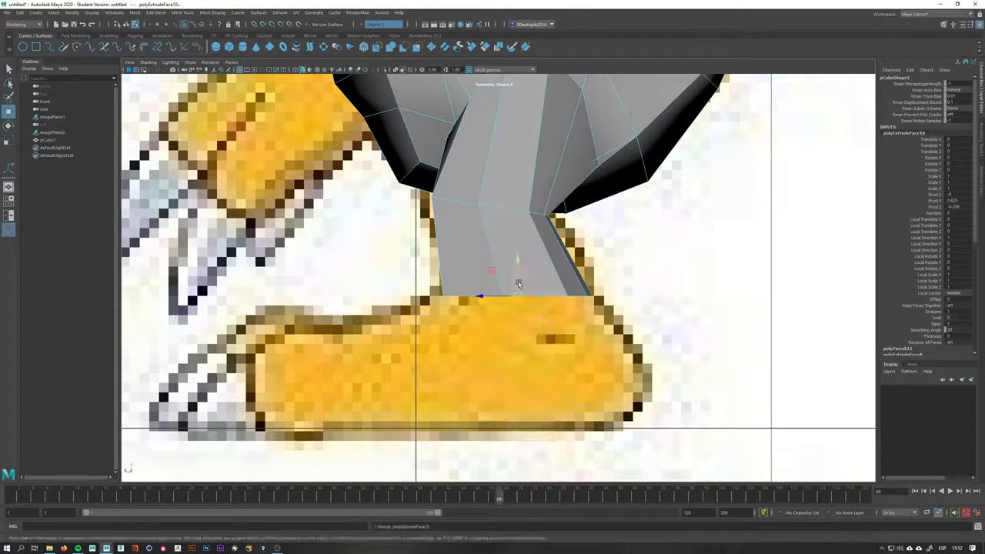
{"action": "left_click_drag", "start_coordinate": [519, 280], "coordinate": [503, 372]}
Select the front face of the foot block and extrude it forward to the toe tips
{"action": "key", "text": "space"}
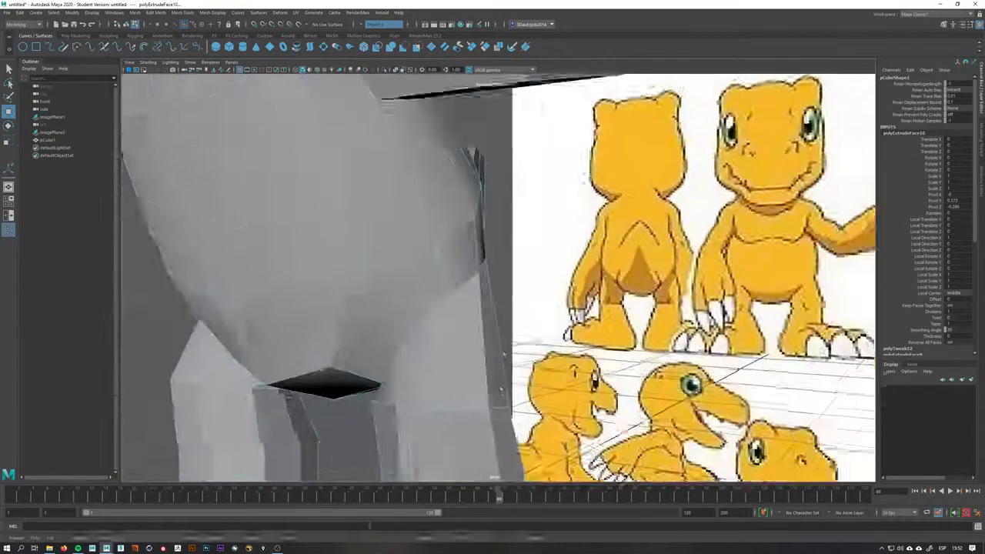
{"action": "right_click_drag", "start_coordinate": [501, 395], "coordinate": [544, 396], "text": "alt"}
{"action": "middle_click_drag", "start_coordinate": [544, 396], "coordinate": [548, 319], "text": "alt"}
{"action": "left_click_drag", "start_coordinate": [537, 320], "coordinate": [580, 313], "text": "alt"}
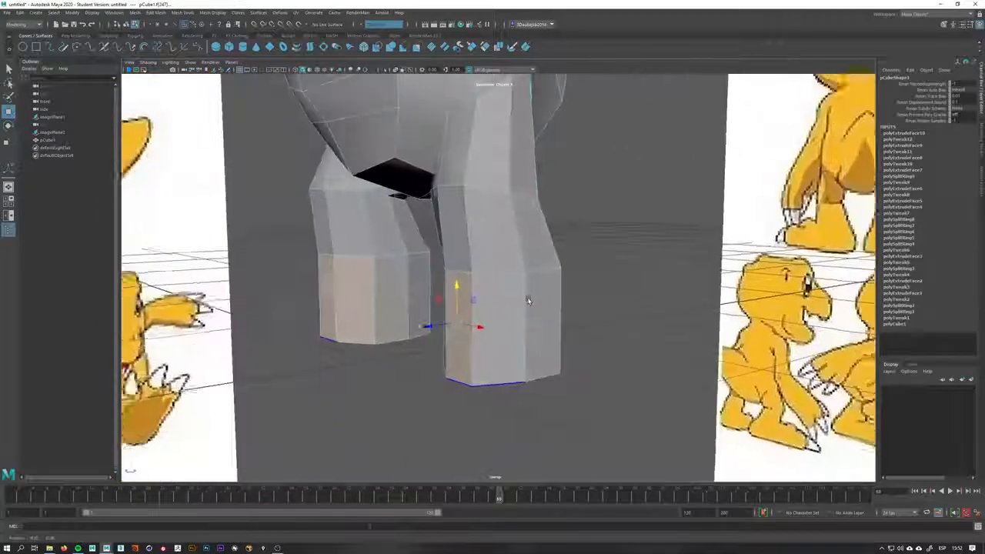
{"action": "left_click", "coordinate": [548, 308]}
{"action": "key", "text": "space"}
{"action": "middle_click_drag", "start_coordinate": [575, 314], "coordinate": [612, 285], "text": "alt"}
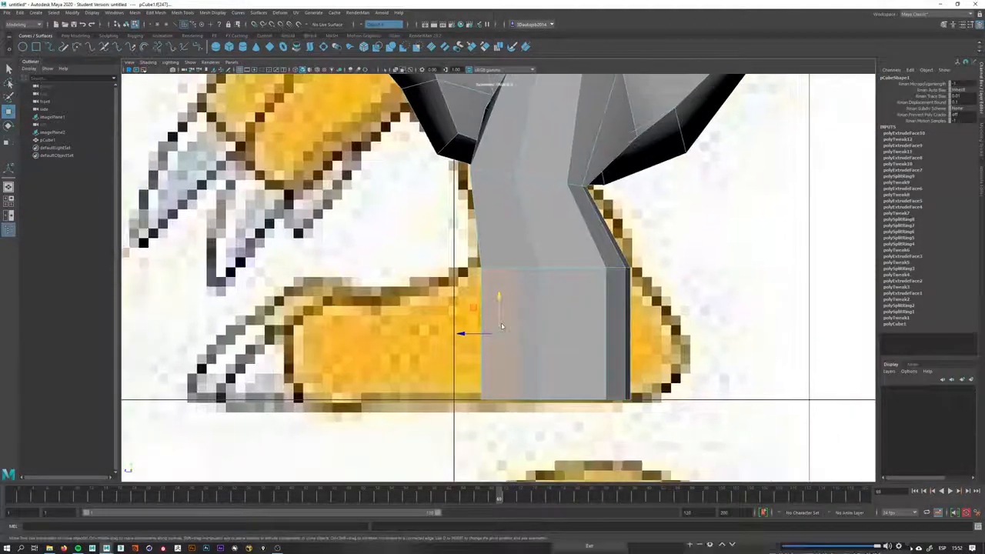
{"action": "right_click_drag", "start_coordinate": [501, 324], "coordinate": [501, 344], "text": "shift"}
{"action": "left_click_drag", "start_coordinate": [481, 337], "coordinate": [284, 339]}
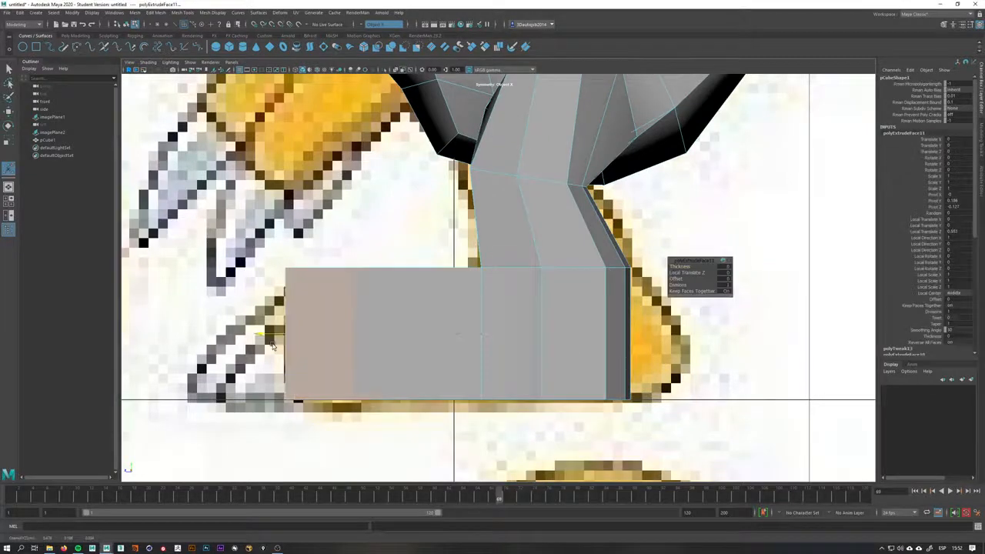
{"action": "key", "text": "space"}
{"action": "left_click_drag", "start_coordinate": [413, 336], "coordinate": [410, 309]}
{"action": "left_click_drag", "start_coordinate": [472, 304], "coordinate": [502, 327], "text": "alt"}
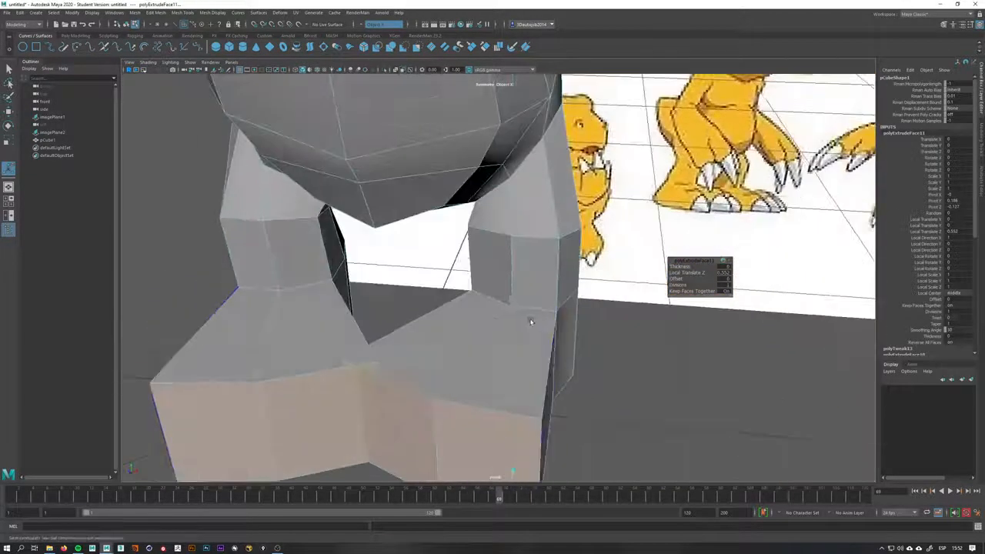
{"action": "right_click_drag", "start_coordinate": [530, 318], "coordinate": [397, 291], "text": "alt"}
{"action": "left_click_drag", "start_coordinate": [396, 291], "coordinate": [428, 303], "text": "alt"}
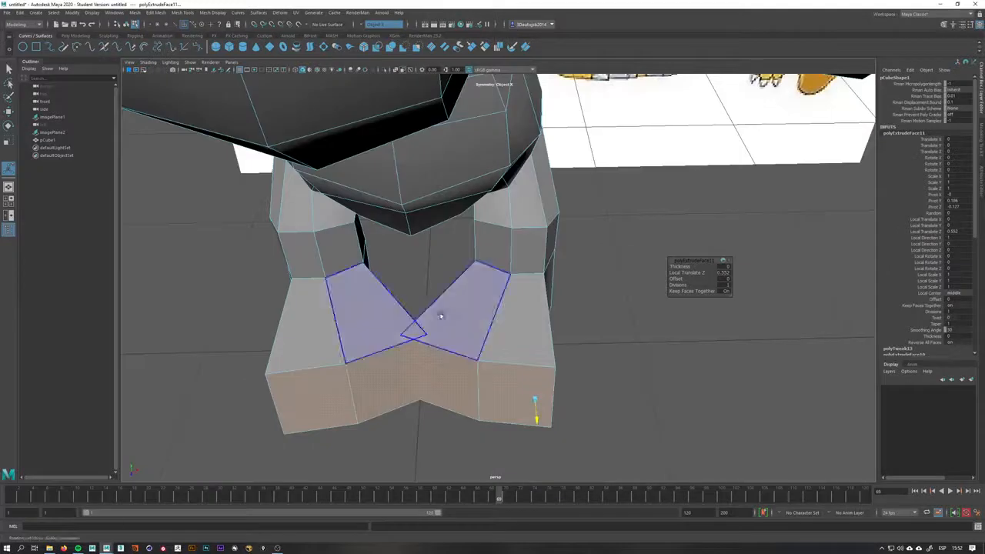
{"action": "key", "text": "ctrl+z"}
{"action": "left_click_drag", "start_coordinate": [530, 316], "coordinate": [536, 418]}
{"action": "key", "text": "ctrl+z"}
Select vertical edges on the feet and move them to taper the foot shape
{"action": "key", "text": "w"}
{"action": "left_click_drag", "start_coordinate": [576, 326], "coordinate": [530, 288], "text": "alt"}
{"action": "left_click", "coordinate": [498, 292]}
{"action": "key", "text": "q"}
{"action": "right_click_drag", "start_coordinate": [528, 257], "coordinate": [492, 259]}
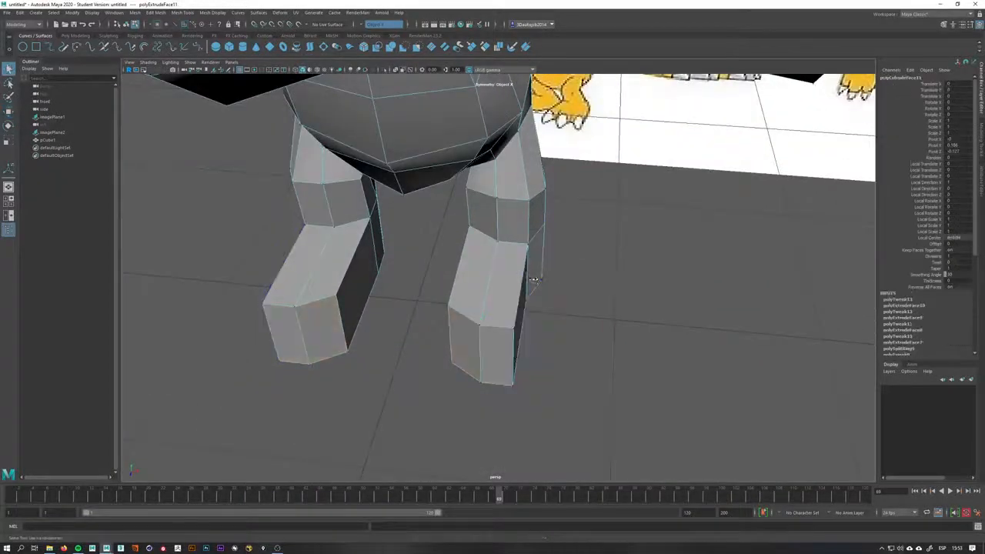
{"action": "left_click_drag", "start_coordinate": [547, 261], "coordinate": [532, 257], "text": "alt"}
{"action": "right_click_drag", "start_coordinate": [539, 259], "coordinate": [538, 239]}
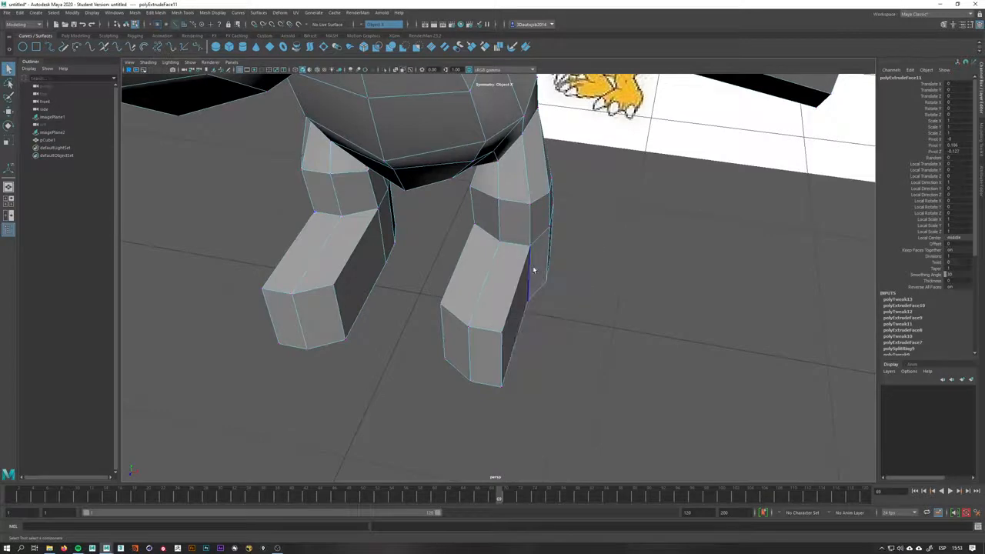
{"action": "left_click", "coordinate": [533, 271]}
{"action": "left_click_drag", "start_coordinate": [532, 274], "coordinate": [555, 307], "text": "alt"}
{"action": "key", "text": "w"}
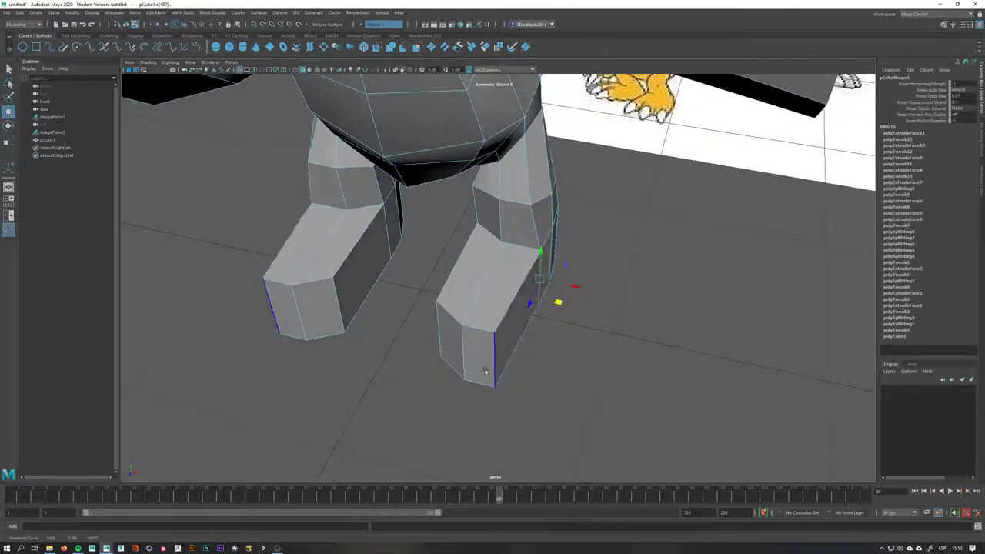
{"action": "left_click", "coordinate": [492, 371]}
{"action": "left_click_drag", "start_coordinate": [513, 387], "coordinate": [546, 388]}
{"action": "mouse_move", "coordinate": [475, 376]}
{"action": "left_mouse_down", "text": "alt"}
{"action": "mouse_move", "coordinate": [509, 374]}
{"action": "mouse_move", "coordinate": [480, 374]}
{"action": "left_mouse_up", "text": "alt"}
{"action": "left_click", "coordinate": [512, 368]}
{"action": "left_click_drag", "start_coordinate": [542, 376], "coordinate": [504, 355]}
In side view with X-ray, lower the foot's front top vertices so the instep slopes down toward the toes
{"action": "key", "text": "space"}
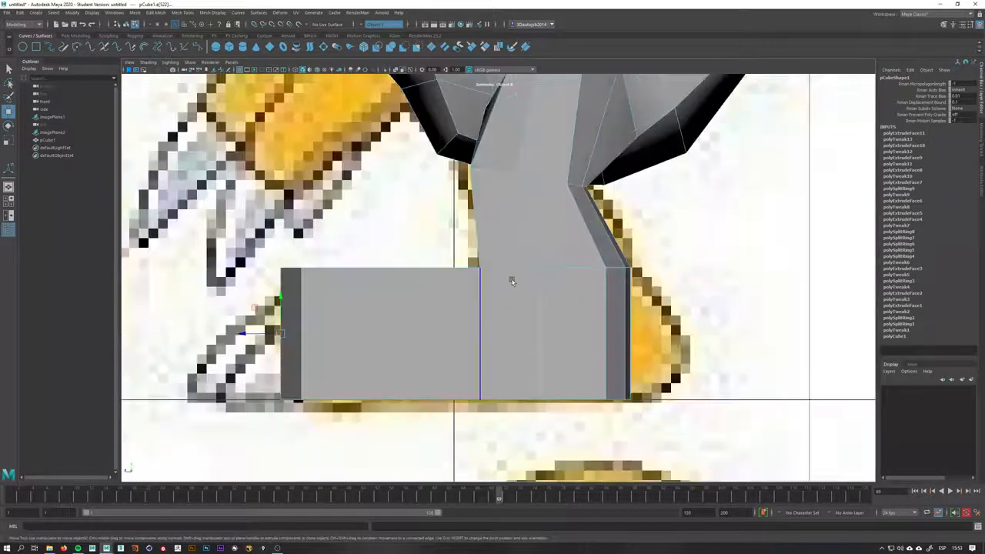
{"action": "middle_click_drag", "start_coordinate": [512, 282], "coordinate": [547, 284], "text": "alt"}
{"action": "right_click_drag", "start_coordinate": [409, 304], "coordinate": [365, 302]}
{"action": "left_click_drag", "start_coordinate": [359, 247], "coordinate": [287, 299]}
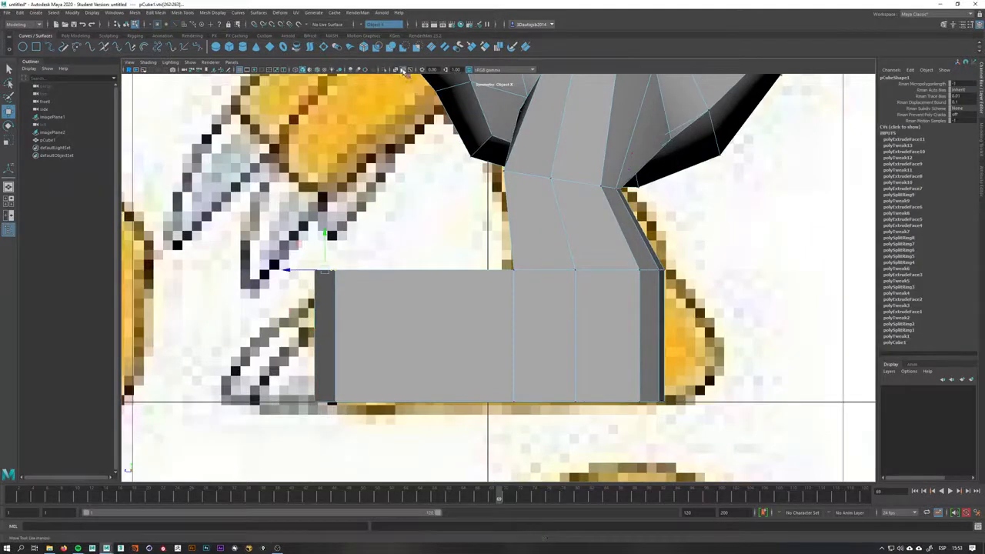
{"action": "left_click", "coordinate": [402, 70]}
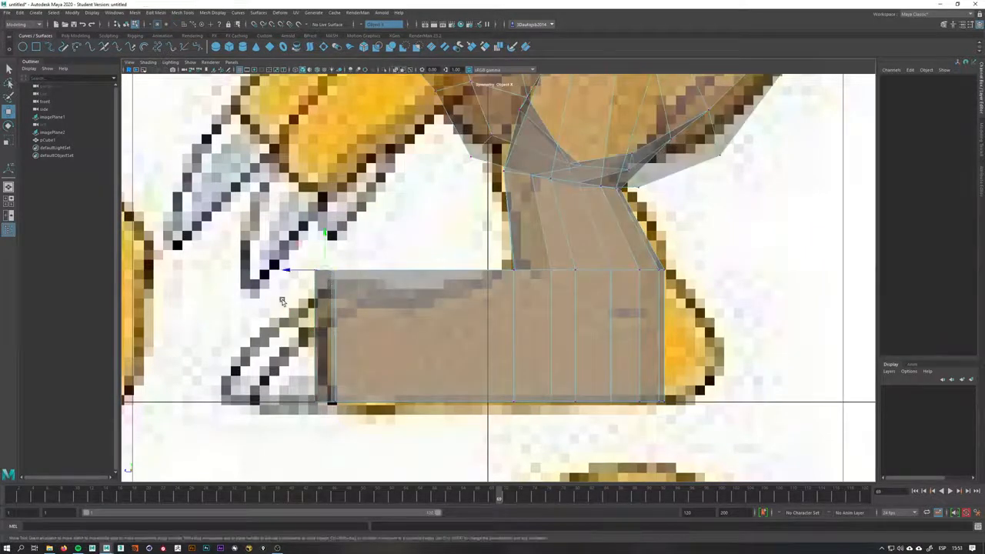
{"action": "left_click_drag", "start_coordinate": [326, 274], "coordinate": [329, 305]}
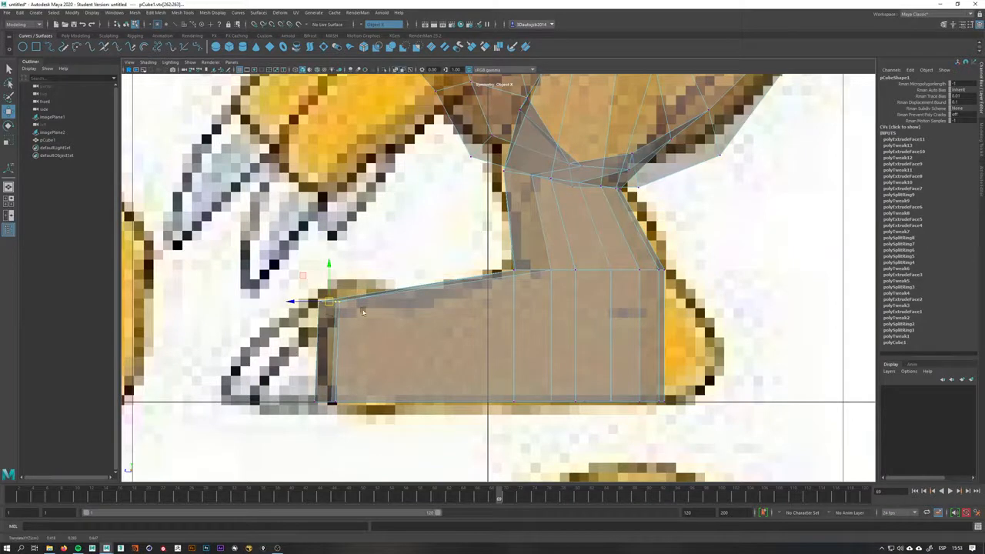
{"action": "left_click", "coordinate": [545, 274]}
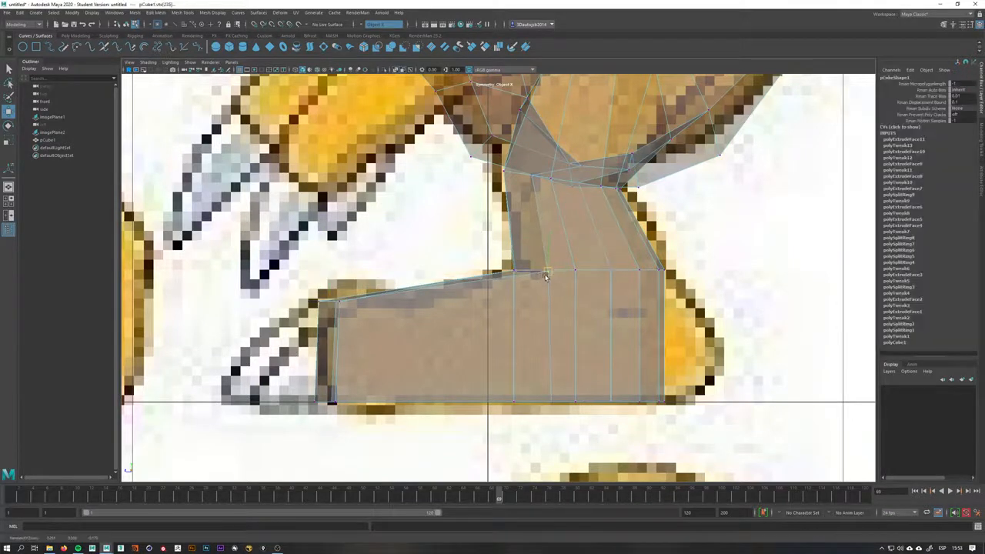
{"action": "middle_click_drag", "start_coordinate": [698, 267], "coordinate": [702, 264]}
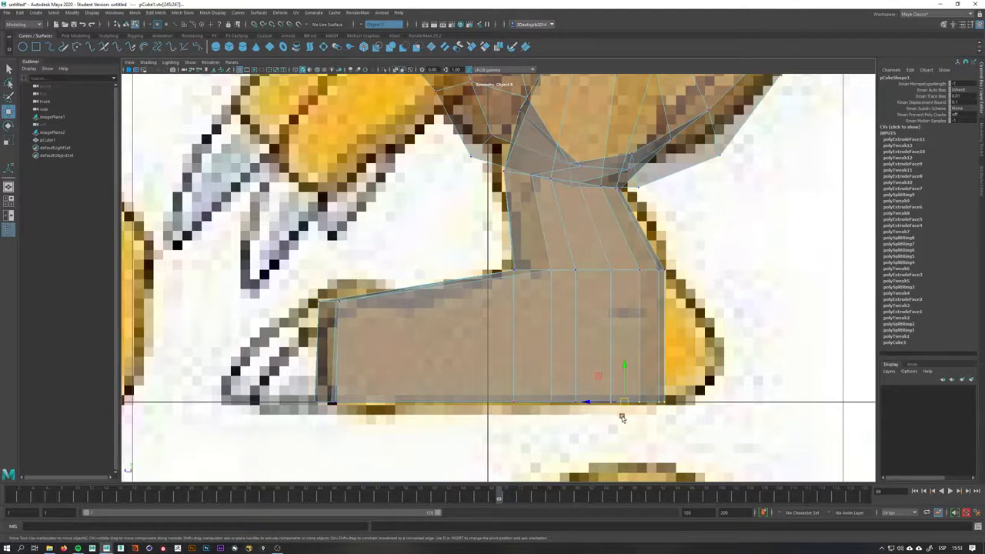
{"action": "key", "text": "space"}
{"action": "left_click_drag", "start_coordinate": [623, 415], "coordinate": [619, 337]}
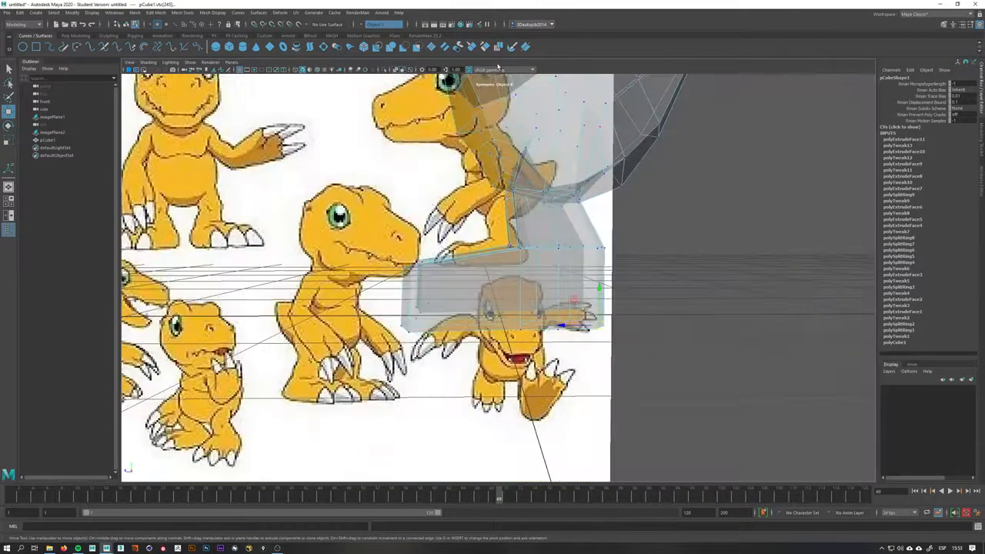
{"action": "left_click", "coordinate": [396, 71]}
{"action": "mouse_move", "coordinate": [556, 344]}
{"action": "left_mouse_down", "text": "alt"}
{"action": "mouse_move", "coordinate": [582, 242]}
{"action": "mouse_move", "coordinate": [616, 328]}
{"action": "left_mouse_up", "text": "alt"}
{"action": "key", "text": "space"}
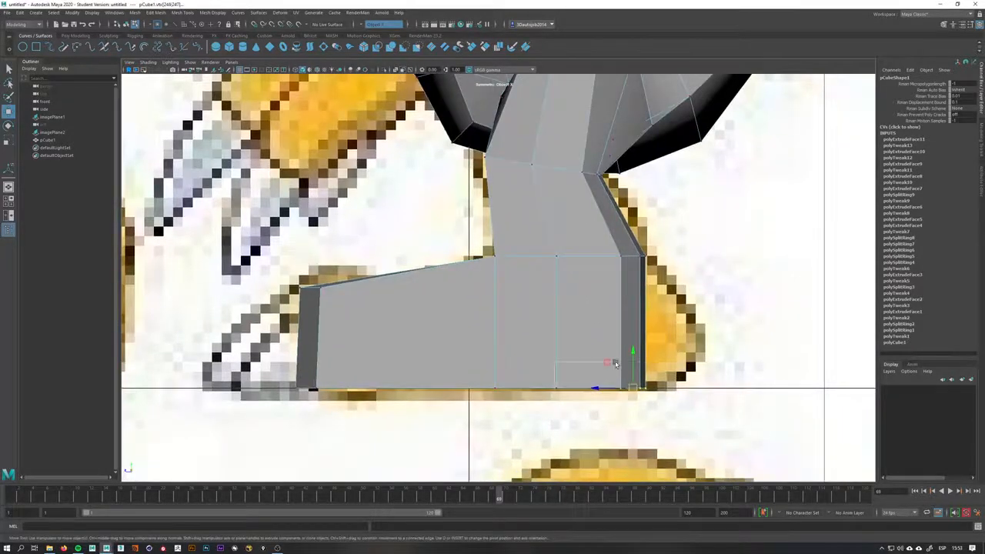
Move the foot's heel and ankle vertices to follow the reference outline, checking from side and top views
{"action": "left_click_drag", "start_coordinate": [612, 387], "coordinate": [640, 386]}
{"action": "key", "text": "q"}
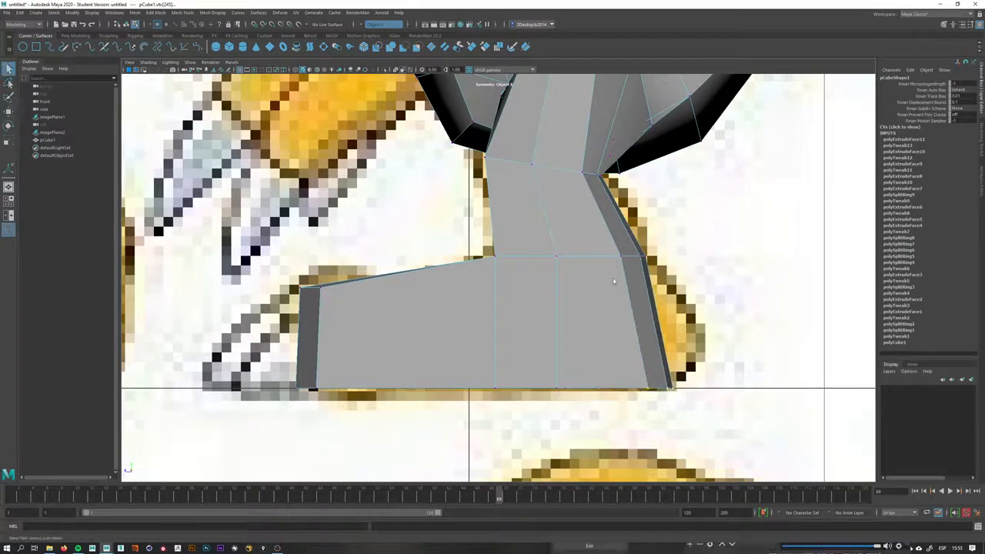
{"action": "right_click_drag", "start_coordinate": [578, 285], "coordinate": [589, 278]}
{"action": "key", "text": "space"}
{"action": "left_click_drag", "start_coordinate": [583, 278], "coordinate": [528, 247]}
{"action": "right_click_drag", "start_coordinate": [528, 246], "coordinate": [494, 248]}
{"action": "left_click_drag", "start_coordinate": [478, 306], "coordinate": [523, 275], "text": "alt"}
{"action": "right_click_drag", "start_coordinate": [523, 275], "coordinate": [523, 244]}
{"action": "scroll", "coordinate": [519, 274], "scroll_direction": "up", "scroll_amount": 3}
{"action": "key", "text": "w"}
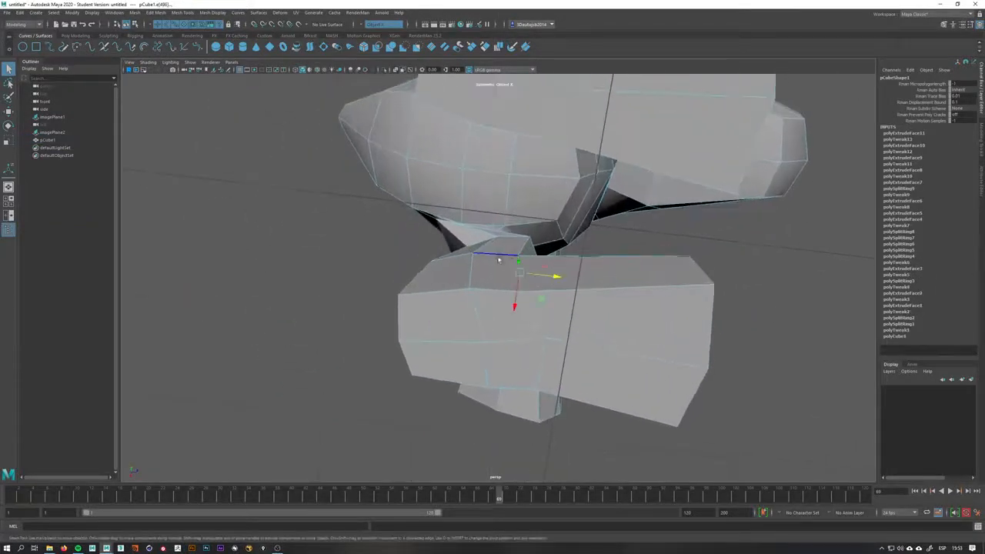
{"action": "left_click_drag", "start_coordinate": [538, 275], "coordinate": [551, 301], "text": "alt"}
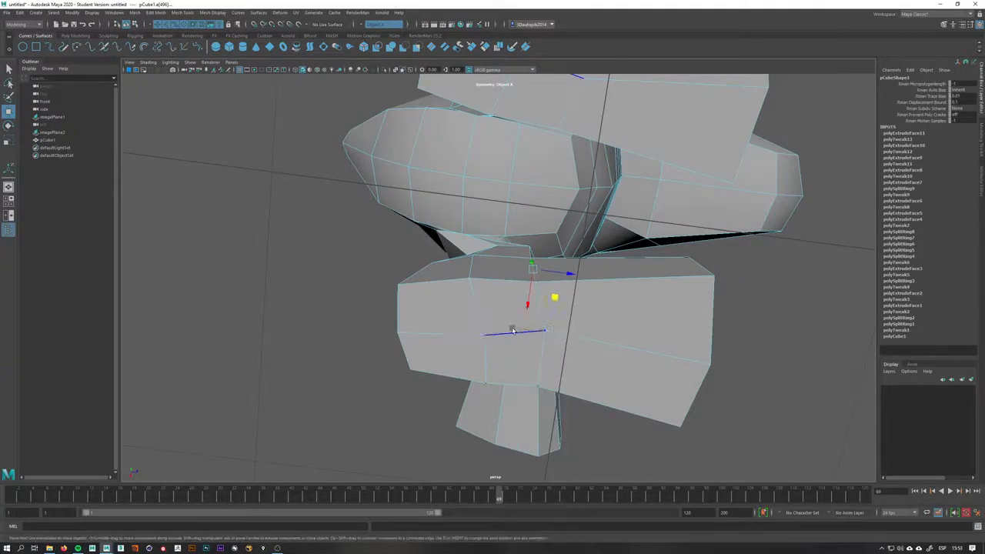
{"action": "left_click", "coordinate": [542, 332]}
{"action": "key", "text": "q"}
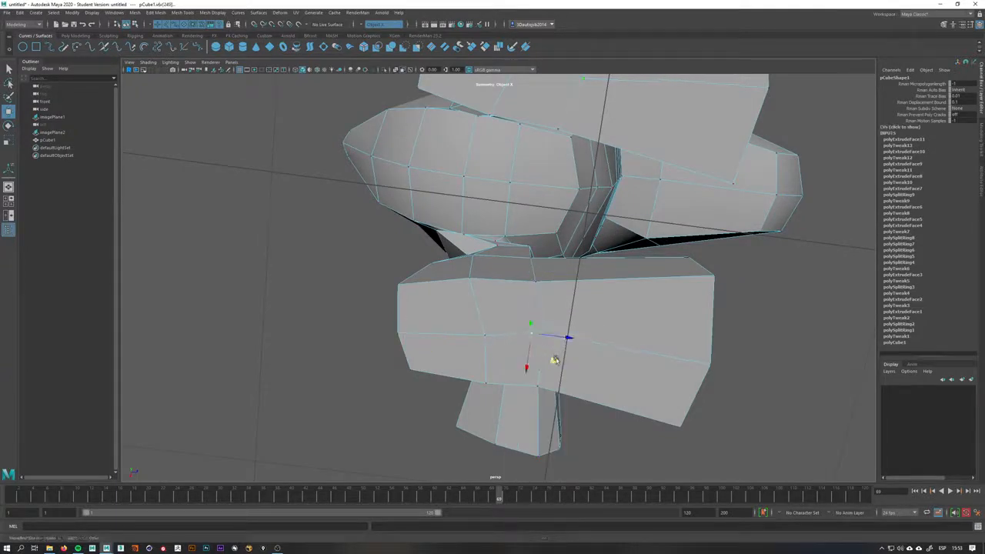
{"action": "left_click_drag", "start_coordinate": [562, 362], "coordinate": [562, 348], "text": "alt"}
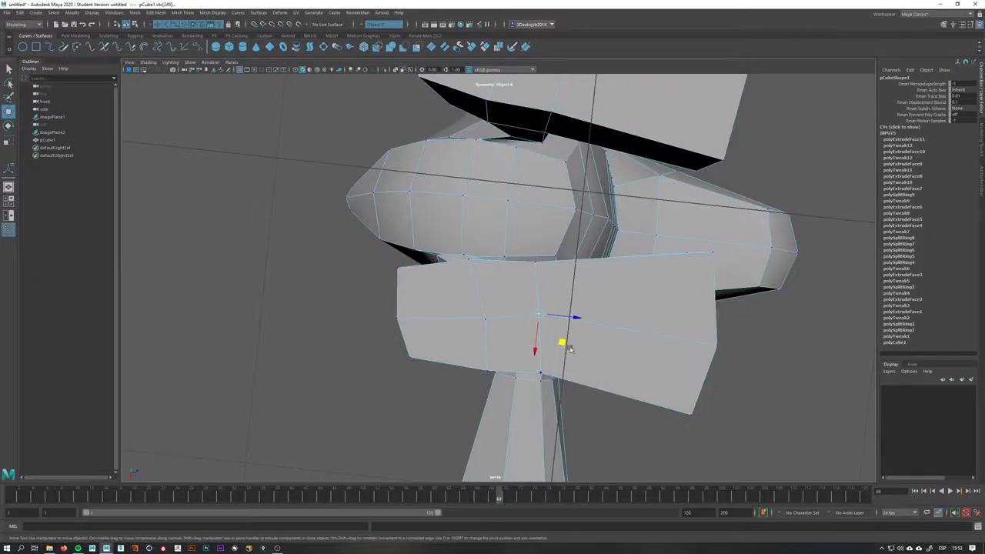
{"action": "key", "text": "q"}
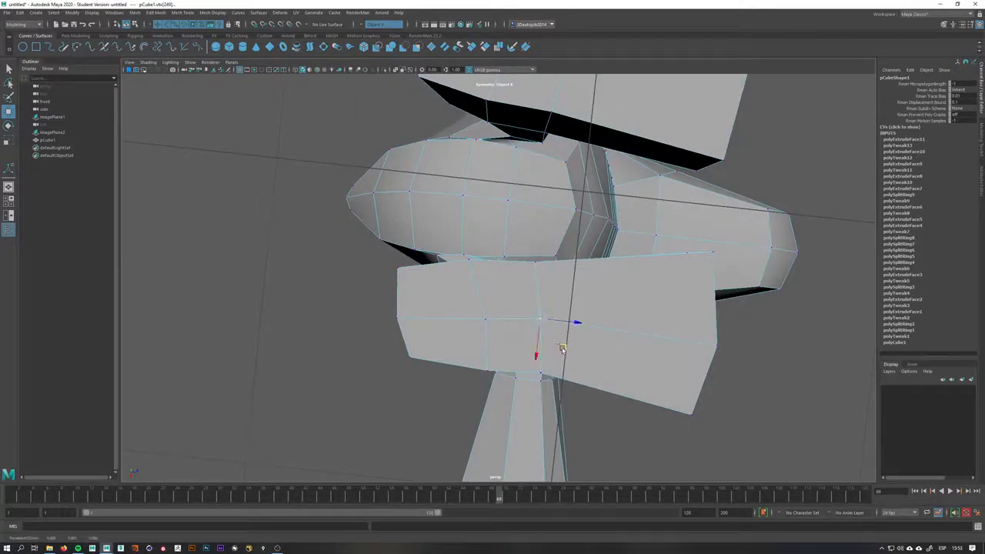
{"action": "key", "text": "space"}
{"action": "left_click_drag", "start_coordinate": [580, 337], "coordinate": [569, 367], "text": "alt"}
{"action": "key", "text": "space"}
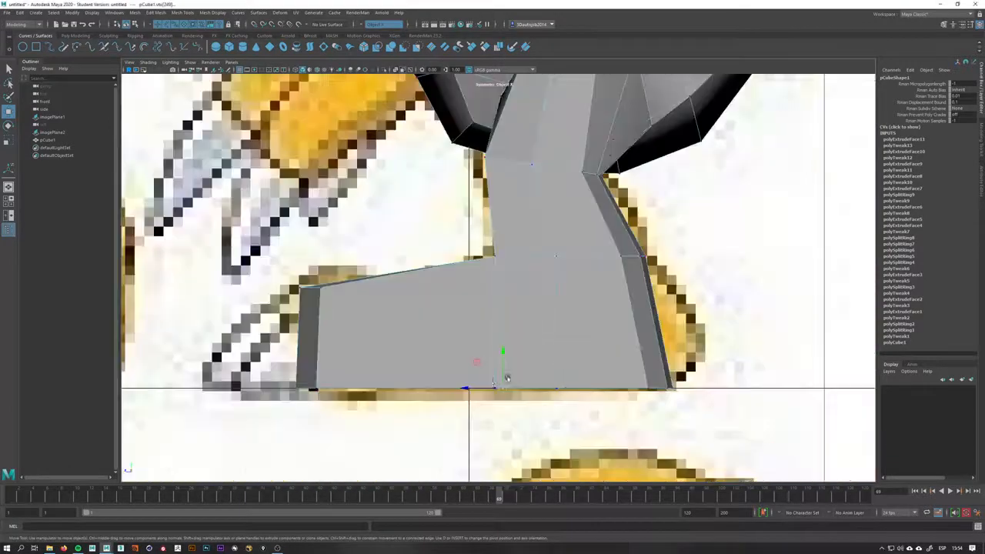
Adjust the vertices where the leg joins the foot to smooth the ankle transition from perspective views
{"action": "key", "text": "q"}
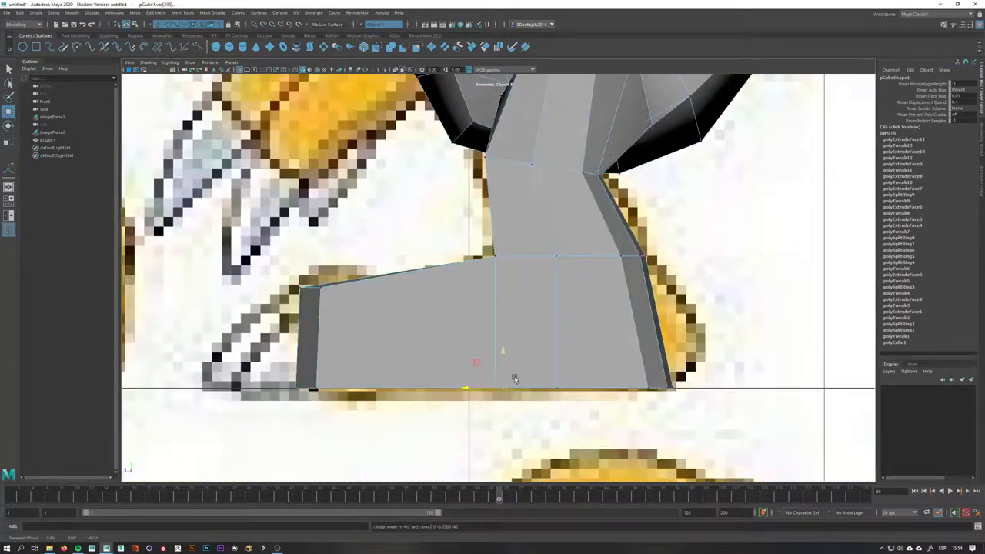
{"action": "key", "text": "space"}
{"action": "left_click_drag", "start_coordinate": [517, 377], "coordinate": [516, 346]}
{"action": "left_click_drag", "start_coordinate": [516, 346], "coordinate": [505, 274], "text": "alt"}
{"action": "key", "text": "w"}
{"action": "left_click", "coordinate": [480, 247]}
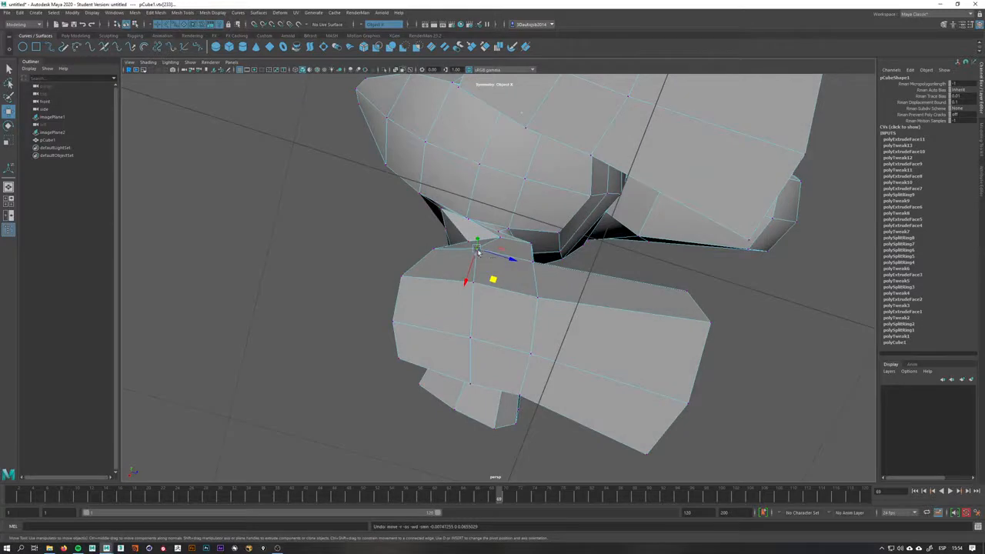
{"action": "left_click", "coordinate": [483, 258]}
{"action": "left_click_drag", "start_coordinate": [528, 269], "coordinate": [530, 264], "text": "alt"}
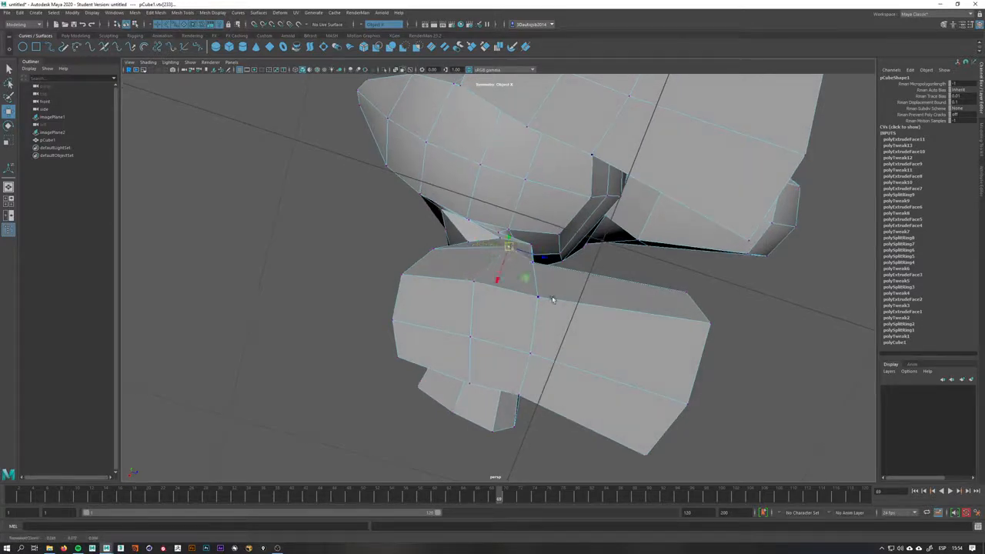
{"action": "left_click_drag", "start_coordinate": [552, 300], "coordinate": [433, 252], "text": "alt"}
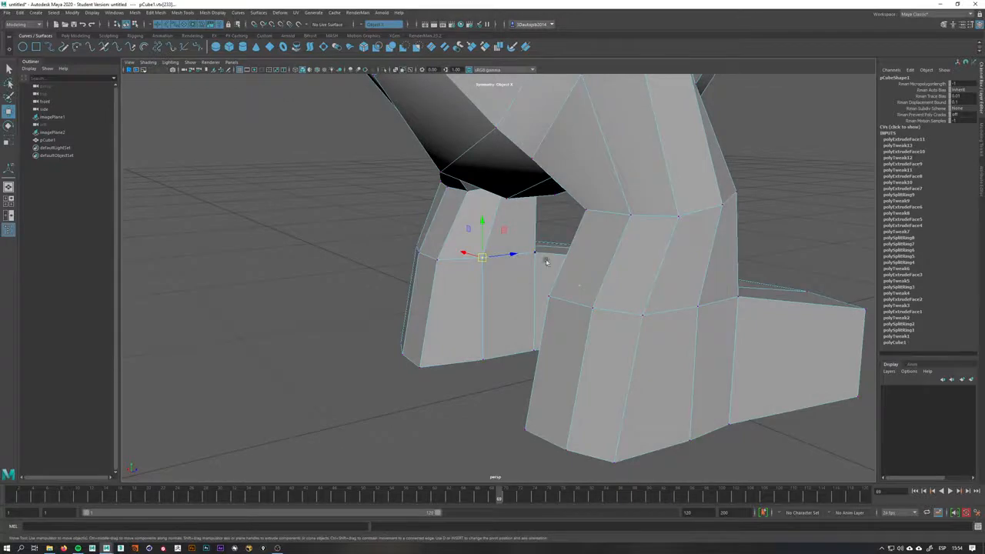
{"action": "left_click_drag", "start_coordinate": [546, 263], "coordinate": [512, 282], "text": "alt"}
{"action": "left_click_drag", "start_coordinate": [512, 281], "coordinate": [607, 285], "text": "alt"}
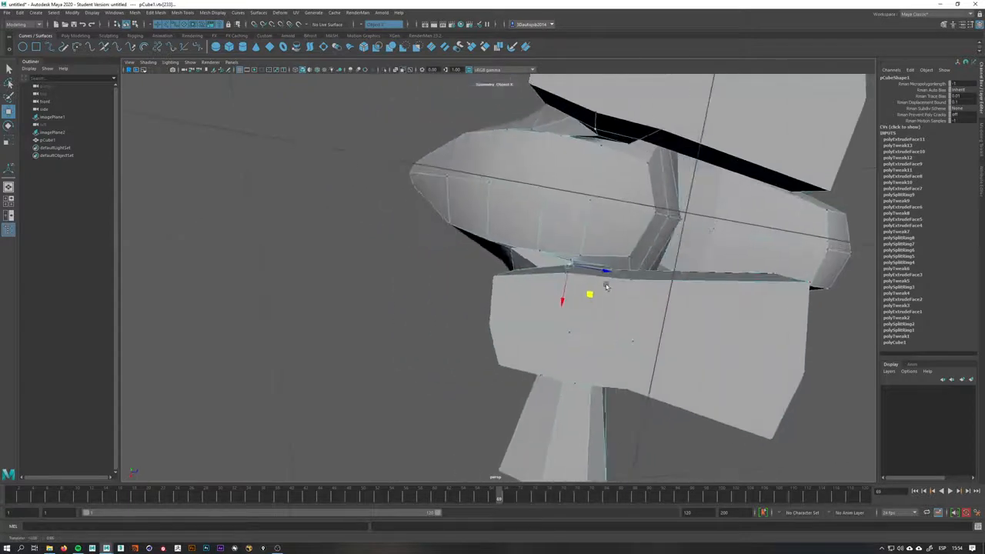
{"action": "key", "text": "q"}
{"action": "left_click", "coordinate": [568, 277]}
{"action": "left_click", "coordinate": [591, 298]}
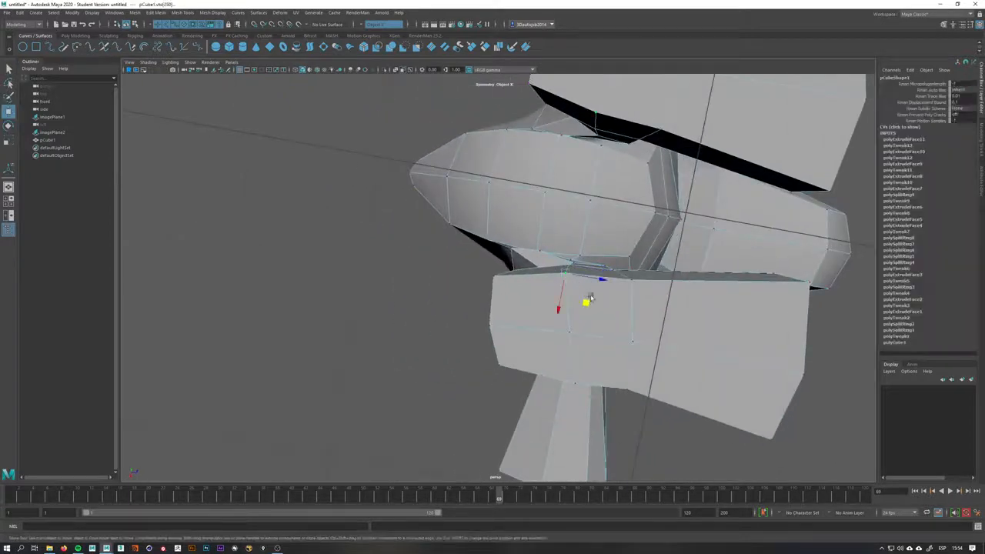
{"action": "left_click", "coordinate": [572, 268]}
{"action": "key", "text": "w"}
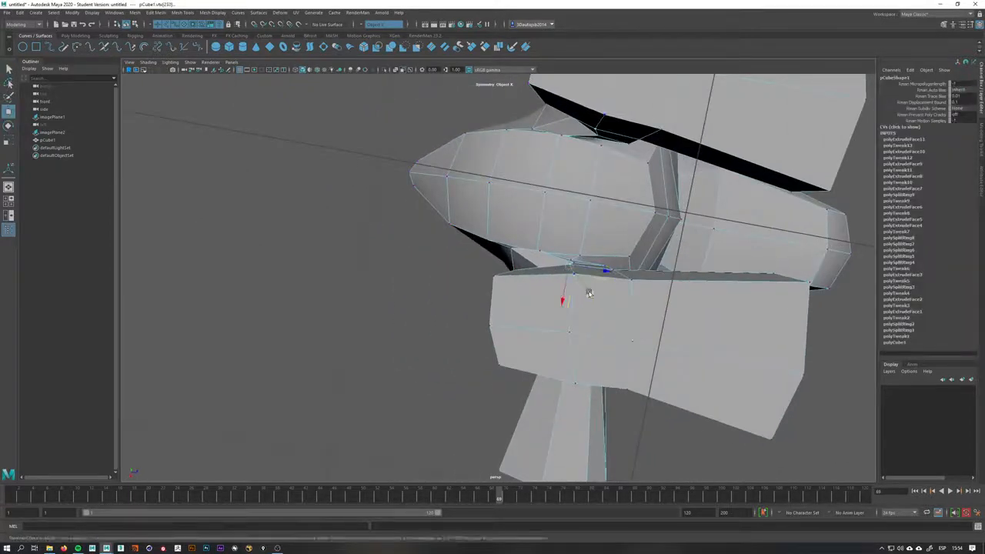
{"action": "left_click_drag", "start_coordinate": [589, 290], "coordinate": [567, 298]}
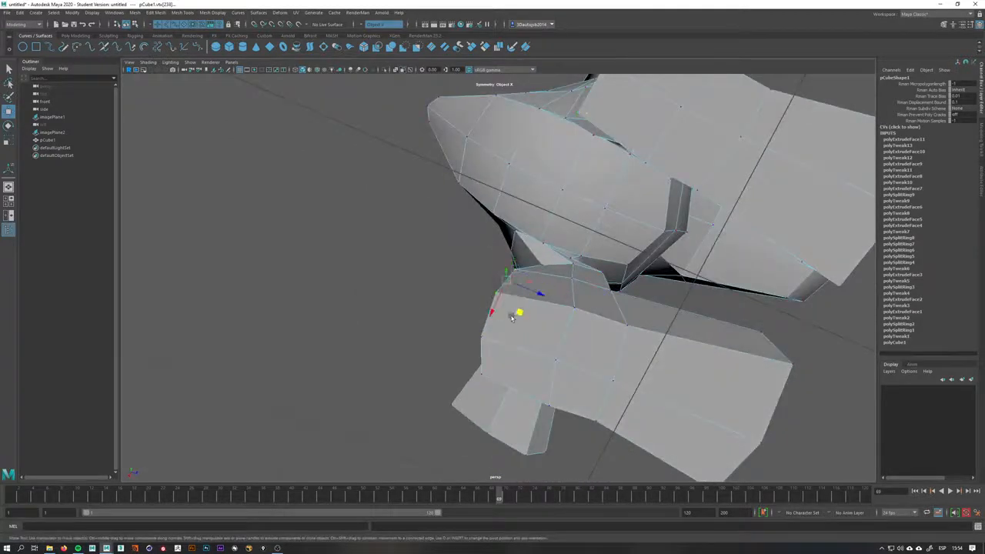
{"action": "left_click_drag", "start_coordinate": [512, 317], "coordinate": [568, 304], "text": "alt"}
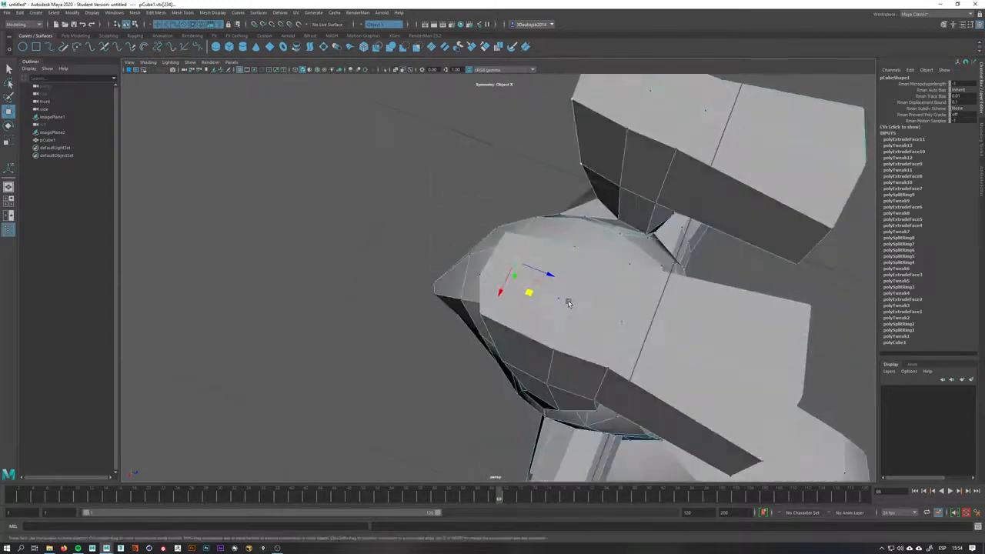
{"action": "left_click_drag", "start_coordinate": [558, 340], "coordinate": [491, 336], "text": "alt"}
{"action": "left_click", "coordinate": [470, 295]}
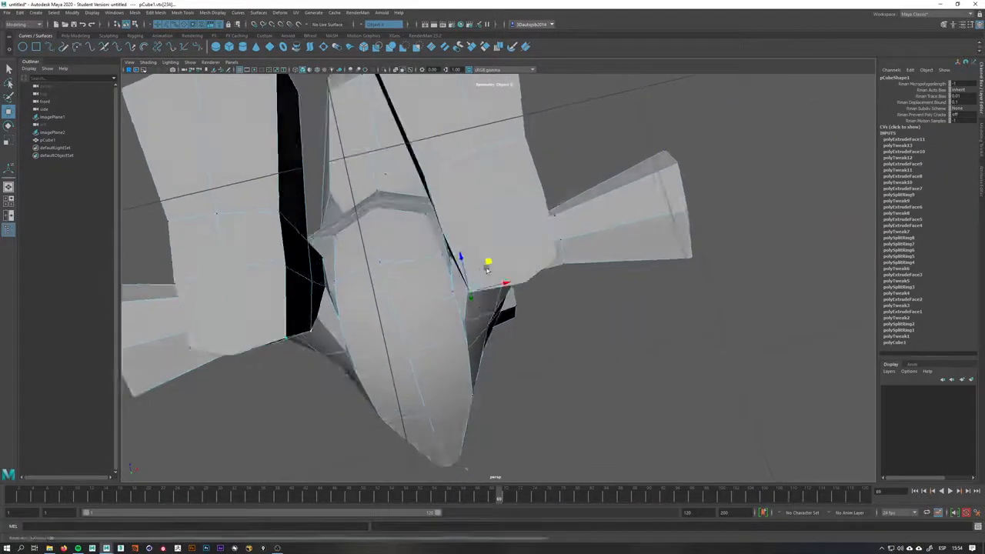
{"action": "left_click_drag", "start_coordinate": [488, 264], "coordinate": [488, 255]}
Tweak the inner ankle and lower leg vertices of the other foot, viewing the feet from below and front
{"action": "left_click_drag", "start_coordinate": [539, 296], "coordinate": [427, 249], "text": "alt"}
{"action": "left_click", "coordinate": [520, 248]}
{"action": "left_click", "coordinate": [519, 231]}
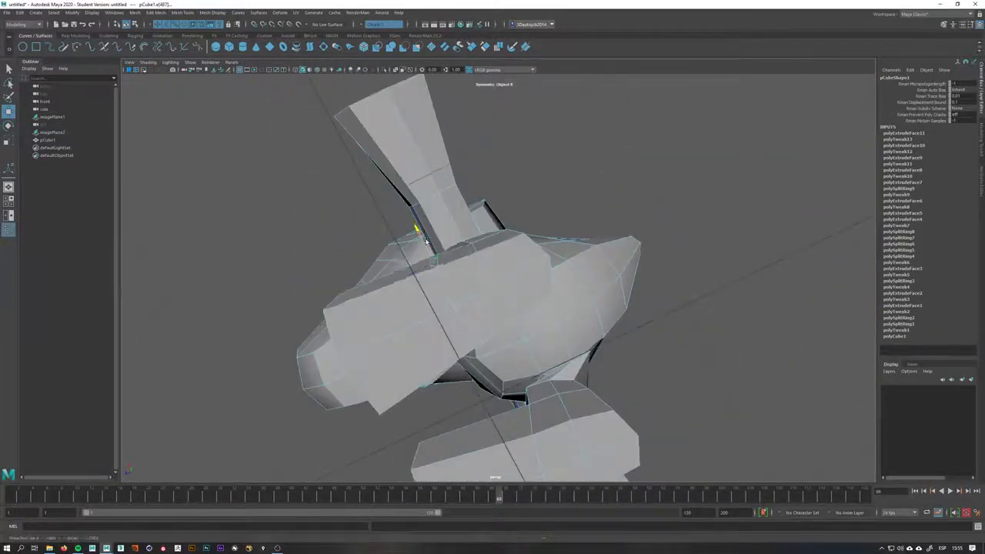
{"action": "left_click_drag", "start_coordinate": [469, 274], "coordinate": [547, 259], "text": "alt"}
{"action": "right_click_drag", "start_coordinate": [553, 261], "coordinate": [517, 260]}
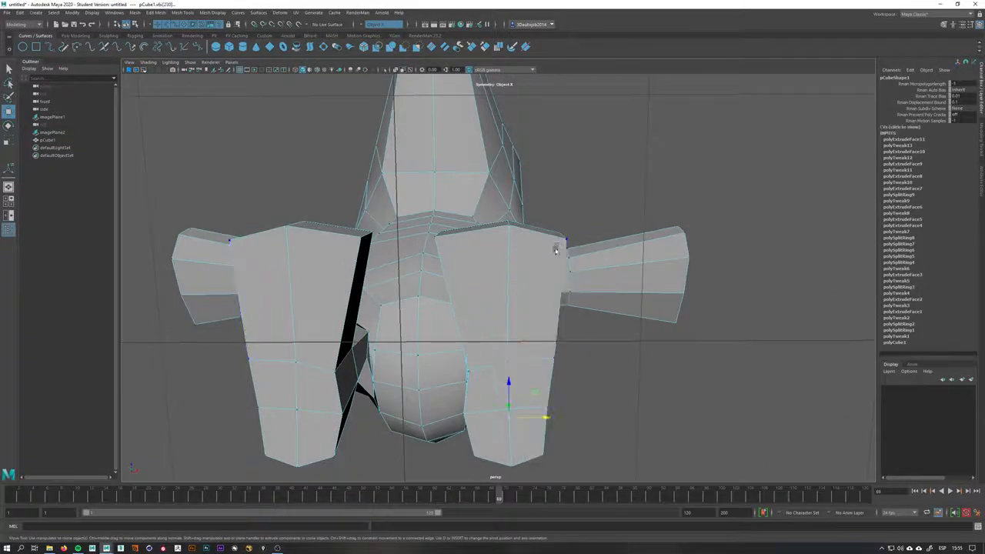
{"action": "left_click_drag", "start_coordinate": [556, 244], "coordinate": [553, 254], "text": "alt"}
{"action": "right_click_drag", "start_coordinate": [552, 254], "coordinate": [553, 232]}
{"action": "left_click", "coordinate": [564, 261]}
{"action": "left_click_drag", "start_coordinate": [561, 266], "coordinate": [559, 247], "text": "alt"}
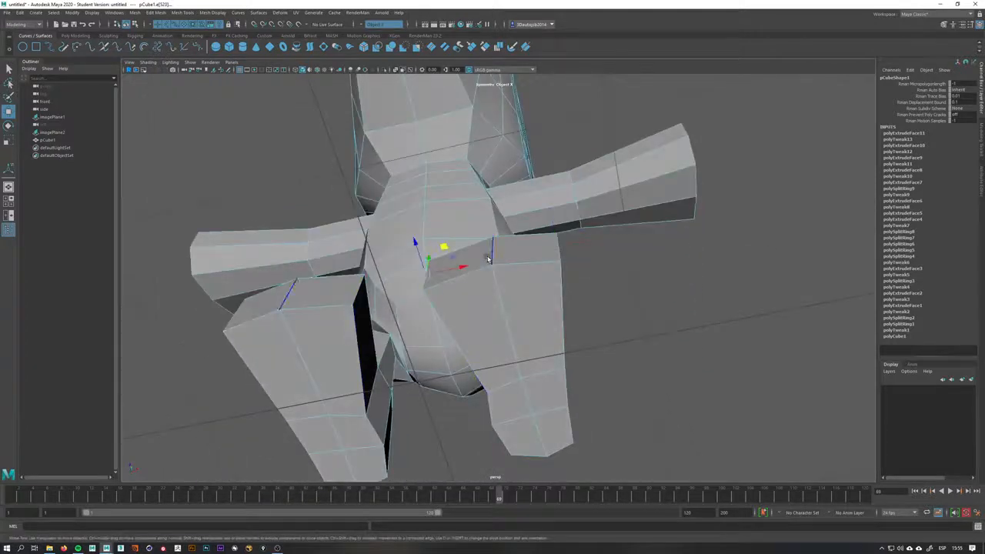
{"action": "left_click_drag", "start_coordinate": [488, 259], "coordinate": [509, 186], "text": "alt"}
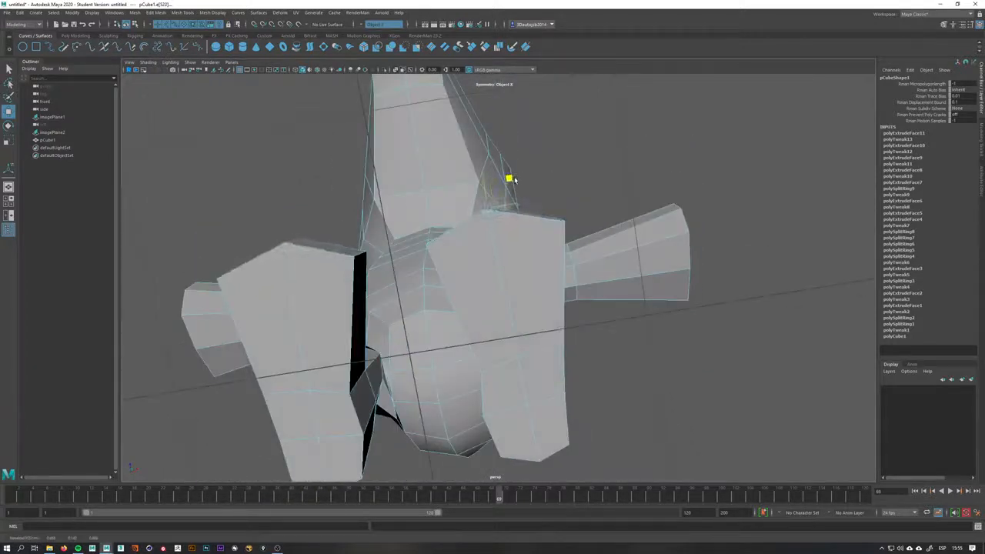
{"action": "left_click_drag", "start_coordinate": [451, 233], "coordinate": [454, 330], "text": "alt"}
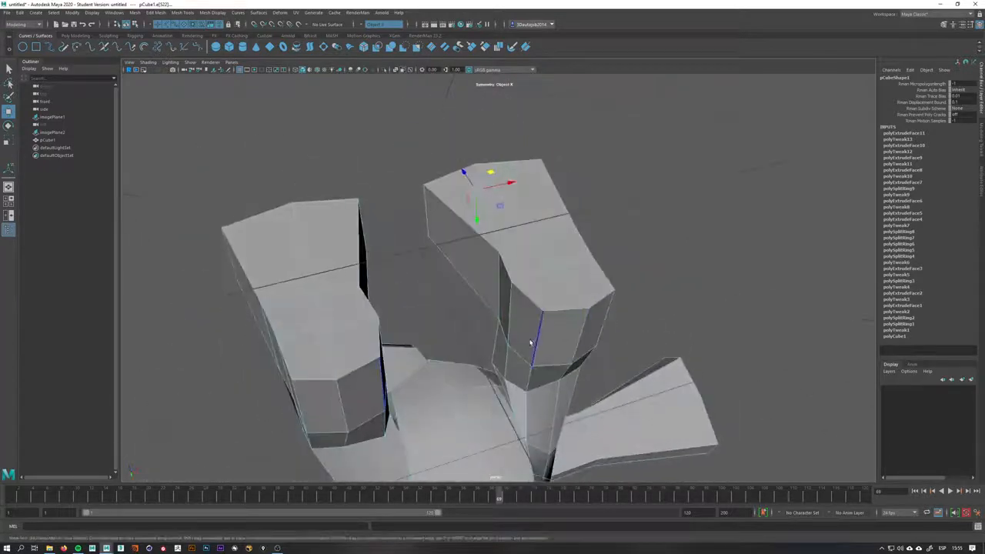
{"action": "left_click_drag", "start_coordinate": [530, 343], "coordinate": [484, 315], "text": "alt"}
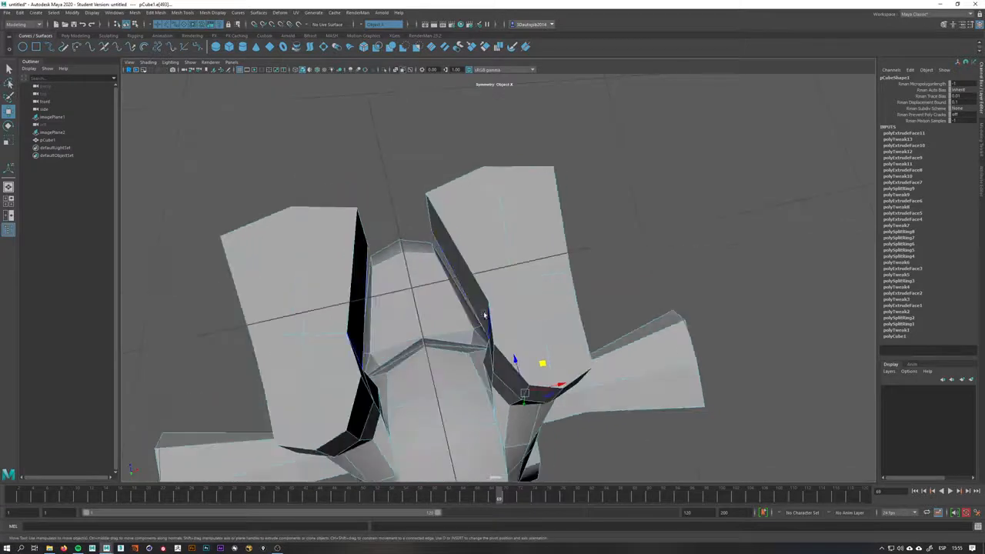
{"action": "left_click_drag", "start_coordinate": [495, 308], "coordinate": [681, 398], "text": "alt"}
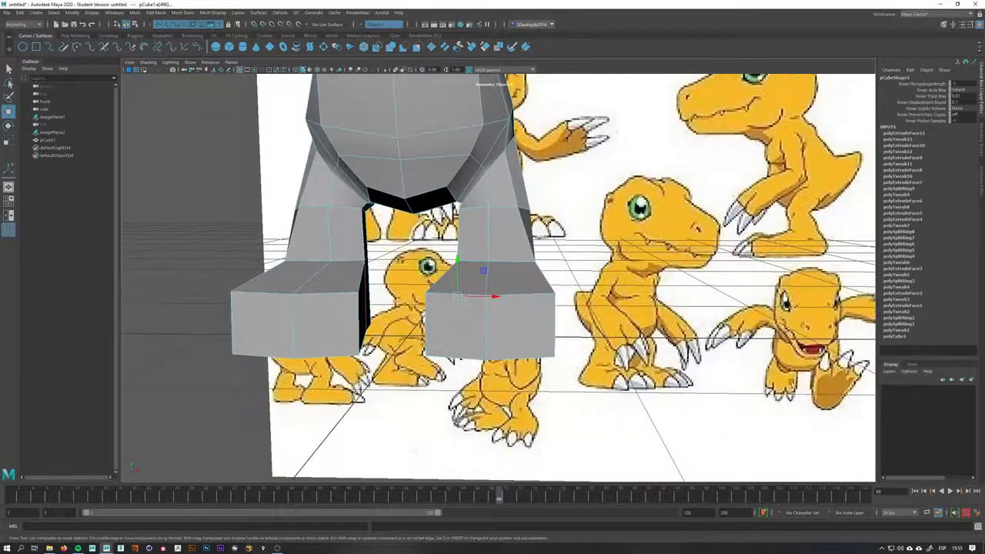
{"action": "left_click_drag", "start_coordinate": [547, 356], "coordinate": [457, 378], "text": "alt"}
In side view, pull the foot's heel and ankle vertices back and up so the heel follows the reference outline
{"action": "key", "text": "space"}
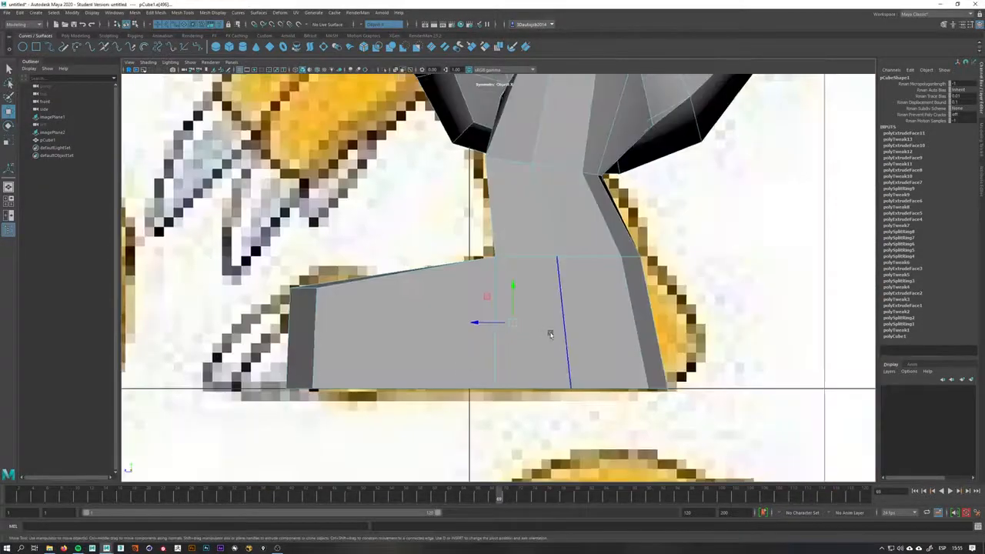
{"action": "middle_click_drag", "start_coordinate": [549, 332], "coordinate": [524, 324], "text": "alt"}
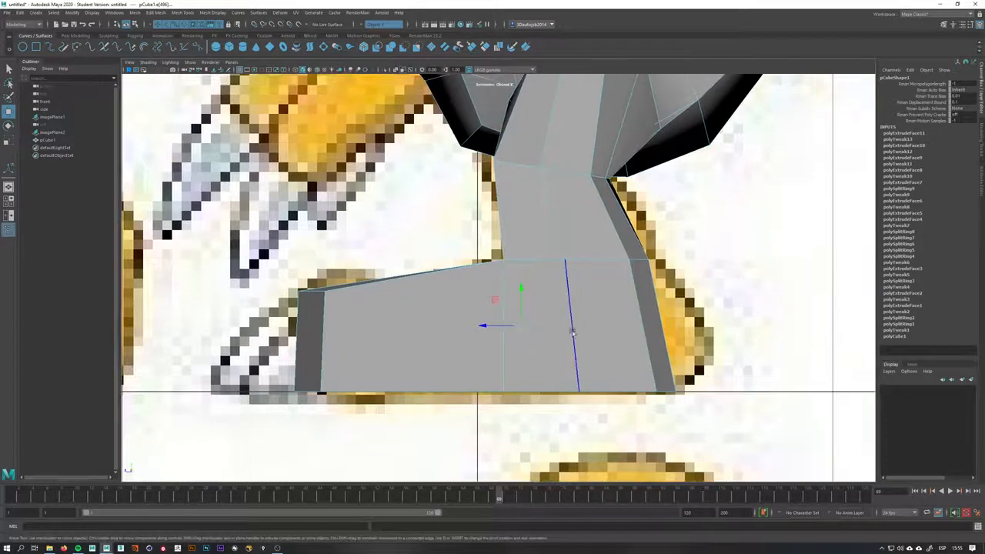
{"action": "mouse_move", "coordinate": [562, 331]}
{"action": "right_mouse_down"}
{"action": "mouse_move", "coordinate": [633, 316]}
{"action": "mouse_move", "coordinate": [573, 327]}
{"action": "right_mouse_up"}
{"action": "mouse_move", "coordinate": [572, 327]}
{"action": "left_mouse_down"}
{"action": "mouse_move", "coordinate": [578, 336]}
{"action": "mouse_move", "coordinate": [583, 329]}
{"action": "left_mouse_up"}
{"action": "right_click_drag", "start_coordinate": [608, 328], "coordinate": [639, 323]}
{"action": "key", "text": "w"}
{"action": "left_click", "coordinate": [654, 329]}
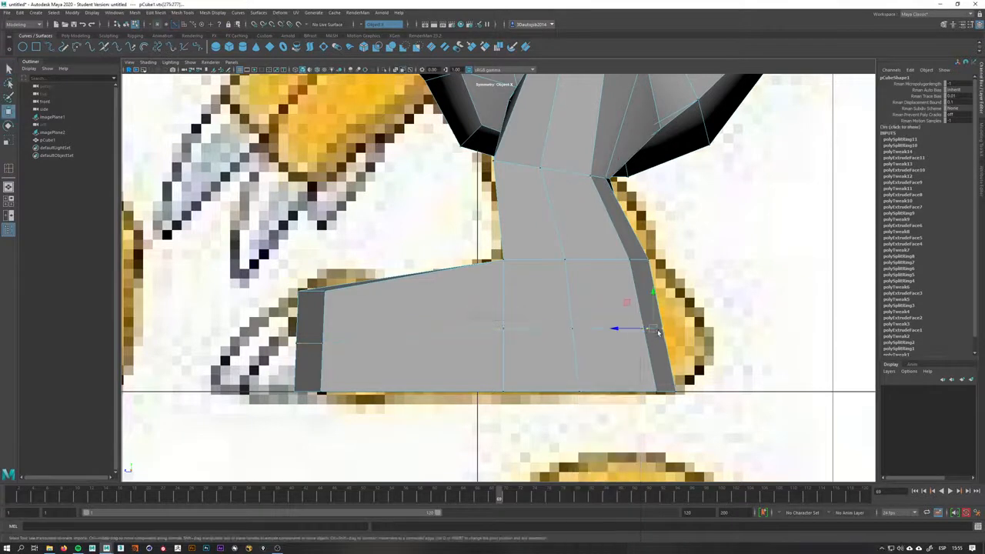
{"action": "left_click_drag", "start_coordinate": [656, 330], "coordinate": [703, 330]}
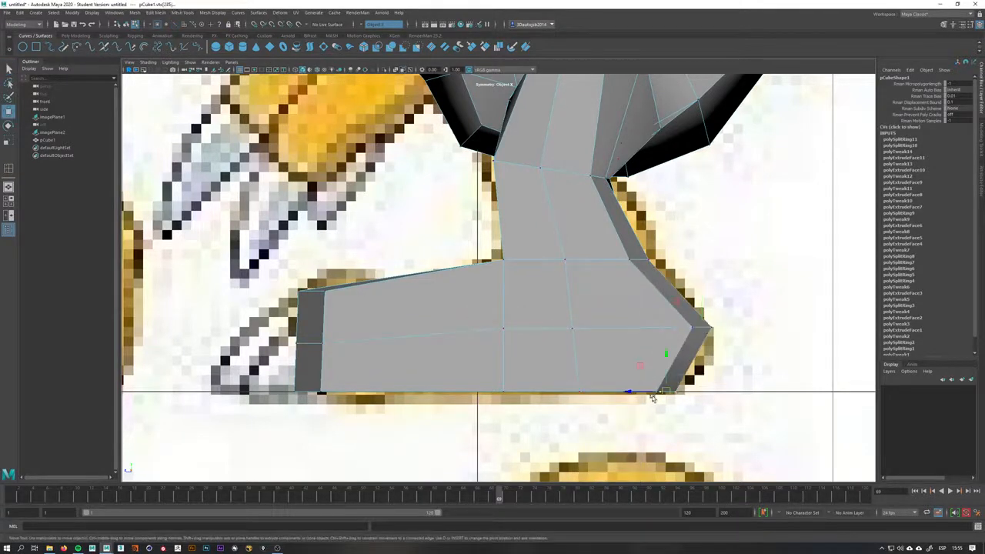
{"action": "left_click_drag", "start_coordinate": [653, 397], "coordinate": [646, 393]}
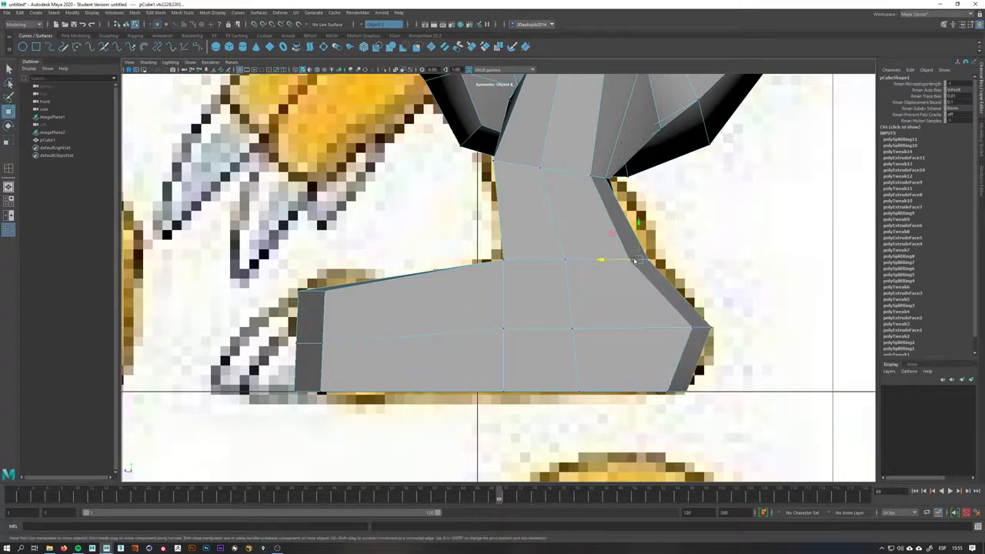
{"action": "left_click_drag", "start_coordinate": [635, 262], "coordinate": [642, 256]}
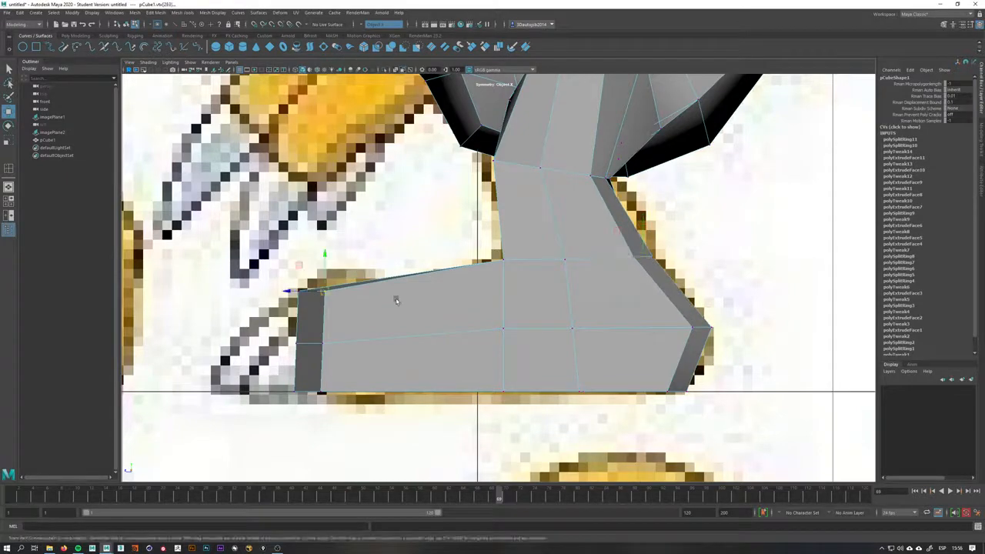
{"action": "right_click_drag", "start_coordinate": [395, 297], "coordinate": [446, 291]}
In perspective, adjust the inner ankle vertices where the leg meets the top of the foot
{"action": "key", "text": "space"}
{"action": "left_click_drag", "start_coordinate": [519, 289], "coordinate": [515, 261]}
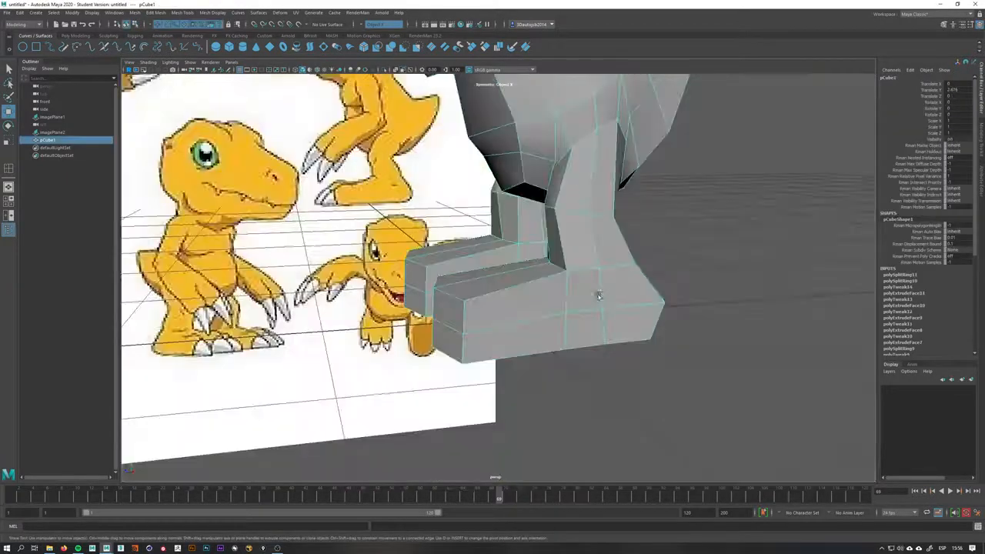
{"action": "left_click_drag", "start_coordinate": [598, 295], "coordinate": [639, 279], "text": "alt"}
{"action": "middle_click_drag", "start_coordinate": [551, 261], "coordinate": [503, 301], "text": "alt"}
{"action": "right_click_drag", "start_coordinate": [503, 301], "coordinate": [527, 324], "text": "alt"}
{"action": "left_click_drag", "start_coordinate": [527, 324], "coordinate": [488, 329], "text": "alt"}
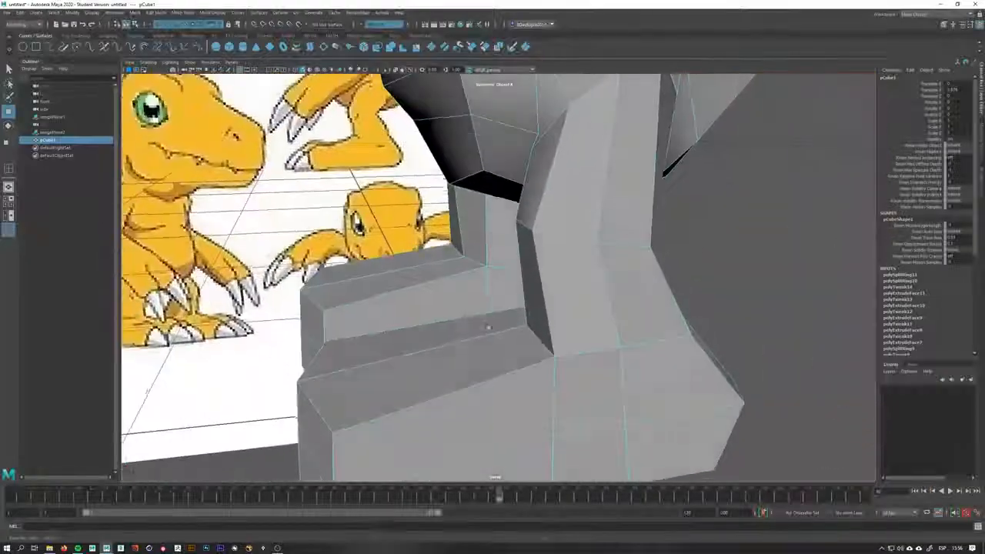
{"action": "left_click_drag", "start_coordinate": [549, 347], "coordinate": [563, 321], "text": "alt"}
{"action": "right_click_drag", "start_coordinate": [526, 308], "coordinate": [492, 308]}
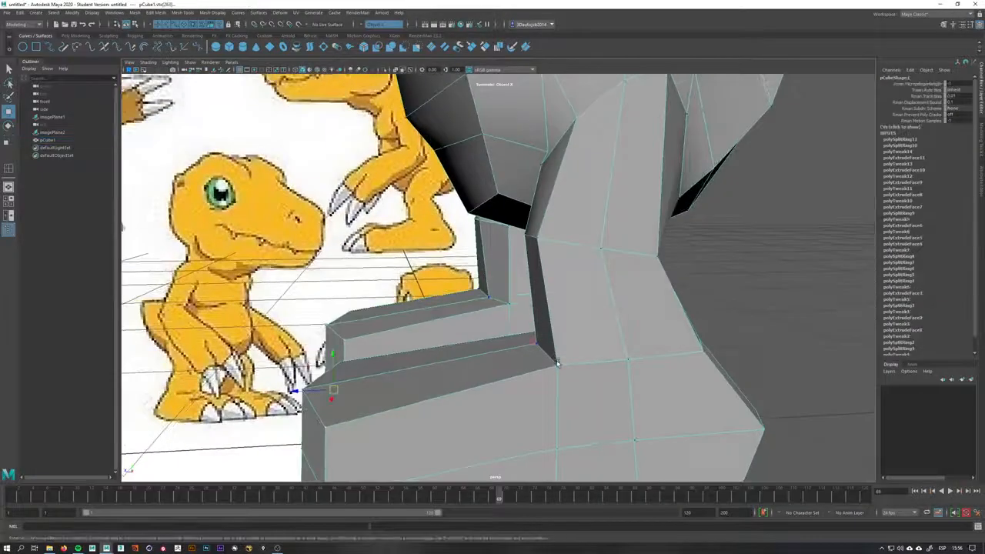
{"action": "left_click", "coordinate": [544, 343]}
{"action": "key", "text": "ctrl+z"}
{"action": "left_click_drag", "start_coordinate": [533, 340], "coordinate": [547, 343]}
{"action": "left_click", "coordinate": [539, 240]}
{"action": "left_click_drag", "start_coordinate": [509, 213], "coordinate": [580, 222]}
{"action": "left_click", "coordinate": [600, 252]}
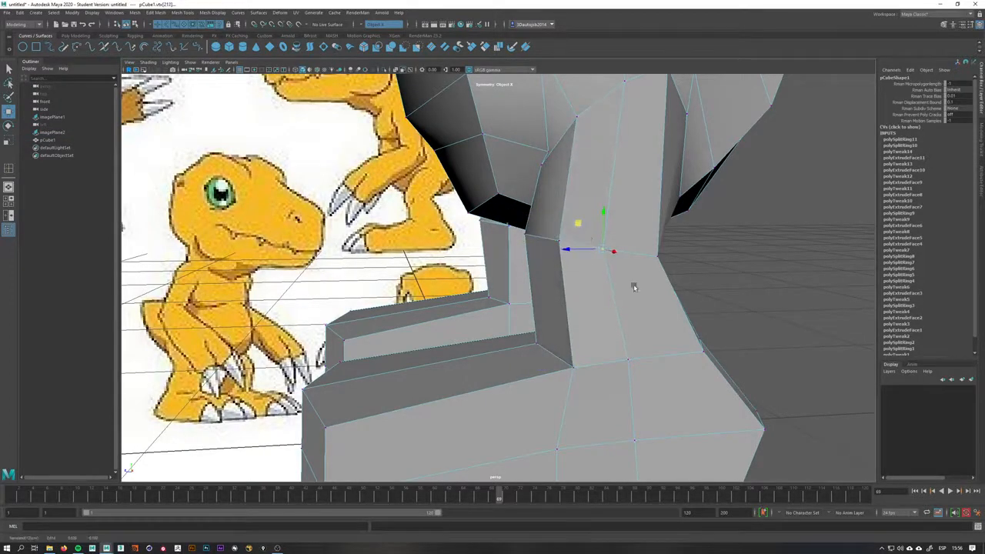
{"action": "left_click_drag", "start_coordinate": [634, 286], "coordinate": [358, 275], "text": "alt"}
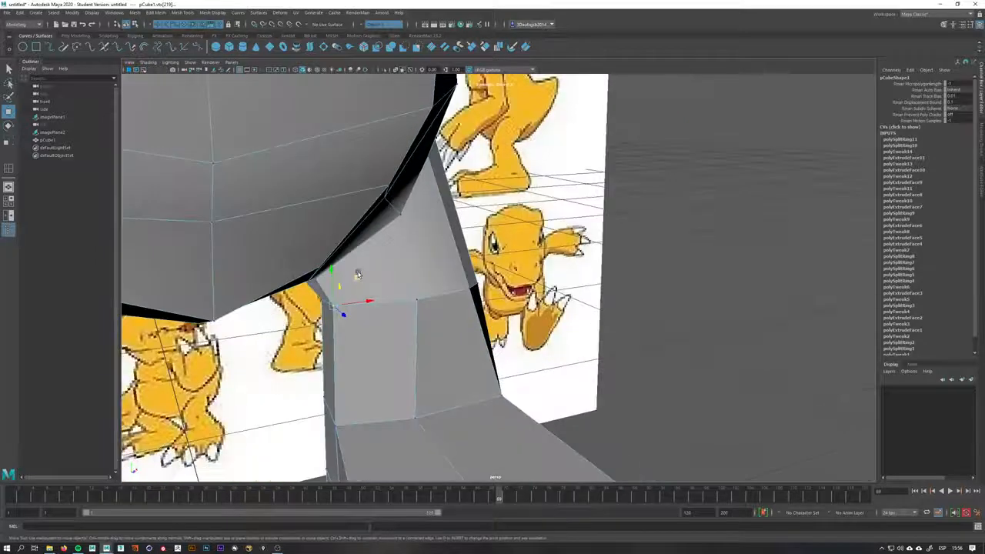
{"action": "left_click_drag", "start_coordinate": [362, 336], "coordinate": [362, 343], "text": "alt"}
{"action": "left_click", "coordinate": [339, 424]}
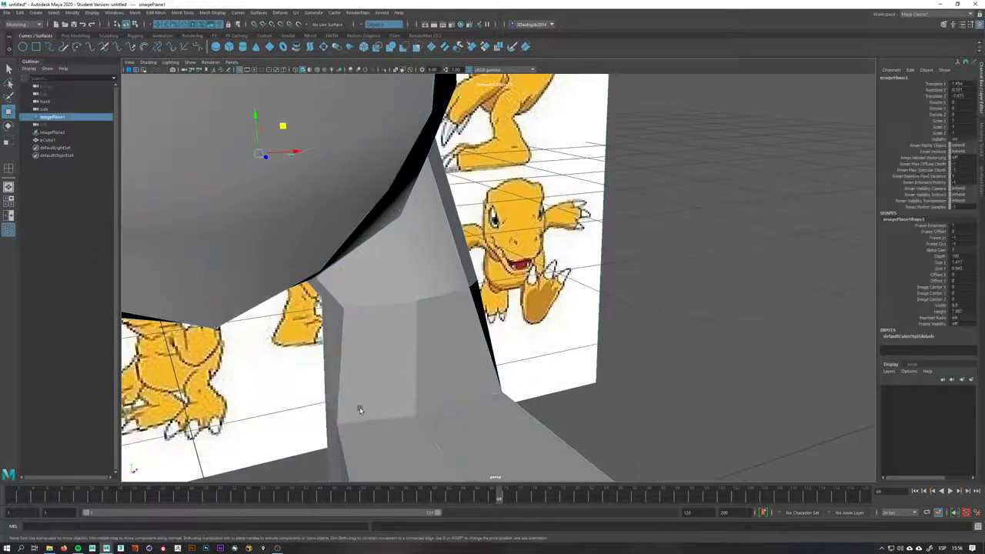
{"action": "key", "text": "ctrl+z"}
{"action": "key", "text": "ctrl+z"}
{"action": "right_click", "coordinate": [368, 402]}
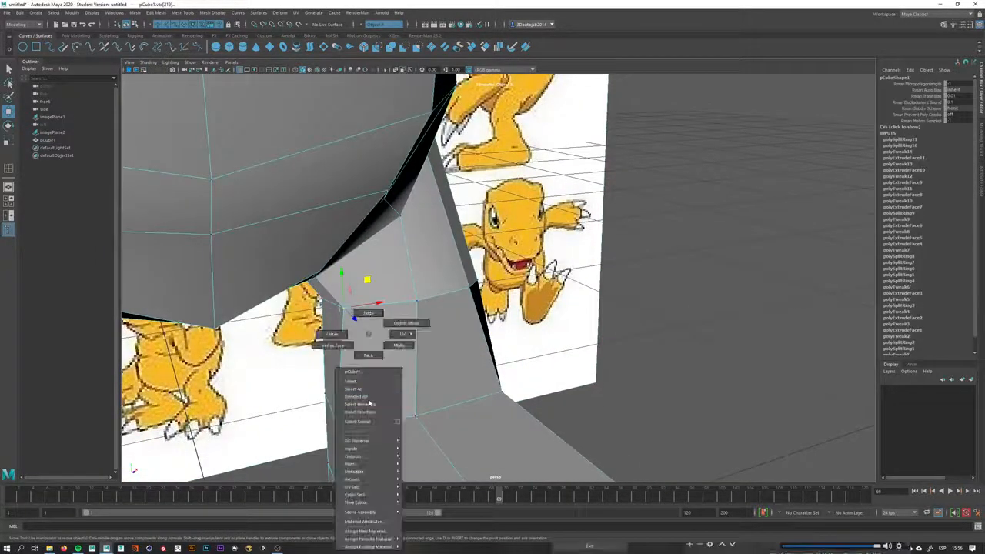
{"action": "left_click", "coordinate": [333, 335]}
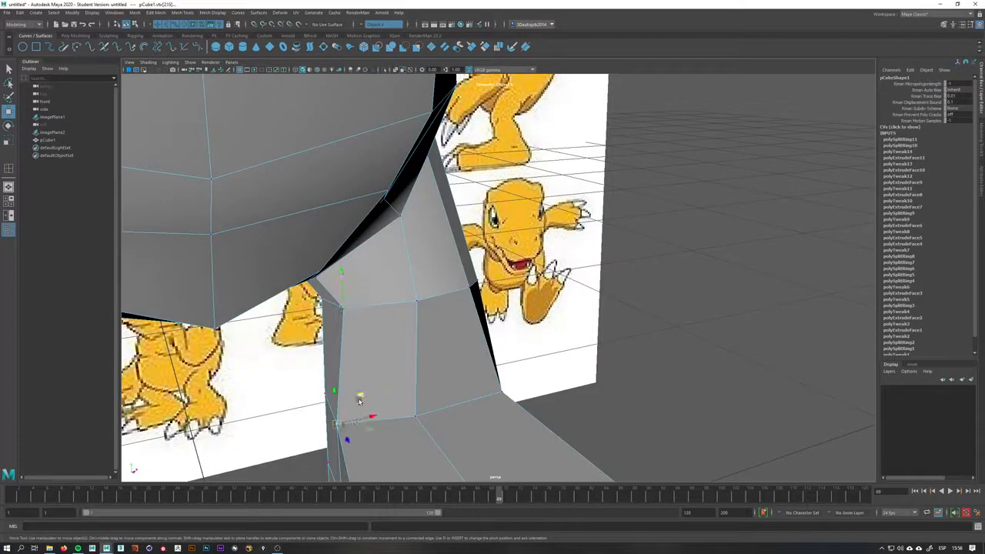
Move the inner thigh vertices at the crotch to close the gap between the leg and the torso's underside
{"action": "left_click_drag", "start_coordinate": [360, 399], "coordinate": [378, 430]}
{"action": "left_click_drag", "start_coordinate": [378, 430], "coordinate": [476, 351], "text": "alt"}
{"action": "right_click_drag", "start_coordinate": [476, 350], "coordinate": [435, 348], "text": "alt"}
{"action": "left_click_drag", "start_coordinate": [434, 348], "coordinate": [524, 391], "text": "alt"}
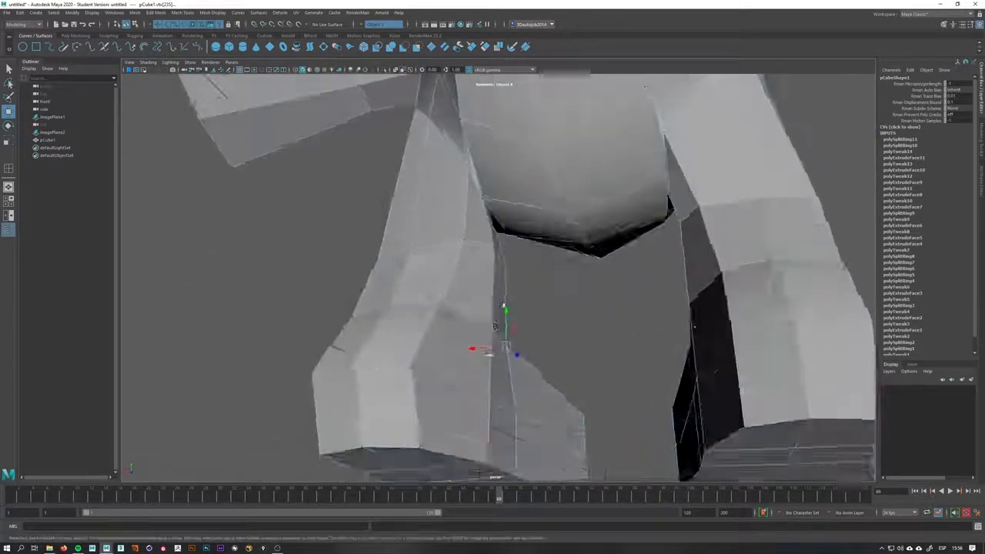
{"action": "right_click_drag", "start_coordinate": [523, 391], "coordinate": [647, 393], "text": "alt"}
{"action": "left_click_drag", "start_coordinate": [482, 261], "coordinate": [451, 295], "text": "alt"}
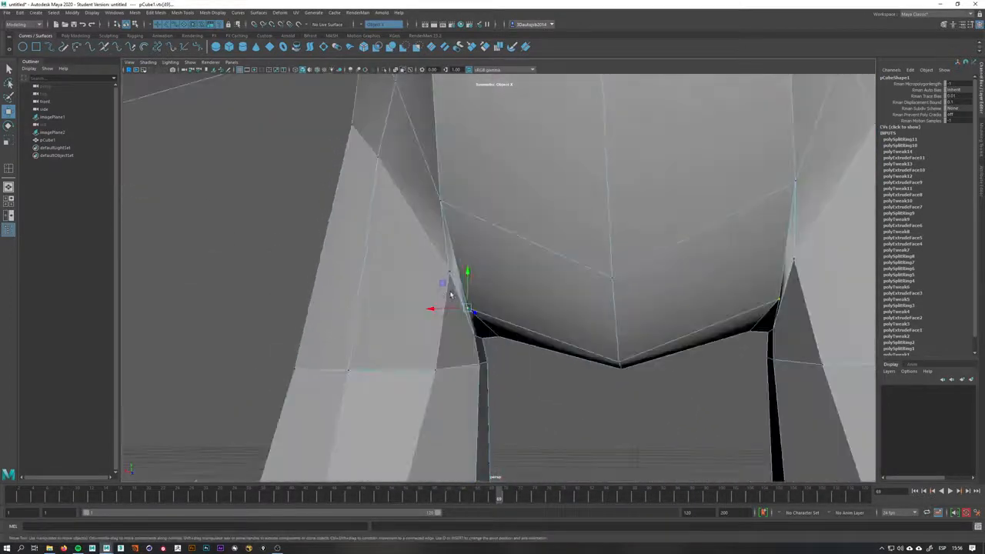
{"action": "middle_click_drag", "start_coordinate": [433, 281], "coordinate": [457, 280]}
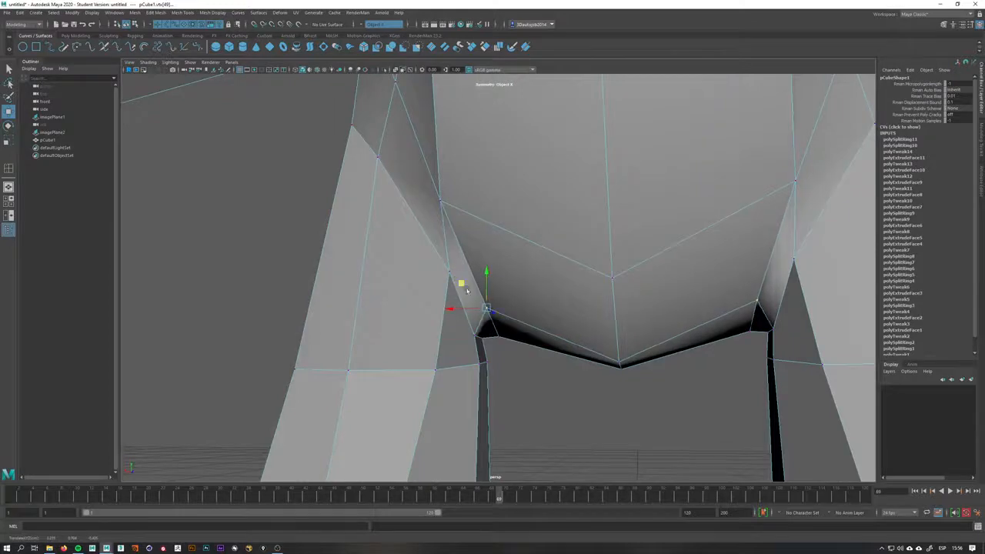
{"action": "left_click_drag", "start_coordinate": [466, 290], "coordinate": [621, 342], "text": "alt"}
Select a vertex on the inner front of the leg near the crotch to move it
{"action": "key", "text": "q"}
{"action": "left_click", "coordinate": [578, 360]}
{"action": "key", "text": "w"}
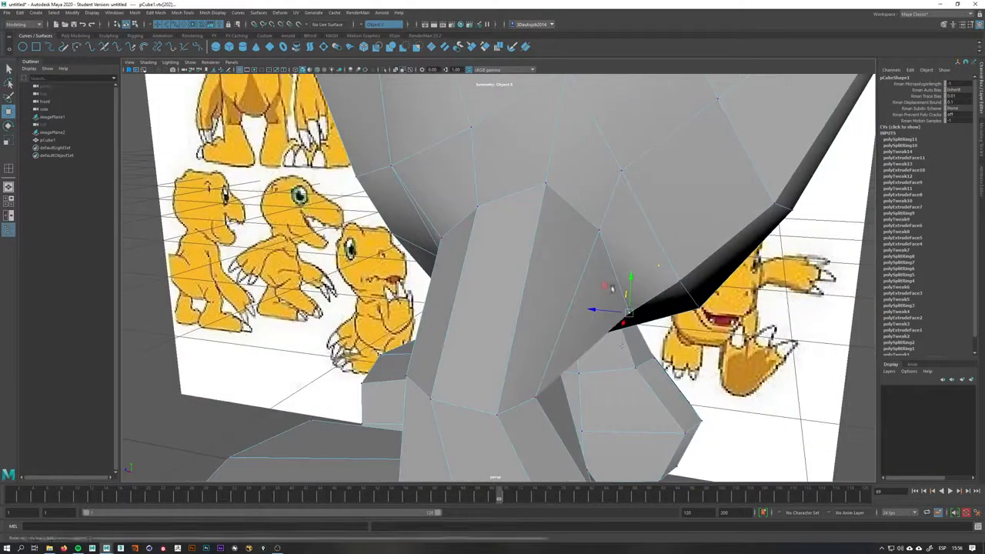
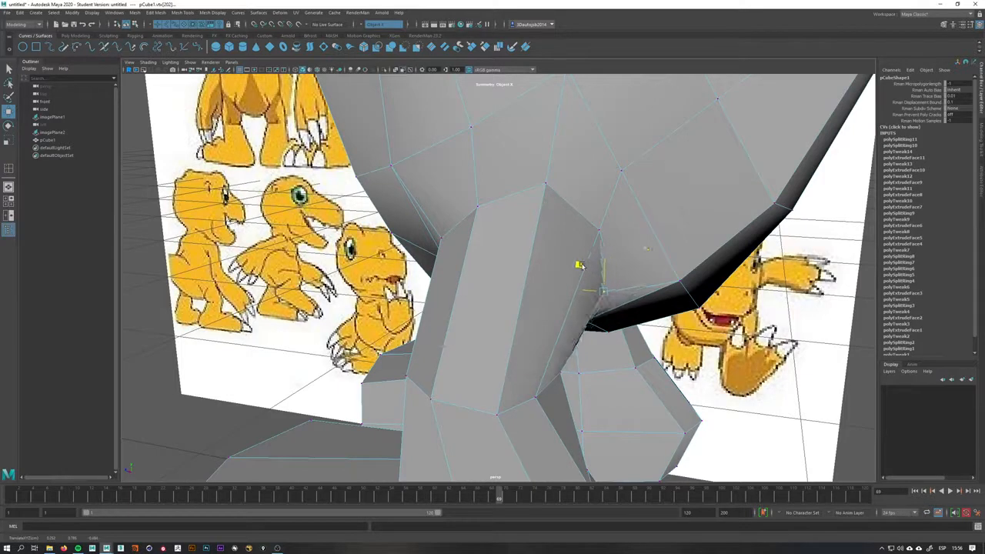
Move the vertices at the crotch between the inner leg and the torso's underside to close the gap
{"action": "left_click_drag", "start_coordinate": [581, 266], "coordinate": [605, 267], "text": "alt"}
{"action": "left_click", "coordinate": [559, 307]}
{"action": "left_click_drag", "start_coordinate": [559, 306], "coordinate": [566, 341], "text": "alt"}
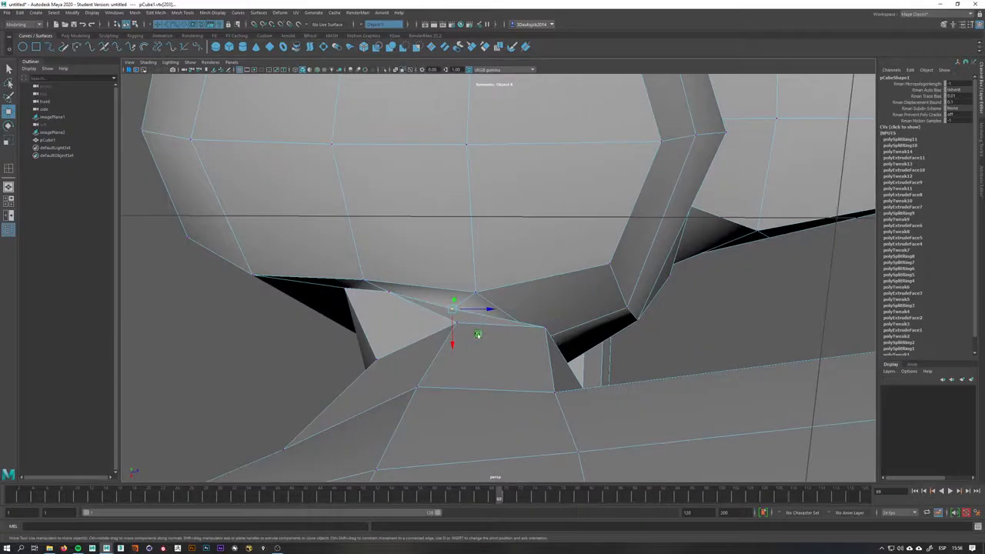
{"action": "left_click_drag", "start_coordinate": [500, 335], "coordinate": [594, 355], "text": "alt"}
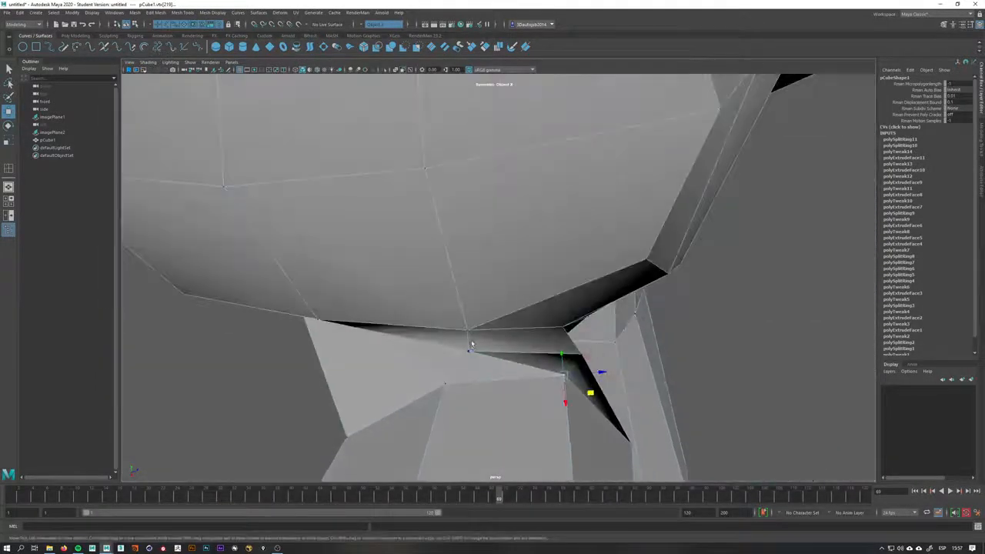
{"action": "left_click_drag", "start_coordinate": [497, 369], "coordinate": [530, 336]}
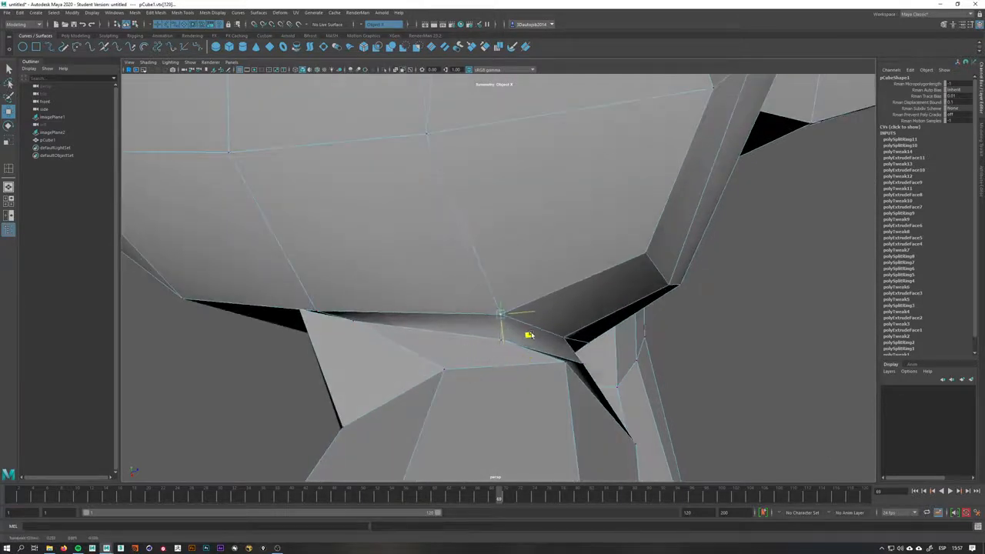
{"action": "left_click_drag", "start_coordinate": [388, 343], "coordinate": [495, 282], "text": "alt"}
{"action": "left_click", "coordinate": [526, 219]}
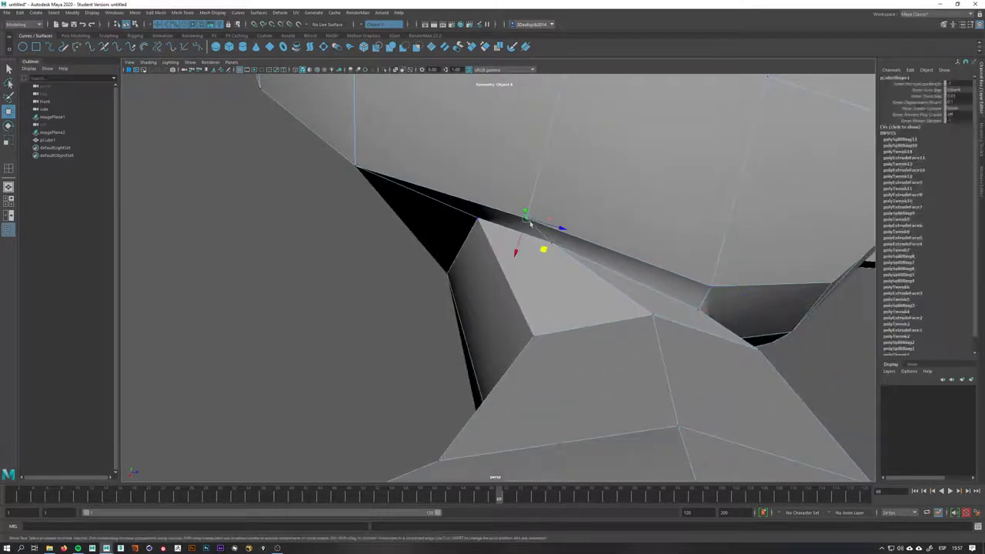
{"action": "left_click_drag", "start_coordinate": [544, 248], "coordinate": [589, 312]}
In side view, insert new edge loops across the foot to add resolution
{"action": "key", "text": "space"}
{"action": "key", "text": "space"}
{"action": "key", "text": "space"}
{"action": "scroll", "coordinate": [552, 284], "scroll_direction": "up", "scroll_amount": 4}
{"action": "key", "text": "q"}
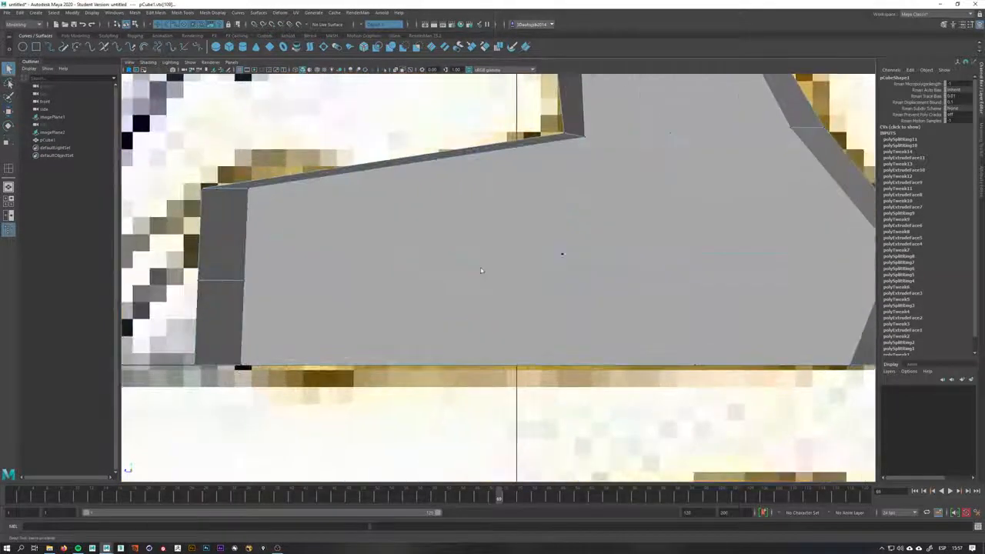
{"action": "right_click_drag", "start_coordinate": [481, 270], "coordinate": [508, 234], "text": "shift"}
{"action": "right_click_drag", "start_coordinate": [431, 251], "coordinate": [377, 259], "text": "shift"}
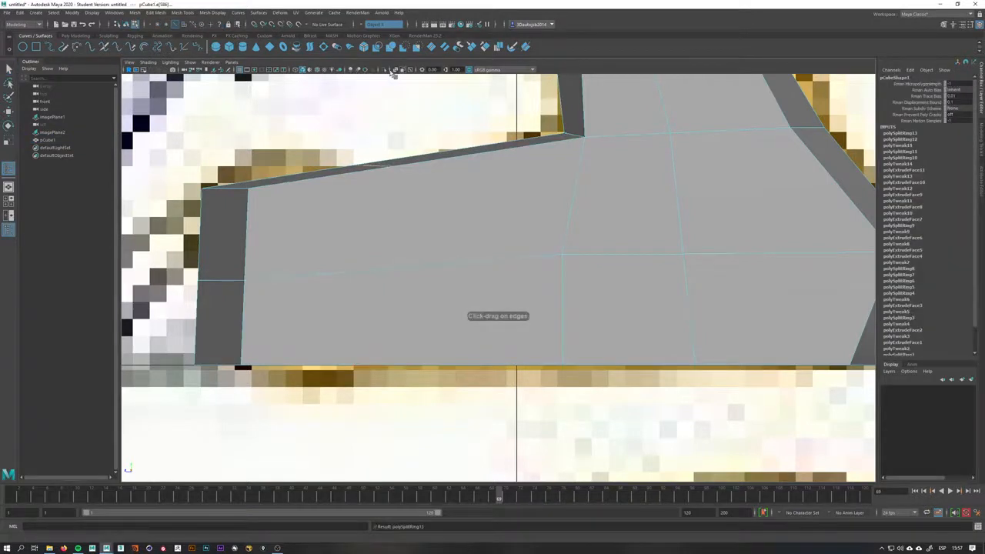
{"action": "left_click", "coordinate": [468, 282]}
{"action": "middle_click_drag", "start_coordinate": [404, 231], "coordinate": [411, 257], "text": "alt"}
{"action": "key", "text": "q"}
{"action": "right_click_drag", "start_coordinate": [441, 200], "coordinate": [399, 202]}
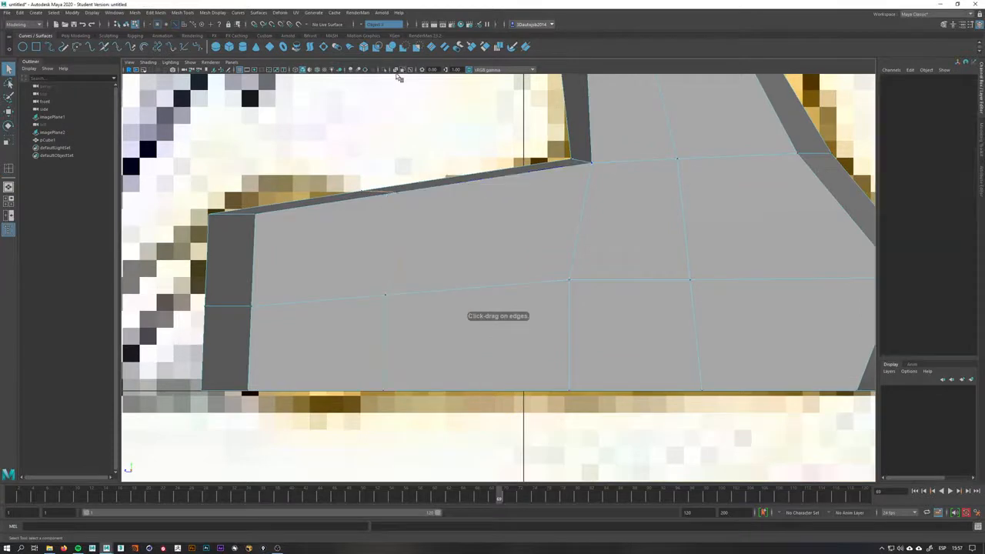
With X-ray on, select a vertex on the foot's upper edge and move it to follow the reference
{"action": "left_click", "coordinate": [396, 73]}
{"action": "left_click_drag", "start_coordinate": [334, 227], "coordinate": [385, 218]}
{"action": "key", "text": "w"}
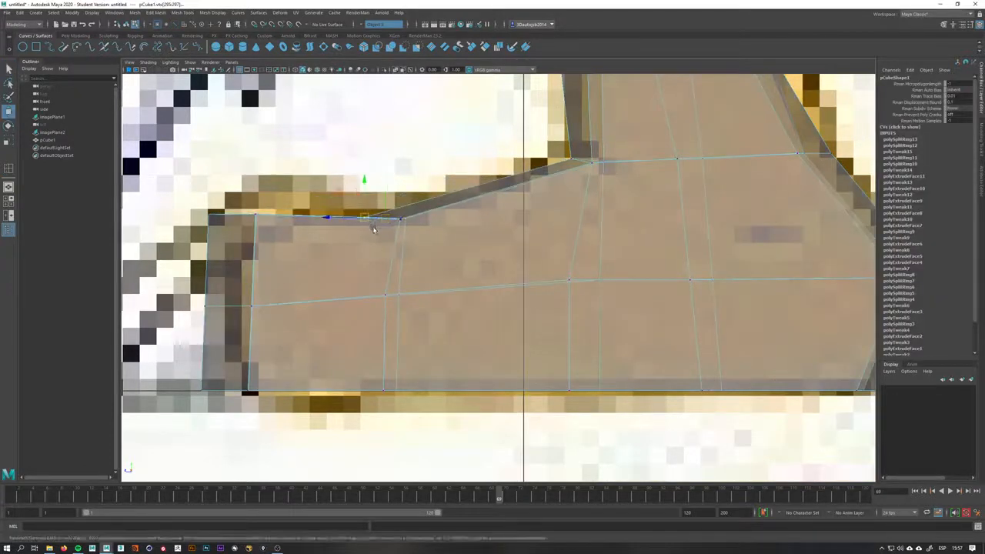
{"action": "left_click", "coordinate": [367, 219]}
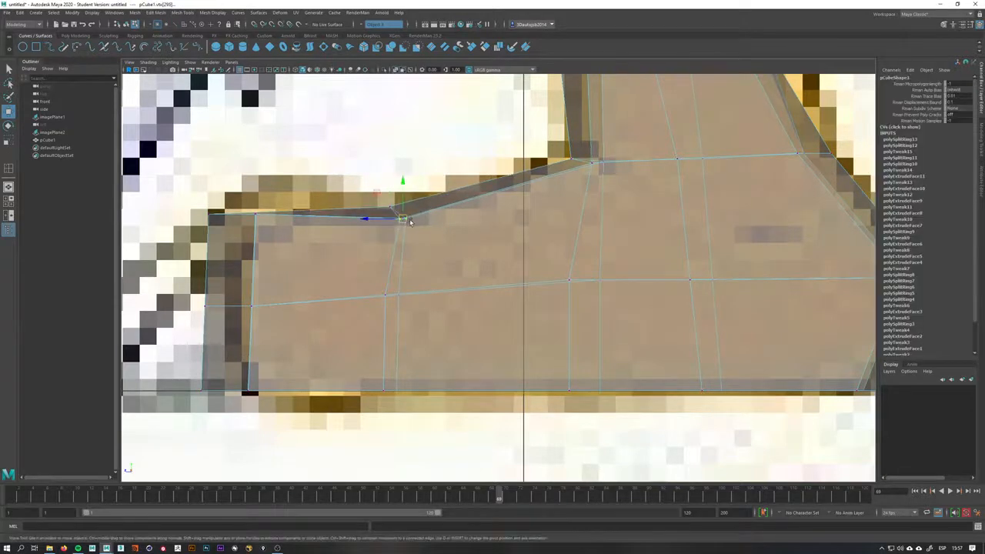
{"action": "left_click_drag", "start_coordinate": [410, 222], "coordinate": [483, 306]}
{"action": "left_click", "coordinate": [396, 71]}
{"action": "key", "text": "space"}
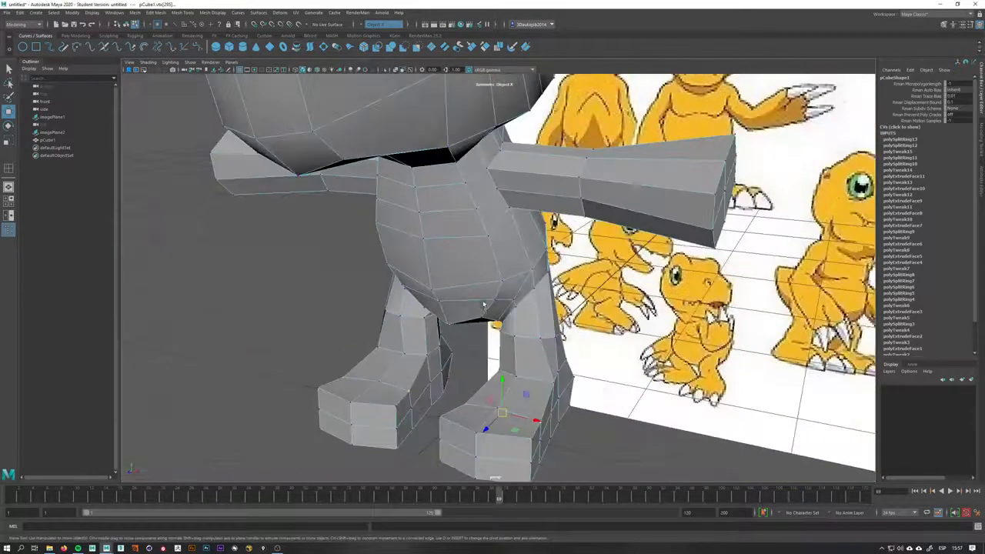
In perspective, select a vertex on top of the foot near the ankle and undo a stray move
{"action": "right_click_drag", "start_coordinate": [483, 306], "coordinate": [508, 327], "text": "alt"}
{"action": "middle_click_drag", "start_coordinate": [507, 327], "coordinate": [465, 261], "text": "alt"}
{"action": "left_click_drag", "start_coordinate": [531, 257], "coordinate": [588, 252], "text": "alt"}
{"action": "left_click_drag", "start_coordinate": [481, 306], "coordinate": [447, 233], "text": "alt"}
{"action": "left_click_drag", "start_coordinate": [435, 278], "coordinate": [361, 266], "text": "alt"}
{"action": "left_click_drag", "start_coordinate": [455, 301], "coordinate": [433, 303], "text": "alt"}
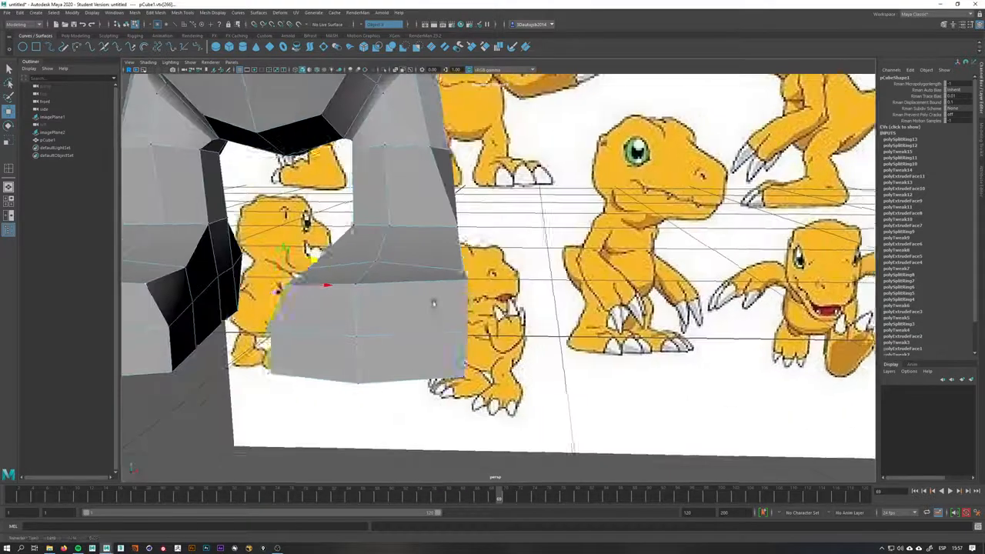
{"action": "left_click_drag", "start_coordinate": [494, 255], "coordinate": [494, 475]}
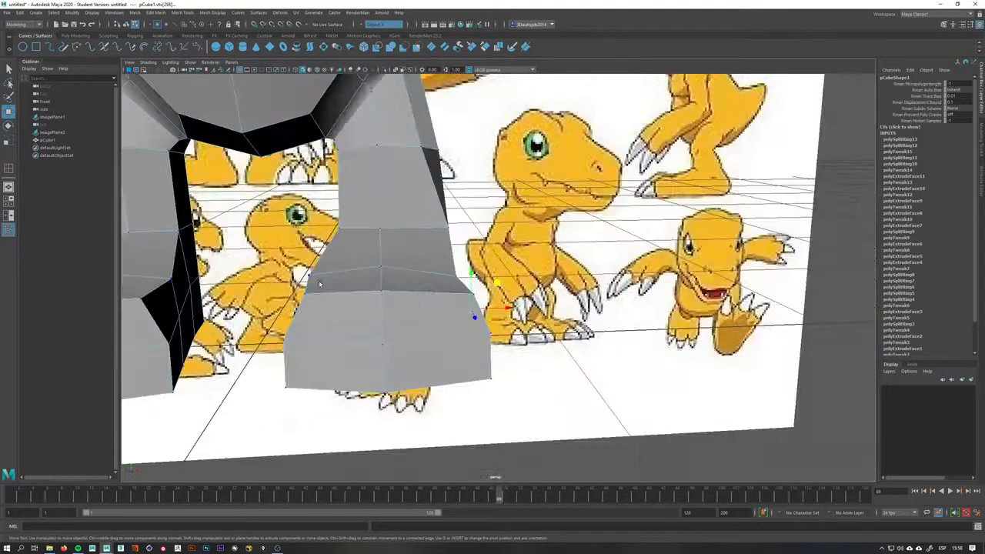
{"action": "left_click", "coordinate": [341, 251]}
{"action": "key", "text": "ctrl+z"}
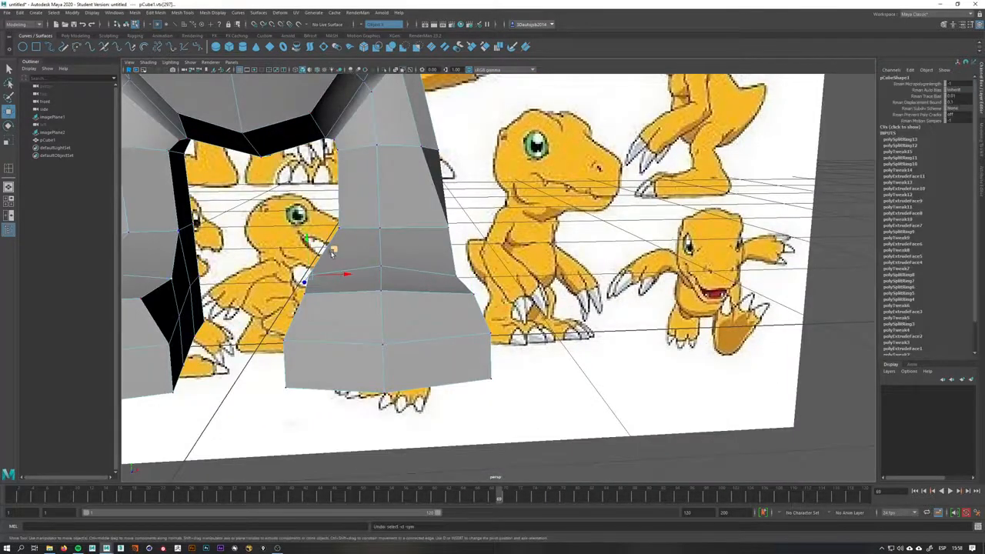
Adjust the vertices on top of the foot where it joins the leg to round the ankle
{"action": "mouse_move", "coordinate": [334, 252]}
{"action": "left_mouse_down"}
{"action": "mouse_move", "coordinate": [412, 266]}
{"action": "mouse_move", "coordinate": [341, 258]}
{"action": "left_mouse_up"}
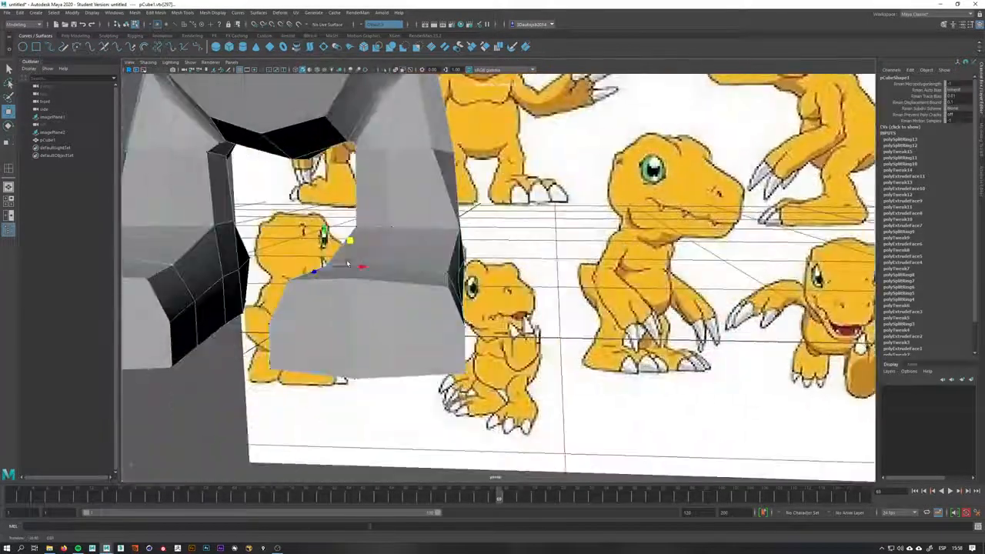
{"action": "left_click_drag", "start_coordinate": [393, 231], "coordinate": [384, 229], "text": "alt"}
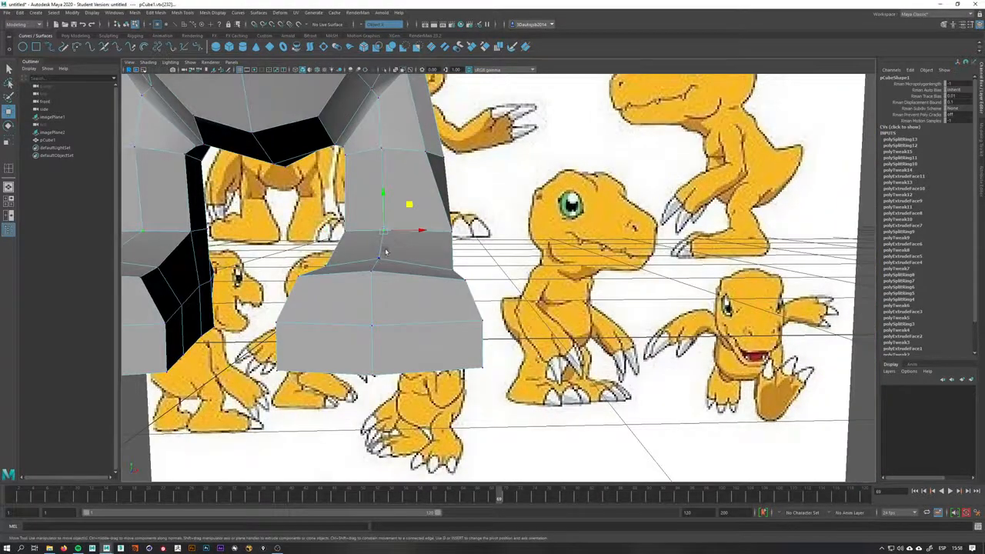
{"action": "right_click_drag", "start_coordinate": [388, 247], "coordinate": [388, 222]}
{"action": "left_click", "coordinate": [379, 254]}
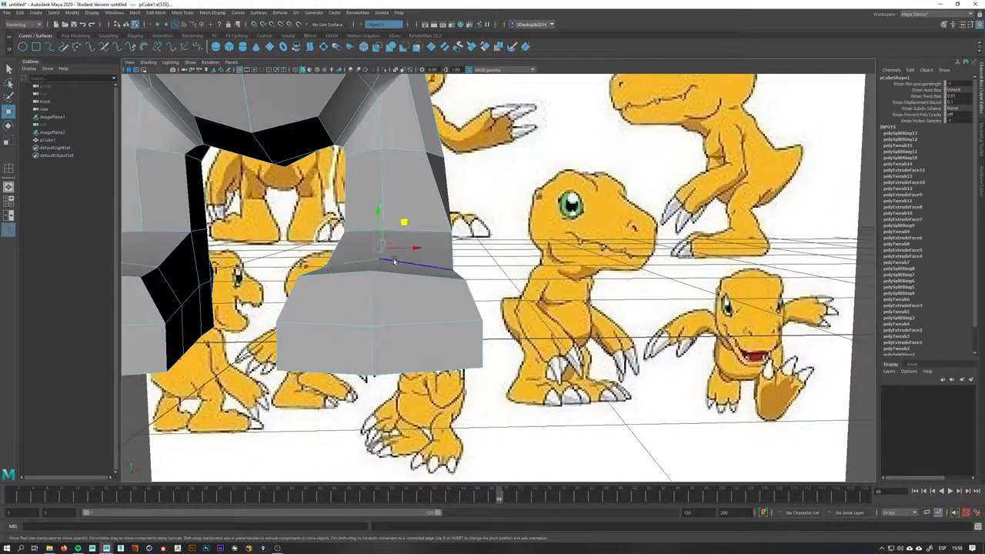
{"action": "left_click_drag", "start_coordinate": [401, 251], "coordinate": [408, 251]}
{"action": "left_click_drag", "start_coordinate": [400, 205], "coordinate": [454, 262], "text": "alt"}
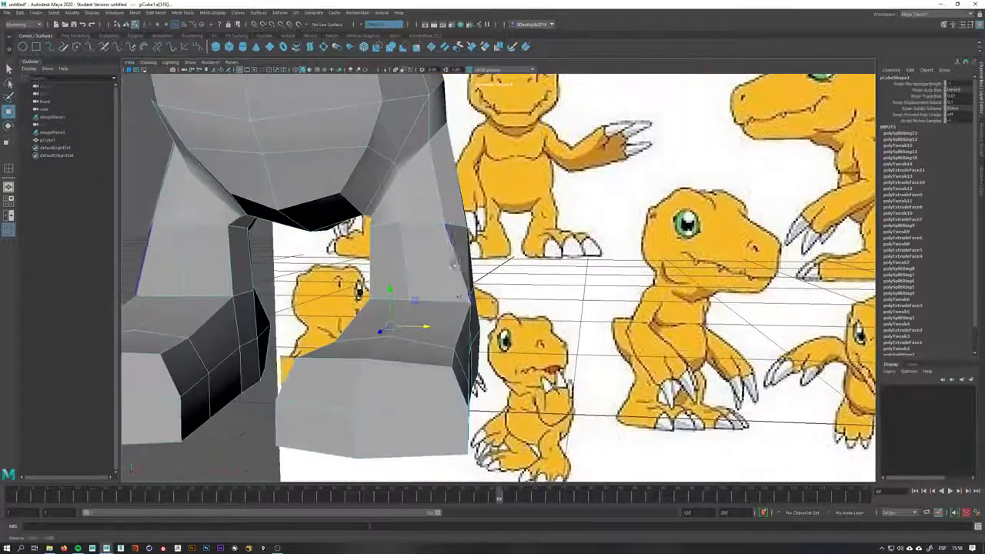
{"action": "right_click_drag", "start_coordinate": [450, 292], "coordinate": [422, 293]}
{"action": "left_click", "coordinate": [411, 301]}
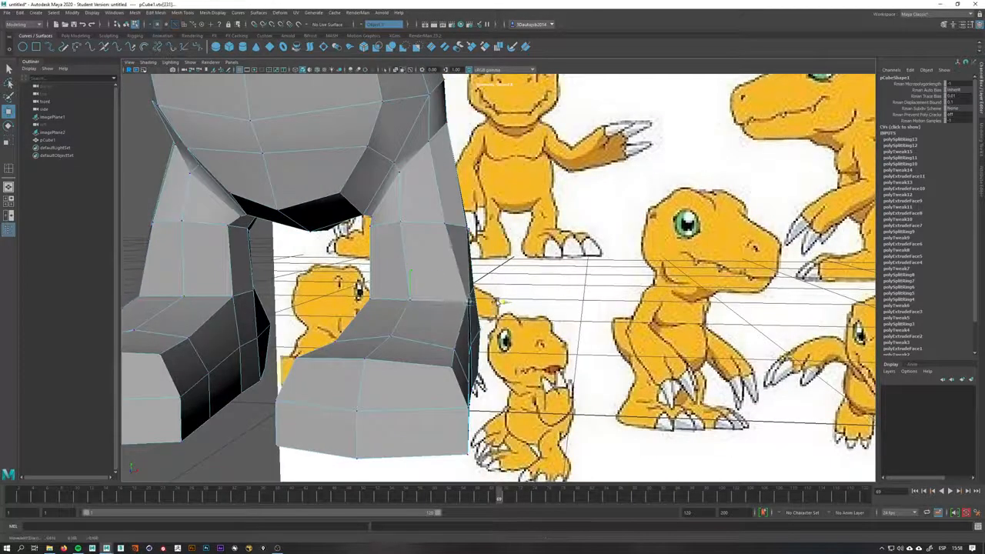
{"action": "left_click_drag", "start_coordinate": [480, 302], "coordinate": [478, 346], "text": "alt"}
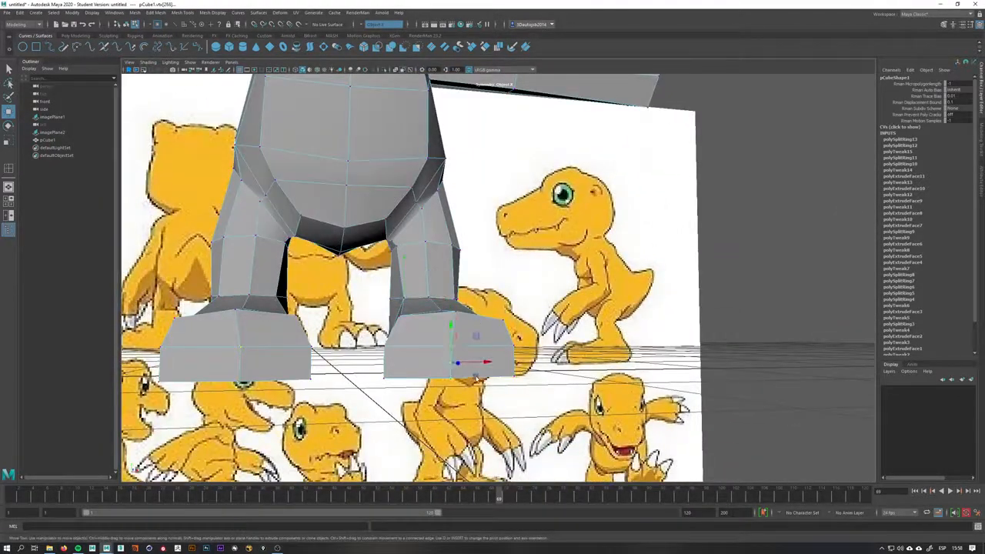
{"action": "left_click_drag", "start_coordinate": [489, 364], "coordinate": [582, 375], "text": "alt"}
{"action": "middle_click_drag", "start_coordinate": [583, 374], "coordinate": [474, 363], "text": "alt"}
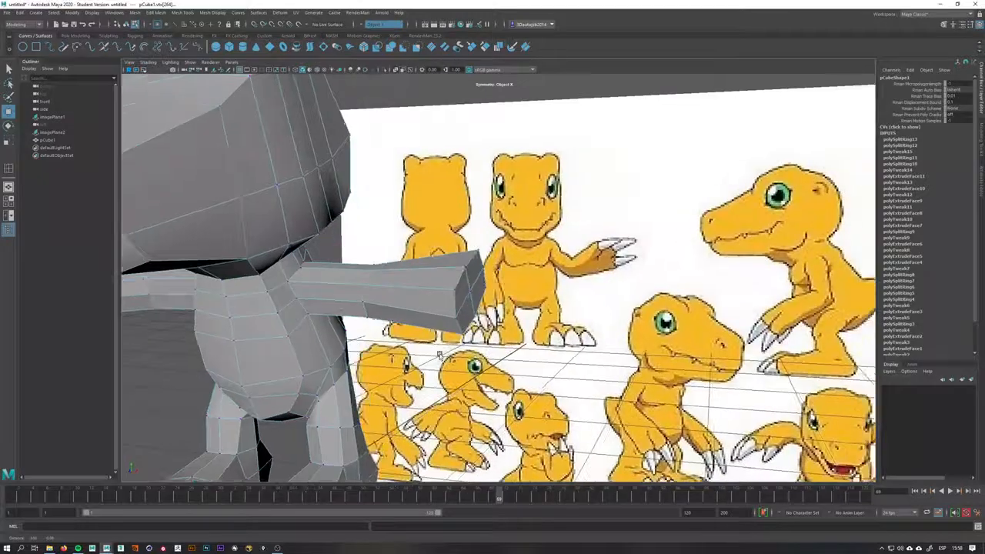
{"action": "key", "text": "space"}
{"action": "key", "text": "space"}
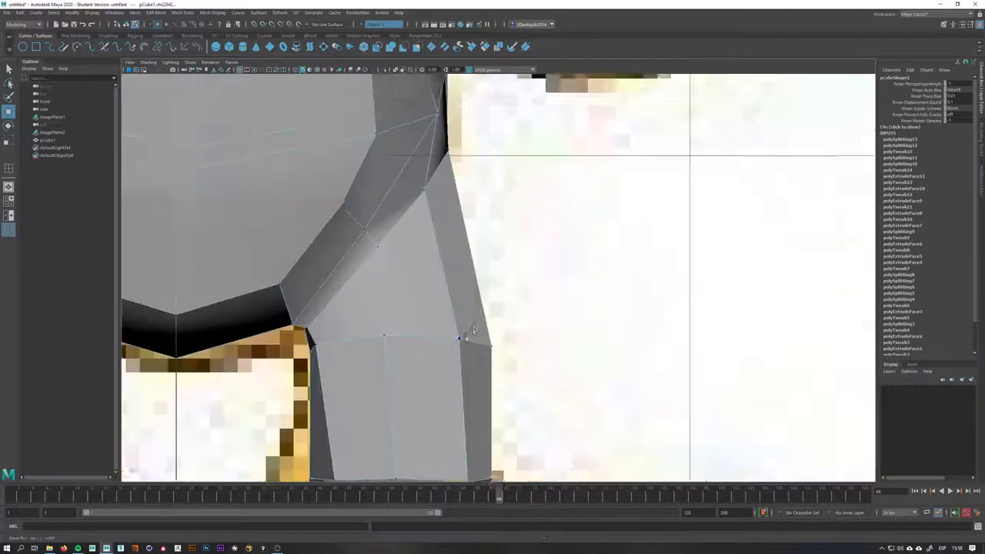
In front view, insert an edge loop across the arm near the hand
{"action": "scroll", "coordinate": [468, 334], "scroll_direction": "down", "scroll_amount": 12}
{"action": "scroll", "coordinate": [544, 256], "scroll_direction": "up", "scroll_amount": 6}
{"action": "scroll", "coordinate": [543, 257], "scroll_direction": "up", "scroll_amount": 10}
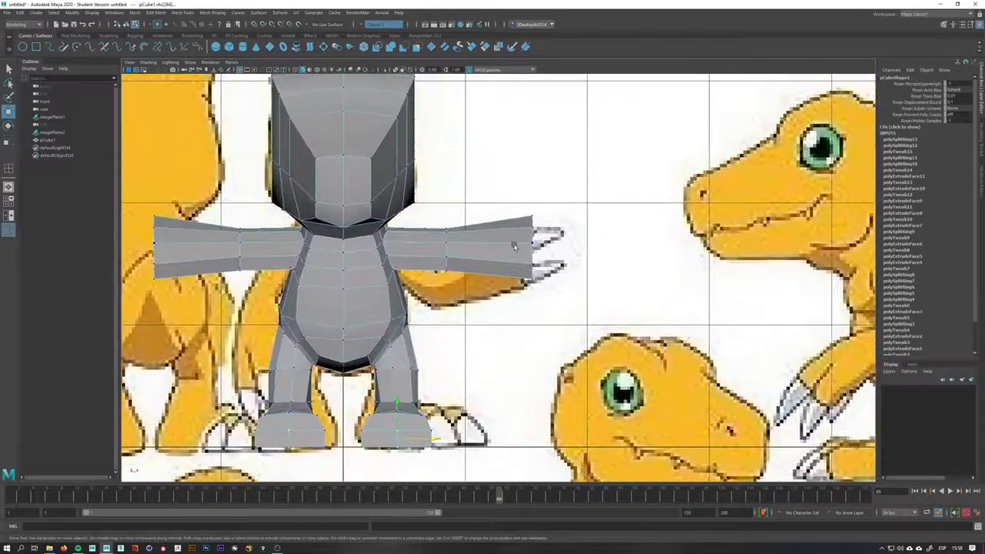
{"action": "right_click_drag", "start_coordinate": [472, 209], "coordinate": [497, 199]}
{"action": "middle_click_drag", "start_coordinate": [517, 232], "coordinate": [499, 260], "text": "alt"}
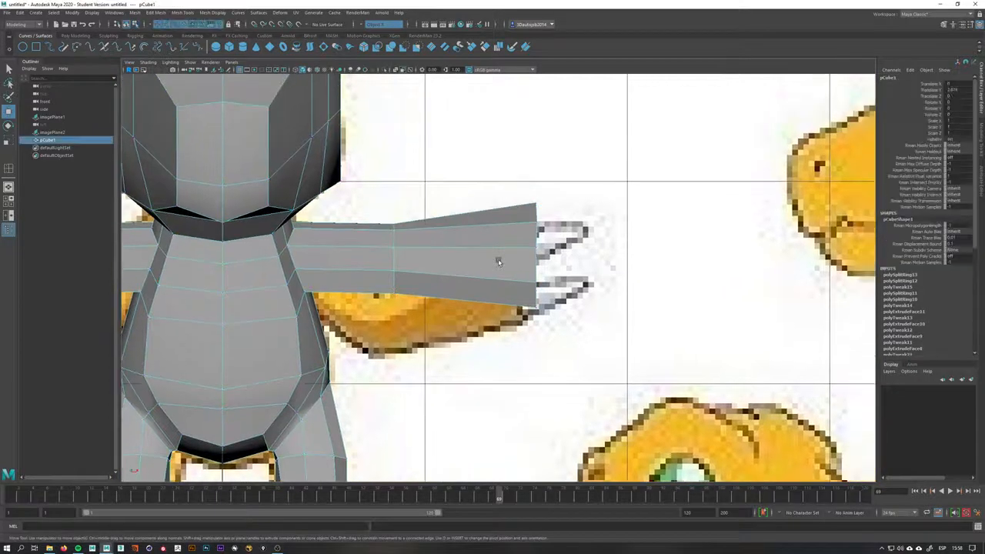
{"action": "right_click_drag", "start_coordinate": [499, 259], "coordinate": [448, 278], "text": "shift"}
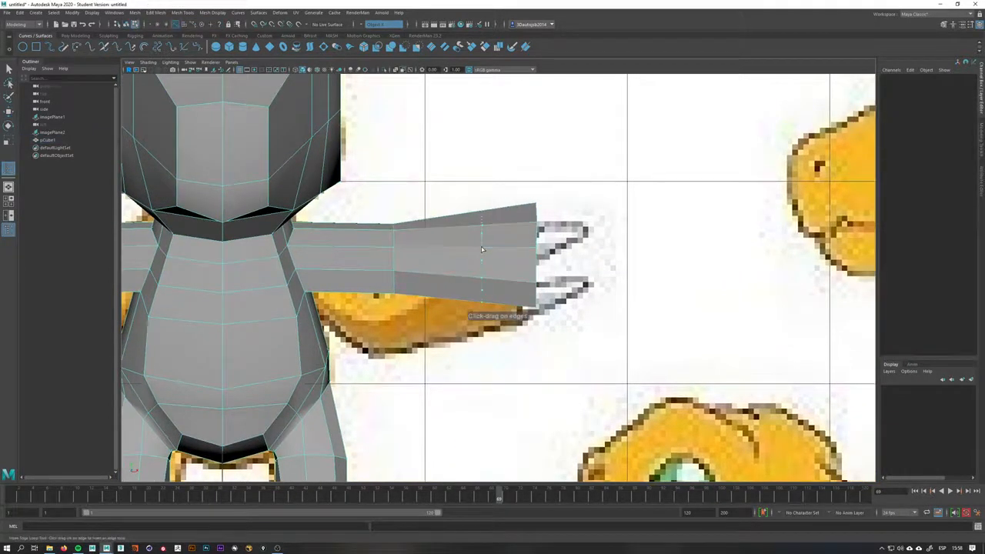
{"action": "left_click", "coordinate": [482, 250]}
In perspective, scale up the face at the end of the arm to widen the hand
{"action": "key", "text": "space"}
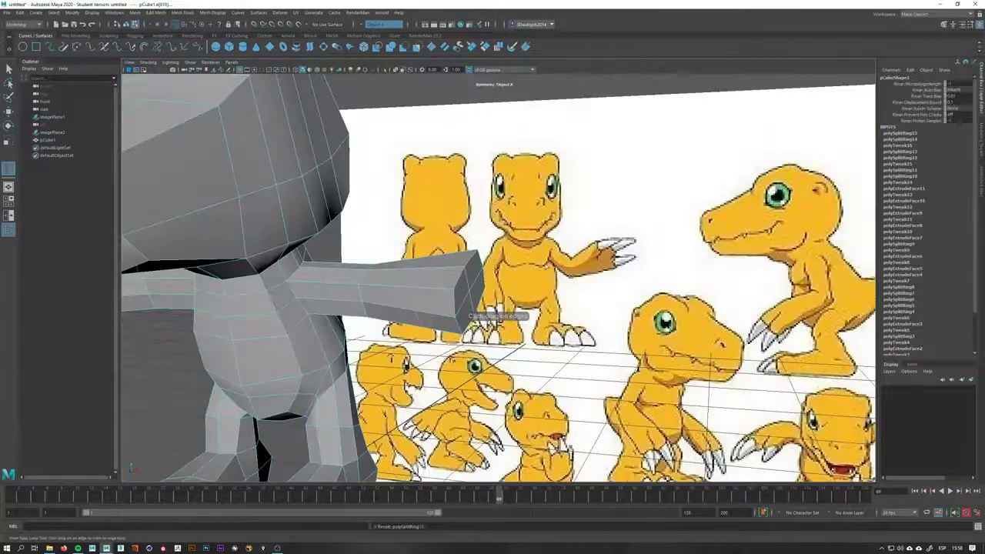
{"action": "left_click_drag", "start_coordinate": [538, 265], "coordinate": [531, 308], "text": "alt"}
{"action": "key", "text": "r"}
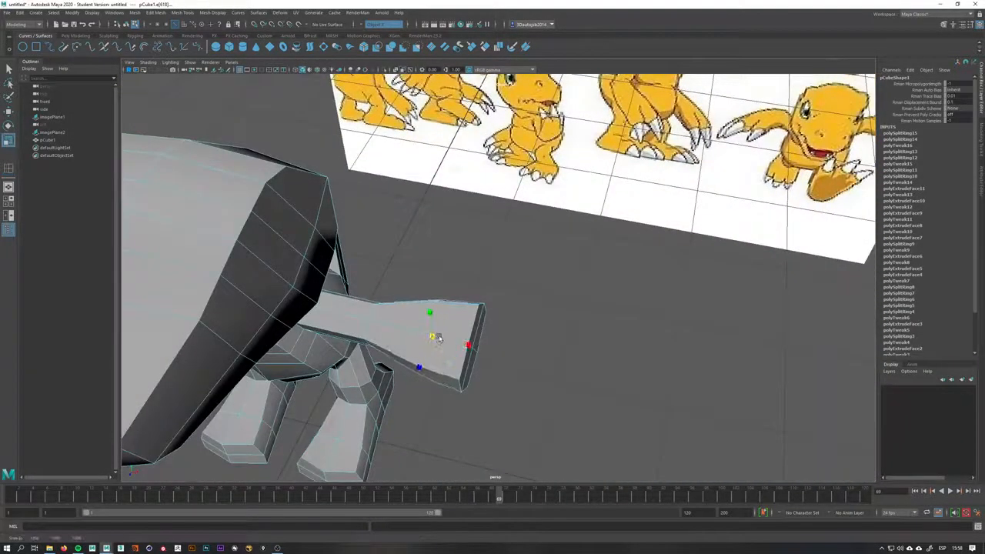
{"action": "left_click_drag", "start_coordinate": [438, 338], "coordinate": [482, 321], "text": "alt"}
Move the vertices around the armpit so the arm blends into the torso
{"action": "key", "text": "q"}
{"action": "right_click_drag", "start_coordinate": [484, 321], "coordinate": [456, 320]}
{"action": "left_click", "coordinate": [457, 320]}
{"action": "scroll", "coordinate": [455, 320], "scroll_direction": "up", "scroll_amount": 4}
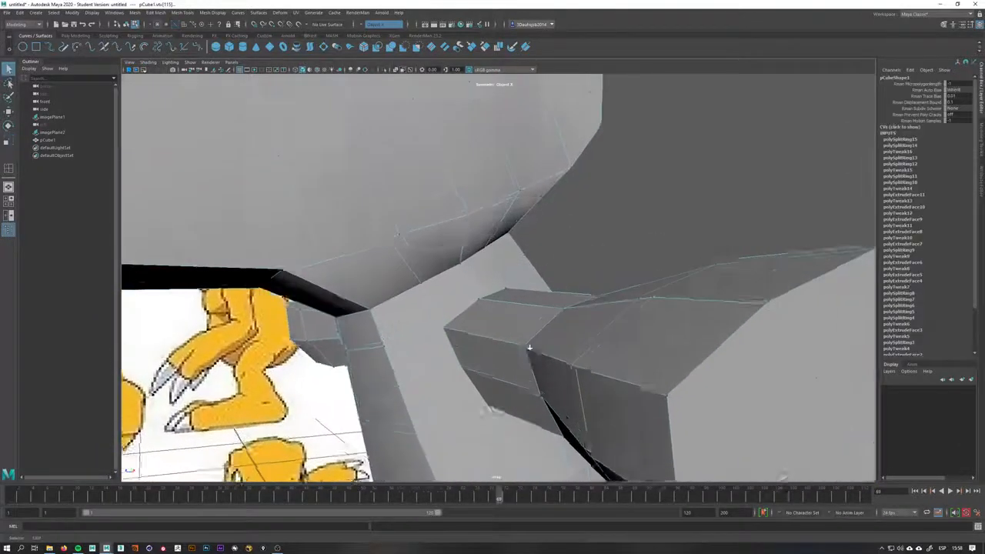
{"action": "key", "text": "w"}
{"action": "left_click_drag", "start_coordinate": [400, 324], "coordinate": [526, 382]}
{"action": "left_click_drag", "start_coordinate": [499, 413], "coordinate": [479, 392], "text": "alt"}
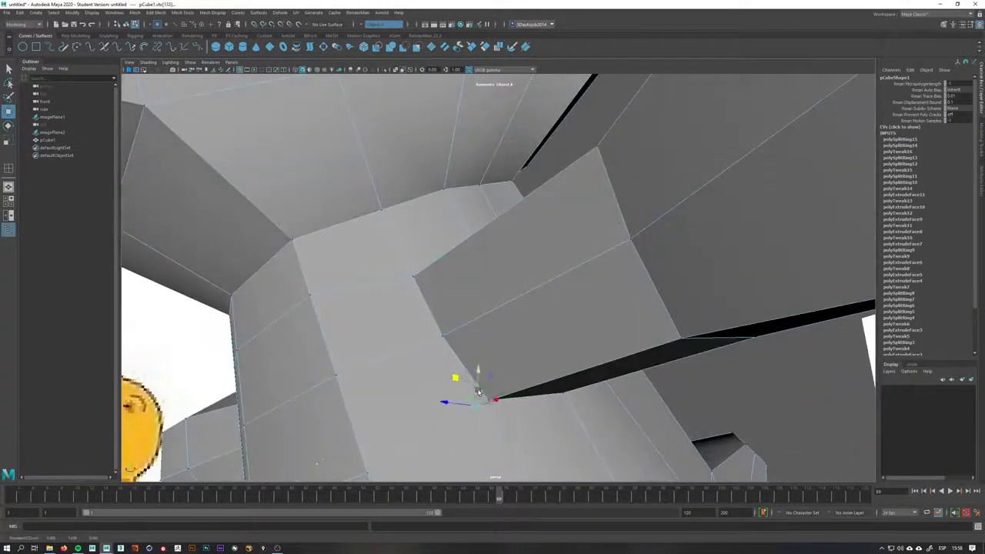
{"action": "left_click_drag", "start_coordinate": [478, 392], "coordinate": [480, 315], "text": "alt"}
{"action": "double_click", "coordinate": [426, 295]}
{"action": "left_click_drag", "start_coordinate": [468, 275], "coordinate": [520, 300], "text": "alt"}
{"action": "right_click", "coordinate": [458, 258]}
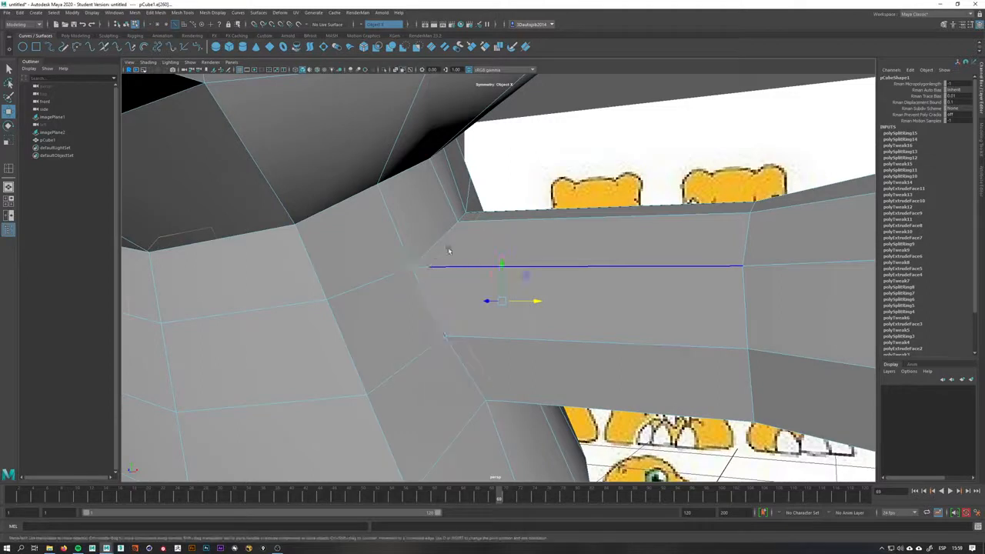
{"action": "right_click_drag", "start_coordinate": [413, 270], "coordinate": [378, 270]}
{"action": "left_click_drag", "start_coordinate": [410, 268], "coordinate": [424, 273], "text": "alt"}
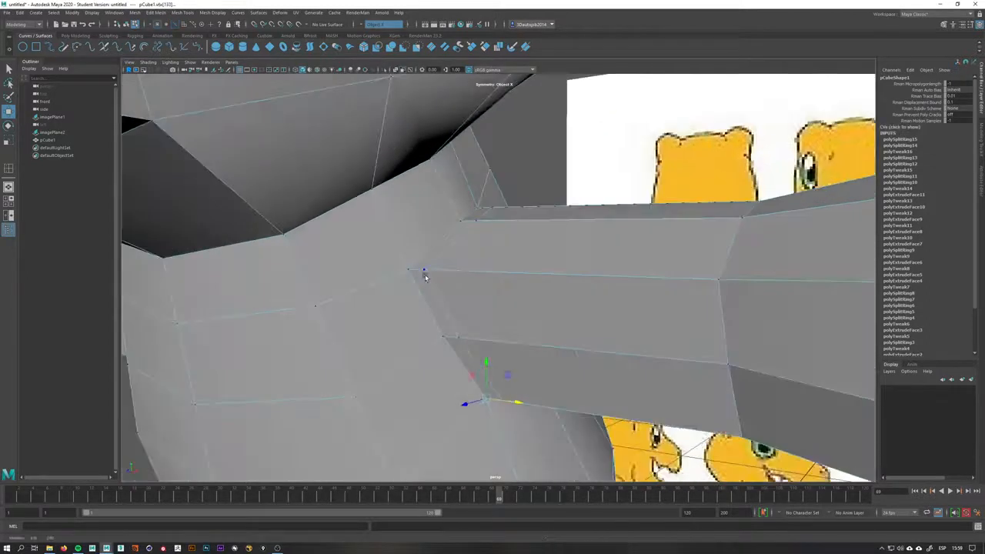
{"action": "left_click", "coordinate": [411, 270]}
{"action": "right_click_drag", "start_coordinate": [412, 269], "coordinate": [416, 242]}
Select the edges where the arm meets the shoulder and move them to smooth the joint
{"action": "double_click", "coordinate": [444, 239]}
{"action": "left_click", "coordinate": [439, 267]}
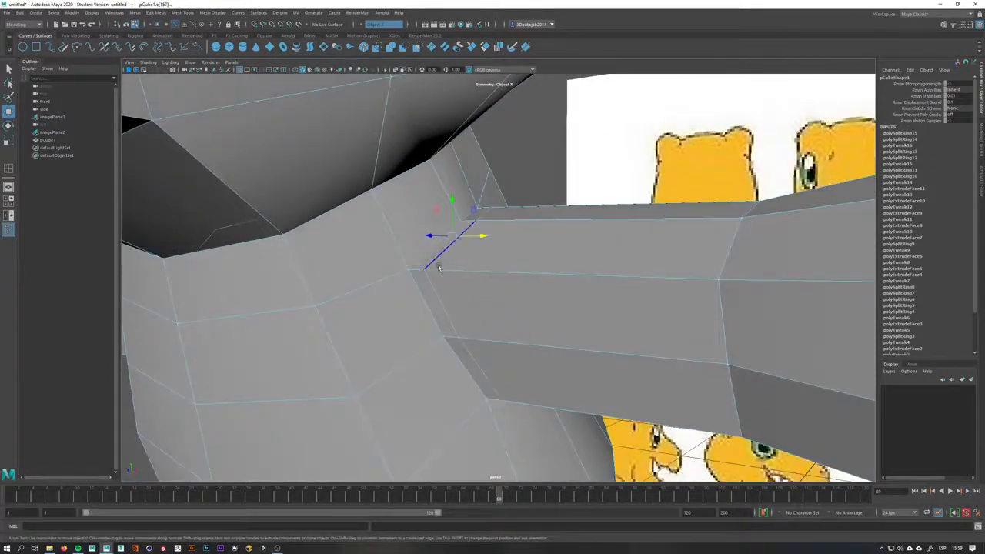
{"action": "left_click", "coordinate": [424, 279]}
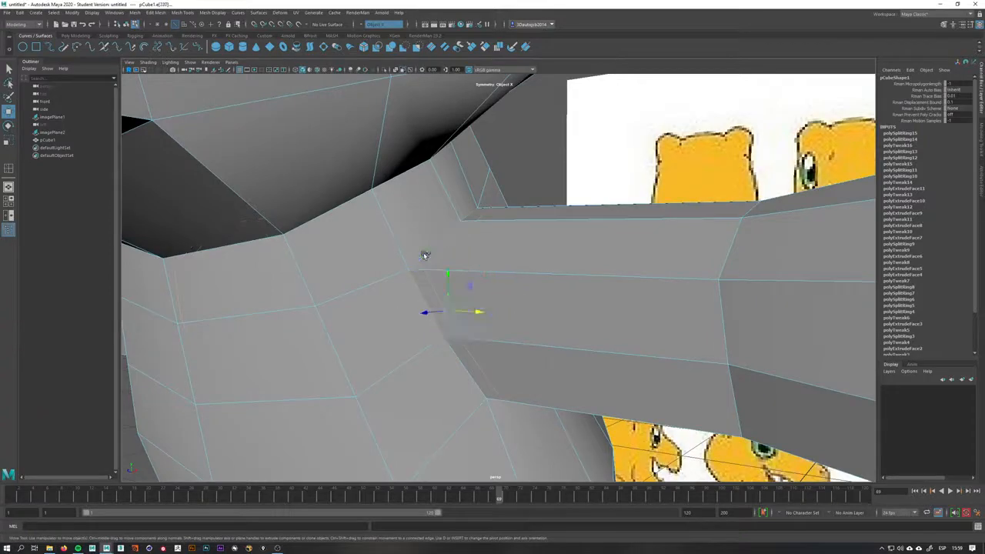
{"action": "left_click_drag", "start_coordinate": [424, 255], "coordinate": [466, 302], "text": "alt"}
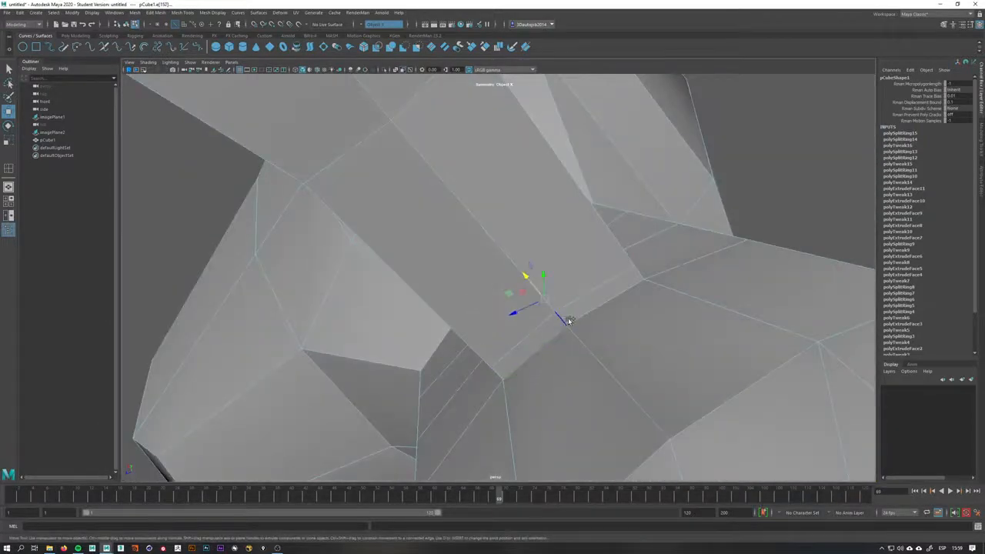
{"action": "left_click_drag", "start_coordinate": [567, 320], "coordinate": [602, 317], "text": "alt"}
{"action": "left_click_drag", "start_coordinate": [602, 259], "coordinate": [469, 204], "text": "alt"}
{"action": "left_click_drag", "start_coordinate": [441, 267], "coordinate": [478, 293], "text": "alt"}
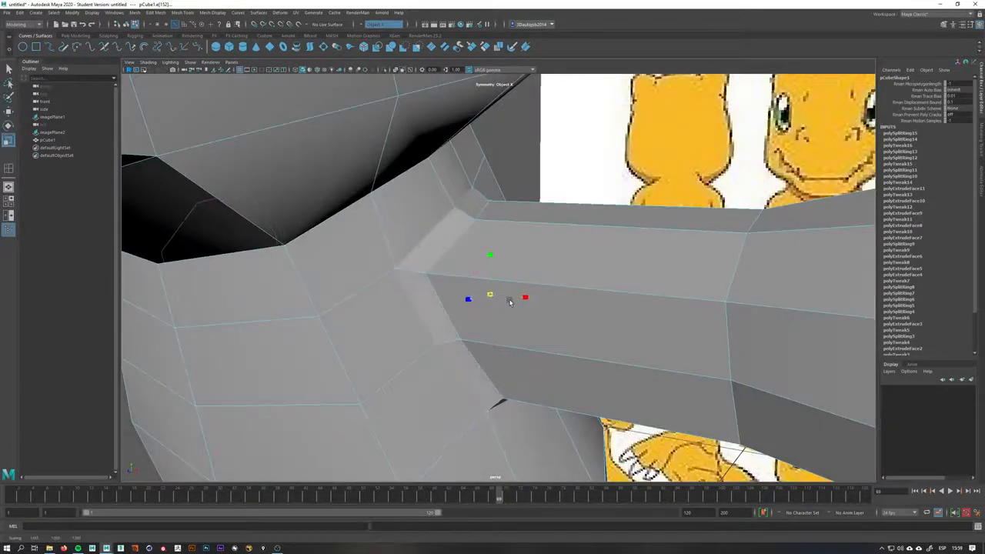
Scale the shoulder edge selection and undo the scaling
{"action": "left_click_drag", "start_coordinate": [488, 408], "coordinate": [439, 184], "text": "alt"}
{"action": "key", "text": "ctrl+z"}
{"action": "key", "text": "ctrl+z"}
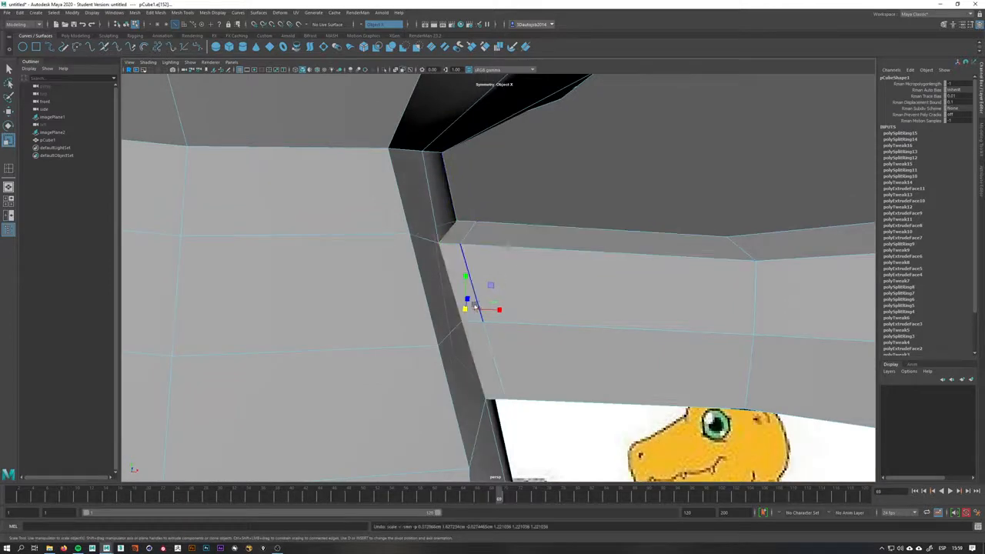
Rescale the edge loop where the arm meets the shoulder to tighten the joint
{"action": "left_click_drag", "start_coordinate": [466, 309], "coordinate": [488, 315]}
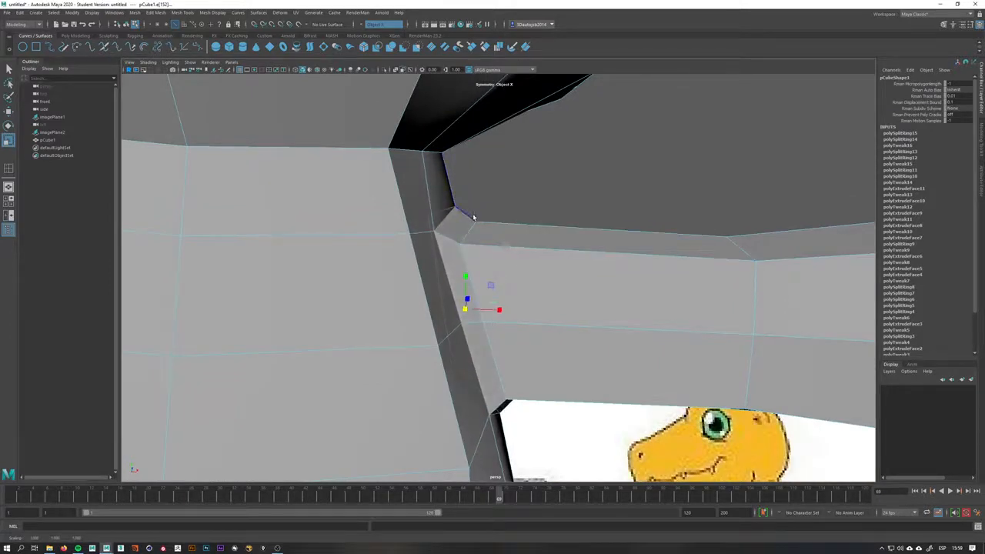
{"action": "left_click_drag", "start_coordinate": [659, 299], "coordinate": [575, 277], "text": "alt"}
{"action": "key", "text": "space"}
{"action": "key", "text": "space"}
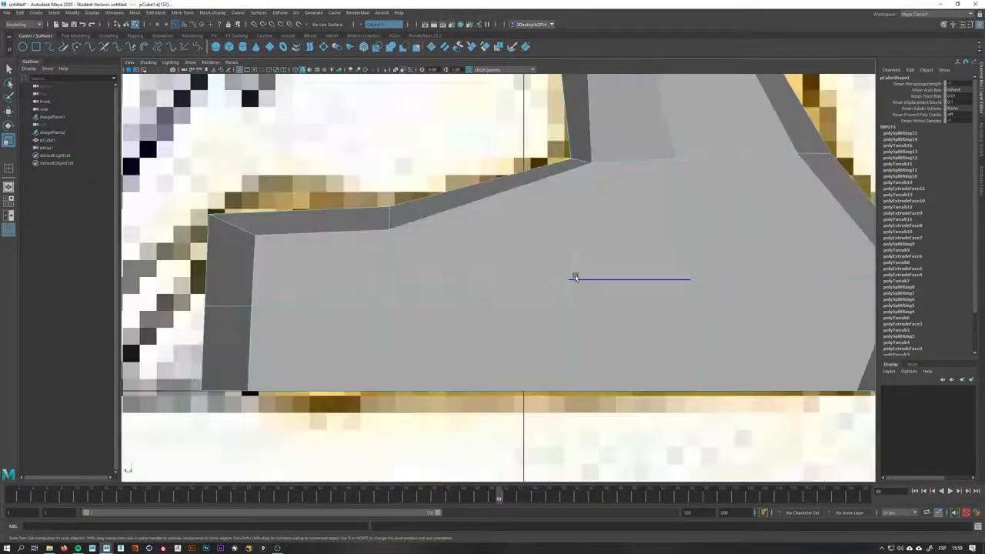
In side view, move the vertices along the upper chest outline to follow the reference silhouette
{"action": "middle_click_drag", "start_coordinate": [706, 89], "coordinate": [506, 180], "text": "alt"}
{"action": "key", "text": "a"}
{"action": "middle_click_drag", "start_coordinate": [595, 211], "coordinate": [579, 233], "text": "alt"}
{"action": "scroll", "coordinate": [578, 232], "scroll_direction": "up", "scroll_amount": 12}
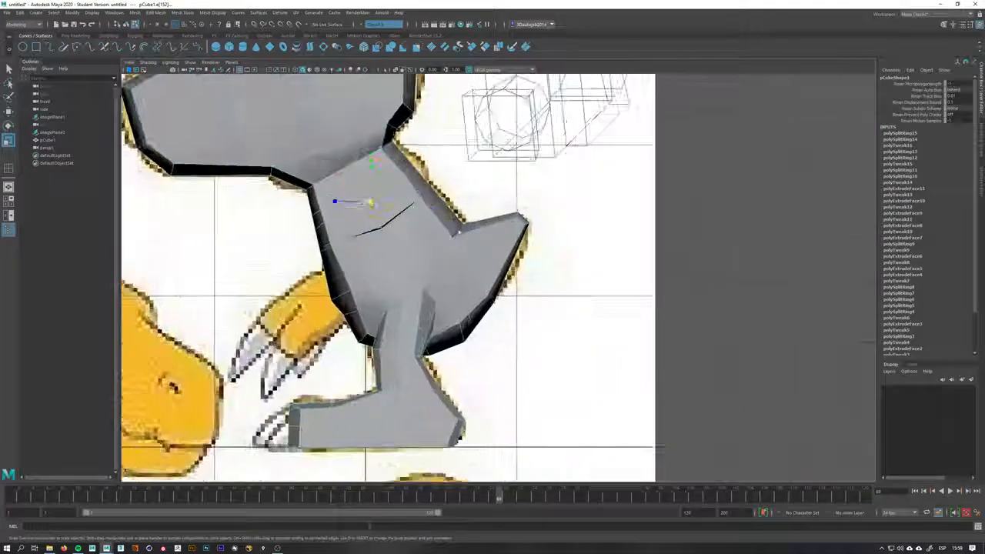
{"action": "scroll", "coordinate": [460, 232], "scroll_direction": "up", "scroll_amount": 5}
{"action": "scroll", "coordinate": [429, 180], "scroll_direction": "down", "scroll_amount": 7}
{"action": "middle_click_drag", "start_coordinate": [428, 180], "coordinate": [443, 131], "text": "alt"}
{"action": "scroll", "coordinate": [547, 398], "scroll_direction": "up", "scroll_amount": 5}
{"action": "scroll", "coordinate": [494, 316], "scroll_direction": "up", "scroll_amount": 3}
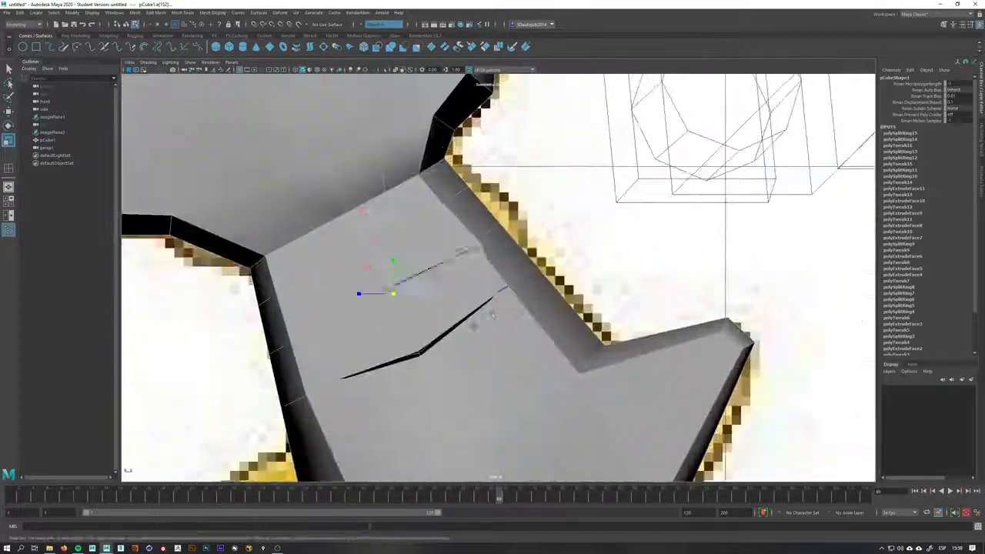
{"action": "right_click_drag", "start_coordinate": [492, 314], "coordinate": [528, 270]}
{"action": "key", "text": "w"}
{"action": "left_click_drag", "start_coordinate": [507, 297], "coordinate": [542, 304]}
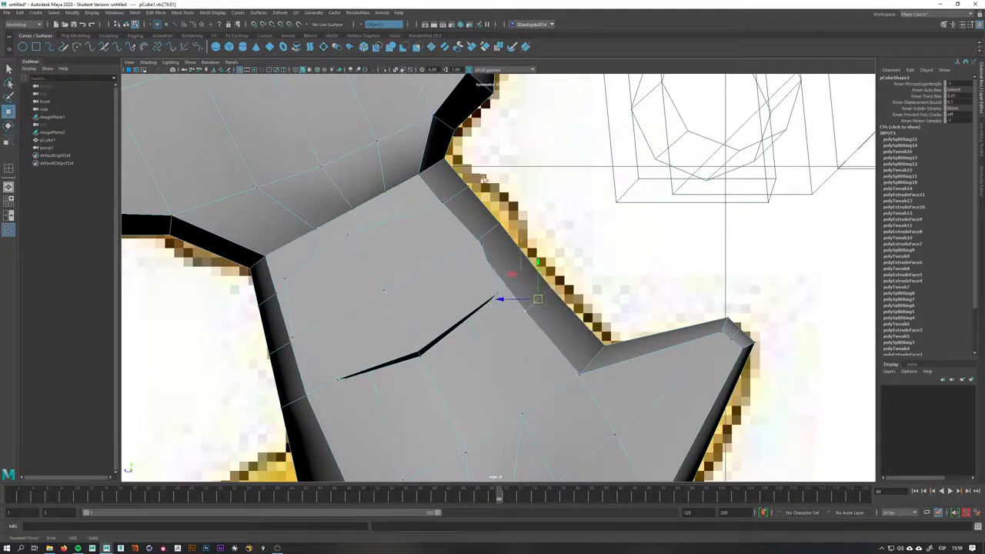
Pull the front chest outline vertices outward to match the reference contour
{"action": "middle_click_drag", "start_coordinate": [307, 407], "coordinate": [427, 325], "text": "alt"}
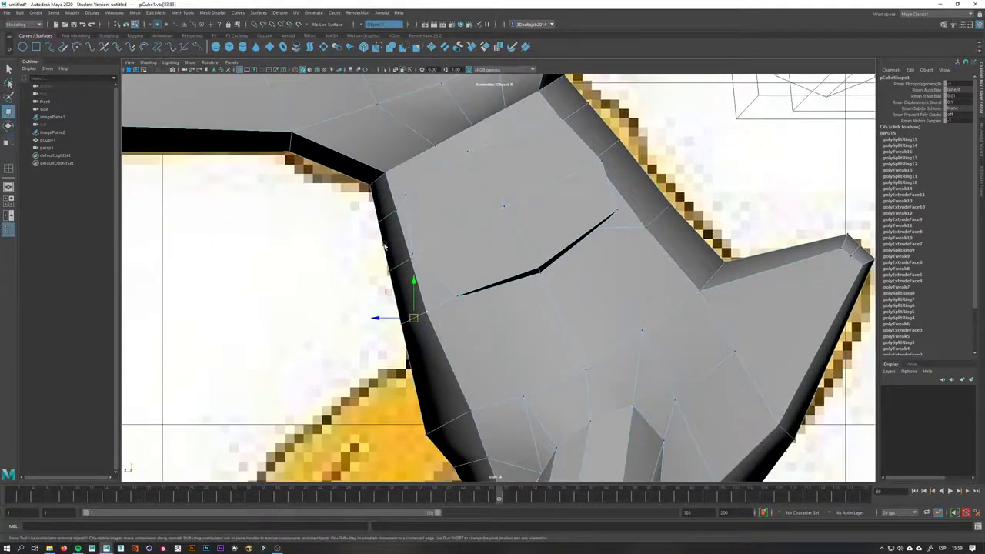
{"action": "scroll", "coordinate": [384, 245], "scroll_direction": "up", "scroll_amount": 3}
{"action": "middle_click_drag", "start_coordinate": [390, 382], "coordinate": [418, 317], "text": "alt"}
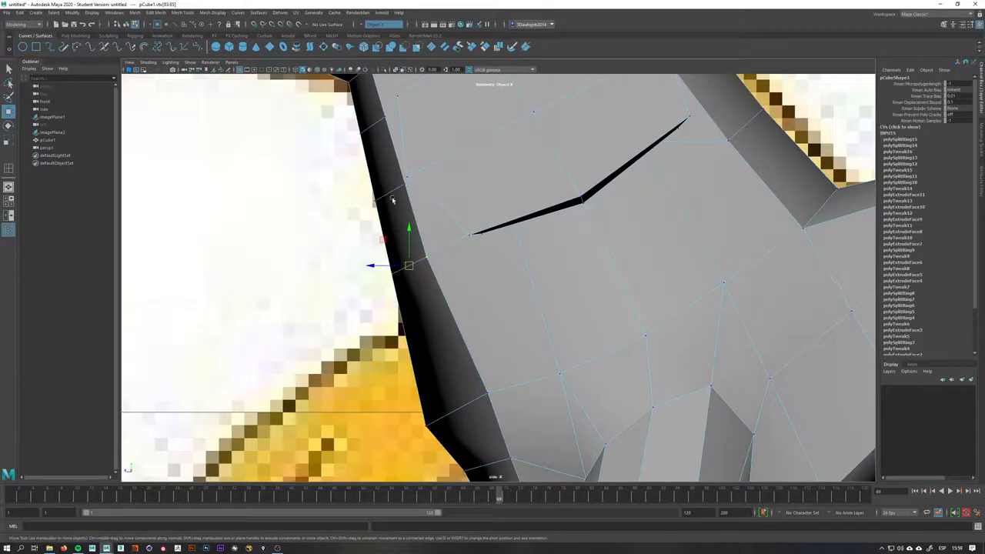
{"action": "left_click_drag", "start_coordinate": [409, 268], "coordinate": [414, 309]}
{"action": "middle_click_drag", "start_coordinate": [446, 276], "coordinate": [503, 416], "text": "alt"}
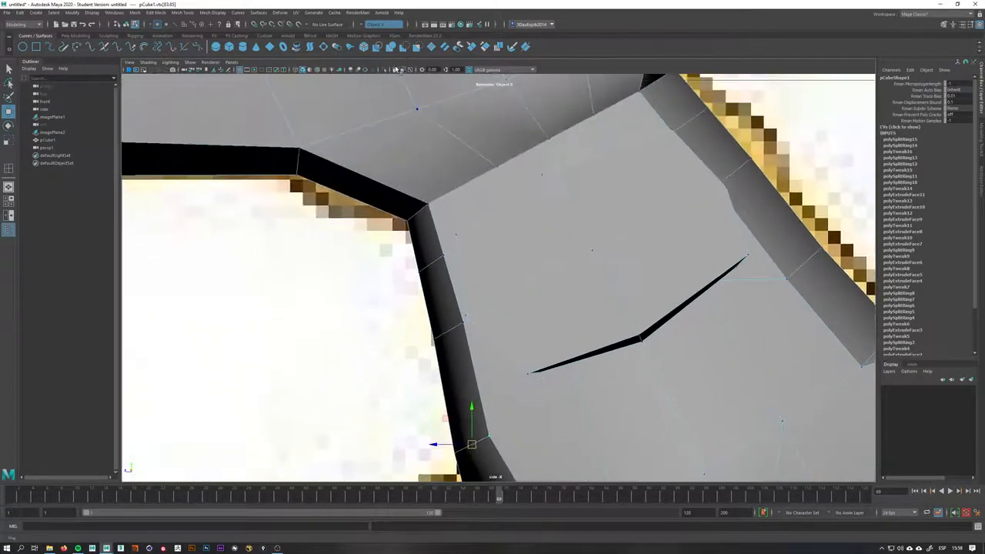
Turn on X-ray and adjust the vertices where the neck meets the chest to follow the reference
{"action": "key", "text": "alt+x"}
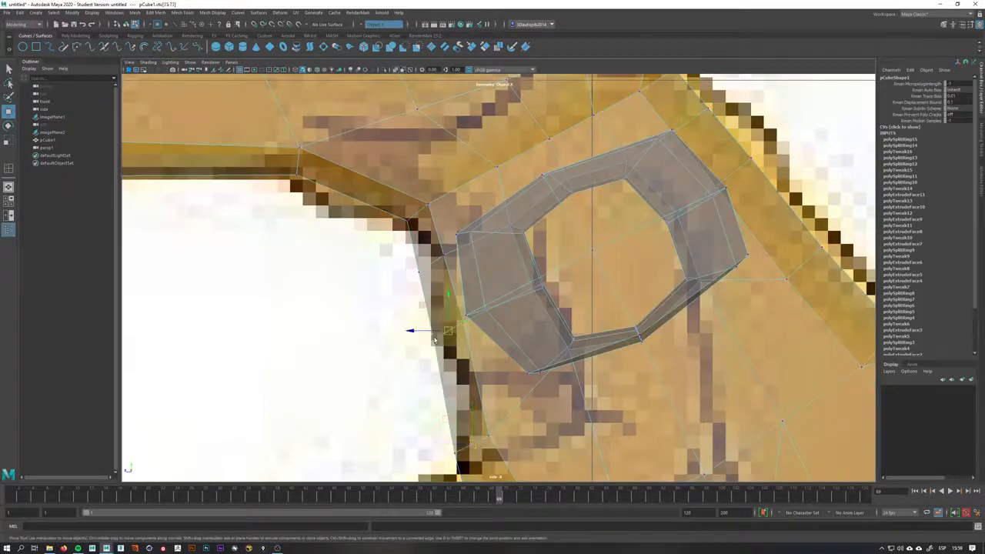
{"action": "left_click_drag", "start_coordinate": [447, 335], "coordinate": [444, 338]}
{"action": "left_click", "coordinate": [446, 253]}
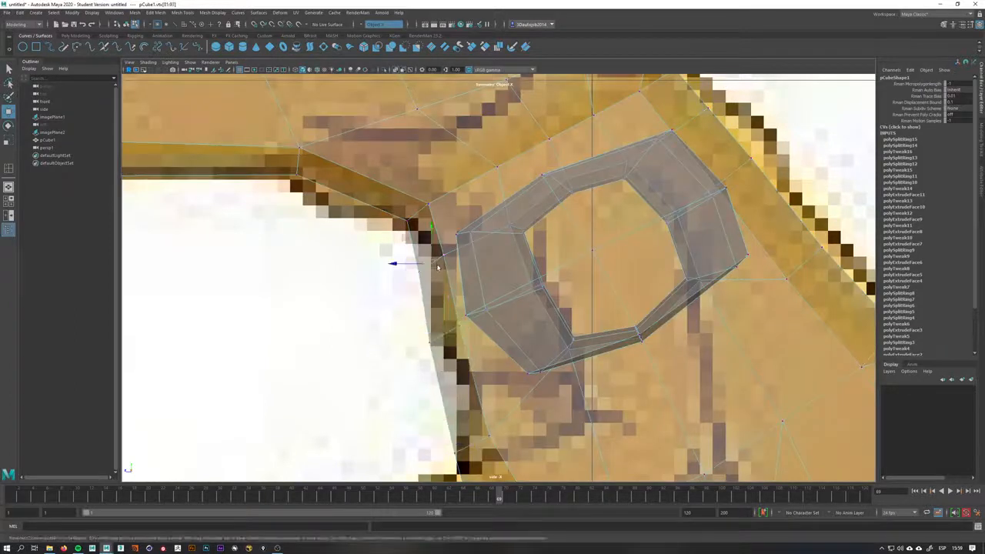
{"action": "middle_click_drag", "start_coordinate": [459, 248], "coordinate": [489, 320], "text": "alt"}
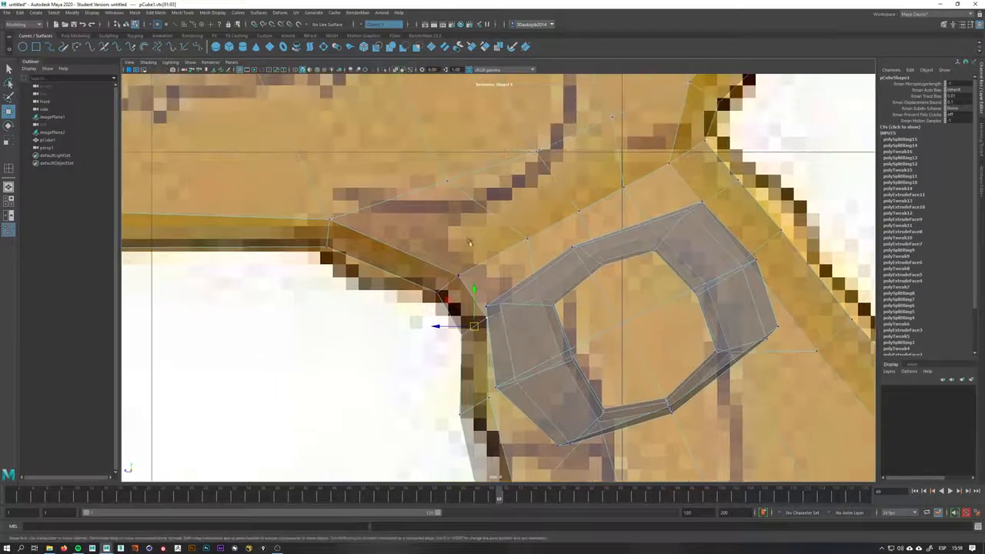
{"action": "middle_click_drag", "start_coordinate": [522, 250], "coordinate": [504, 302], "text": "alt"}
{"action": "left_click_drag", "start_coordinate": [312, 285], "coordinate": [317, 297]}
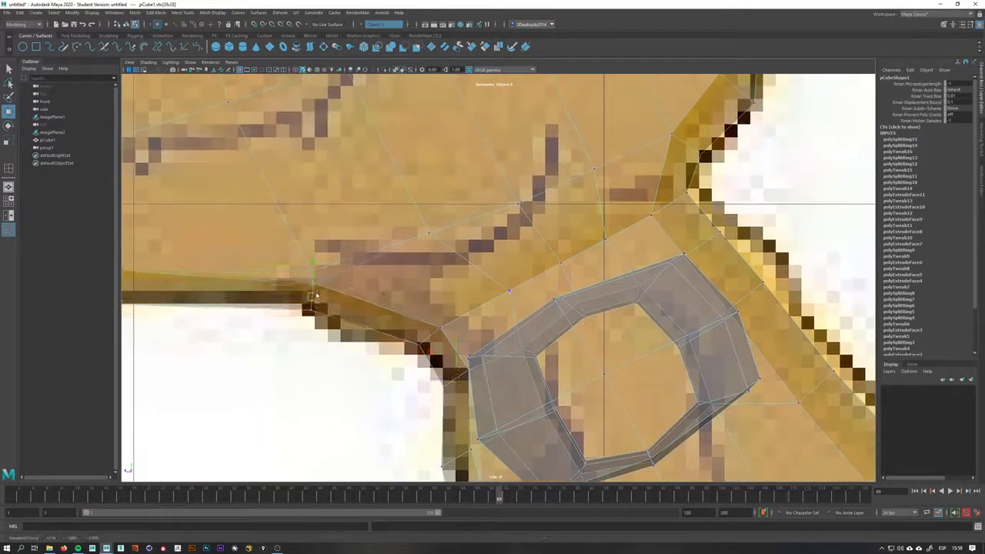
Move the vertices along the top and back of the head to fit the side reference outline
{"action": "scroll", "coordinate": [318, 298], "scroll_direction": "down", "scroll_amount": 8}
{"action": "scroll", "coordinate": [492, 288], "scroll_direction": "up", "scroll_amount": 8}
{"action": "middle_click_drag", "start_coordinate": [510, 286], "coordinate": [629, 357], "text": "alt"}
{"action": "scroll", "coordinate": [622, 350], "scroll_direction": "down", "scroll_amount": 8}
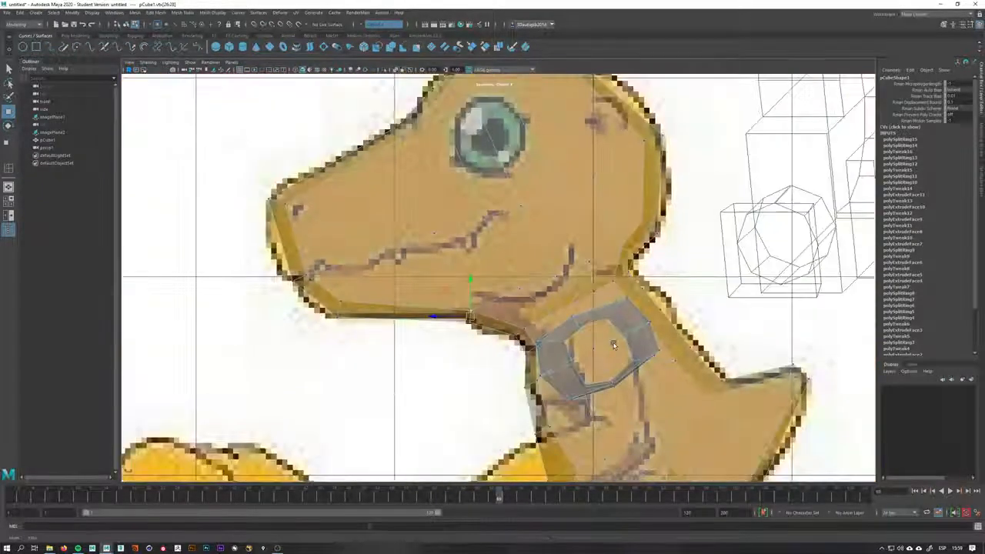
{"action": "middle_click_drag", "start_coordinate": [441, 203], "coordinate": [487, 291], "text": "alt"}
{"action": "scroll", "coordinate": [487, 291], "scroll_direction": "up", "scroll_amount": 2}
{"action": "scroll", "coordinate": [471, 278], "scroll_direction": "up", "scroll_amount": 2}
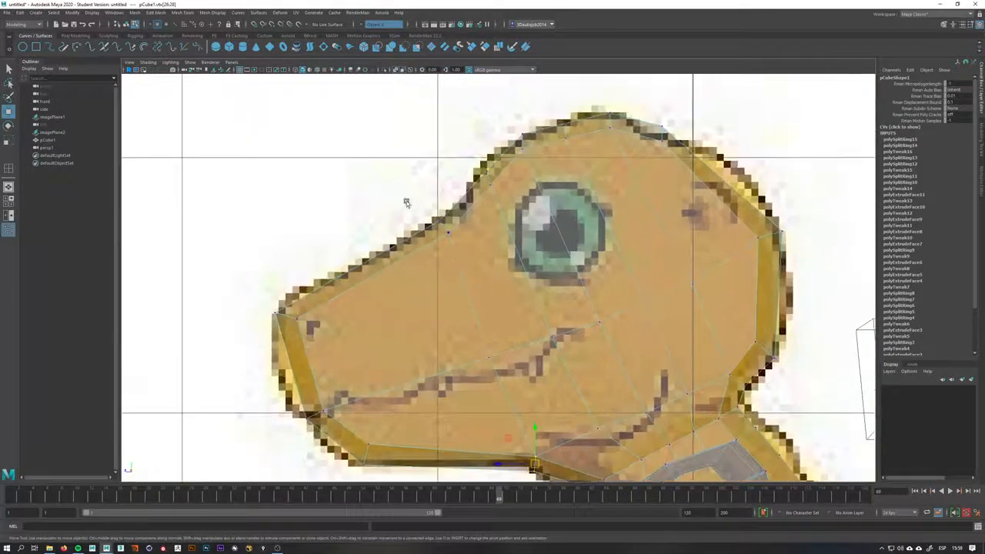
{"action": "left_click_drag", "start_coordinate": [443, 228], "coordinate": [443, 230]}
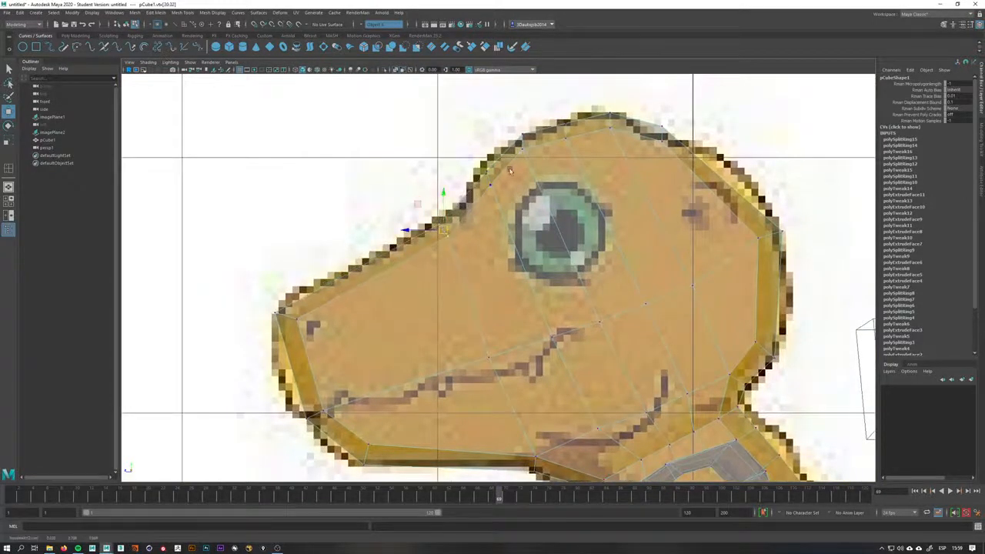
{"action": "middle_click_drag", "start_coordinate": [486, 153], "coordinate": [427, 168], "text": "alt"}
{"action": "left_click_drag", "start_coordinate": [438, 201], "coordinate": [437, 190]}
{"action": "mouse_move", "coordinate": [565, 119]}
{"action": "left_mouse_down"}
{"action": "mouse_move", "coordinate": [541, 152]}
{"action": "mouse_move", "coordinate": [564, 137]}
{"action": "left_mouse_up"}
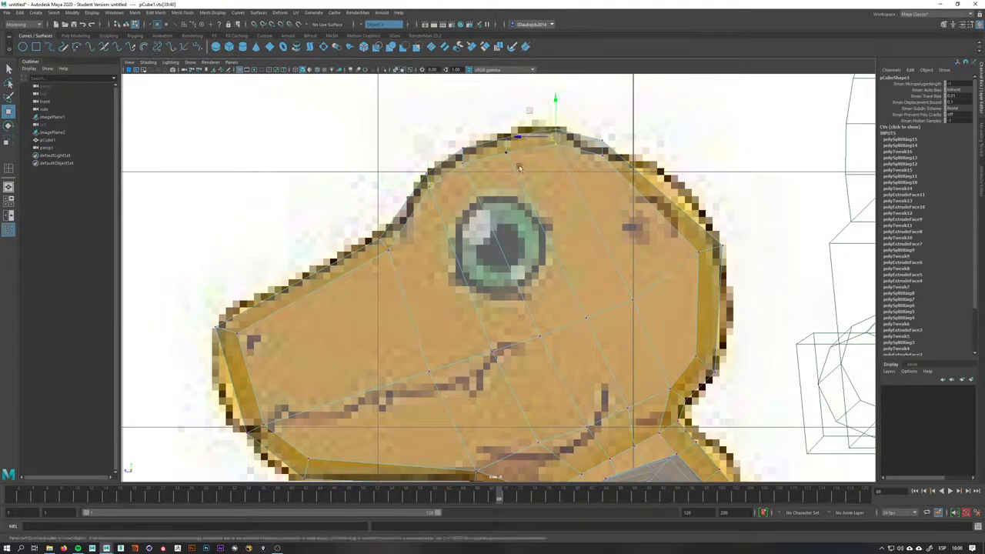
{"action": "left_click_drag", "start_coordinate": [506, 143], "coordinate": [522, 140]}
{"action": "left_click_drag", "start_coordinate": [632, 129], "coordinate": [611, 144]}
{"action": "middle_click_drag", "start_coordinate": [710, 264], "coordinate": [721, 183], "text": "alt"}
Adjust the vertices around the arm joint and upper back to match the side reference
{"action": "scroll", "coordinate": [687, 212], "scroll_direction": "down", "scroll_amount": 5}
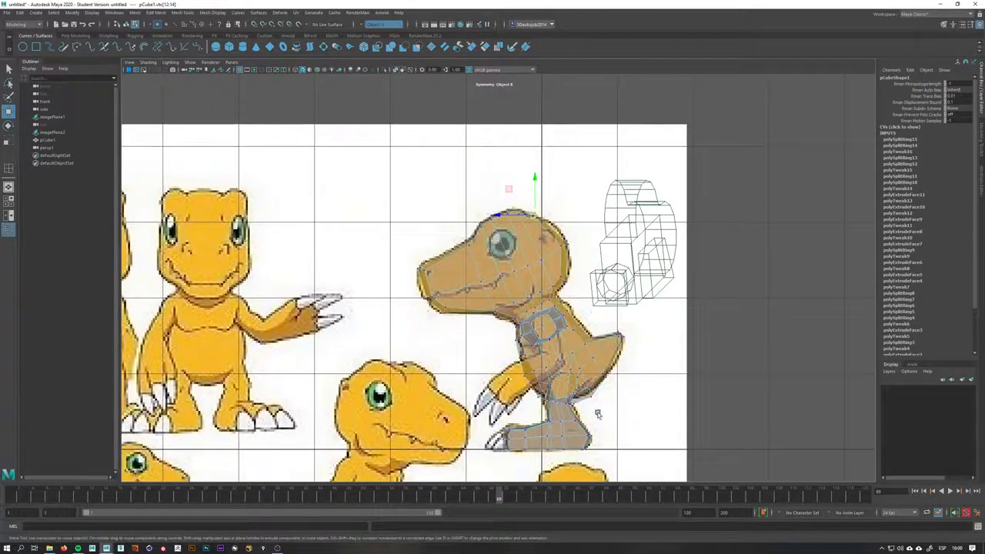
{"action": "scroll", "coordinate": [551, 334], "scroll_direction": "up", "scroll_amount": 8}
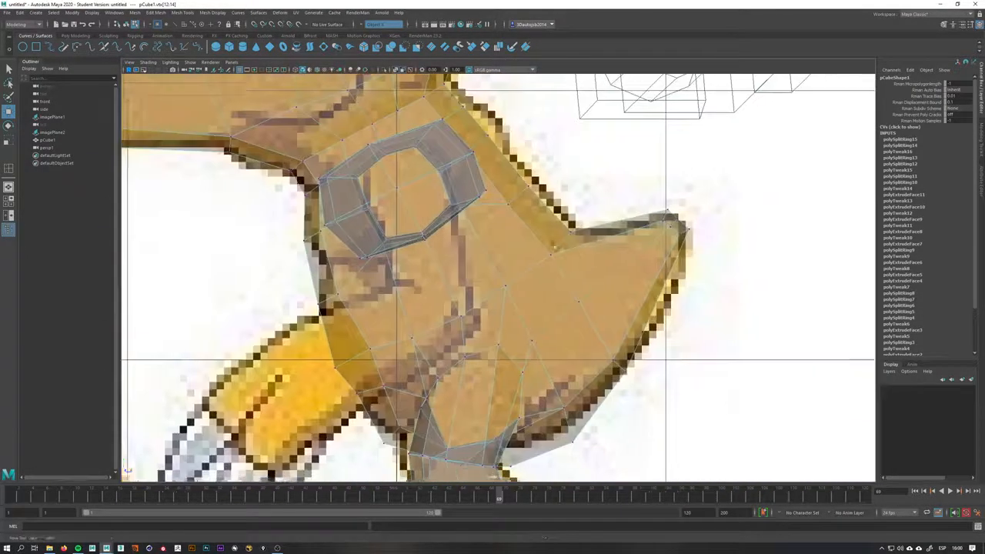
{"action": "right_click_drag", "start_coordinate": [550, 334], "coordinate": [557, 331]}
{"action": "right_click_drag", "start_coordinate": [476, 206], "coordinate": [376, 283]}
{"action": "left_click", "coordinate": [444, 275]}
{"action": "key", "text": "q"}
{"action": "mouse_move", "coordinate": [340, 326]}
{"action": "left_mouse_down"}
{"action": "mouse_move", "coordinate": [368, 305]}
{"action": "mouse_move", "coordinate": [346, 321]}
{"action": "left_mouse_up"}
{"action": "key", "text": "w"}
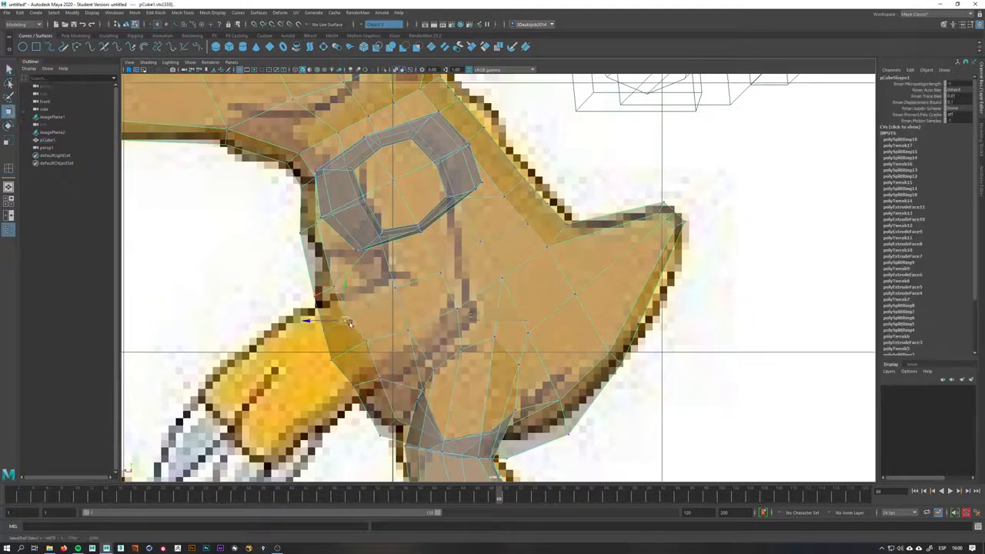
{"action": "left_click", "coordinate": [330, 333]}
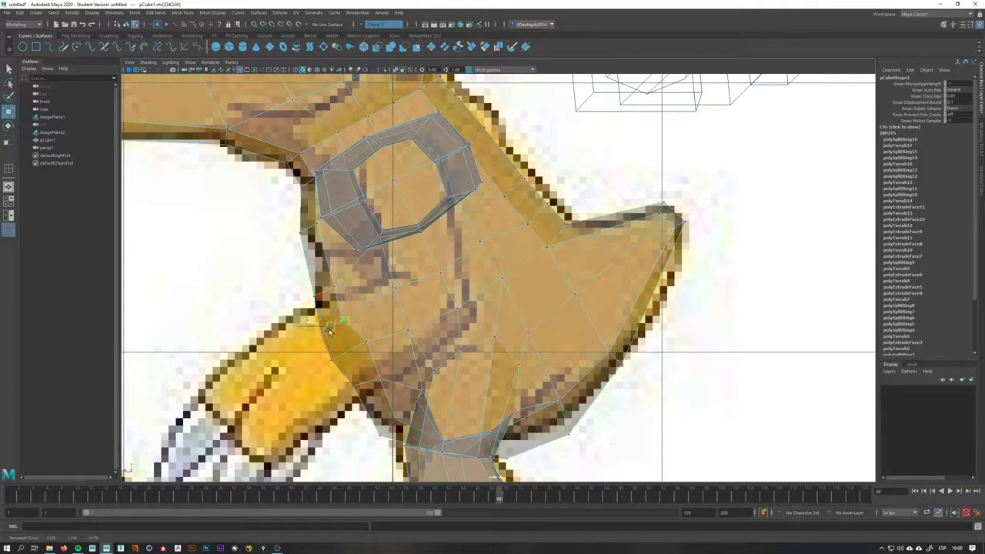
{"action": "left_click", "coordinate": [550, 205]}
{"action": "left_click_drag", "start_coordinate": [517, 234], "coordinate": [521, 182]}
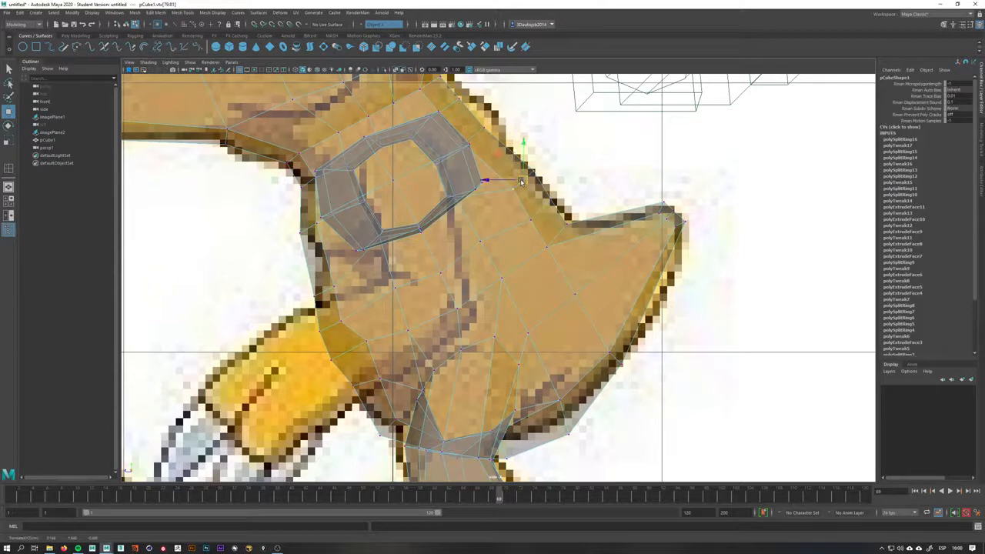
{"action": "left_click_drag", "start_coordinate": [486, 128], "coordinate": [490, 125]}
{"action": "middle_click_drag", "start_coordinate": [489, 125], "coordinate": [455, 248], "text": "alt"}
{"action": "scroll", "coordinate": [445, 249], "scroll_direction": "up", "scroll_amount": 2}
{"action": "left_click_drag", "start_coordinate": [409, 266], "coordinate": [417, 258]}
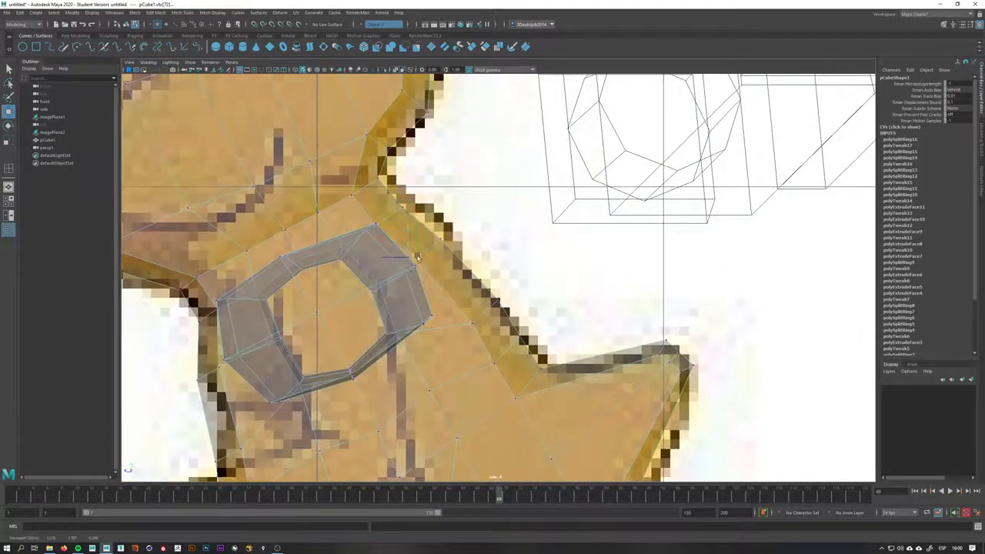
In front view, move the belly vertices to refine the torso's lower shape
{"action": "key", "text": "space"}
{"action": "mouse_move", "coordinate": [428, 298]}
{"action": "left_mouse_down"}
{"action": "mouse_move", "coordinate": [526, 301]}
{"action": "mouse_move", "coordinate": [532, 279]}
{"action": "mouse_move", "coordinate": [504, 263]}
{"action": "mouse_move", "coordinate": [543, 237]}
{"action": "left_mouse_up"}
{"action": "left_click", "coordinate": [397, 70]}
{"action": "scroll", "coordinate": [492, 235], "scroll_direction": "down", "scroll_amount": 4}
{"action": "left_click_drag", "start_coordinate": [438, 232], "coordinate": [537, 241], "text": "alt"}
{"action": "key", "text": "space"}
{"action": "left_click_drag", "start_coordinate": [562, 311], "coordinate": [564, 370]}
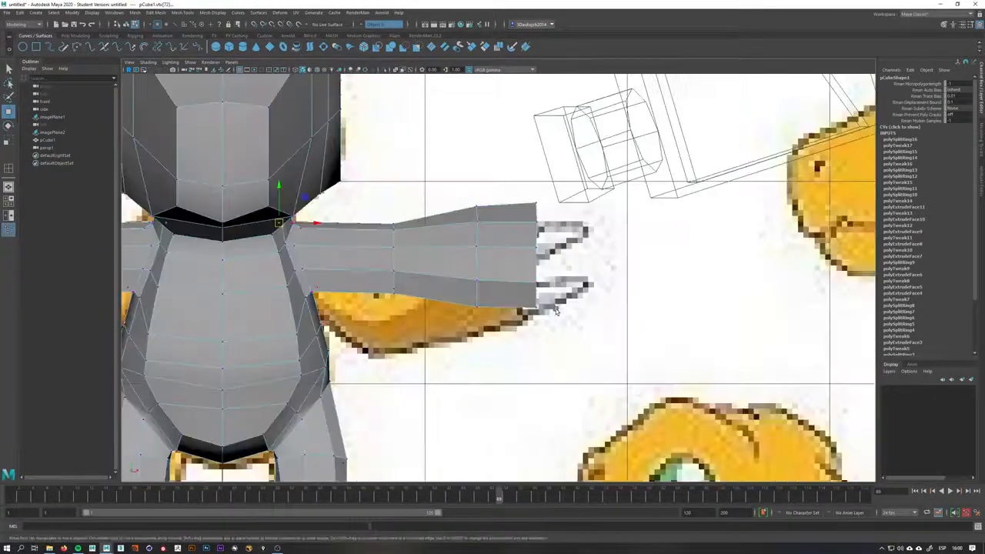
{"action": "middle_click_drag", "start_coordinate": [566, 399], "coordinate": [857, 300], "text": "alt"}
{"action": "scroll", "coordinate": [858, 301], "scroll_direction": "up", "scroll_amount": 6}
{"action": "middle_click_drag", "start_coordinate": [686, 245], "coordinate": [539, 306], "text": "alt"}
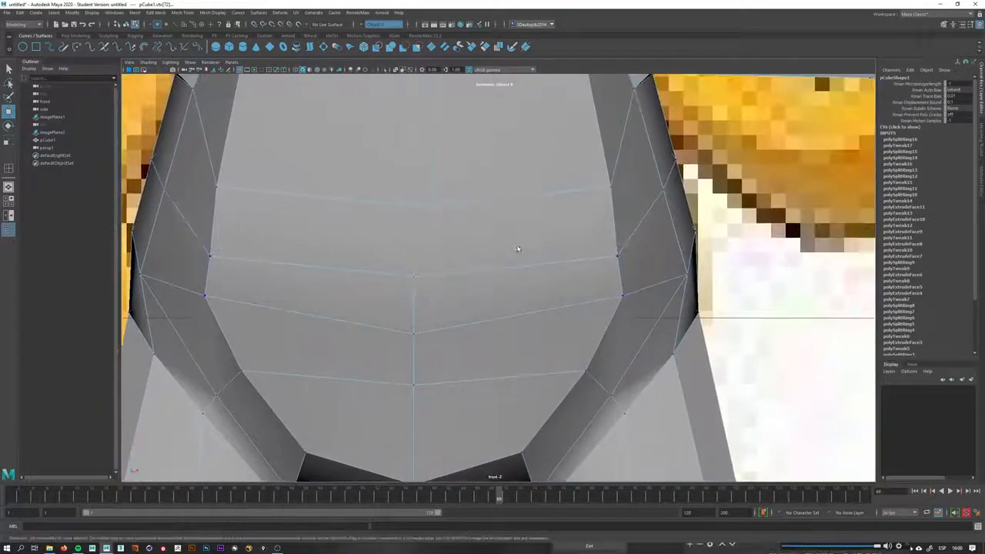
{"action": "right_click_drag", "start_coordinate": [517, 251], "coordinate": [519, 231]}
{"action": "scroll", "coordinate": [554, 268], "scroll_direction": "down", "scroll_amount": 5}
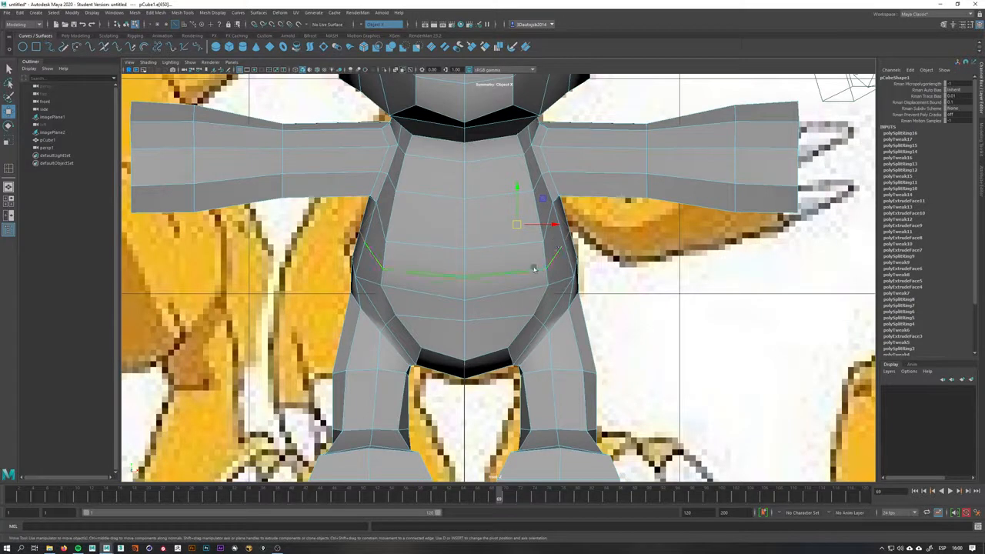
In perspective, switch to vertex mode and move the vertices where the limb joins the torso to smooth the joint
{"action": "key", "text": "space"}
{"action": "left_click_drag", "start_coordinate": [568, 235], "coordinate": [499, 330]}
{"action": "right_click", "coordinate": [285, 263]}
{"action": "right_click_drag", "start_coordinate": [285, 262], "coordinate": [247, 260]}
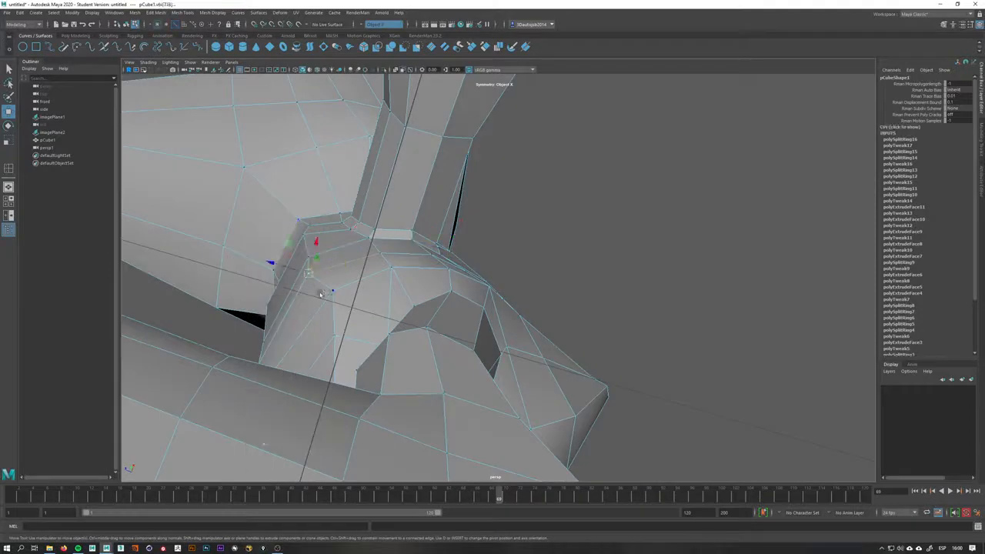
{"action": "left_click_drag", "start_coordinate": [288, 246], "coordinate": [406, 278]}
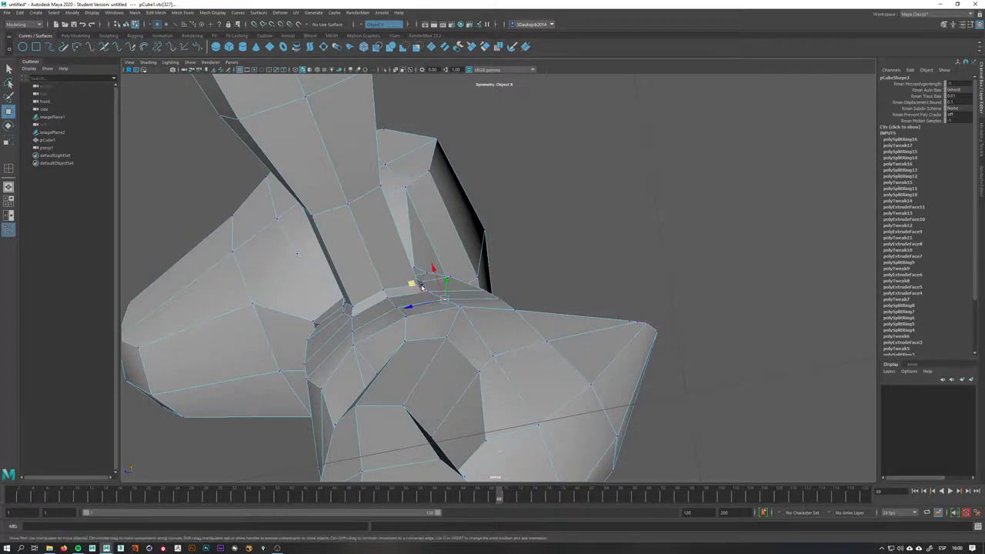
{"action": "left_click_drag", "start_coordinate": [421, 288], "coordinate": [418, 279], "text": "alt"}
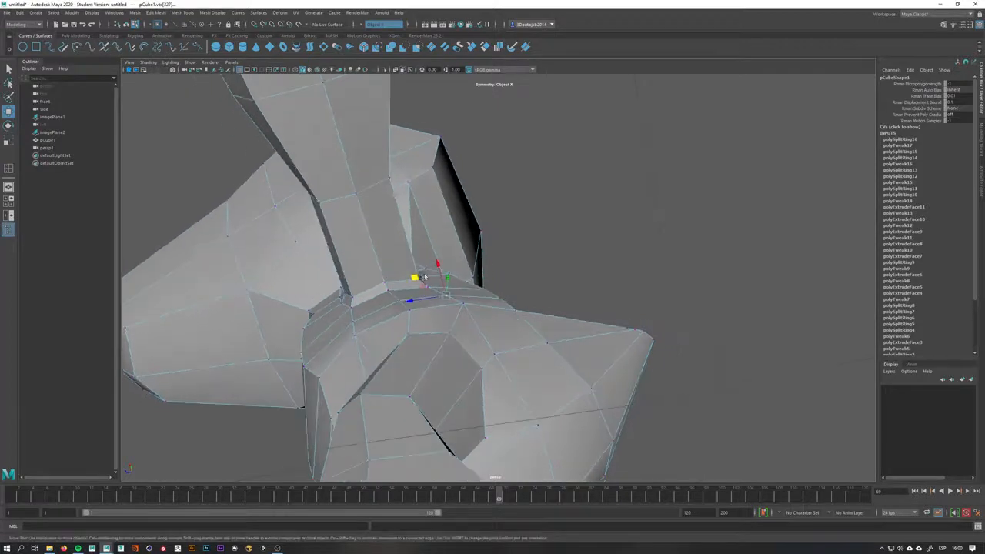
{"action": "left_click", "coordinate": [392, 298]}
{"action": "left_click_drag", "start_coordinate": [369, 286], "coordinate": [542, 394]}
{"action": "left_click", "coordinate": [529, 376]}
{"action": "left_click_drag", "start_coordinate": [552, 360], "coordinate": [512, 354]}
In side view, nudge the front chest outline vertices toward the reference line
{"action": "key", "text": "space"}
{"action": "key", "text": "space"}
{"action": "middle_click_drag", "start_coordinate": [475, 414], "coordinate": [496, 301], "text": "alt"}
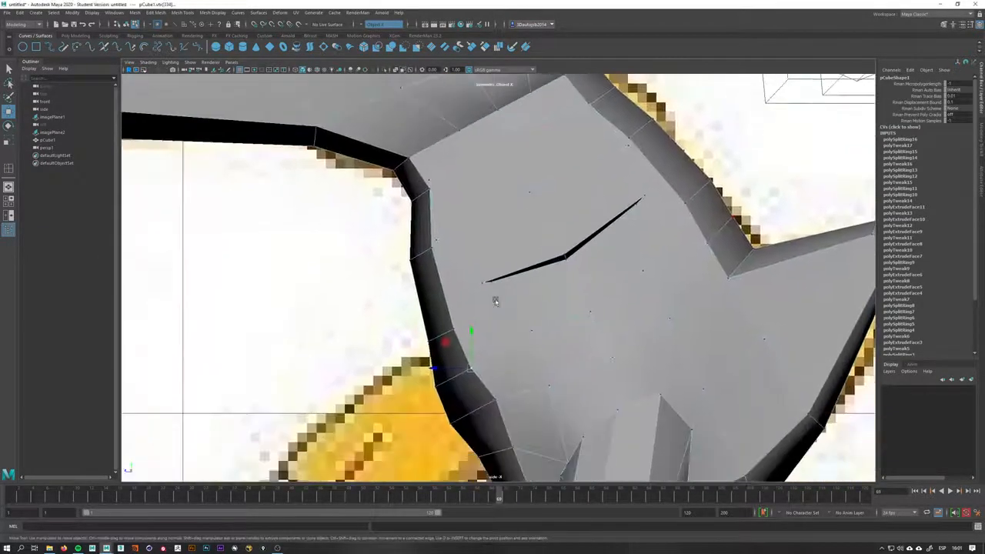
{"action": "scroll", "coordinate": [496, 301], "scroll_direction": "up", "scroll_amount": 1}
{"action": "left_click_drag", "start_coordinate": [438, 342], "coordinate": [436, 320]}
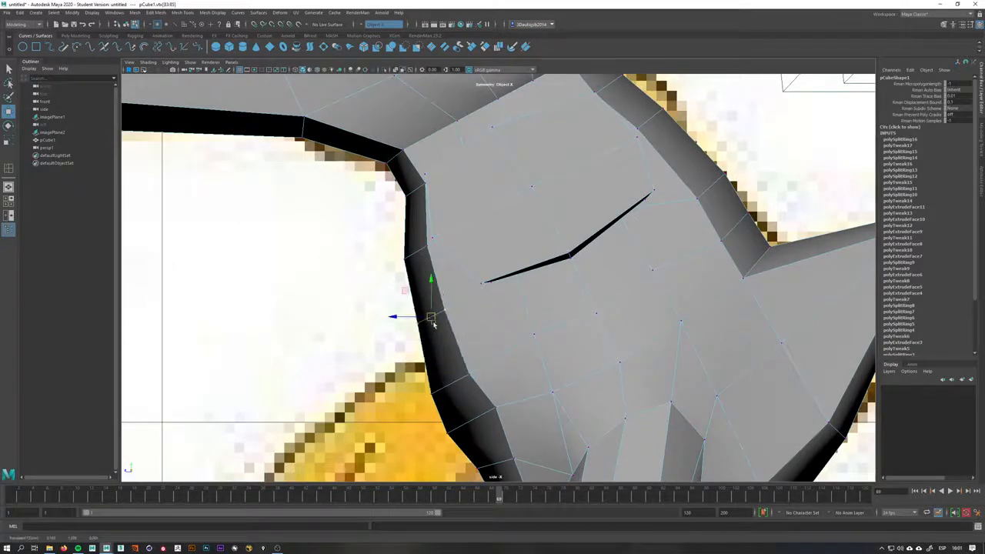
{"action": "middle_click_drag", "start_coordinate": [505, 397], "coordinate": [506, 360], "text": "alt"}
{"action": "left_click_drag", "start_coordinate": [496, 374], "coordinate": [490, 379]}
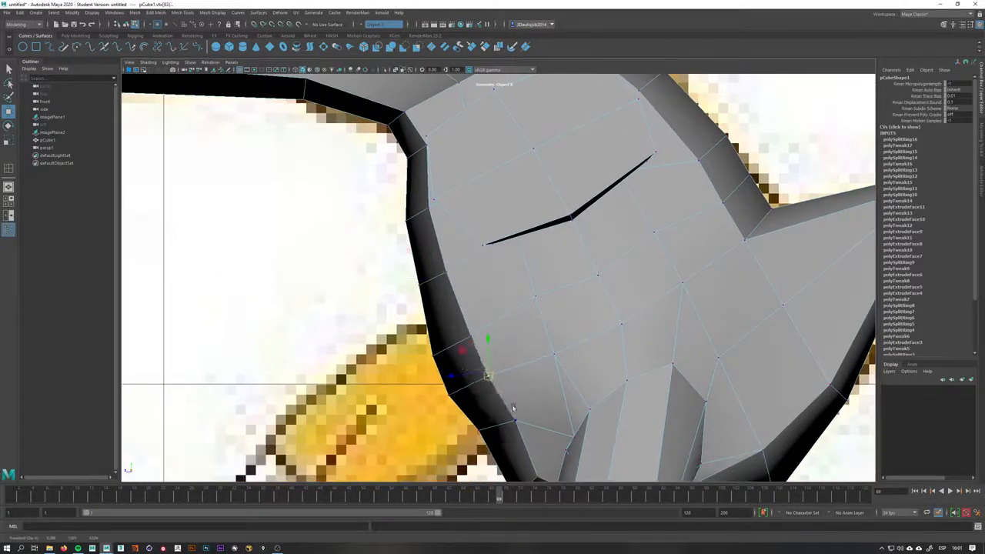
In side view, nudge the back outline vertices above the tail toward the reference silhouette
{"action": "left_click_drag", "start_coordinate": [496, 413], "coordinate": [528, 404]}
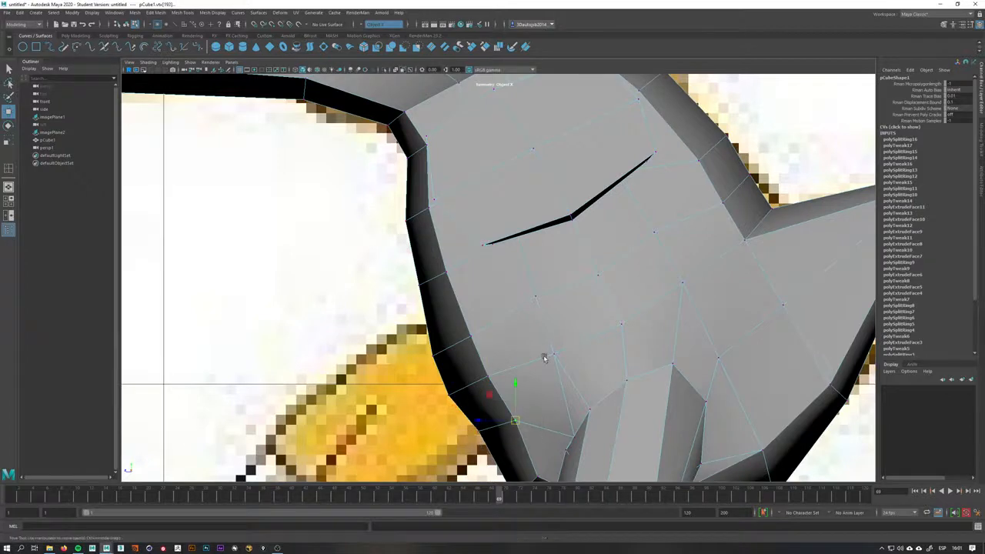
{"action": "middle_click_drag", "start_coordinate": [543, 356], "coordinate": [558, 263], "text": "alt"}
{"action": "left_click_drag", "start_coordinate": [528, 331], "coordinate": [531, 353]}
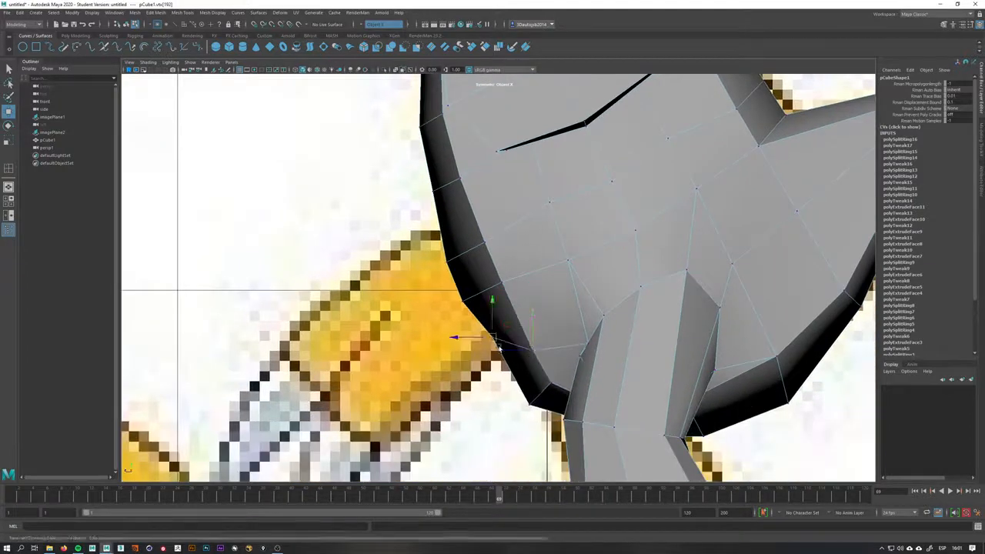
{"action": "left_click_drag", "start_coordinate": [493, 302], "coordinate": [550, 390]}
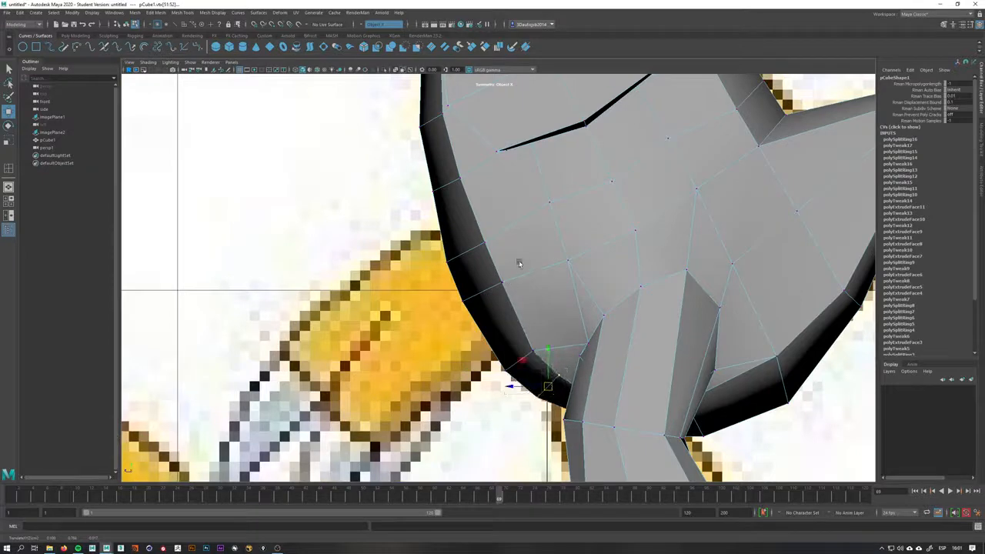
{"action": "left_click_drag", "start_coordinate": [520, 264], "coordinate": [449, 259]}
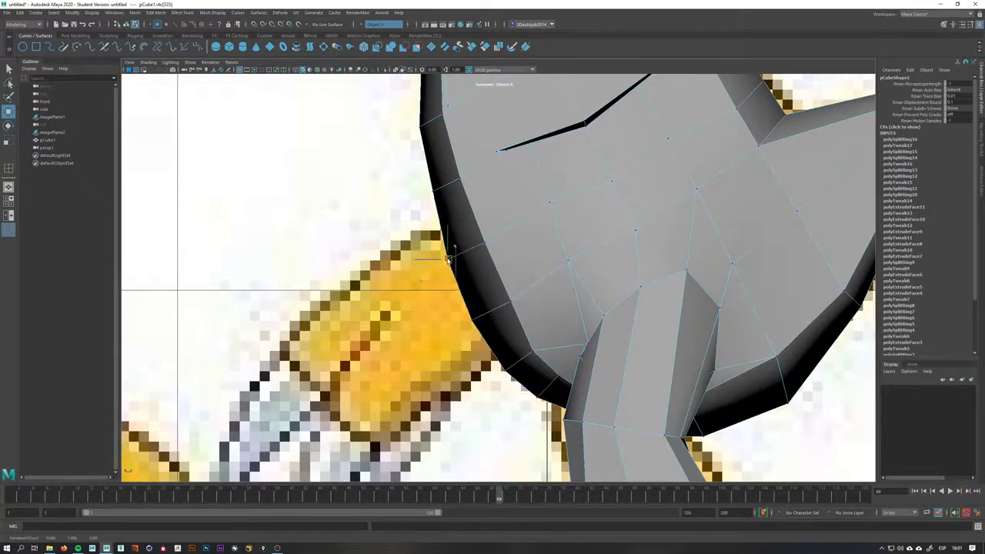
{"action": "middle_click_drag", "start_coordinate": [462, 264], "coordinate": [472, 378], "text": "alt"}
{"action": "right_click_drag", "start_coordinate": [472, 378], "coordinate": [92, 361], "text": "alt"}
{"action": "middle_click_drag", "start_coordinate": [339, 285], "coordinate": [323, 298], "text": "alt"}
{"action": "right_click_drag", "start_coordinate": [323, 299], "coordinate": [625, 286], "text": "alt"}
{"action": "middle_click_drag", "start_coordinate": [626, 285], "coordinate": [451, 215], "text": "alt"}
{"action": "right_click_drag", "start_coordinate": [451, 215], "coordinate": [511, 238], "text": "alt"}
{"action": "right_click", "coordinate": [551, 225], "text": "shift"}
{"action": "left_click", "coordinate": [540, 245]}
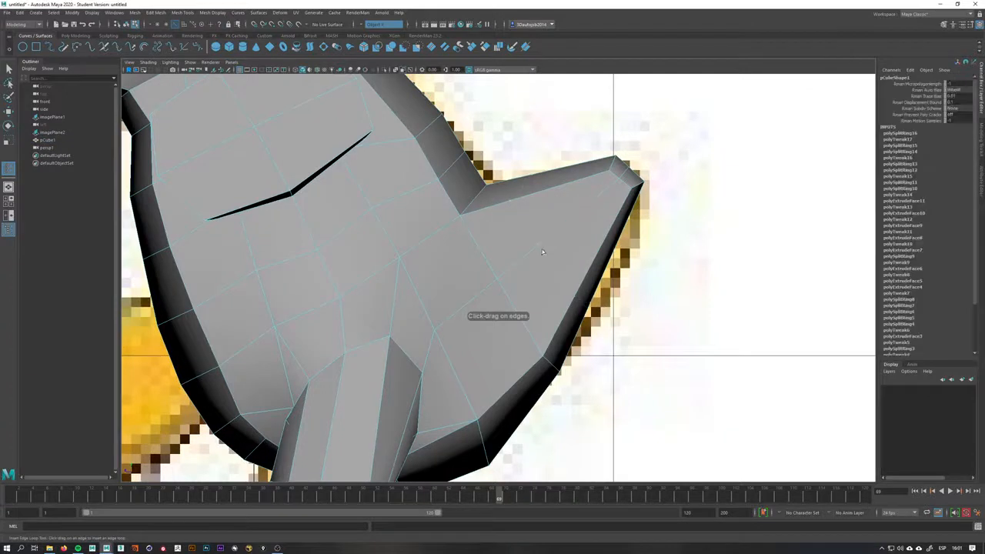
{"action": "key", "text": "q"}
Reshape the shoulder vertices at the base of the arm to follow the side reference
{"action": "right_click_drag", "start_coordinate": [558, 216], "coordinate": [525, 217]}
{"action": "key", "text": "w"}
{"action": "left_click_drag", "start_coordinate": [553, 334], "coordinate": [606, 293]}
{"action": "key", "text": "ctrl+z"}
{"action": "middle_click_drag", "start_coordinate": [553, 164], "coordinate": [564, 257], "text": "alt"}
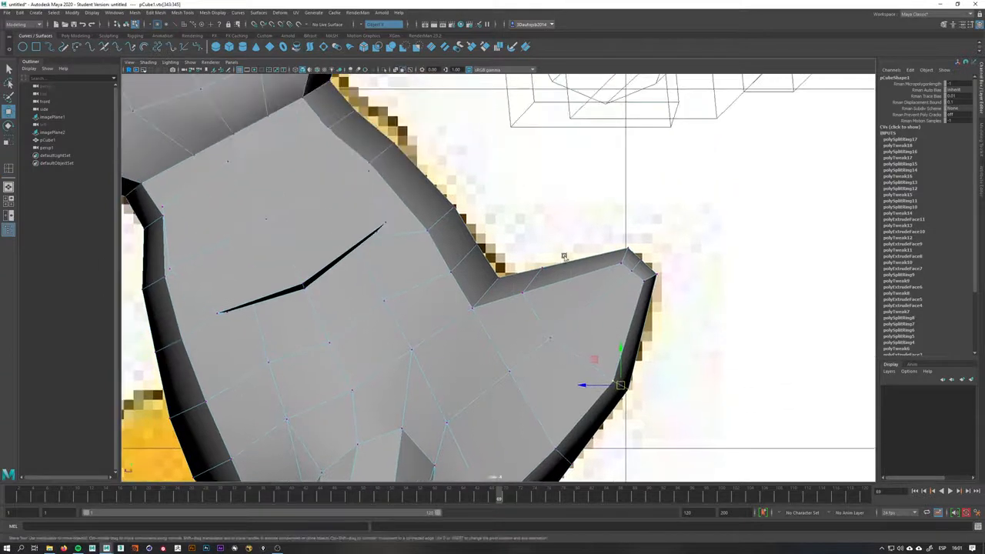
{"action": "left_click", "coordinate": [521, 292]}
{"action": "left_click", "coordinate": [544, 286]}
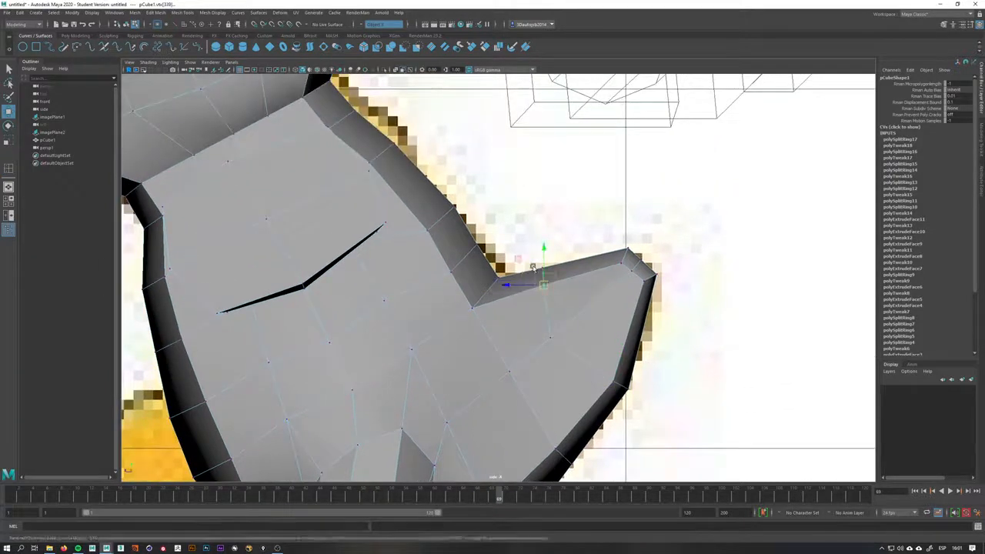
{"action": "left_click_drag", "start_coordinate": [544, 278], "coordinate": [531, 281]}
Move the arm's upper outline vertices onto the reference line in side view
{"action": "middle_click_drag", "start_coordinate": [643, 248], "coordinate": [584, 272], "text": "alt"}
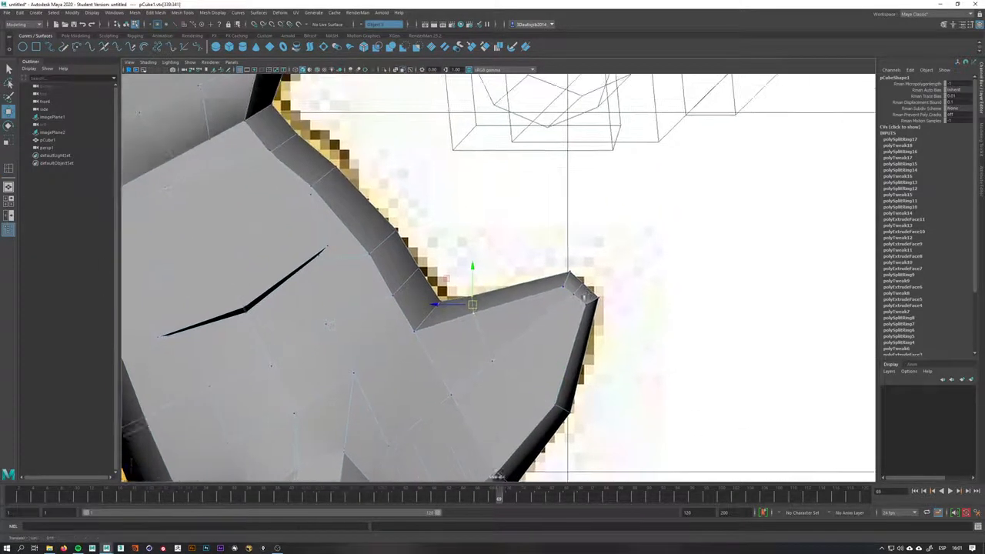
{"action": "right_click_drag", "start_coordinate": [584, 272], "coordinate": [692, 331], "text": "alt"}
{"action": "left_click_drag", "start_coordinate": [697, 321], "coordinate": [691, 316]}
{"action": "left_click_drag", "start_coordinate": [683, 355], "coordinate": [624, 291]}
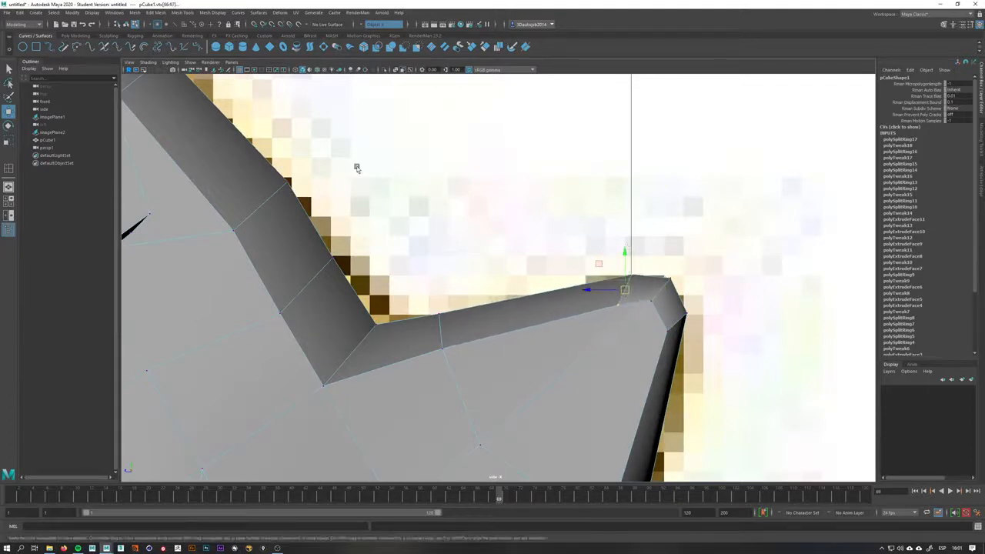
{"action": "middle_click_drag", "start_coordinate": [531, 298], "coordinate": [508, 160], "text": "alt"}
{"action": "left_click_drag", "start_coordinate": [472, 258], "coordinate": [512, 321], "text": "alt"}
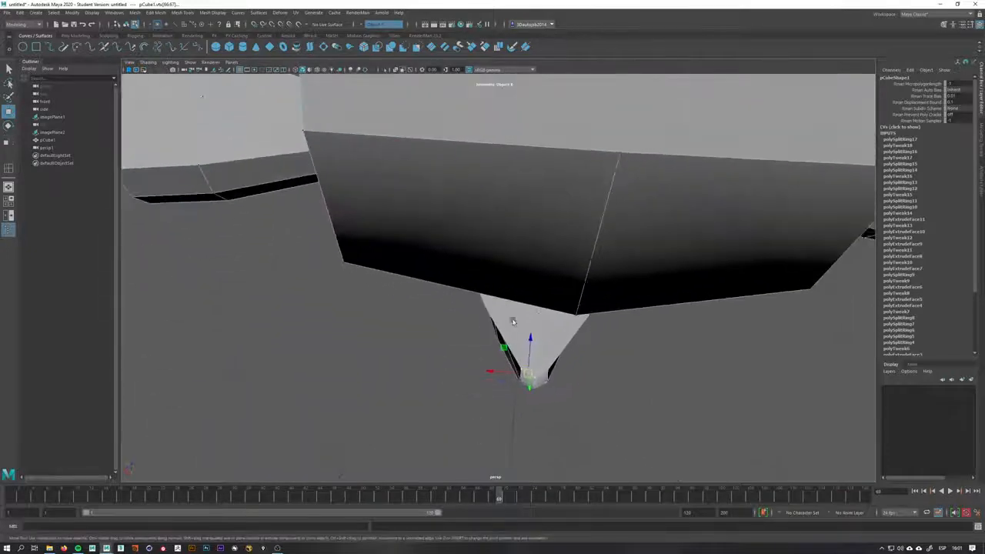
In perspective, pull the crotch vertices between the legs upward to reshape the lower belly
{"action": "left_click_drag", "start_coordinate": [525, 375], "coordinate": [568, 264], "text": "alt"}
{"action": "left_click", "coordinate": [544, 261]}
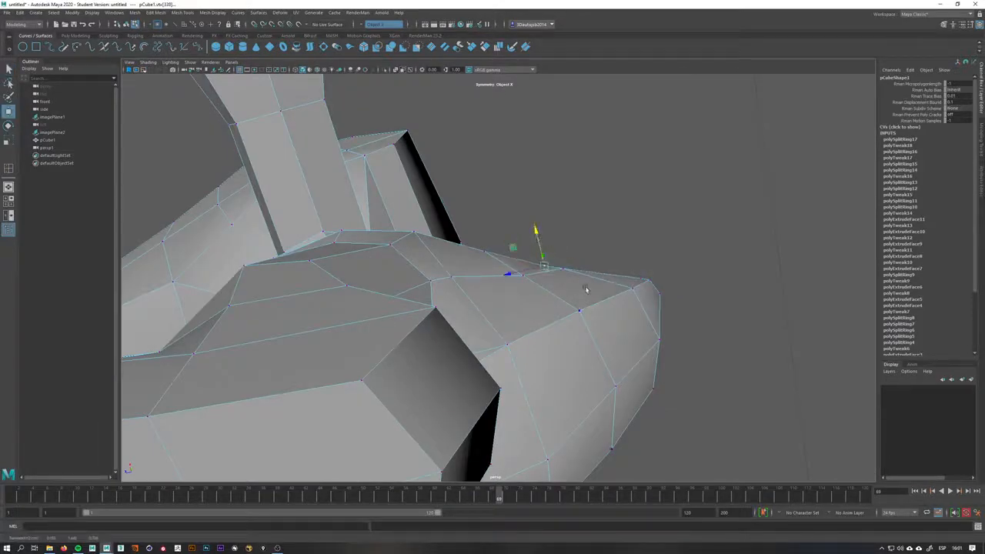
{"action": "left_click", "coordinate": [633, 287]}
{"action": "left_click_drag", "start_coordinate": [629, 267], "coordinate": [514, 350], "text": "alt"}
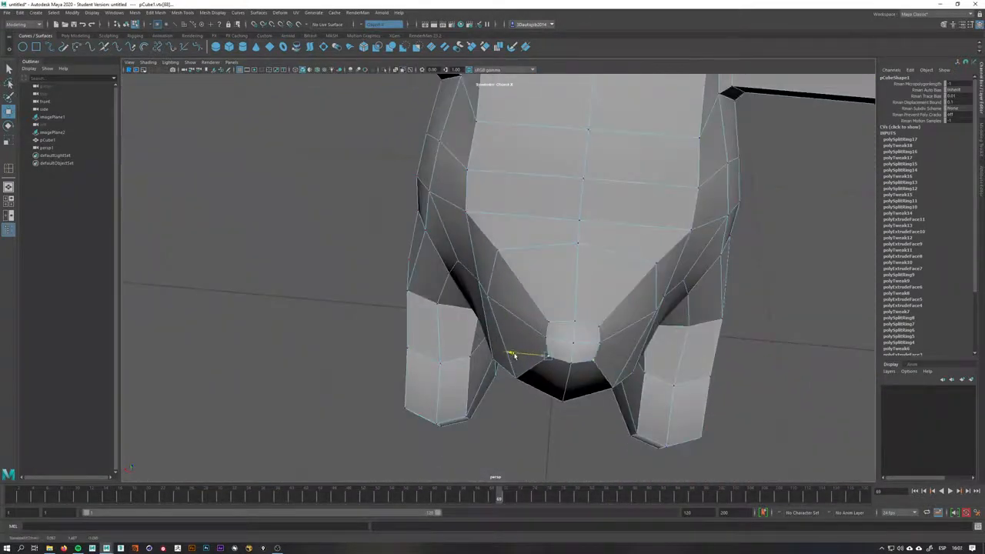
{"action": "key", "text": "F8"}
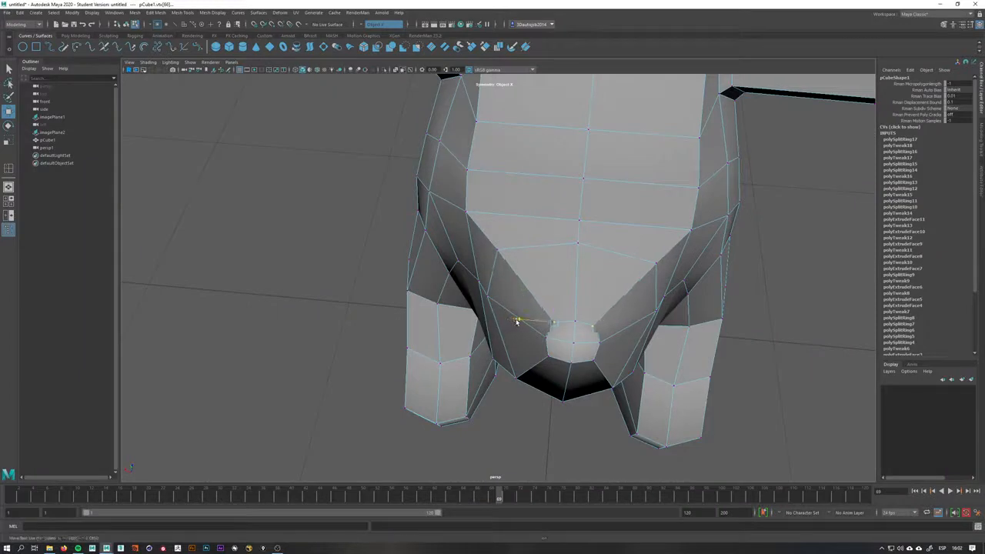
{"action": "left_click", "coordinate": [518, 321]}
{"action": "left_click_drag", "start_coordinate": [517, 321], "coordinate": [479, 248], "text": "alt"}
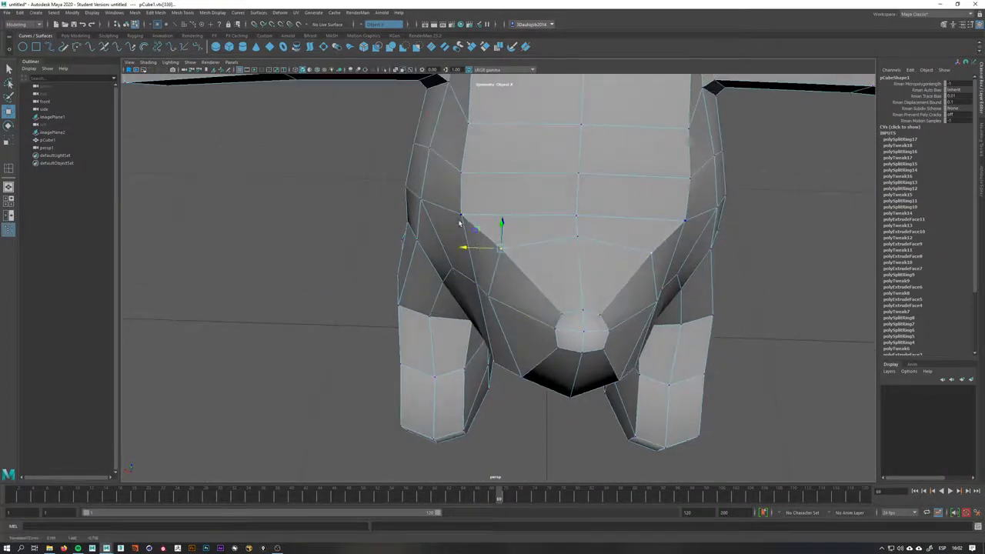
{"action": "left_click", "coordinate": [460, 220]}
{"action": "left_click_drag", "start_coordinate": [441, 215], "coordinate": [450, 220]}
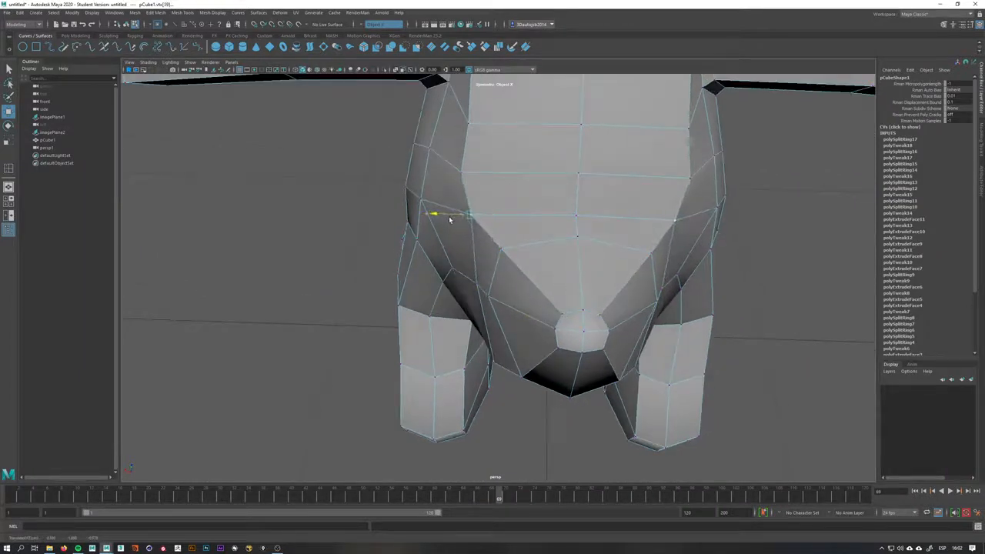
Select a vertex on the torso side and align it with the shoulder outline in side view
{"action": "left_click", "coordinate": [430, 172]}
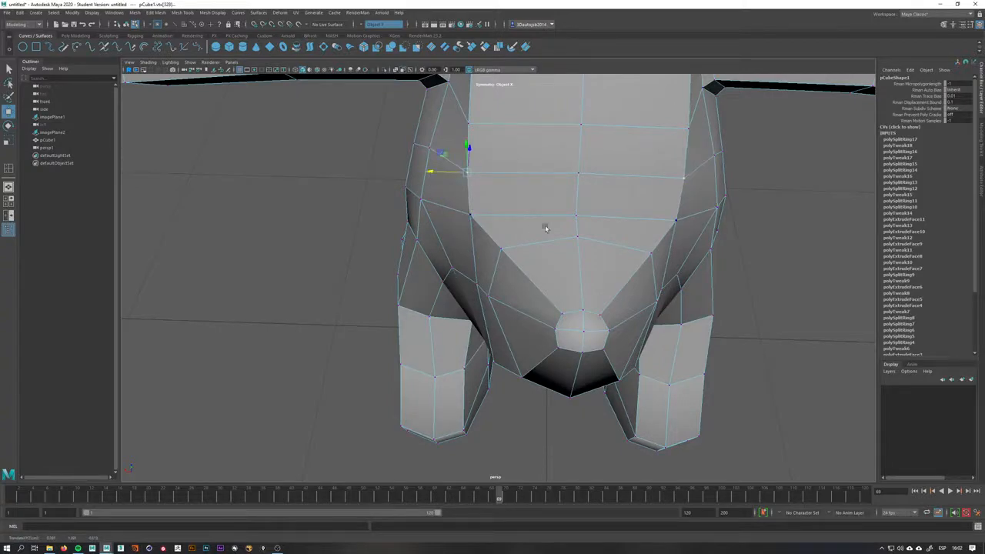
{"action": "left_click_drag", "start_coordinate": [545, 228], "coordinate": [639, 200], "text": "alt"}
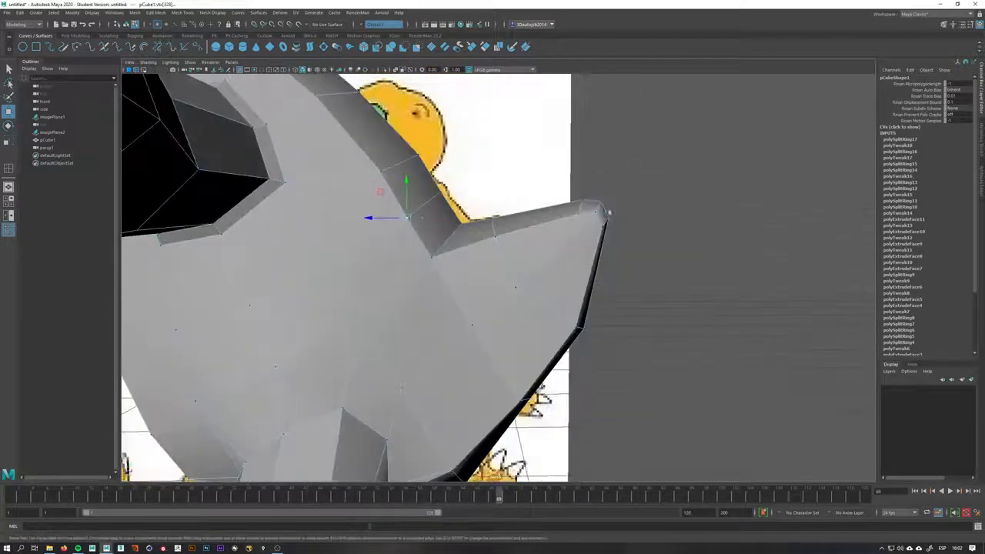
{"action": "key", "text": "space"}
{"action": "key", "text": "space"}
{"action": "middle_click_drag", "start_coordinate": [594, 272], "coordinate": [654, 346], "text": "alt"}
{"action": "right_click_drag", "start_coordinate": [654, 346], "coordinate": [472, 274], "text": "alt"}
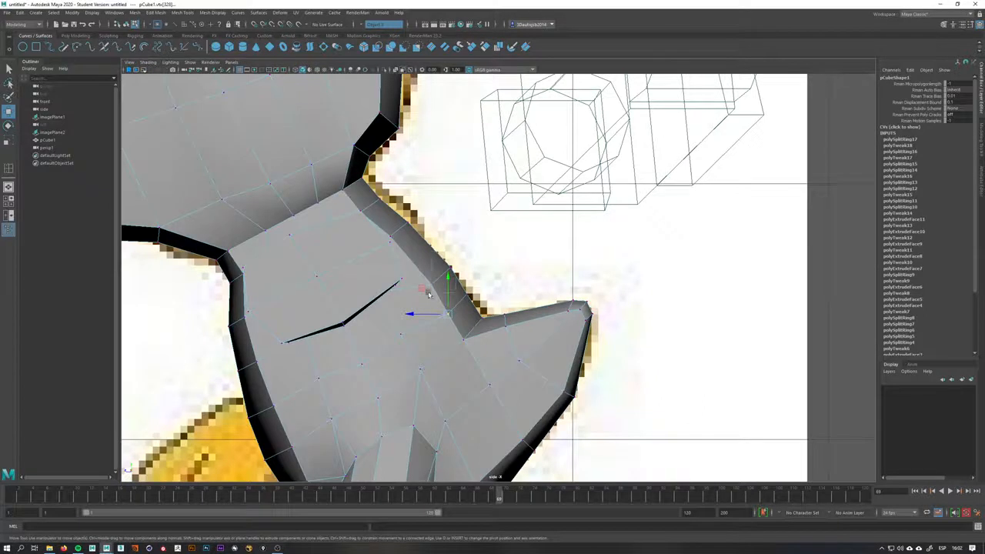
{"action": "scroll", "coordinate": [428, 294], "scroll_direction": "up", "scroll_amount": 2}
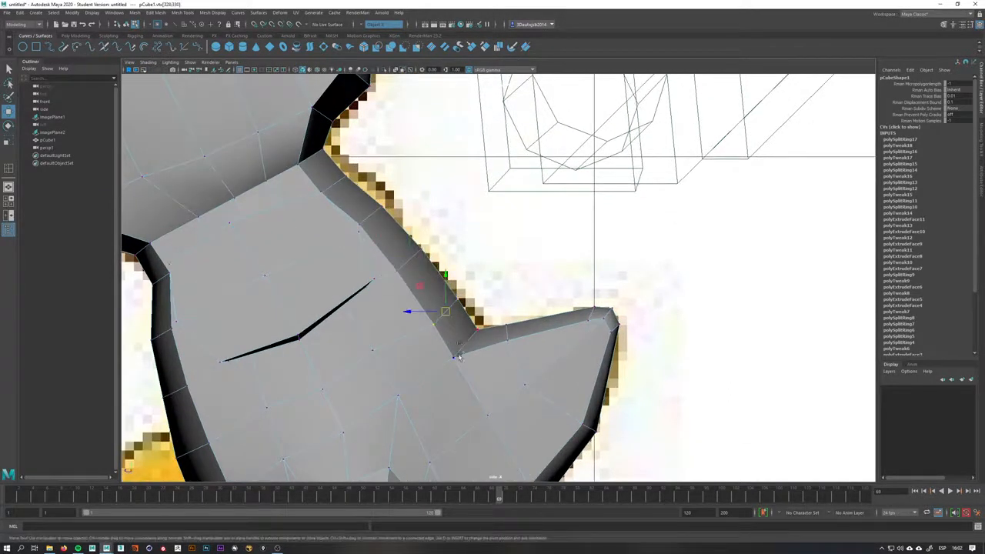
{"action": "left_click_drag", "start_coordinate": [454, 360], "coordinate": [460, 355]}
Insert a new edge loop across the torso with the Insert Edge Loop tool
{"action": "key", "text": "space"}
{"action": "key", "text": "space"}
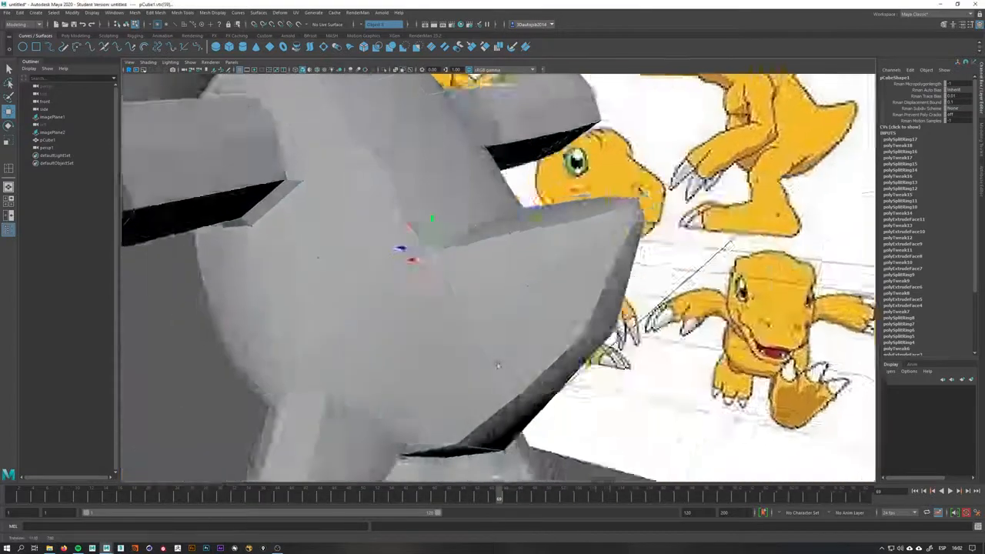
{"action": "left_click_drag", "start_coordinate": [554, 316], "coordinate": [424, 356], "text": "alt"}
{"action": "right_click_drag", "start_coordinate": [475, 316], "coordinate": [504, 222], "text": "alt"}
{"action": "middle_click_drag", "start_coordinate": [504, 222], "coordinate": [508, 331], "text": "alt"}
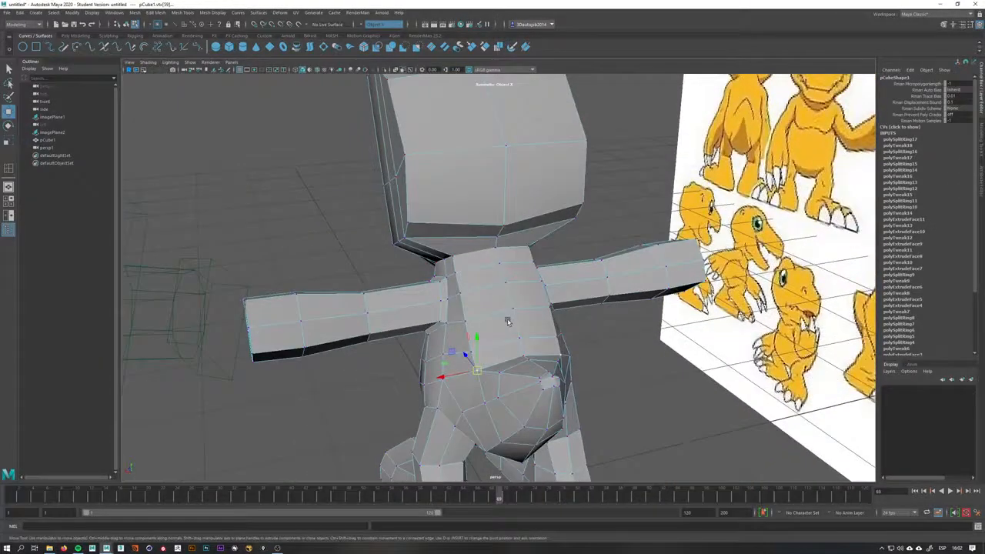
{"action": "left_click_drag", "start_coordinate": [508, 322], "coordinate": [511, 236], "text": "alt"}
{"action": "right_click_drag", "start_coordinate": [506, 213], "coordinate": [539, 201]}
{"action": "left_click_drag", "start_coordinate": [473, 243], "coordinate": [489, 238], "text": "alt"}
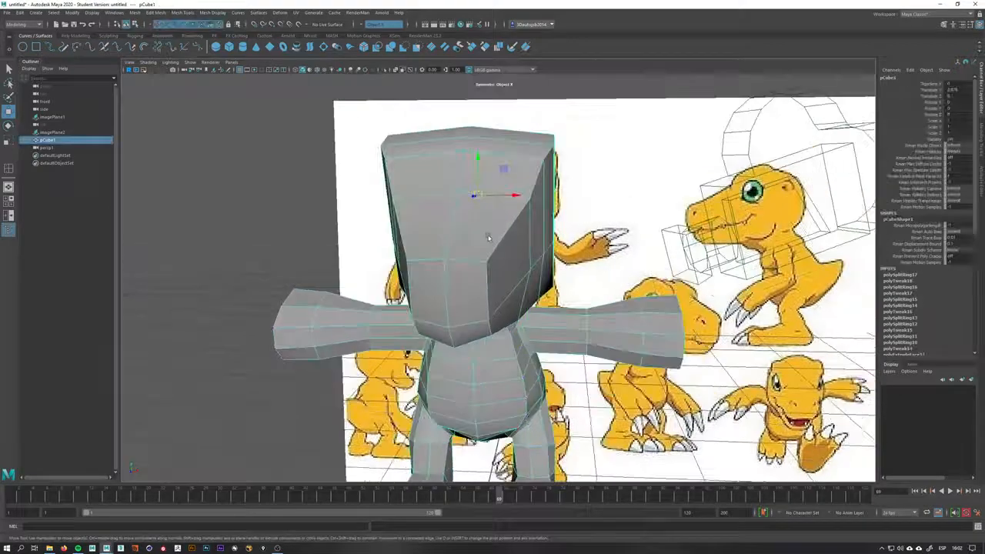
{"action": "right_click_drag", "start_coordinate": [488, 238], "coordinate": [462, 267], "text": "shift"}
{"action": "left_click", "coordinate": [465, 264]}
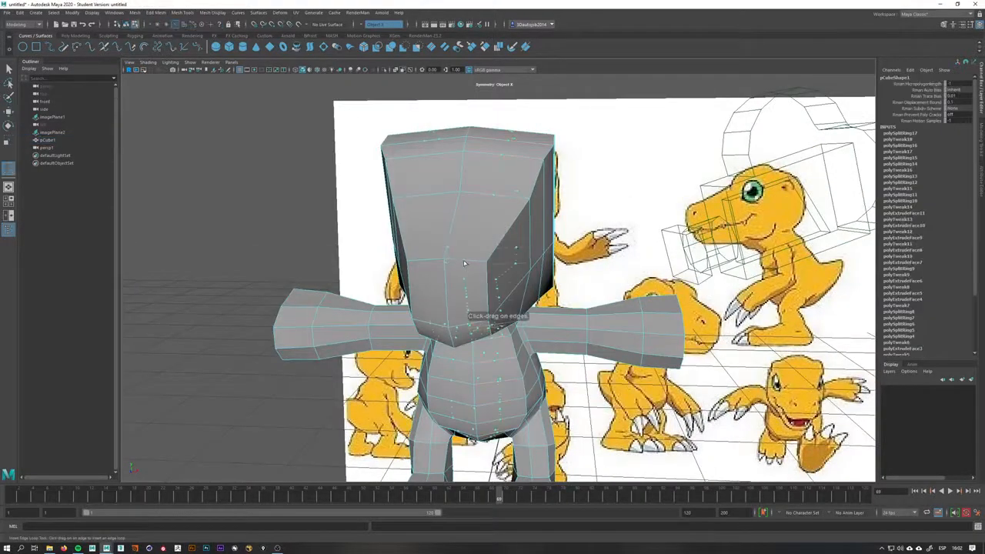
{"action": "left_click_drag", "start_coordinate": [474, 371], "coordinate": [508, 331], "text": "alt"}
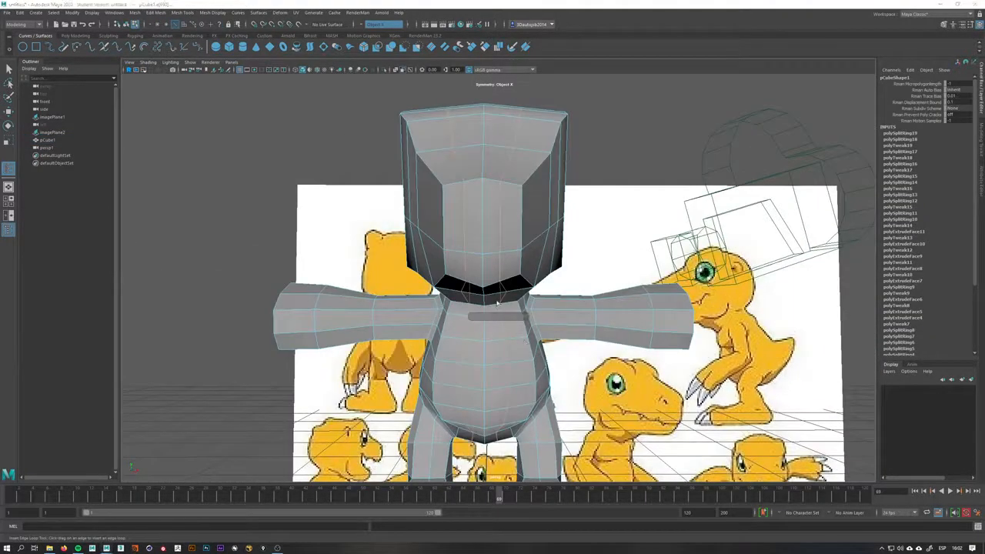
In side view, move the back outline vertices along the tail's upper edge to smooth the curve
{"action": "scroll", "coordinate": [506, 293], "scroll_direction": "up", "scroll_amount": 6}
{"action": "right_click", "coordinate": [549, 298]}
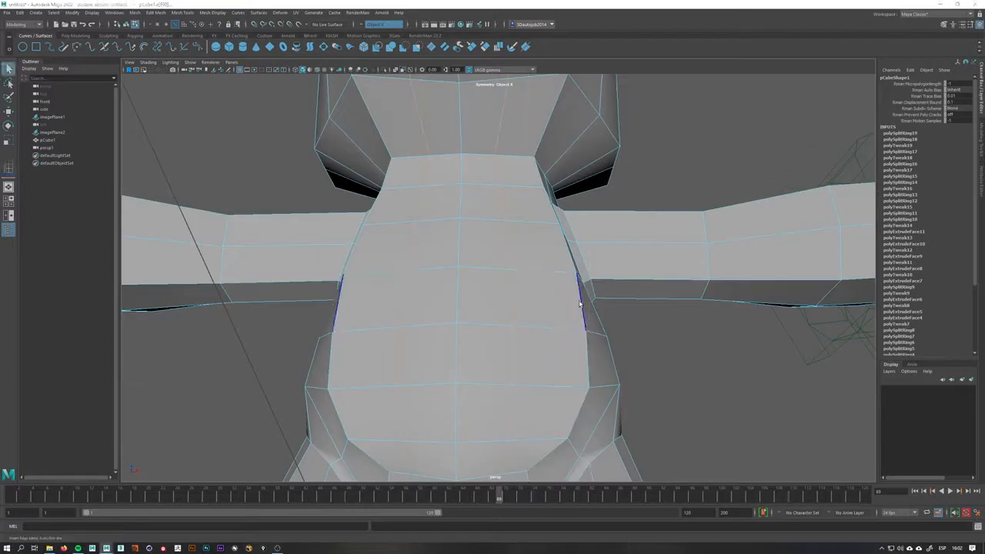
{"action": "scroll", "coordinate": [549, 299], "scroll_direction": "up", "scroll_amount": 6}
{"action": "left_click_drag", "start_coordinate": [550, 298], "coordinate": [377, 266], "text": "alt"}
{"action": "middle_click_drag", "start_coordinate": [378, 265], "coordinate": [593, 222], "text": "alt"}
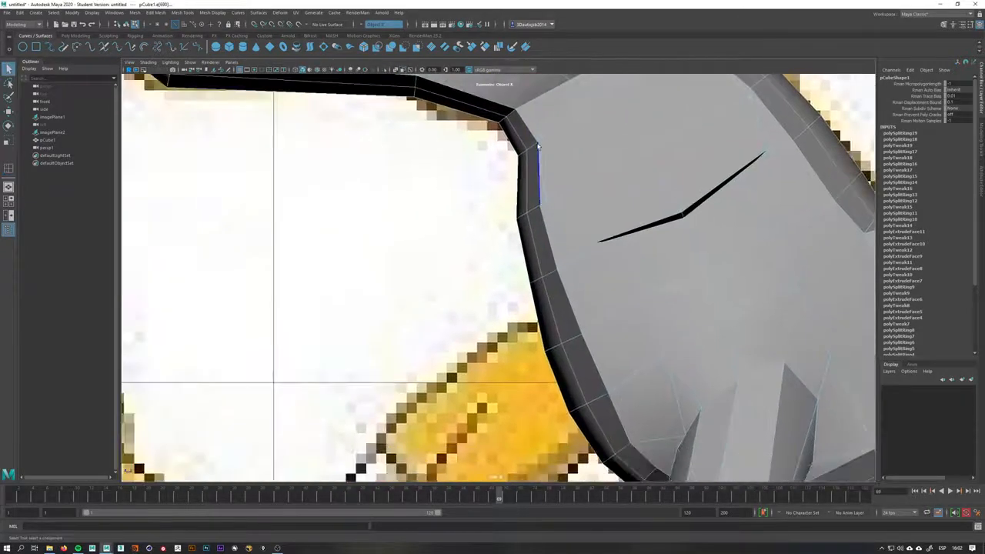
{"action": "mouse_move", "coordinate": [536, 144]}
{"action": "right_mouse_down"}
{"action": "mouse_move", "coordinate": [517, 144]}
{"action": "mouse_move", "coordinate": [528, 147]}
{"action": "right_mouse_up"}
{"action": "left_click", "coordinate": [527, 154]}
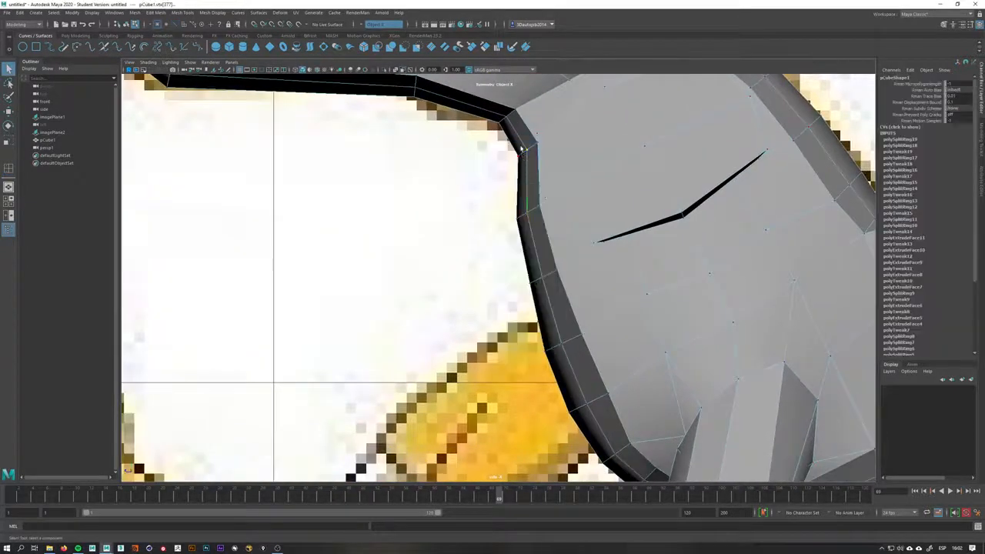
{"action": "left_click", "coordinate": [529, 198]}
{"action": "left_click_drag", "start_coordinate": [529, 186], "coordinate": [526, 183]}
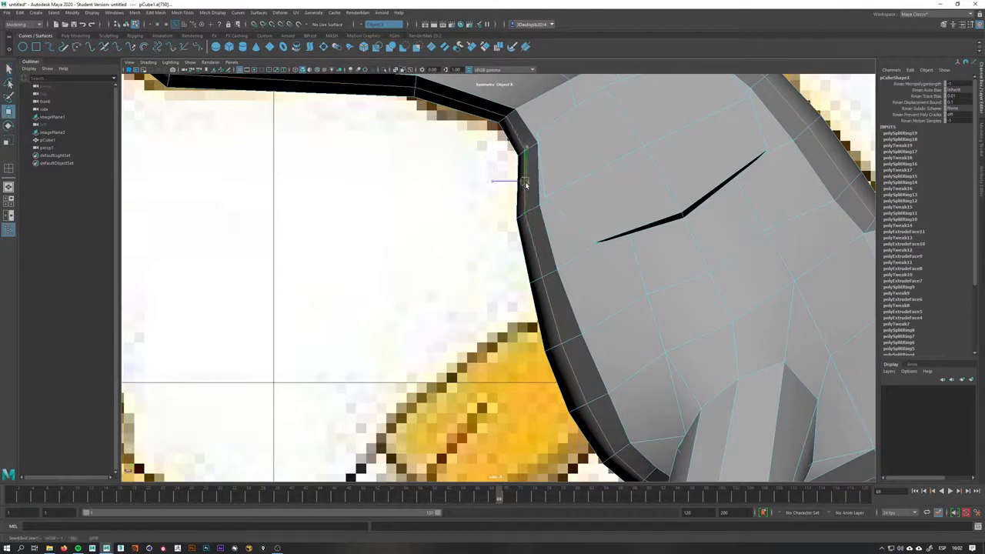
{"action": "left_click", "coordinate": [552, 296]}
{"action": "left_click_drag", "start_coordinate": [554, 312], "coordinate": [550, 315]}
{"action": "left_click", "coordinate": [570, 371]}
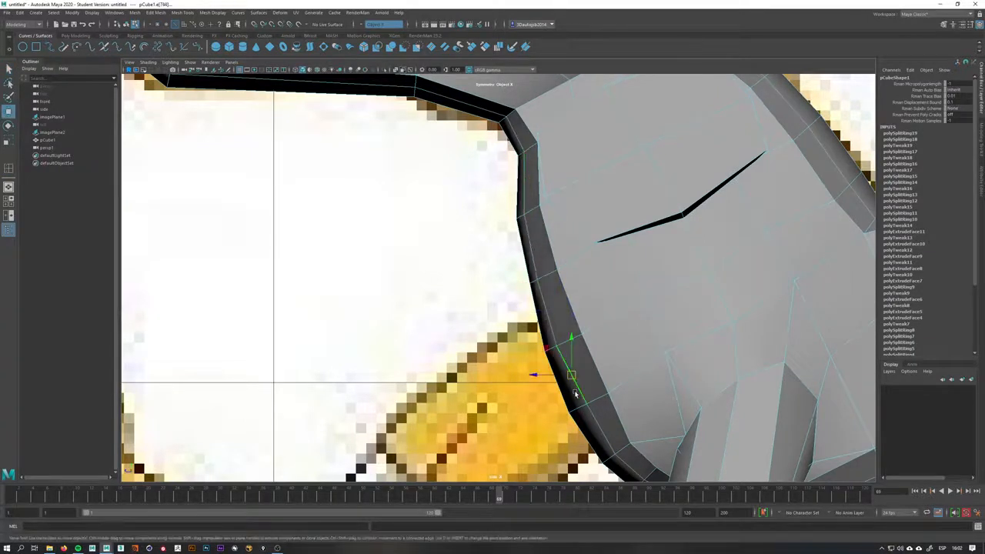
{"action": "middle_click_drag", "start_coordinate": [574, 387], "coordinate": [556, 313], "text": "alt"}
{"action": "left_click_drag", "start_coordinate": [555, 311], "coordinate": [551, 314]}
{"action": "left_click", "coordinate": [579, 361]}
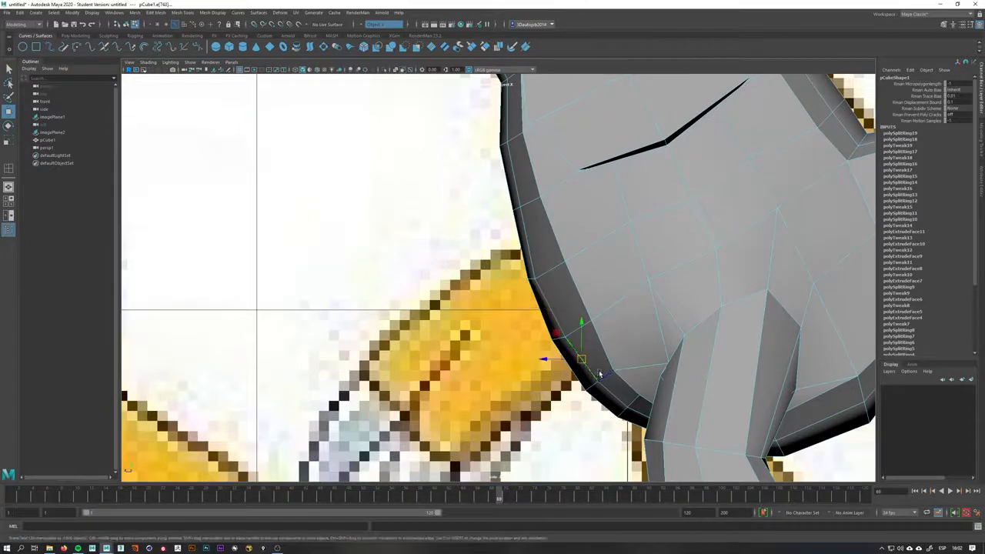
{"action": "left_click", "coordinate": [616, 401]}
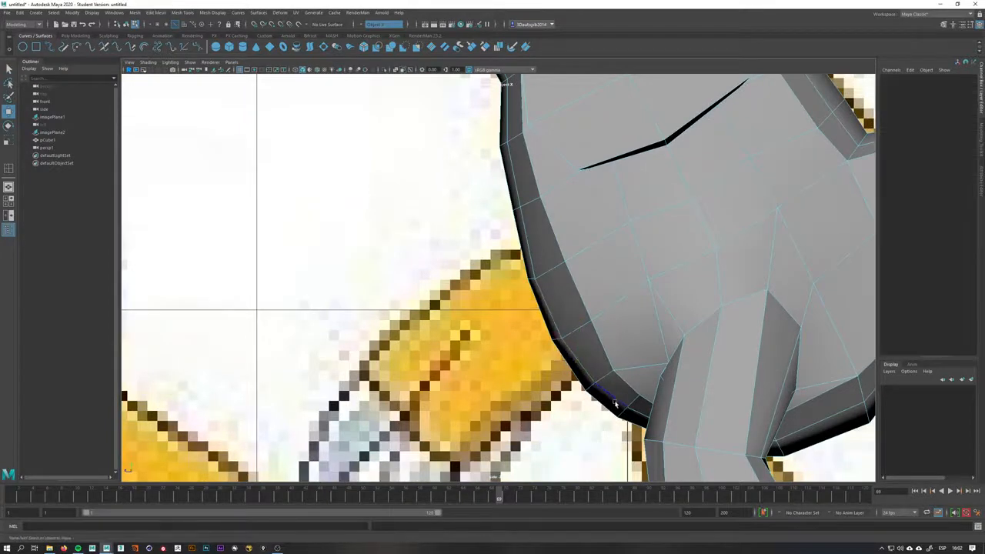
{"action": "left_click", "coordinate": [613, 400]}
Switch to perspective and move the vertices where the arm joins the torso to smooth the joint
{"action": "key", "text": "space"}
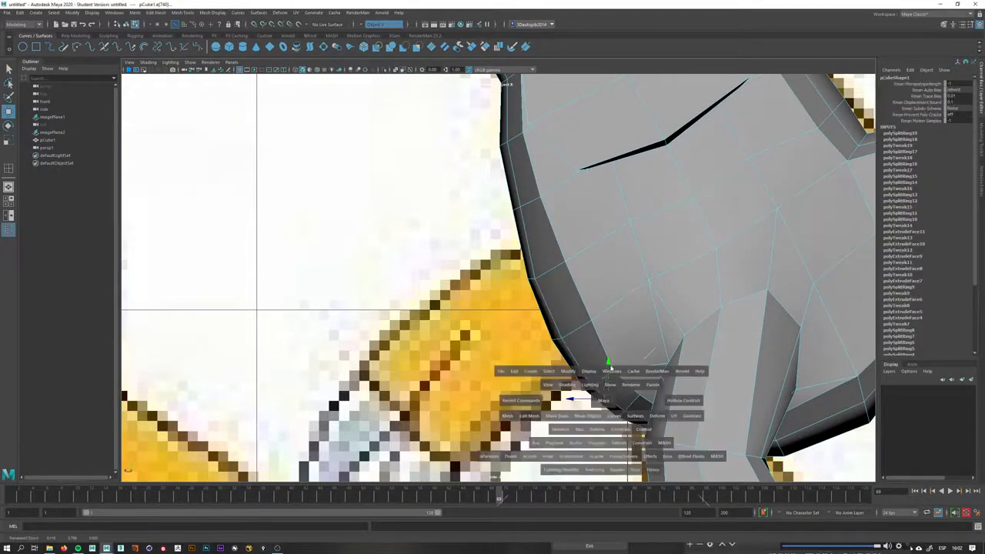
{"action": "left_click_drag", "start_coordinate": [611, 368], "coordinate": [585, 303]}
{"action": "left_click", "coordinate": [530, 304]}
{"action": "left_click", "coordinate": [588, 326]}
{"action": "left_click", "coordinate": [643, 377]}
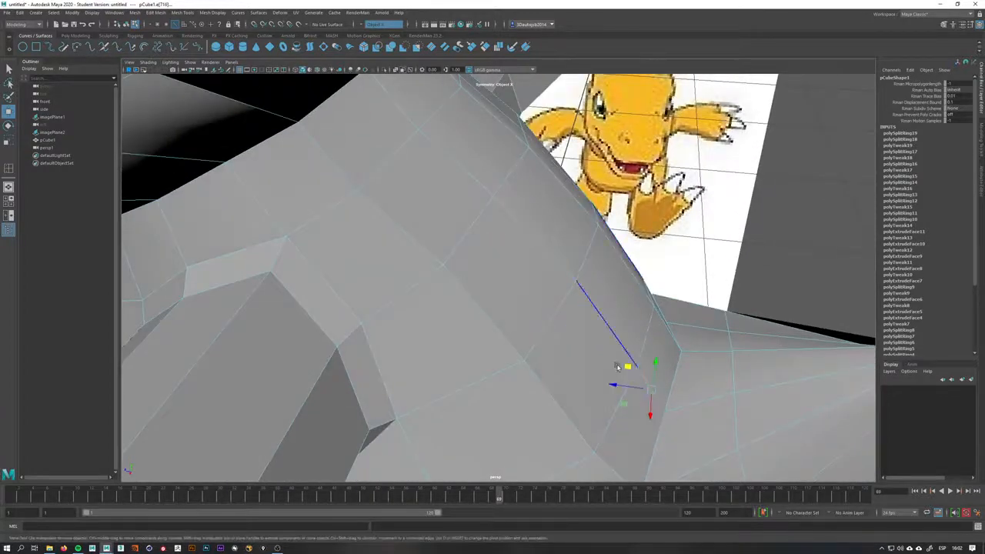
{"action": "left_click_drag", "start_coordinate": [627, 367], "coordinate": [642, 369]}
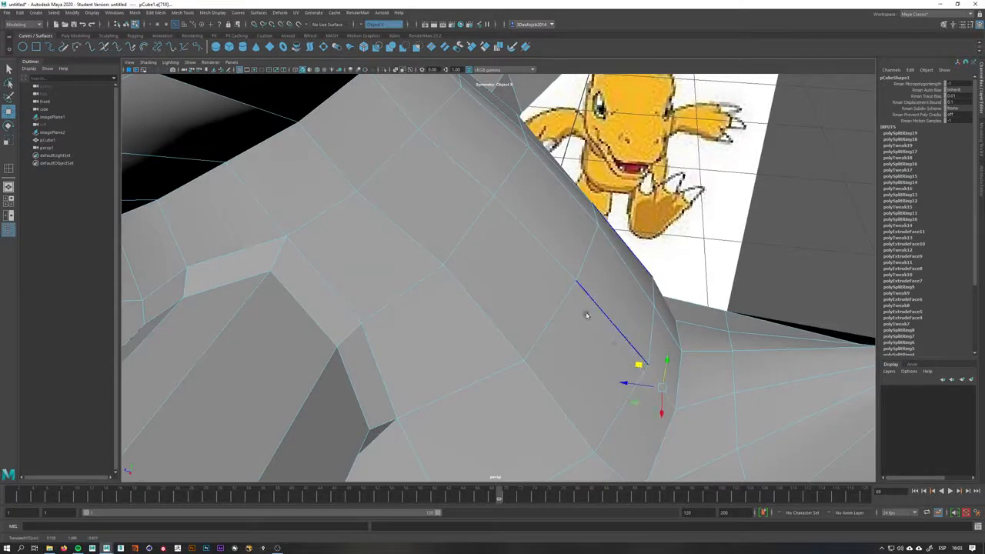
{"action": "left_click_drag", "start_coordinate": [586, 315], "coordinate": [590, 324], "text": "alt"}
{"action": "left_click", "coordinate": [466, 178]}
{"action": "left_click_drag", "start_coordinate": [465, 215], "coordinate": [502, 299], "text": "alt"}
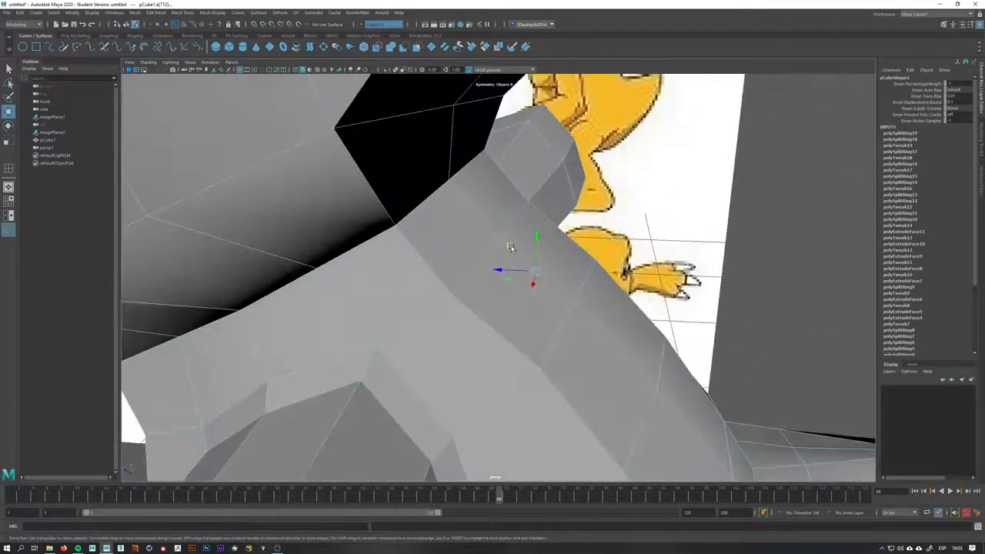
Move the vertices where the arm meets the torso to smooth the shoulder joint
{"action": "left_click_drag", "start_coordinate": [510, 246], "coordinate": [516, 244]}
{"action": "left_click_drag", "start_coordinate": [451, 182], "coordinate": [489, 237]}
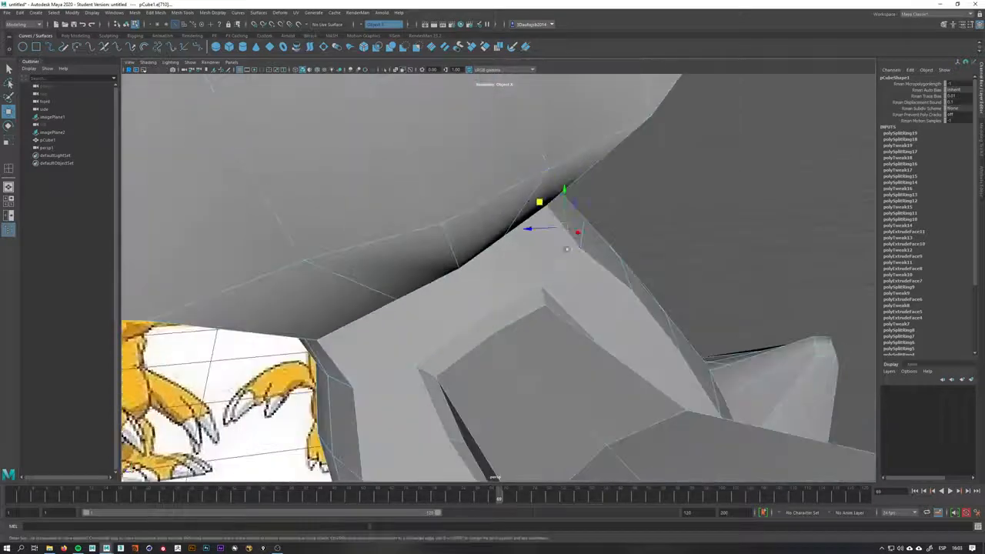
{"action": "left_click_drag", "start_coordinate": [566, 249], "coordinate": [660, 350], "text": "alt"}
{"action": "left_click", "coordinate": [692, 309]}
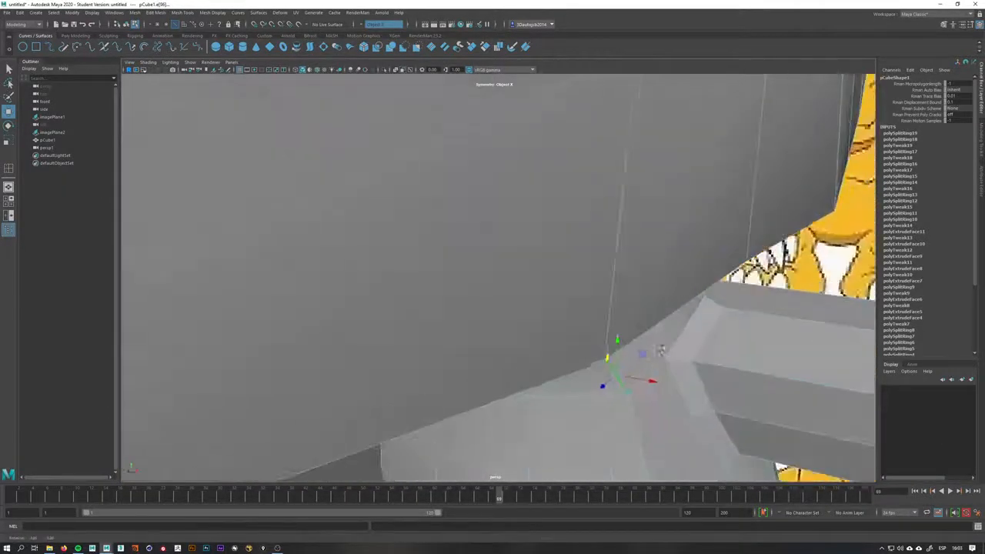
{"action": "left_click_drag", "start_coordinate": [624, 381], "coordinate": [568, 260], "text": "alt"}
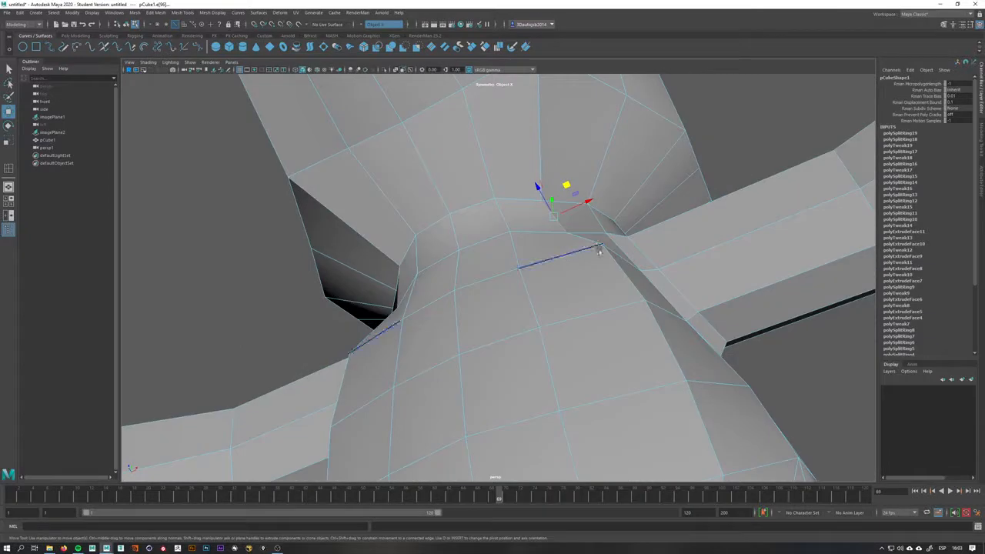
Adjust the vertices at the junction of the neck, shoulder and torso to even out the surface
{"action": "right_click_drag", "start_coordinate": [598, 259], "coordinate": [601, 251]}
{"action": "left_click_drag", "start_coordinate": [615, 214], "coordinate": [607, 228]}
{"action": "left_click", "coordinate": [636, 277]}
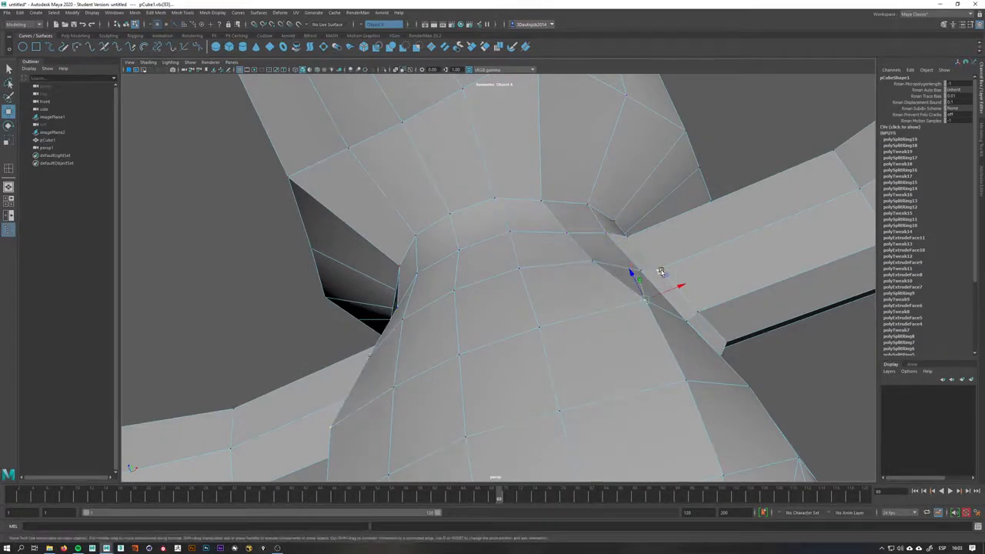
{"action": "left_click_drag", "start_coordinate": [660, 271], "coordinate": [648, 279]}
{"action": "left_click_drag", "start_coordinate": [649, 280], "coordinate": [431, 336], "text": "alt"}
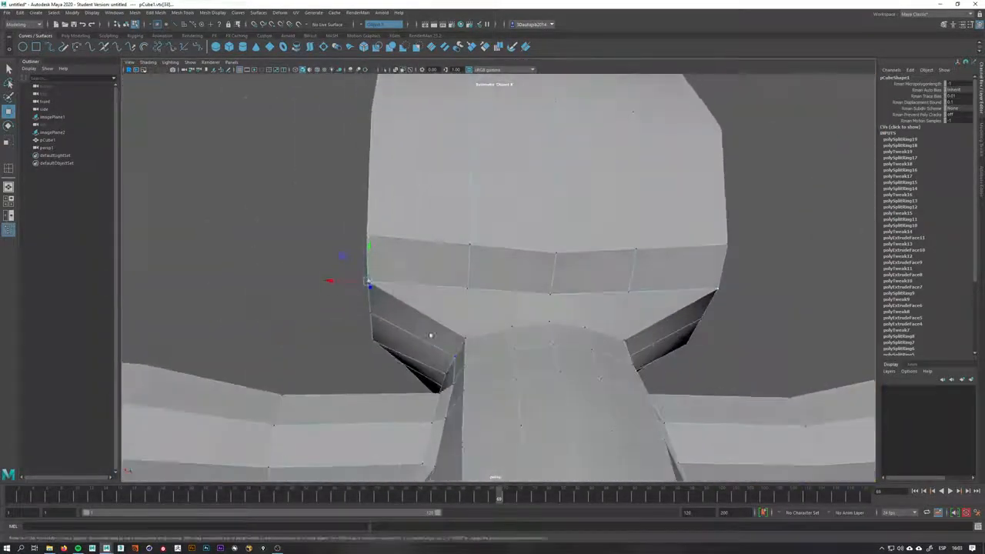
Move the lower corner vertices of the head to round its base above the neck
{"action": "left_click_drag", "start_coordinate": [342, 283], "coordinate": [375, 285]}
{"action": "left_click", "coordinate": [368, 237]}
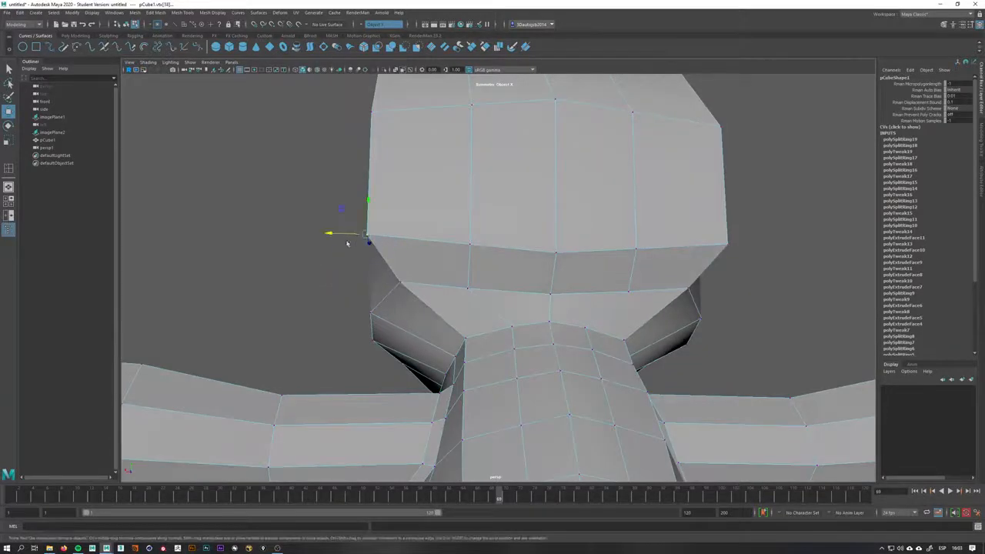
{"action": "left_click_drag", "start_coordinate": [346, 238], "coordinate": [608, 272]}
{"action": "left_click", "coordinate": [552, 326]}
{"action": "left_click", "coordinate": [543, 335]}
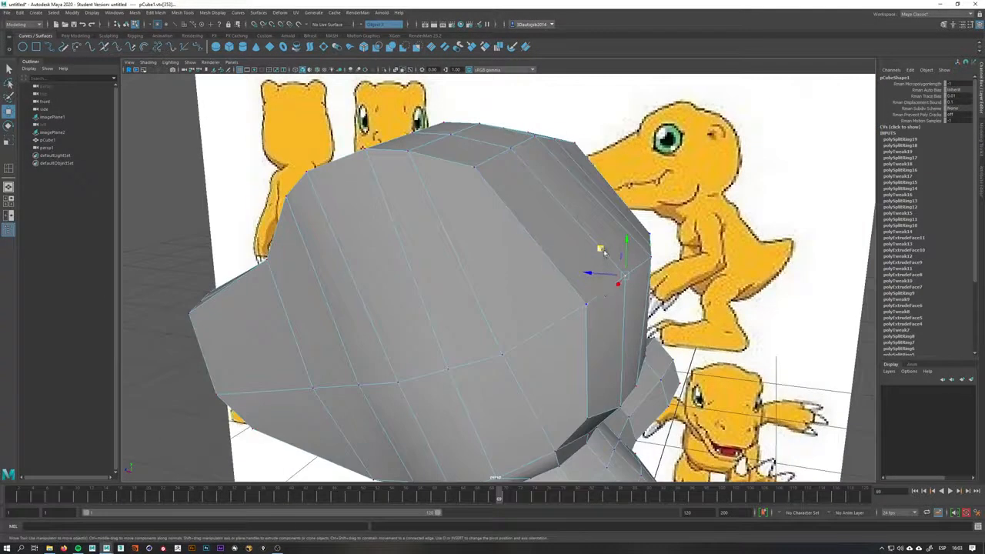
Pull a vertex on the side of the head outward to round the head's silhouette
{"action": "left_click_drag", "start_coordinate": [602, 251], "coordinate": [613, 210]}
{"action": "key", "text": "space"}
{"action": "middle_click_drag", "start_coordinate": [613, 210], "coordinate": [531, 446], "text": "alt"}
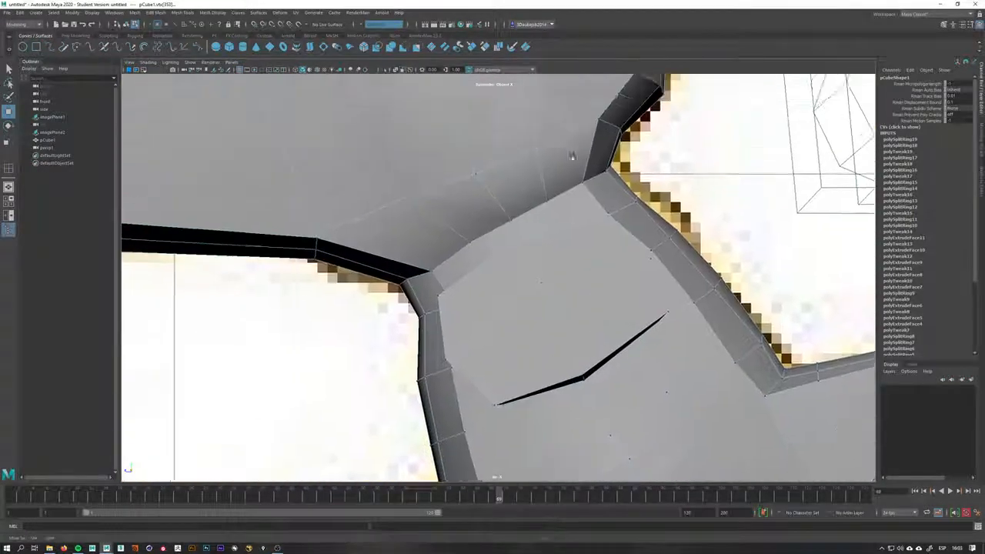
{"action": "middle_click_drag", "start_coordinate": [572, 158], "coordinate": [699, 388], "text": "alt"}
{"action": "right_click_drag", "start_coordinate": [699, 387], "coordinate": [655, 214], "text": "alt"}
{"action": "key", "text": "space"}
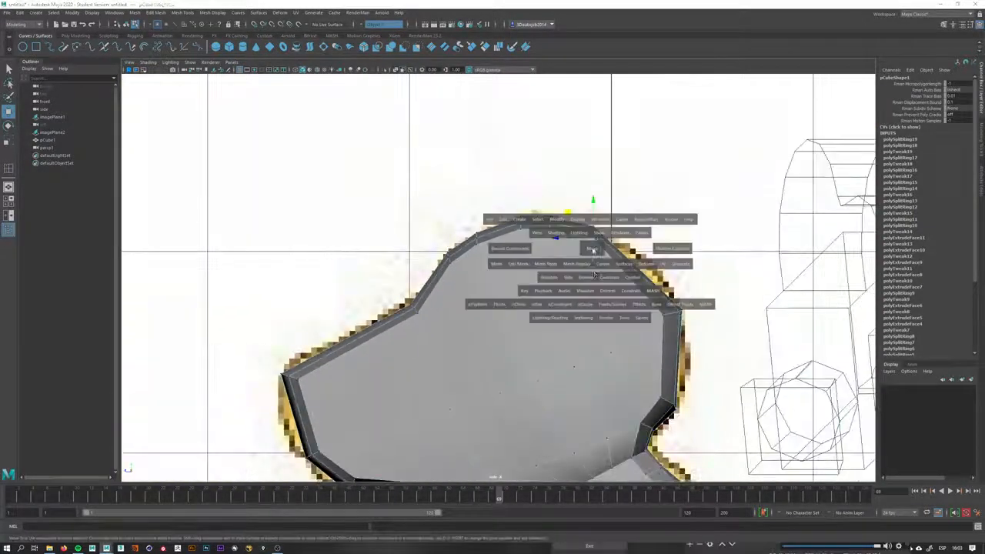
Switch to front view and turn on X-ray shading to see the reference through the mesh
{"action": "left_click_drag", "start_coordinate": [589, 235], "coordinate": [589, 277]}
{"action": "middle_click_drag", "start_coordinate": [589, 277], "coordinate": [574, 338], "text": "alt"}
{"action": "right_click_drag", "start_coordinate": [573, 339], "coordinate": [569, 223], "text": "alt"}
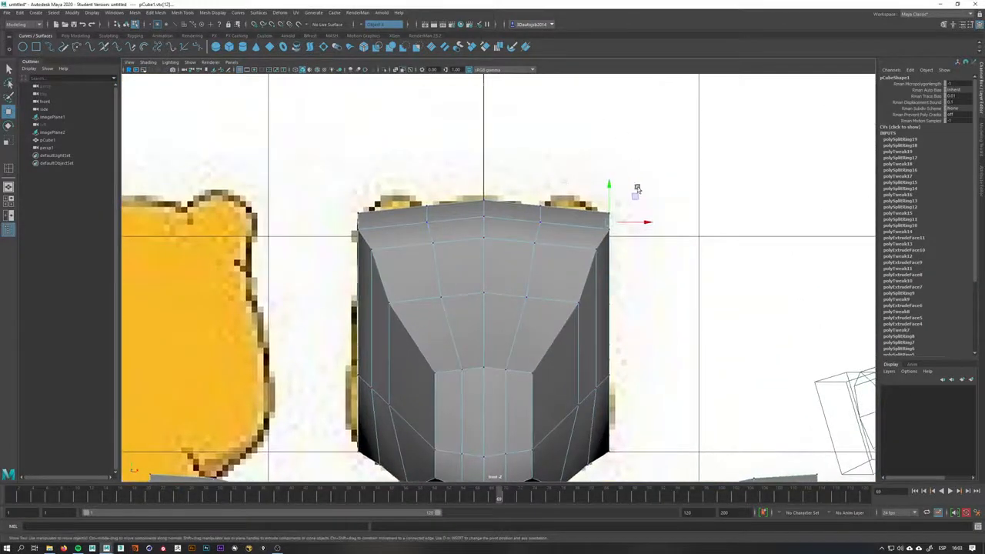
{"action": "left_click", "coordinate": [421, 69]}
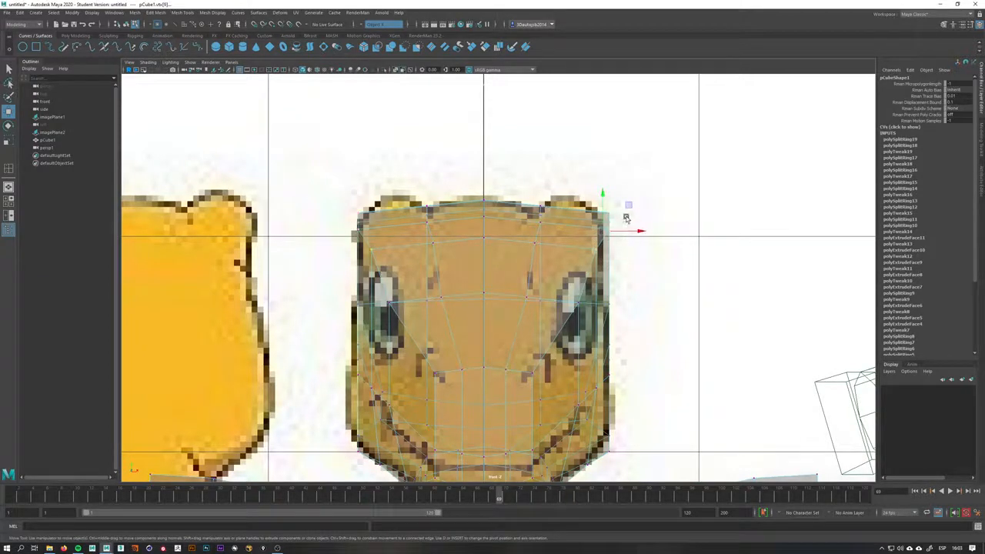
In front view, move the head's outline vertices to match the reference head shape
{"action": "left_click", "coordinate": [623, 219]}
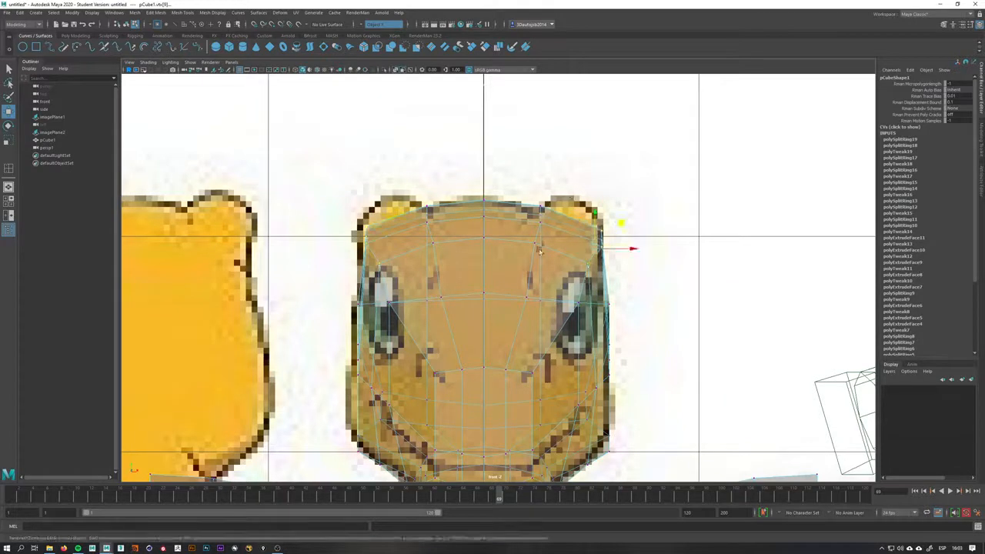
{"action": "left_click_drag", "start_coordinate": [537, 225], "coordinate": [543, 222]}
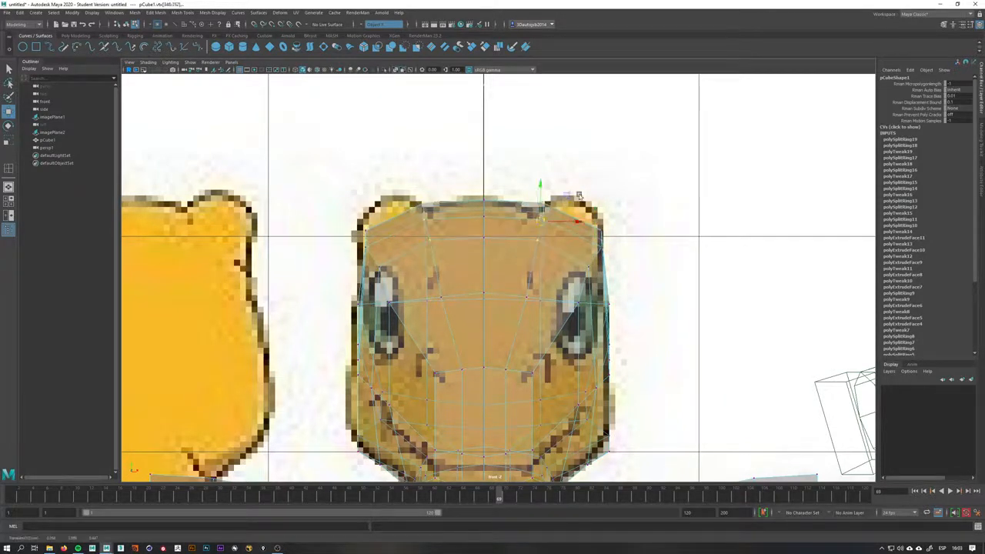
{"action": "middle_click_drag", "start_coordinate": [541, 287], "coordinate": [560, 252], "text": "alt"}
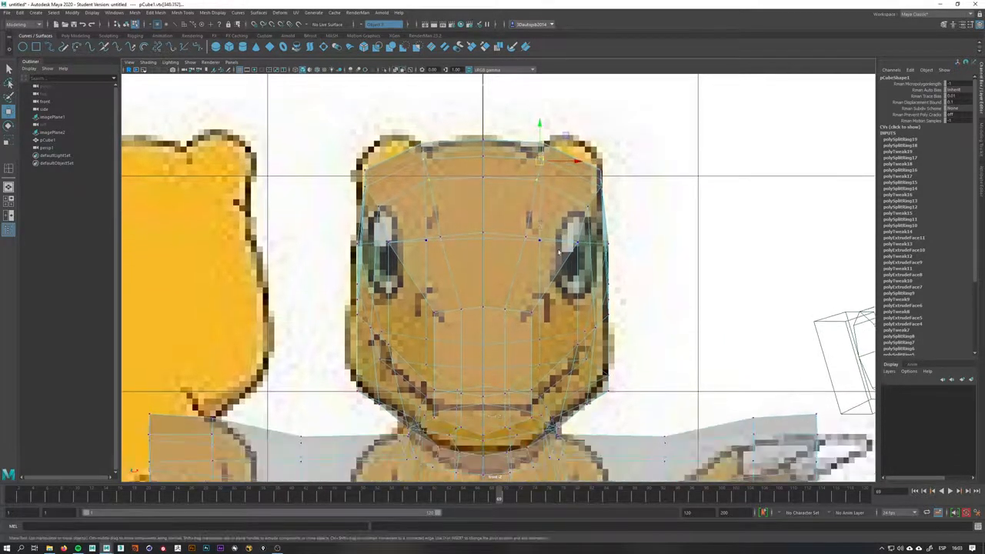
{"action": "left_click", "coordinate": [610, 247]}
{"action": "left_click", "coordinate": [609, 243]}
{"action": "left_click_drag", "start_coordinate": [629, 362], "coordinate": [602, 376]}
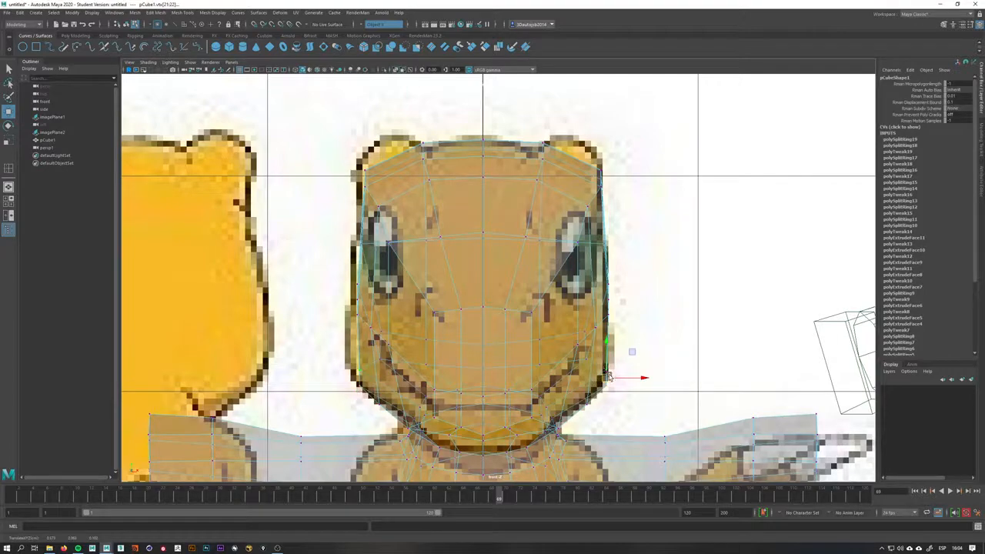
Return to perspective view and turn X-ray shading off
{"action": "key", "text": "space"}
{"action": "left_click_drag", "start_coordinate": [604, 374], "coordinate": [603, 344]}
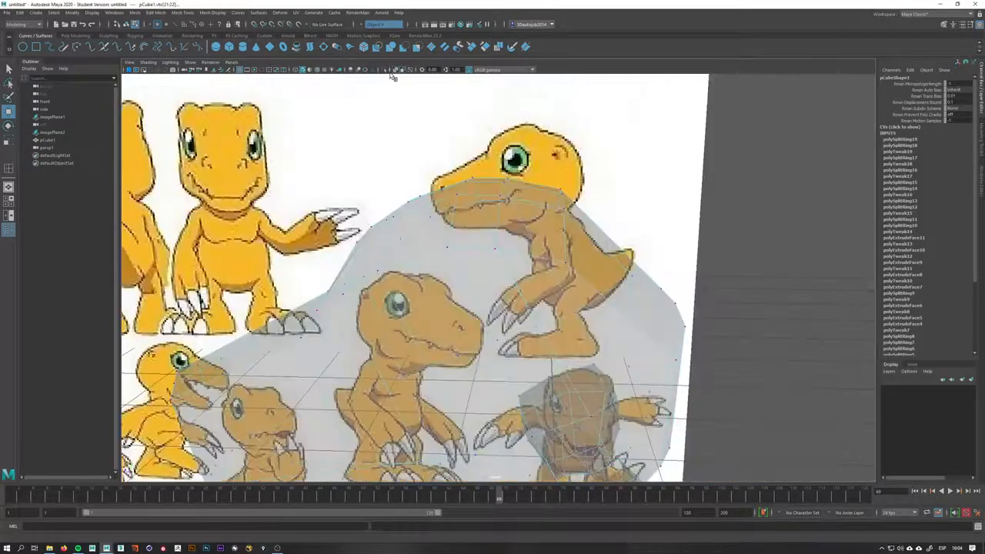
{"action": "left_click", "coordinate": [396, 70]}
{"action": "right_click_drag", "start_coordinate": [616, 250], "coordinate": [518, 331], "text": "alt"}
{"action": "left_click_drag", "start_coordinate": [517, 331], "coordinate": [543, 300], "text": "alt"}
{"action": "middle_click_drag", "start_coordinate": [544, 300], "coordinate": [546, 236], "text": "alt"}
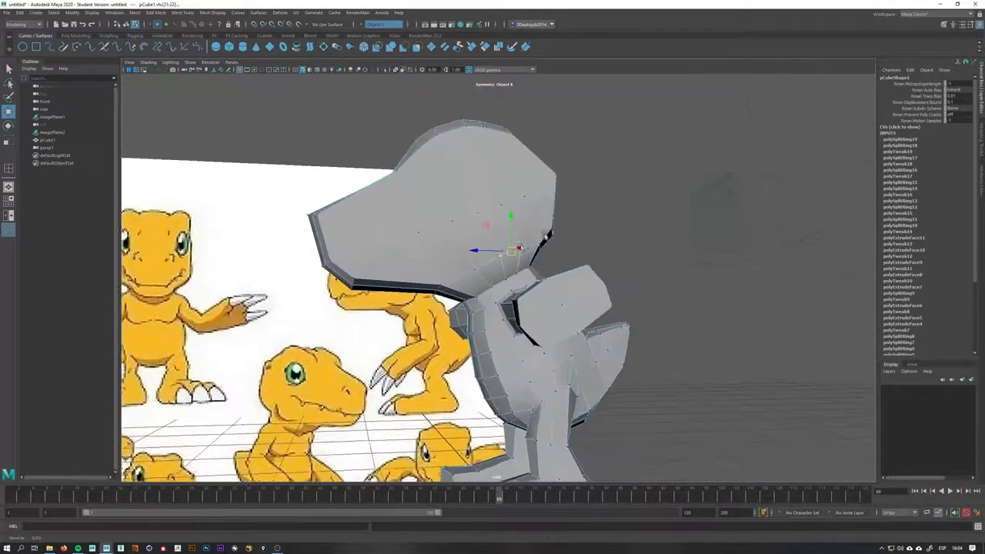
{"action": "right_click_drag", "start_coordinate": [546, 237], "coordinate": [531, 241], "text": "alt"}
{"action": "left_click_drag", "start_coordinate": [531, 241], "coordinate": [681, 248], "text": "alt"}
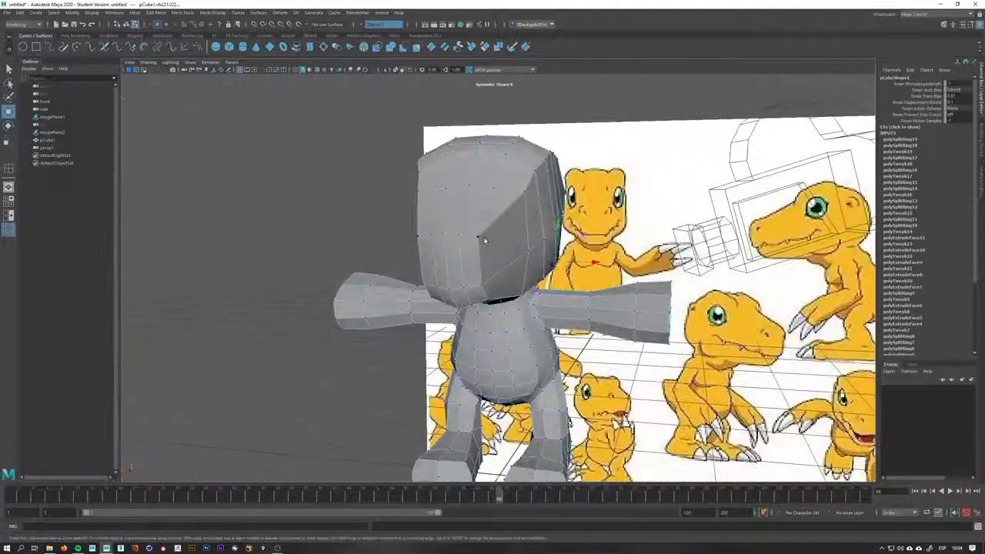
Move vertices on the side of the head to round its cheek area
{"action": "left_click", "coordinate": [482, 238]}
{"action": "right_click_drag", "start_coordinate": [484, 239], "coordinate": [515, 231], "text": "alt"}
{"action": "left_click_drag", "start_coordinate": [514, 231], "coordinate": [533, 193], "text": "alt"}
{"action": "middle_click_drag", "start_coordinate": [533, 192], "coordinate": [537, 284], "text": "alt"}
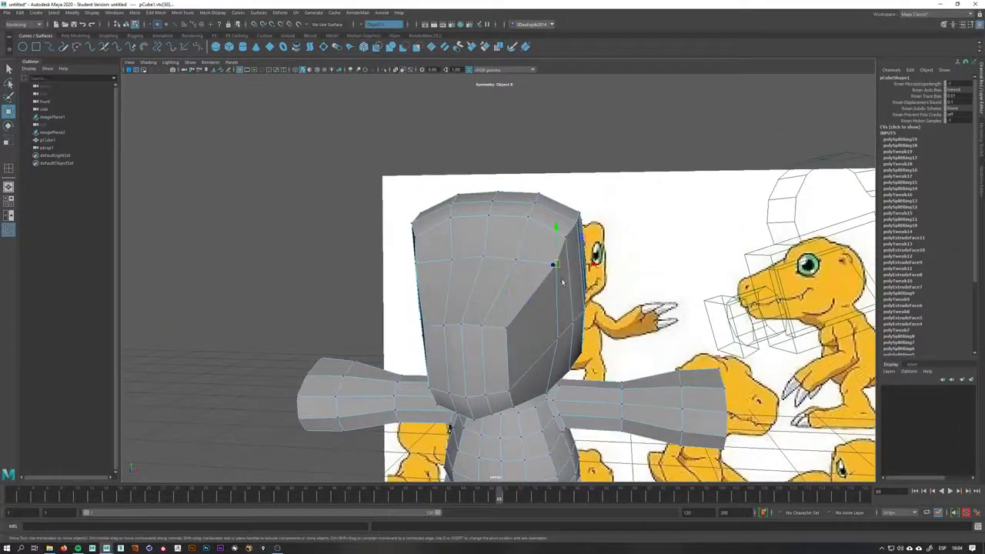
{"action": "left_click_drag", "start_coordinate": [563, 283], "coordinate": [532, 264], "text": "alt"}
{"action": "middle_click_drag", "start_coordinate": [533, 264], "coordinate": [510, 286], "text": "alt"}
{"action": "right_click_drag", "start_coordinate": [509, 286], "coordinate": [544, 270], "text": "alt"}
{"action": "left_click_drag", "start_coordinate": [567, 251], "coordinate": [553, 275]}
Select and move the vertices along the lower side of the head to smooth its underside
{"action": "left_click", "coordinate": [465, 339]}
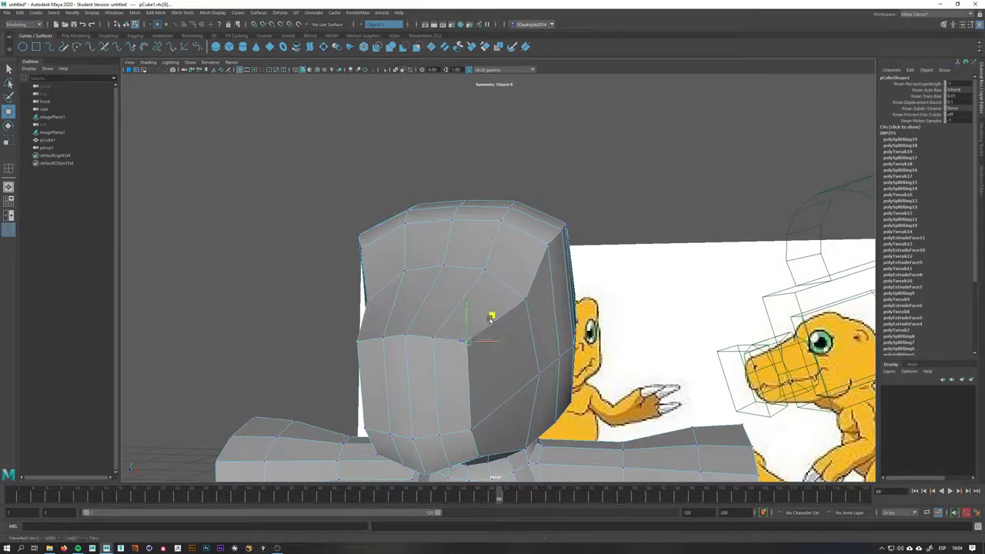
{"action": "left_click_drag", "start_coordinate": [492, 315], "coordinate": [465, 317]}
{"action": "left_click", "coordinate": [436, 331]}
{"action": "left_click", "coordinate": [434, 336]}
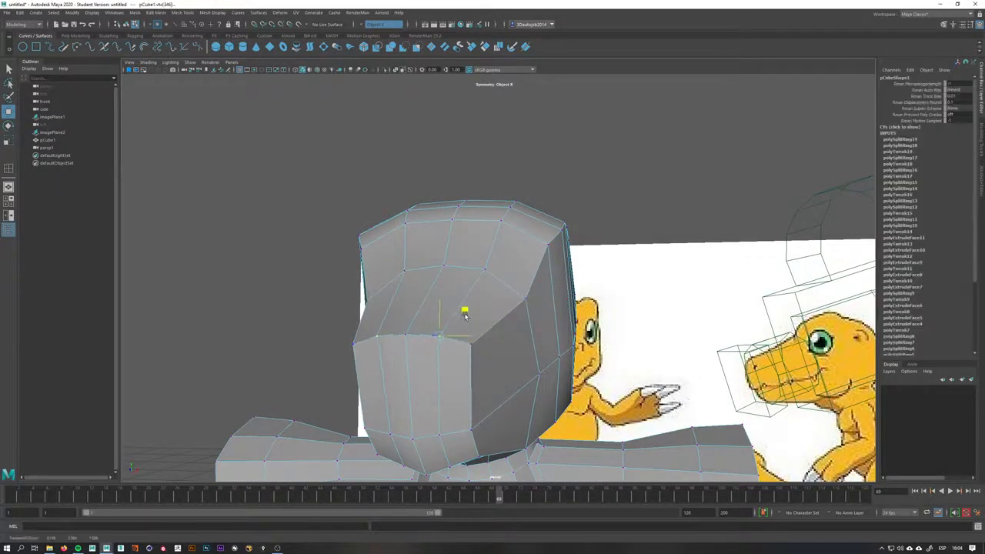
{"action": "left_click", "coordinate": [438, 438]}
{"action": "left_click_drag", "start_coordinate": [438, 438], "coordinate": [490, 380], "text": "alt"}
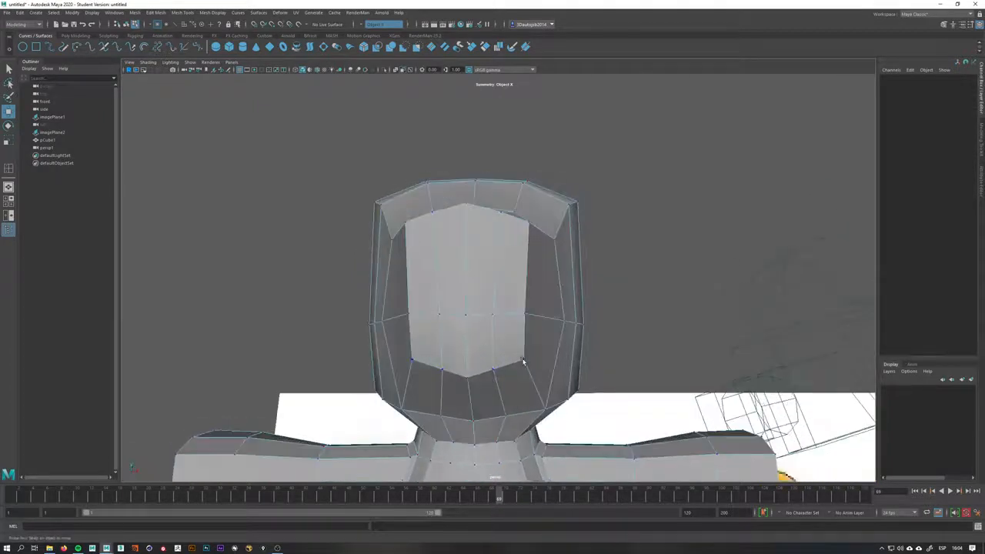
Move the vertices at the front of the face near the chin to soften the snout
{"action": "left_click", "coordinate": [523, 361]}
{"action": "left_click", "coordinate": [519, 347]}
{"action": "left_click", "coordinate": [495, 372]}
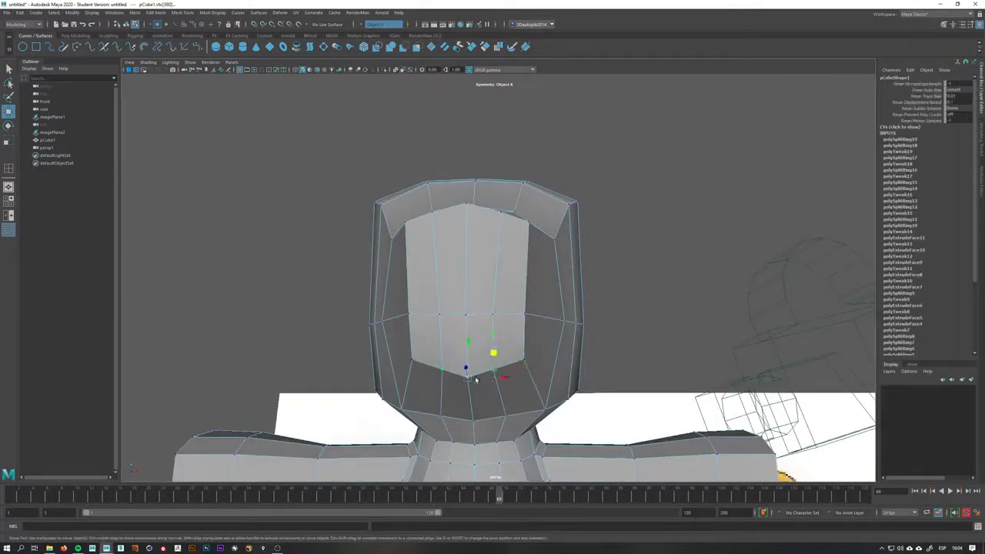
{"action": "left_click", "coordinate": [469, 342]}
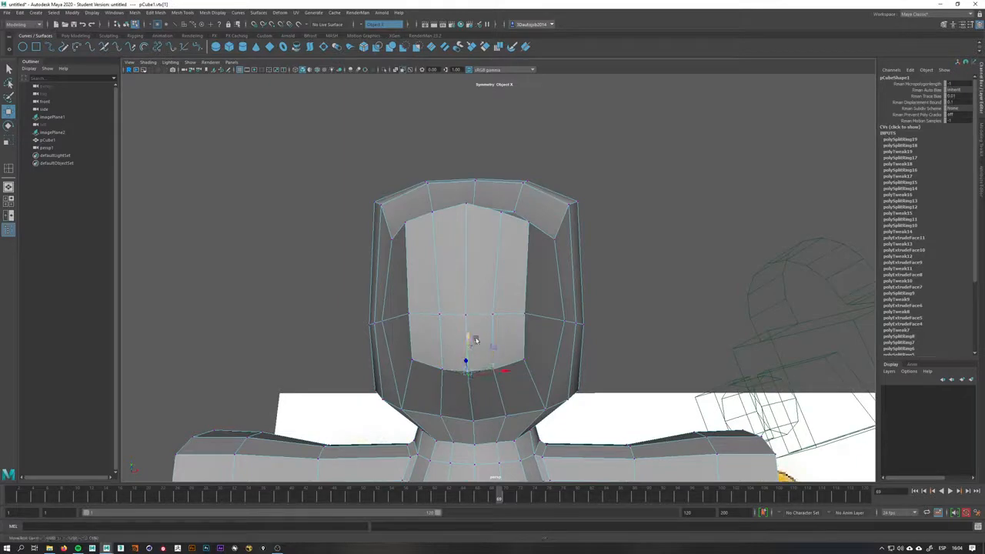
{"action": "left_click_drag", "start_coordinate": [476, 341], "coordinate": [581, 301], "text": "alt"}
{"action": "key", "text": "space"}
{"action": "key", "text": "space"}
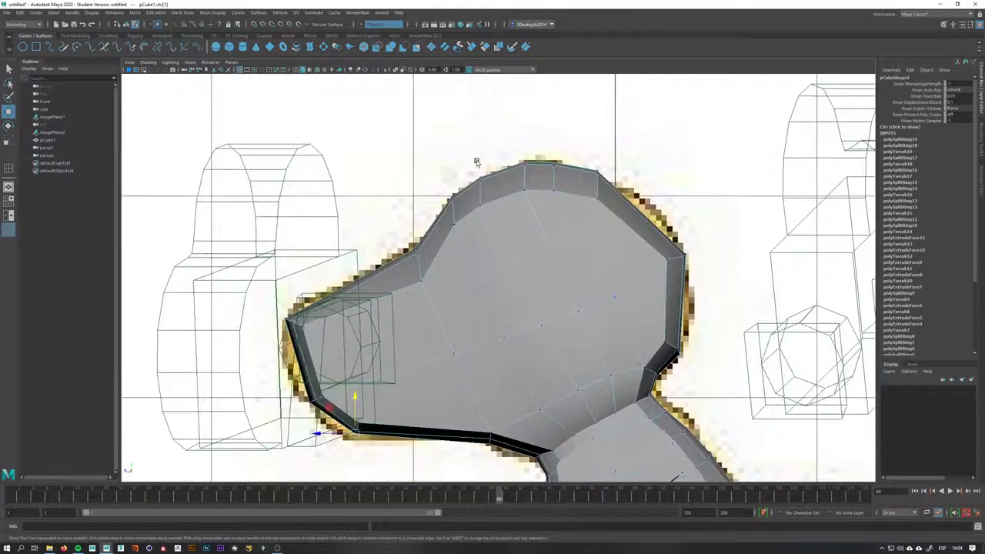
Switch to object mode and delete the two extra camera objects from the scene
{"action": "key", "text": "F8"}
{"action": "scroll", "coordinate": [538, 269], "scroll_direction": "down", "scroll_amount": 6}
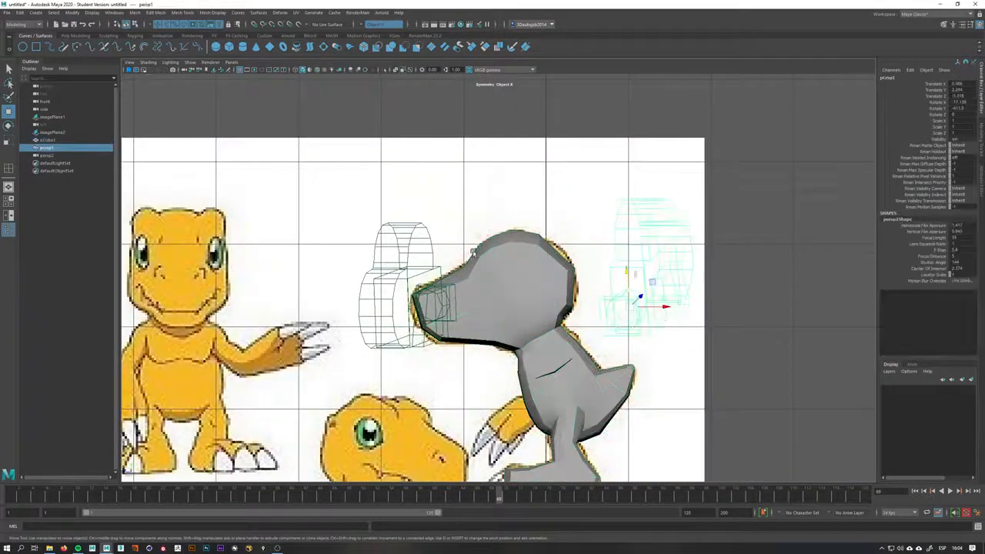
{"action": "left_click", "coordinate": [647, 242]}
{"action": "left_click", "coordinate": [404, 236]}
{"action": "left_click", "coordinate": [639, 253]}
{"action": "key", "text": "Delete"}
{"action": "left_click", "coordinate": [400, 277]}
{"action": "key", "text": "Delete"}
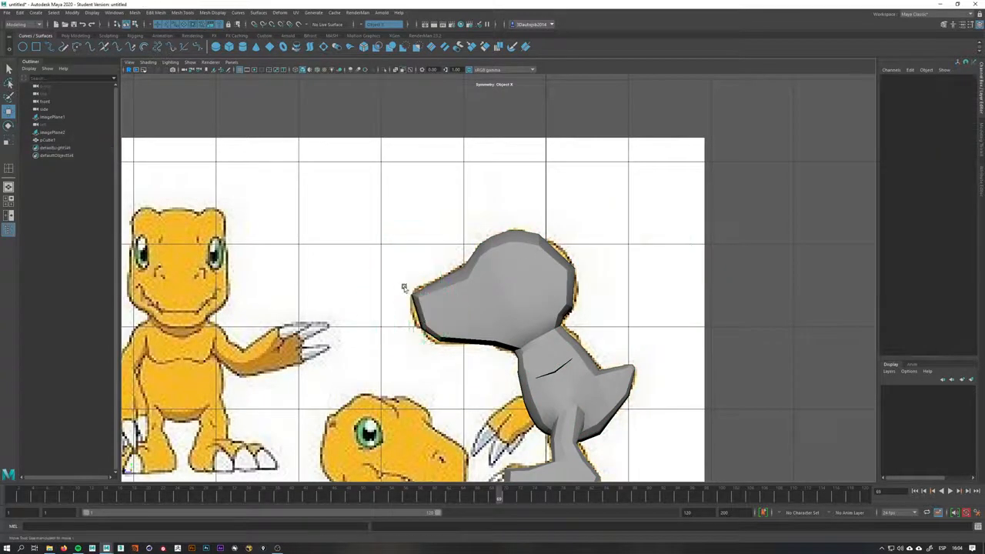
Switch between side and perspective views and orbit around the model to compare it with the references
{"action": "scroll", "coordinate": [512, 324], "scroll_direction": "up", "scroll_amount": 2}
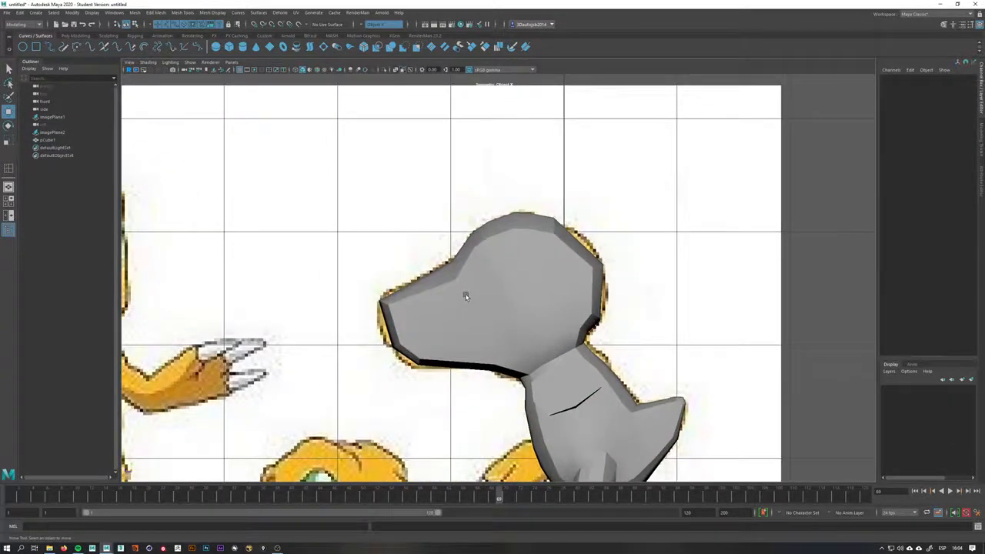
{"action": "key", "text": "space"}
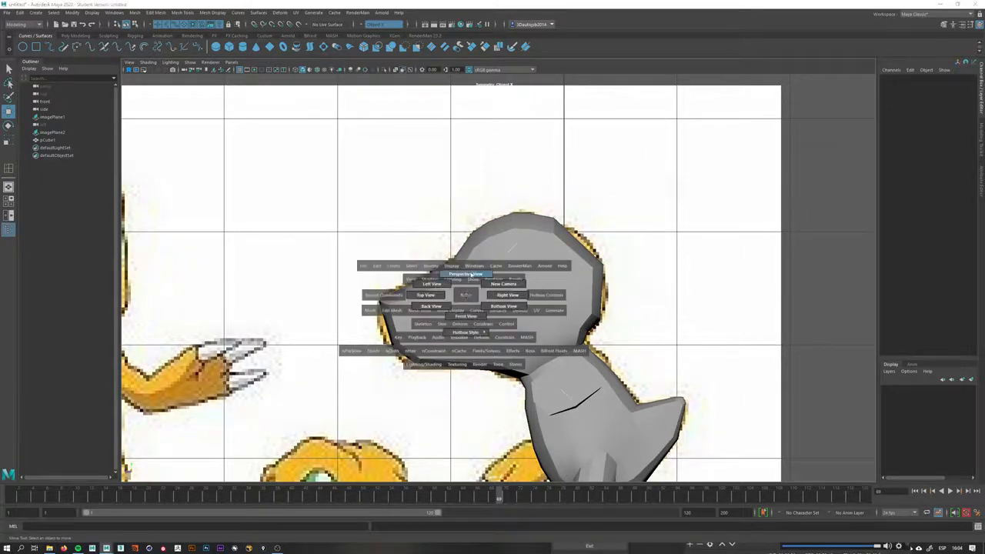
{"action": "left_click_drag", "start_coordinate": [449, 292], "coordinate": [431, 295]}
{"action": "key", "text": "space"}
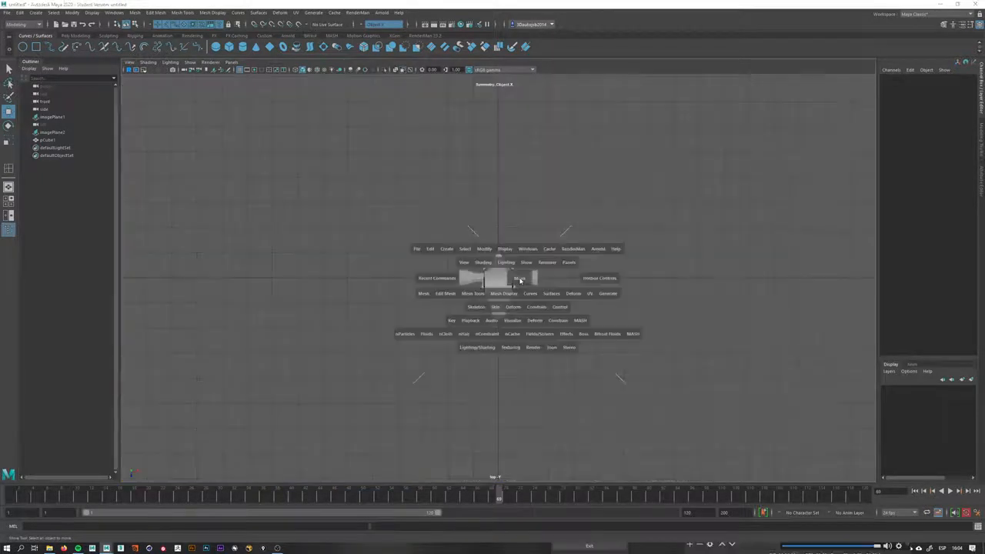
{"action": "left_click", "coordinate": [519, 279]}
{"action": "left_click_drag", "start_coordinate": [565, 268], "coordinate": [555, 261]}
{"action": "key", "text": "space"}
{"action": "right_click_drag", "start_coordinate": [574, 279], "coordinate": [166, 287], "text": "alt"}
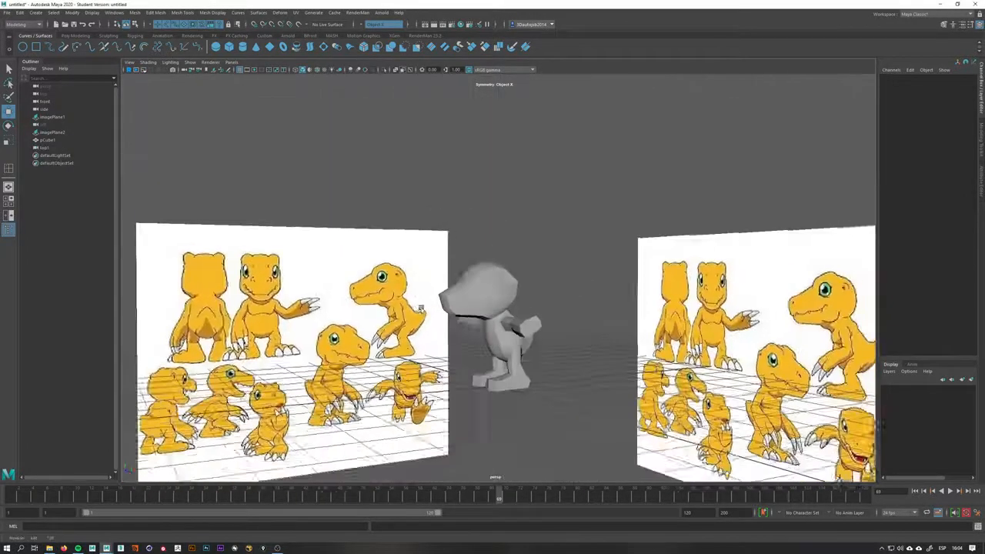
{"action": "left_click_drag", "start_coordinate": [370, 281], "coordinate": [490, 341], "text": "alt"}
{"action": "right_click_drag", "start_coordinate": [490, 341], "coordinate": [313, 301], "text": "alt"}
{"action": "left_click_drag", "start_coordinate": [551, 330], "coordinate": [506, 327], "text": "alt"}
Zoom out and orbit to view the whole model between both reference planes
{"action": "key", "text": "space"}
{"action": "key", "text": "space"}
{"action": "key", "text": "space"}
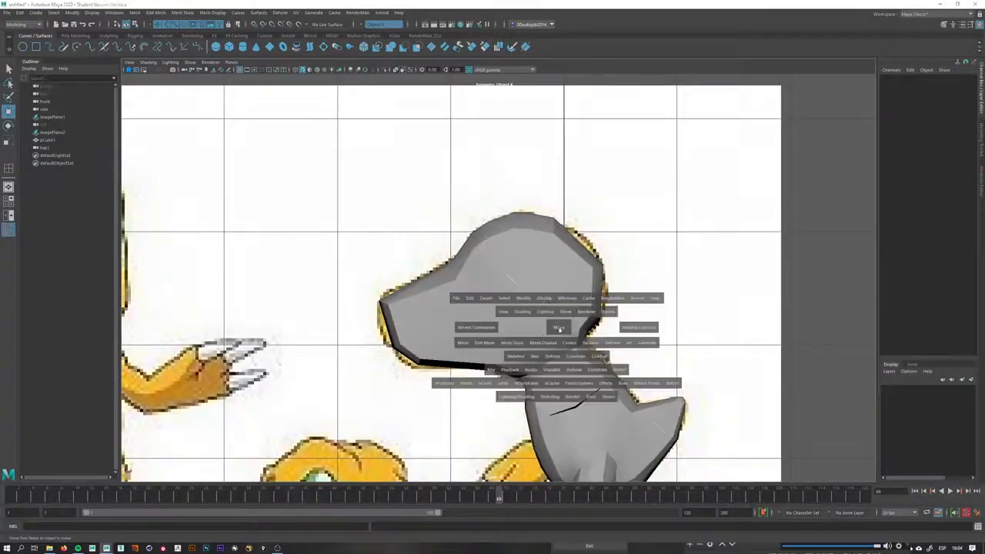
{"action": "left_click_drag", "start_coordinate": [566, 327], "coordinate": [564, 297]}
{"action": "key", "text": "space"}
{"action": "left_click_drag", "start_coordinate": [511, 471], "coordinate": [534, 285], "text": "alt"}
{"action": "key", "text": "space"}
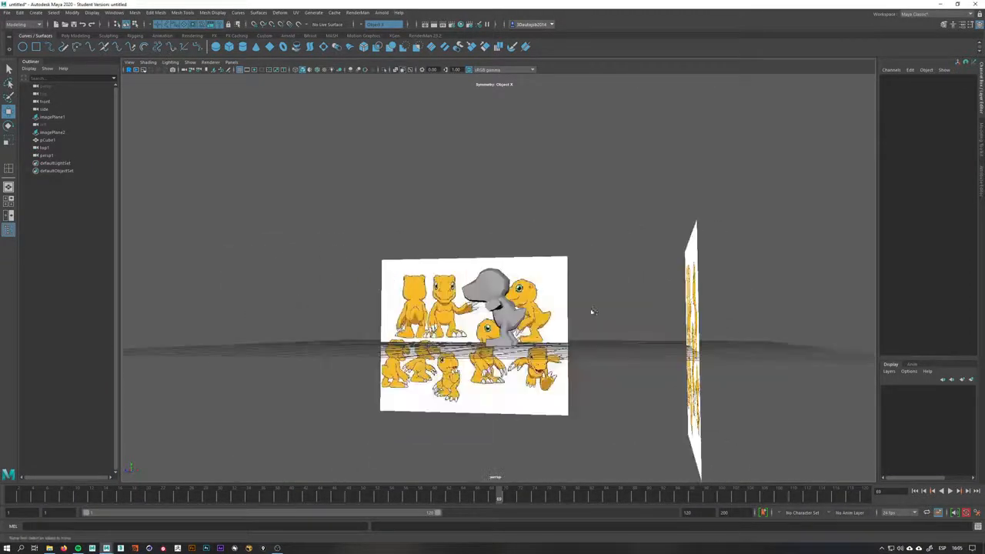
{"action": "left_click_drag", "start_coordinate": [591, 309], "coordinate": [635, 318], "text": "alt"}
{"action": "right_click_drag", "start_coordinate": [635, 318], "coordinate": [510, 325], "text": "alt"}
{"action": "mouse_move", "coordinate": [510, 325]}
{"action": "left_mouse_down", "text": "alt"}
{"action": "mouse_move", "coordinate": [519, 361]}
{"action": "mouse_move", "coordinate": [484, 339]}
{"action": "mouse_move", "coordinate": [524, 334]}
{"action": "left_mouse_up", "text": "alt"}
{"action": "right_click_drag", "start_coordinate": [524, 334], "coordinate": [357, 304], "text": "alt"}
{"action": "left_click_drag", "start_coordinate": [356, 303], "coordinate": [383, 300], "text": "alt"}
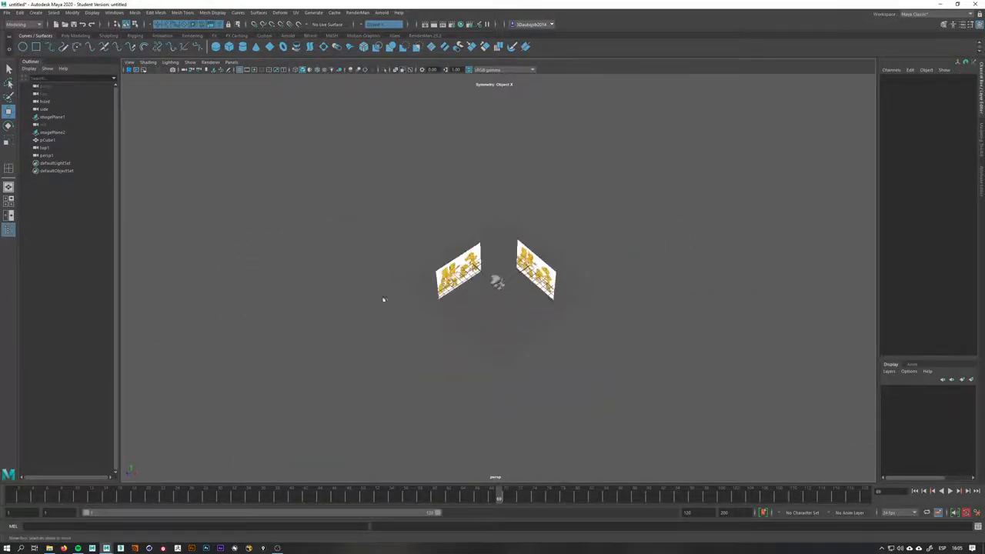
Select the leftover persp1 and top1 camera objects and delete them from the scene
{"action": "right_click_drag", "start_coordinate": [383, 300], "coordinate": [515, 288], "text": "alt"}
{"action": "left_click", "coordinate": [50, 155]}
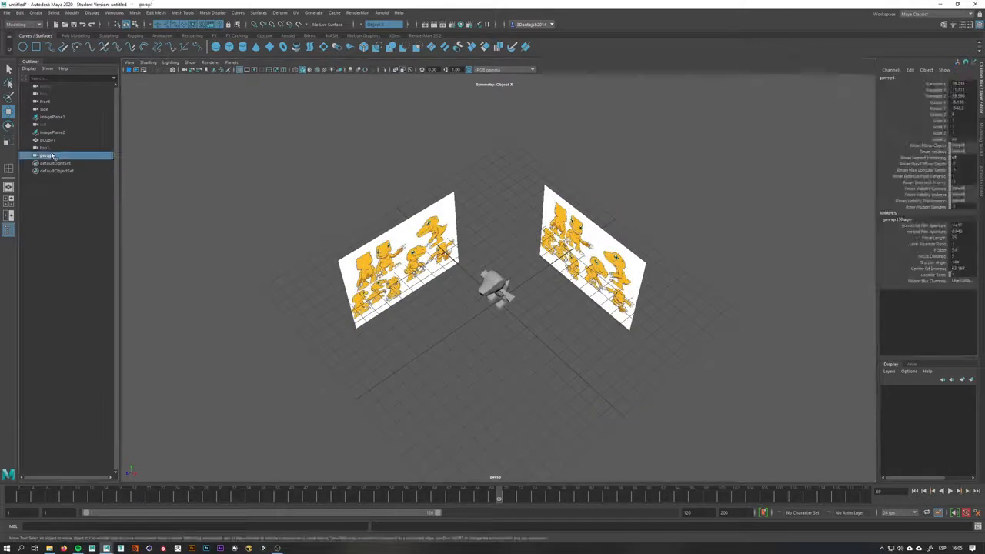
{"action": "right_click_drag", "start_coordinate": [518, 311], "coordinate": [223, 256], "text": "alt"}
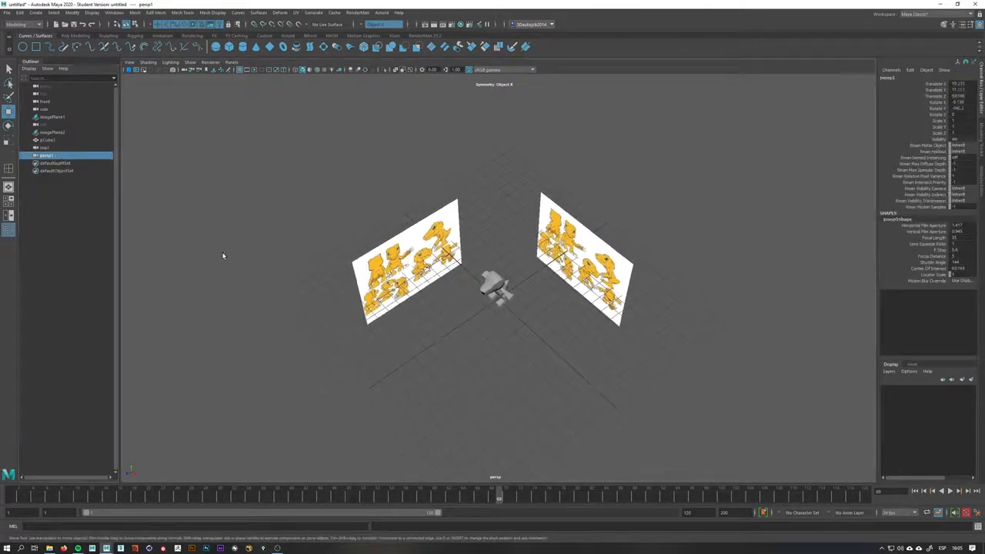
{"action": "right_click_drag", "start_coordinate": [652, 325], "coordinate": [525, 328], "text": "alt"}
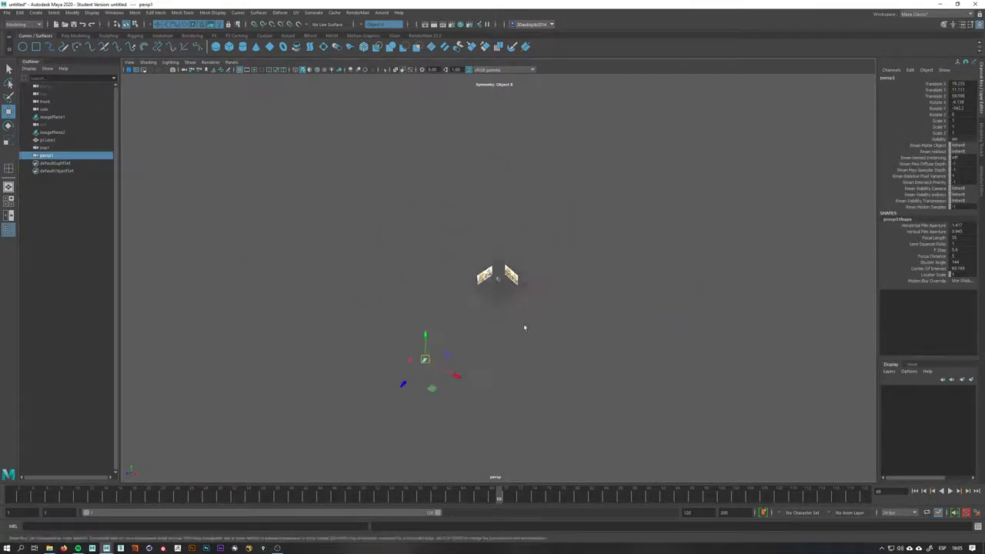
{"action": "left_click_drag", "start_coordinate": [406, 389], "coordinate": [459, 339]}
{"action": "key", "text": "a"}
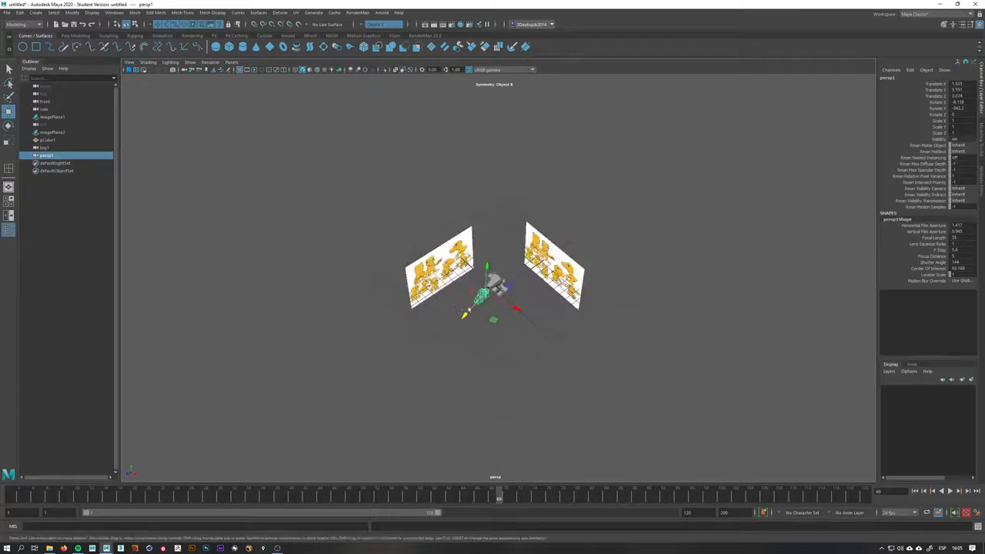
{"action": "left_click", "coordinate": [56, 148]}
{"action": "key", "text": "f"}
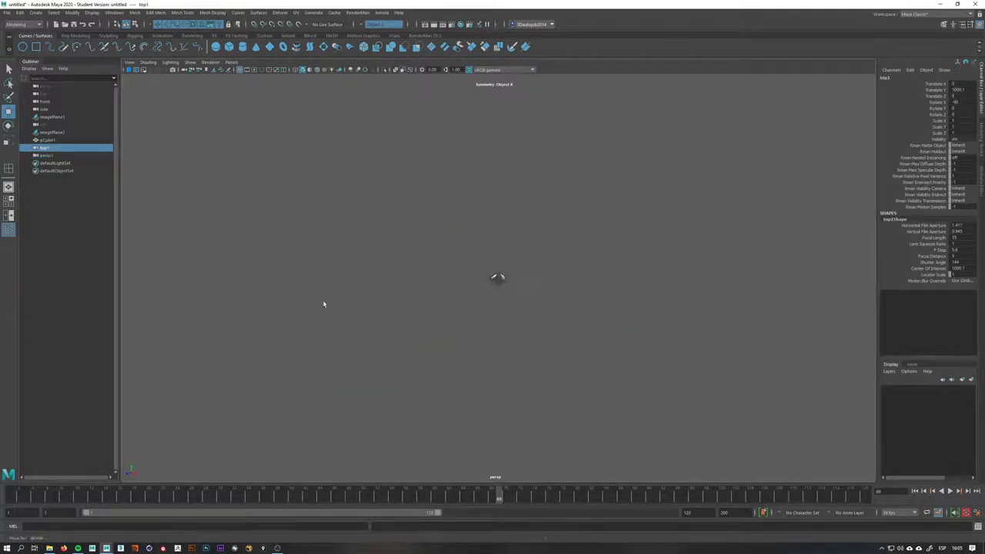
{"action": "middle_click_drag", "start_coordinate": [592, 246], "coordinate": [585, 447], "text": "alt"}
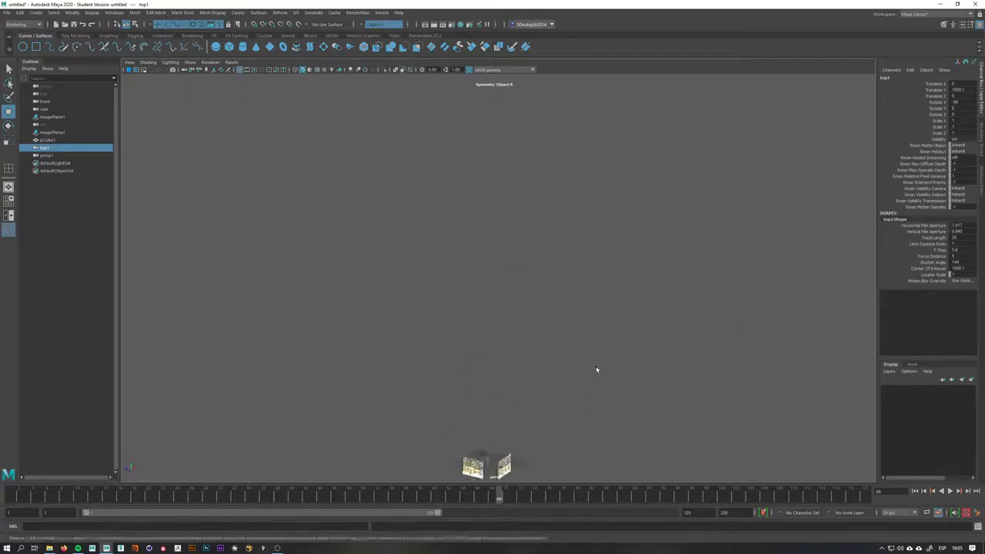
{"action": "key", "text": "f"}
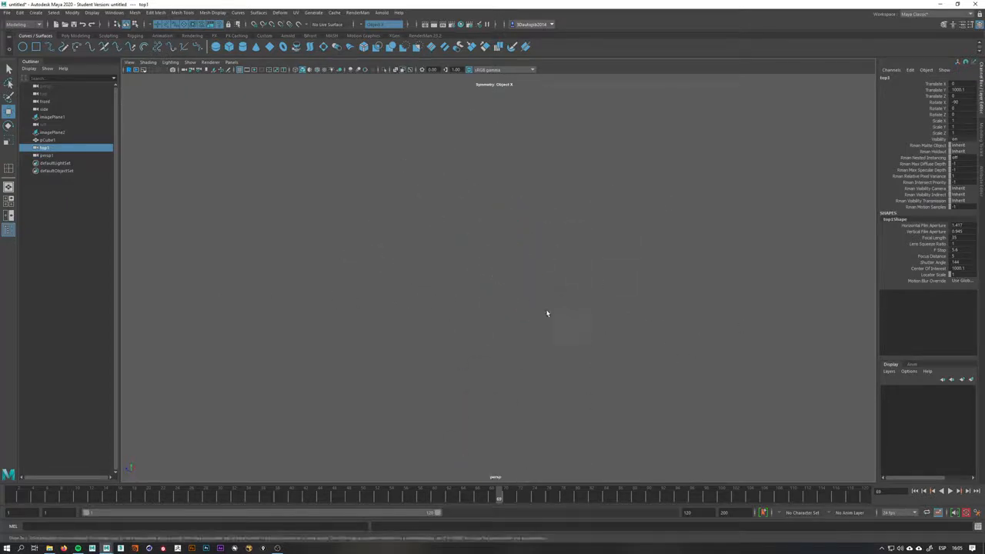
{"action": "right_click_drag", "start_coordinate": [548, 313], "coordinate": [554, 340], "text": "alt"}
{"action": "right_click_drag", "start_coordinate": [479, 319], "coordinate": [571, 341], "text": "alt"}
{"action": "left_click_drag", "start_coordinate": [498, 204], "coordinate": [529, 277]}
{"action": "left_click", "coordinate": [529, 277]}
{"action": "left_click", "coordinate": [47, 148]}
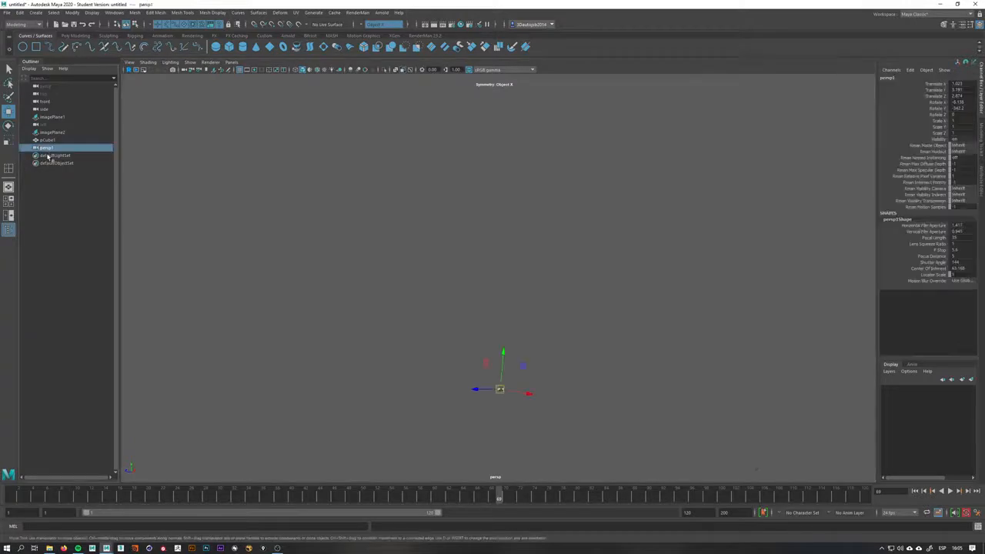
{"action": "key", "text": "Delete"}
Select the cube mesh, frame it, and rename it Agumon
{"action": "left_click", "coordinate": [48, 140]}
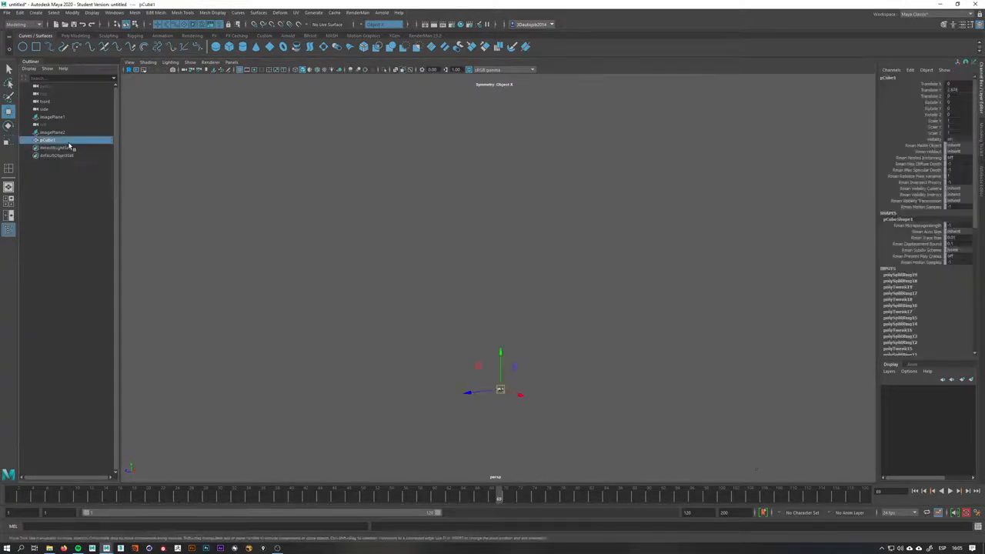
{"action": "key", "text": "f"}
{"action": "left_click_drag", "start_coordinate": [460, 253], "coordinate": [477, 255], "text": "alt"}
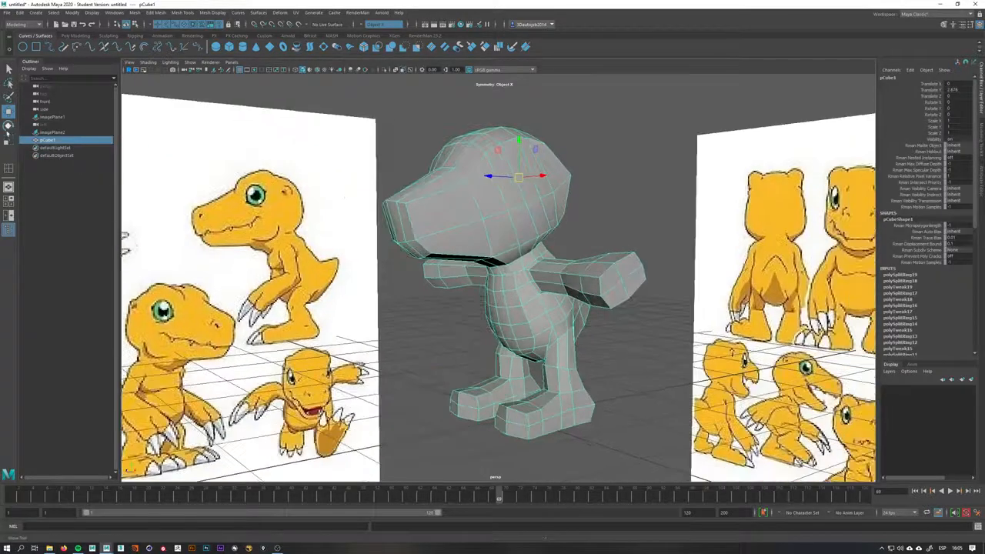
{"action": "double_click", "coordinate": [50, 140]}
{"action": "key", "text": "Caps_Lock"}
{"action": "type", "text": "A"}
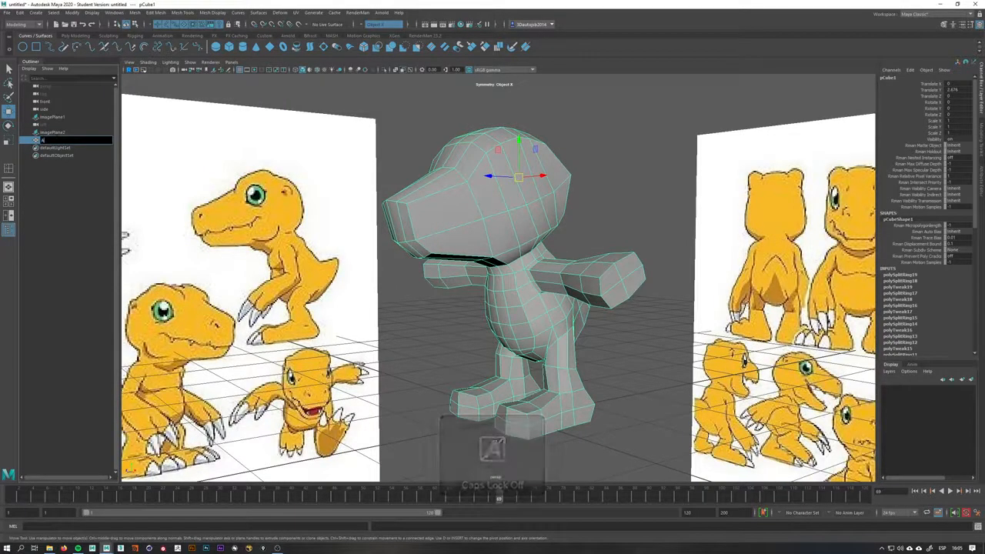
{"action": "type", "text": "gumon"}
{"action": "key", "text": "Return"}
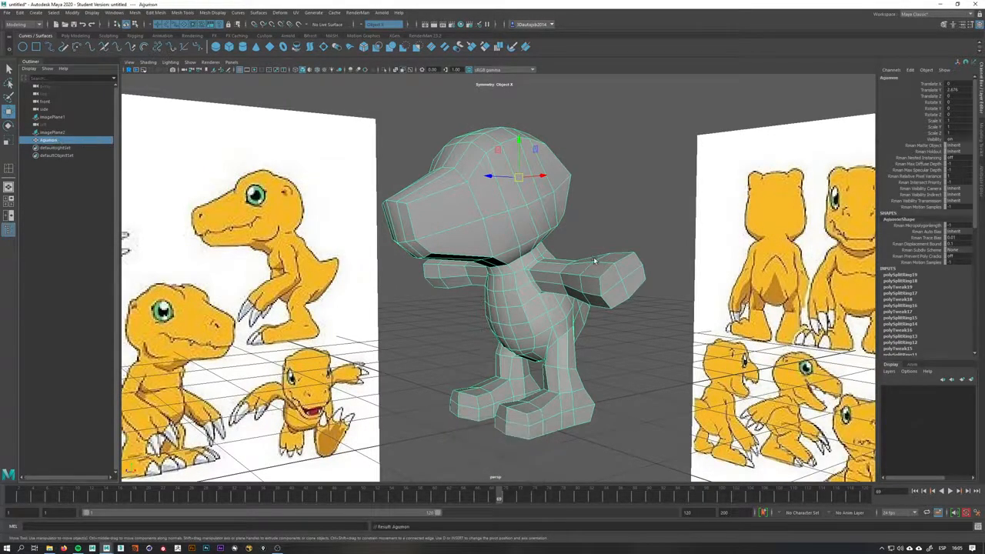
Insert an edge loop across the head in the side view
{"action": "left_click_drag", "start_coordinate": [594, 262], "coordinate": [400, 268], "text": "alt"}
{"action": "left_click_drag", "start_coordinate": [607, 260], "coordinate": [565, 257], "text": "alt"}
{"action": "key", "text": "space"}
{"action": "left_click_drag", "start_coordinate": [534, 306], "coordinate": [566, 308]}
{"action": "middle_click_drag", "start_coordinate": [544, 309], "coordinate": [521, 332], "text": "alt"}
{"action": "right_click_drag", "start_coordinate": [521, 331], "coordinate": [569, 312], "text": "alt"}
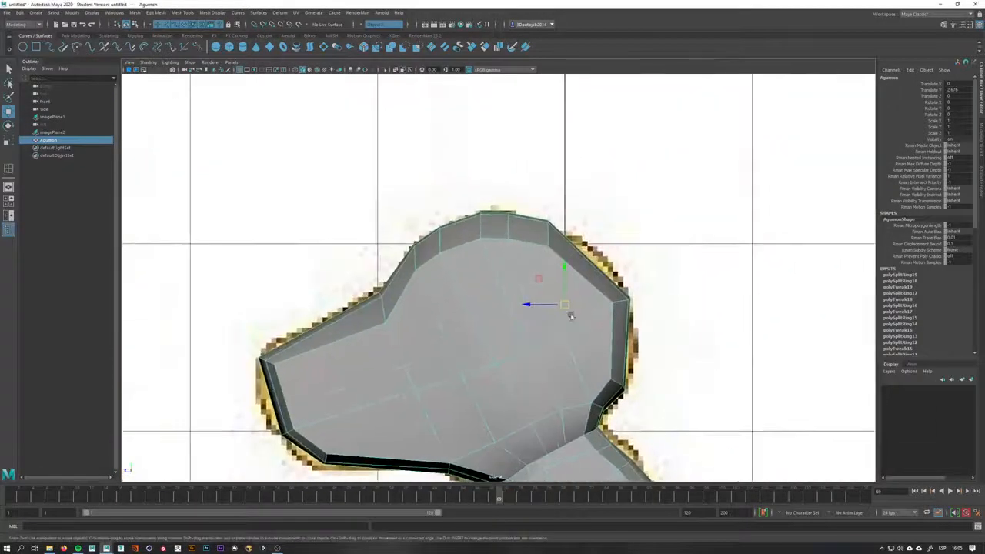
{"action": "middle_click_drag", "start_coordinate": [569, 312], "coordinate": [553, 262], "text": "alt"}
{"action": "right_click_drag", "start_coordinate": [493, 261], "coordinate": [451, 270], "text": "shift"}
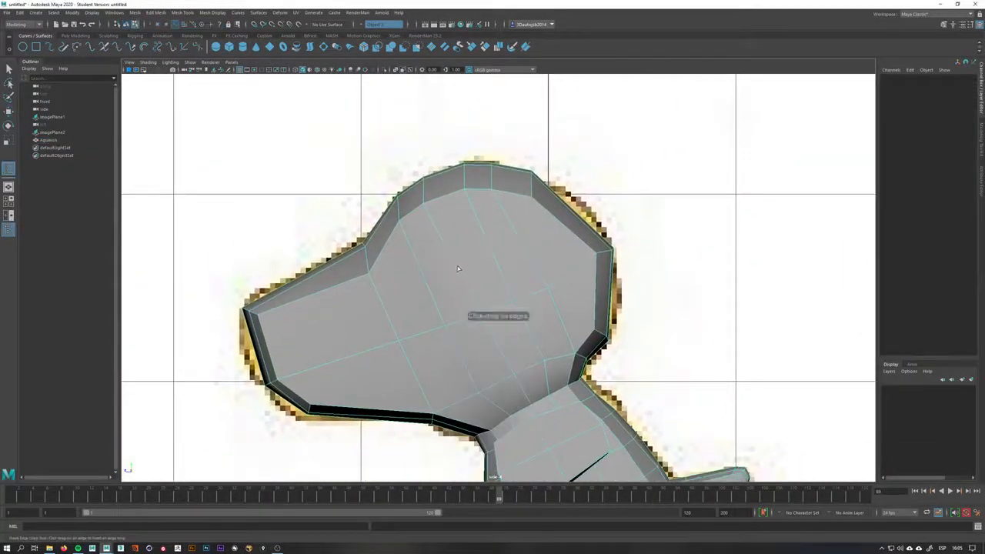
{"action": "left_click", "coordinate": [455, 267]}
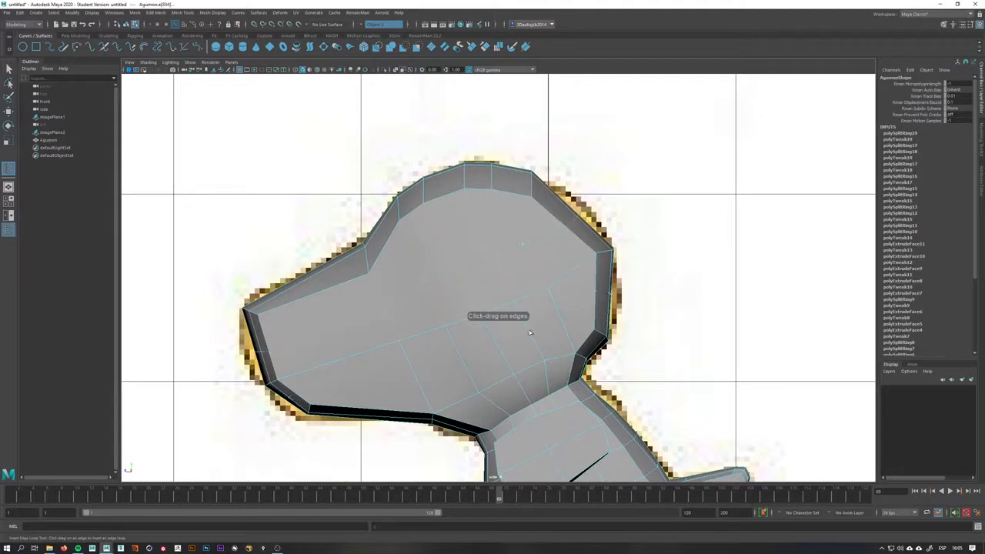
Move the new head vertices to follow the reference head outline
{"action": "key", "text": "q"}
{"action": "right_click_drag", "start_coordinate": [548, 214], "coordinate": [603, 203]}
{"action": "key", "text": "w"}
{"action": "left_click", "coordinate": [574, 204]}
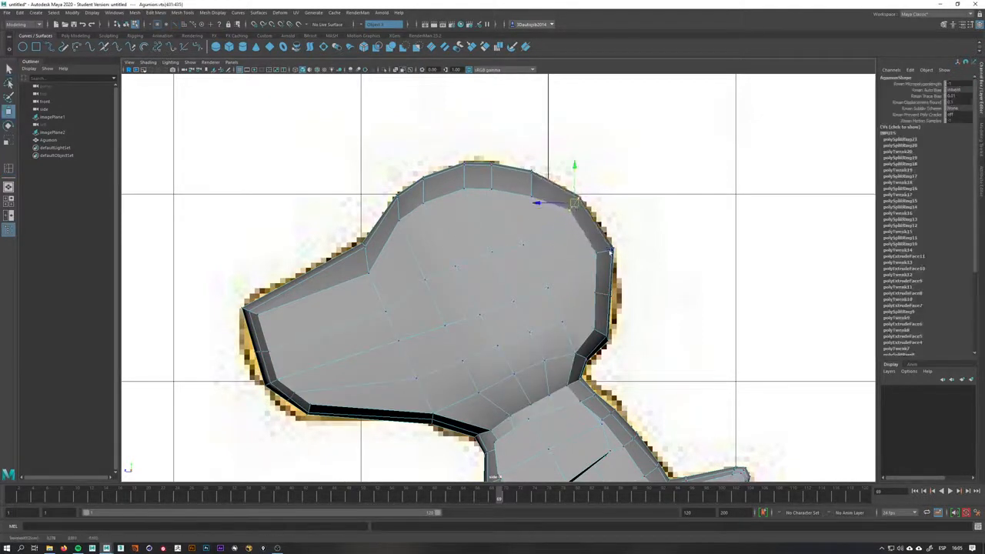
{"action": "left_click", "coordinate": [612, 296]}
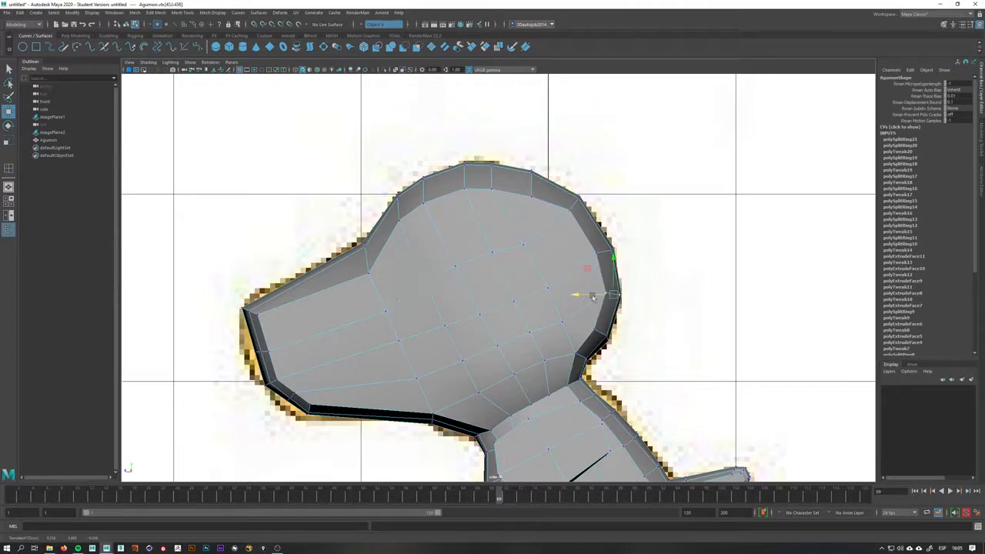
{"action": "middle_click_drag", "start_coordinate": [391, 301], "coordinate": [559, 256], "text": "alt"}
{"action": "left_click", "coordinate": [424, 306]}
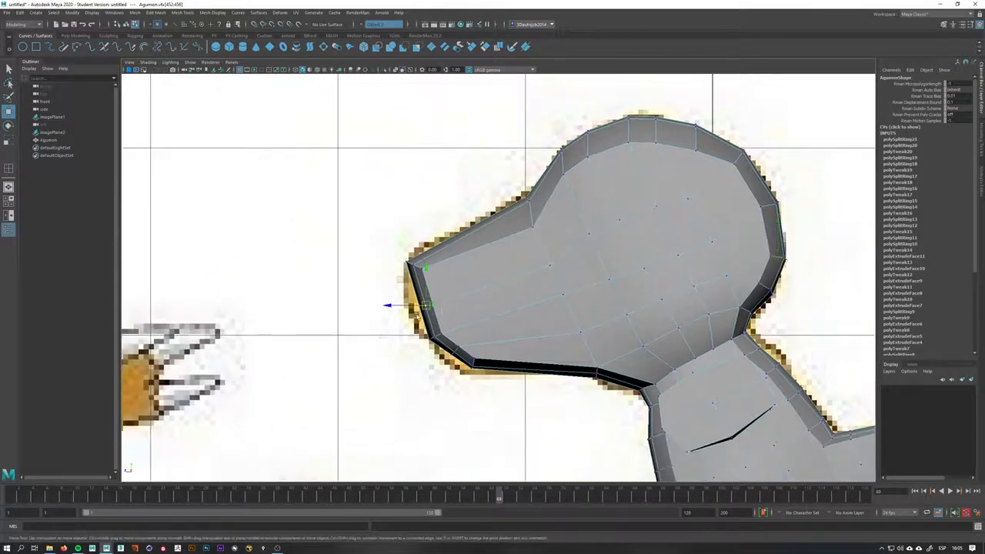
{"action": "left_click_drag", "start_coordinate": [410, 308], "coordinate": [387, 305]}
{"action": "left_click", "coordinate": [455, 352]}
{"action": "left_click_drag", "start_coordinate": [455, 352], "coordinate": [473, 369]}
Insert another edge loop along the snout
{"action": "scroll", "coordinate": [504, 277], "scroll_direction": "up", "scroll_amount": 2}
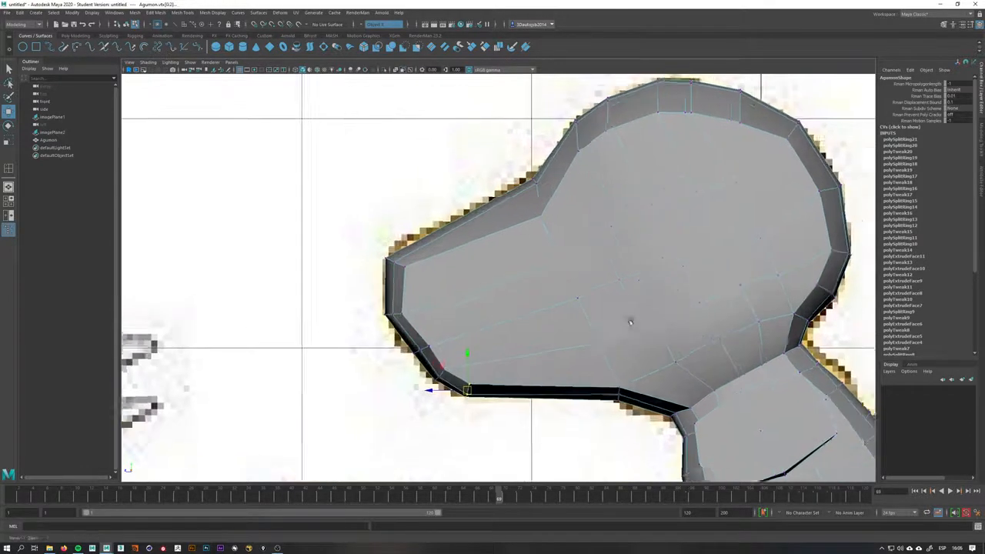
{"action": "right_click_drag", "start_coordinate": [506, 282], "coordinate": [539, 273]}
{"action": "right_click_drag", "start_coordinate": [470, 284], "coordinate": [458, 286], "text": "shift"}
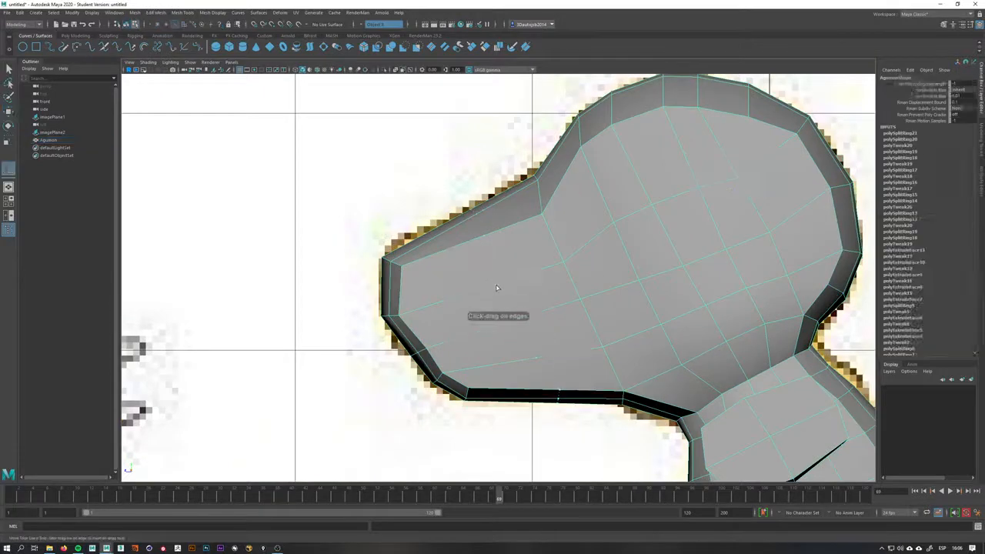
{"action": "left_click", "coordinate": [490, 233]}
Move the snout and top-of-head vertices to match the reference profile
{"action": "key", "text": "q"}
{"action": "right_click_drag", "start_coordinate": [504, 227], "coordinate": [468, 227]}
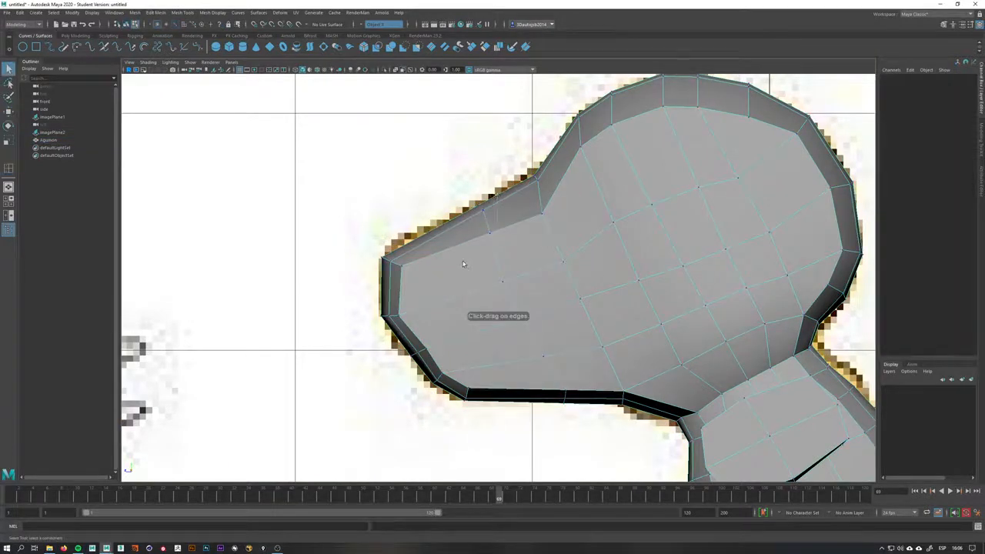
{"action": "left_click_drag", "start_coordinate": [463, 264], "coordinate": [463, 265]}
{"action": "key", "text": "w"}
{"action": "left_click_drag", "start_coordinate": [484, 221], "coordinate": [468, 236]}
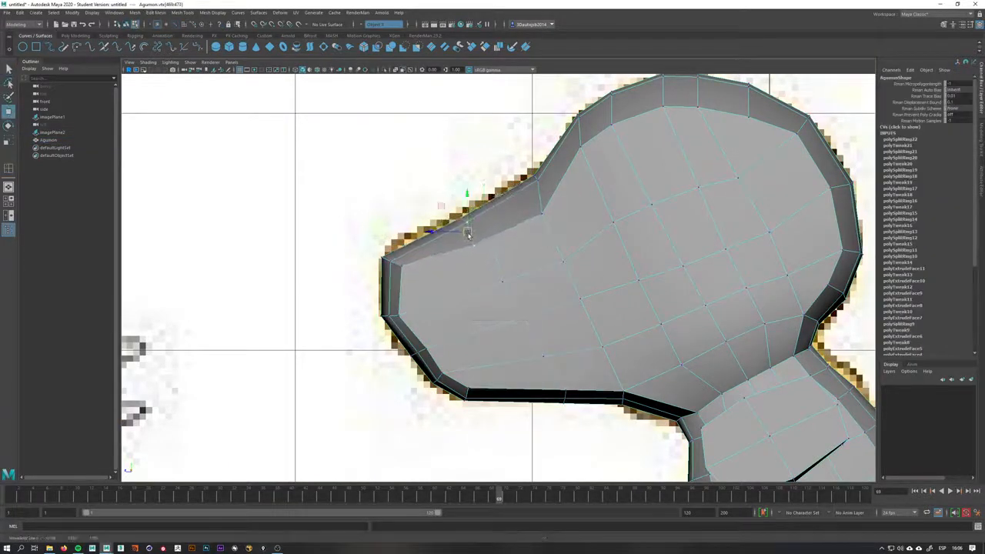
{"action": "left_click_drag", "start_coordinate": [576, 382], "coordinate": [541, 390]}
{"action": "left_click", "coordinate": [531, 352]}
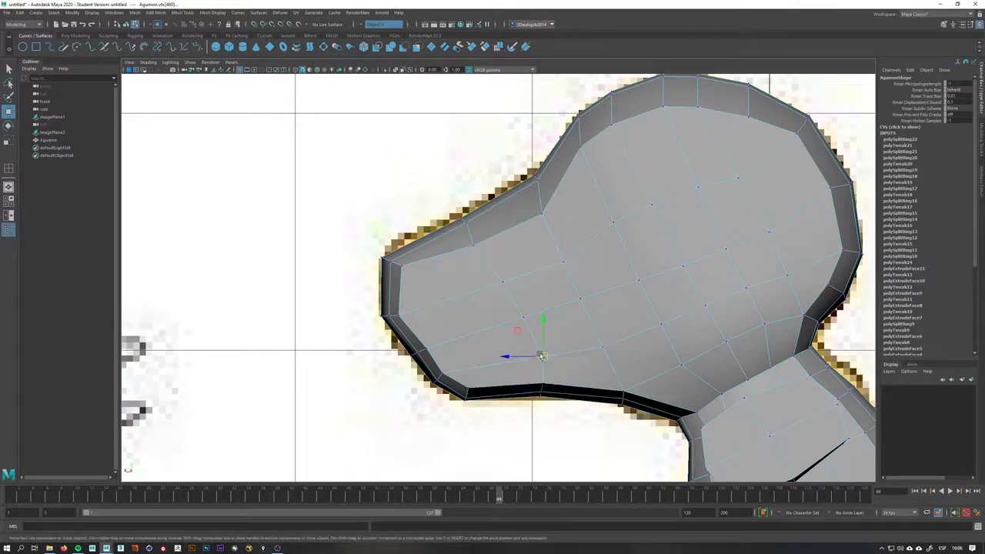
{"action": "left_click", "coordinate": [523, 320]}
{"action": "left_click_drag", "start_coordinate": [522, 320], "coordinate": [453, 173], "text": "alt"}
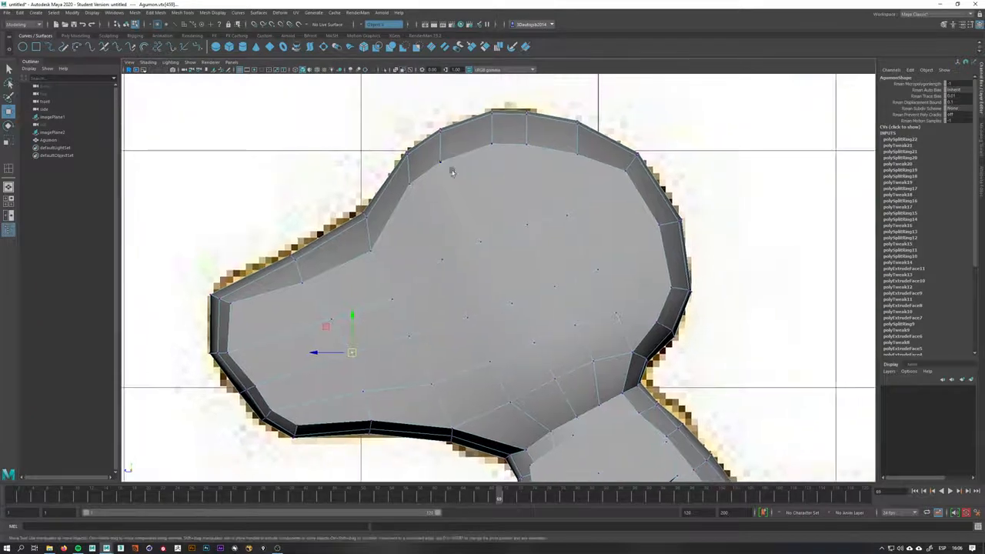
{"action": "left_click_drag", "start_coordinate": [524, 167], "coordinate": [530, 133]}
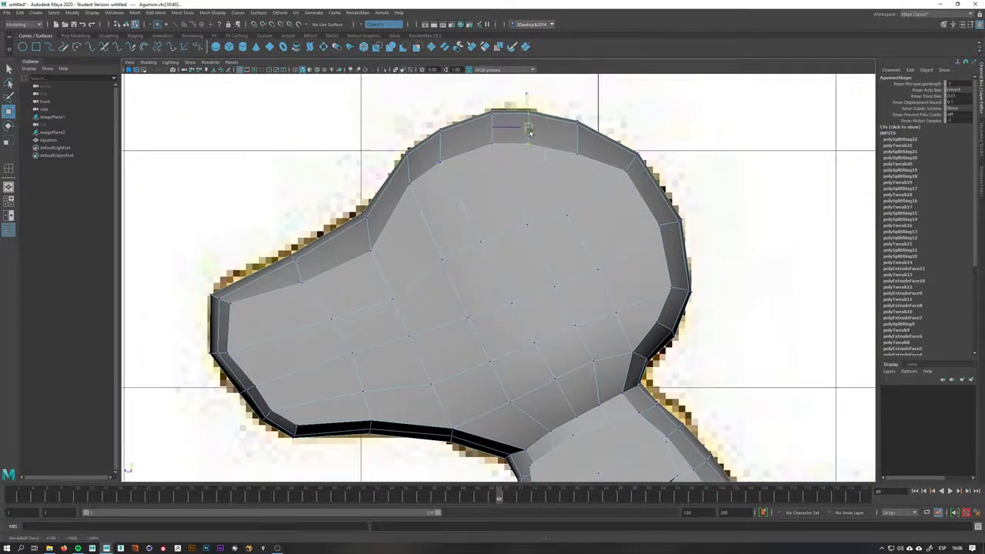
Enable X-ray and move the vertices around the eye and mouth to fit the reference drawing
{"action": "left_click", "coordinate": [402, 70]}
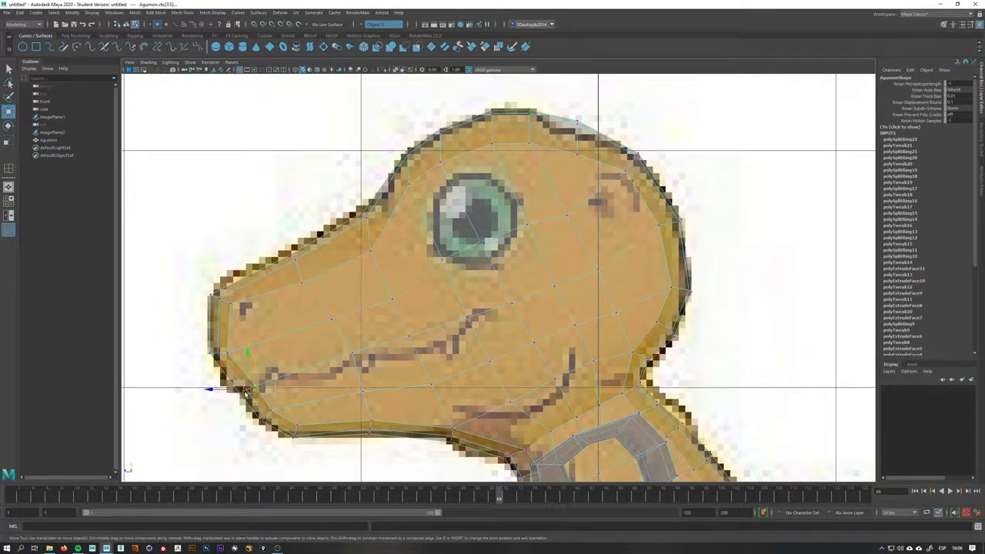
{"action": "left_click_drag", "start_coordinate": [245, 392], "coordinate": [245, 391]}
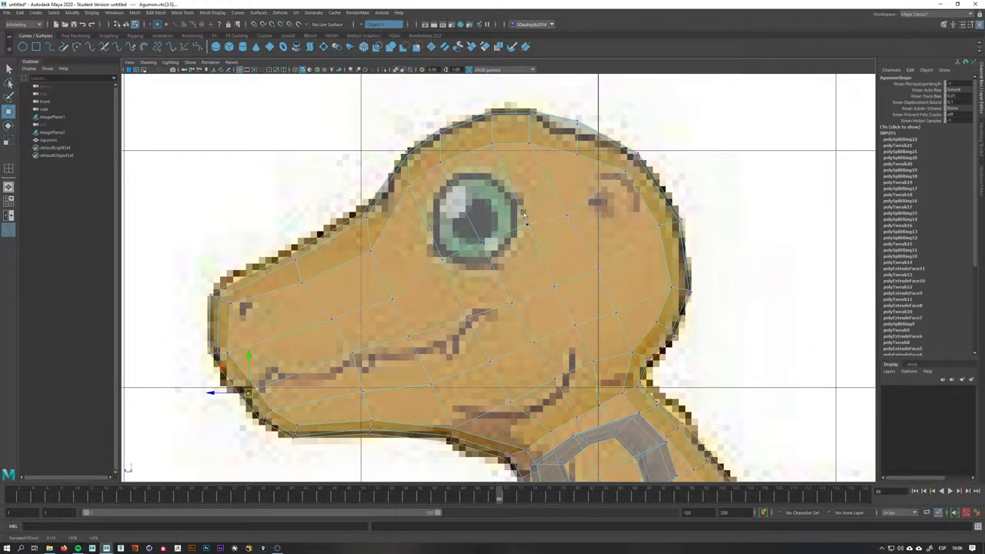
{"action": "left_click_drag", "start_coordinate": [493, 219], "coordinate": [437, 281]}
{"action": "left_click_drag", "start_coordinate": [462, 248], "coordinate": [462, 229]}
{"action": "left_click_drag", "start_coordinate": [543, 212], "coordinate": [523, 215]}
{"action": "mouse_move", "coordinate": [578, 201]}
{"action": "left_mouse_down"}
{"action": "mouse_move", "coordinate": [554, 228]}
{"action": "mouse_move", "coordinate": [564, 207]}
{"action": "left_mouse_up"}
{"action": "left_click", "coordinate": [442, 240]}
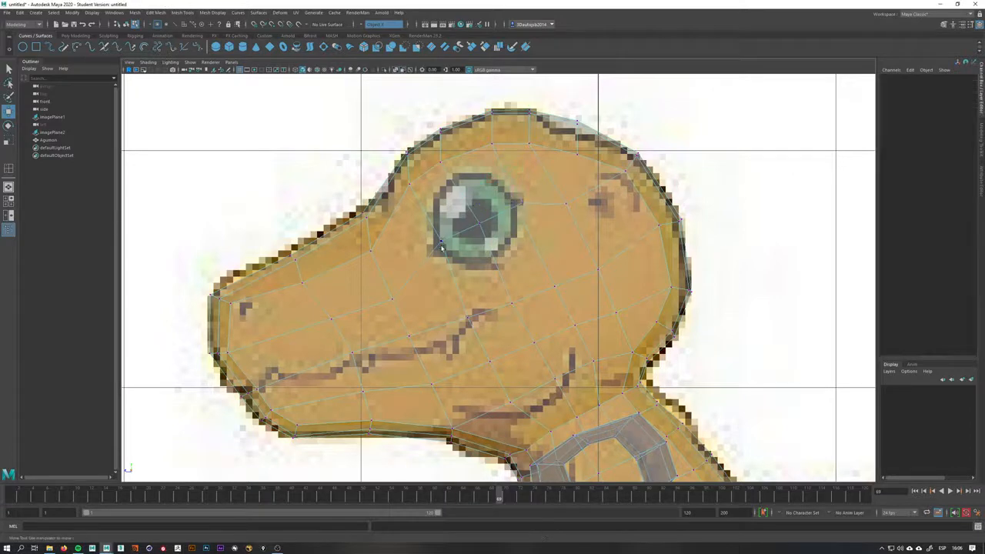
{"action": "left_click_drag", "start_coordinate": [444, 249], "coordinate": [438, 247]}
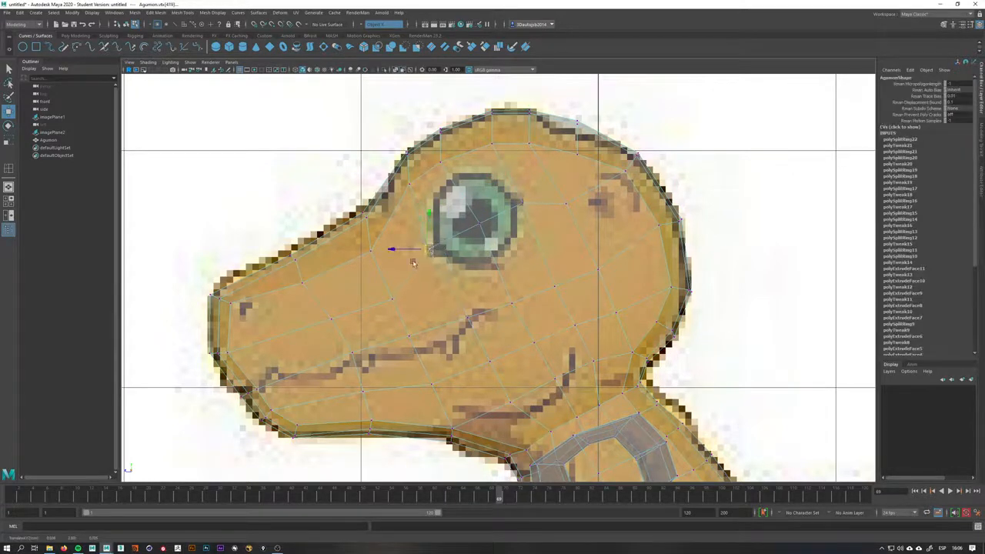
{"action": "left_click", "coordinate": [349, 360]}
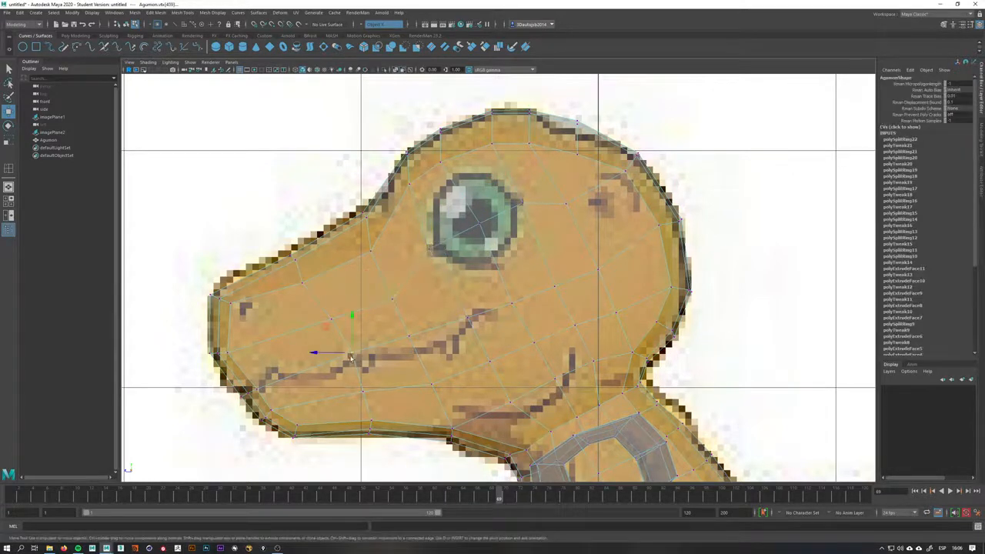
{"action": "left_click_drag", "start_coordinate": [420, 329], "coordinate": [416, 350]}
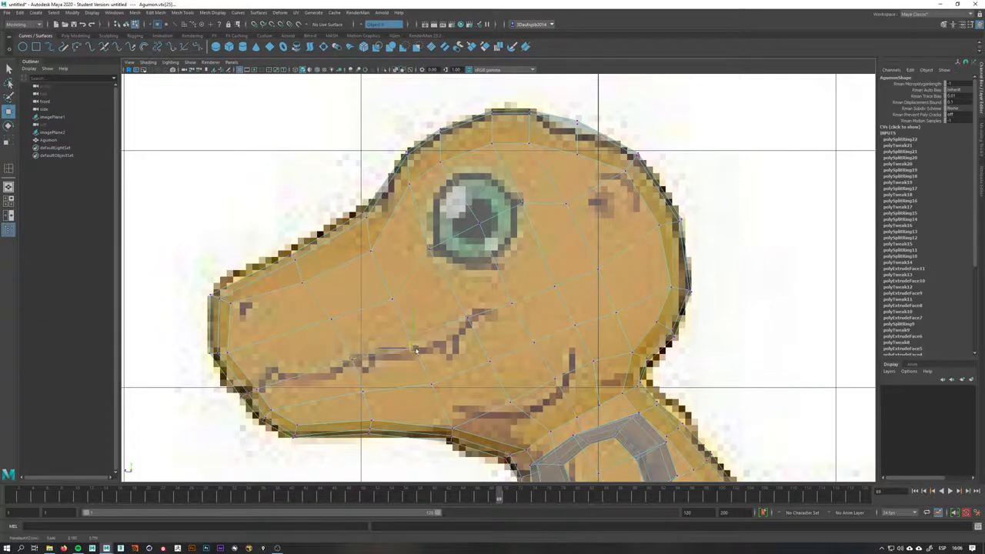
Adjust the cheek vertices behind the mouth to follow the reference
{"action": "scroll", "coordinate": [603, 318], "scroll_direction": "down", "scroll_amount": 5}
{"action": "scroll", "coordinate": [620, 318], "scroll_direction": "up", "scroll_amount": 8}
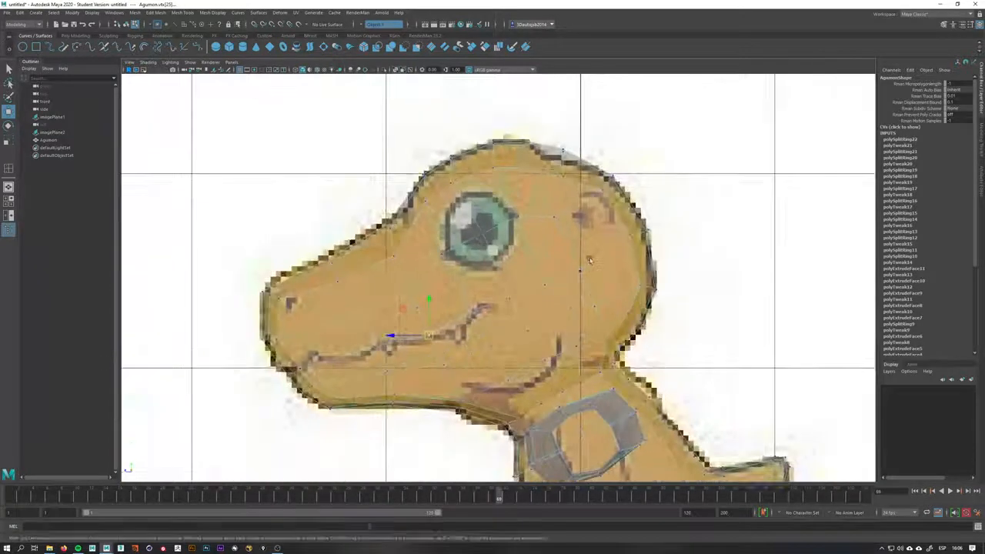
{"action": "left_click", "coordinate": [581, 271]}
{"action": "left_click", "coordinate": [608, 302]}
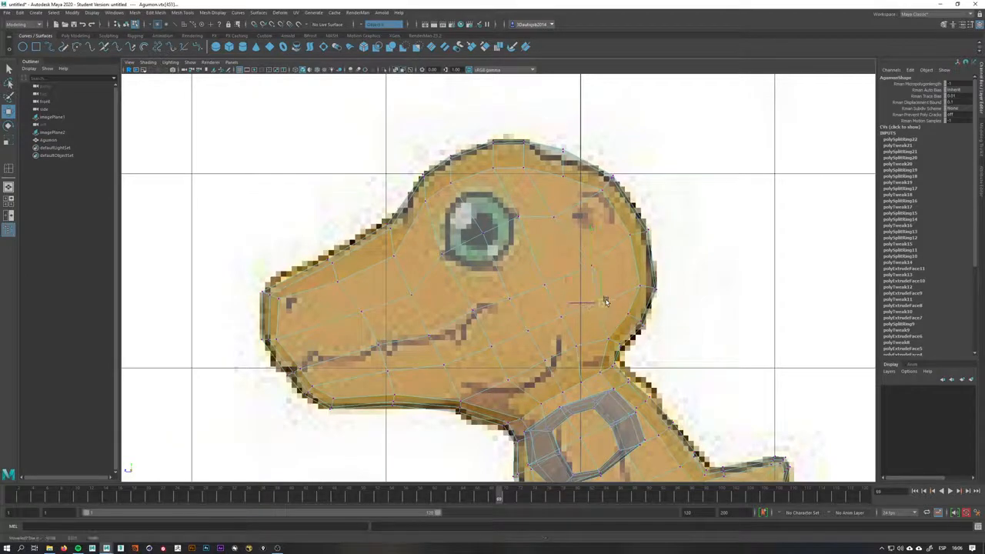
Leave X-ray in the perspective view and tweak the vertices on the back and top of the head to round its shape
{"action": "key", "text": "space"}
{"action": "left_click_drag", "start_coordinate": [607, 302], "coordinate": [602, 263]}
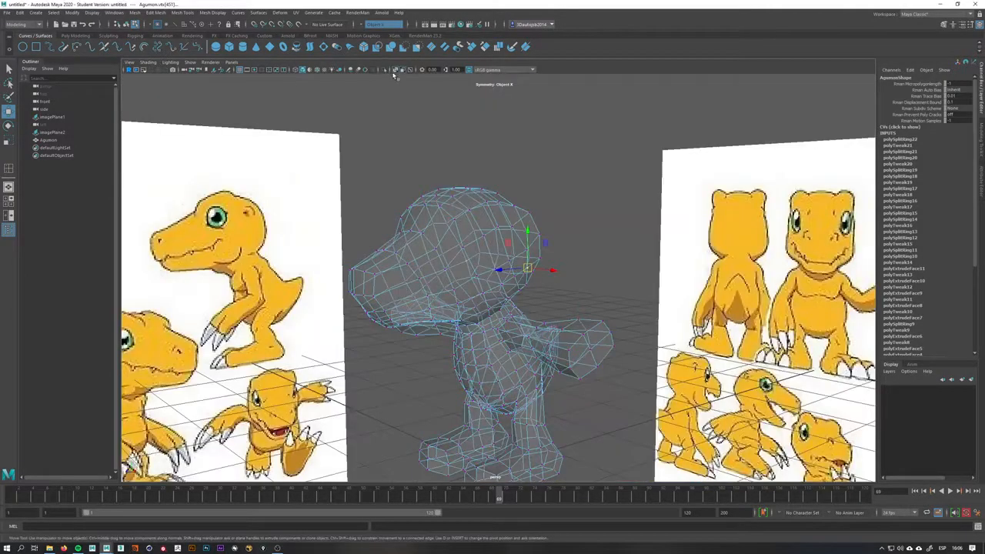
{"action": "left_click", "coordinate": [395, 70]}
{"action": "mouse_move", "coordinate": [560, 236]}
{"action": "left_mouse_down", "text": "alt"}
{"action": "mouse_move", "coordinate": [664, 240]}
{"action": "mouse_move", "coordinate": [405, 251]}
{"action": "mouse_move", "coordinate": [435, 252]}
{"action": "mouse_move", "coordinate": [495, 228]}
{"action": "mouse_move", "coordinate": [467, 195]}
{"action": "left_mouse_up", "text": "alt"}
{"action": "scroll", "coordinate": [495, 227], "scroll_direction": "up", "scroll_amount": 3}
{"action": "right_click_drag", "start_coordinate": [467, 194], "coordinate": [466, 176]}
{"action": "left_click", "coordinate": [464, 195]}
{"action": "left_click", "coordinate": [466, 220], "text": "shift"}
{"action": "left_click_drag", "start_coordinate": [427, 203], "coordinate": [505, 201]}
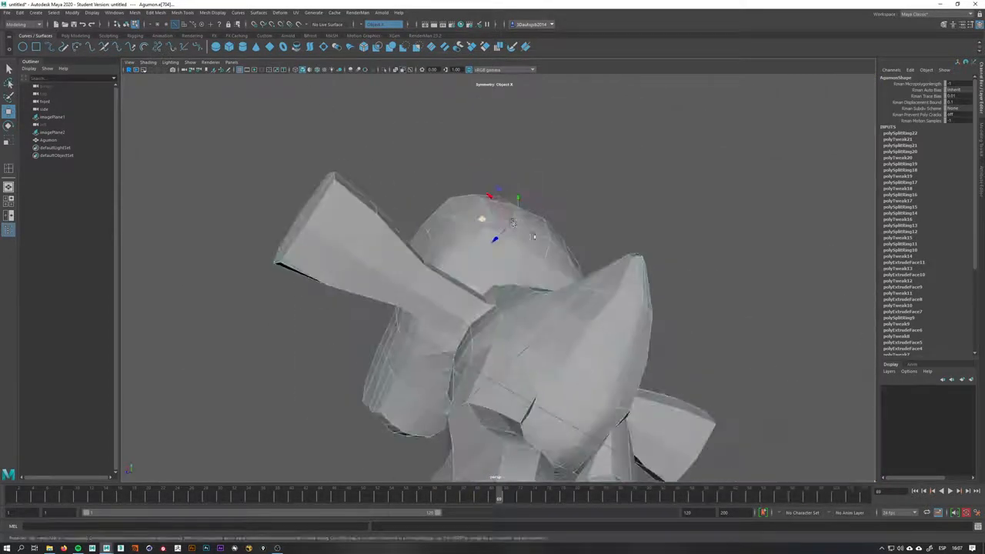
{"action": "scroll", "coordinate": [503, 200], "scroll_direction": "up", "scroll_amount": 4}
{"action": "right_click_drag", "start_coordinate": [503, 199], "coordinate": [466, 197]}
{"action": "left_click", "coordinate": [473, 194]}
{"action": "left_click", "coordinate": [457, 200]}
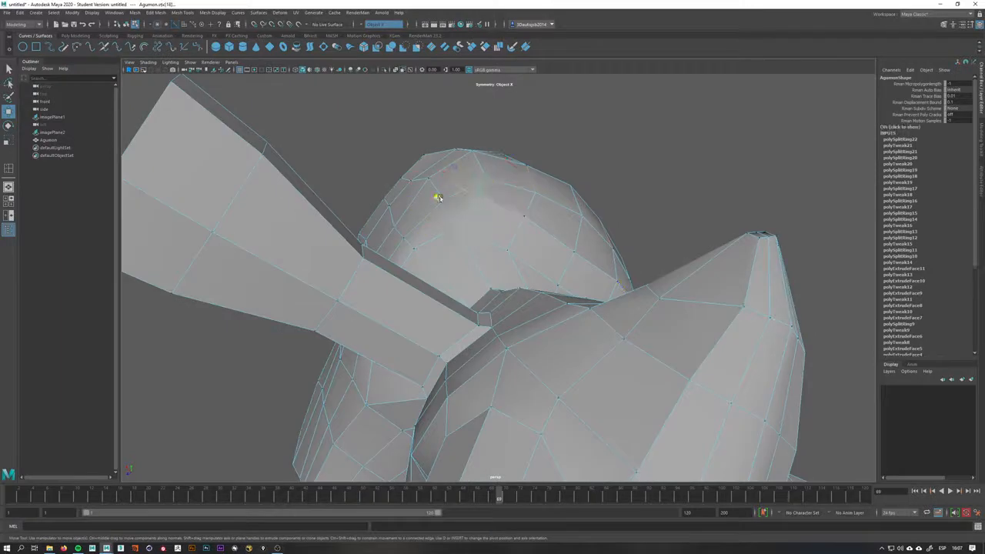
{"action": "left_click_drag", "start_coordinate": [438, 198], "coordinate": [450, 207]}
{"action": "left_click", "coordinate": [526, 225]}
{"action": "left_click", "coordinate": [486, 206], "text": "shift"}
{"action": "left_click_drag", "start_coordinate": [469, 216], "coordinate": [470, 220]}
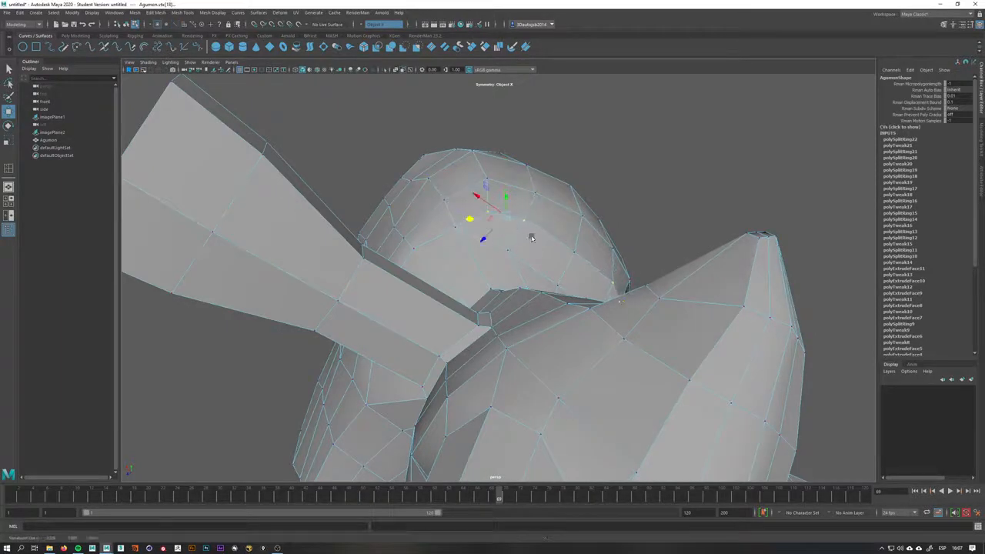
{"action": "left_click", "coordinate": [572, 250]}
{"action": "left_click_drag", "start_coordinate": [551, 274], "coordinate": [568, 256]}
{"action": "right_click_drag", "start_coordinate": [555, 286], "coordinate": [555, 264]}
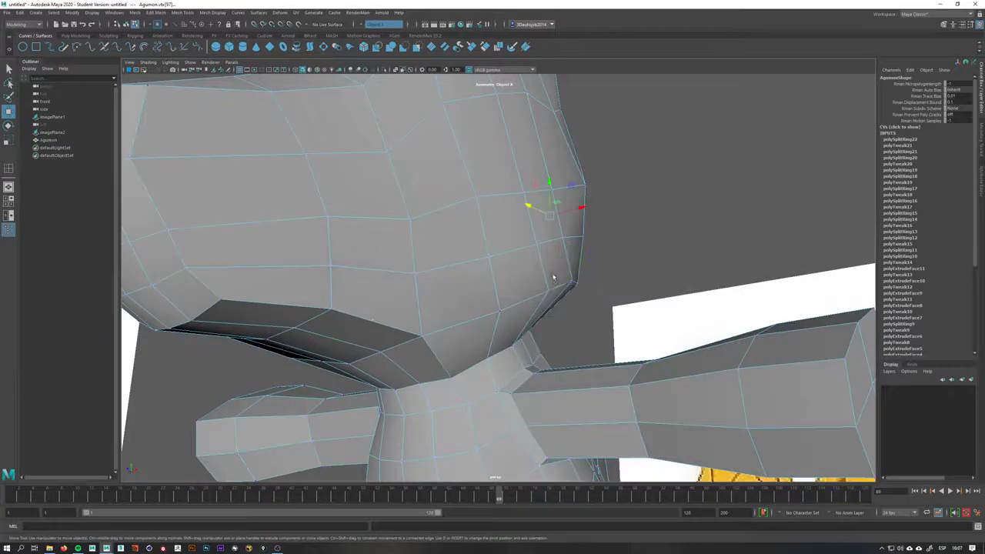
Move the vertices under the chin to smooth where the head meets the neck
{"action": "left_click", "coordinate": [559, 288]}
{"action": "left_click_drag", "start_coordinate": [560, 296], "coordinate": [597, 270], "text": "alt"}
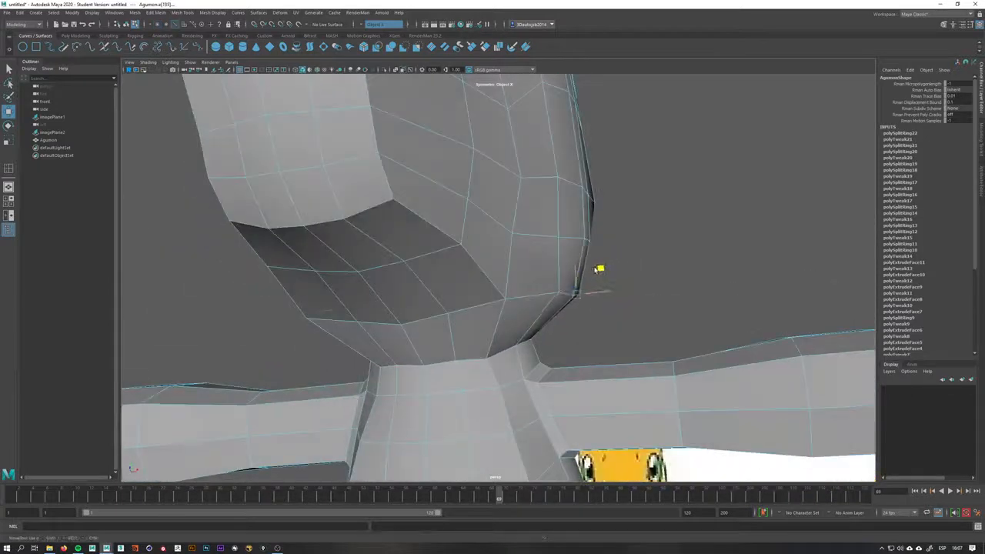
{"action": "right_click_drag", "start_coordinate": [563, 290], "coordinate": [527, 286]}
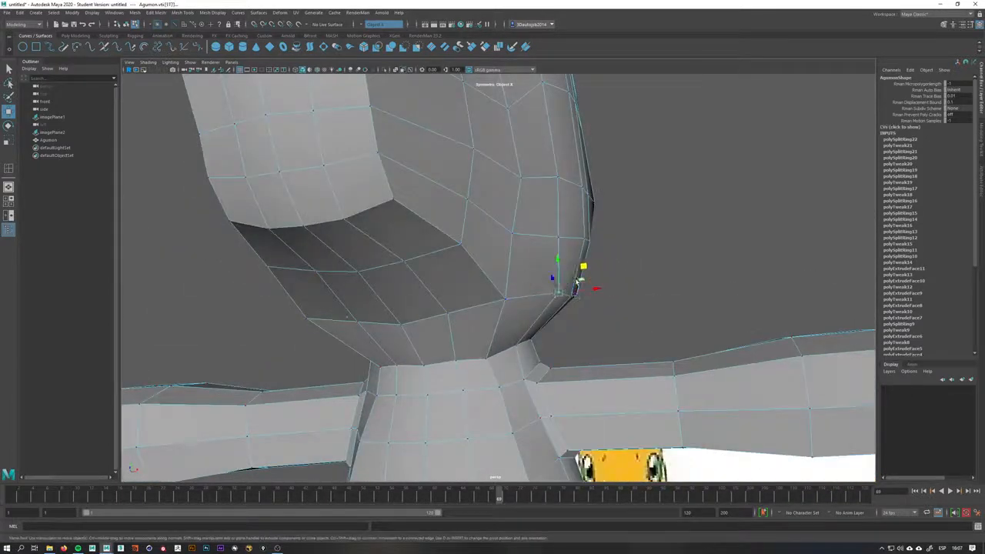
{"action": "left_click", "coordinate": [546, 299]}
{"action": "left_click_drag", "start_coordinate": [572, 273], "coordinate": [539, 295], "text": "alt"}
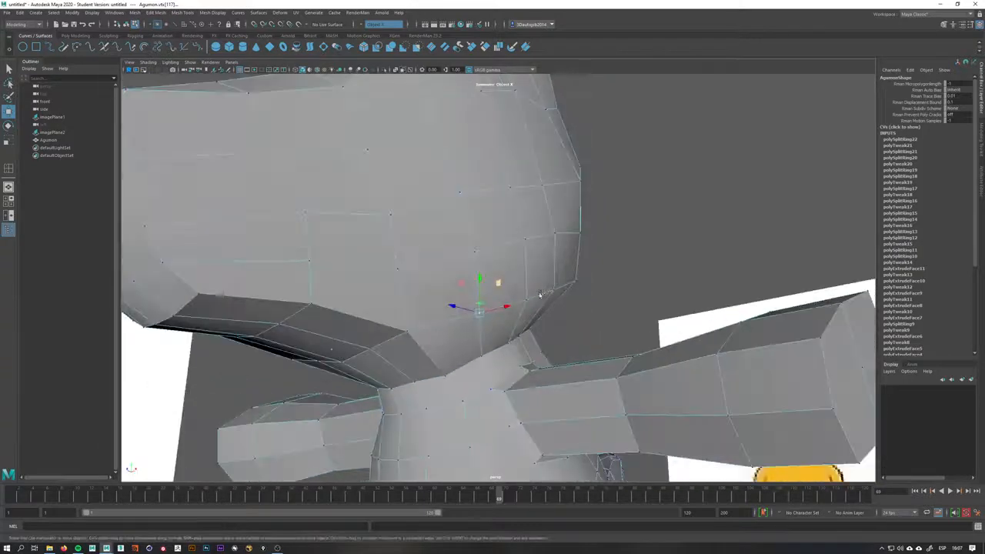
{"action": "right_click_drag", "start_coordinate": [532, 316], "coordinate": [450, 311]}
Insert an edge loop under the chin near the neck and move it into place
{"action": "left_click", "coordinate": [494, 315]}
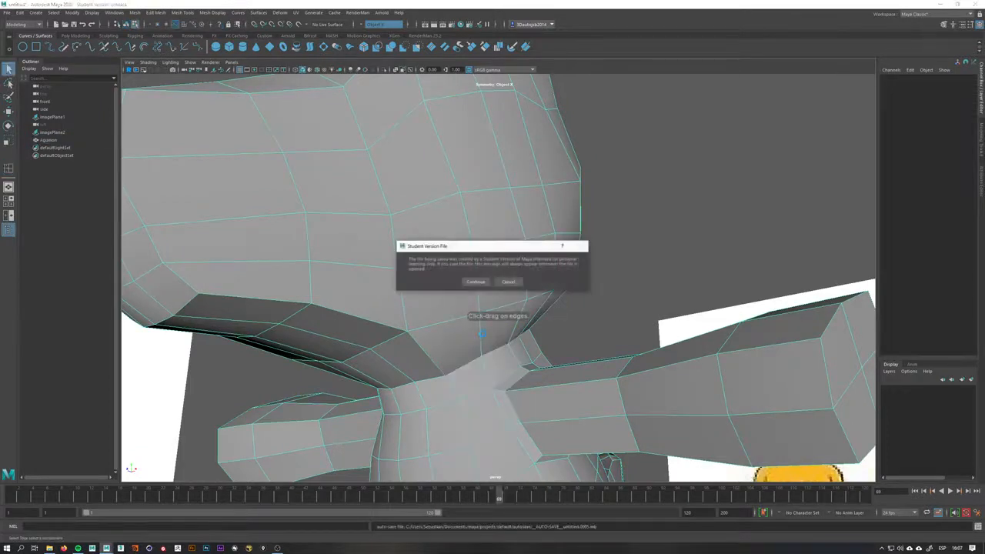
{"action": "left_click", "coordinate": [476, 282]}
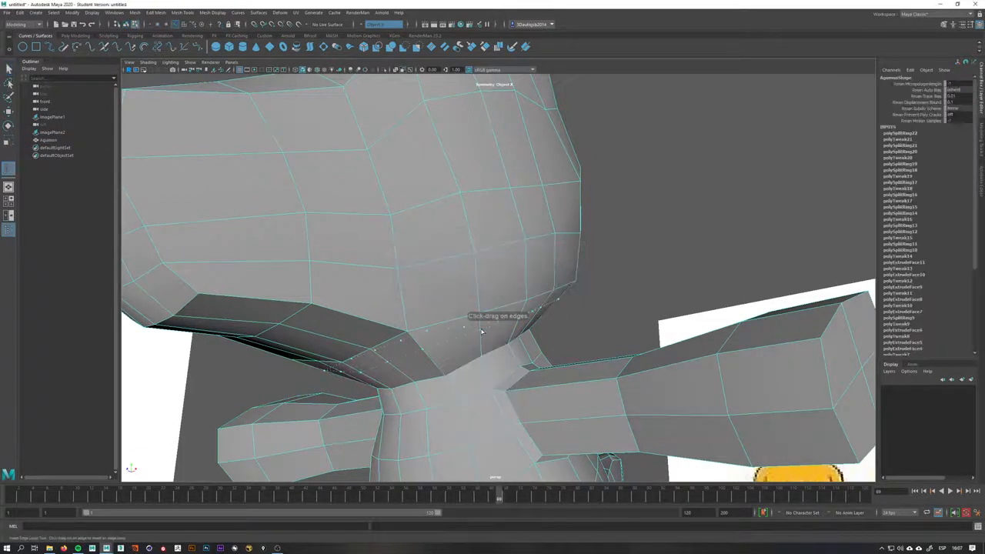
{"action": "left_click", "coordinate": [481, 334]}
{"action": "key", "text": "w"}
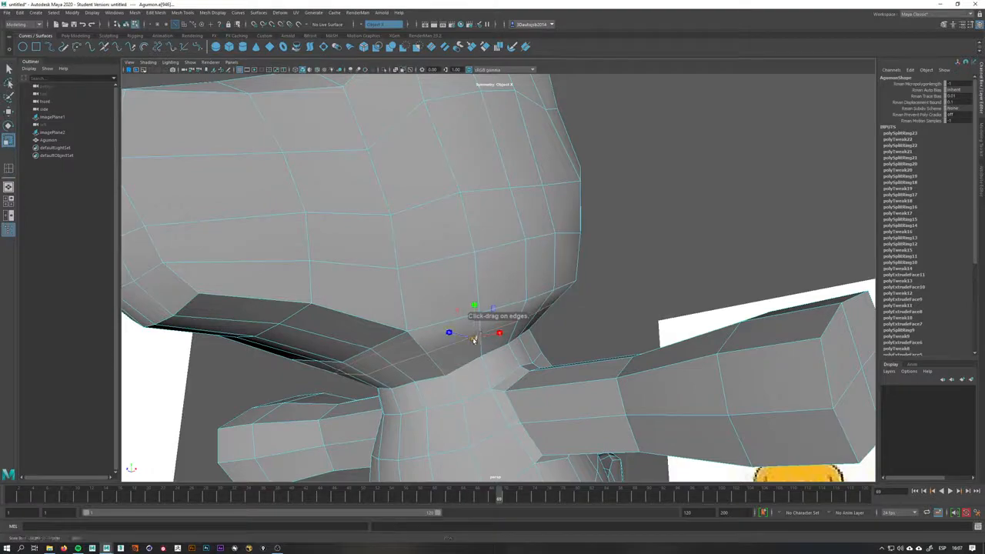
{"action": "left_click_drag", "start_coordinate": [459, 346], "coordinate": [382, 351], "text": "alt"}
{"action": "right_click_drag", "start_coordinate": [636, 325], "coordinate": [597, 323]}
{"action": "left_click_drag", "start_coordinate": [596, 324], "coordinate": [640, 331], "text": "alt"}
{"action": "left_click", "coordinate": [546, 316]}
{"action": "left_click_drag", "start_coordinate": [546, 315], "coordinate": [619, 323], "text": "alt"}
Adjust the vertices at the corner of the jaw to close the gap against the reference outline
{"action": "key", "text": "space"}
{"action": "key", "text": "f"}
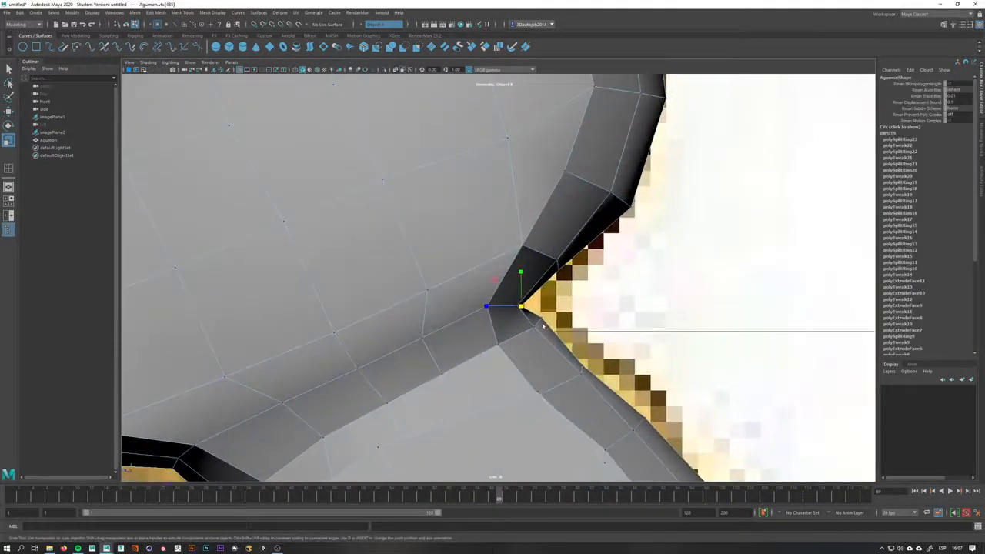
{"action": "key", "text": "w"}
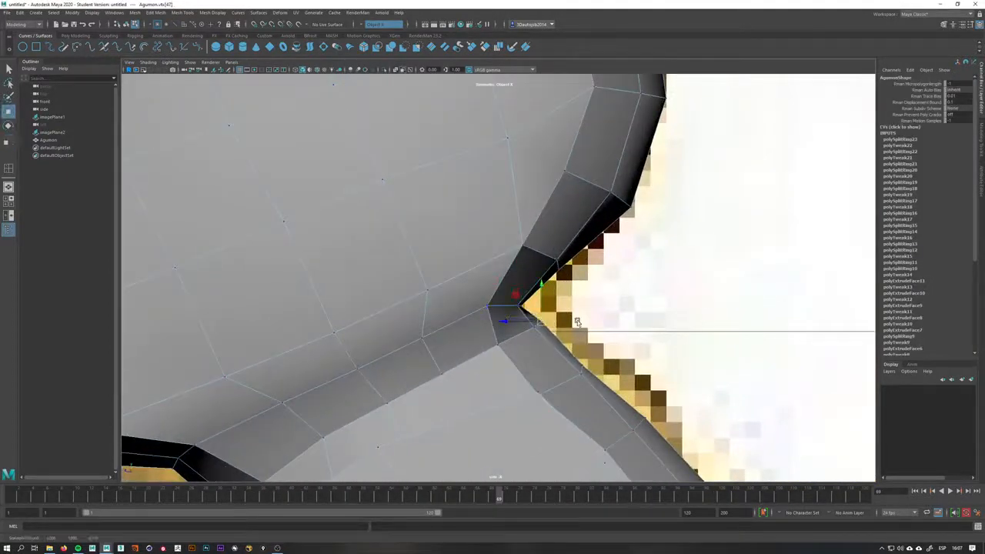
{"action": "left_click_drag", "start_coordinate": [537, 328], "coordinate": [531, 329]}
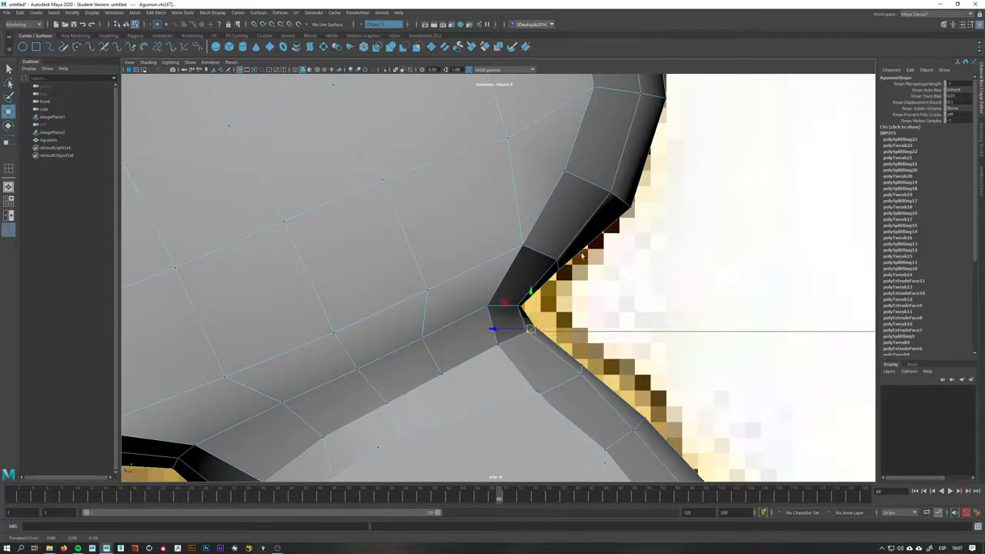
{"action": "left_click", "coordinate": [558, 269]}
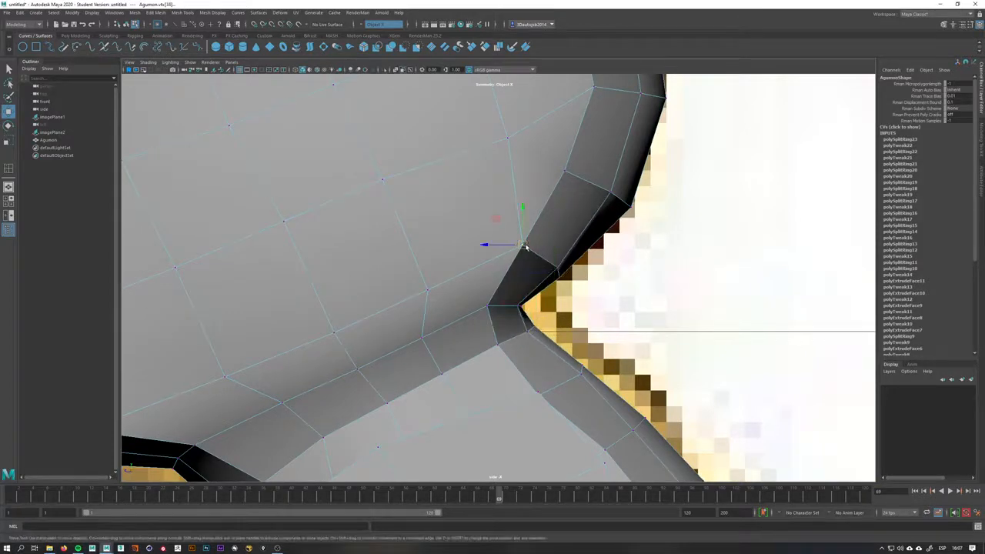
{"action": "left_click_drag", "start_coordinate": [526, 246], "coordinate": [528, 246]}
{"action": "left_click", "coordinate": [488, 306]}
{"action": "left_click_drag", "start_coordinate": [488, 306], "coordinate": [491, 306]}
{"action": "left_click", "coordinate": [497, 347]}
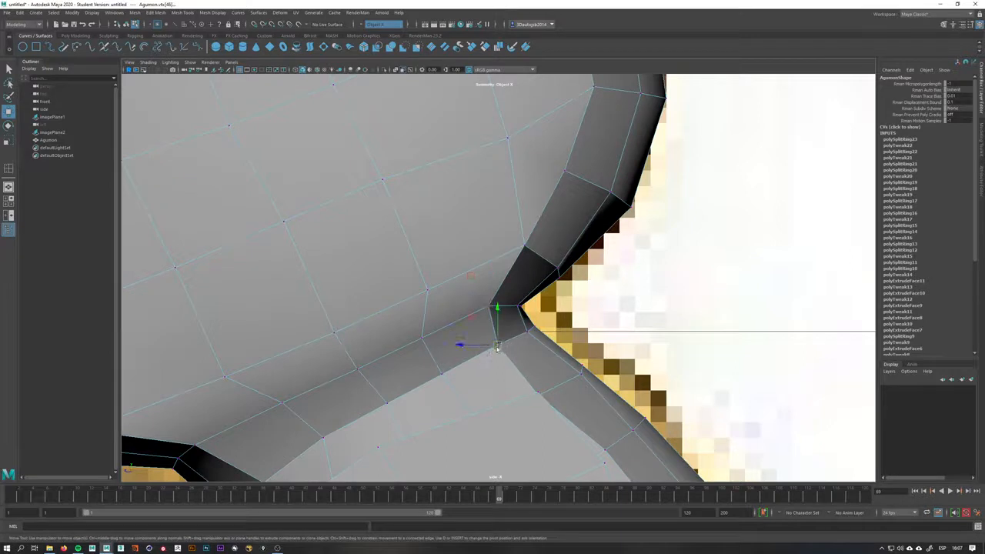
{"action": "left_click_drag", "start_coordinate": [497, 348], "coordinate": [534, 327]}
Smooth the vertices along the underside edge of the jaw
{"action": "scroll", "coordinate": [518, 330], "scroll_direction": "down", "scroll_amount": 4}
{"action": "middle_click_drag", "start_coordinate": [518, 331], "coordinate": [591, 266], "text": "alt"}
{"action": "scroll", "coordinate": [591, 267], "scroll_direction": "up", "scroll_amount": 4}
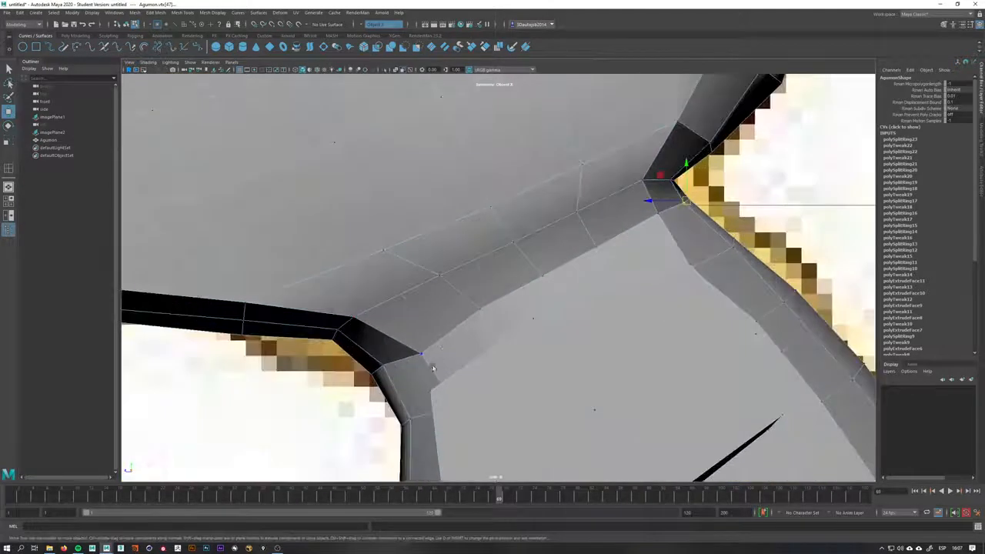
{"action": "left_click", "coordinate": [421, 355]}
{"action": "left_click_drag", "start_coordinate": [421, 354], "coordinate": [422, 352]}
{"action": "left_click_drag", "start_coordinate": [358, 308], "coordinate": [325, 355]}
{"action": "left_click_drag", "start_coordinate": [431, 343], "coordinate": [408, 365]}
{"action": "left_click_drag", "start_coordinate": [420, 350], "coordinate": [407, 341]}
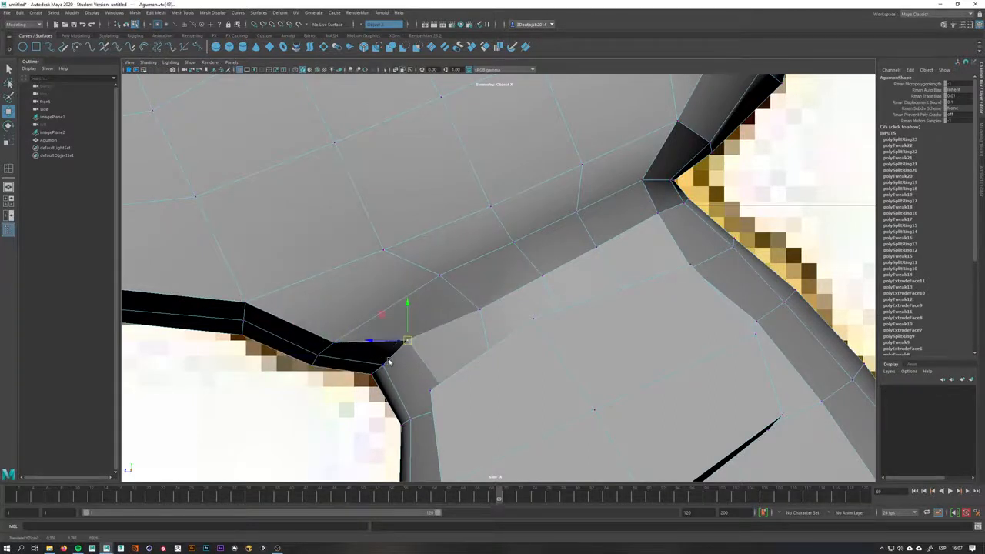
{"action": "left_click", "coordinate": [374, 374]}
{"action": "left_click_drag", "start_coordinate": [375, 374], "coordinate": [377, 378]}
{"action": "right_click_drag", "start_coordinate": [545, 350], "coordinate": [486, 337], "text": "alt"}
Adjust the neck vertex where it joins the underside of the head
{"action": "key", "text": "space"}
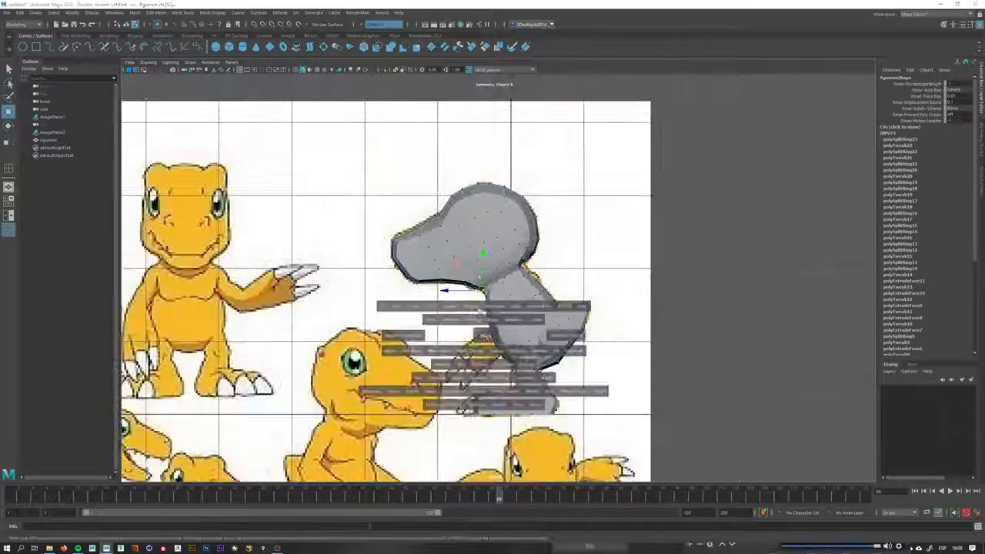
{"action": "left_click_drag", "start_coordinate": [486, 337], "coordinate": [610, 257]}
{"action": "left_click", "coordinate": [533, 289]}
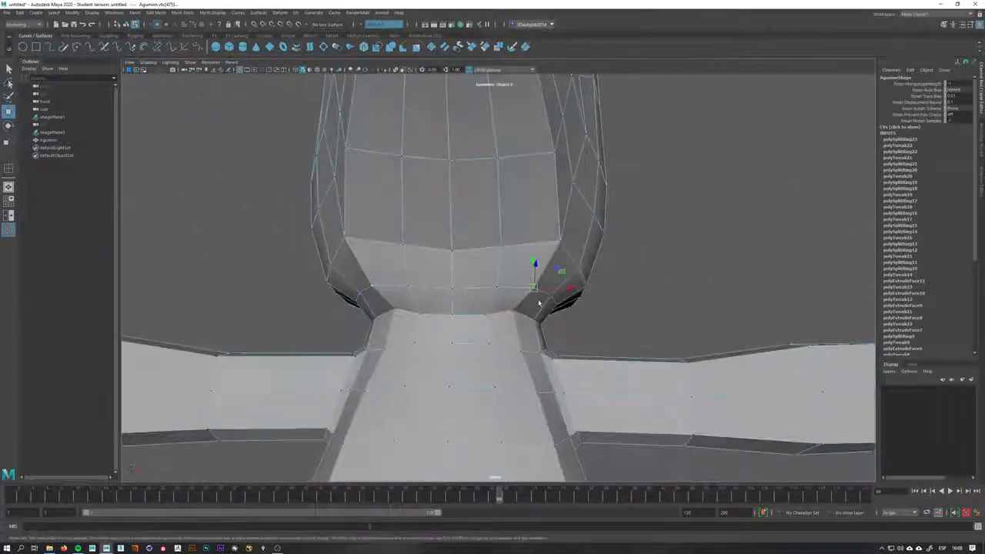
{"action": "left_click_drag", "start_coordinate": [561, 285], "coordinate": [481, 315], "text": "alt"}
{"action": "right_click_drag", "start_coordinate": [481, 316], "coordinate": [432, 307], "text": "alt"}
{"action": "left_click_drag", "start_coordinate": [432, 307], "coordinate": [548, 343], "text": "alt"}
{"action": "right_click_drag", "start_coordinate": [548, 344], "coordinate": [530, 351], "text": "alt"}
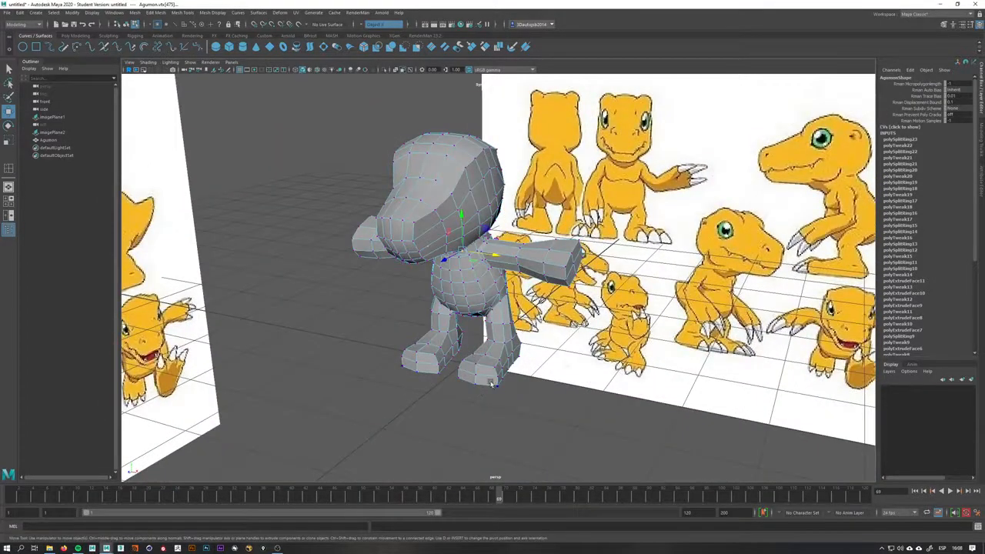
Frame and examine the foot from several angles
{"action": "left_click_drag", "start_coordinate": [481, 387], "coordinate": [561, 351], "text": "alt"}
{"action": "key", "text": "f"}
{"action": "middle_click_drag", "start_coordinate": [652, 352], "coordinate": [477, 367], "text": "alt"}
{"action": "right_click_drag", "start_coordinate": [478, 367], "coordinate": [502, 368], "text": "alt"}
{"action": "left_click_drag", "start_coordinate": [501, 368], "coordinate": [560, 334], "text": "alt"}
{"action": "key", "text": "q"}
{"action": "right_click_drag", "start_coordinate": [559, 334], "coordinate": [615, 339]}
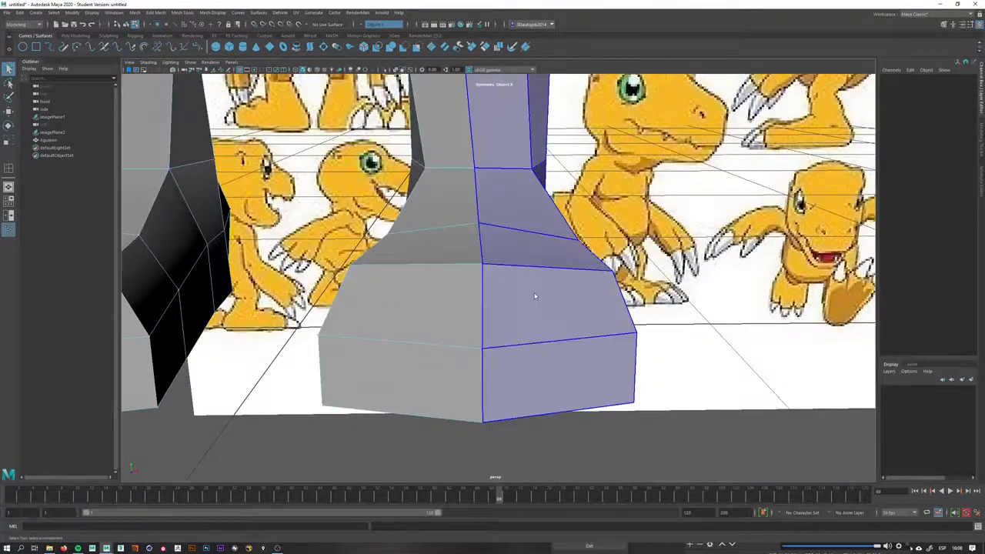
{"action": "right_click_drag", "start_coordinate": [534, 295], "coordinate": [563, 276]}
{"action": "left_click_drag", "start_coordinate": [543, 305], "coordinate": [534, 401], "text": "alt"}
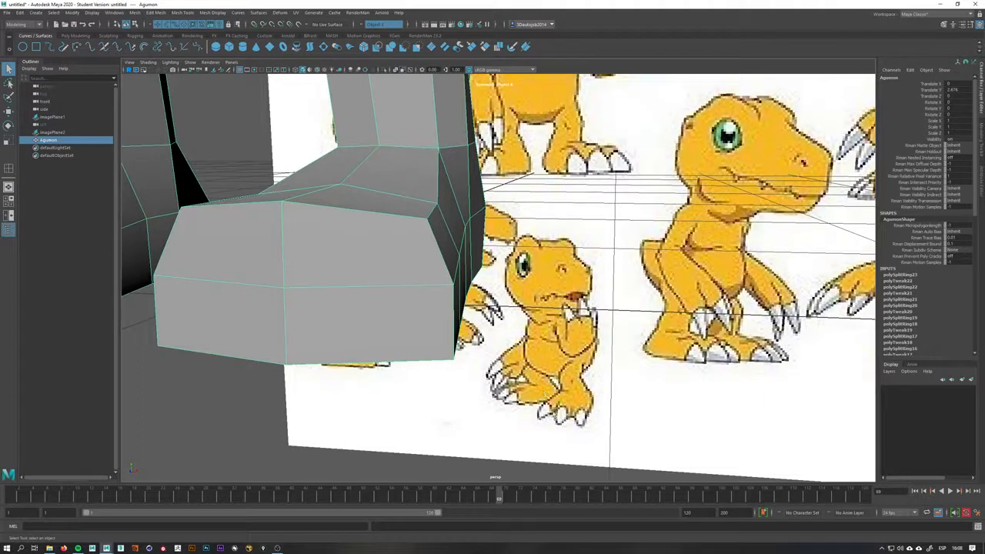
{"action": "left_click", "coordinate": [277, 547]}
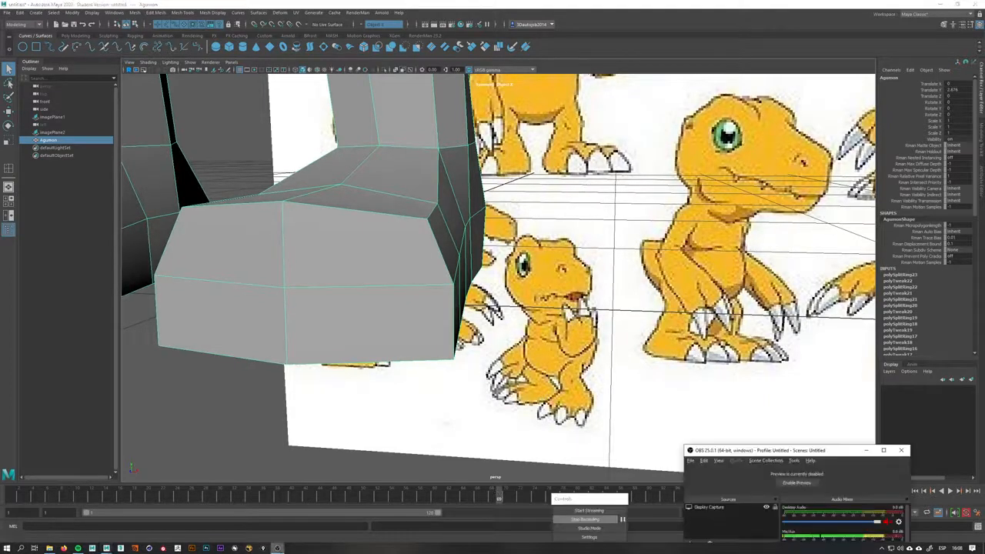
{"action": "left_click_drag", "start_coordinate": [793, 460], "coordinate": [796, 405]}
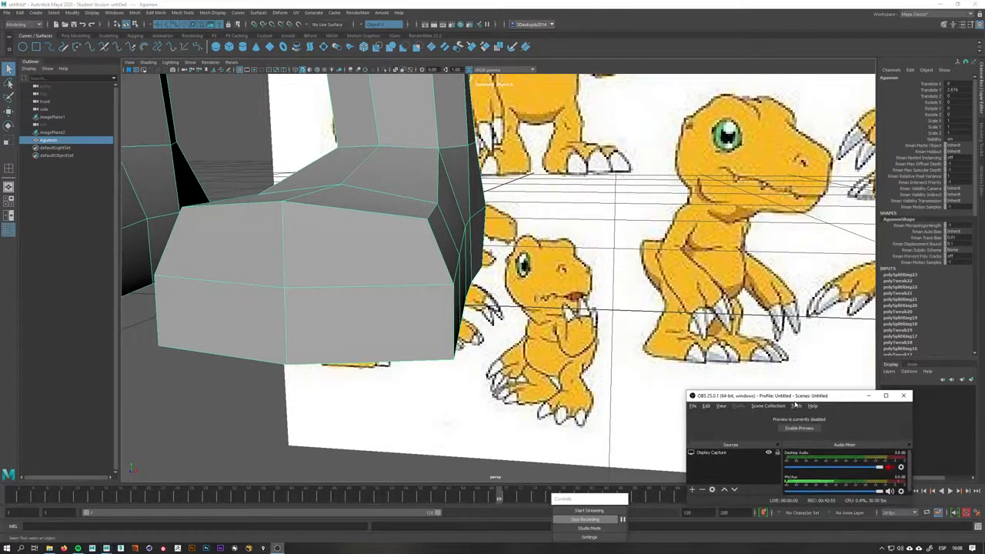
{"action": "left_click", "coordinate": [868, 395]}
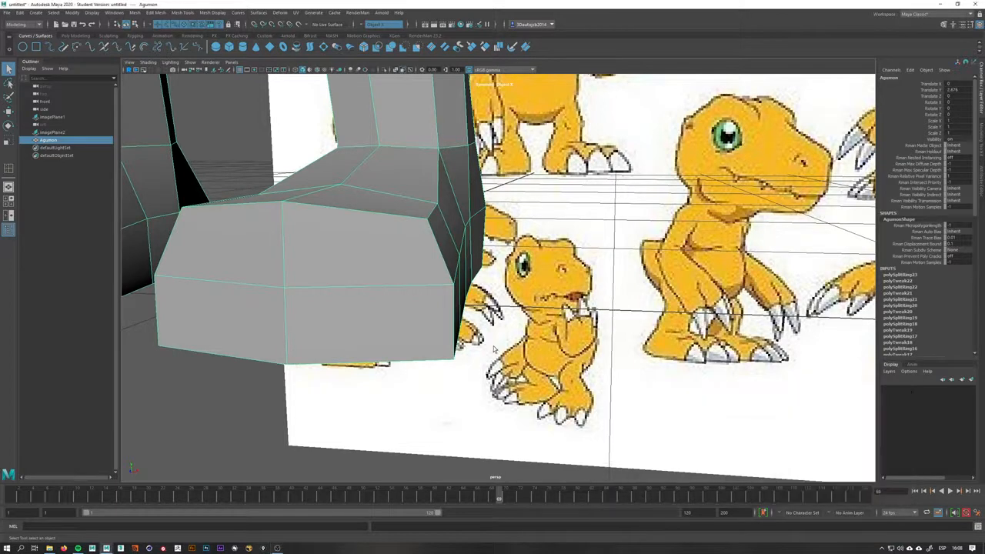
Use Multi-Cut to split the front faces of the foot with a vertical cut
{"action": "left_click_drag", "start_coordinate": [471, 315], "coordinate": [585, 350], "text": "alt"}
{"action": "right_click_drag", "start_coordinate": [514, 325], "coordinate": [534, 318]}
{"action": "right_click", "coordinate": [514, 311], "text": "shift"}
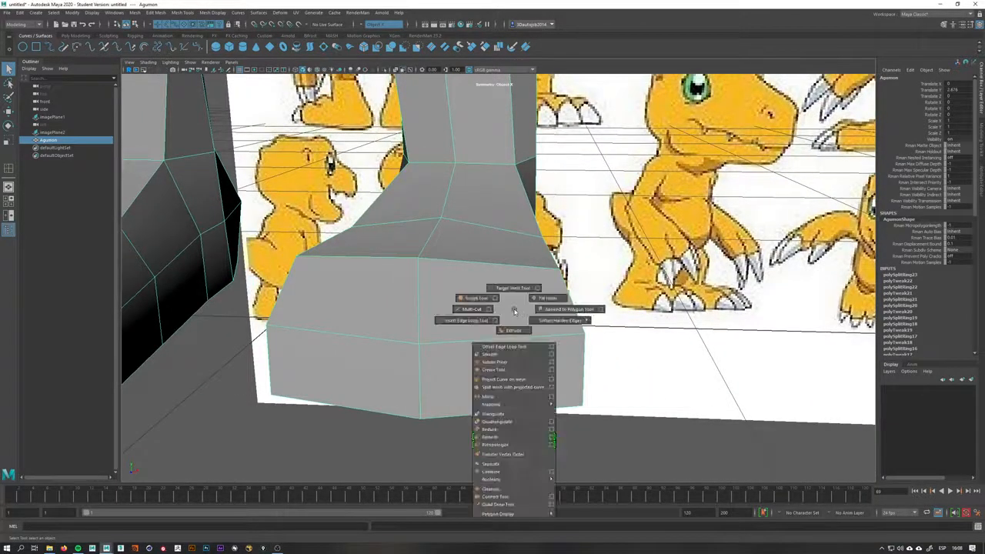
{"action": "left_click", "coordinate": [471, 309]}
{"action": "left_click_drag", "start_coordinate": [468, 305], "coordinate": [589, 330], "text": "alt"}
{"action": "right_click", "coordinate": [537, 269]}
{"action": "left_click", "coordinate": [542, 277]}
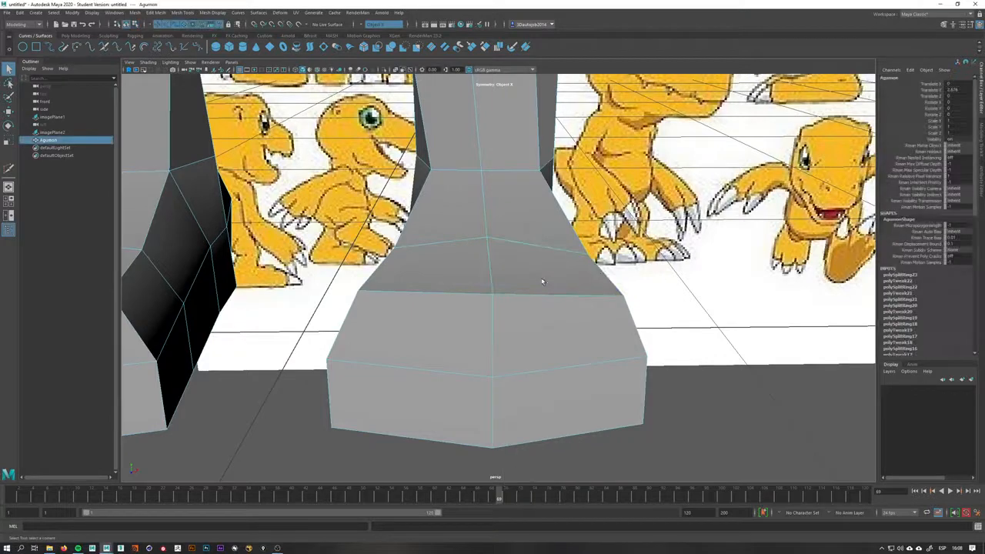
{"action": "right_click", "coordinate": [542, 281], "text": "shift"}
{"action": "left_click", "coordinate": [501, 281]}
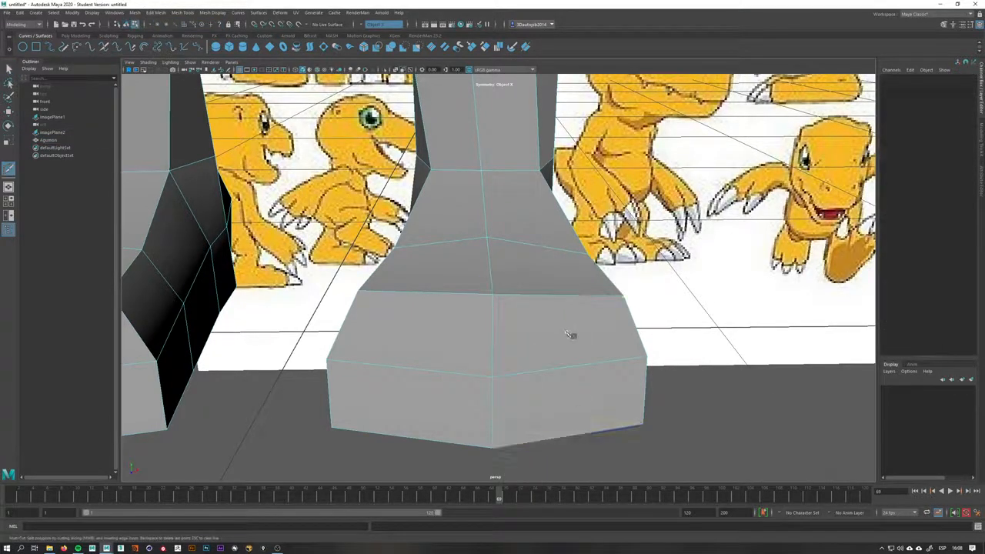
{"action": "left_click", "coordinate": [554, 295]}
{"action": "left_click", "coordinate": [566, 440]}
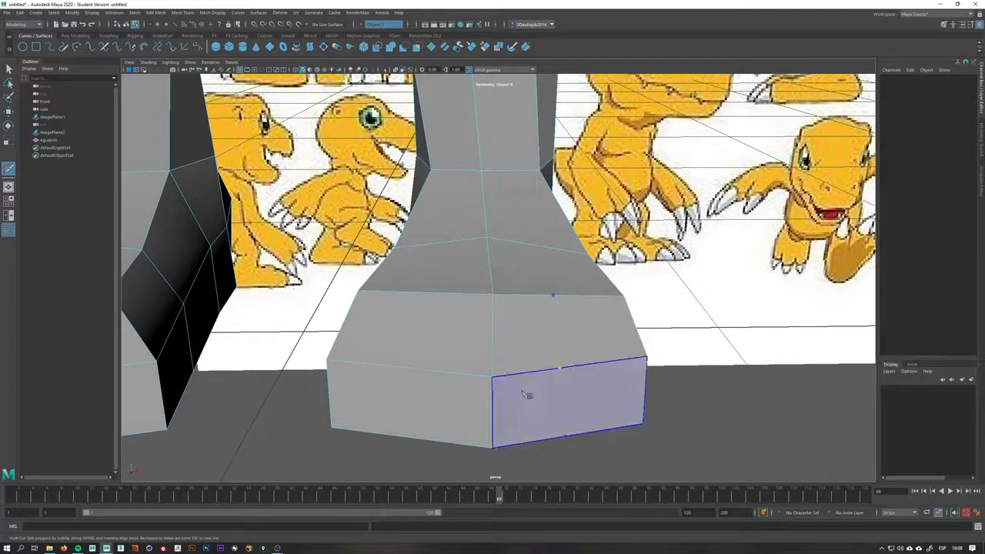
{"action": "right_click", "coordinate": [528, 396]}
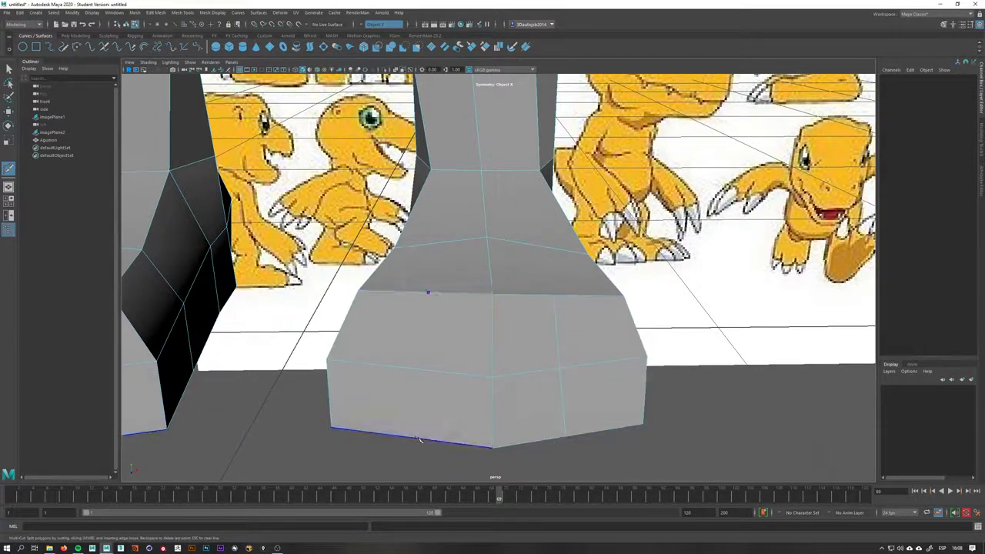
Select faces on the front of the foot and examine the foot from several angles
{"action": "key", "text": "q"}
{"action": "left_click", "coordinate": [528, 343]}
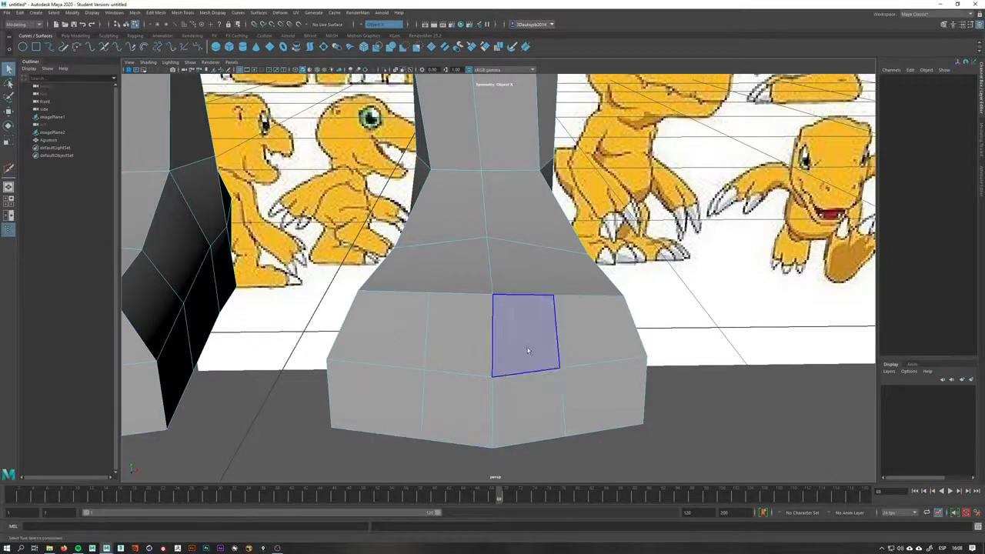
{"action": "left_click", "coordinate": [583, 341]}
{"action": "left_click", "coordinate": [596, 333]}
{"action": "left_click", "coordinate": [594, 396]}
{"action": "left_click", "coordinate": [591, 326], "text": "shift"}
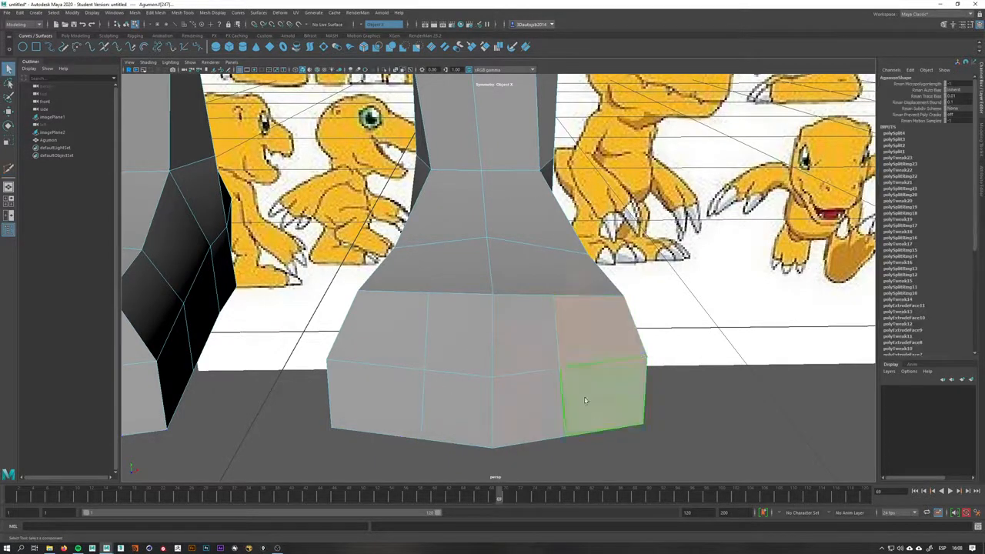
{"action": "left_click_drag", "start_coordinate": [511, 331], "coordinate": [473, 396], "text": "shift"}
{"action": "left_click_drag", "start_coordinate": [379, 386], "coordinate": [381, 391], "text": "shift"}
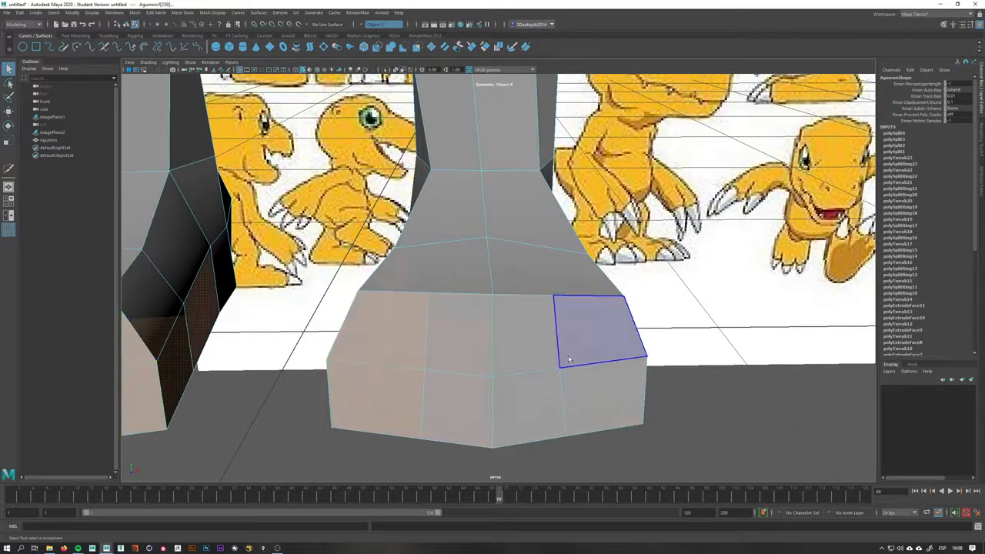
{"action": "left_click_drag", "start_coordinate": [546, 332], "coordinate": [538, 343], "text": "alt"}
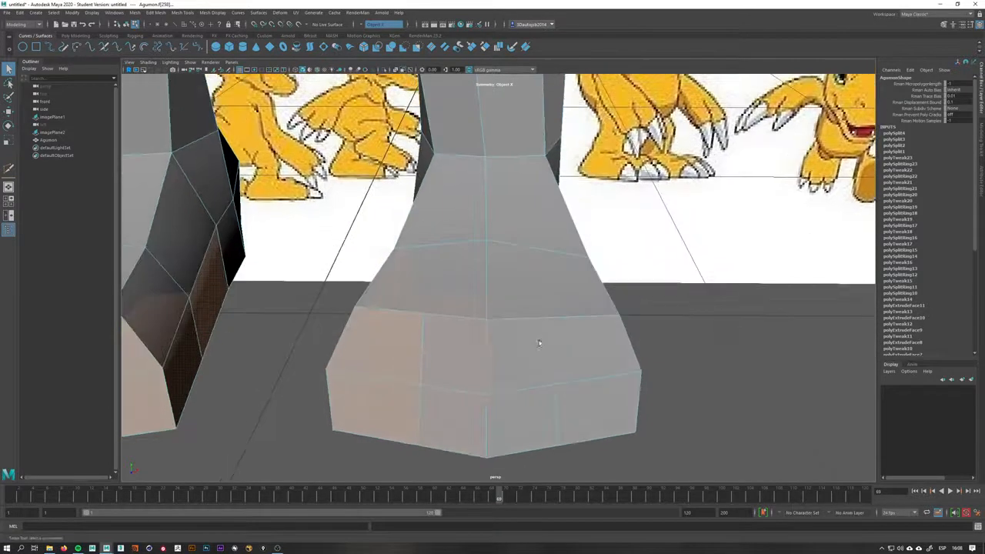
{"action": "right_click_drag", "start_coordinate": [555, 321], "coordinate": [580, 301]}
{"action": "left_click_drag", "start_coordinate": [559, 363], "coordinate": [478, 354], "text": "alt"}
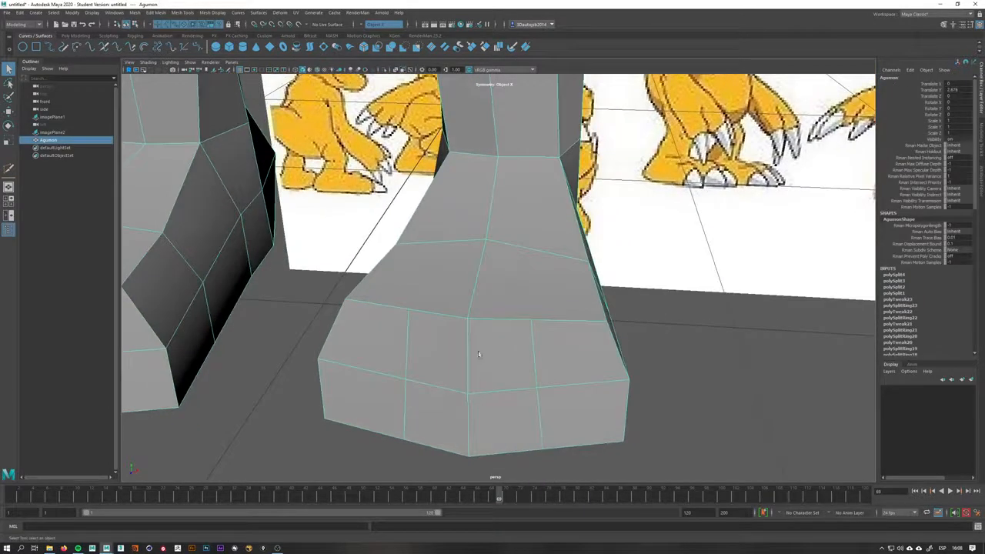
{"action": "right_click_drag", "start_coordinate": [547, 372], "coordinate": [546, 373]}
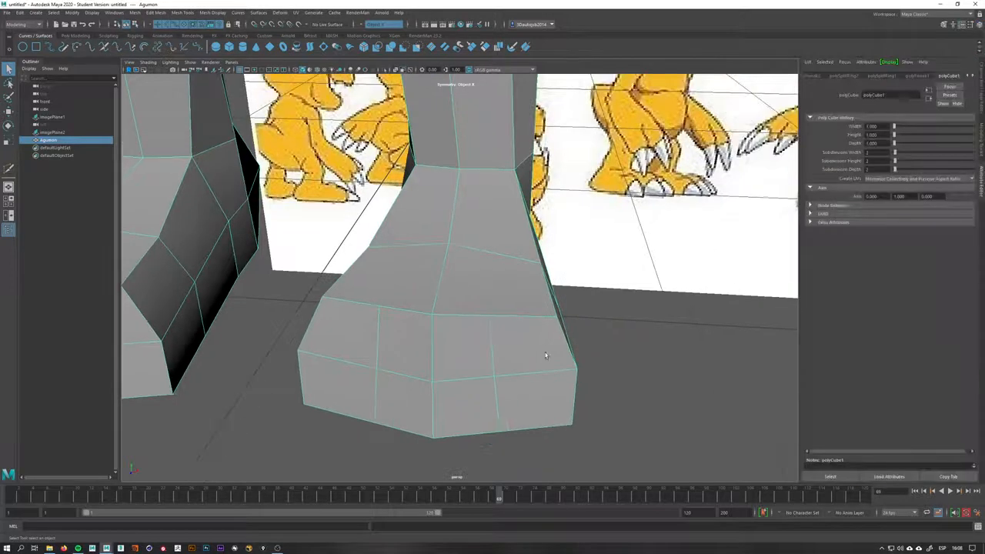
Use Multi-Cut to continue the vertical cut up the top of the foot toward the ankle
{"action": "left_click_drag", "start_coordinate": [546, 353], "coordinate": [540, 366], "text": "alt"}
{"action": "right_click_drag", "start_coordinate": [524, 339], "coordinate": [508, 360], "text": "shift"}
{"action": "left_click", "coordinate": [508, 356]}
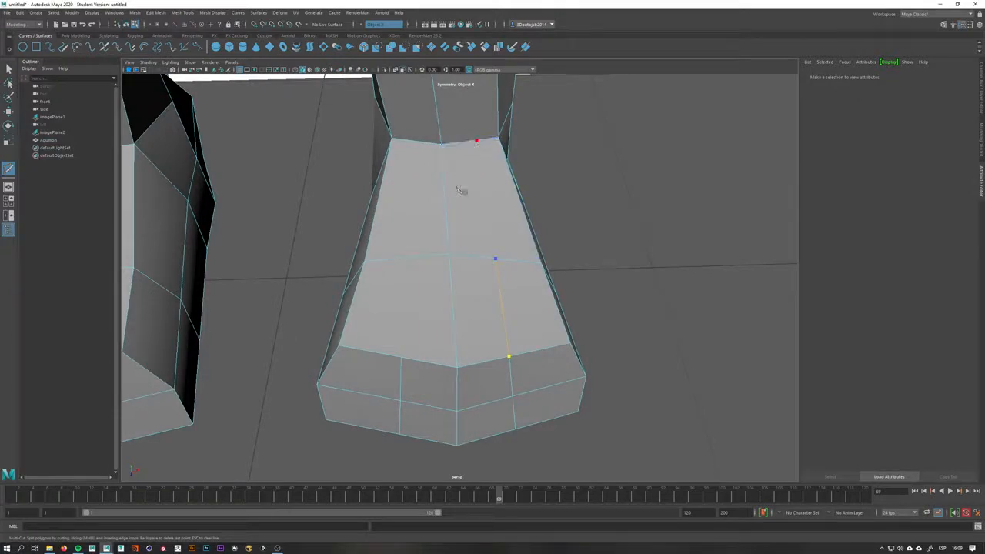
{"action": "left_click", "coordinate": [401, 359]}
{"action": "left_click", "coordinate": [417, 143]}
{"action": "right_click", "coordinate": [502, 296]}
{"action": "left_click_drag", "start_coordinate": [502, 295], "coordinate": [488, 153], "text": "alt"}
{"action": "mouse_move", "coordinate": [499, 335]}
{"action": "left_mouse_down", "text": "alt"}
{"action": "mouse_move", "coordinate": [515, 334]}
{"action": "mouse_move", "coordinate": [514, 344]}
{"action": "left_mouse_up", "text": "alt"}
{"action": "right_click_drag", "start_coordinate": [488, 335], "coordinate": [407, 343]}
{"action": "left_click", "coordinate": [404, 359]}
Move vertices along the foot's lower edge to round out the foot's shape
{"action": "key", "text": "w"}
{"action": "left_click_drag", "start_coordinate": [403, 374], "coordinate": [417, 433], "text": "alt"}
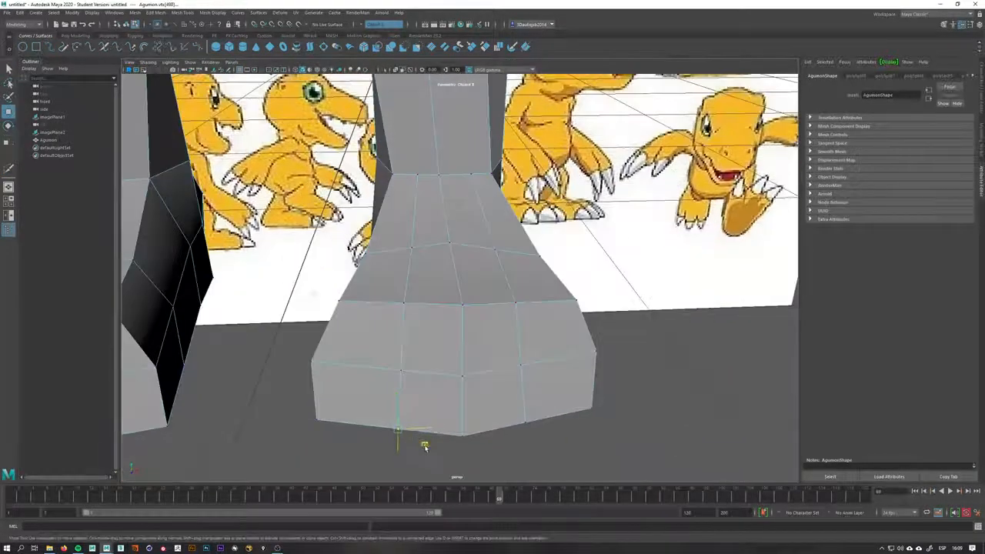
{"action": "middle_click_drag", "start_coordinate": [424, 446], "coordinate": [427, 448]}
{"action": "left_click_drag", "start_coordinate": [523, 419], "coordinate": [539, 444], "text": "alt"}
{"action": "left_click_drag", "start_coordinate": [494, 384], "coordinate": [493, 383]}
{"action": "left_click_drag", "start_coordinate": [535, 416], "coordinate": [534, 432]}
{"action": "left_click_drag", "start_coordinate": [427, 392], "coordinate": [489, 357]}
{"action": "right_click_drag", "start_coordinate": [479, 314], "coordinate": [479, 338]}
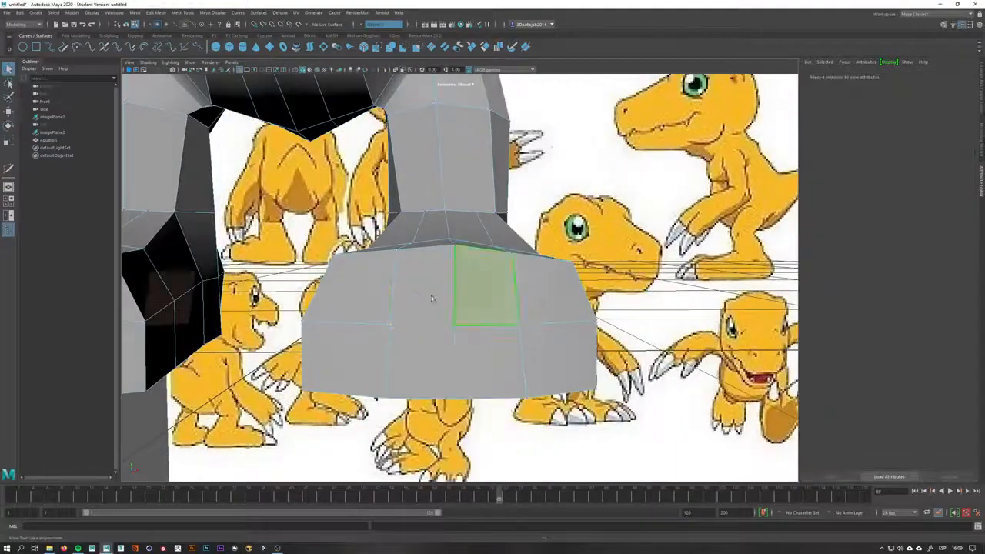
Select the four front faces of the foot and extrude them with an offset to inset a new face loop
{"action": "left_click", "coordinate": [479, 302], "text": "shift"}
{"action": "left_click", "coordinate": [425, 318], "text": "shift"}
{"action": "left_click", "coordinate": [428, 353], "text": "shift"}
{"action": "left_click", "coordinate": [484, 368], "text": "shift"}
{"action": "mouse_move", "coordinate": [520, 346]}
{"action": "left_mouse_down", "text": "alt"}
{"action": "mouse_move", "coordinate": [390, 354]}
{"action": "mouse_move", "coordinate": [426, 354]}
{"action": "left_mouse_up", "text": "alt"}
{"action": "key", "text": "space"}
{"action": "middle_click_drag", "start_coordinate": [437, 381], "coordinate": [440, 351], "text": "alt"}
{"action": "right_click_drag", "start_coordinate": [441, 351], "coordinate": [454, 378], "text": "alt"}
{"action": "key", "text": "space"}
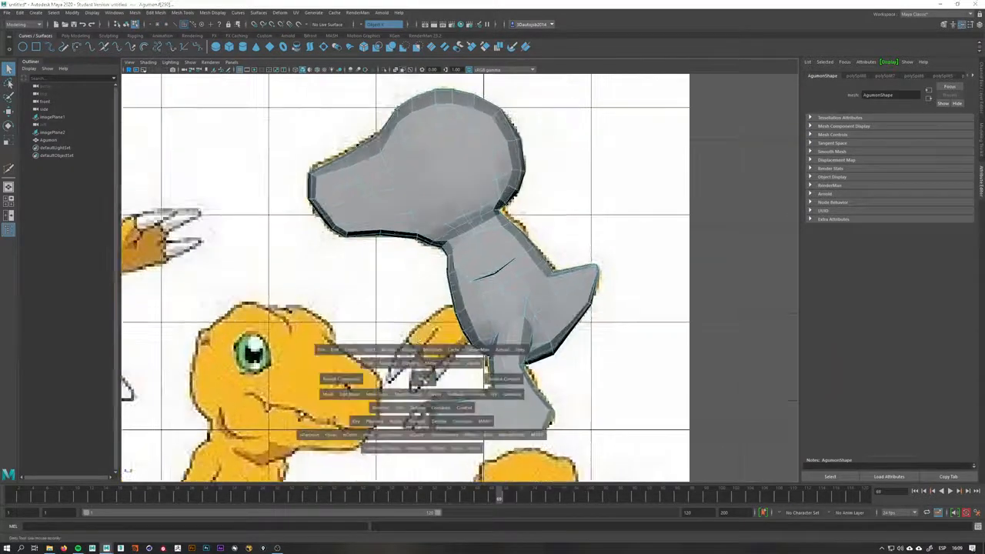
{"action": "mouse_move", "coordinate": [420, 393]}
{"action": "left_mouse_down"}
{"action": "mouse_move", "coordinate": [423, 359]}
{"action": "mouse_move", "coordinate": [487, 337]}
{"action": "left_mouse_up"}
{"action": "scroll", "coordinate": [545, 362], "scroll_direction": "up", "scroll_amount": 3}
{"action": "right_click_drag", "start_coordinate": [503, 329], "coordinate": [501, 348], "text": "shift"}
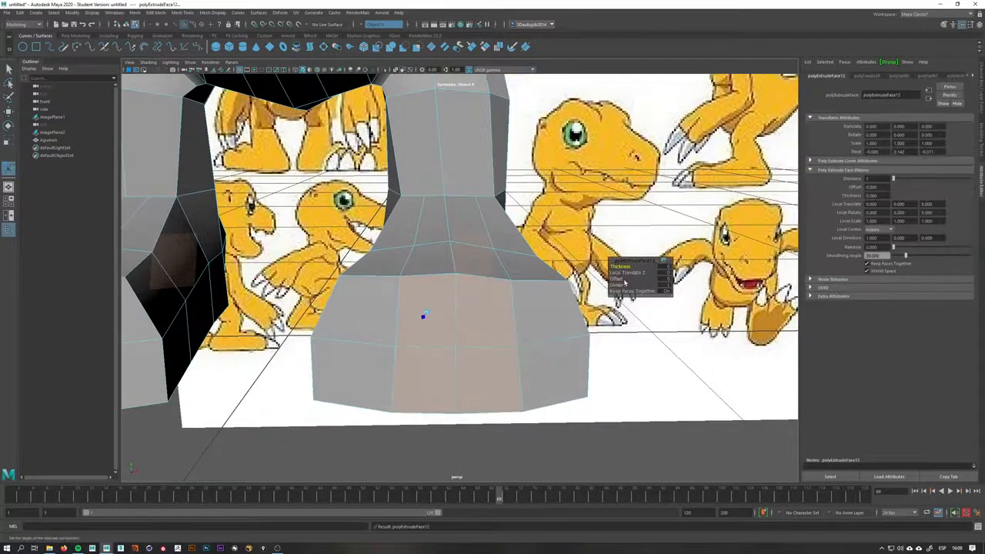
{"action": "mouse_move", "coordinate": [624, 283]}
{"action": "left_mouse_down"}
{"action": "mouse_move", "coordinate": [606, 282]}
{"action": "mouse_move", "coordinate": [616, 279]}
{"action": "left_mouse_up"}
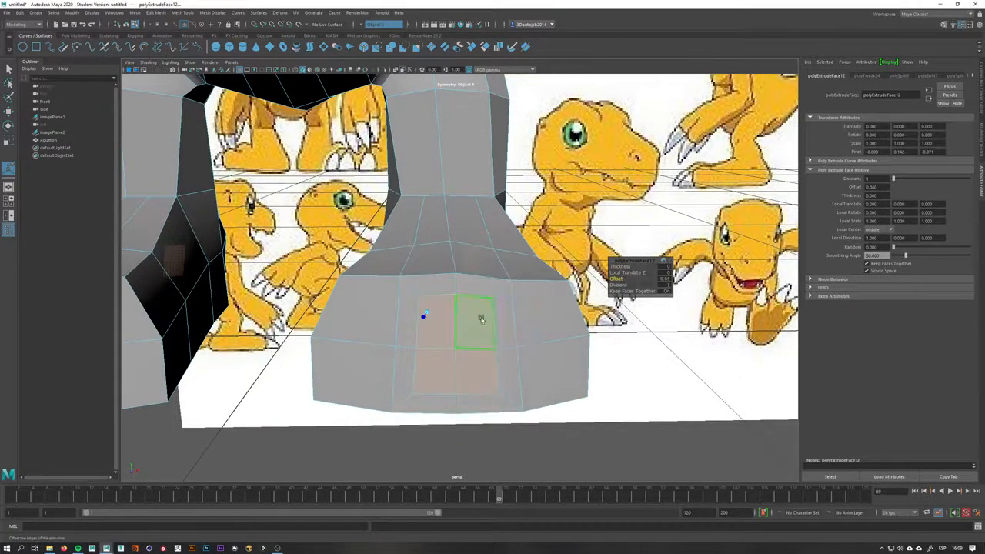
{"action": "scroll", "coordinate": [482, 319], "scroll_direction": "up", "scroll_amount": 1}
{"action": "left_click_drag", "start_coordinate": [500, 336], "coordinate": [492, 308], "text": "alt"}
{"action": "right_click_drag", "start_coordinate": [495, 290], "coordinate": [460, 290]}
{"action": "left_click", "coordinate": [511, 276]}
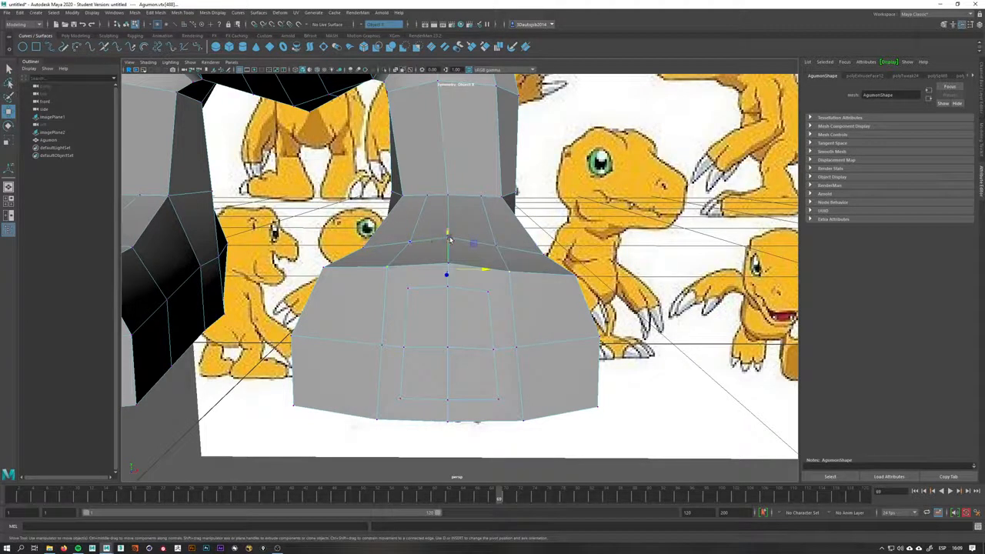
Move the inset loop's top and bottom vertices to reshape the new loop on the foot
{"action": "left_click_drag", "start_coordinate": [450, 241], "coordinate": [449, 269]}
{"action": "left_click", "coordinate": [488, 293]}
{"action": "left_click", "coordinate": [409, 292], "text": "shift"}
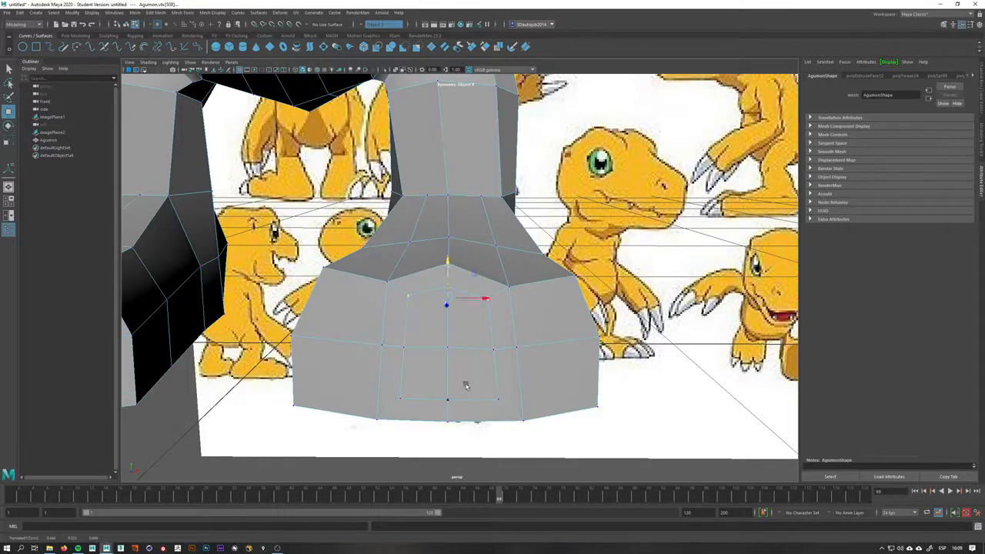
{"action": "left_click", "coordinate": [500, 401]}
{"action": "left_click", "coordinate": [401, 400], "text": "shift"}
{"action": "left_click_drag", "start_coordinate": [449, 368], "coordinate": [449, 382]}
Pull the inset loop's side vertices outward to round the loop into a circular shape
{"action": "key", "text": "q"}
{"action": "left_click", "coordinate": [449, 401]}
{"action": "key", "text": "w"}
{"action": "left_click", "coordinate": [403, 348]}
{"action": "left_click_drag", "start_coordinate": [428, 349], "coordinate": [425, 351]}
{"action": "left_click", "coordinate": [525, 355]}
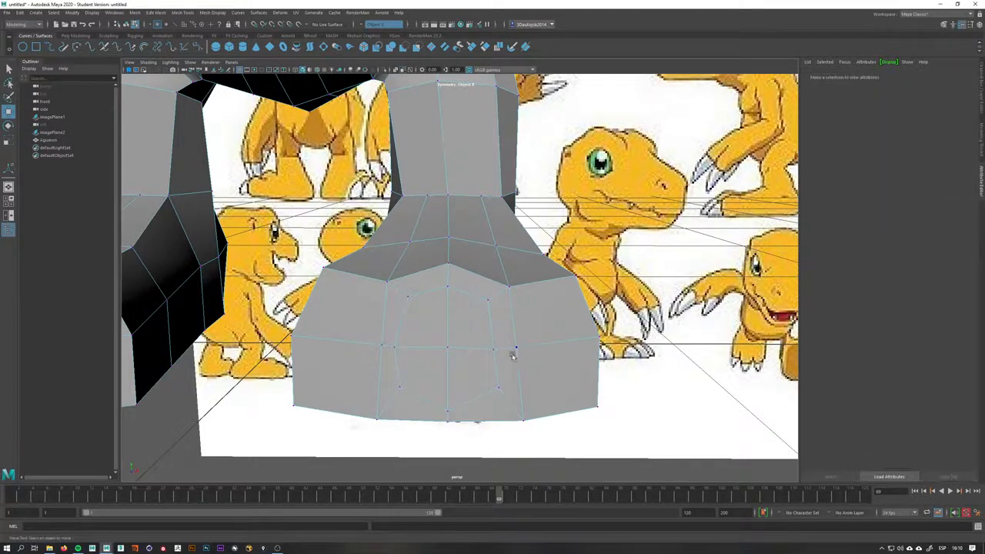
{"action": "left_click", "coordinate": [513, 350]}
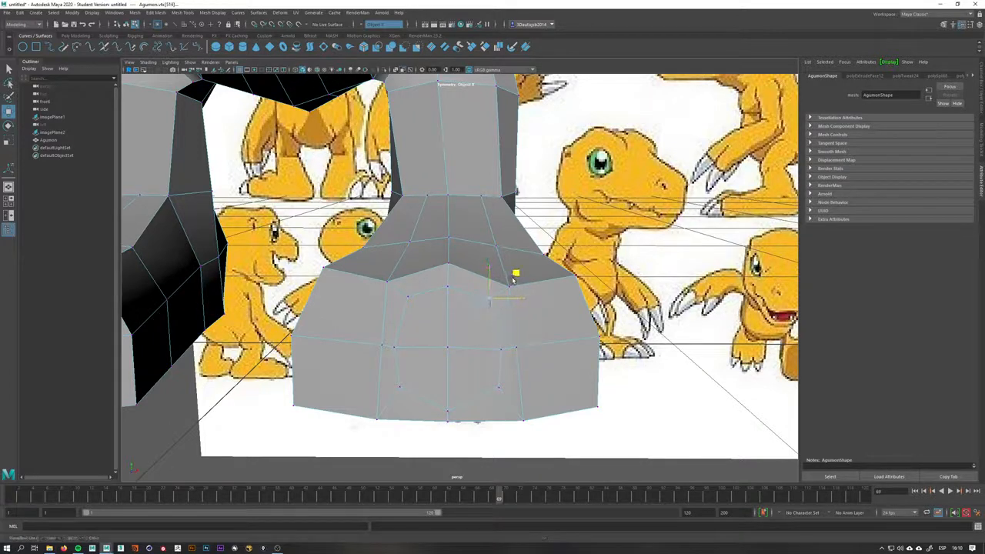
Select the inset faces on the foot's front and extrude them inward to carve a recess
{"action": "key", "text": "q"}
{"action": "right_click_drag", "start_coordinate": [481, 313], "coordinate": [476, 333]}
{"action": "left_click", "coordinate": [472, 326]}
{"action": "left_click", "coordinate": [467, 372], "text": "shift"}
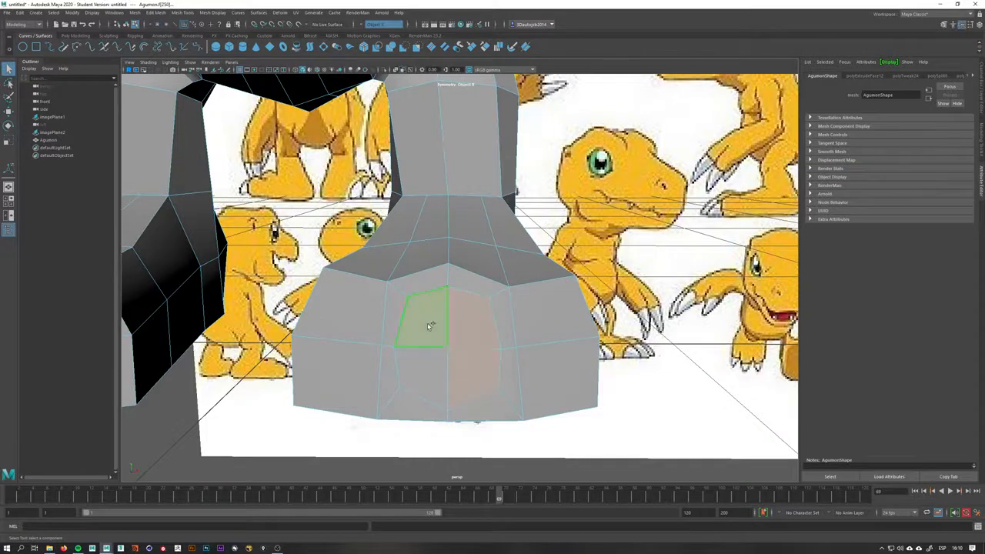
{"action": "left_click_drag", "start_coordinate": [431, 326], "coordinate": [416, 347], "text": "alt"}
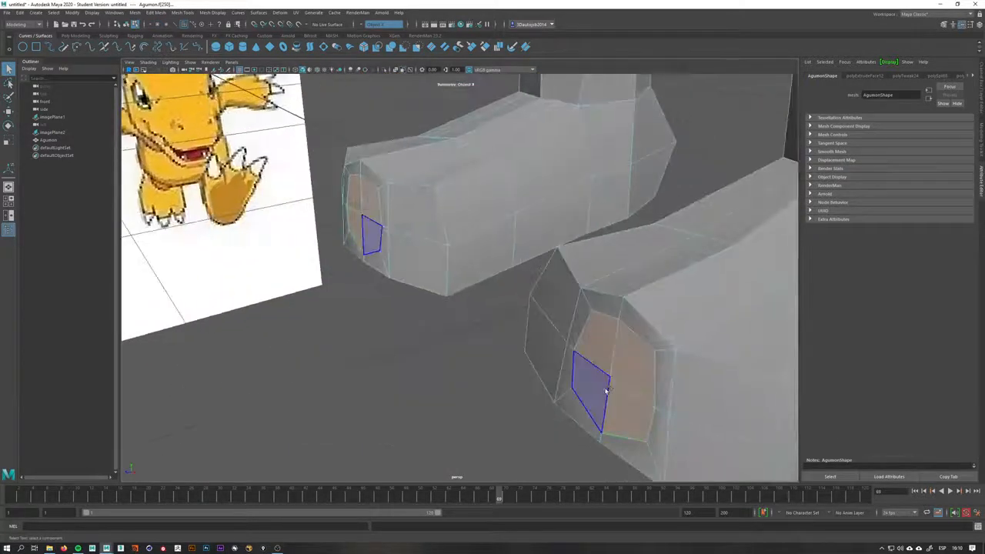
{"action": "left_click_drag", "start_coordinate": [606, 391], "coordinate": [501, 341], "text": "alt"}
{"action": "right_click_drag", "start_coordinate": [501, 341], "coordinate": [501, 360], "text": "shift"}
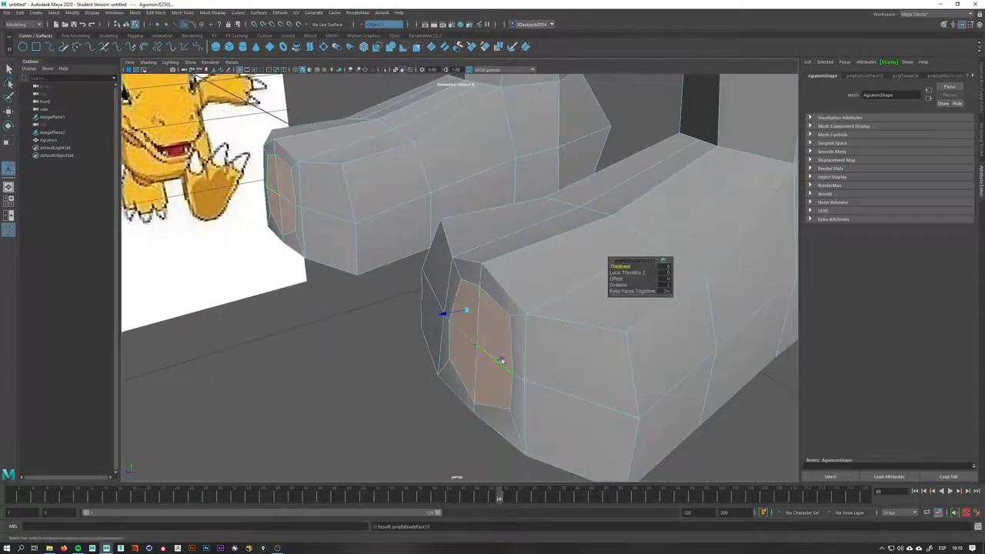
{"action": "left_click_drag", "start_coordinate": [453, 315], "coordinate": [462, 341]}
{"action": "left_click", "coordinate": [491, 381]}
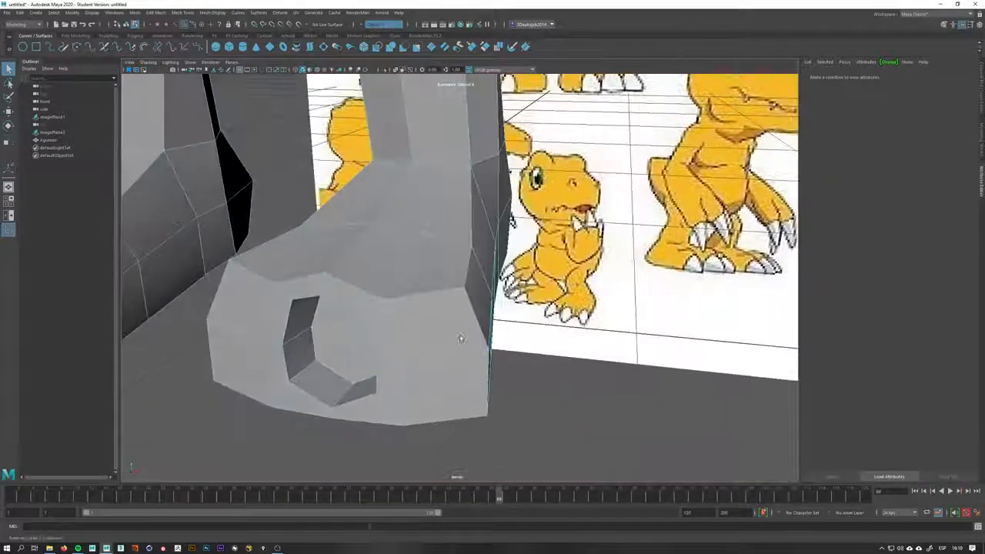
Inspect the carved recess on the foot from several angles
{"action": "right_click_drag", "start_coordinate": [438, 324], "coordinate": [438, 347]}
{"action": "left_click", "coordinate": [439, 343]}
{"action": "left_click", "coordinate": [464, 383], "text": "shift"}
{"action": "left_click_drag", "start_coordinate": [464, 382], "coordinate": [428, 301], "text": "alt"}
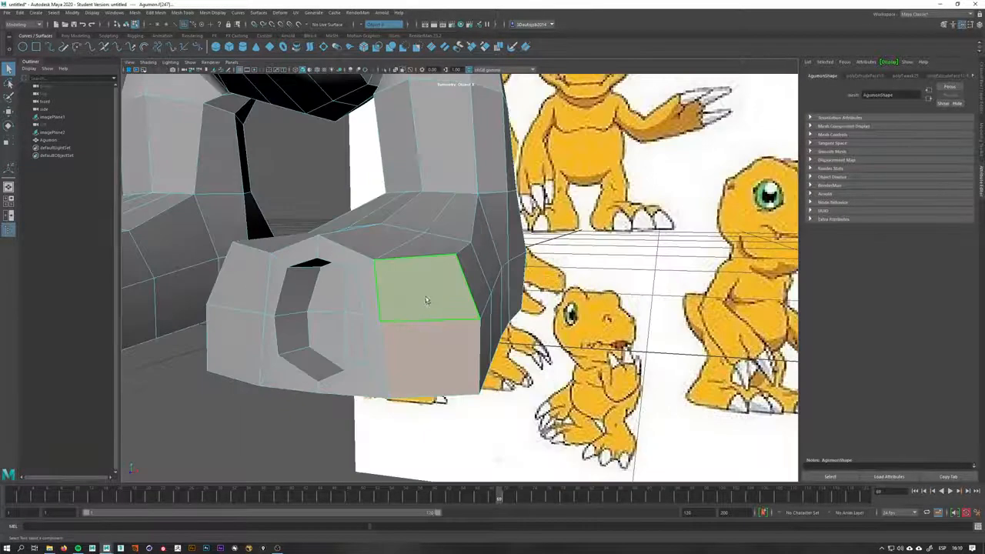
{"action": "right_click_drag", "start_coordinate": [429, 301], "coordinate": [450, 292]}
{"action": "left_click_drag", "start_coordinate": [450, 292], "coordinate": [453, 308], "text": "alt"}
{"action": "right_click_drag", "start_coordinate": [453, 308], "coordinate": [414, 319], "text": "shift"}
{"action": "left_click_drag", "start_coordinate": [414, 320], "coordinate": [460, 277], "text": "alt"}
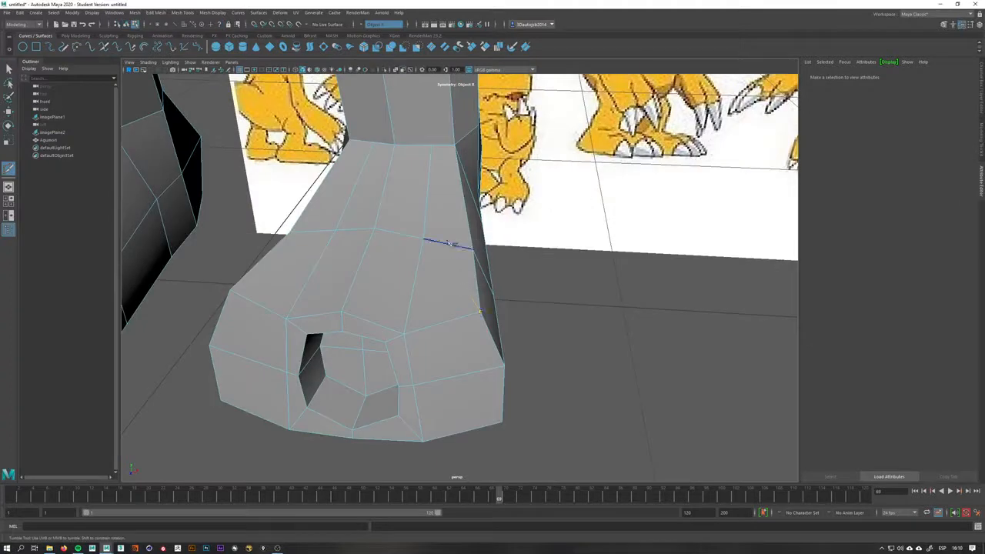
Cut a new edge across the top of the foot with the Multi-Cut tool
{"action": "left_click", "coordinate": [444, 244]}
{"action": "left_click", "coordinate": [446, 322]}
{"action": "left_click_drag", "start_coordinate": [471, 386], "coordinate": [457, 286], "text": "alt"}
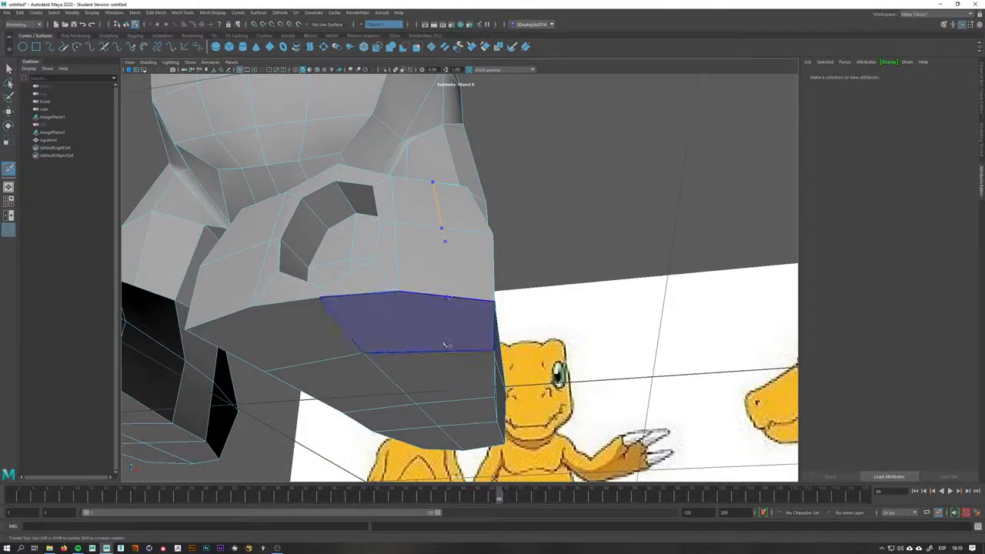
{"action": "left_click", "coordinate": [447, 351]}
{"action": "right_click", "coordinate": [471, 354]}
{"action": "left_click_drag", "start_coordinate": [471, 353], "coordinate": [370, 304], "text": "alt"}
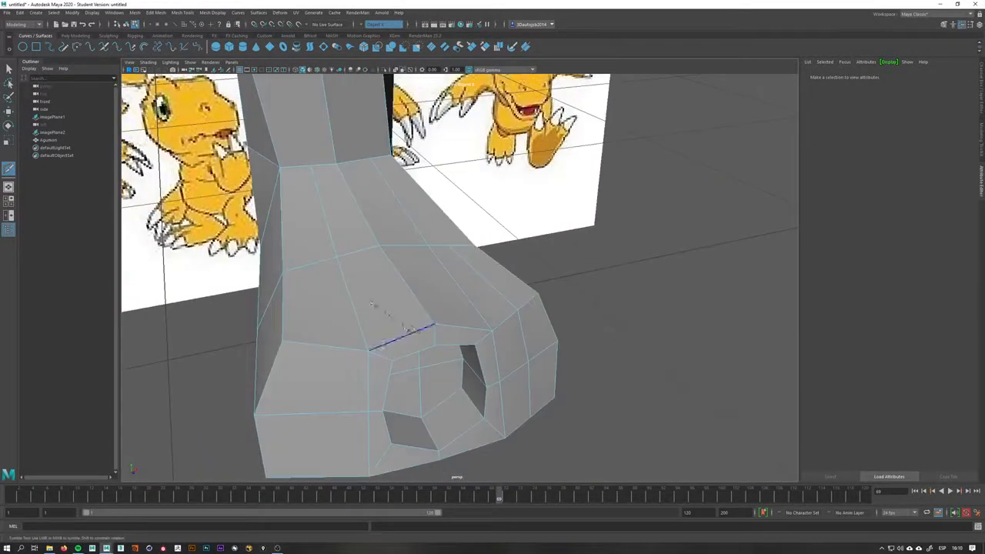
Cut another edge down the side of the foot with the Multi-Cut tool
{"action": "left_click", "coordinate": [312, 264]}
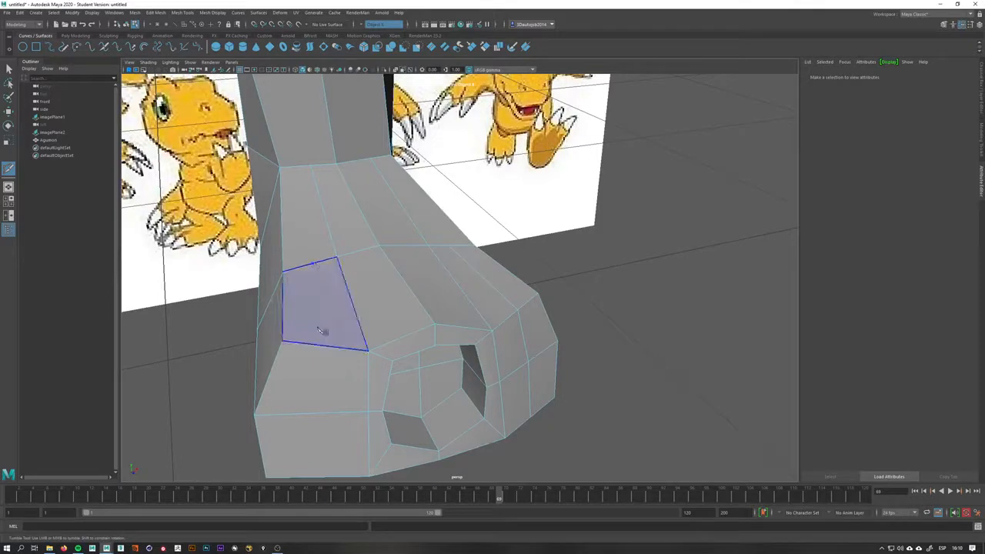
{"action": "left_click", "coordinate": [319, 416]}
{"action": "left_click_drag", "start_coordinate": [319, 416], "coordinate": [294, 265], "text": "alt"}
{"action": "left_click", "coordinate": [294, 268]}
{"action": "key", "text": "Return"}
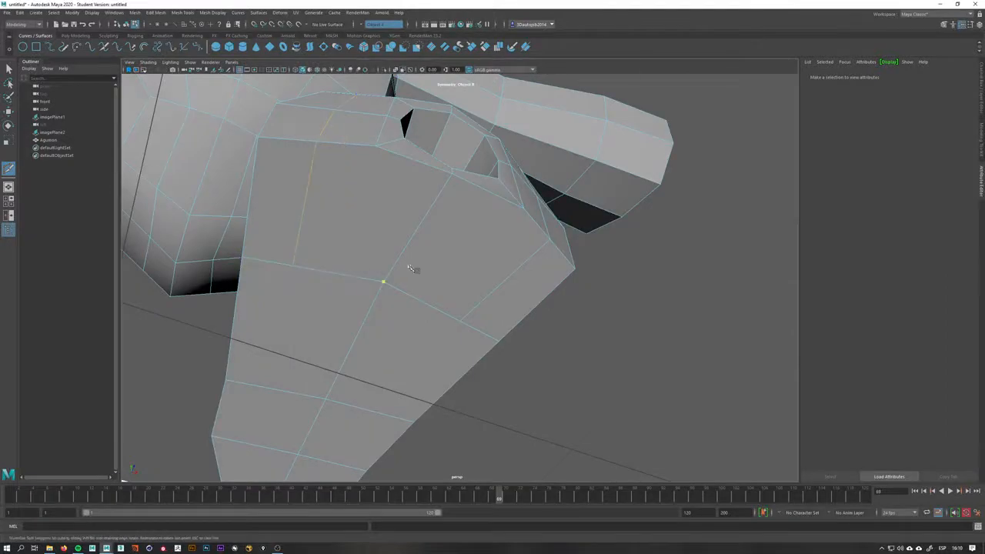
Move vertices around the top of the foot to smooth the newly cut edges
{"action": "left_click_drag", "start_coordinate": [404, 260], "coordinate": [363, 316], "text": "alt"}
{"action": "key", "text": "q"}
{"action": "right_click_drag", "start_coordinate": [433, 315], "coordinate": [401, 314]}
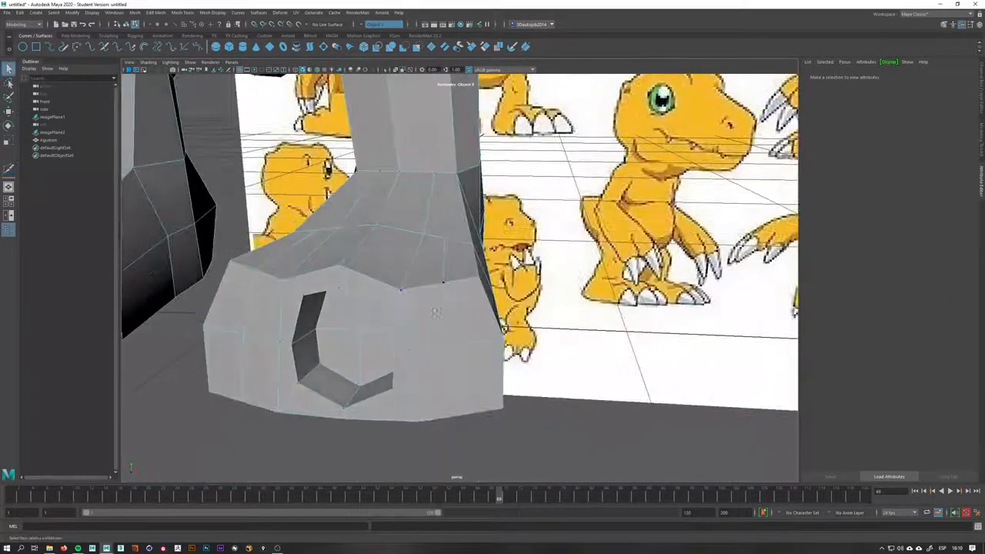
{"action": "left_click_drag", "start_coordinate": [460, 299], "coordinate": [557, 285], "text": "alt"}
{"action": "left_click", "coordinate": [463, 282]}
{"action": "key", "text": "w"}
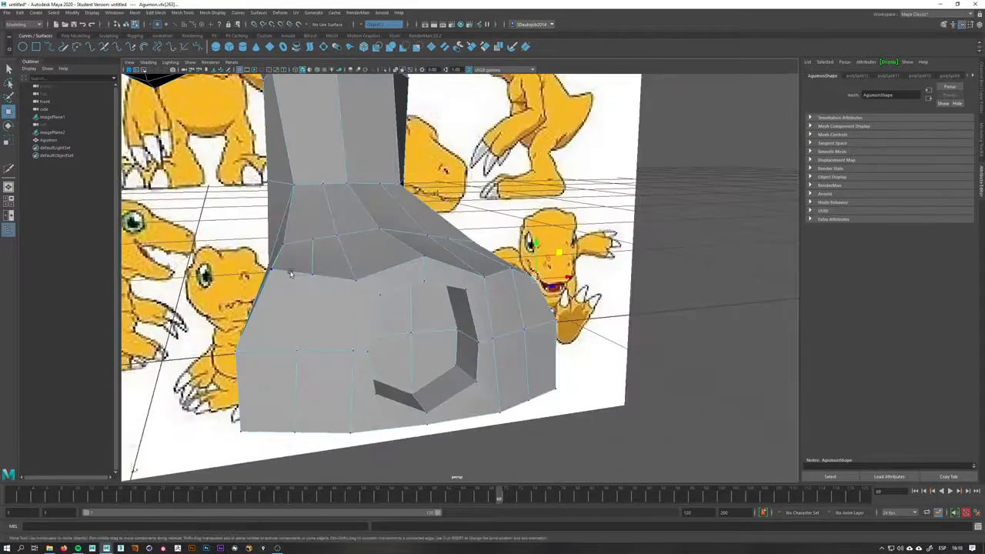
{"action": "left_click", "coordinate": [271, 274]}
{"action": "left_click_drag", "start_coordinate": [298, 245], "coordinate": [288, 262]}
{"action": "left_click_drag", "start_coordinate": [446, 286], "coordinate": [403, 279], "text": "alt"}
{"action": "left_click_drag", "start_coordinate": [523, 373], "coordinate": [500, 374], "text": "alt"}
{"action": "left_click", "coordinate": [483, 364]}
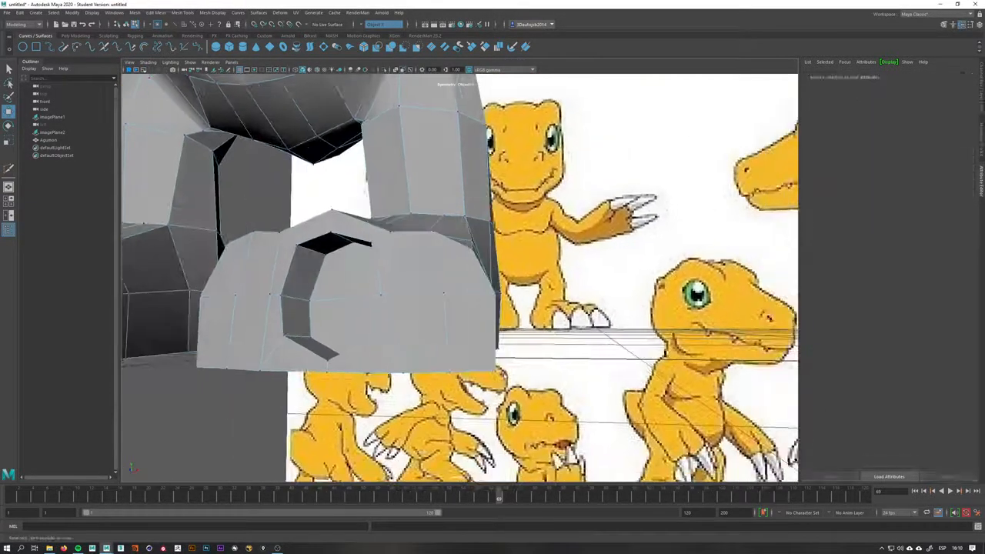
Move vertices around the recess to round its outline on the foot's front
{"action": "left_click", "coordinate": [496, 373]}
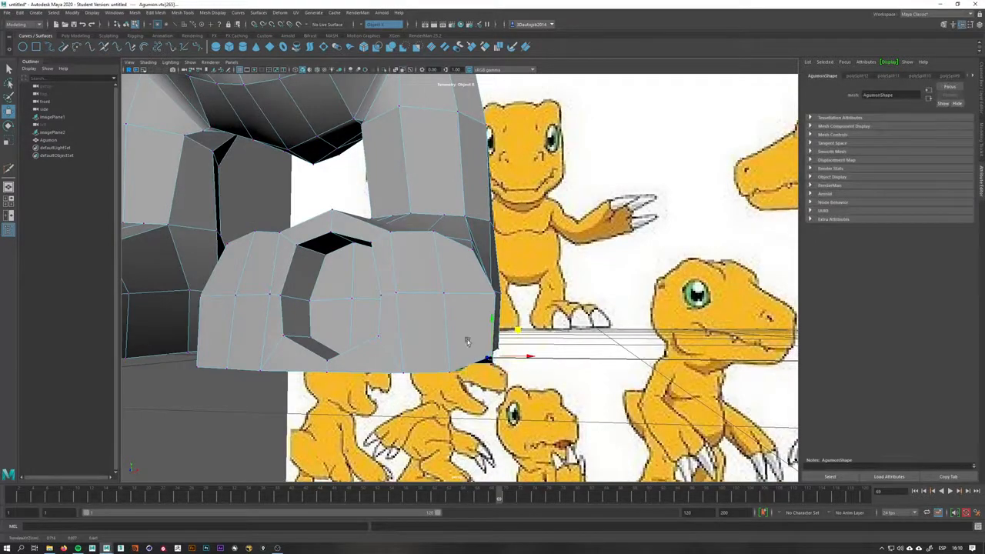
{"action": "left_click_drag", "start_coordinate": [514, 339], "coordinate": [284, 344], "text": "alt"}
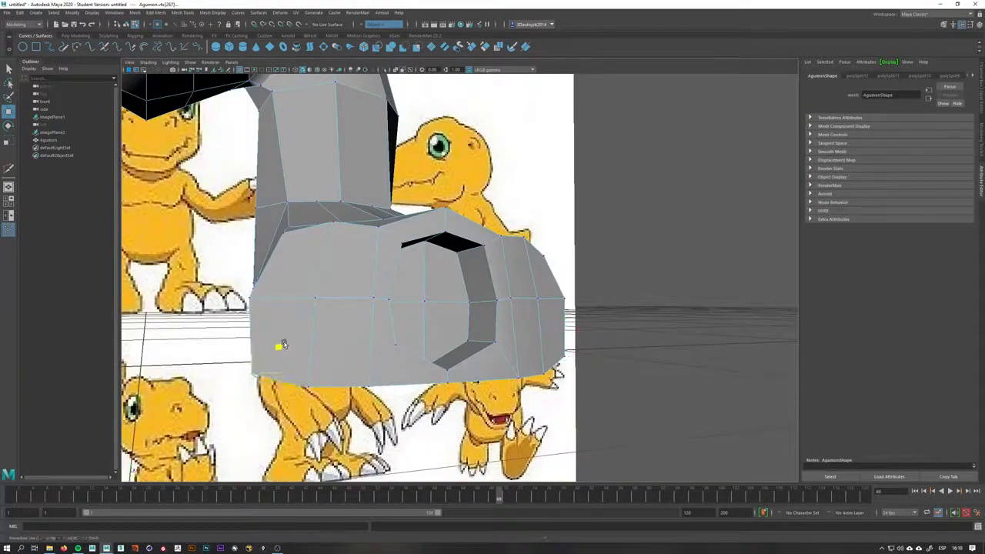
{"action": "left_click_drag", "start_coordinate": [370, 344], "coordinate": [445, 315], "text": "alt"}
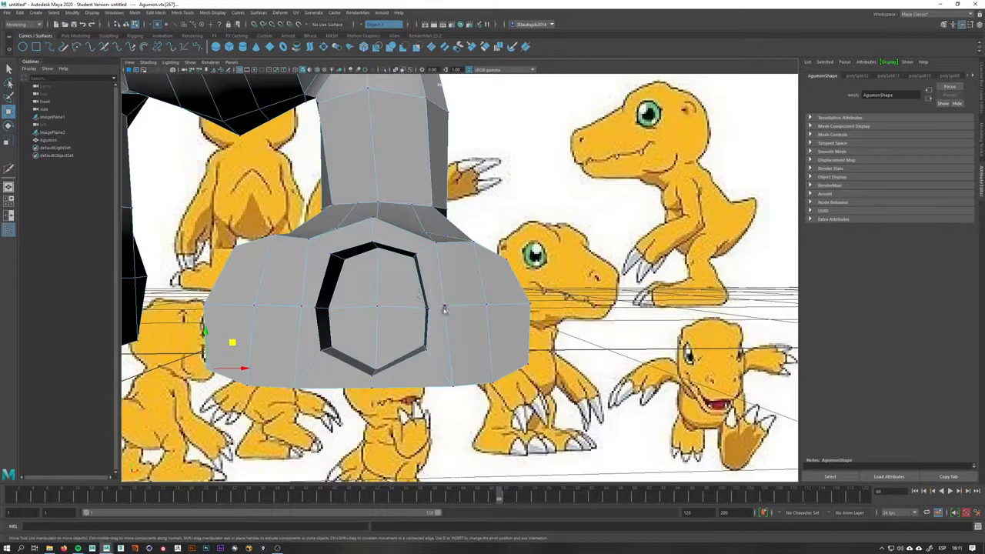
{"action": "left_click_drag", "start_coordinate": [470, 282], "coordinate": [466, 285]}
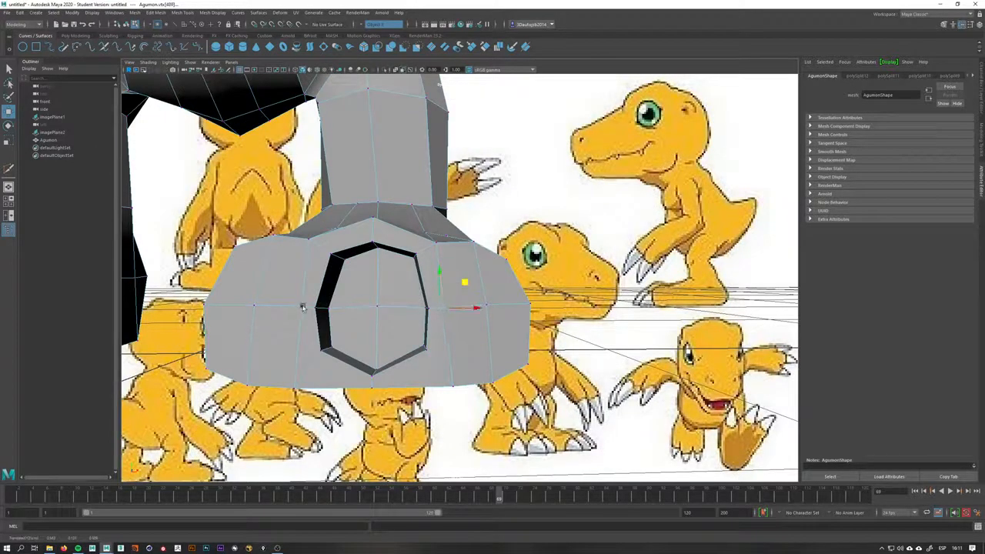
{"action": "left_click", "coordinate": [329, 281]}
{"action": "left_click_drag", "start_coordinate": [414, 306], "coordinate": [480, 314], "text": "alt"}
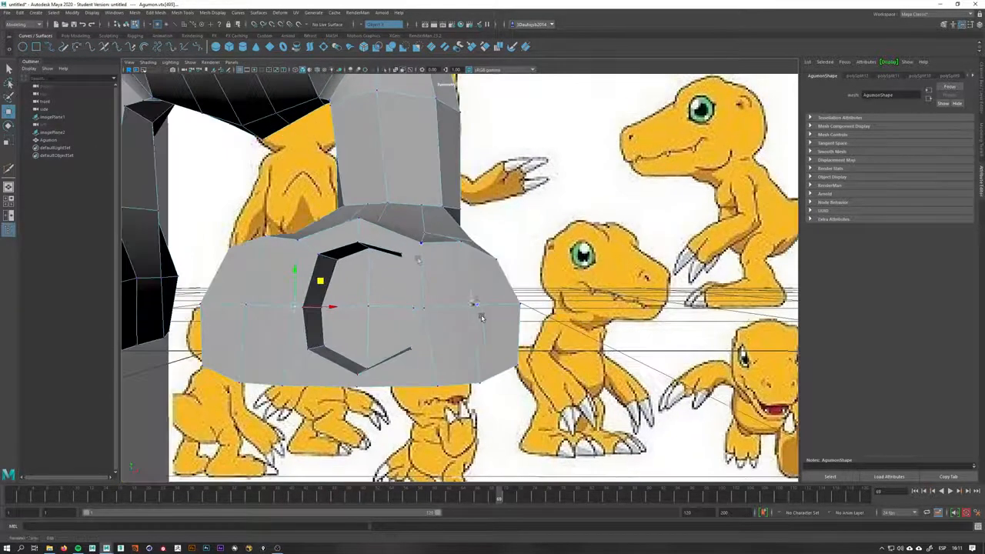
{"action": "left_click", "coordinate": [423, 245]}
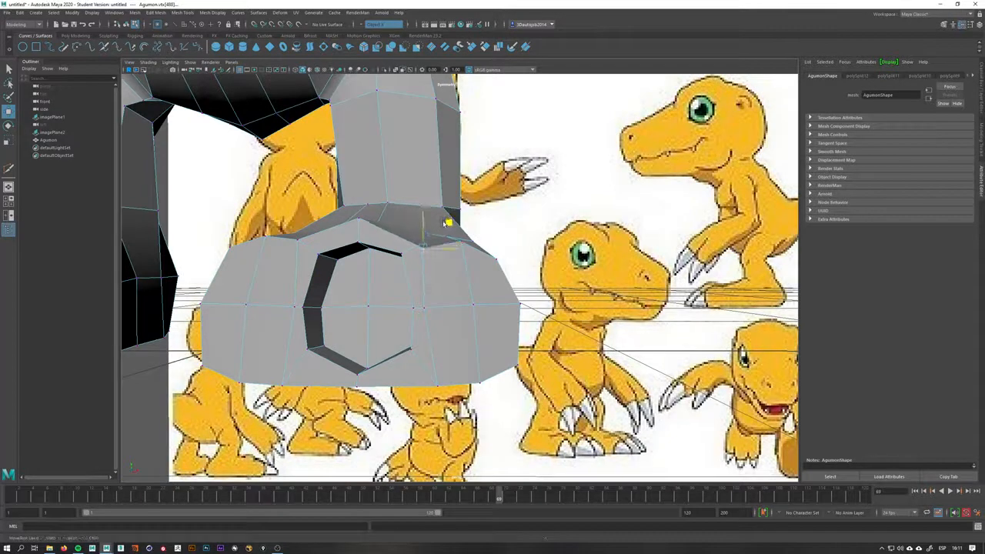
{"action": "left_click", "coordinate": [303, 243]}
{"action": "left_click", "coordinate": [300, 242]}
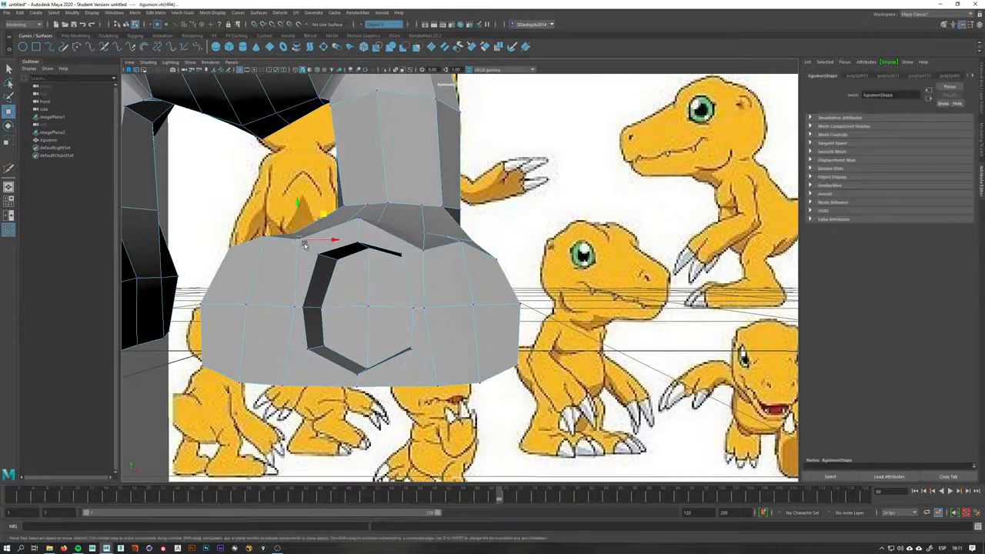
{"action": "left_click_drag", "start_coordinate": [325, 224], "coordinate": [465, 326], "text": "alt"}
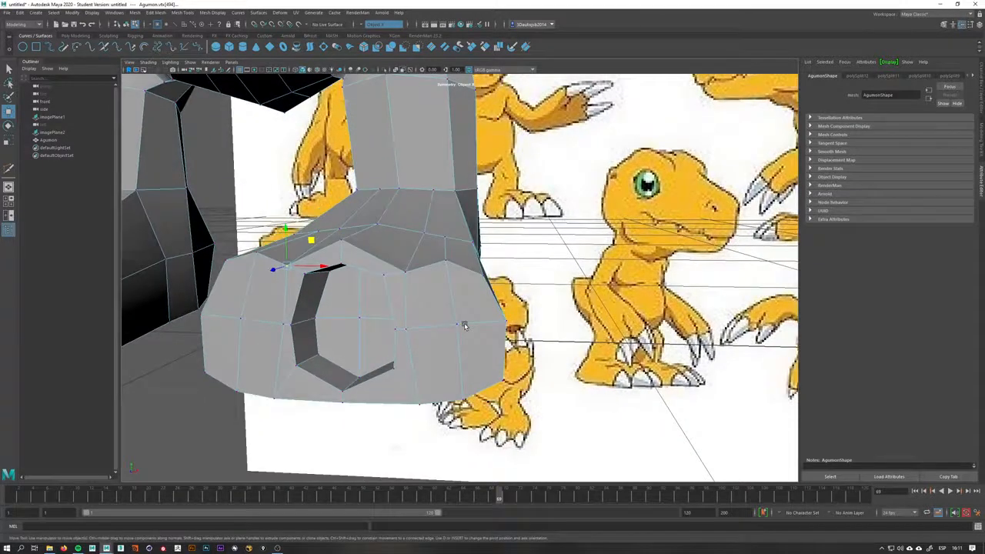
{"action": "right_click_drag", "start_coordinate": [465, 326], "coordinate": [464, 366]}
Select and move vertices on the foot's side to even out its shape
{"action": "left_click", "coordinate": [470, 308]}
{"action": "left_click", "coordinate": [436, 312], "text": "shift"}
{"action": "left_click", "coordinate": [439, 352], "text": "shift"}
{"action": "left_click", "coordinate": [482, 362], "text": "shift"}
{"action": "left_click_drag", "start_coordinate": [622, 280], "coordinate": [622, 279]}
{"action": "left_click_drag", "start_coordinate": [470, 335], "coordinate": [421, 354], "text": "alt"}
{"action": "mouse_move", "coordinate": [421, 354]}
{"action": "right_mouse_down", "text": "shift"}
{"action": "mouse_move", "coordinate": [421, 366]}
{"action": "mouse_move", "coordinate": [421, 356]}
{"action": "right_mouse_up", "text": "shift"}
{"action": "key", "text": "q"}
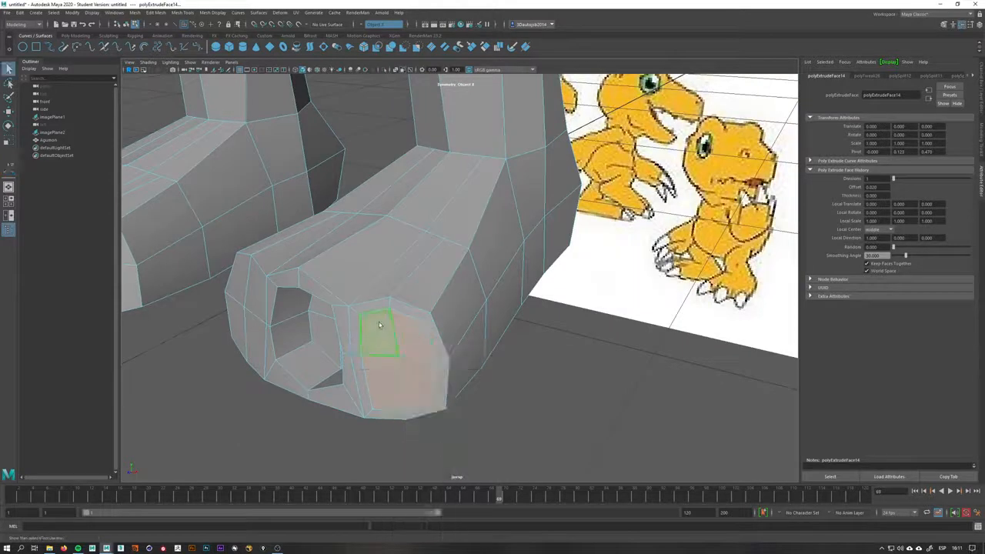
Set the Move tool's Transform Constraint to Surface and slide vertices along the foot's side
{"action": "right_click_drag", "start_coordinate": [379, 323], "coordinate": [345, 323]}
{"action": "double_click", "coordinate": [9, 112]}
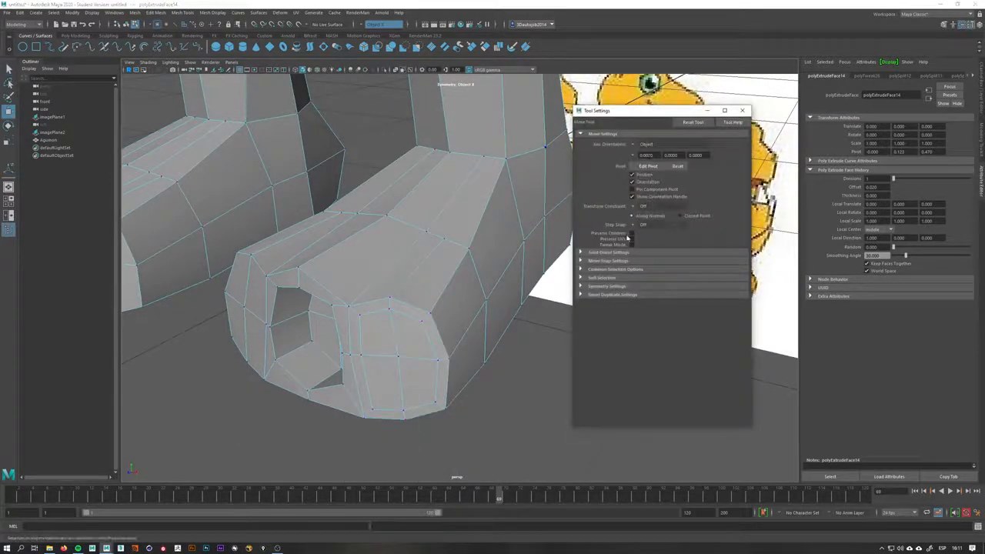
{"action": "left_click", "coordinate": [642, 210]}
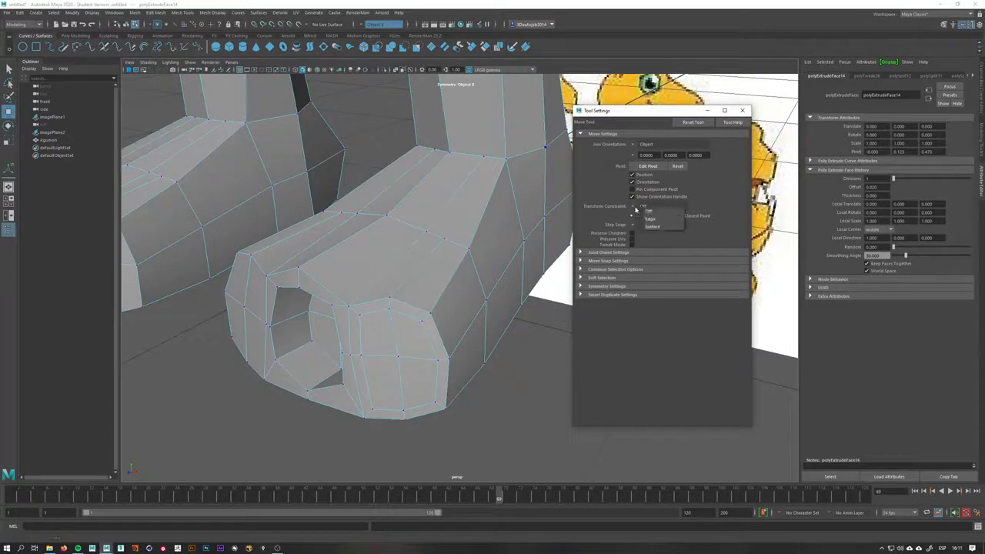
{"action": "left_click", "coordinate": [662, 227]}
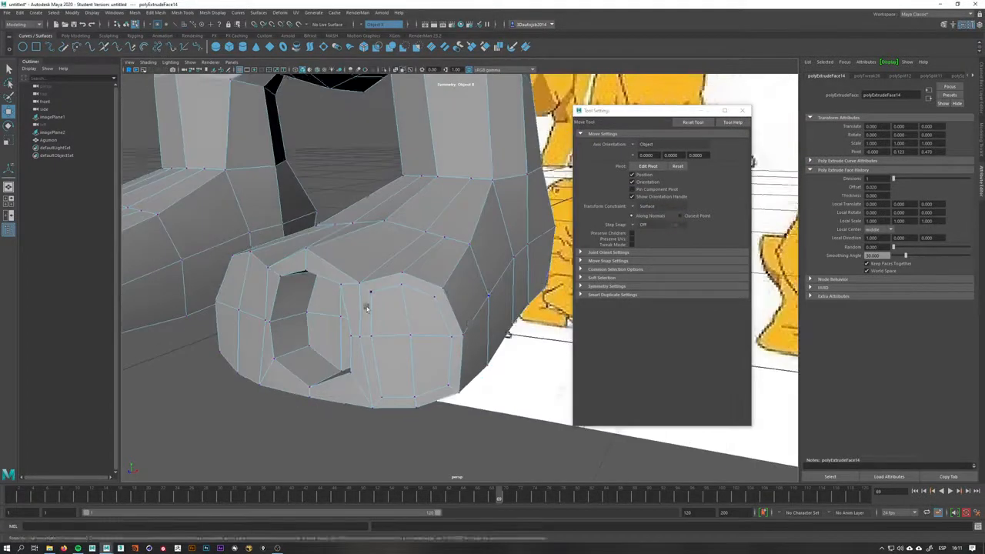
{"action": "left_click", "coordinate": [376, 302]}
{"action": "scroll", "coordinate": [377, 302], "scroll_direction": "up", "scroll_amount": 3}
{"action": "left_click_drag", "start_coordinate": [414, 284], "coordinate": [475, 289]}
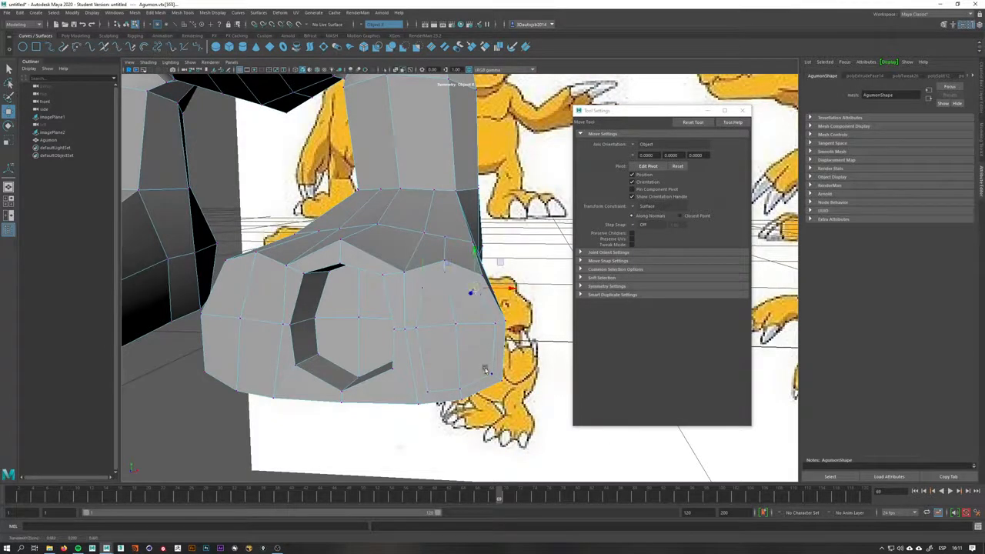
{"action": "left_click", "coordinate": [431, 384]}
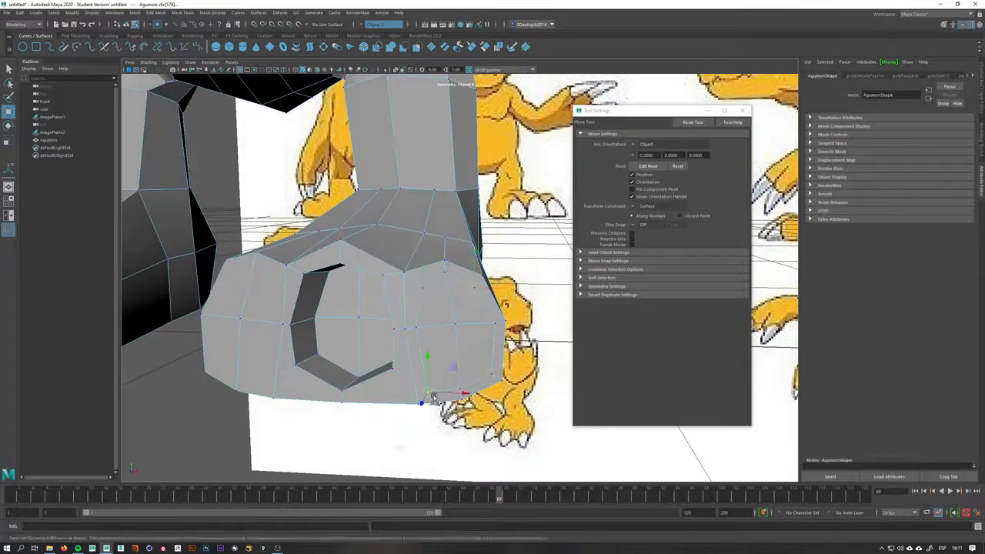
{"action": "left_click", "coordinate": [417, 330]}
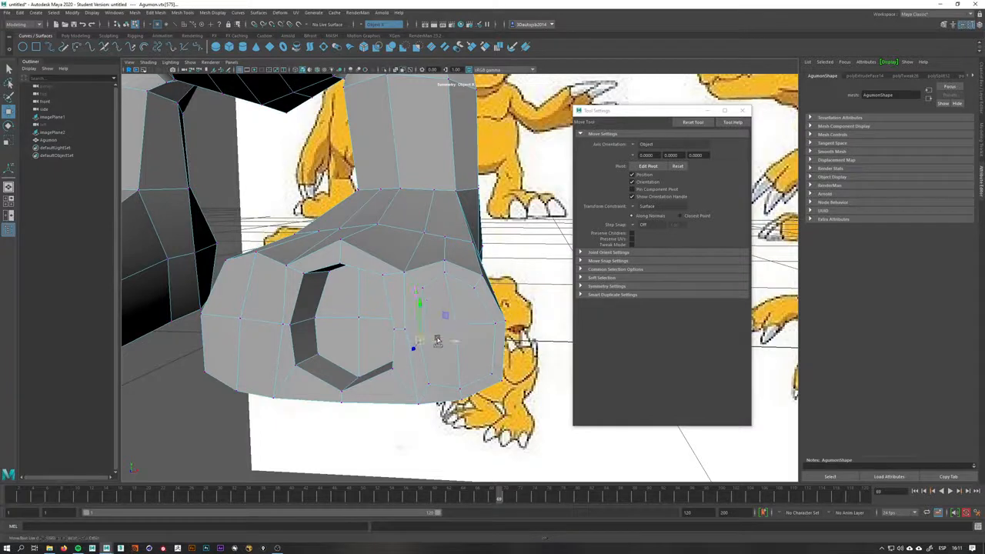
{"action": "left_click", "coordinate": [453, 333]}
{"action": "left_click", "coordinate": [495, 325]}
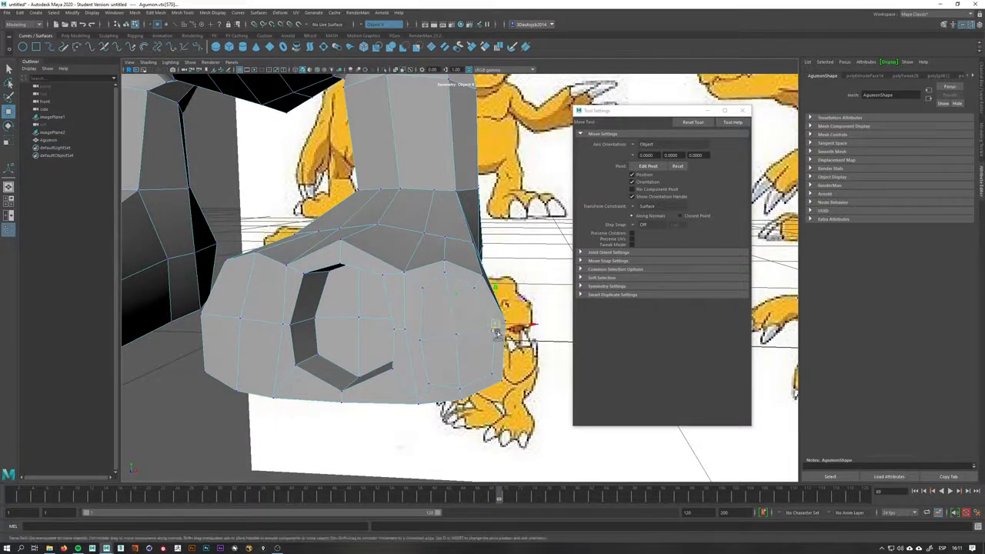
{"action": "left_click_drag", "start_coordinate": [496, 331], "coordinate": [455, 287], "text": "alt"}
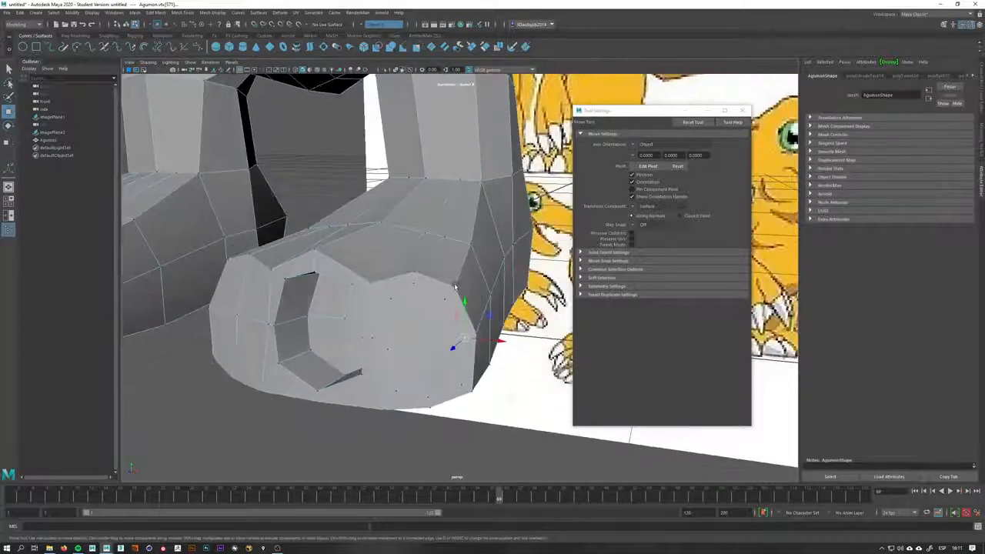
Set the Transform Constraint back to Off and move vertices along the recess's upper edge
{"action": "left_click", "coordinate": [633, 207]}
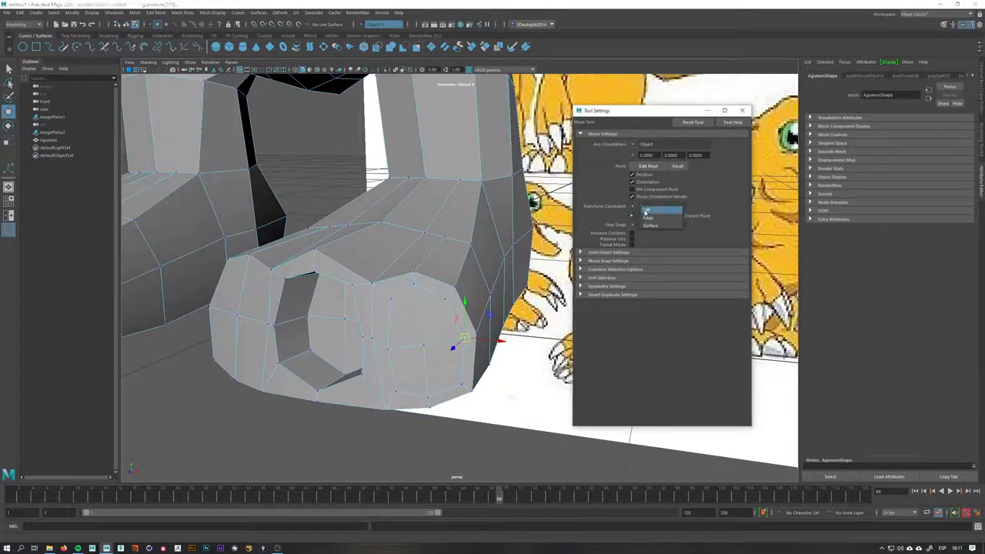
{"action": "key", "text": "q"}
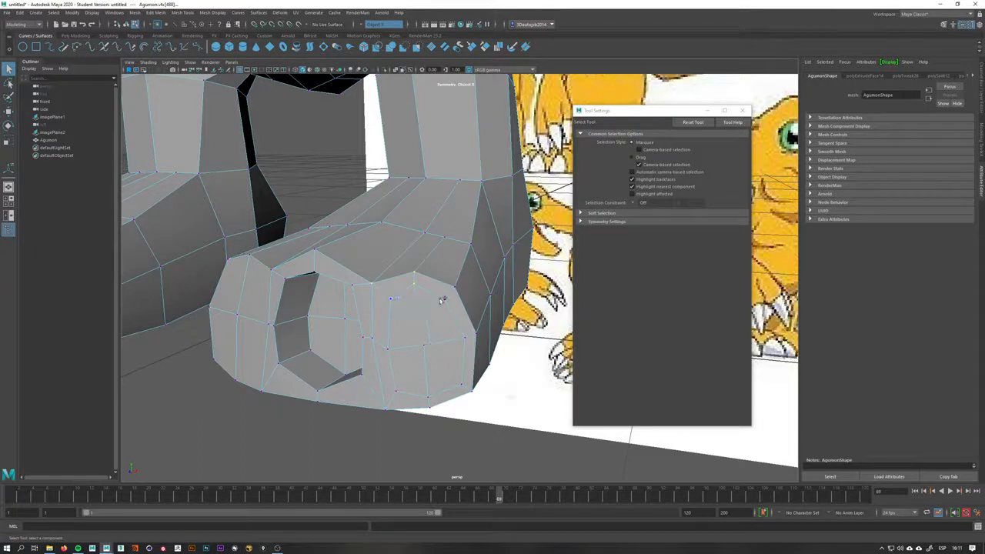
{"action": "key", "text": "w"}
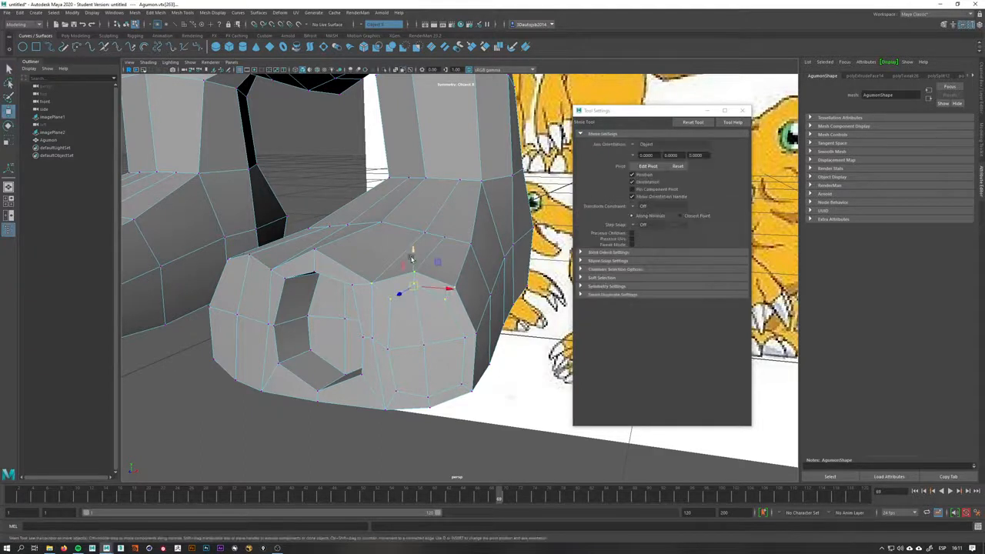
{"action": "left_click_drag", "start_coordinate": [415, 263], "coordinate": [416, 265]}
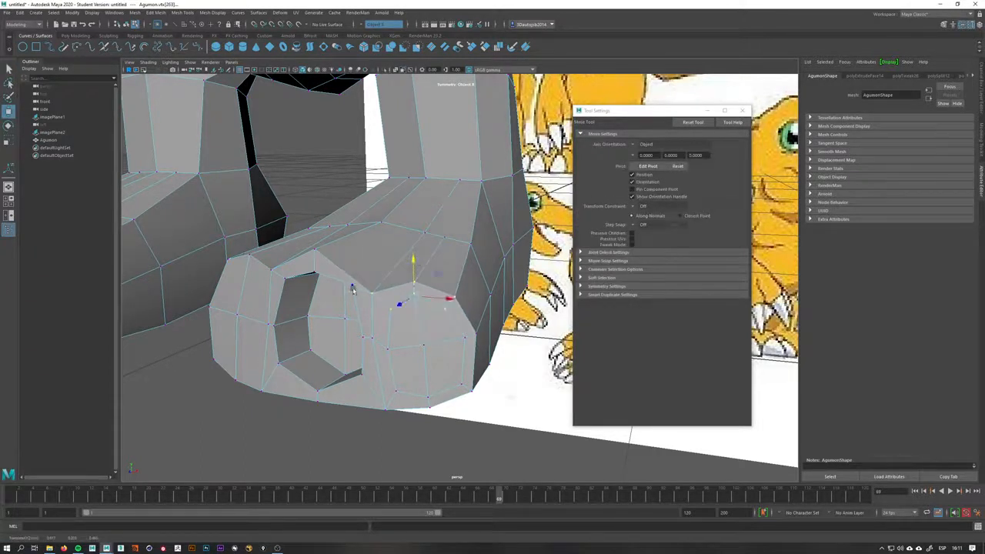
{"action": "left_click", "coordinate": [352, 286]}
{"action": "left_click_drag", "start_coordinate": [354, 269], "coordinate": [354, 272]}
{"action": "left_click_drag", "start_coordinate": [370, 313], "coordinate": [324, 314], "text": "alt"}
{"action": "right_click_drag", "start_coordinate": [438, 331], "coordinate": [437, 348]}
{"action": "left_click", "coordinate": [423, 351]}
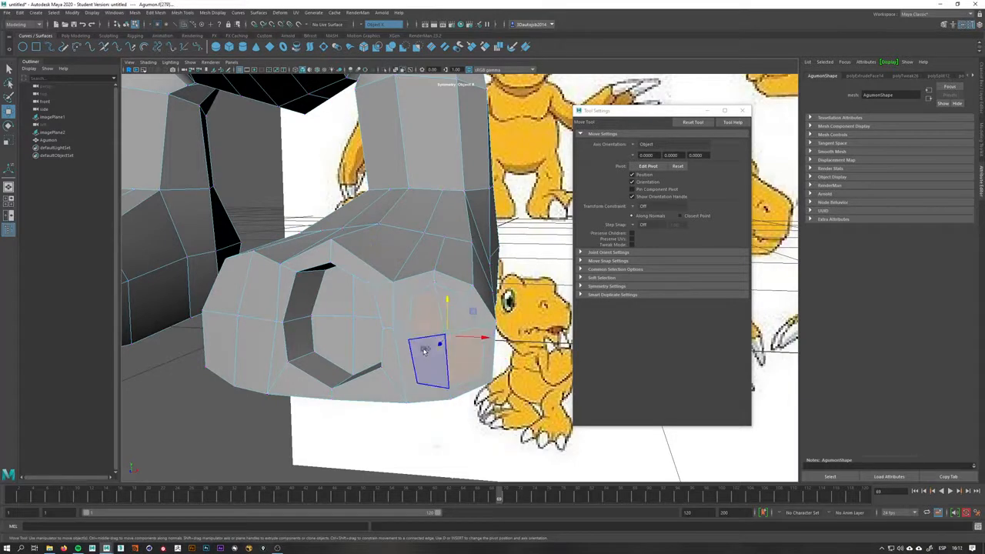
Select a face at the foot's front side and extrude it inward to carve a second recess
{"action": "key", "text": "q"}
{"action": "left_click", "coordinate": [457, 316], "text": "shift"}
{"action": "left_click_drag", "start_coordinate": [434, 350], "coordinate": [364, 357], "text": "alt"}
{"action": "right_click_drag", "start_coordinate": [364, 356], "coordinate": [367, 379], "text": "shift"}
{"action": "left_click_drag", "start_coordinate": [374, 332], "coordinate": [404, 361], "text": "alt"}
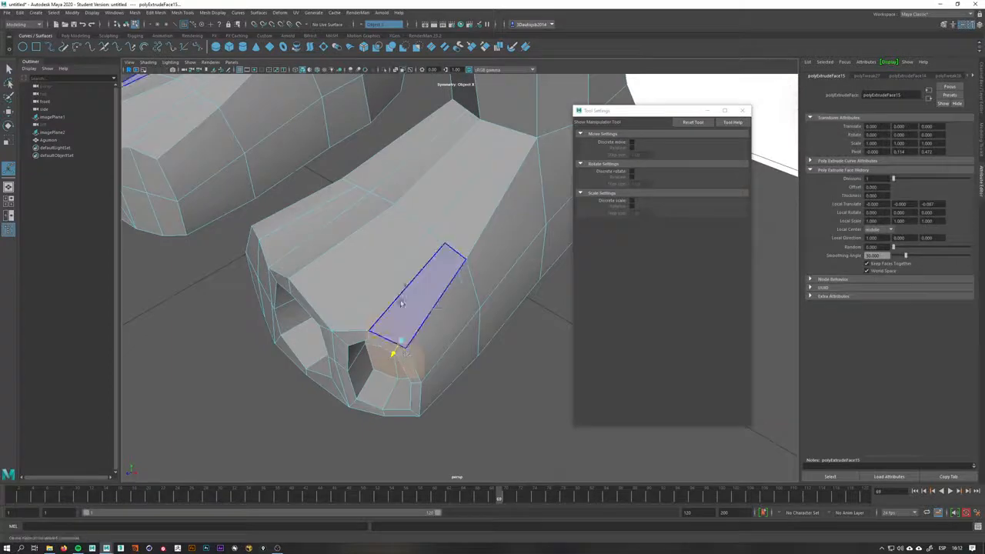
{"action": "right_click_drag", "start_coordinate": [405, 303], "coordinate": [432, 284]}
{"action": "left_click_drag", "start_coordinate": [436, 352], "coordinate": [361, 327], "text": "alt"}
{"action": "left_click", "coordinate": [306, 304]}
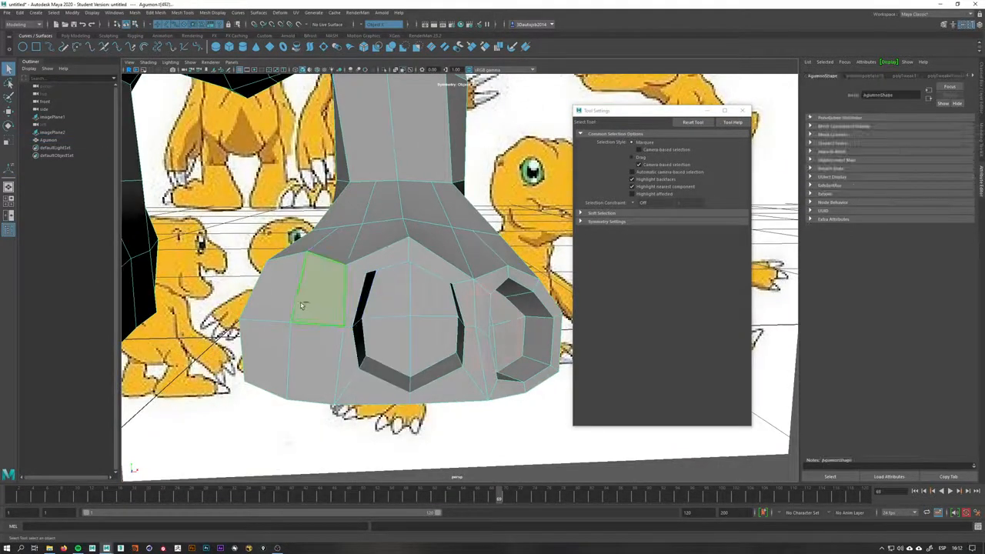
Select a face on the foot's side and extrude it inward with an offset to carve another recess
{"action": "left_click", "coordinate": [271, 303], "text": "shift"}
{"action": "left_click", "coordinate": [276, 355], "text": "shift"}
{"action": "left_click", "coordinate": [313, 364], "text": "shift"}
{"action": "left_click_drag", "start_coordinate": [311, 362], "coordinate": [345, 306], "text": "alt"}
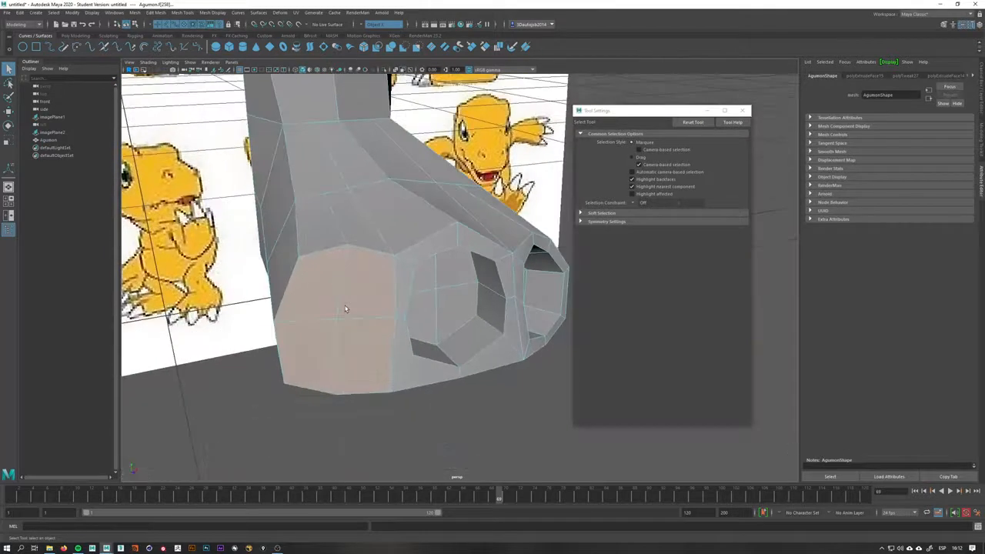
{"action": "right_click_drag", "start_coordinate": [345, 307], "coordinate": [344, 329], "text": "shift"}
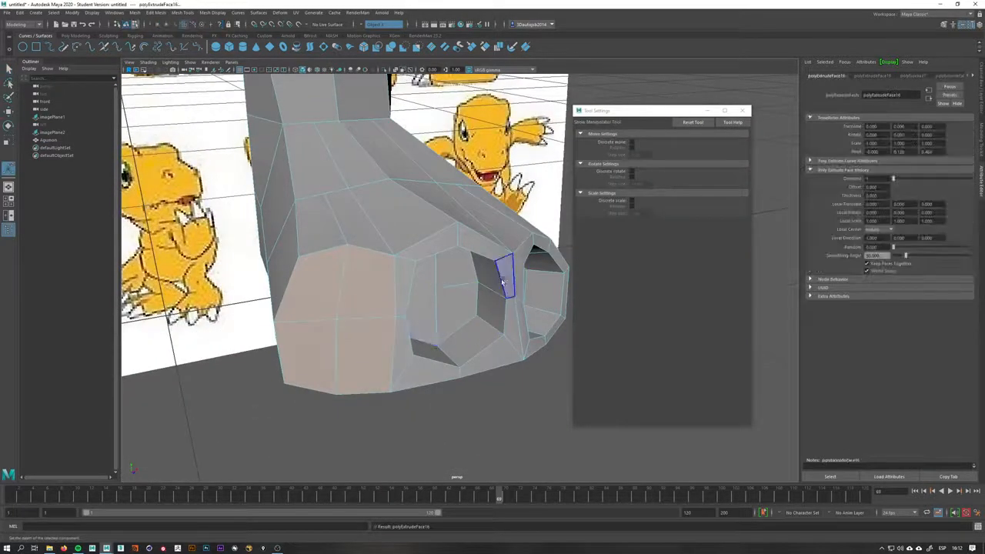
{"action": "left_click", "coordinate": [741, 113]}
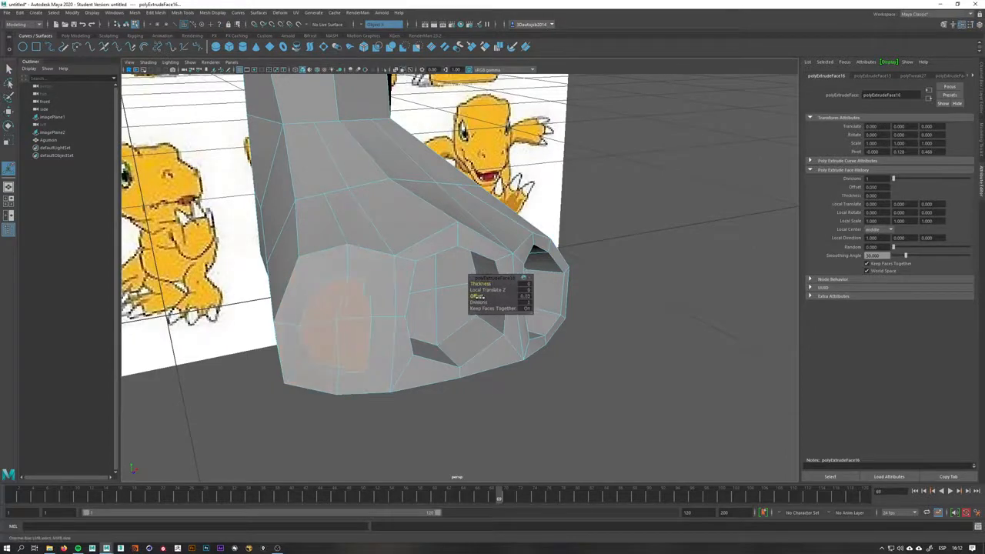
{"action": "left_click_drag", "start_coordinate": [395, 293], "coordinate": [350, 278], "text": "alt"}
{"action": "key", "text": "q"}
{"action": "right_click_drag", "start_coordinate": [315, 255], "coordinate": [285, 246]}
Set the Move tool's Transform Constraint to Surface and slide vertices along the foot's side
{"action": "double_click", "coordinate": [7, 110]}
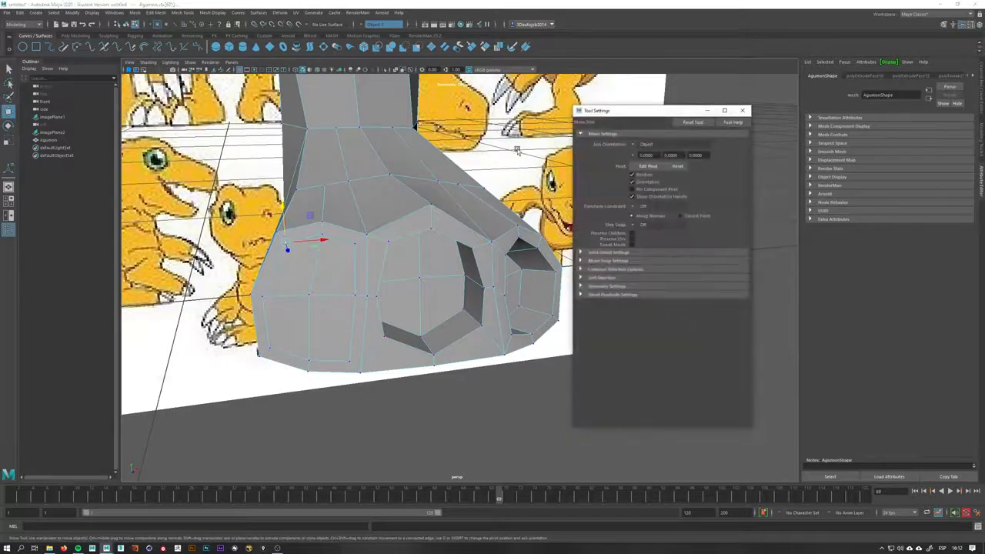
{"action": "left_click", "coordinate": [633, 208]}
{"action": "left_click", "coordinate": [649, 212]}
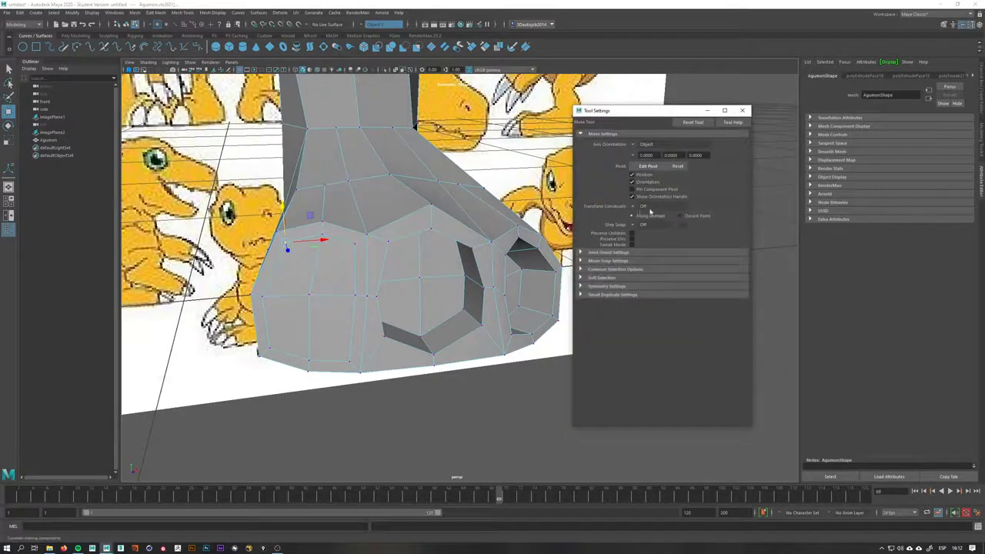
{"action": "left_click", "coordinate": [634, 209]}
{"action": "left_click", "coordinate": [649, 228]}
{"action": "left_click_drag", "start_coordinate": [302, 266], "coordinate": [335, 197], "text": "alt"}
{"action": "left_click_drag", "start_coordinate": [261, 220], "coordinate": [260, 221]}
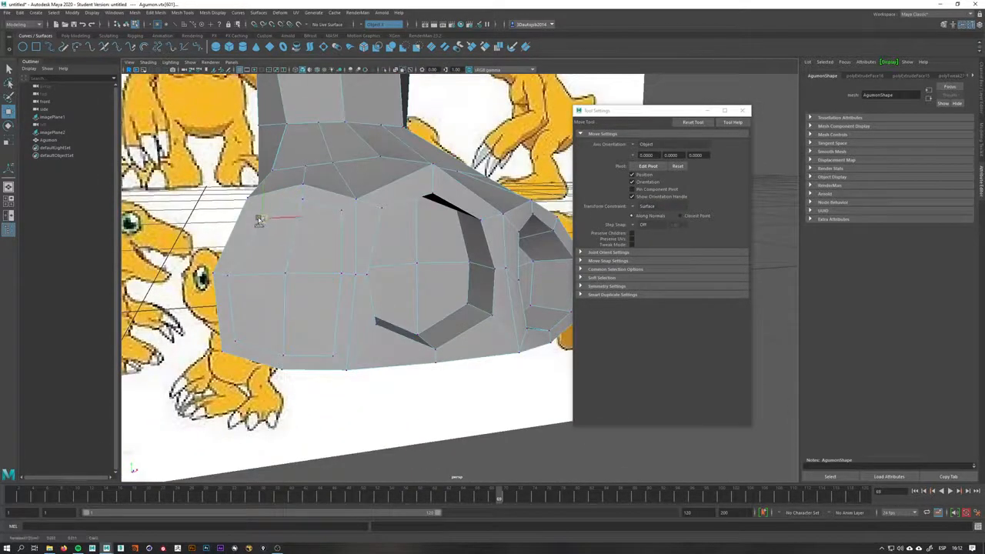
{"action": "left_click", "coordinate": [301, 201]}
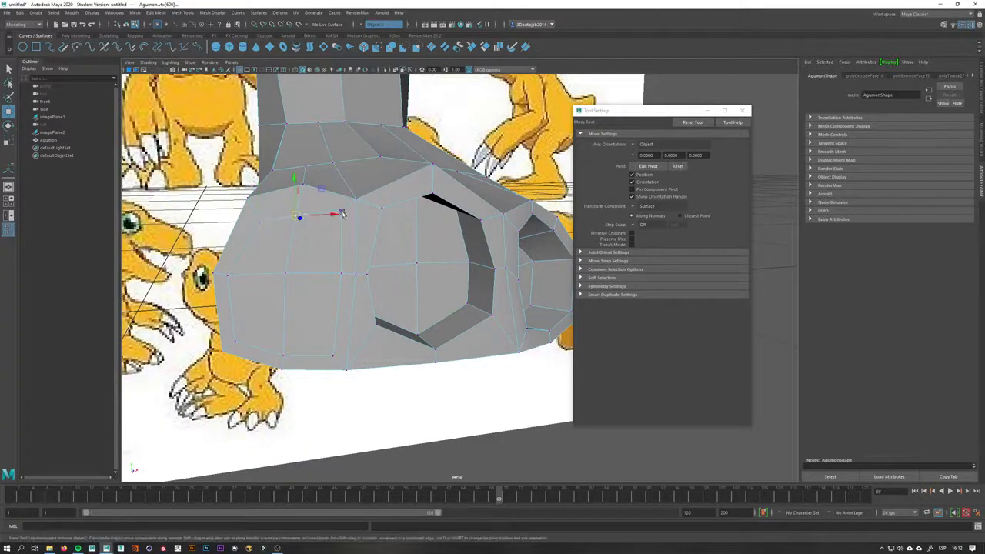
{"action": "left_click_drag", "start_coordinate": [340, 216], "coordinate": [335, 231]}
Select more vertices around the foot's side recess and slide them along the surface to even the outline
{"action": "left_click", "coordinate": [326, 352]}
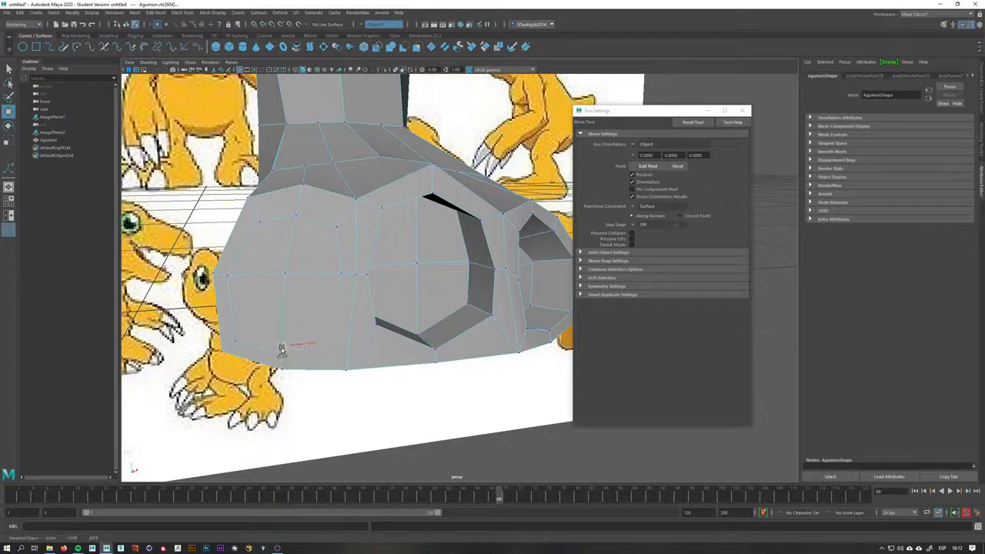
{"action": "left_click", "coordinate": [235, 344]}
{"action": "left_click", "coordinate": [234, 332]}
{"action": "left_click", "coordinate": [227, 280]}
{"action": "left_click_drag", "start_coordinate": [229, 279], "coordinate": [237, 274]}
{"action": "left_click_drag", "start_coordinate": [315, 250], "coordinate": [294, 265], "text": "alt"}
{"action": "key", "text": "q"}
{"action": "right_click_drag", "start_coordinate": [294, 264], "coordinate": [255, 263]}
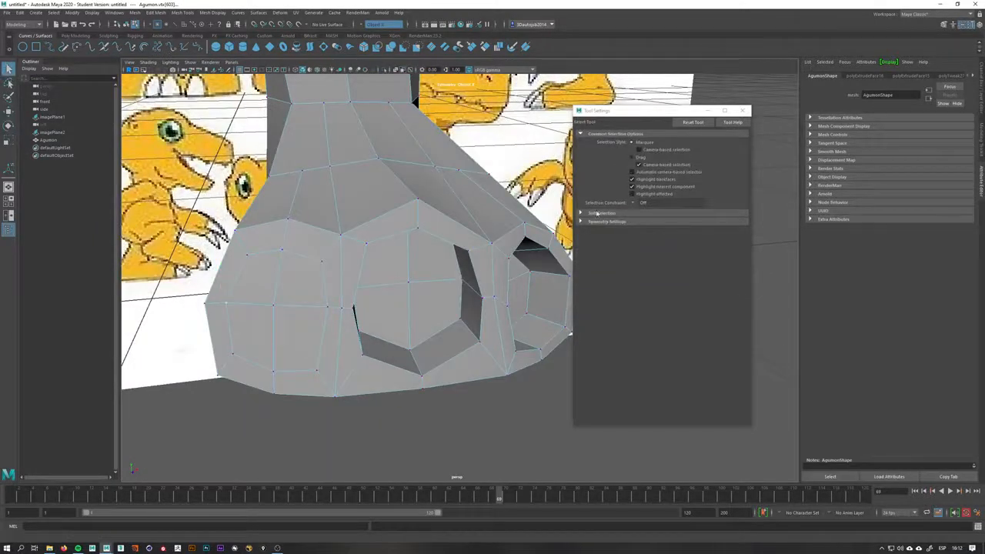
{"action": "key", "text": "w"}
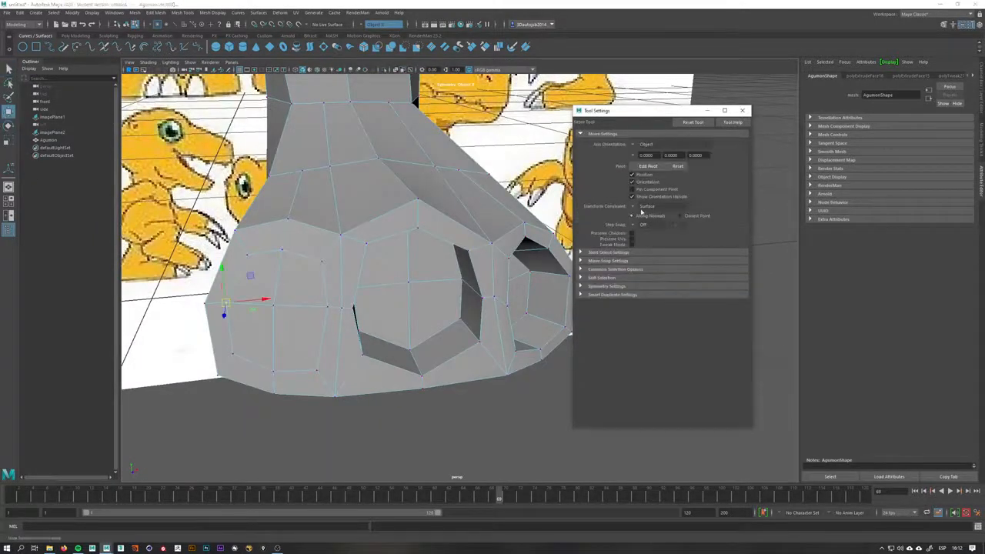
With the constraint Off, move vertices on the foot's upper side to round its shape
{"action": "left_click_drag", "start_coordinate": [391, 223], "coordinate": [268, 232], "text": "alt"}
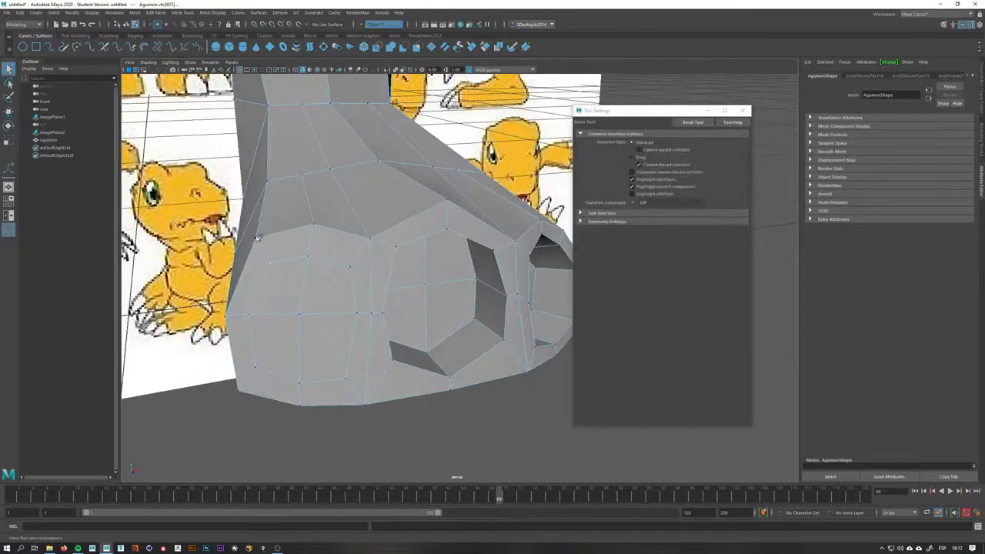
{"action": "left_click", "coordinate": [277, 233]}
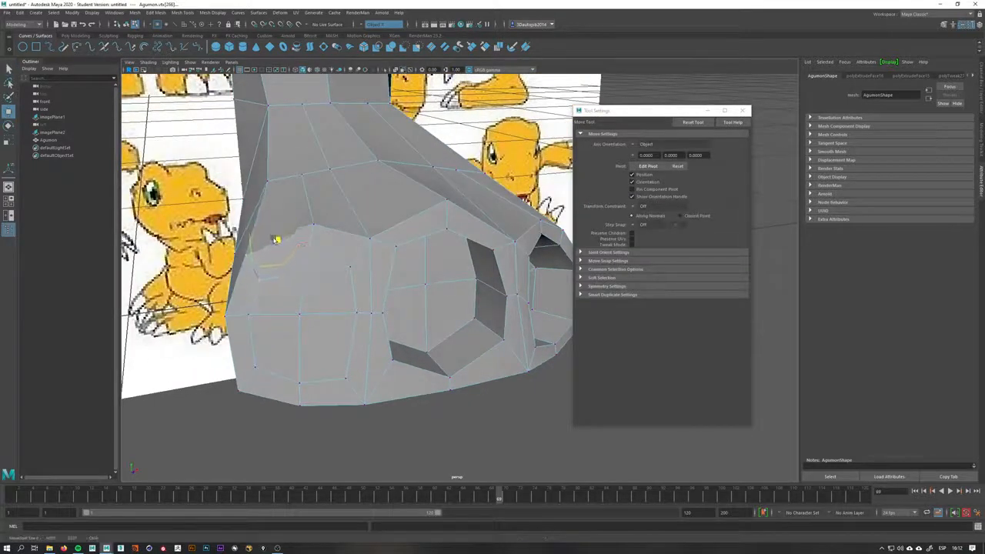
{"action": "left_click", "coordinate": [371, 241]}
{"action": "left_click", "coordinate": [354, 268], "text": "shift"}
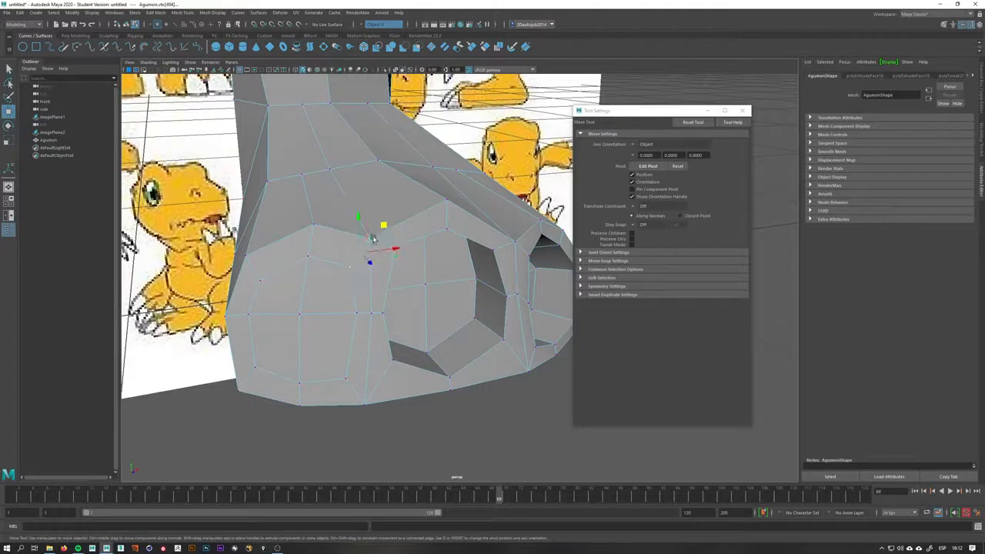
{"action": "left_click_drag", "start_coordinate": [383, 224], "coordinate": [417, 233]}
{"action": "left_click", "coordinate": [398, 248]}
{"action": "left_click_drag", "start_coordinate": [324, 289], "coordinate": [370, 288], "text": "alt"}
{"action": "right_click_drag", "start_coordinate": [371, 287], "coordinate": [376, 332]}
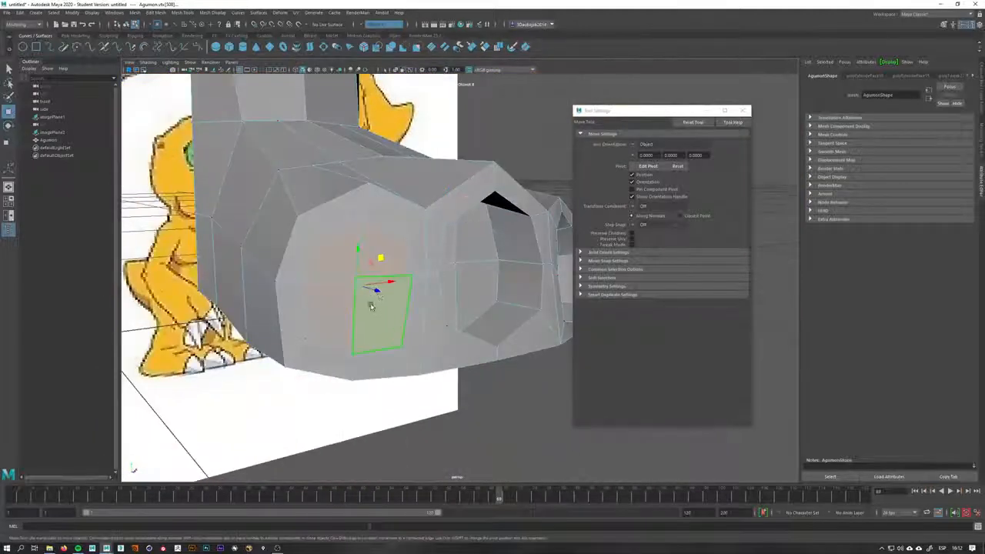
Select a face at the front of the foot and extrude it inward to carve a toe recess
{"action": "left_click", "coordinate": [373, 307]}
{"action": "left_click", "coordinate": [343, 266], "text": "shift"}
{"action": "left_click", "coordinate": [406, 265], "text": "shift"}
{"action": "left_click_drag", "start_coordinate": [406, 264], "coordinate": [440, 312], "text": "alt"}
{"action": "middle_click_drag", "start_coordinate": [531, 377], "coordinate": [484, 334], "text": "alt"}
{"action": "scroll", "coordinate": [484, 334], "scroll_direction": "up", "scroll_amount": 1}
{"action": "right_click_drag", "start_coordinate": [461, 315], "coordinate": [468, 337], "text": "shift"}
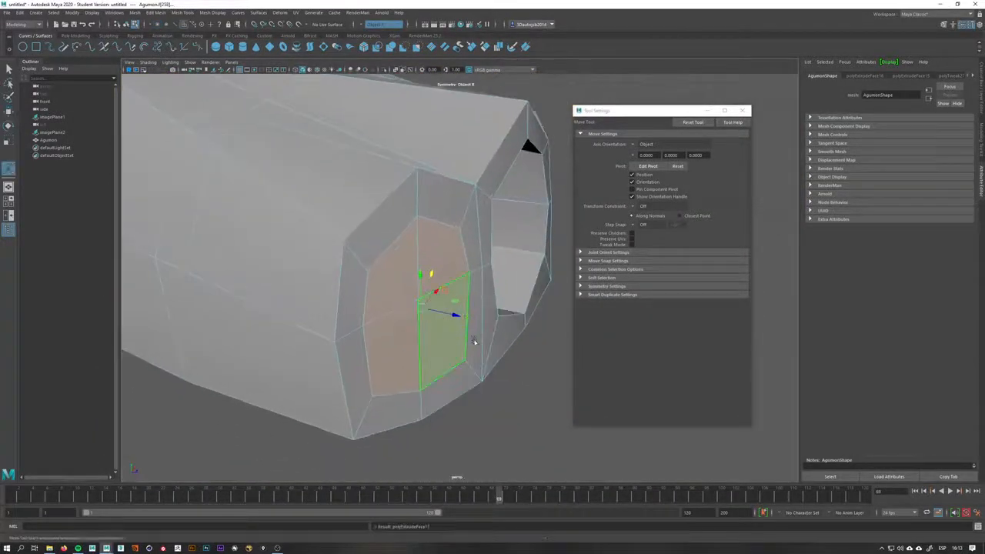
{"action": "left_click_drag", "start_coordinate": [474, 343], "coordinate": [258, 325], "text": "alt"}
{"action": "scroll", "coordinate": [384, 337], "scroll_direction": "down", "scroll_amount": 5}
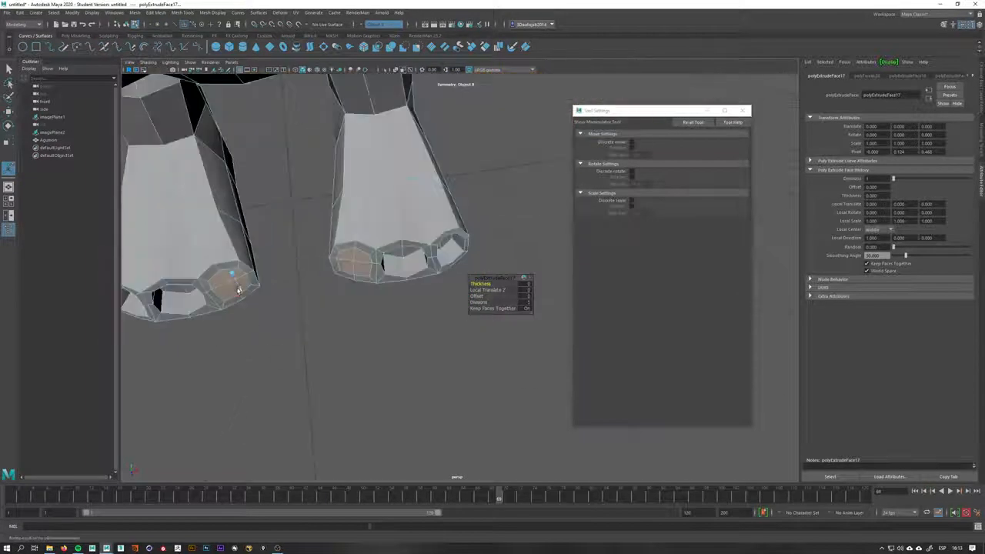
{"action": "left_click_drag", "start_coordinate": [239, 290], "coordinate": [235, 277]}
{"action": "key", "text": "q"}
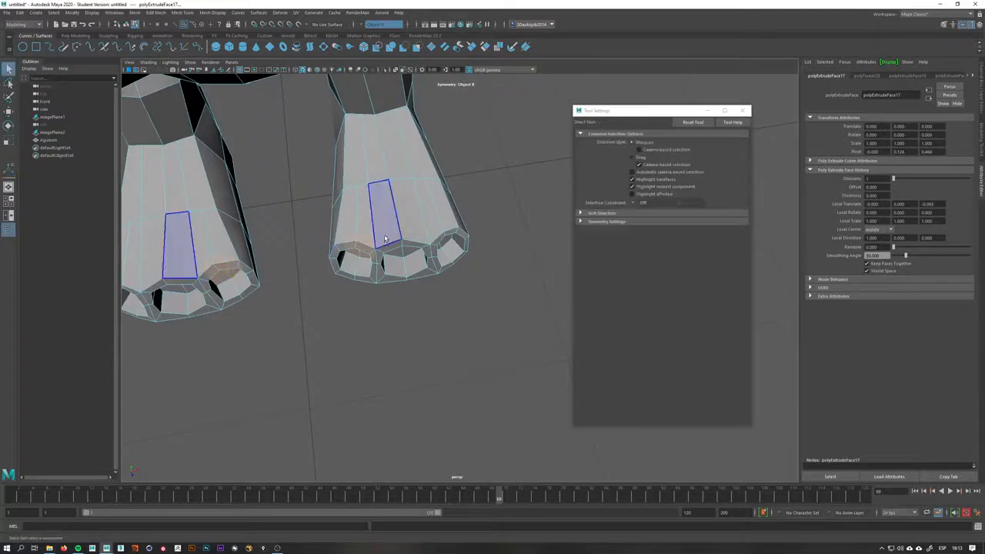
Preview the foot in smooth mode and switch back to the regular display
{"action": "right_click_drag", "start_coordinate": [385, 235], "coordinate": [428, 234]}
{"action": "key", "text": "3"}
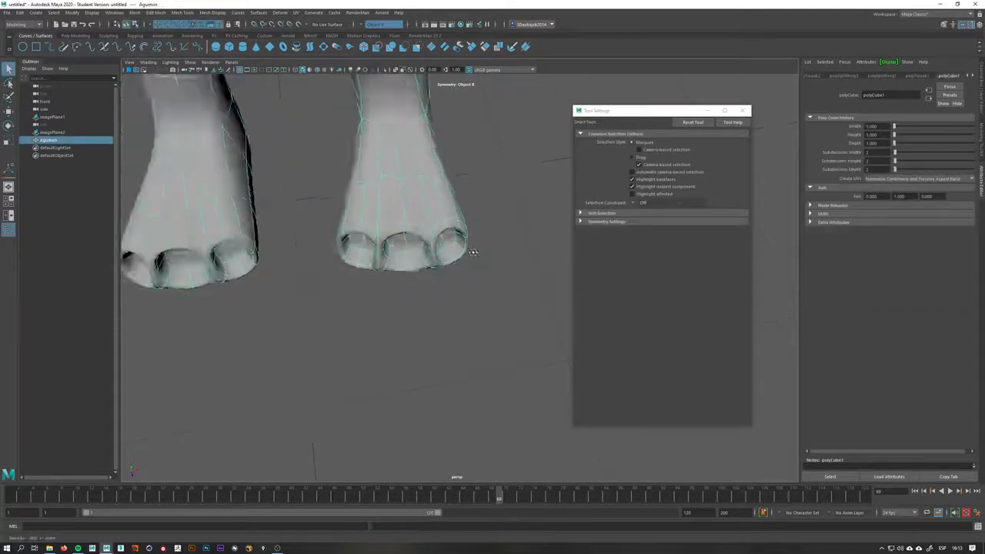
{"action": "left_click_drag", "start_coordinate": [473, 251], "coordinate": [433, 185], "text": "alt"}
{"action": "scroll", "coordinate": [398, 214], "scroll_direction": "up", "scroll_amount": 5}
{"action": "middle_click_drag", "start_coordinate": [398, 214], "coordinate": [394, 285], "text": "alt"}
{"action": "key", "text": "1"}
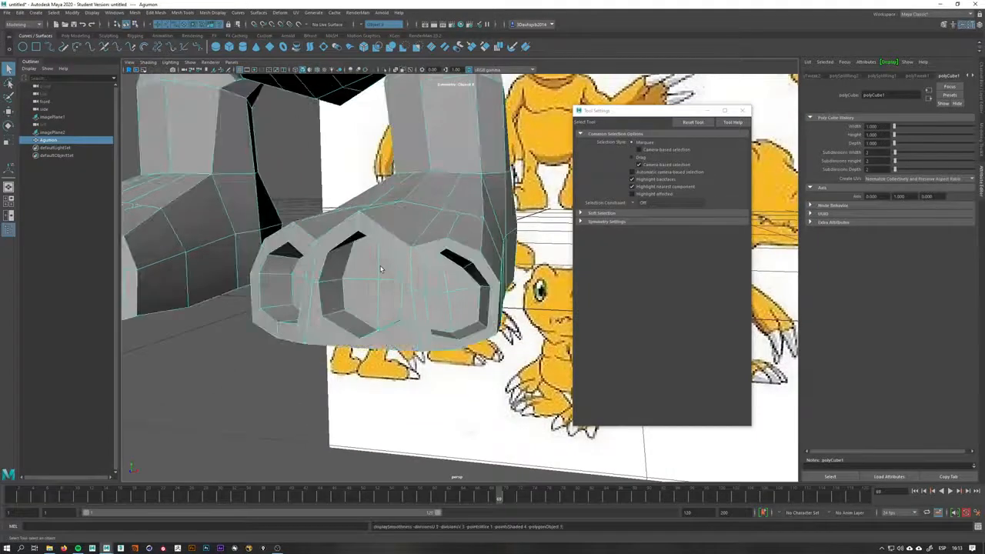
{"action": "key", "text": "3"}
{"action": "key", "text": "1"}
Select vertices on the top of the foot and move them to reshape the instep
{"action": "left_click_drag", "start_coordinate": [396, 257], "coordinate": [376, 173], "text": "alt"}
{"action": "left_click_drag", "start_coordinate": [376, 294], "coordinate": [315, 245], "text": "alt"}
{"action": "left_click_drag", "start_coordinate": [410, 375], "coordinate": [381, 242], "text": "alt"}
{"action": "left_click_drag", "start_coordinate": [412, 328], "coordinate": [422, 185], "text": "alt"}
{"action": "right_click_drag", "start_coordinate": [422, 185], "coordinate": [378, 185]}
{"action": "left_click", "coordinate": [454, 202]}
{"action": "left_click_drag", "start_coordinate": [454, 203], "coordinate": [525, 203], "text": "alt"}
{"action": "key", "text": "w"}
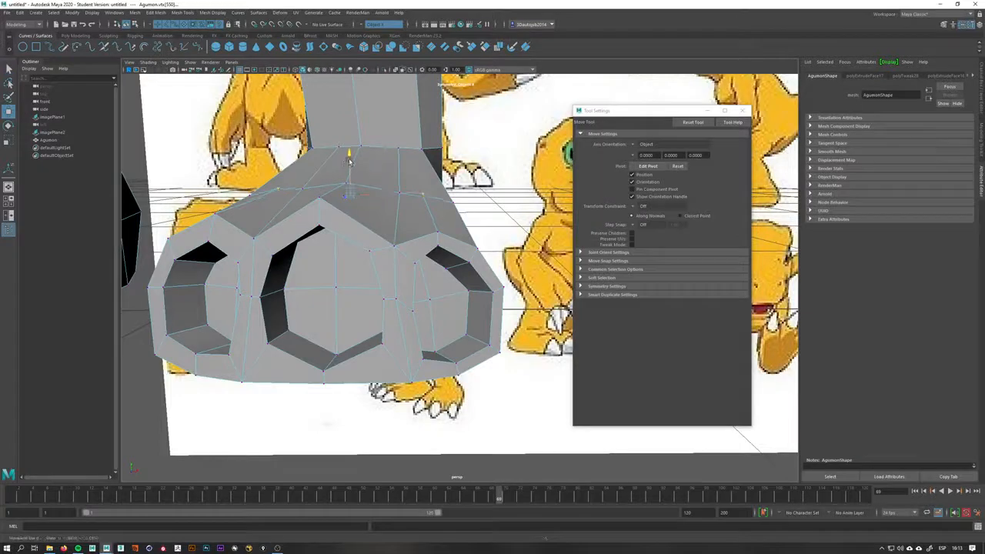
{"action": "left_click_drag", "start_coordinate": [345, 247], "coordinate": [396, 228], "text": "alt"}
{"action": "key", "text": "q"}
{"action": "right_click_drag", "start_coordinate": [404, 200], "coordinate": [371, 206]}
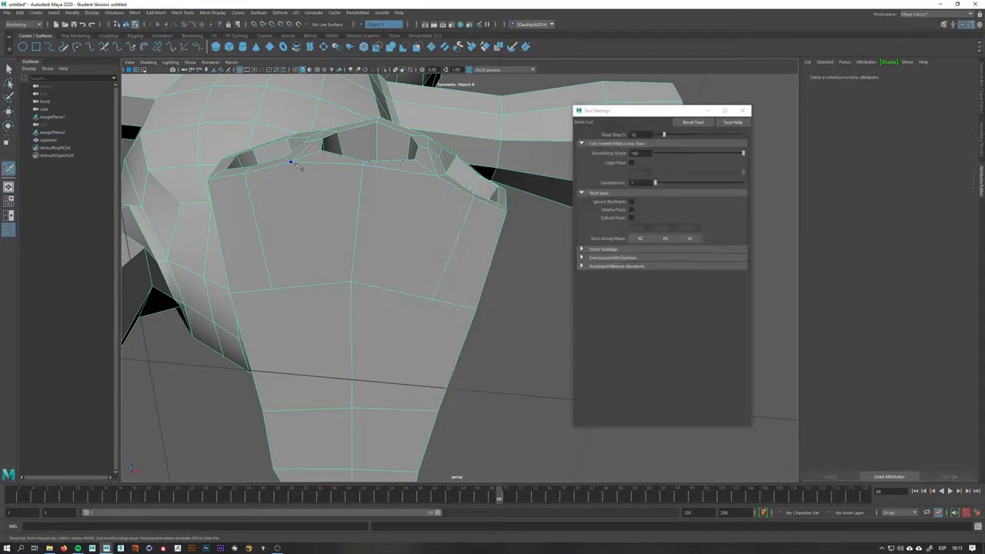
Cut a new edge across the top of the leg with the Multi-Cut tool
{"action": "left_click", "coordinate": [293, 162]}
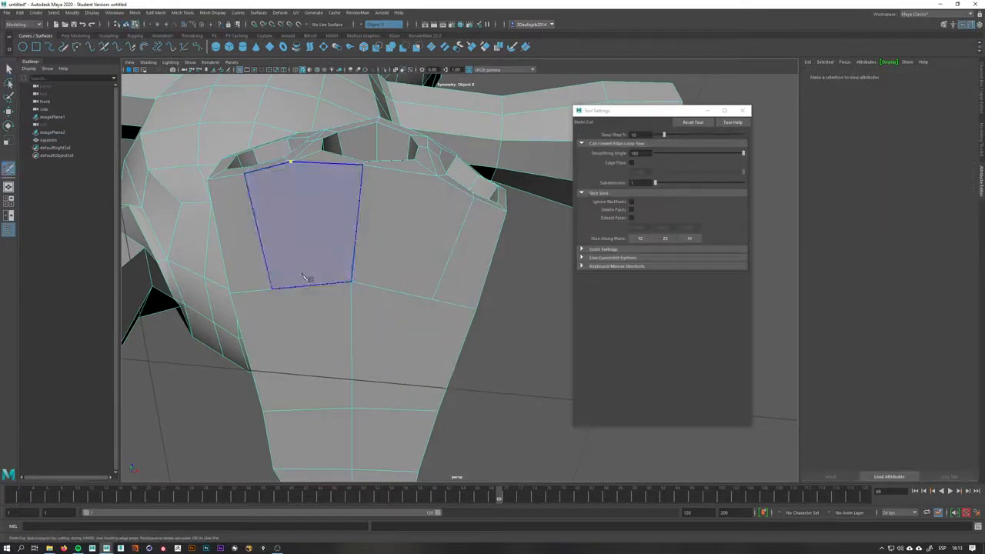
{"action": "left_click", "coordinate": [438, 177]}
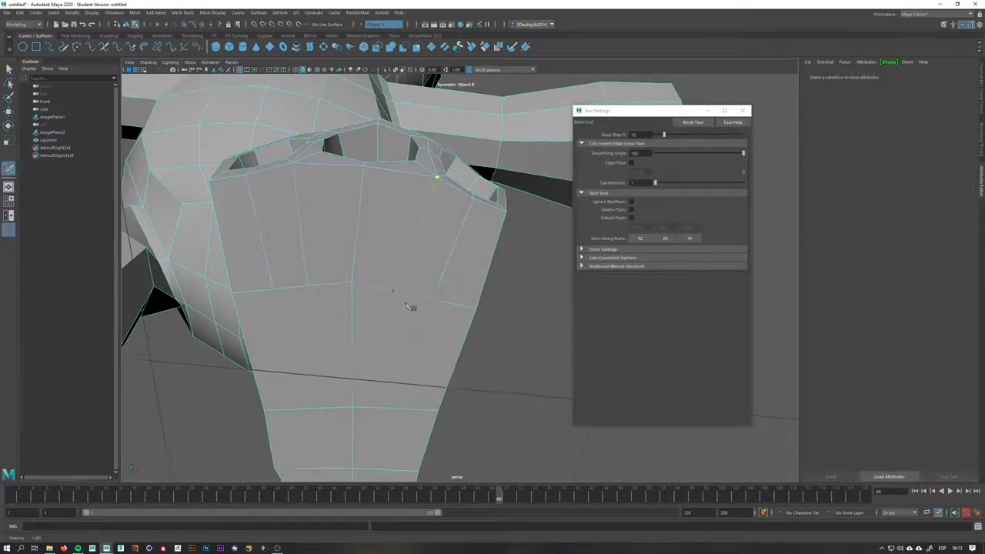
{"action": "left_click_drag", "start_coordinate": [413, 306], "coordinate": [382, 292], "text": "alt"}
{"action": "key", "text": "q"}
{"action": "middle_click_drag", "start_coordinate": [385, 187], "coordinate": [392, 271], "text": "alt"}
{"action": "left_click_drag", "start_coordinate": [393, 271], "coordinate": [371, 249], "text": "alt"}
{"action": "left_click_drag", "start_coordinate": [400, 418], "coordinate": [451, 323], "text": "alt"}
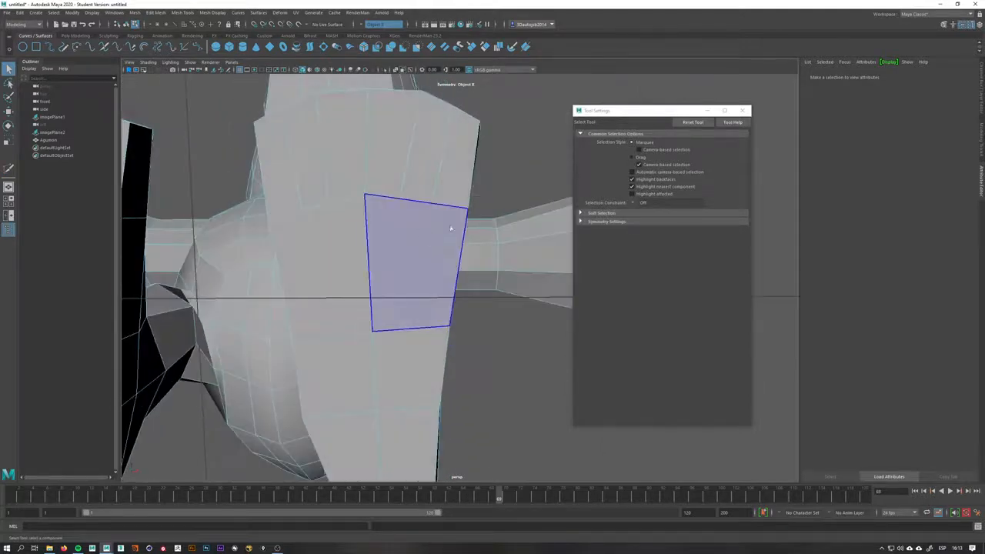
Select a face on the leg's front and move it to adjust the leg's shape
{"action": "left_click_drag", "start_coordinate": [429, 231], "coordinate": [421, 286], "text": "alt"}
{"action": "right_click_drag", "start_coordinate": [414, 243], "coordinate": [370, 264]}
{"action": "left_click", "coordinate": [417, 250]}
{"action": "key", "text": "w"}
{"action": "left_click_drag", "start_coordinate": [295, 246], "coordinate": [453, 182], "text": "alt"}
{"action": "key", "text": "q"}
{"action": "right_click_drag", "start_coordinate": [452, 179], "coordinate": [430, 185]}
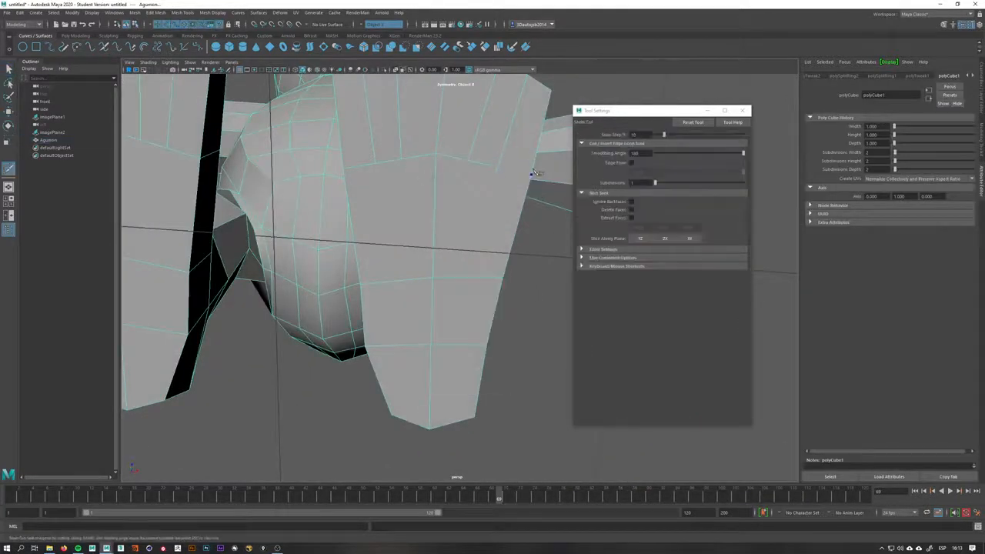
Cut new vertical edges down the leg's front and side with Multi-Cut
{"action": "left_click", "coordinate": [471, 278]}
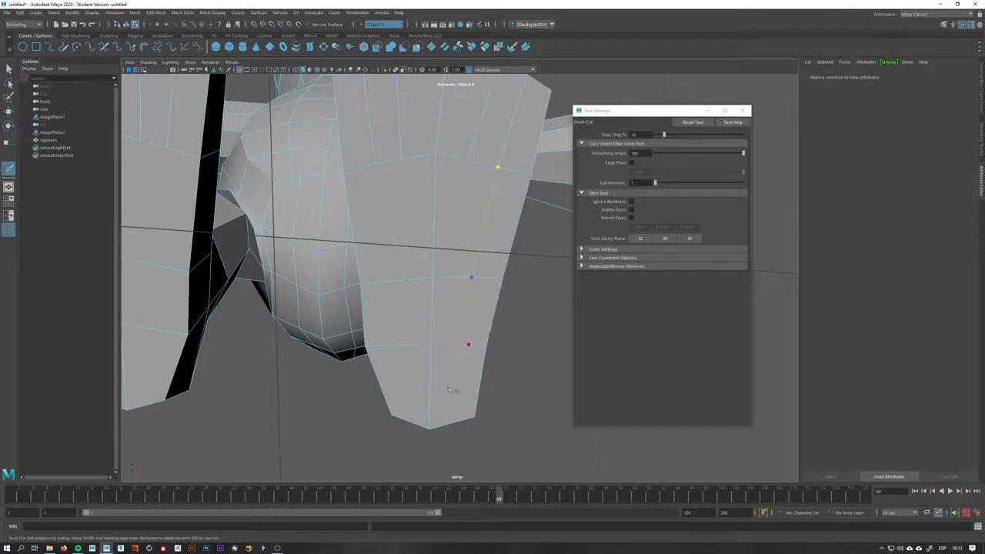
{"action": "left_click", "coordinate": [431, 409]}
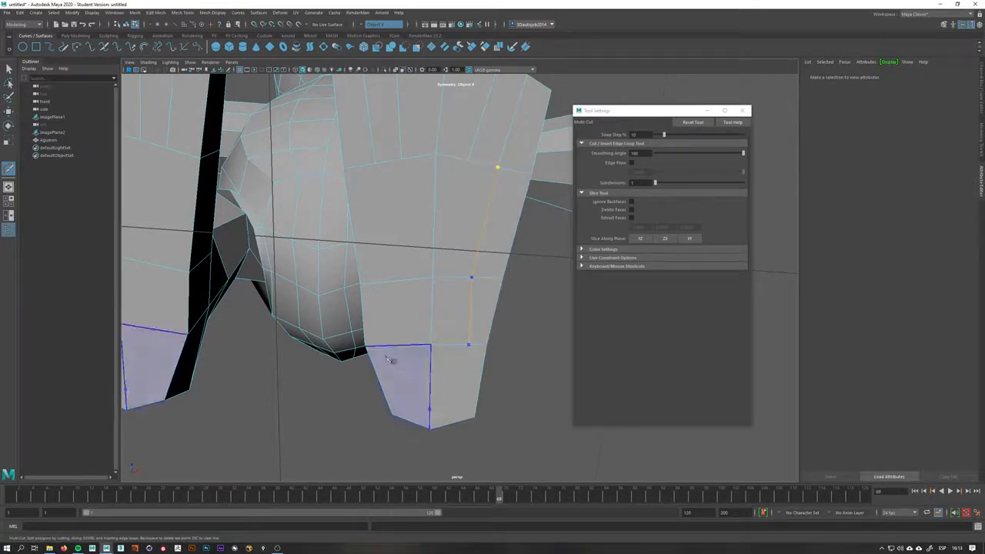
{"action": "left_click", "coordinate": [386, 285]}
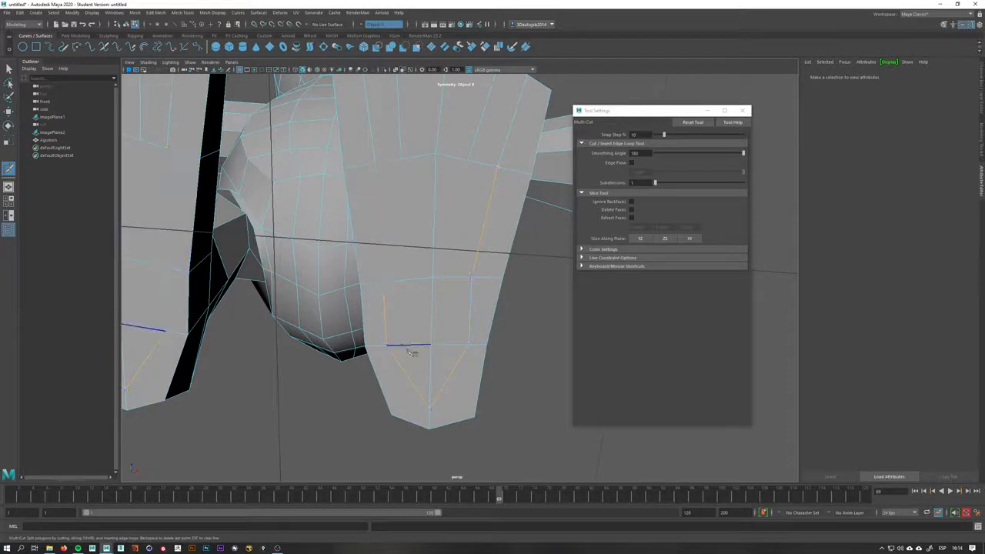
{"action": "left_click_drag", "start_coordinate": [460, 375], "coordinate": [434, 340], "text": "alt"}
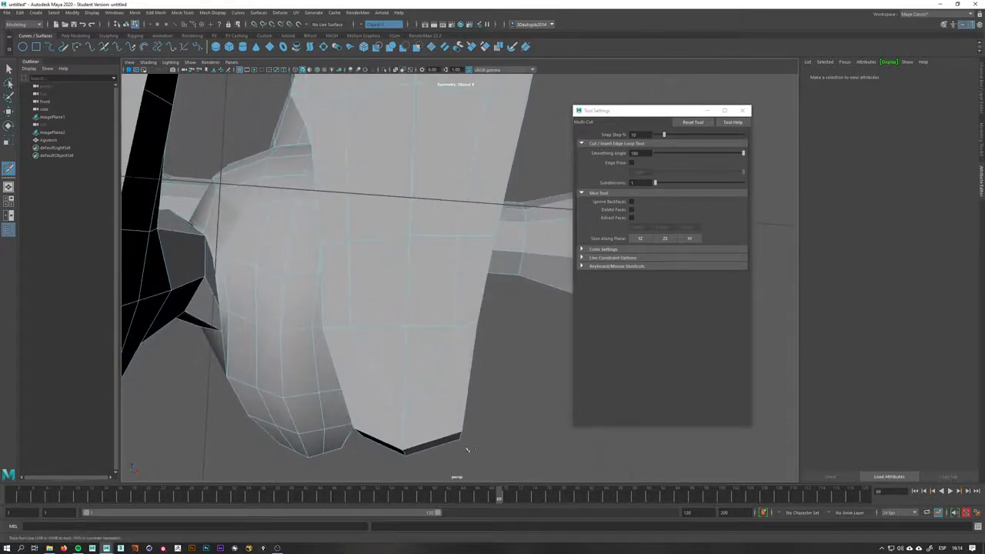
{"action": "left_click_drag", "start_coordinate": [463, 436], "coordinate": [486, 444], "text": "alt"}
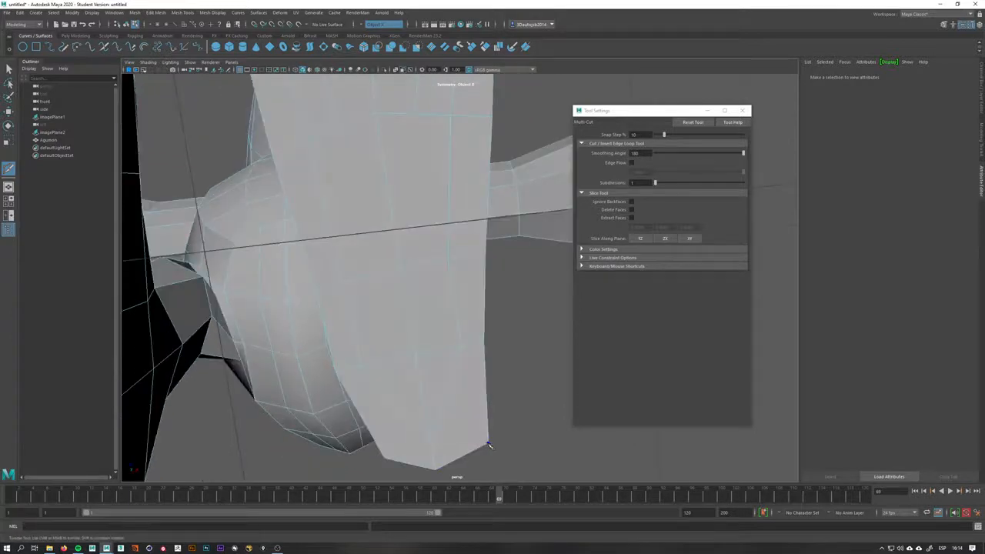
{"action": "left_click", "coordinate": [489, 445]}
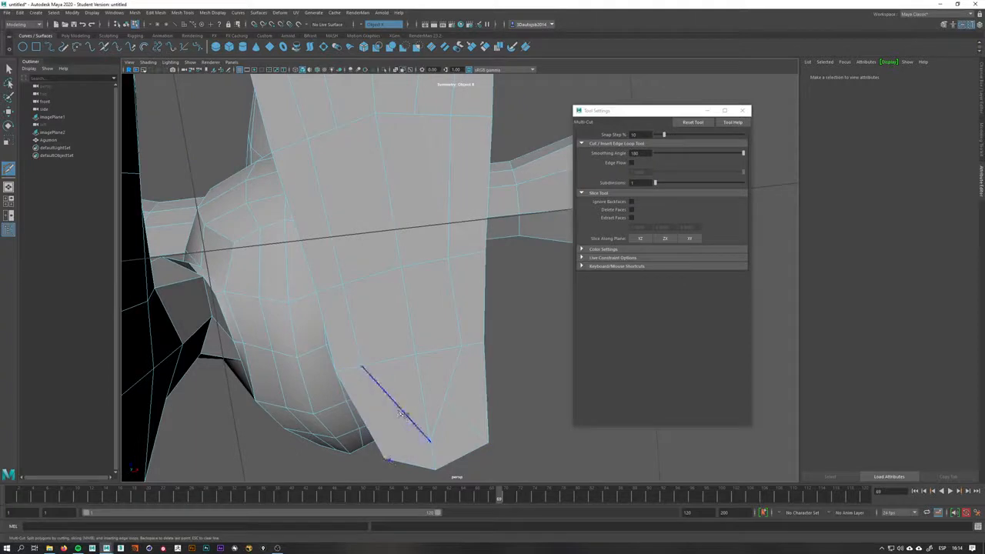
Cut a diagonal edge across the leg's lower front with Multi-Cut
{"action": "middle_click_drag", "start_coordinate": [351, 181], "coordinate": [359, 244], "text": "alt"}
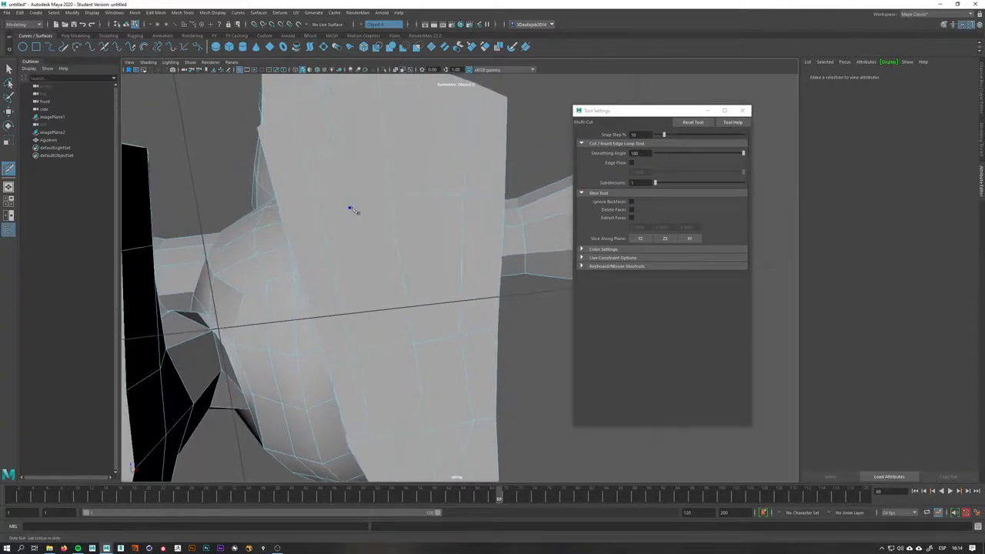
{"action": "left_click", "coordinate": [350, 208]}
{"action": "left_click", "coordinate": [384, 353]}
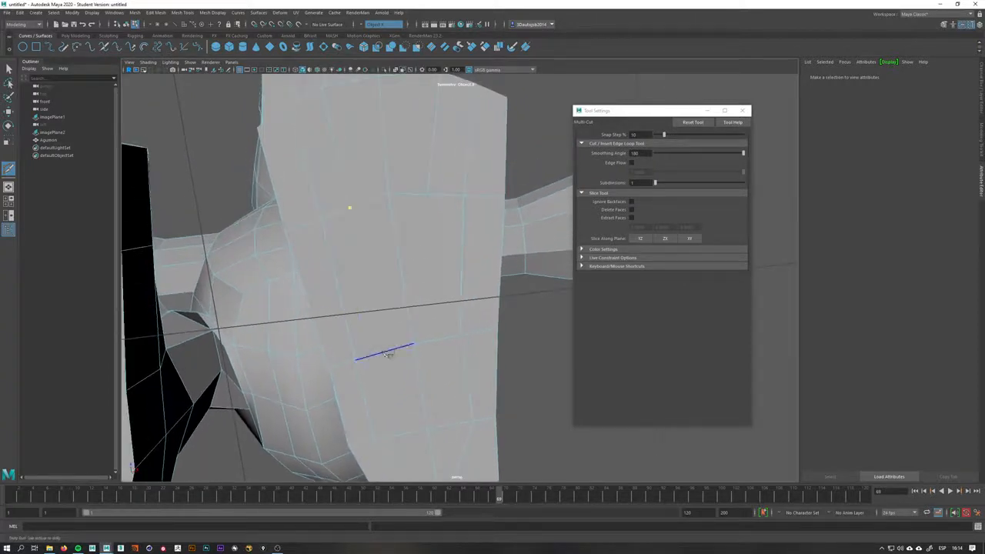
{"action": "left_click", "coordinate": [412, 435]}
{"action": "middle_click_drag", "start_coordinate": [413, 436], "coordinate": [411, 387], "text": "alt"}
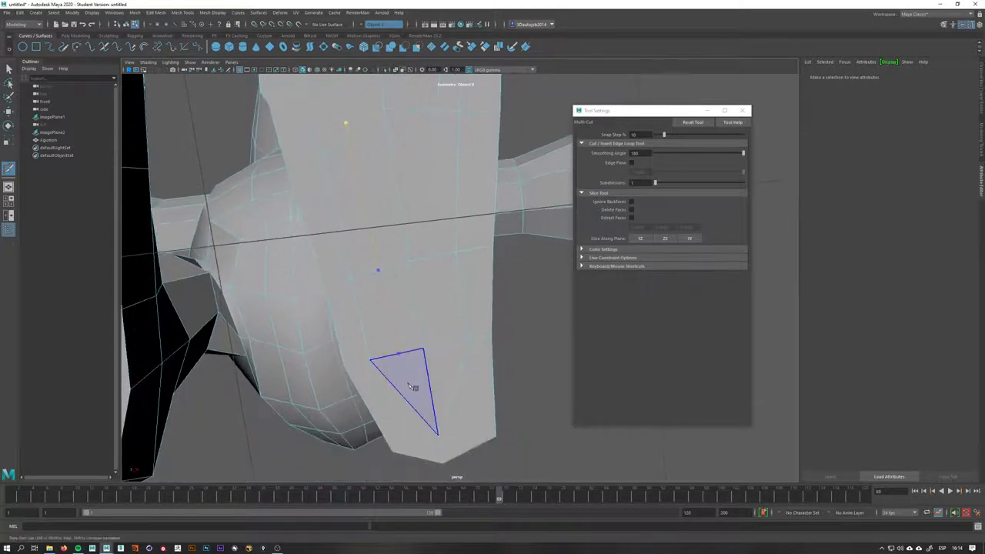
Cut a vertical edge from the leg's upper front down to its lower end
{"action": "right_click", "coordinate": [419, 348]}
{"action": "left_click_drag", "start_coordinate": [420, 349], "coordinate": [421, 382], "text": "alt"}
{"action": "left_click", "coordinate": [420, 143]}
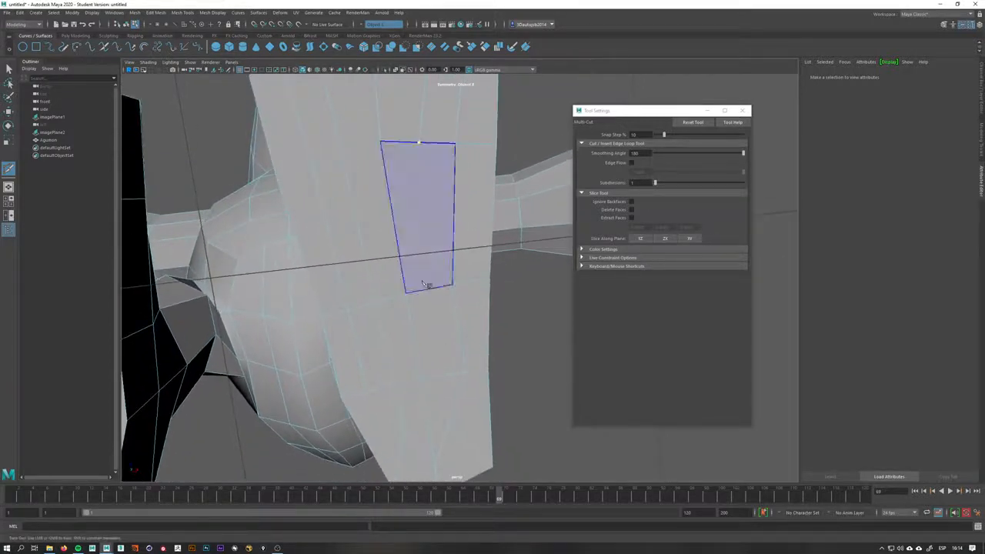
{"action": "left_click", "coordinate": [425, 289]}
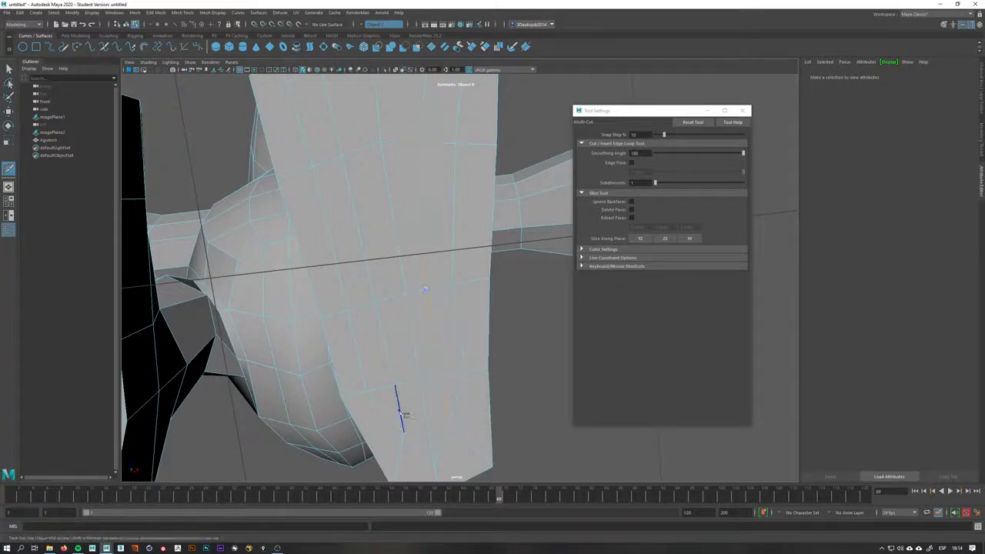
{"action": "left_click", "coordinate": [401, 410]}
Select vertices on the leg's lower front and move them to refine its shape
{"action": "middle_click_drag", "start_coordinate": [444, 354], "coordinate": [433, 331], "text": "alt"}
{"action": "key", "text": "w"}
{"action": "right_click_drag", "start_coordinate": [422, 306], "coordinate": [388, 304]}
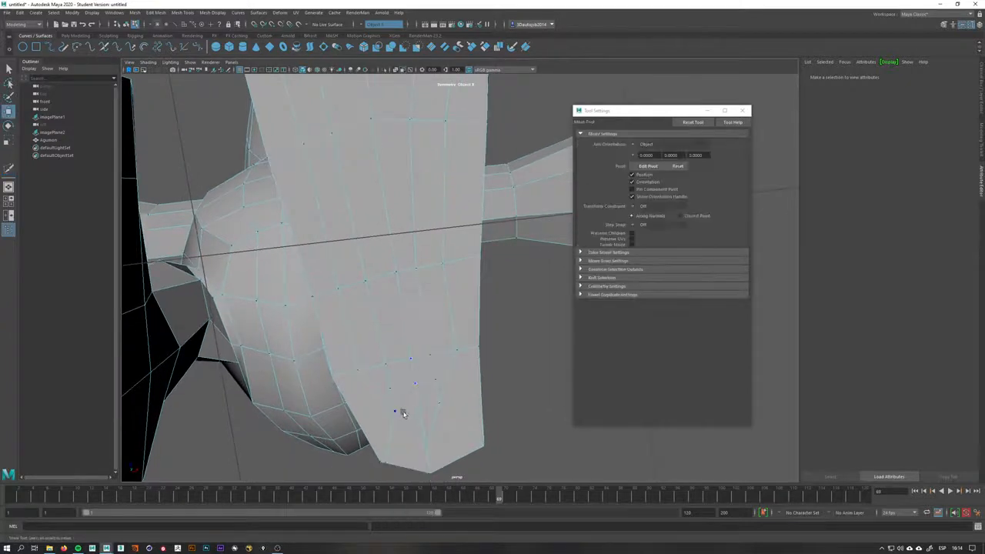
{"action": "left_click", "coordinate": [398, 411]}
{"action": "left_click_drag", "start_coordinate": [436, 393], "coordinate": [462, 333], "text": "alt"}
{"action": "left_click", "coordinate": [444, 380]}
{"action": "left_click", "coordinate": [440, 355]}
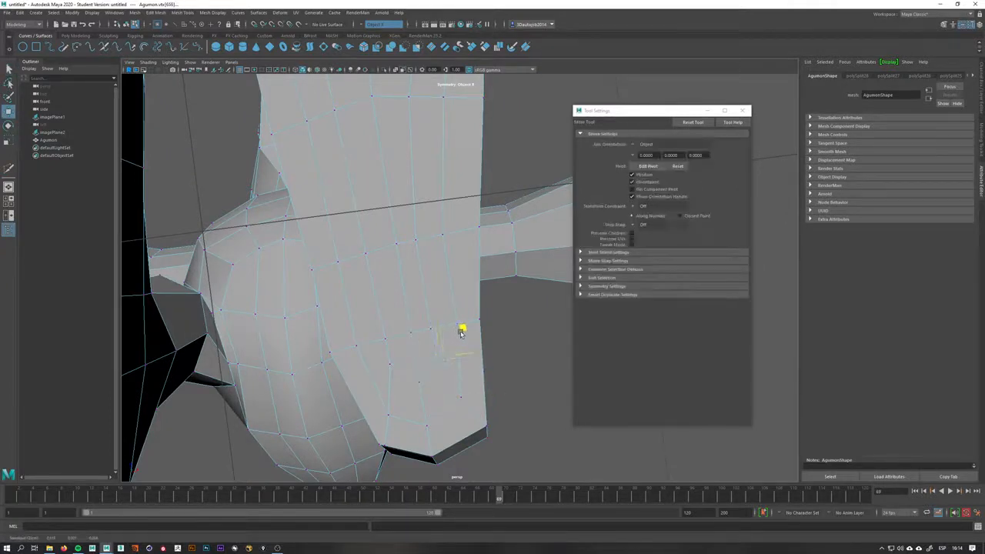
Move selected vertices on the leg's lower front to smooth its curvature
{"action": "left_click", "coordinate": [392, 354]}
{"action": "left_click_drag", "start_coordinate": [391, 354], "coordinate": [412, 344]}
{"action": "left_click", "coordinate": [430, 332]}
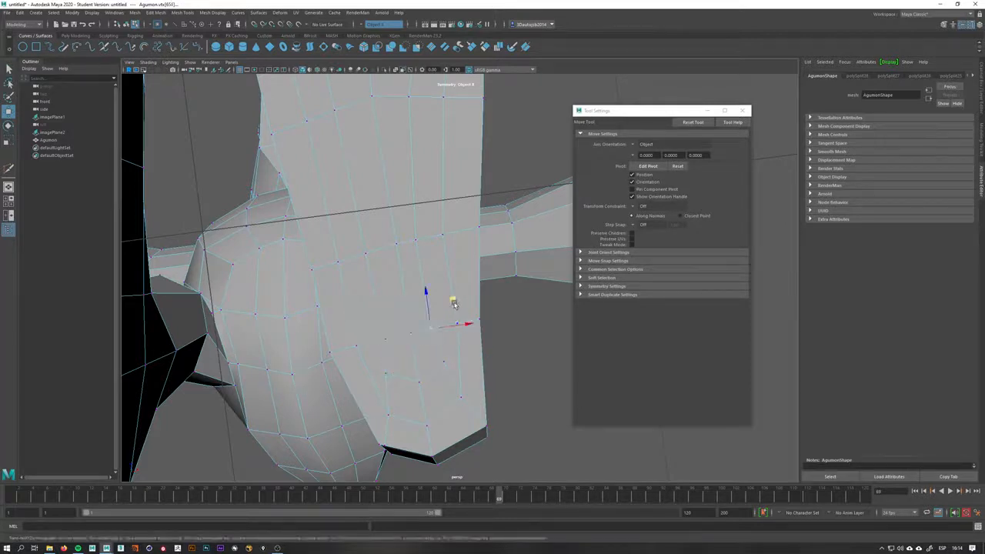
{"action": "left_click_drag", "start_coordinate": [454, 303], "coordinate": [483, 294]}
{"action": "key", "text": "q"}
{"action": "left_click", "coordinate": [459, 324]}
{"action": "key", "text": "w"}
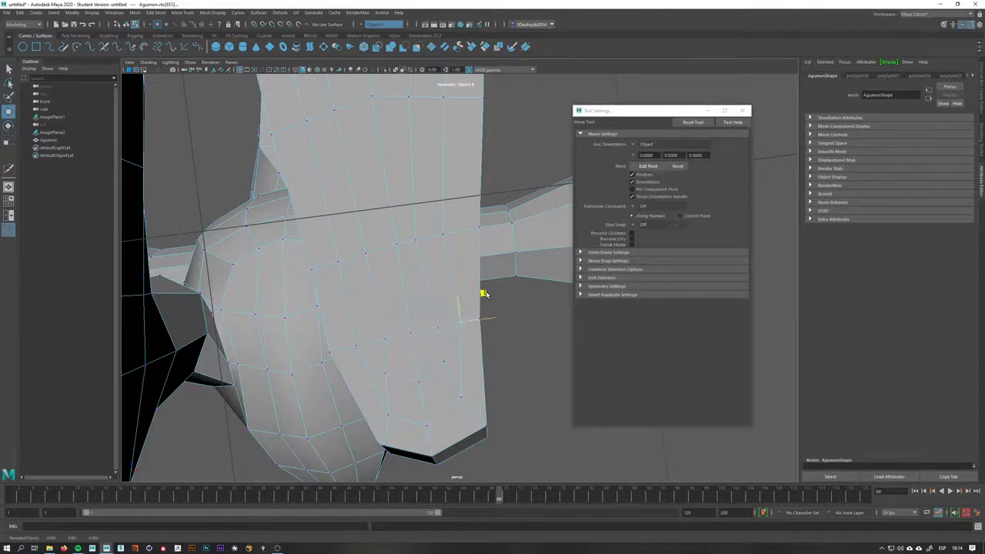
Select further vertices on the leg's lower front and nudge them into shape
{"action": "left_click", "coordinate": [365, 347]}
{"action": "left_click", "coordinate": [386, 412]}
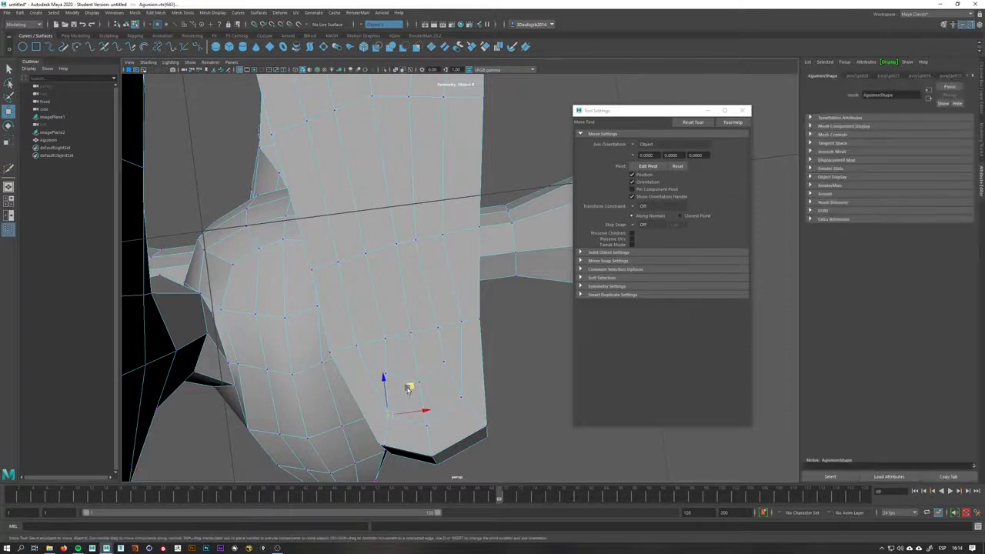
{"action": "left_click_drag", "start_coordinate": [408, 388], "coordinate": [398, 388]}
{"action": "left_click", "coordinate": [393, 378]}
{"action": "left_click_drag", "start_coordinate": [410, 348], "coordinate": [410, 346]}
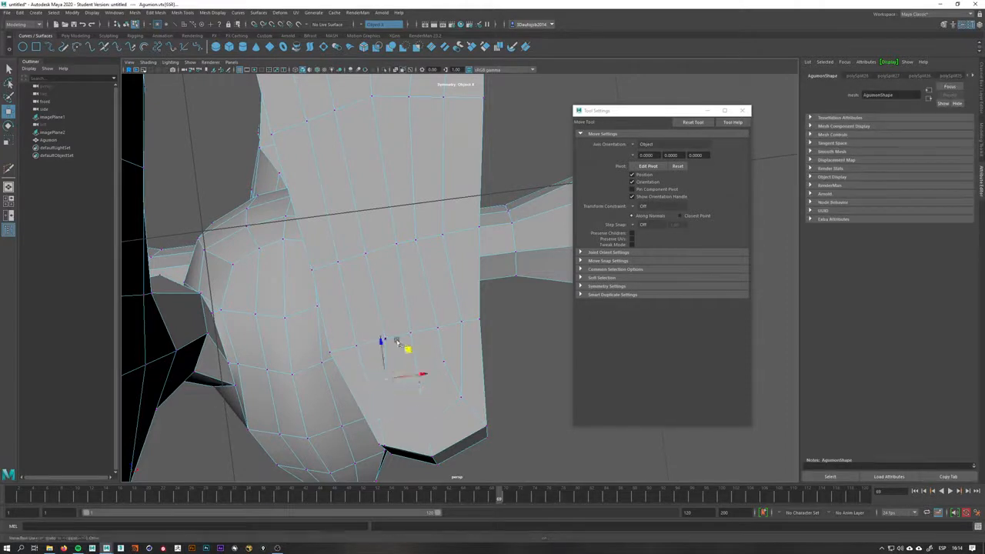
{"action": "left_click", "coordinate": [380, 334]}
{"action": "left_click_drag", "start_coordinate": [406, 311], "coordinate": [406, 312]}
Select and move vertices on the leg's upper section to refine its silhouette
{"action": "middle_click_drag", "start_coordinate": [400, 315], "coordinate": [411, 460], "text": "alt"}
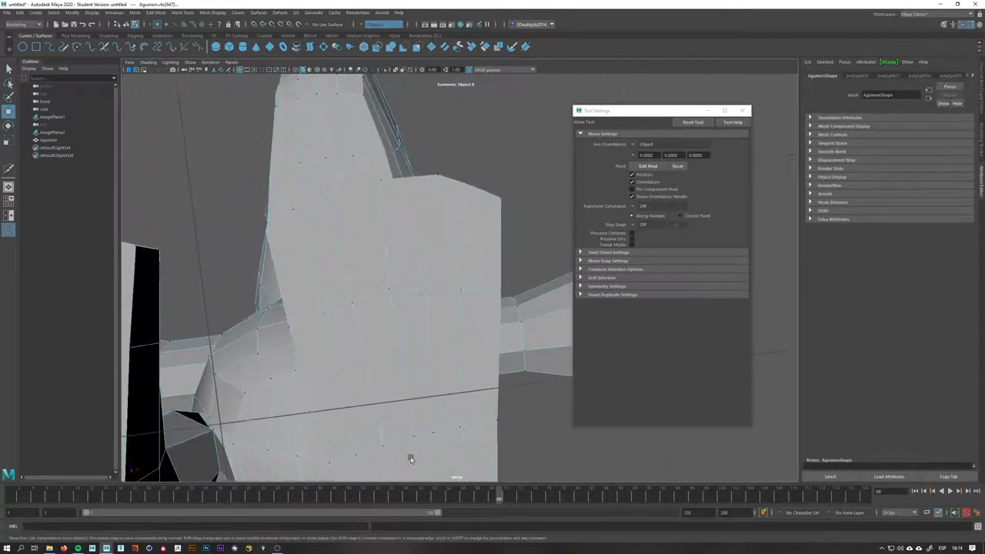
{"action": "left_click", "coordinate": [413, 264]}
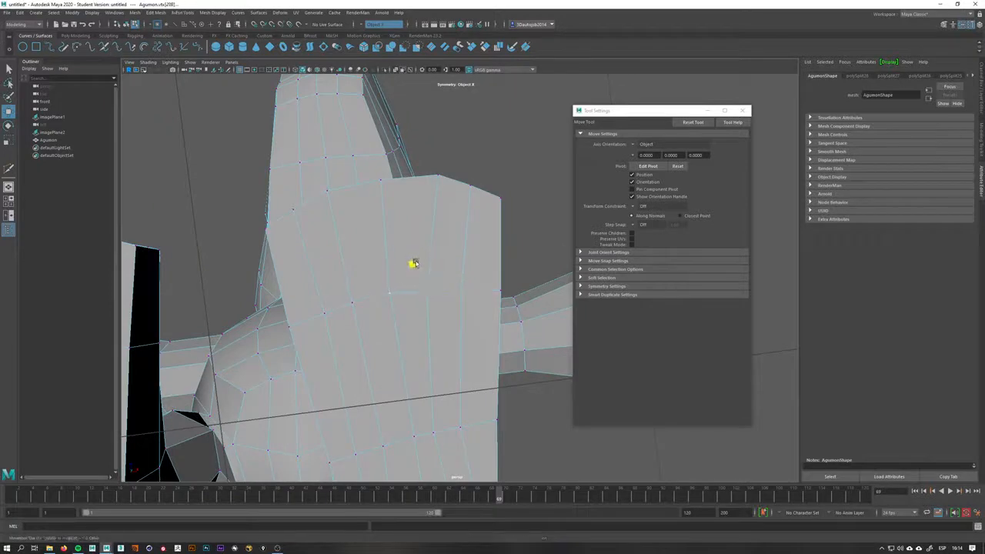
{"action": "left_click", "coordinate": [464, 290]}
{"action": "left_click_drag", "start_coordinate": [431, 378], "coordinate": [332, 315], "text": "alt"}
{"action": "left_click", "coordinate": [415, 345], "text": "shift"}
{"action": "key", "text": "q"}
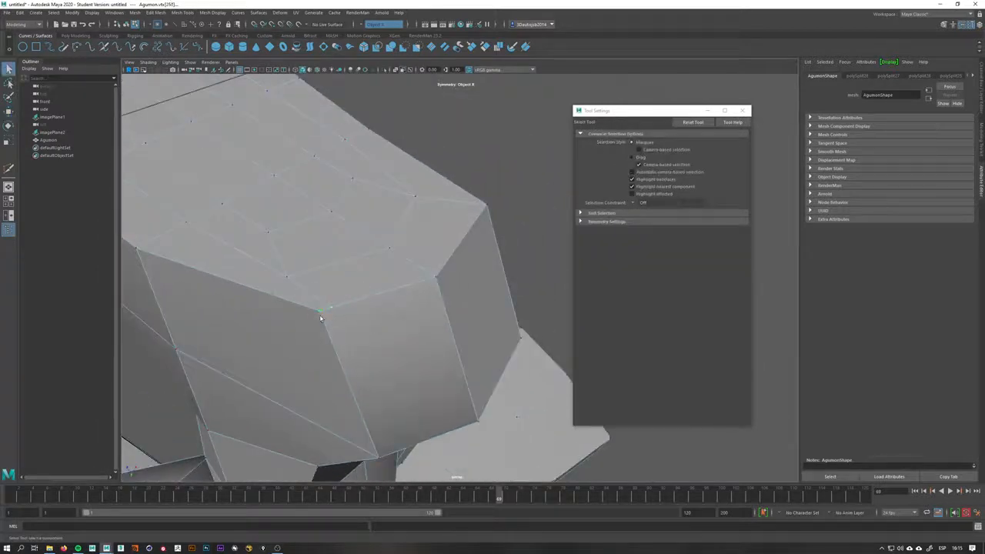
Select a group of vertices on the foot's top and move them to reshape it
{"action": "right_click", "coordinate": [352, 310]}
{"action": "right_click_drag", "start_coordinate": [351, 309], "coordinate": [355, 243], "text": "shift"}
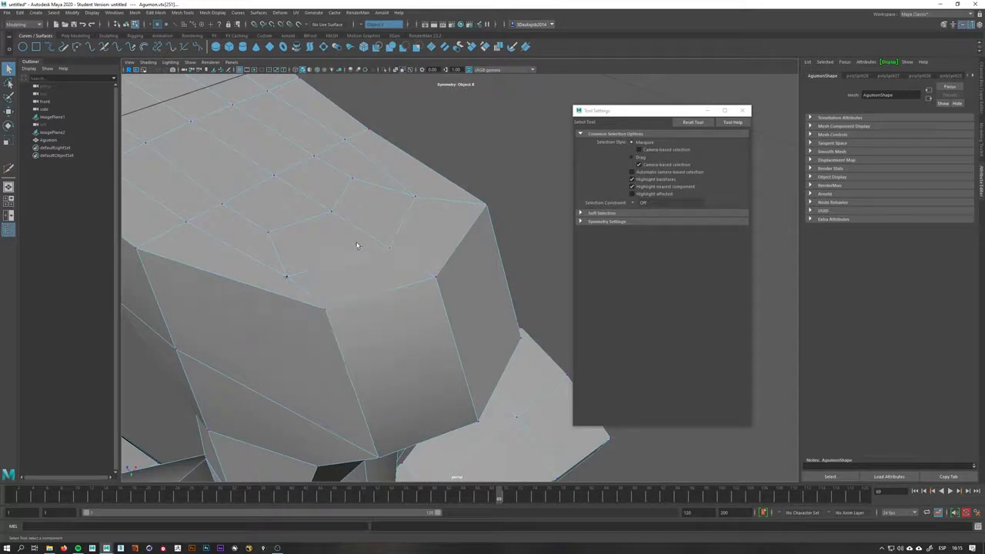
{"action": "left_click_drag", "start_coordinate": [354, 244], "coordinate": [415, 323], "text": "alt"}
{"action": "key", "text": "w"}
{"action": "left_click_drag", "start_coordinate": [329, 349], "coordinate": [321, 342], "text": "alt"}
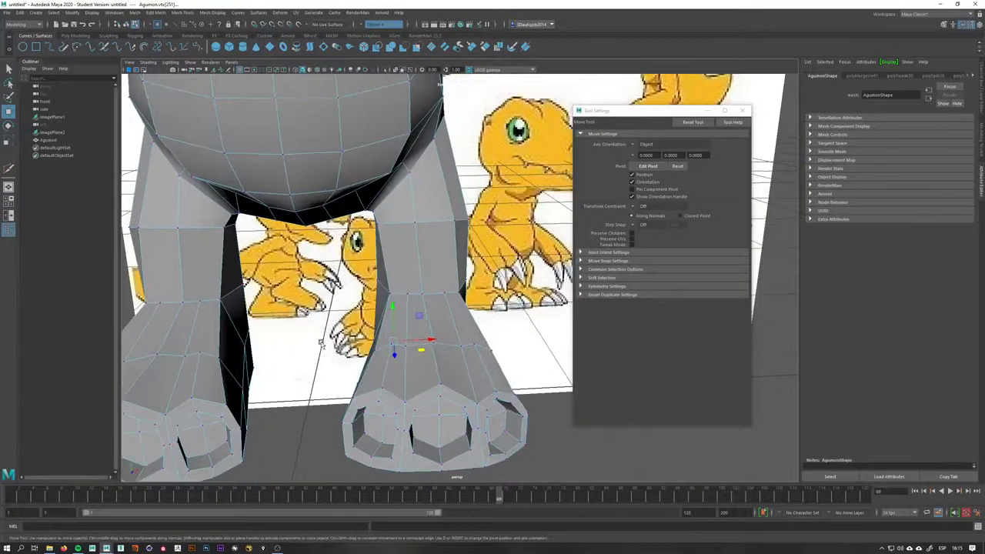
Reshape the lower leg by moving vertices along its upper edge loop
{"action": "left_click_drag", "start_coordinate": [460, 368], "coordinate": [424, 418], "text": "alt"}
{"action": "right_click_drag", "start_coordinate": [424, 418], "coordinate": [467, 385], "text": "alt"}
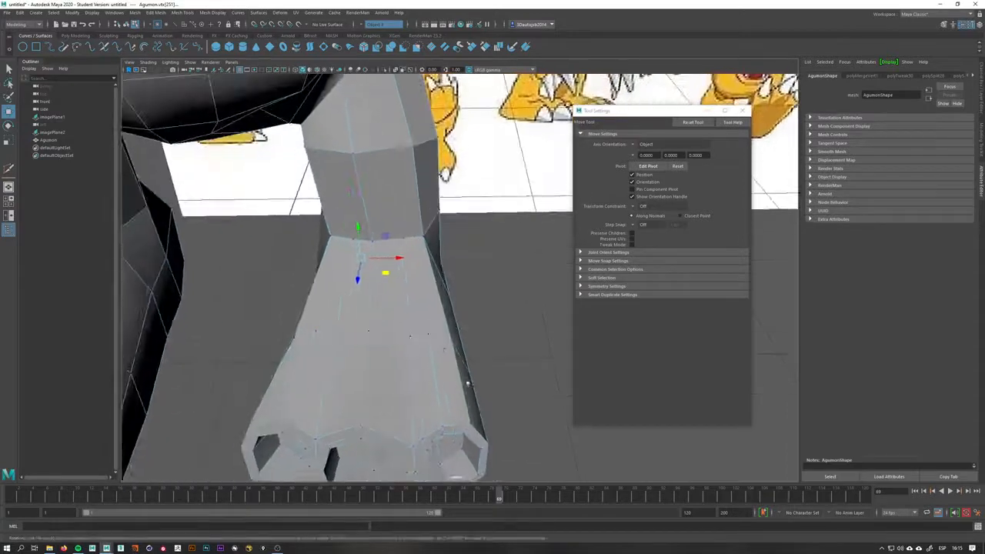
{"action": "left_click_drag", "start_coordinate": [454, 346], "coordinate": [416, 341], "text": "alt"}
{"action": "left_click_drag", "start_coordinate": [406, 307], "coordinate": [418, 300], "text": "alt"}
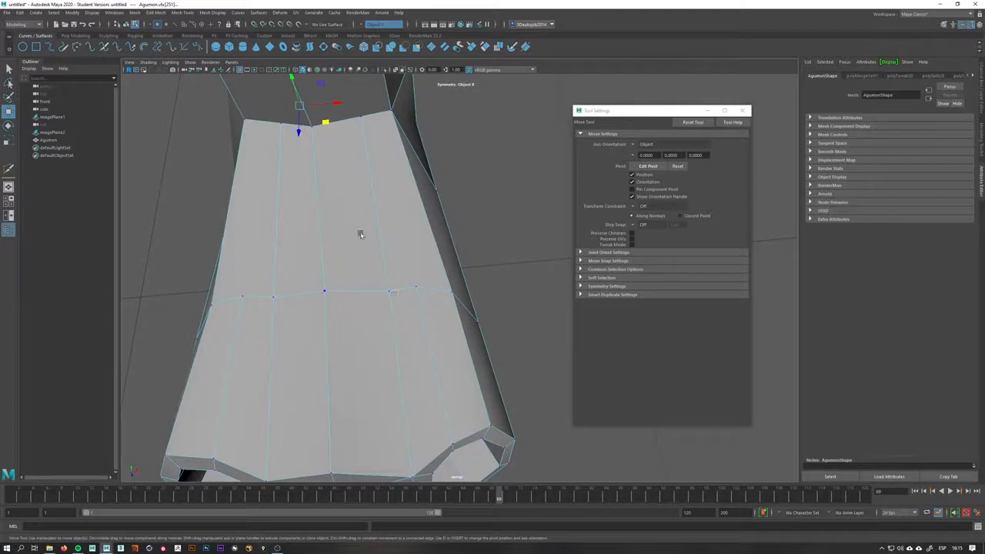
{"action": "right_click_drag", "start_coordinate": [388, 307], "coordinate": [391, 334]}
{"action": "right_click_drag", "start_coordinate": [388, 299], "coordinate": [370, 297]}
{"action": "left_click", "coordinate": [388, 293]}
{"action": "left_click", "coordinate": [390, 292]}
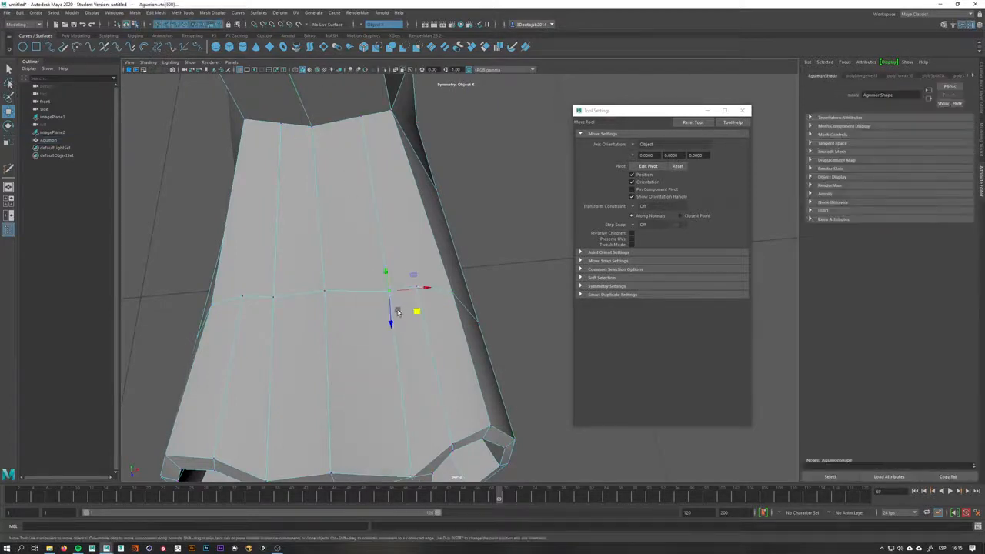
Merge vertices on the lower leg with Target Weld
{"action": "key", "text": "q"}
{"action": "right_click", "coordinate": [416, 307], "text": "shift"}
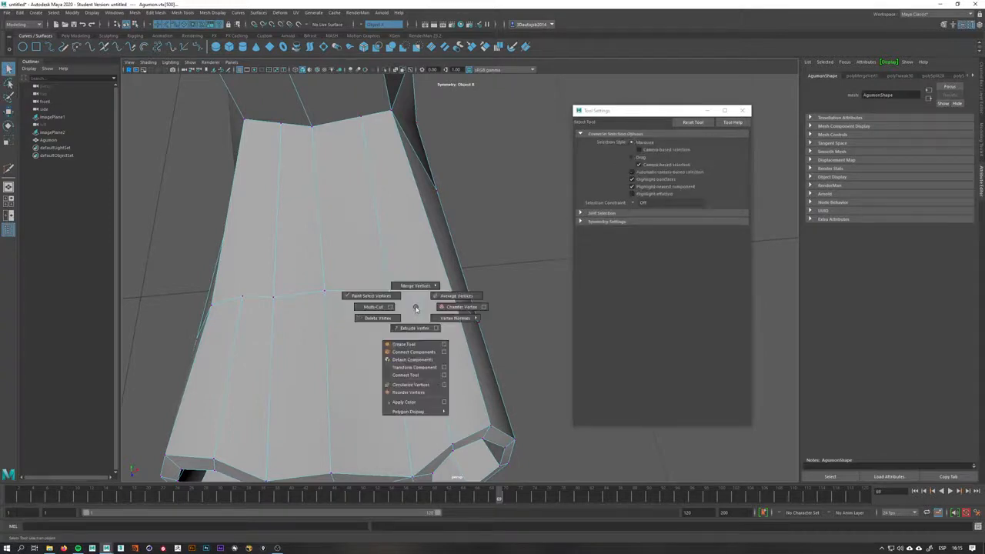
{"action": "mouse_move", "coordinate": [416, 307]}
{"action": "right_mouse_down", "text": "shift"}
{"action": "mouse_move", "coordinate": [420, 275]}
{"action": "mouse_move", "coordinate": [414, 310]}
{"action": "right_mouse_up", "text": "shift"}
{"action": "left_click_drag", "start_coordinate": [374, 291], "coordinate": [377, 131], "text": "alt"}
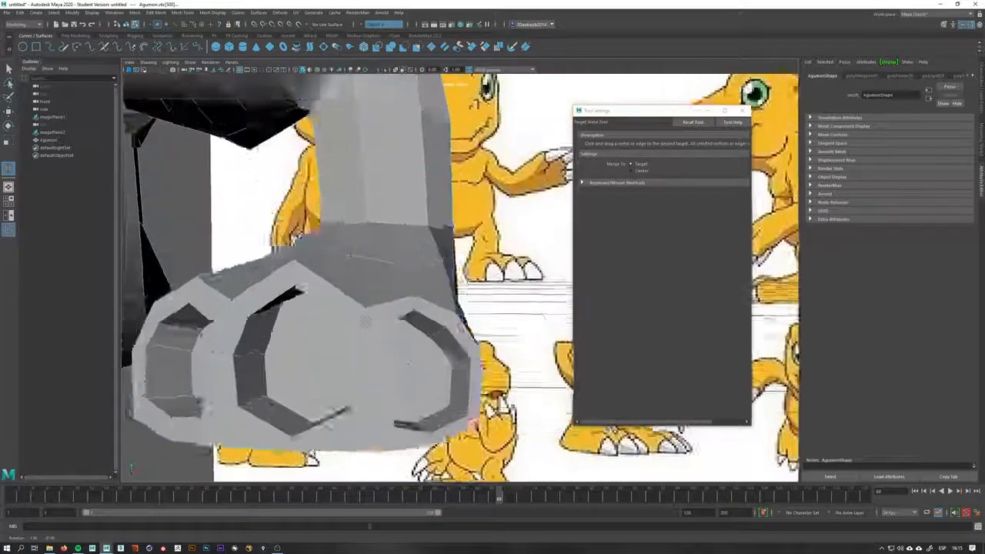
{"action": "middle_click_drag", "start_coordinate": [381, 231], "coordinate": [400, 352], "text": "alt"}
{"action": "left_click_drag", "start_coordinate": [406, 299], "coordinate": [413, 387], "text": "alt"}
{"action": "key", "text": "q"}
{"action": "right_click_drag", "start_coordinate": [394, 335], "coordinate": [443, 307]}
{"action": "mouse_move", "coordinate": [420, 354]}
{"action": "left_mouse_down", "text": "alt"}
{"action": "mouse_move", "coordinate": [434, 359]}
{"action": "mouse_move", "coordinate": [411, 361]}
{"action": "left_mouse_up", "text": "alt"}
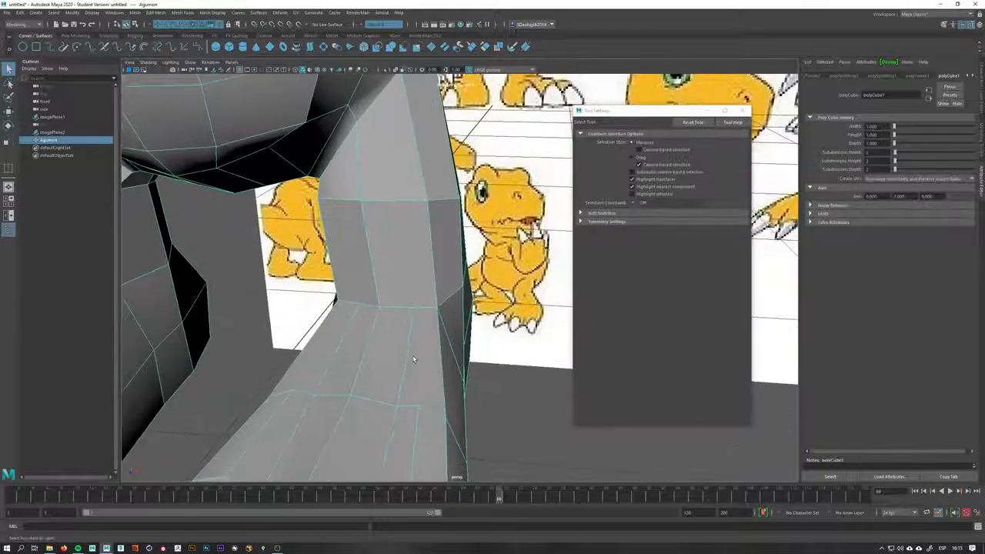
Cut new edges across the back of the leg with Multi-Cut
{"action": "right_click_drag", "start_coordinate": [413, 342], "coordinate": [372, 344], "text": "shift"}
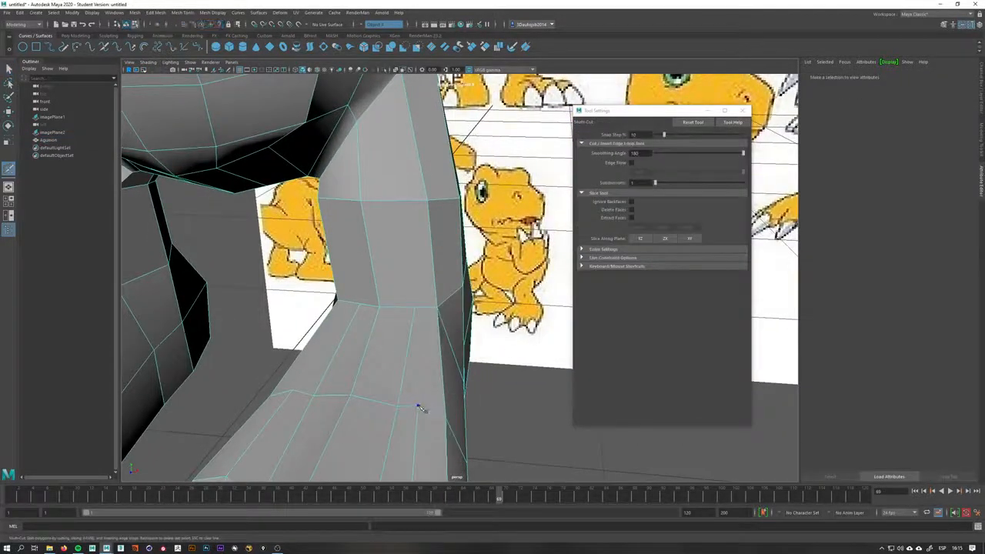
{"action": "left_click", "coordinate": [426, 308]}
{"action": "right_click", "coordinate": [411, 224]}
{"action": "left_click_drag", "start_coordinate": [361, 327], "coordinate": [375, 329], "text": "alt"}
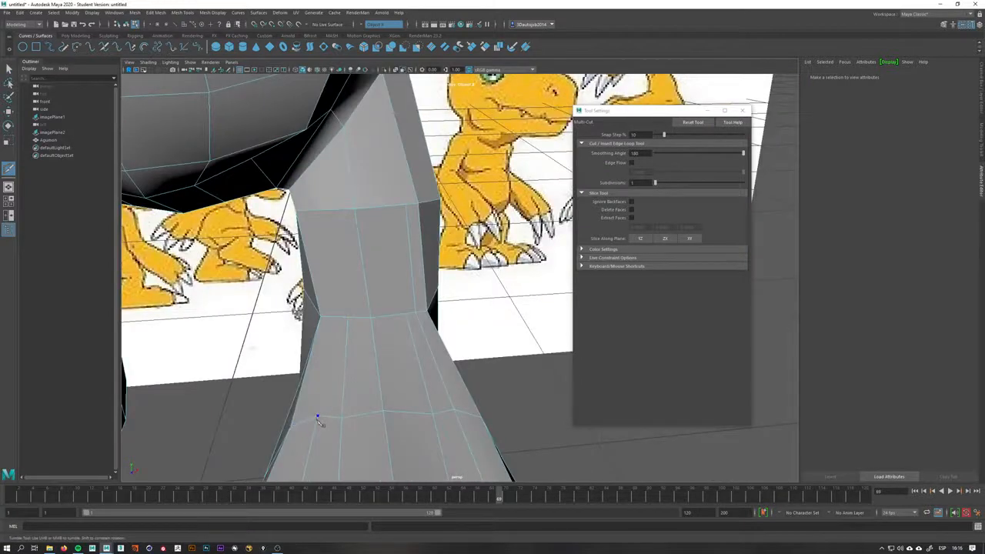
{"action": "left_click", "coordinate": [338, 317]}
{"action": "right_click", "coordinate": [336, 254]}
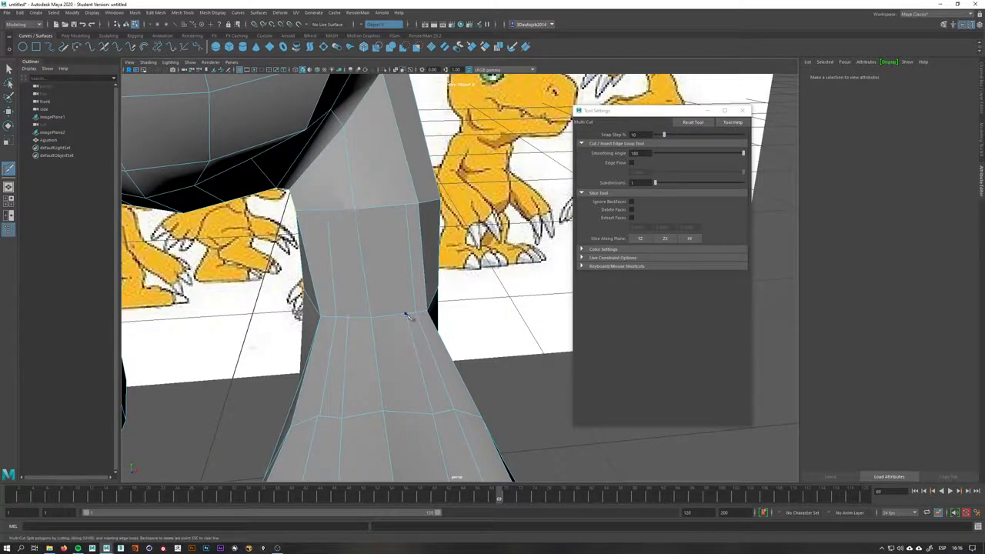
Insert an edge loop around the leg's upper section
{"action": "left_click_drag", "start_coordinate": [418, 362], "coordinate": [359, 357], "text": "alt"}
{"action": "middle_click_drag", "start_coordinate": [358, 356], "coordinate": [293, 418], "text": "alt"}
{"action": "right_click_drag", "start_coordinate": [292, 418], "coordinate": [461, 424], "text": "alt"}
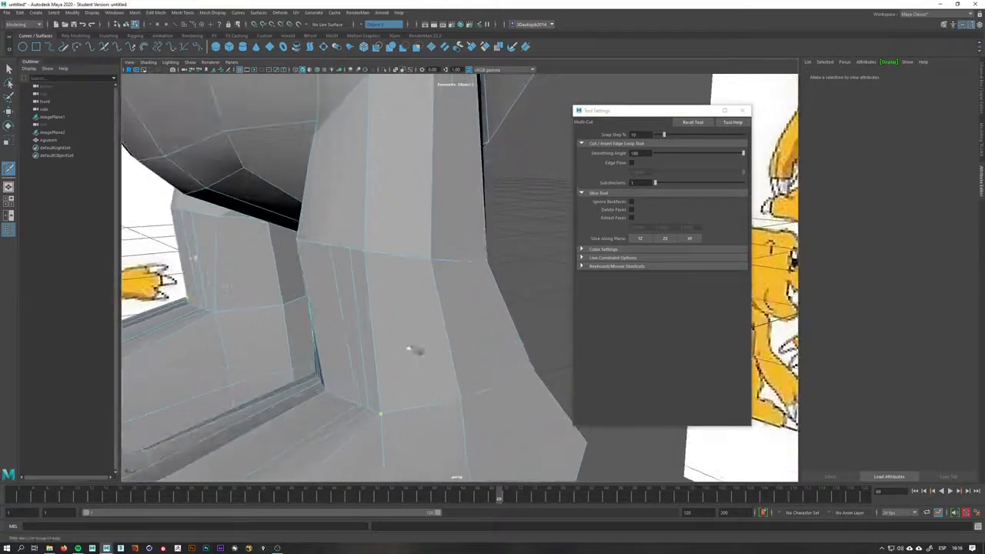
{"action": "left_click_drag", "start_coordinate": [414, 348], "coordinate": [342, 344], "text": "alt"}
{"action": "middle_click_drag", "start_coordinate": [342, 345], "coordinate": [348, 326], "text": "alt"}
{"action": "right_click_drag", "start_coordinate": [348, 325], "coordinate": [431, 347], "text": "alt"}
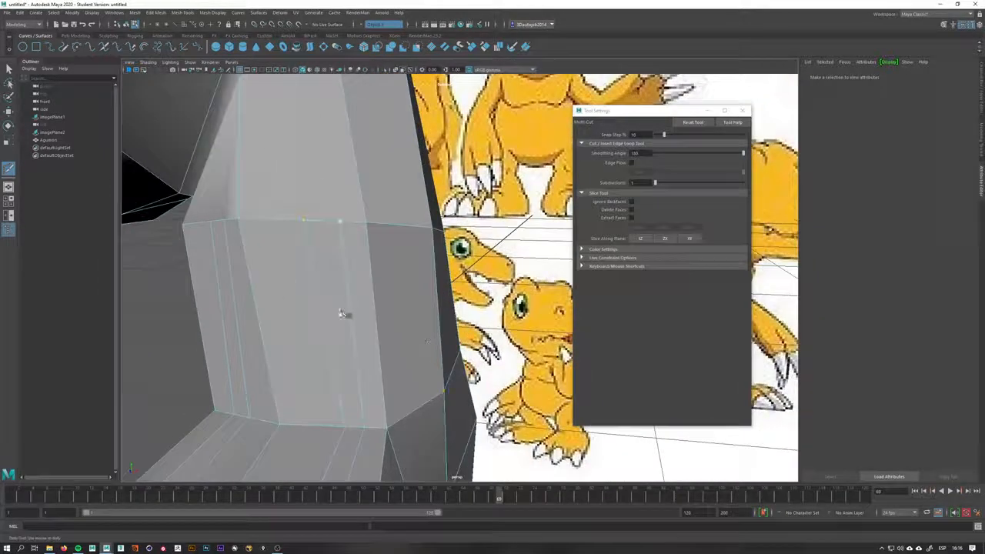
{"action": "left_click_drag", "start_coordinate": [332, 328], "coordinate": [388, 275], "text": "alt"}
{"action": "key", "text": "q"}
{"action": "mouse_move", "coordinate": [388, 274]}
{"action": "right_mouse_down"}
{"action": "mouse_move", "coordinate": [418, 260]}
{"action": "mouse_move", "coordinate": [375, 268]}
{"action": "right_mouse_up"}
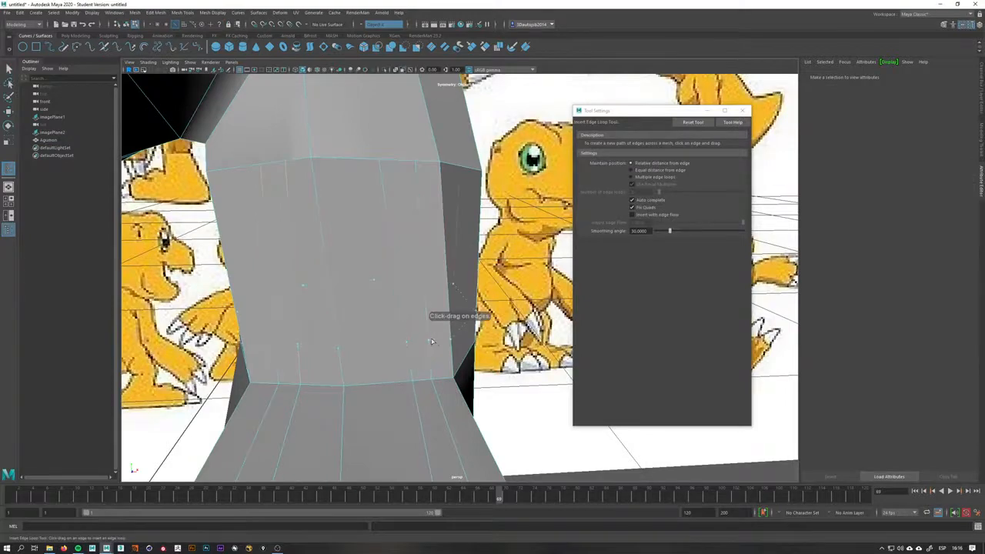
{"action": "mouse_move", "coordinate": [432, 341]}
{"action": "left_mouse_down", "text": "alt"}
{"action": "mouse_move", "coordinate": [323, 339]}
{"action": "mouse_move", "coordinate": [347, 317]}
{"action": "mouse_move", "coordinate": [378, 319]}
{"action": "mouse_move", "coordinate": [324, 333]}
{"action": "mouse_move", "coordinate": [352, 344]}
{"action": "mouse_move", "coordinate": [433, 336]}
{"action": "left_mouse_up", "text": "alt"}
Try scaling the new loop's vertices, then undo the change
{"action": "key", "text": "r"}
{"action": "right_click_drag", "start_coordinate": [429, 313], "coordinate": [395, 310]}
{"action": "left_click_drag", "start_coordinate": [395, 310], "coordinate": [482, 312], "text": "alt"}
{"action": "left_click", "coordinate": [418, 307]}
{"action": "key", "text": "w"}
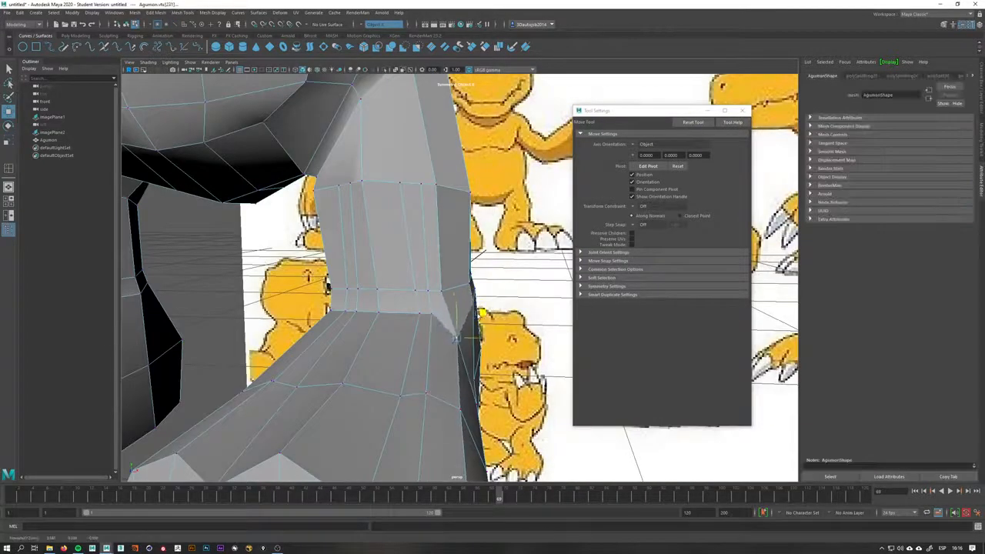
{"action": "key", "text": "ctrl+z"}
Select vertices at the leg's ankle and move them to tighten the joint
{"action": "left_click", "coordinate": [418, 312]}
{"action": "left_click_drag", "start_coordinate": [419, 311], "coordinate": [379, 281], "text": "alt"}
{"action": "left_click", "coordinate": [360, 299]}
{"action": "left_click", "coordinate": [357, 303]}
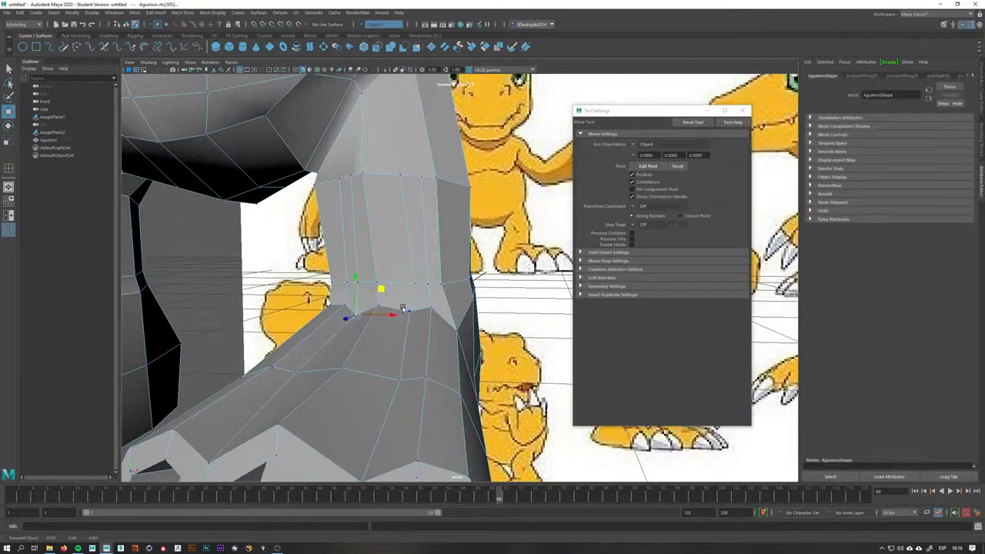
{"action": "left_click", "coordinate": [425, 308]}
{"action": "left_click", "coordinate": [421, 310]}
{"action": "left_click_drag", "start_coordinate": [407, 450], "coordinate": [442, 371], "text": "alt"}
{"action": "left_click", "coordinate": [409, 335]}
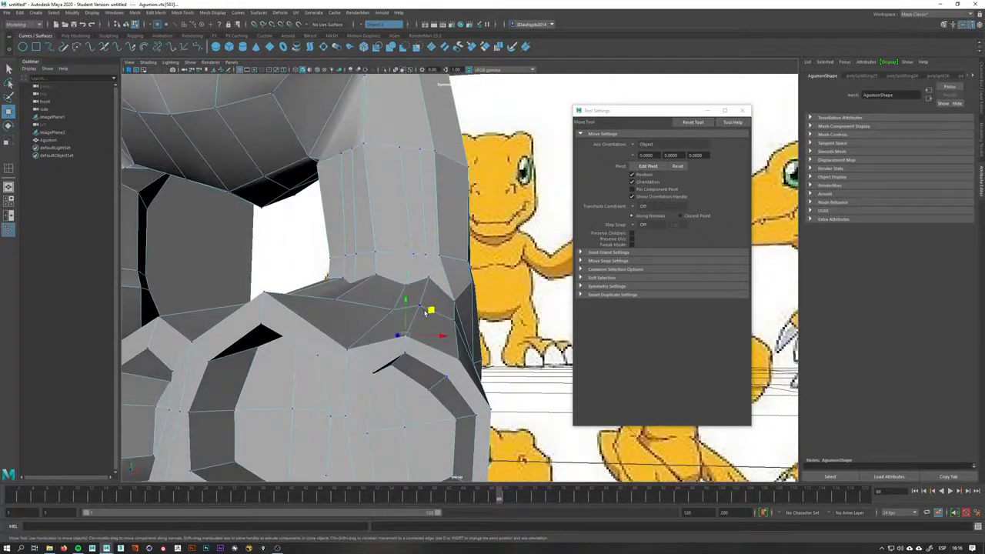
Move vertices on the ankle's front to round its contour
{"action": "key", "text": "q"}
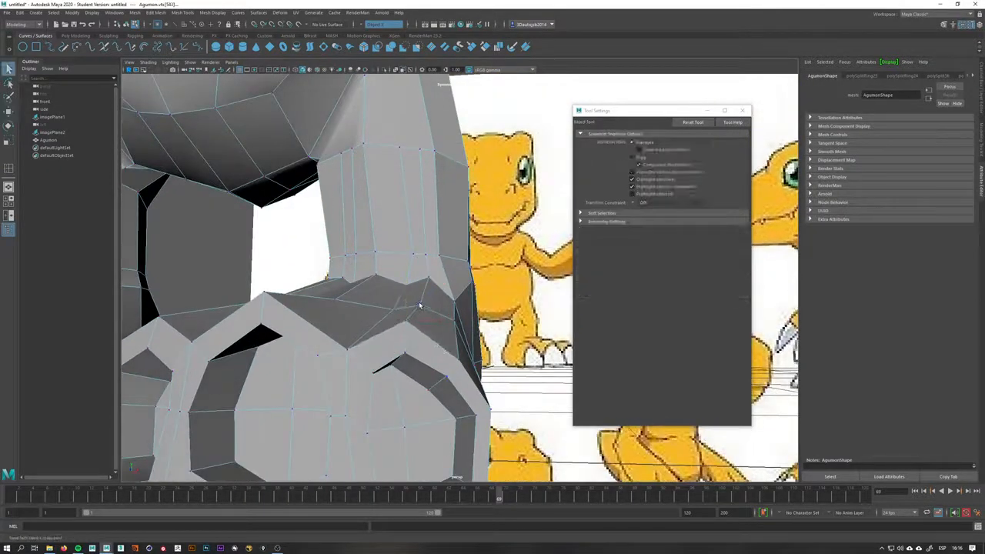
{"action": "key", "text": "w"}
{"action": "left_click_drag", "start_coordinate": [420, 268], "coordinate": [376, 302], "text": "alt"}
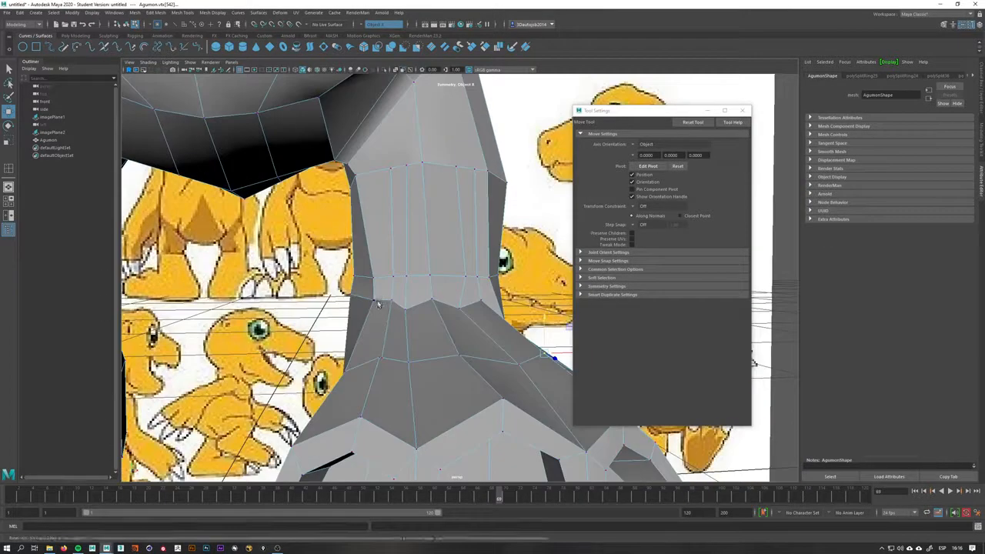
{"action": "middle_click_drag", "start_coordinate": [399, 279], "coordinate": [390, 296]}
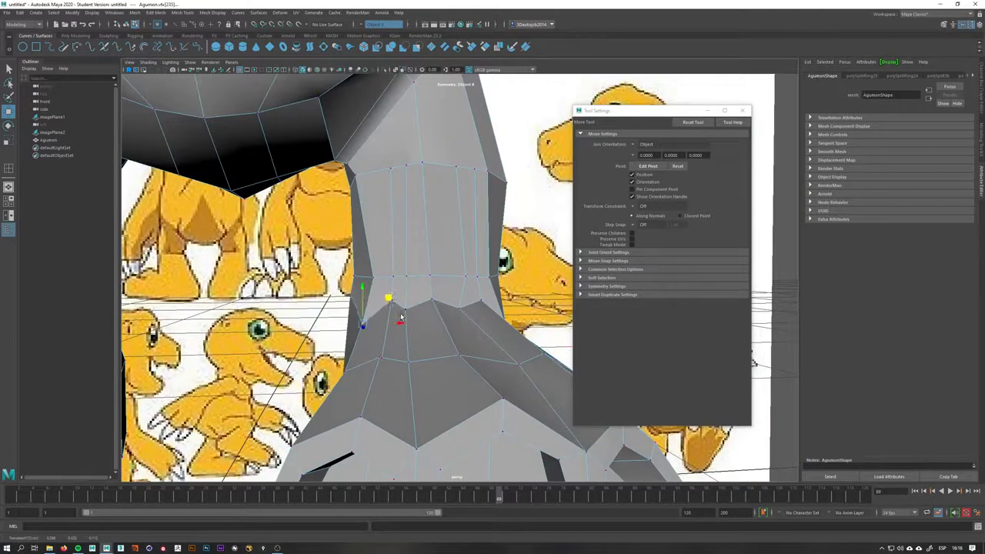
{"action": "key", "text": "q"}
{"action": "key", "text": "w"}
{"action": "key", "text": "q"}
{"action": "left_click", "coordinate": [393, 304]}
{"action": "key", "text": "w"}
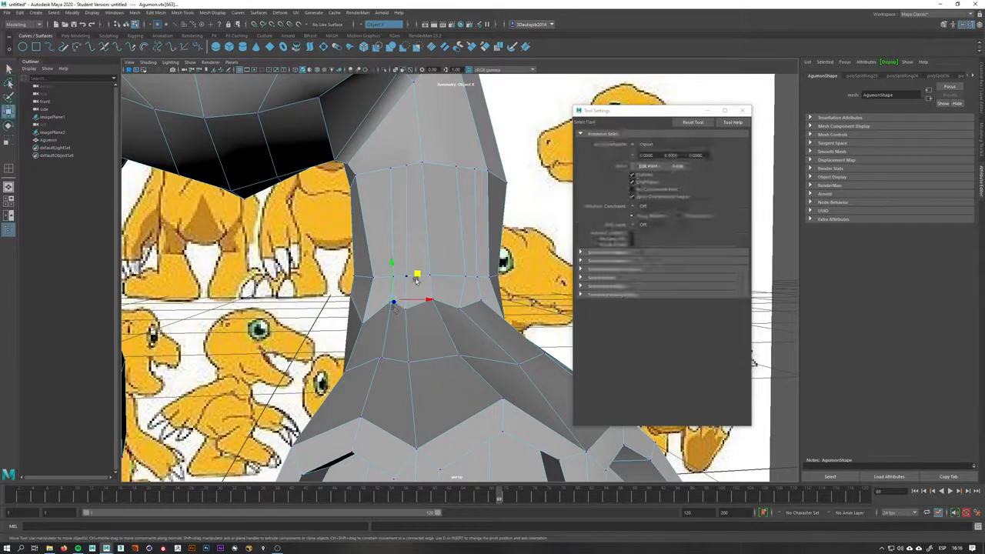
Select individual vertices on the ankle loop and move them into place
{"action": "key", "text": "q"}
{"action": "left_click", "coordinate": [375, 278]}
{"action": "key", "text": "w"}
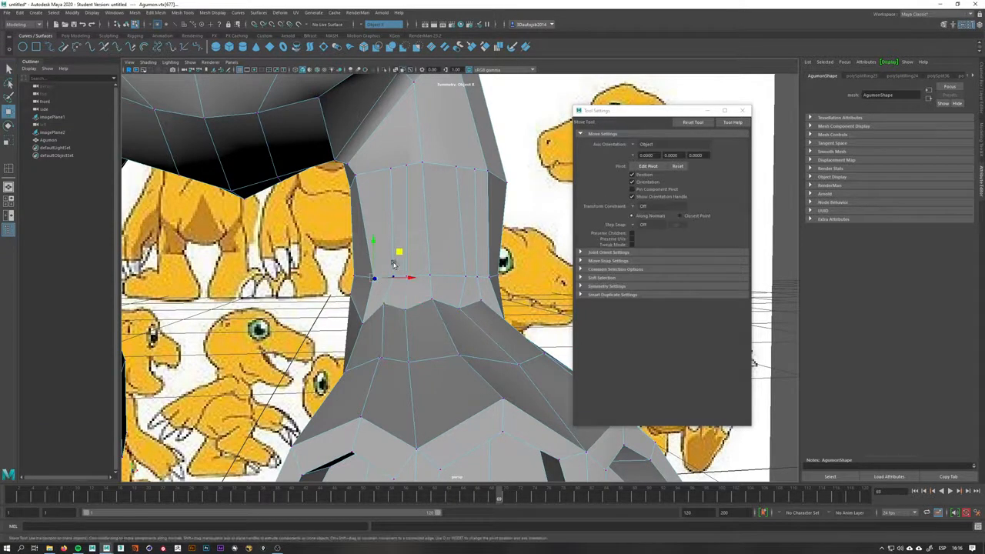
{"action": "key", "text": "q"}
{"action": "left_click", "coordinate": [392, 275]}
{"action": "key", "text": "w"}
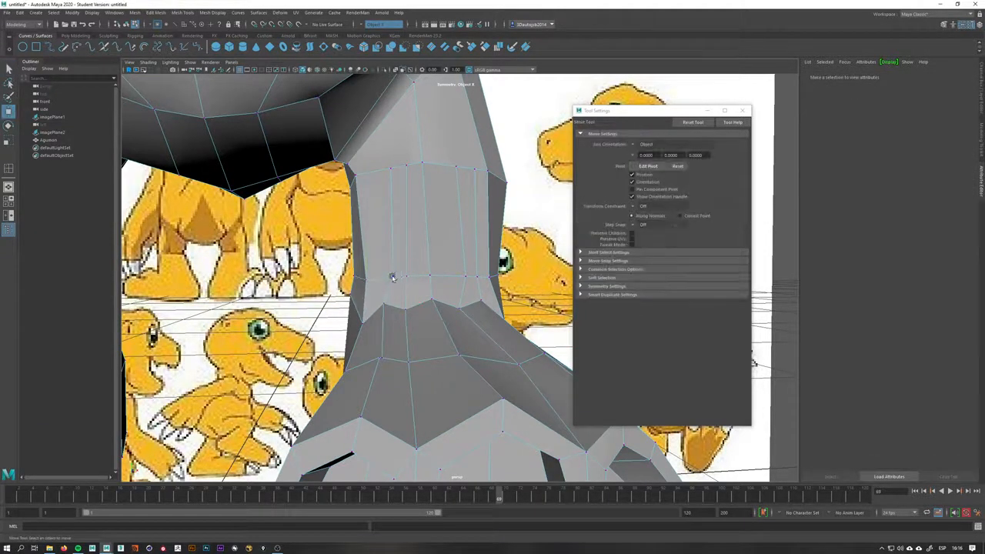
{"action": "left_click", "coordinate": [392, 276]}
Insert an edge loop around the middle of the leg
{"action": "left_click_drag", "start_coordinate": [418, 251], "coordinate": [410, 256]}
{"action": "left_click_drag", "start_coordinate": [410, 256], "coordinate": [336, 359], "text": "alt"}
{"action": "right_click_drag", "start_coordinate": [398, 273], "coordinate": [433, 262]}
{"action": "left_click_drag", "start_coordinate": [400, 319], "coordinate": [367, 307], "text": "alt"}
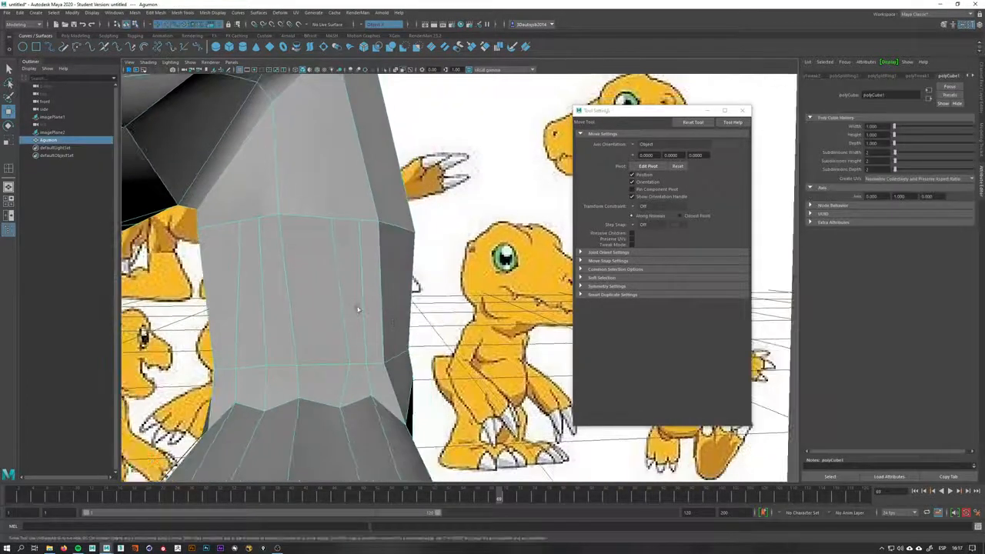
{"action": "right_click_drag", "start_coordinate": [343, 312], "coordinate": [341, 289], "text": "shift"}
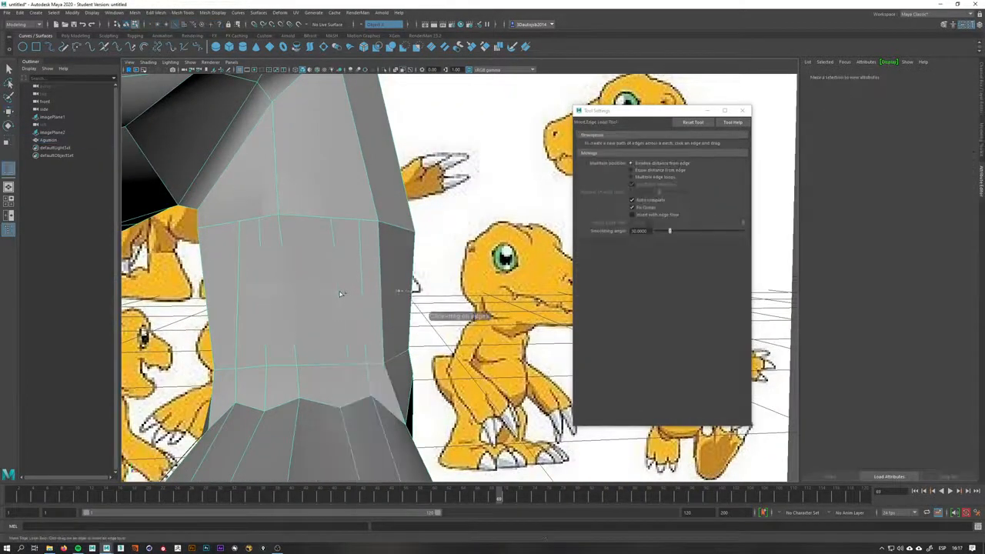
{"action": "left_click", "coordinate": [342, 294]}
Select vertices on the leg's new loop and move them to adjust its shape
{"action": "key", "text": "q"}
{"action": "left_click_drag", "start_coordinate": [339, 288], "coordinate": [385, 335], "text": "alt"}
{"action": "right_click_drag", "start_coordinate": [385, 335], "coordinate": [352, 334]}
{"action": "key", "text": "w"}
{"action": "left_click", "coordinate": [384, 349]}
{"action": "left_click_drag", "start_coordinate": [406, 322], "coordinate": [397, 326]}
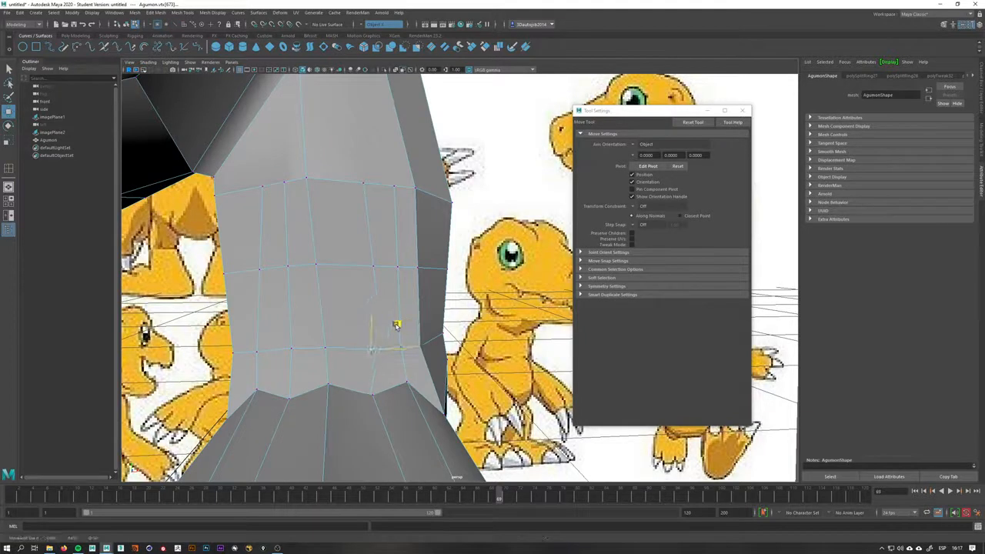
Weld a vertex on the leg's middle loop onto its neighbouring vertex with the Target Weld tool
{"action": "key", "text": "q"}
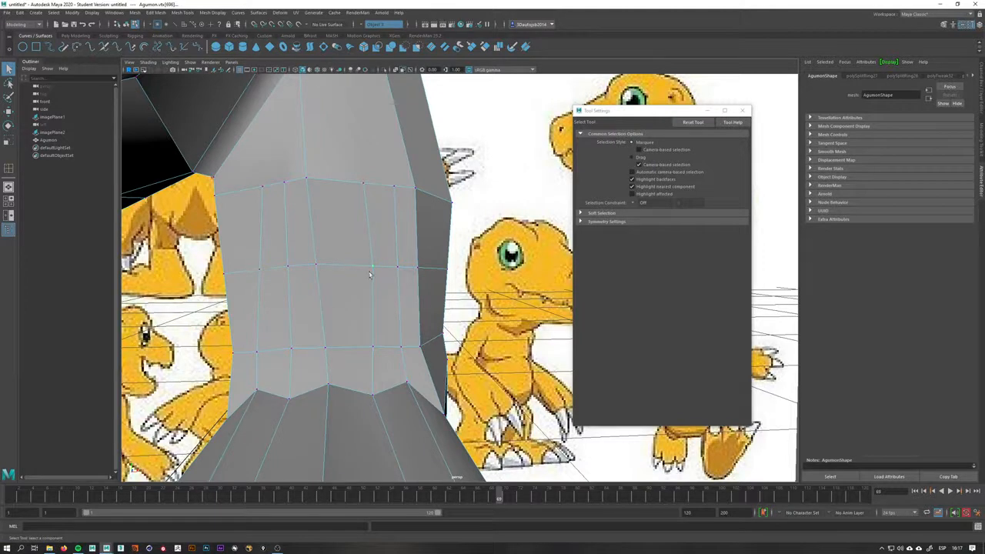
{"action": "right_click", "coordinate": [372, 271], "text": "shift"}
{"action": "mouse_move", "coordinate": [372, 271]}
{"action": "right_mouse_down", "text": "shift"}
{"action": "mouse_move", "coordinate": [377, 235]}
{"action": "mouse_move", "coordinate": [373, 264]}
{"action": "right_mouse_up", "text": "shift"}
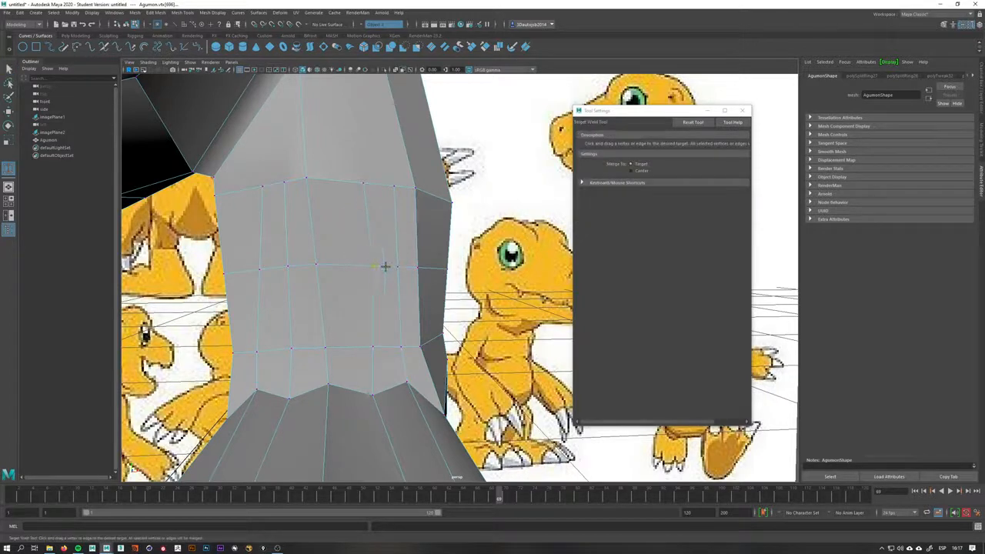
{"action": "left_click_drag", "start_coordinate": [394, 266], "coordinate": [398, 267]}
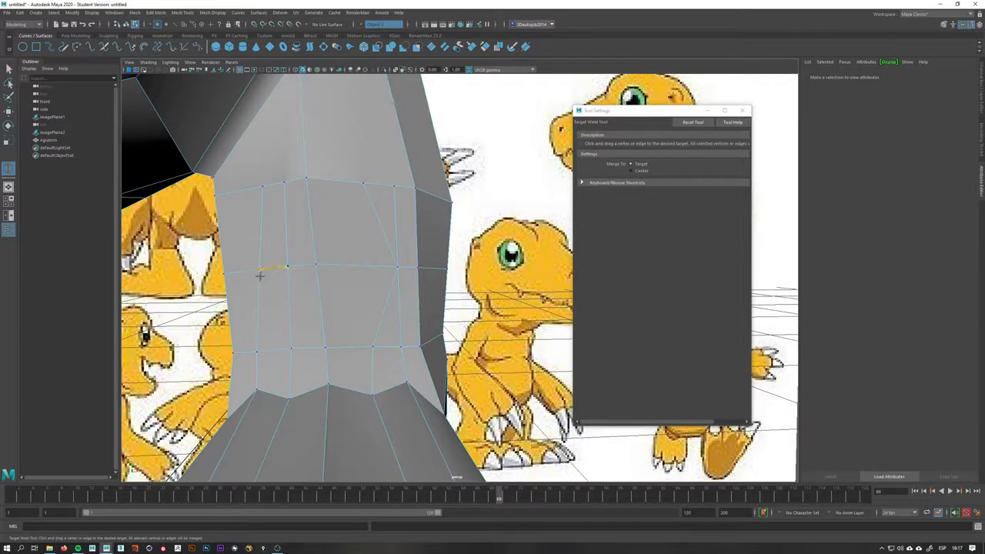
Select edges on the leg's front face and continue past the student version save notice
{"action": "key", "text": "q"}
{"action": "right_click_drag", "start_coordinate": [309, 268], "coordinate": [346, 256]}
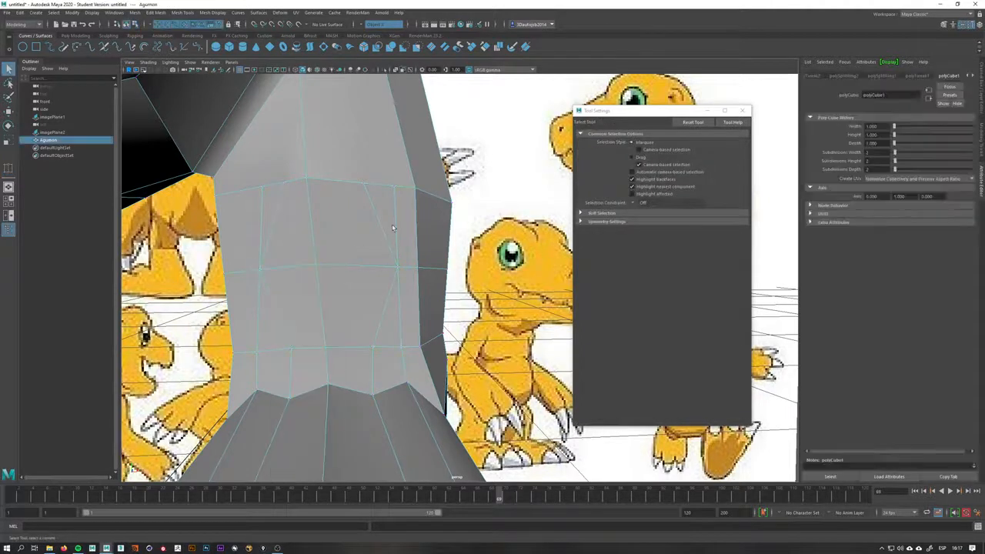
{"action": "right_click_drag", "start_coordinate": [391, 225], "coordinate": [390, 215]}
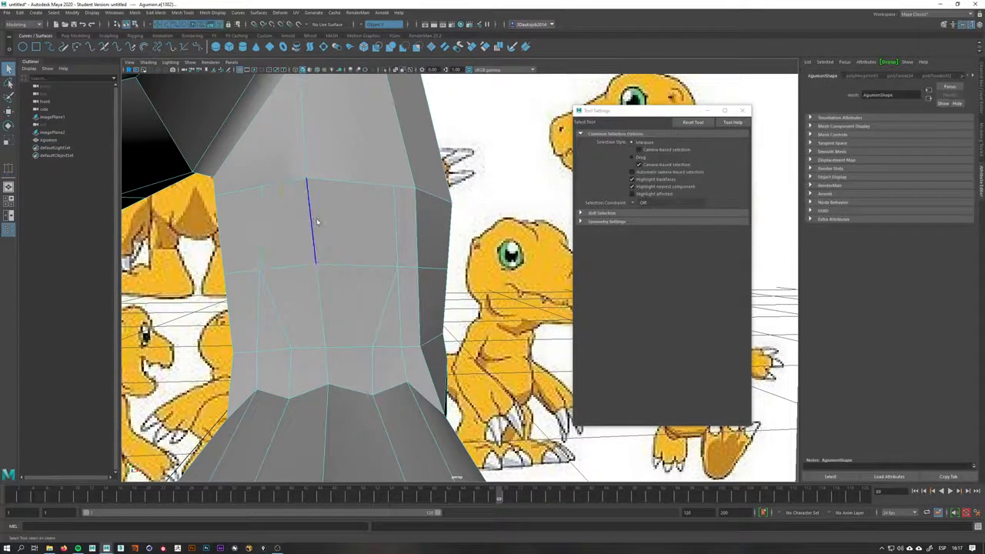
{"action": "right_click_drag", "start_coordinate": [316, 222], "coordinate": [292, 234], "text": "shift"}
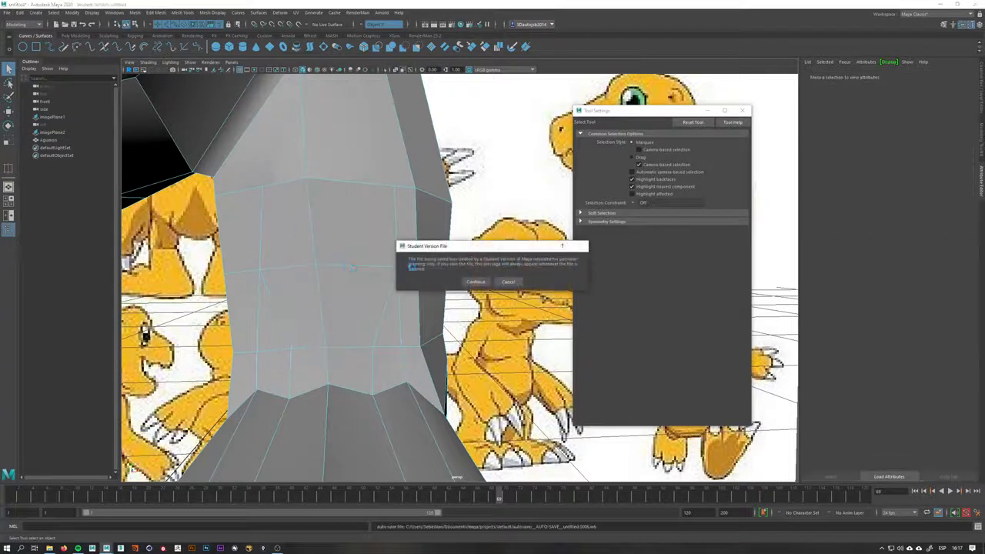
{"action": "left_click", "coordinate": [467, 279]}
{"action": "right_click_drag", "start_coordinate": [342, 267], "coordinate": [327, 293]}
{"action": "left_click", "coordinate": [321, 300]}
Move vertices on the leg's middle loop to even out the front of the leg
{"action": "key", "text": "q"}
{"action": "key", "text": "w"}
{"action": "left_click", "coordinate": [388, 301]}
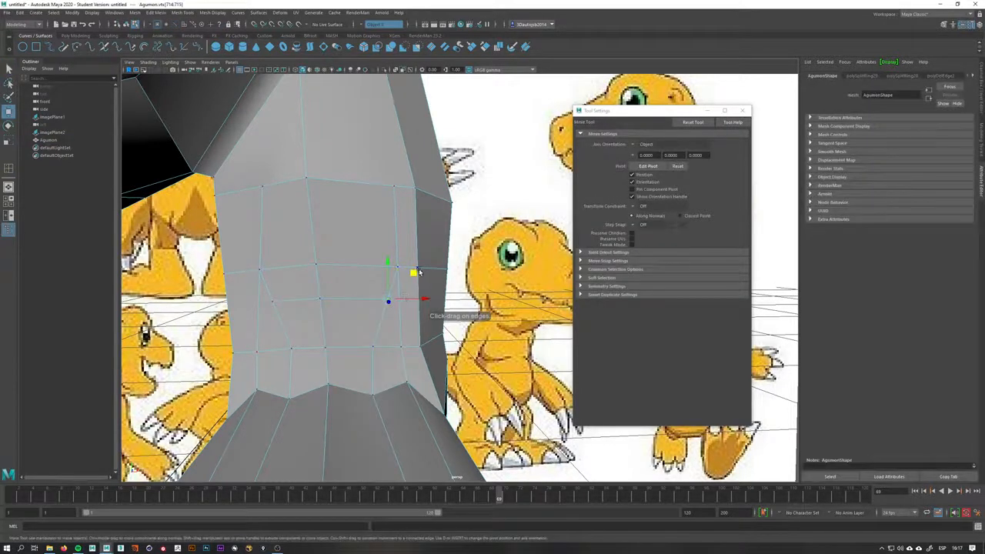
{"action": "left_click_drag", "start_coordinate": [417, 272], "coordinate": [397, 273]}
{"action": "left_click", "coordinate": [271, 301]}
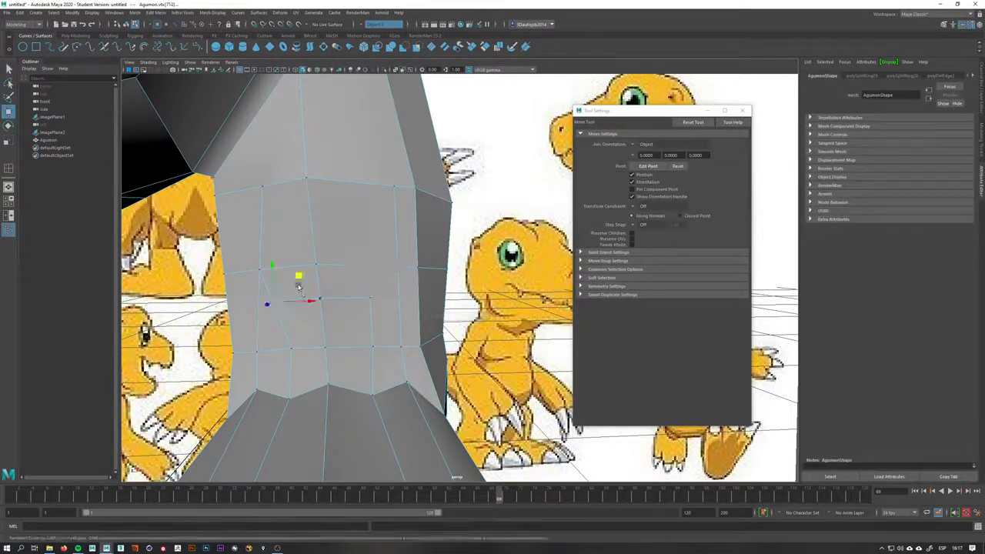
{"action": "left_click_drag", "start_coordinate": [299, 277], "coordinate": [304, 278]}
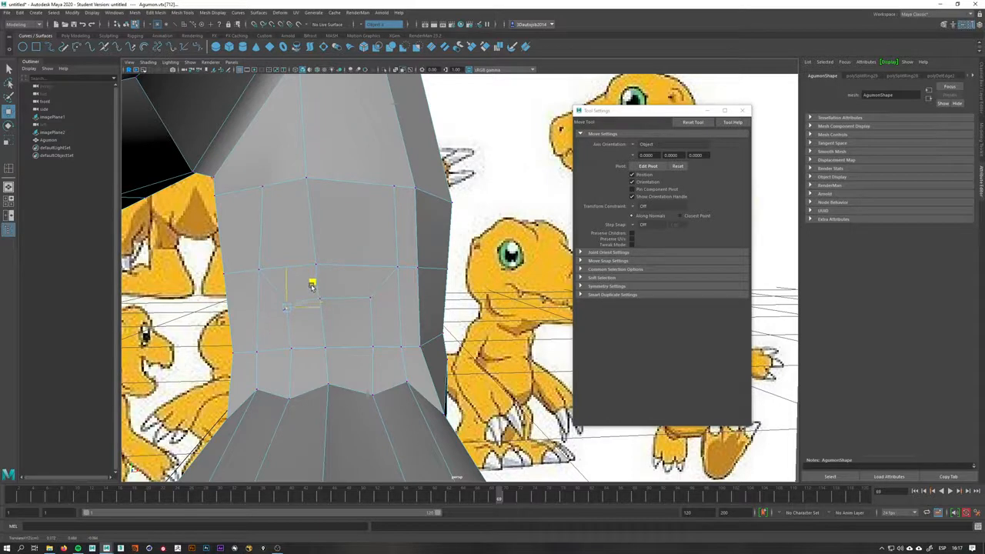
{"action": "left_click", "coordinate": [370, 301]}
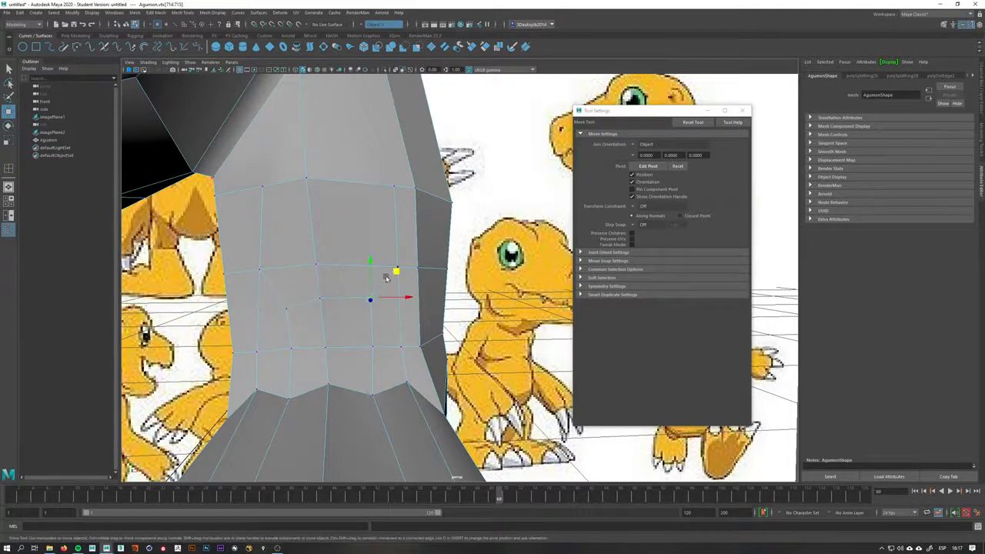
{"action": "left_click", "coordinate": [322, 303]}
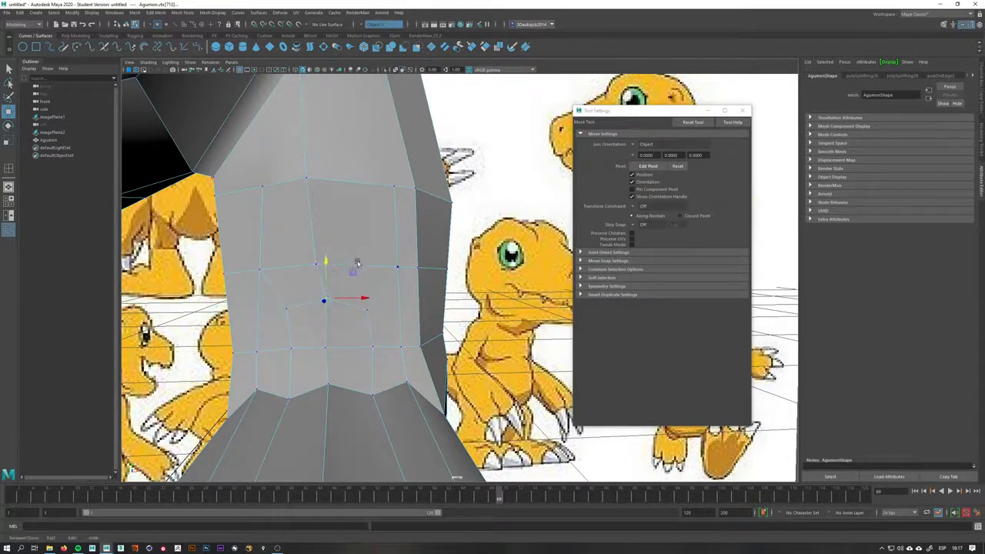
{"action": "left_click", "coordinate": [321, 265]}
Move vertices on the inner side of the ankle to round its contour
{"action": "left_click_drag", "start_coordinate": [366, 349], "coordinate": [329, 352], "text": "alt"}
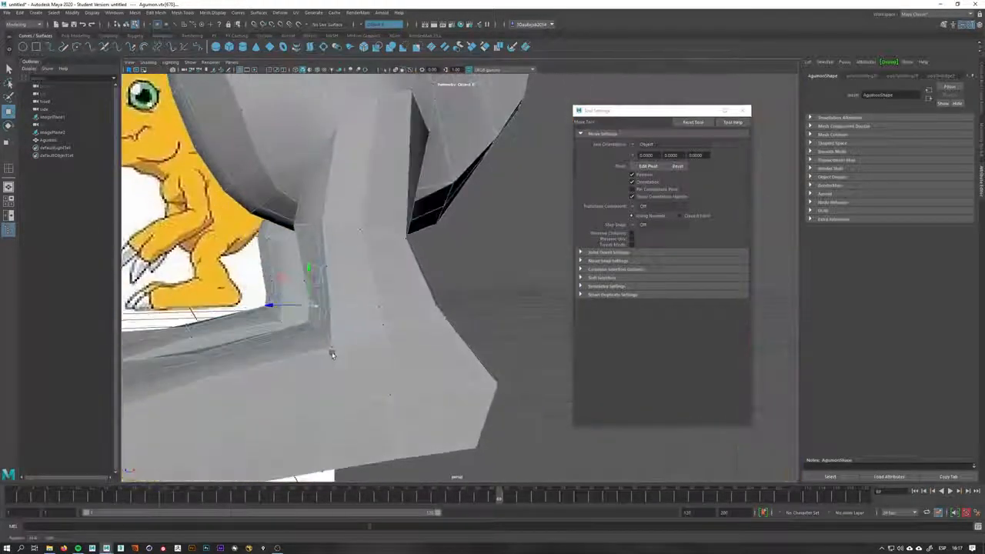
{"action": "left_click", "coordinate": [332, 347]}
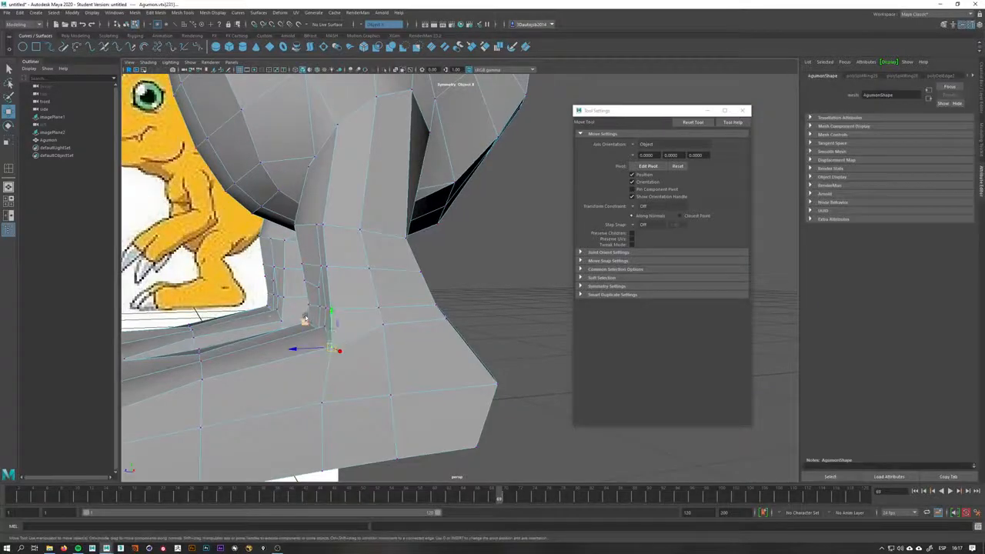
{"action": "left_click_drag", "start_coordinate": [306, 320], "coordinate": [313, 321]}
{"action": "key", "text": "q"}
{"action": "left_click", "coordinate": [330, 310]}
{"action": "scroll", "coordinate": [314, 308], "scroll_direction": "up", "scroll_amount": 3}
{"action": "key", "text": "w"}
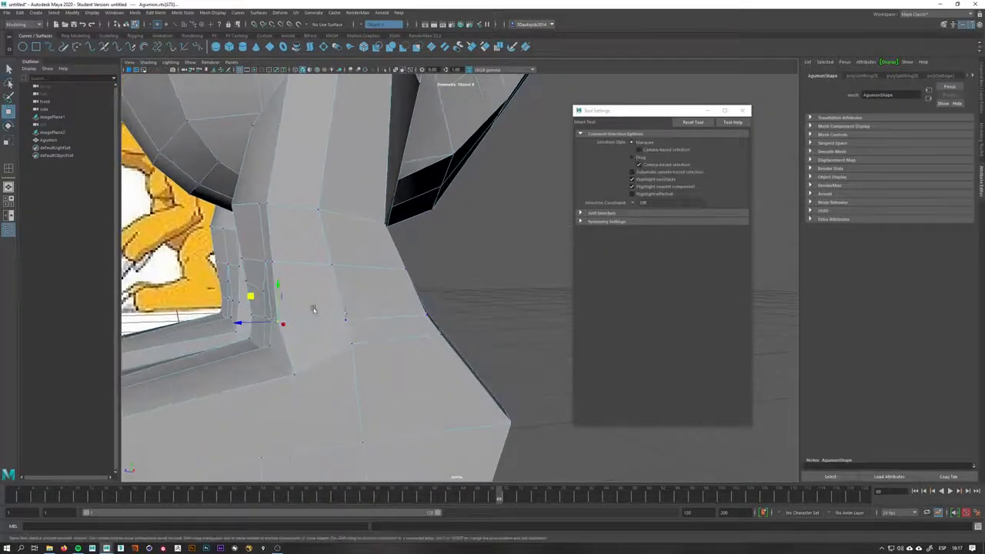
{"action": "left_click_drag", "start_coordinate": [250, 300], "coordinate": [257, 302]}
{"action": "left_click", "coordinate": [281, 259]}
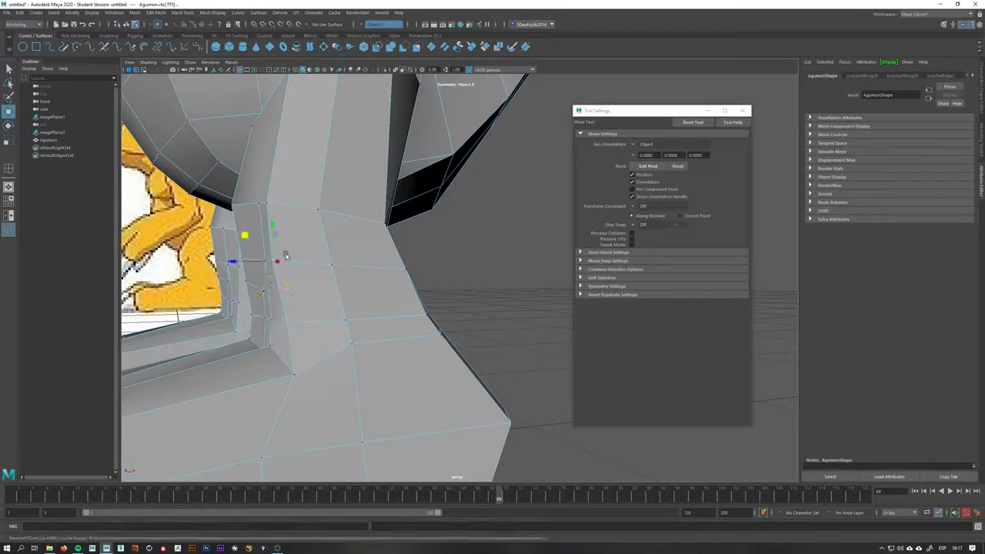
{"action": "left_click_drag", "start_coordinate": [247, 240], "coordinate": [256, 244]}
Move vertices on the back of the leg above the heel to reshape it
{"action": "left_click_drag", "start_coordinate": [321, 310], "coordinate": [414, 349], "text": "alt"}
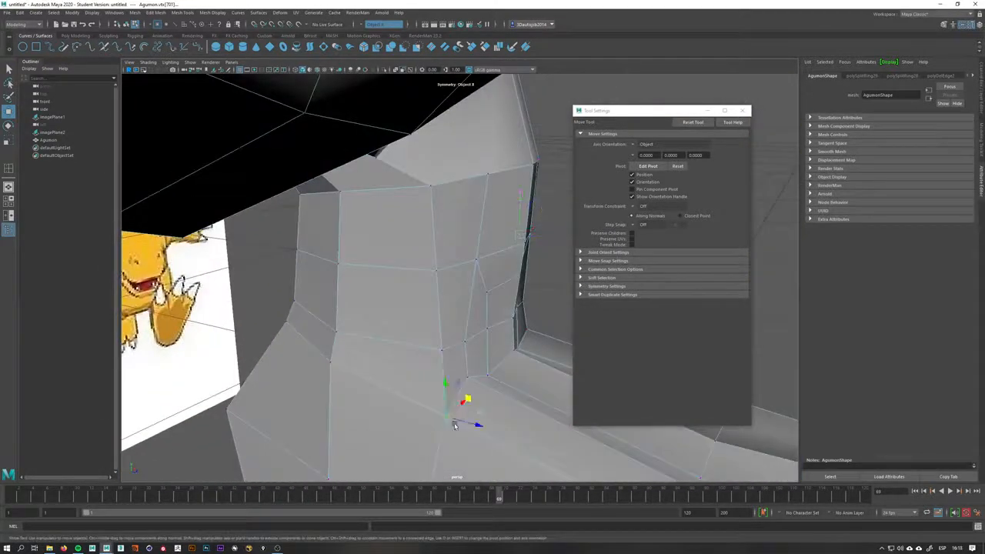
{"action": "left_click_drag", "start_coordinate": [471, 399], "coordinate": [454, 389]}
{"action": "left_click", "coordinate": [457, 352]}
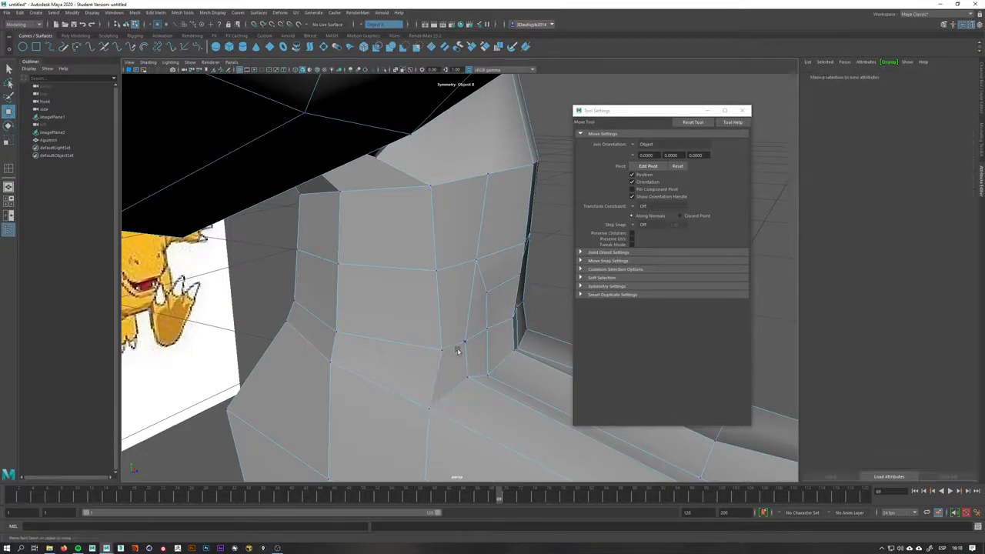
{"action": "left_click", "coordinate": [463, 342]}
{"action": "left_click_drag", "start_coordinate": [464, 331], "coordinate": [442, 328]}
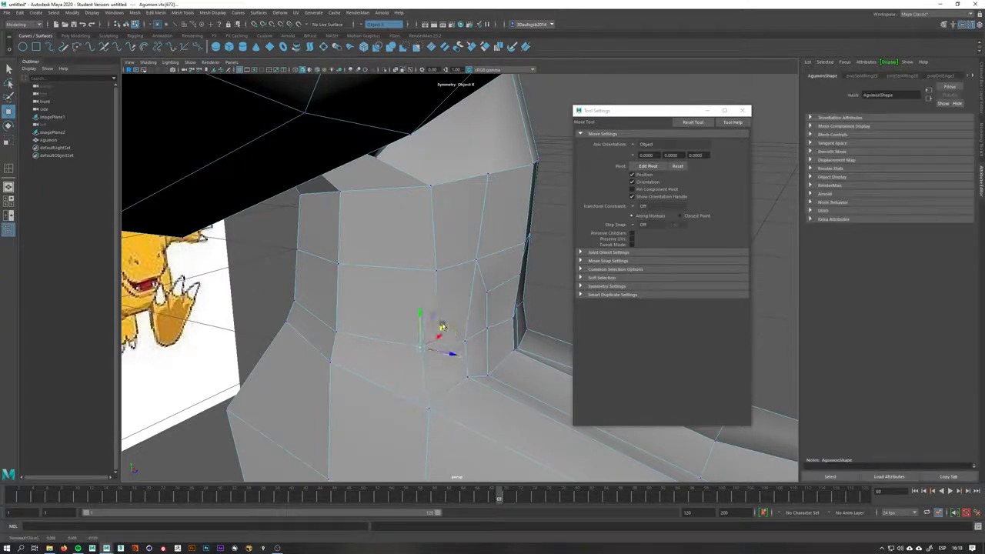
{"action": "left_click_drag", "start_coordinate": [457, 248], "coordinate": [450, 248]}
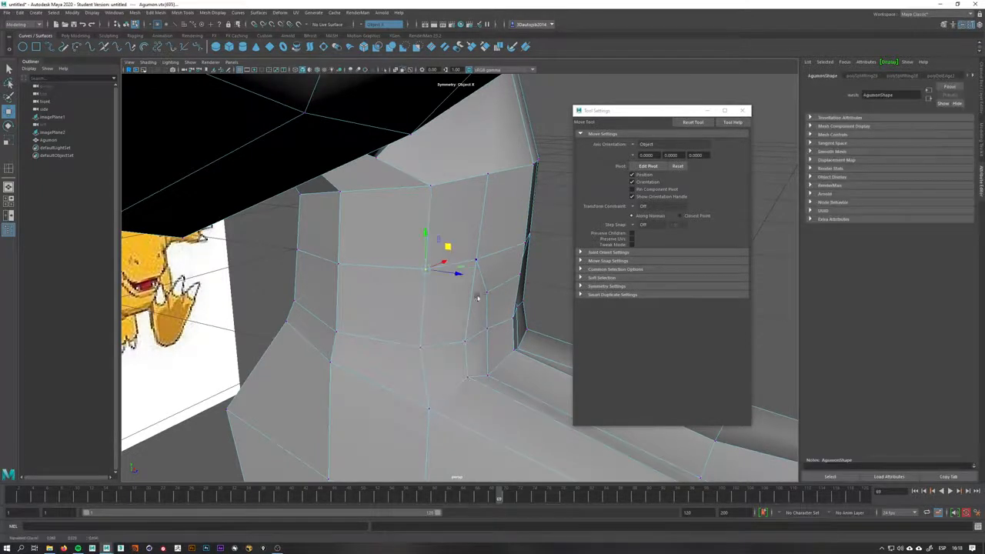
{"action": "left_click_drag", "start_coordinate": [477, 298], "coordinate": [420, 345], "text": "alt"}
Move vertices on the ankle in side view to match the reference leg outline
{"action": "key", "text": "space"}
{"action": "middle_click_drag", "start_coordinate": [468, 355], "coordinate": [384, 304], "text": "alt"}
{"action": "scroll", "coordinate": [384, 304], "scroll_direction": "up", "scroll_amount": 5}
{"action": "middle_click_drag", "start_coordinate": [477, 458], "coordinate": [411, 330], "text": "alt"}
{"action": "scroll", "coordinate": [411, 330], "scroll_direction": "up", "scroll_amount": 7}
{"action": "middle_click_drag", "start_coordinate": [246, 287], "coordinate": [355, 331], "text": "alt"}
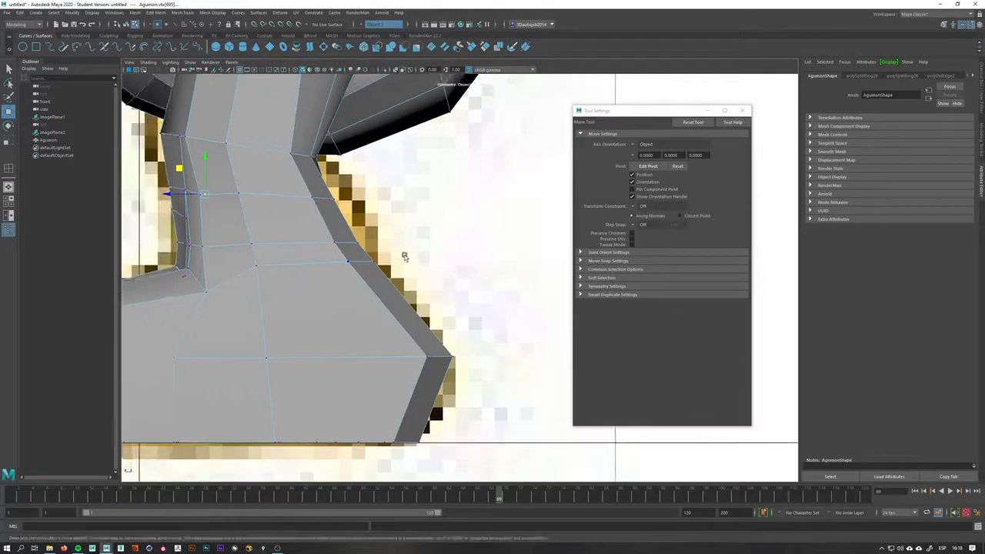
{"action": "left_click_drag", "start_coordinate": [340, 278], "coordinate": [392, 289]}
{"action": "left_click_drag", "start_coordinate": [280, 260], "coordinate": [196, 302]}
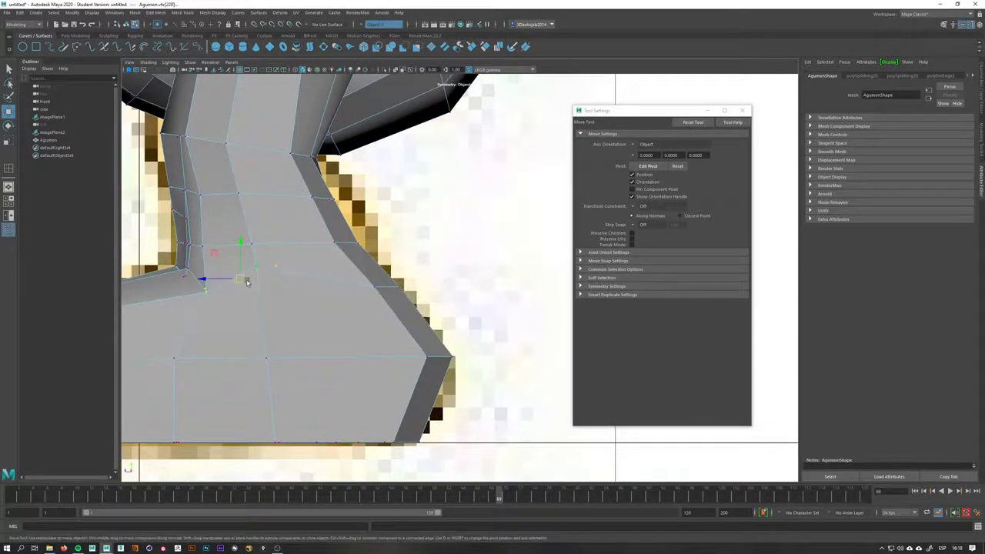
{"action": "left_click_drag", "start_coordinate": [258, 272], "coordinate": [258, 284]}
Move the foot's vertices to follow the reference foot outline in side view
{"action": "left_click_drag", "start_coordinate": [372, 224], "coordinate": [324, 258]}
{"action": "left_click_drag", "start_coordinate": [346, 243], "coordinate": [353, 239]}
{"action": "left_click_drag", "start_coordinate": [465, 327], "coordinate": [398, 375]}
{"action": "left_click_drag", "start_coordinate": [441, 358], "coordinate": [437, 356]}
{"action": "middle_click_drag", "start_coordinate": [453, 407], "coordinate": [483, 374], "text": "alt"}
{"action": "left_click_drag", "start_coordinate": [402, 418], "coordinate": [457, 399]}
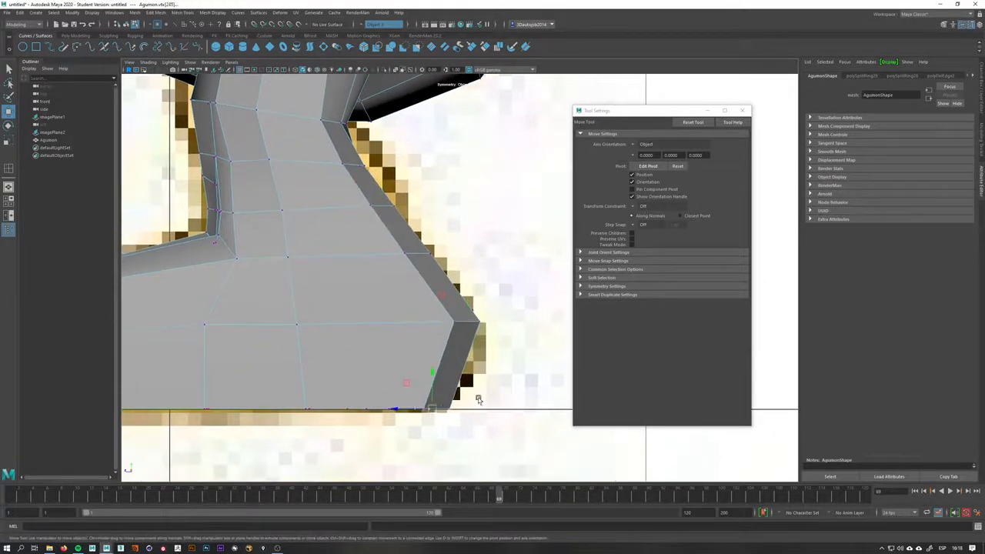
{"action": "left_click_drag", "start_coordinate": [415, 358], "coordinate": [412, 356]}
{"action": "scroll", "coordinate": [404, 354], "scroll_direction": "down", "scroll_amount": 6}
{"action": "scroll", "coordinate": [469, 333], "scroll_direction": "up", "scroll_amount": 1}
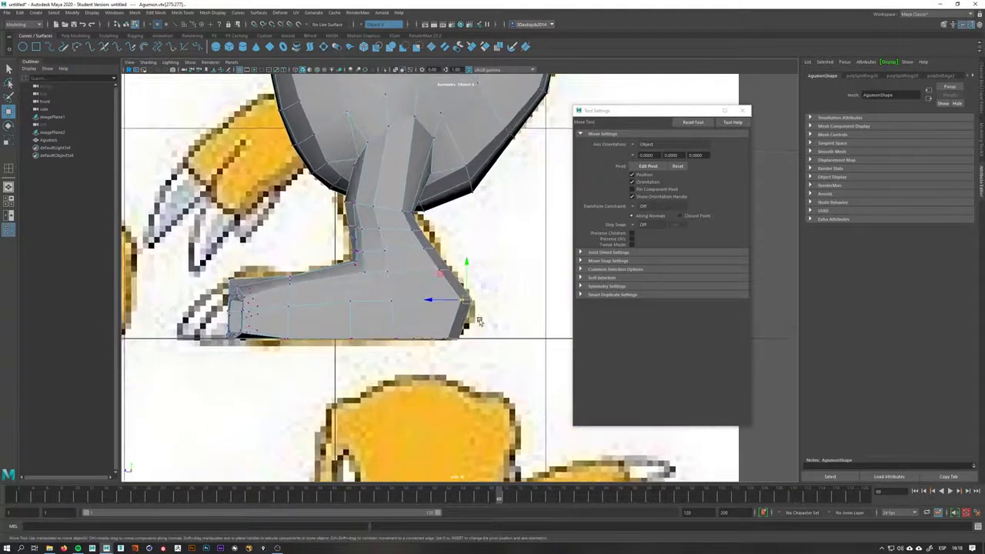
Move vertices on the leg's upper loop in front view to reshape the thigh
{"action": "key", "text": "space"}
{"action": "left_click_drag", "start_coordinate": [423, 299], "coordinate": [391, 339]}
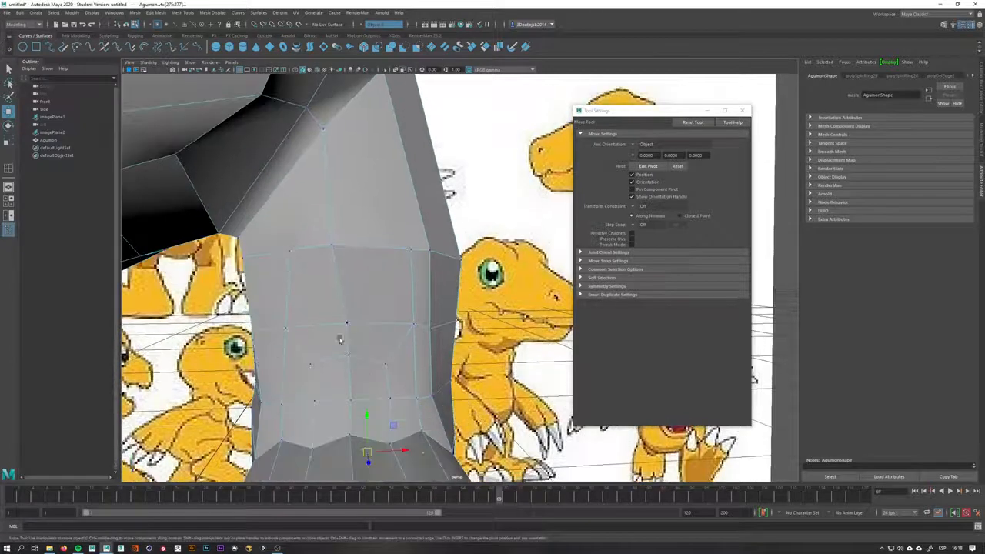
{"action": "left_click", "coordinate": [288, 252]}
{"action": "left_click_drag", "start_coordinate": [316, 226], "coordinate": [316, 224]}
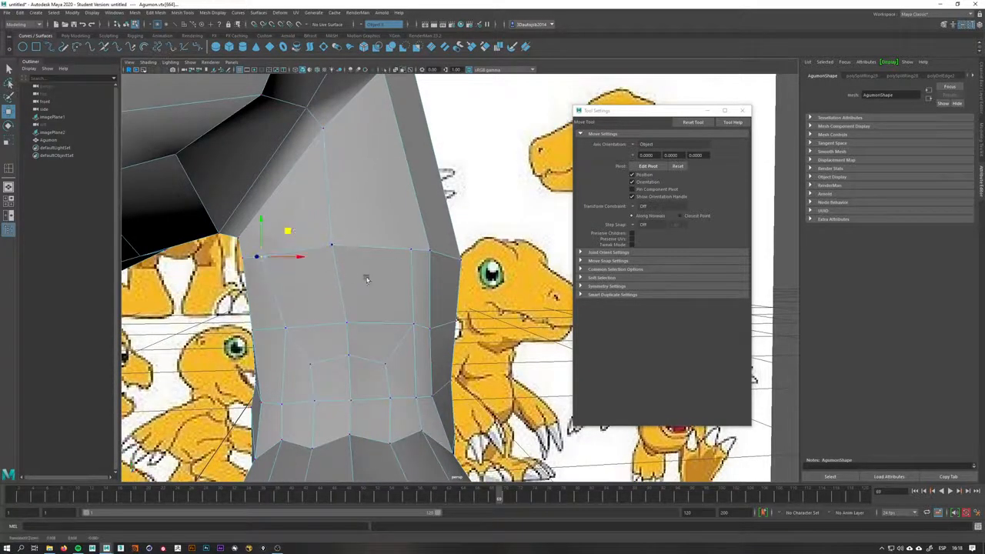
{"action": "left_click_drag", "start_coordinate": [366, 279], "coordinate": [285, 267], "text": "alt"}
{"action": "left_click_drag", "start_coordinate": [296, 233], "coordinate": [308, 236]}
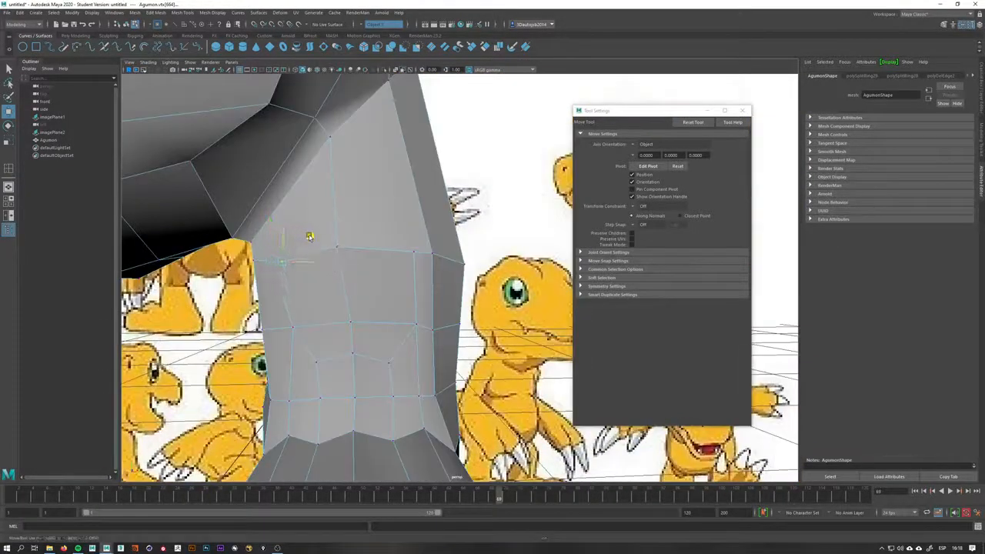
{"action": "right_click_drag", "start_coordinate": [356, 257], "coordinate": [352, 233]}
Insert an edge loop around the upper leg with the Insert Edge Loop tool
{"action": "key", "text": "q"}
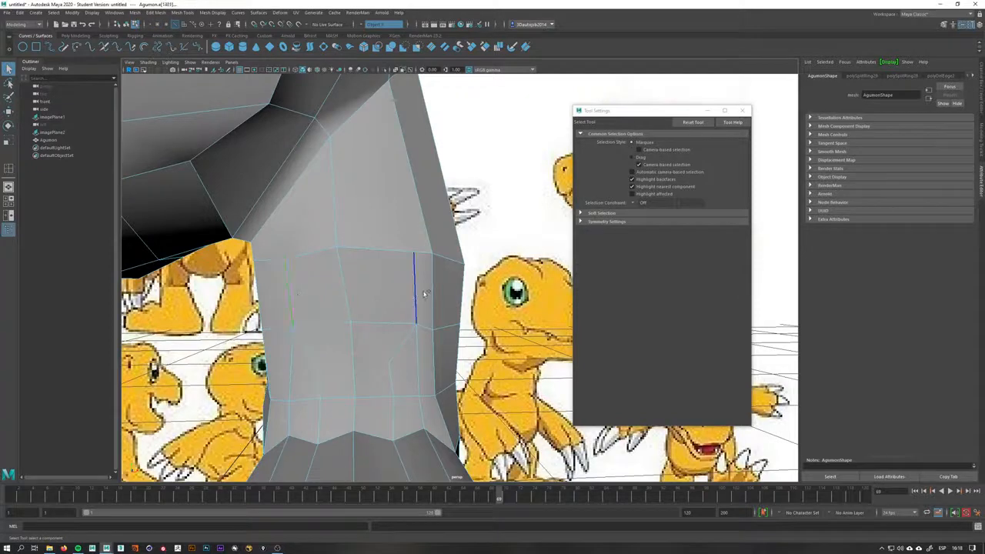
{"action": "right_click_drag", "start_coordinate": [408, 276], "coordinate": [382, 285], "text": "shift"}
{"action": "left_click_drag", "start_coordinate": [412, 288], "coordinate": [338, 282], "text": "alt"}
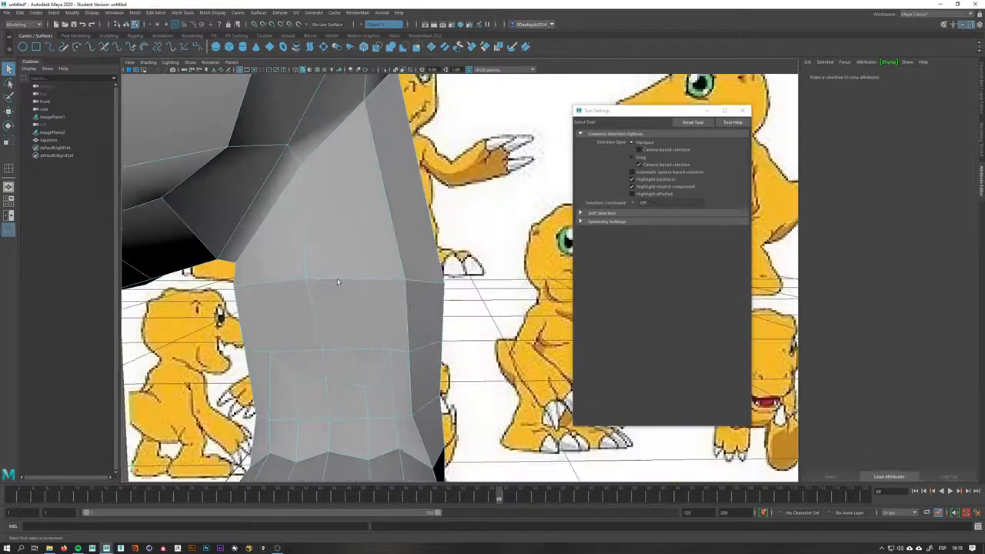
{"action": "right_click_drag", "start_coordinate": [346, 274], "coordinate": [371, 249], "text": "shift"}
{"action": "left_click_drag", "start_coordinate": [369, 249], "coordinate": [317, 283], "text": "alt"}
{"action": "right_click_drag", "start_coordinate": [317, 282], "coordinate": [291, 270], "text": "shift"}
{"action": "left_click", "coordinate": [299, 255]}
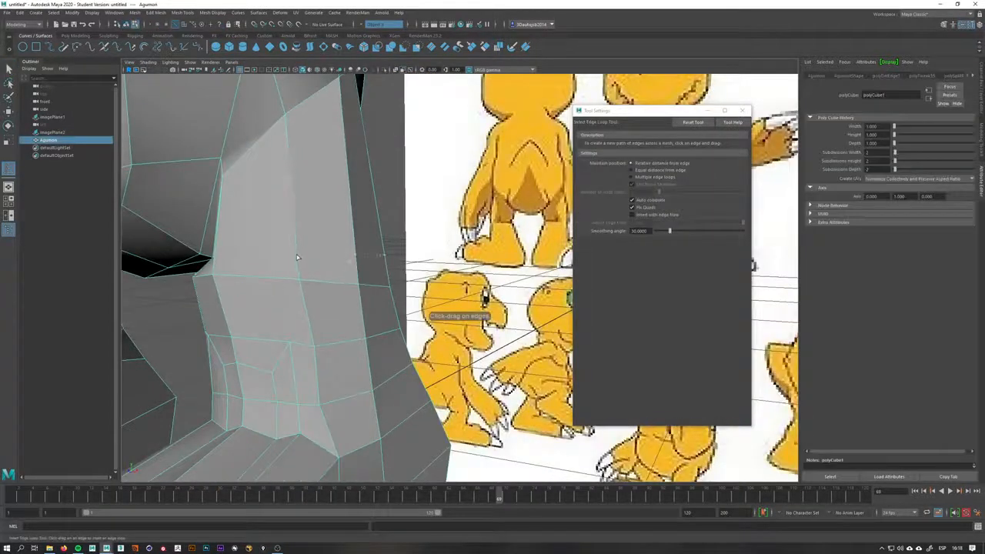
{"action": "key", "text": "space"}
{"action": "left_click_drag", "start_coordinate": [301, 252], "coordinate": [360, 253]}
{"action": "middle_click_drag", "start_coordinate": [431, 218], "coordinate": [411, 311], "text": "alt"}
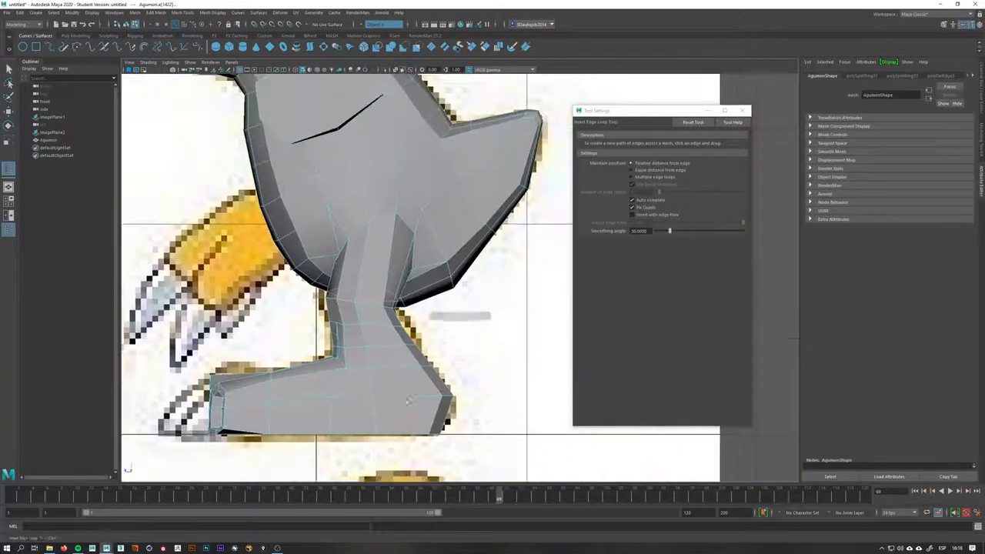
{"action": "right_click_drag", "start_coordinate": [412, 311], "coordinate": [467, 310], "text": "alt"}
{"action": "right_click_drag", "start_coordinate": [266, 315], "coordinate": [318, 319], "text": "alt"}
{"action": "middle_click_drag", "start_coordinate": [319, 318], "coordinate": [419, 301], "text": "alt"}
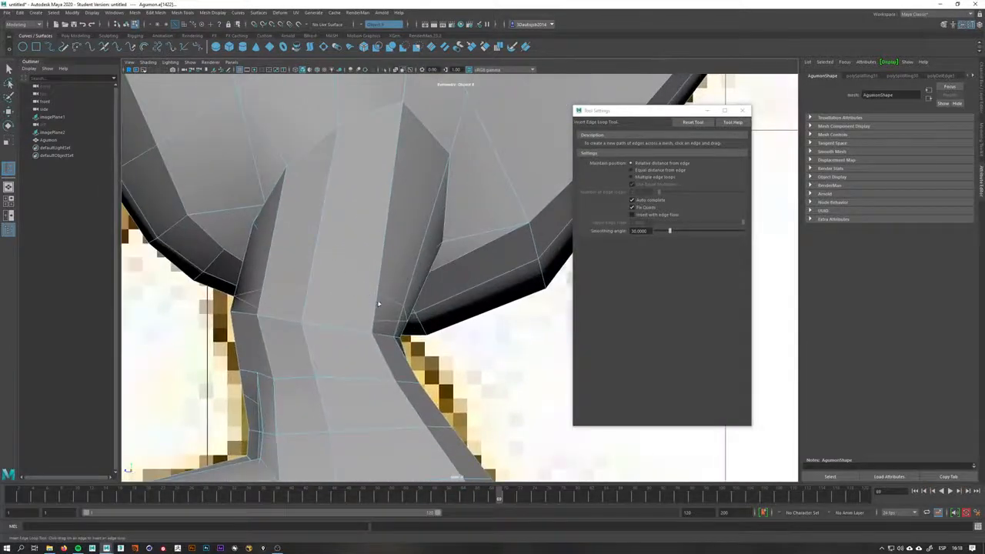
Move vertices on the thigh's new loop to shape its front
{"action": "right_click_drag", "start_coordinate": [378, 303], "coordinate": [378, 292]}
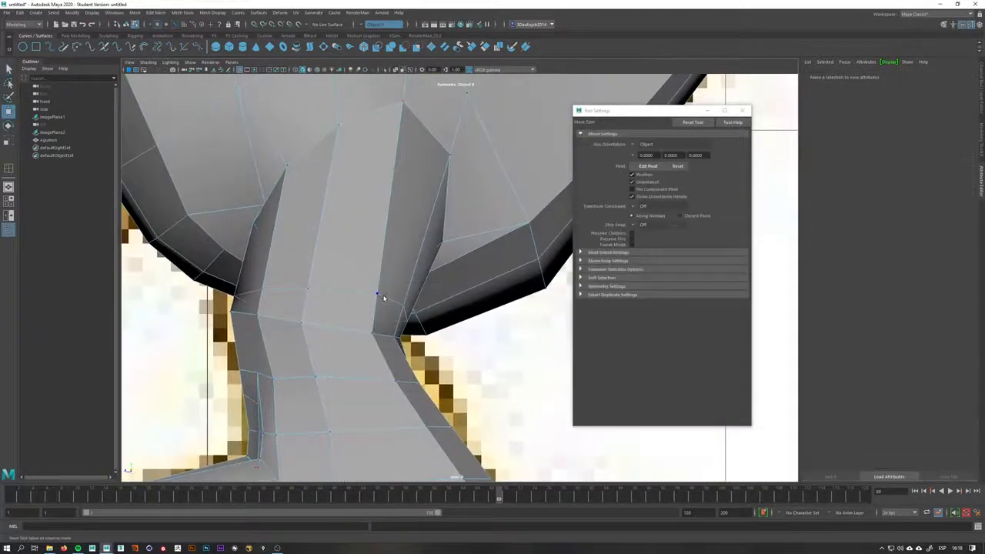
{"action": "left_click", "coordinate": [378, 294]}
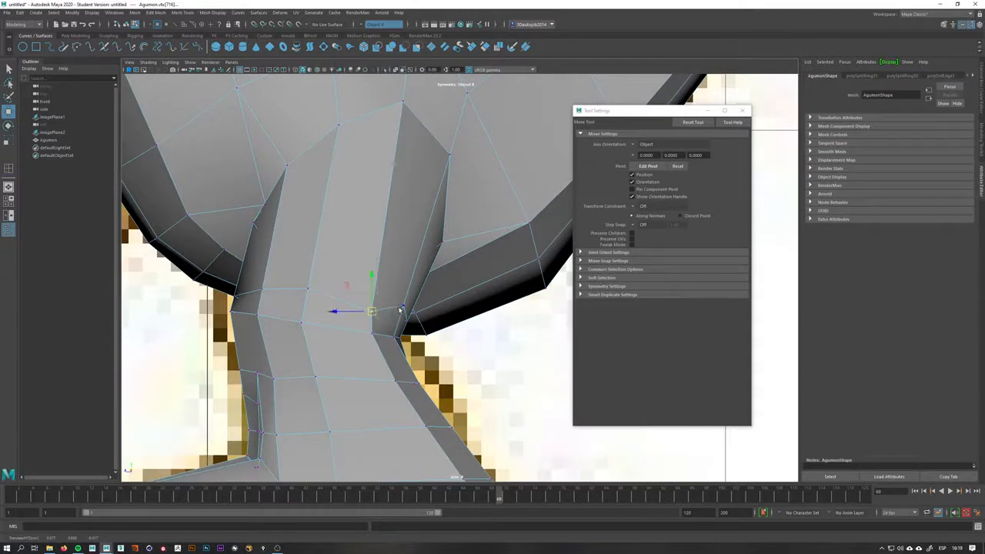
{"action": "left_click", "coordinate": [399, 316]}
{"action": "middle_click_drag", "start_coordinate": [274, 298], "coordinate": [327, 298], "text": "alt"}
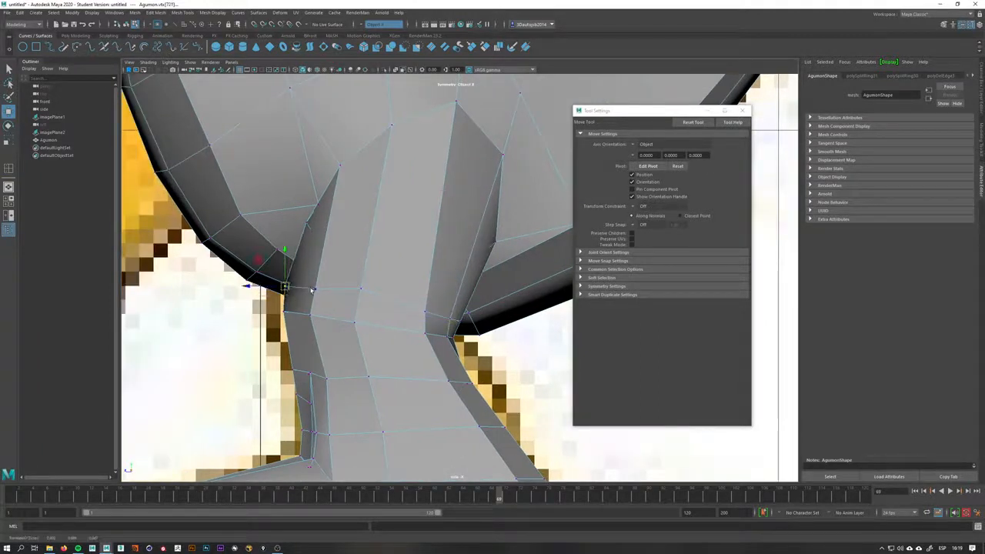
{"action": "left_click", "coordinate": [315, 291]}
{"action": "left_click_drag", "start_coordinate": [315, 292], "coordinate": [327, 269]}
Move vertices where the thigh meets the body and close the tool settings window
{"action": "key", "text": "space"}
{"action": "left_click_drag", "start_coordinate": [326, 271], "coordinate": [412, 277], "text": "alt"}
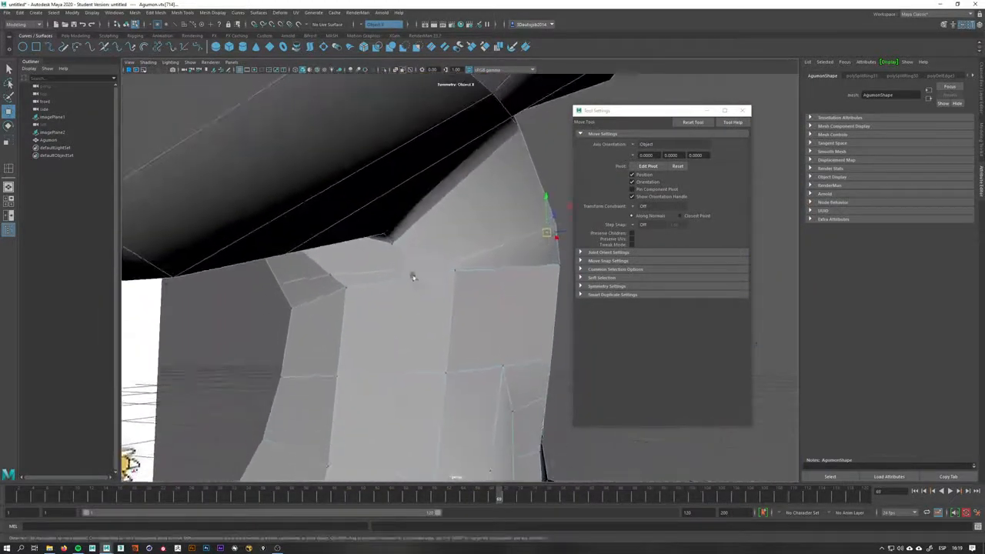
{"action": "mouse_move", "coordinate": [467, 246]}
{"action": "left_mouse_down"}
{"action": "mouse_move", "coordinate": [468, 223]}
{"action": "mouse_move", "coordinate": [409, 215]}
{"action": "mouse_move", "coordinate": [431, 214]}
{"action": "mouse_move", "coordinate": [433, 201]}
{"action": "left_mouse_up"}
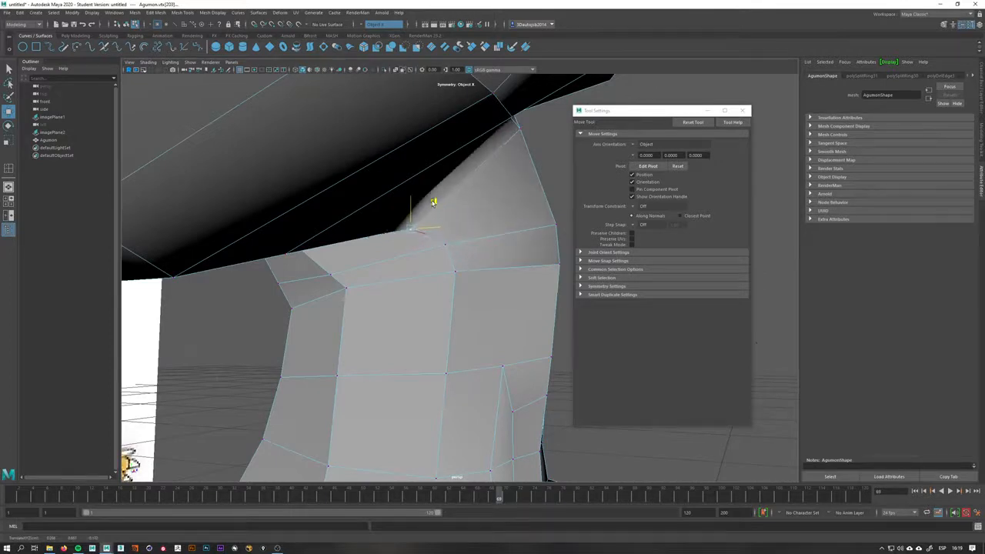
{"action": "left_click", "coordinate": [344, 270]}
{"action": "left_click_drag", "start_coordinate": [352, 248], "coordinate": [357, 234]}
{"action": "left_click_drag", "start_coordinate": [319, 272], "coordinate": [290, 266], "text": "alt"}
{"action": "left_click", "coordinate": [743, 111]}
{"action": "left_click_drag", "start_coordinate": [557, 249], "coordinate": [354, 203], "text": "alt"}
{"action": "left_click_drag", "start_coordinate": [359, 162], "coordinate": [362, 180], "text": "alt"}
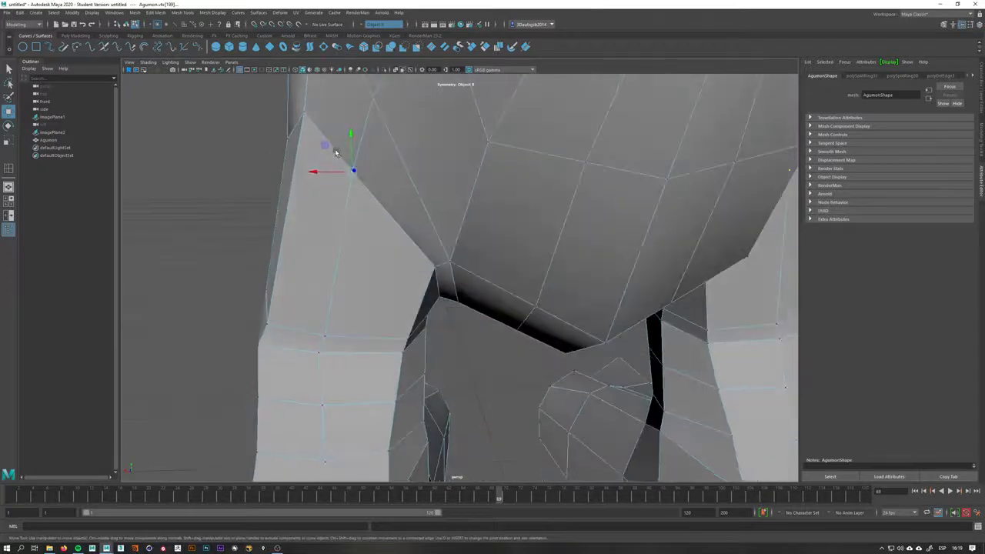
Move vertices at the top of the thigh's outer side where it joins the hip
{"action": "left_click_drag", "start_coordinate": [326, 145], "coordinate": [321, 179]}
{"action": "left_click", "coordinate": [306, 109]}
{"action": "left_click_drag", "start_coordinate": [306, 112], "coordinate": [307, 137], "text": "alt"}
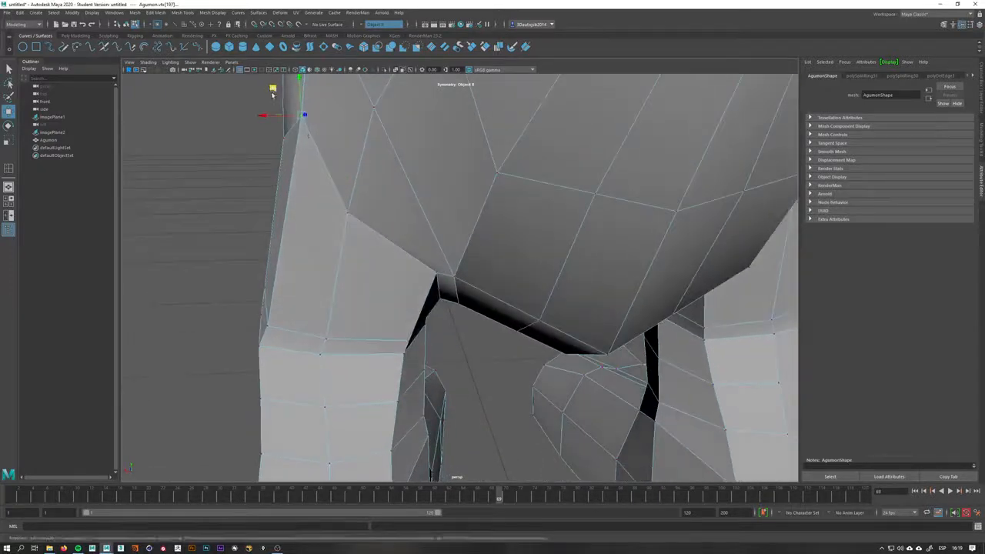
{"action": "left_click_drag", "start_coordinate": [273, 88], "coordinate": [266, 139]}
{"action": "right_click_drag", "start_coordinate": [410, 227], "coordinate": [319, 216], "text": "alt"}
{"action": "left_click_drag", "start_coordinate": [319, 216], "coordinate": [486, 224], "text": "alt"}
{"action": "left_click", "coordinate": [372, 225]}
{"action": "left_click_drag", "start_coordinate": [373, 226], "coordinate": [337, 244], "text": "alt"}
{"action": "left_click_drag", "start_coordinate": [308, 156], "coordinate": [297, 176]}
{"action": "left_click", "coordinate": [357, 194]}
{"action": "left_click_drag", "start_coordinate": [356, 194], "coordinate": [316, 180], "text": "alt"}
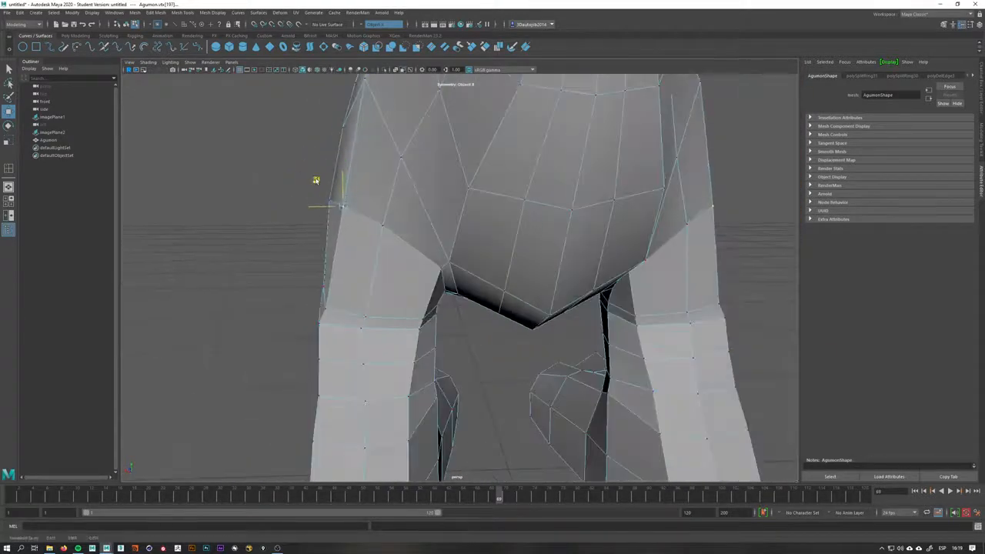
{"action": "left_click_drag", "start_coordinate": [338, 215], "coordinate": [455, 297], "text": "alt"}
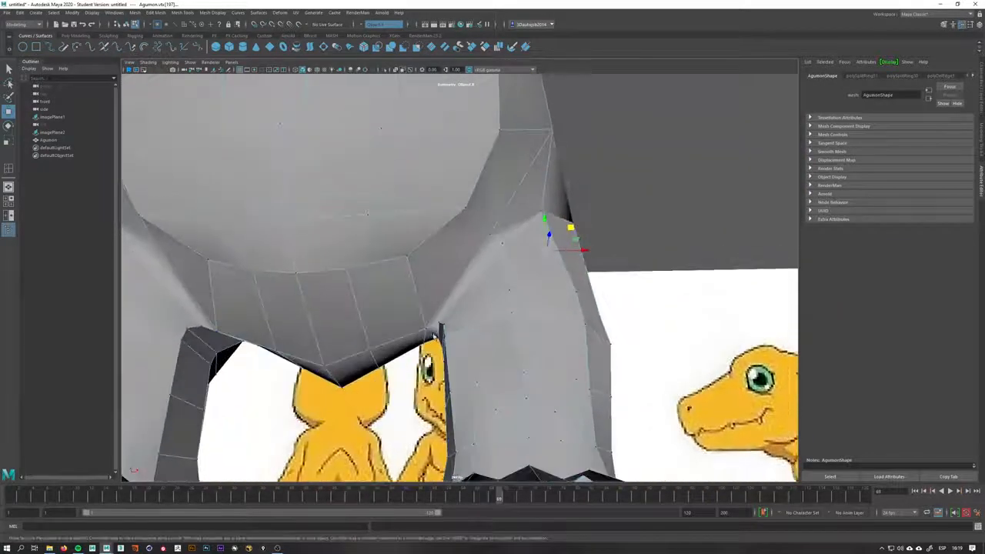
Move vertices along the inner thigh beneath the belly
{"action": "left_click", "coordinate": [424, 334]}
{"action": "left_click_drag", "start_coordinate": [425, 334], "coordinate": [451, 346], "text": "alt"}
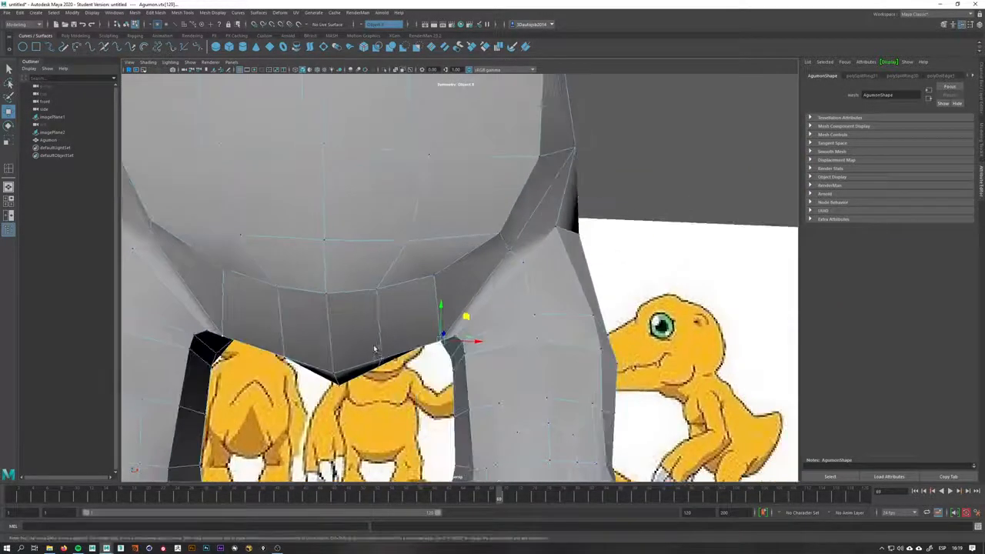
{"action": "left_click_drag", "start_coordinate": [375, 347], "coordinate": [384, 364]}
{"action": "left_click_drag", "start_coordinate": [408, 327], "coordinate": [449, 310]}
{"action": "key", "text": "q"}
{"action": "key", "text": "w"}
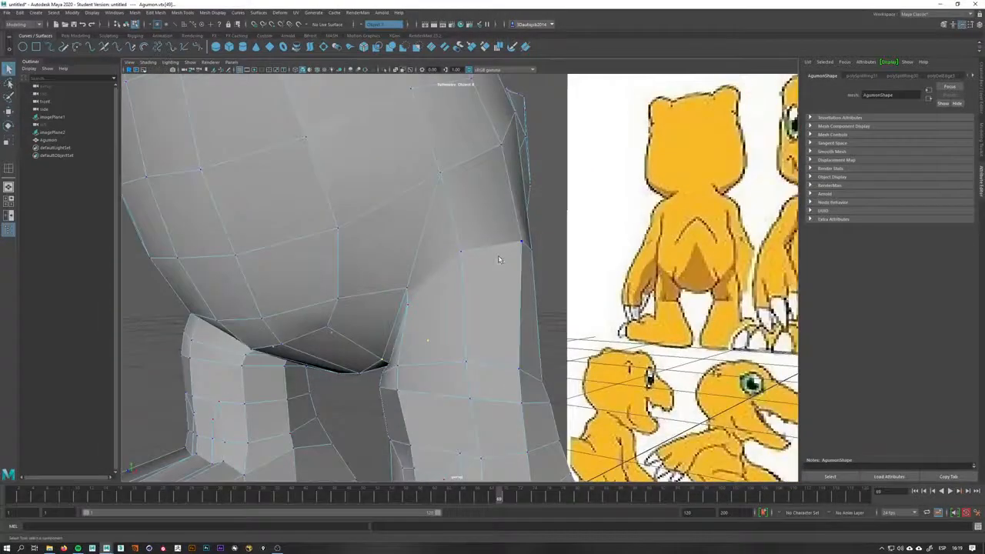
Insert an edge loop around the top of the leg with the Insert Edge Loop tool
{"action": "left_click", "coordinate": [450, 274]}
{"action": "right_click", "coordinate": [449, 274], "text": "shift"}
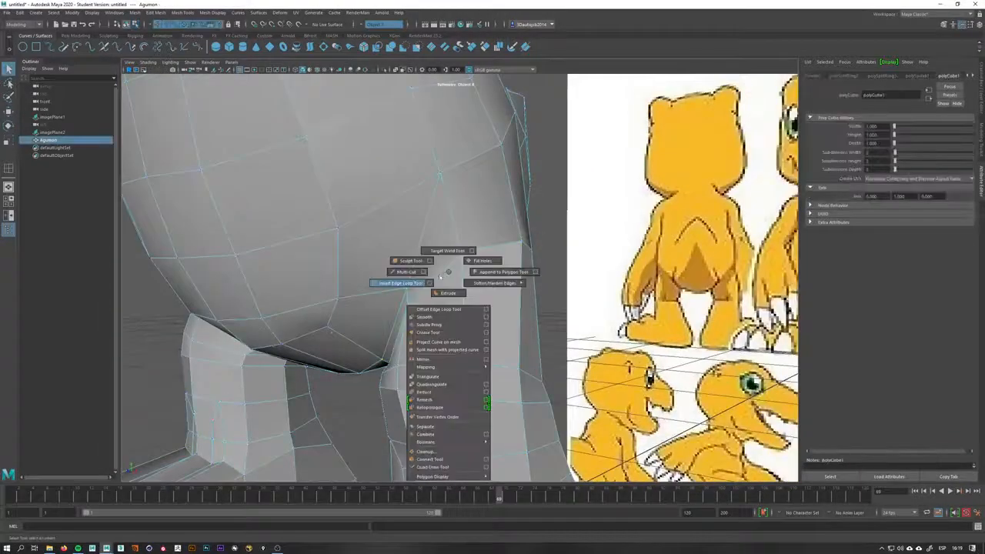
{"action": "left_click", "coordinate": [401, 283]}
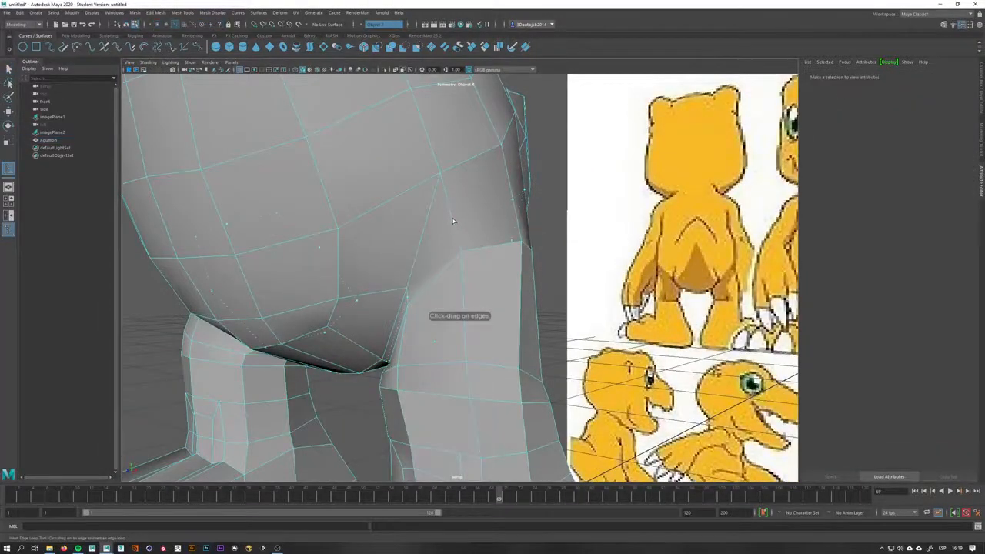
{"action": "left_click", "coordinate": [449, 255]}
{"action": "left_click_drag", "start_coordinate": [449, 255], "coordinate": [391, 314], "text": "alt"}
{"action": "key", "text": "q"}
Move vertices on the new loop at the back of the thigh to round it
{"action": "right_click_drag", "start_coordinate": [391, 314], "coordinate": [433, 269]}
{"action": "left_click_drag", "start_coordinate": [411, 291], "coordinate": [547, 251], "text": "alt"}
{"action": "left_click", "coordinate": [396, 313]}
{"action": "key", "text": "w"}
{"action": "left_click", "coordinate": [560, 259]}
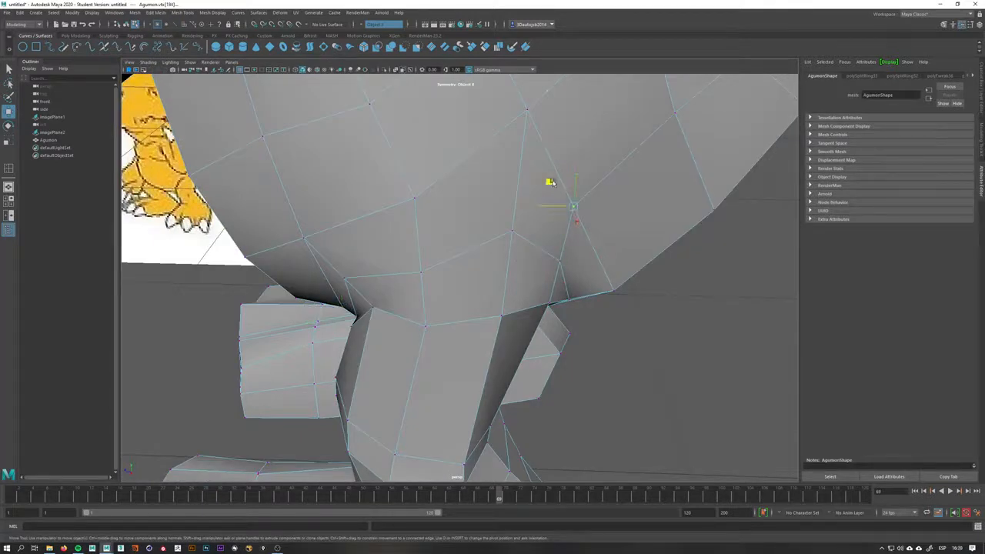
{"action": "left_click_drag", "start_coordinate": [551, 182], "coordinate": [581, 190]}
{"action": "left_click_drag", "start_coordinate": [535, 123], "coordinate": [536, 178], "text": "alt"}
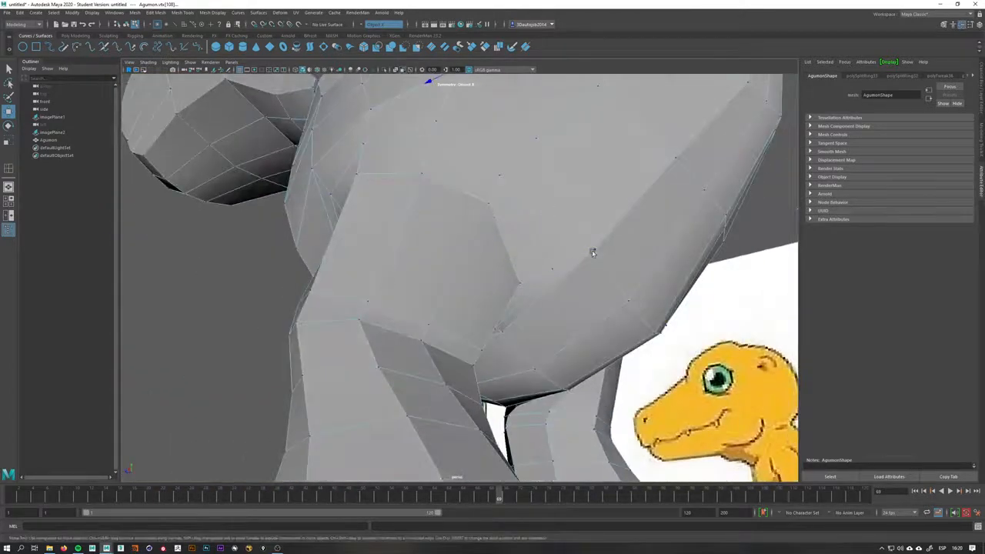
Move vertices where the thigh meets the belly at the front
{"action": "left_click_drag", "start_coordinate": [592, 253], "coordinate": [541, 187], "text": "alt"}
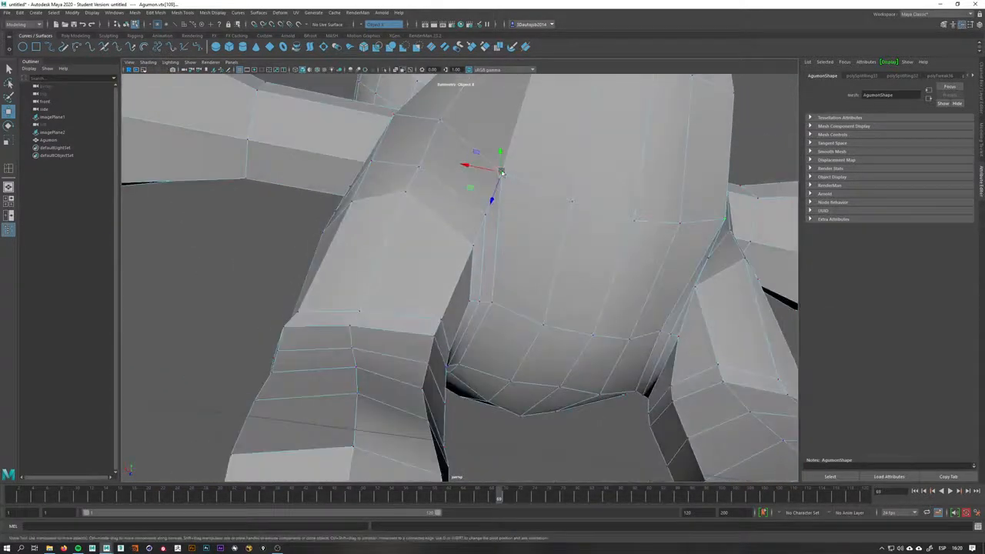
{"action": "left_click", "coordinate": [518, 197]}
{"action": "left_click", "coordinate": [487, 310]}
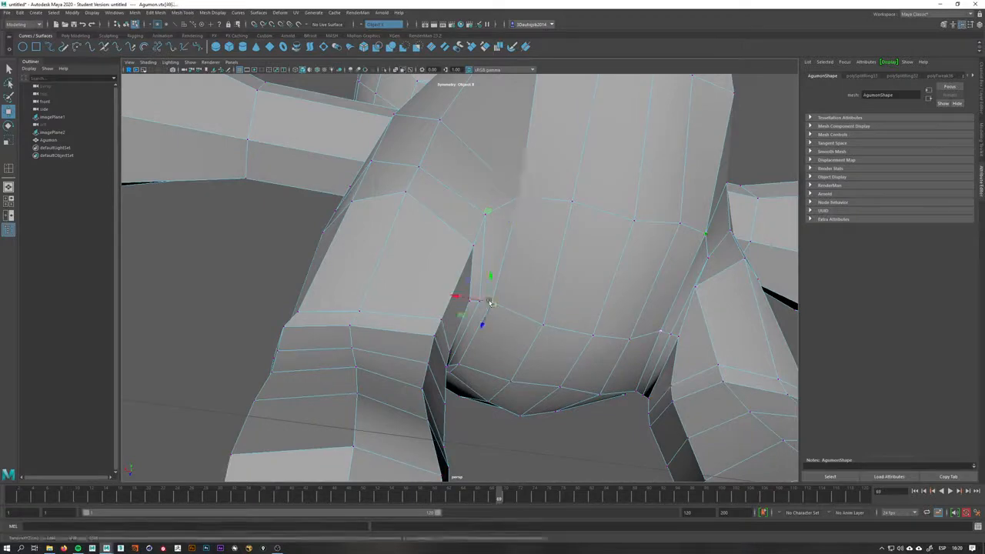
{"action": "left_click_drag", "start_coordinate": [490, 303], "coordinate": [500, 309]}
{"action": "left_click", "coordinate": [486, 217]}
{"action": "left_click_drag", "start_coordinate": [485, 219], "coordinate": [605, 194], "text": "alt"}
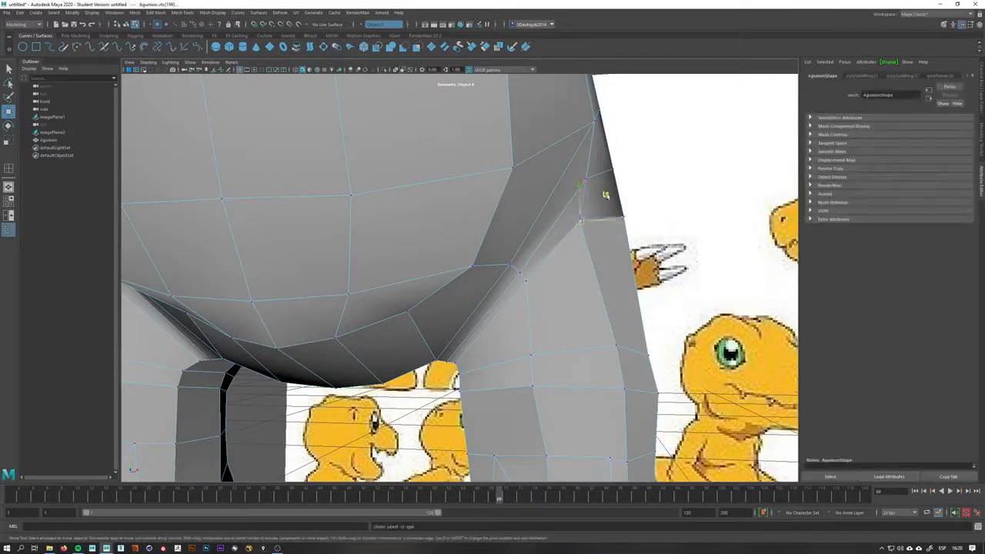
Move vertices on the back of the thigh below the belly
{"action": "left_click_drag", "start_coordinate": [498, 270], "coordinate": [508, 352], "text": "alt"}
{"action": "right_click_drag", "start_coordinate": [508, 352], "coordinate": [556, 352], "text": "alt"}
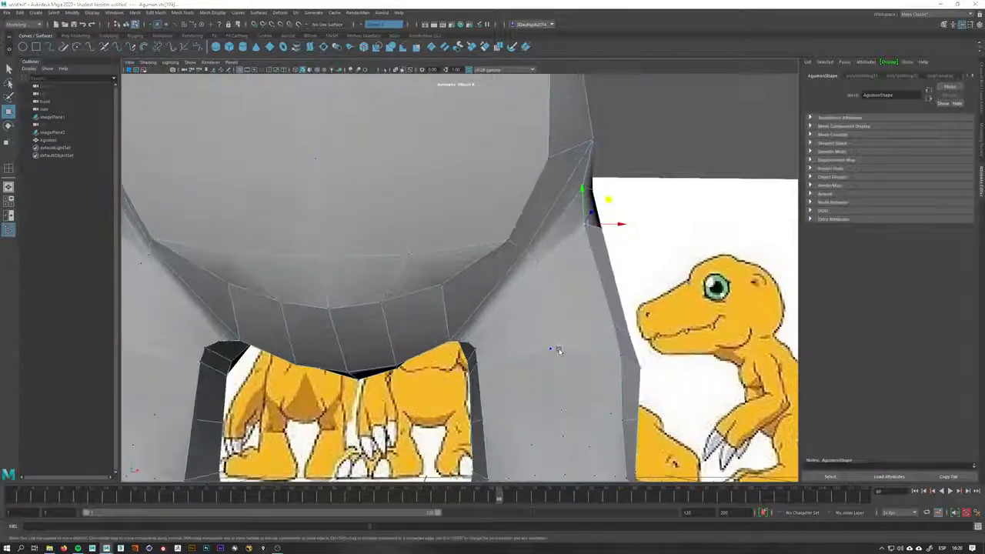
{"action": "key", "text": "space"}
{"action": "left_click_drag", "start_coordinate": [565, 363], "coordinate": [596, 411]}
{"action": "middle_click_drag", "start_coordinate": [536, 335], "coordinate": [458, 113], "text": "alt"}
{"action": "scroll", "coordinate": [510, 274], "scroll_direction": "down", "scroll_amount": 2}
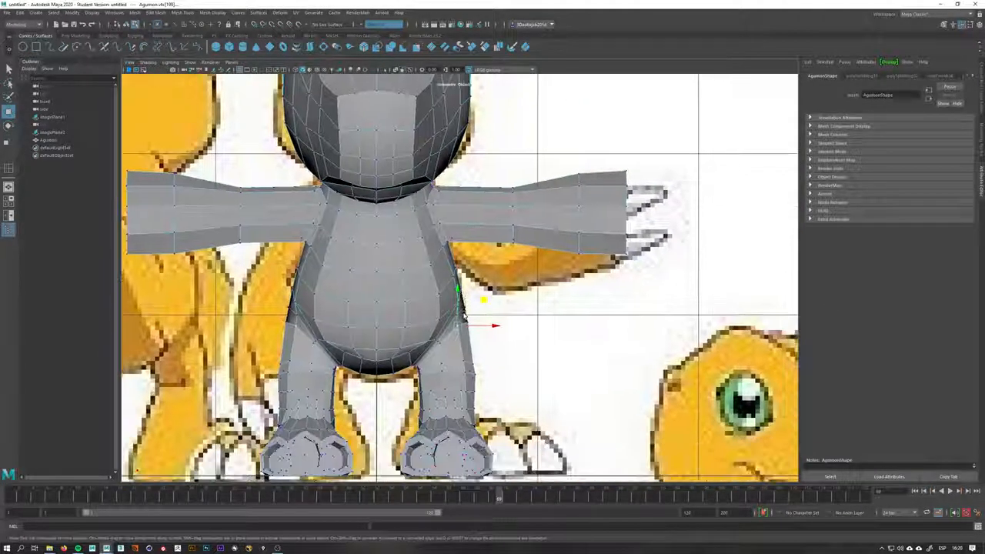
Adjust the thigh's outer vertices in front view to match the reference silhouette
{"action": "key", "text": "space"}
{"action": "left_click_drag", "start_coordinate": [466, 350], "coordinate": [480, 333]}
{"action": "key", "text": "space"}
{"action": "left_click_drag", "start_coordinate": [545, 306], "coordinate": [528, 345], "text": "alt"}
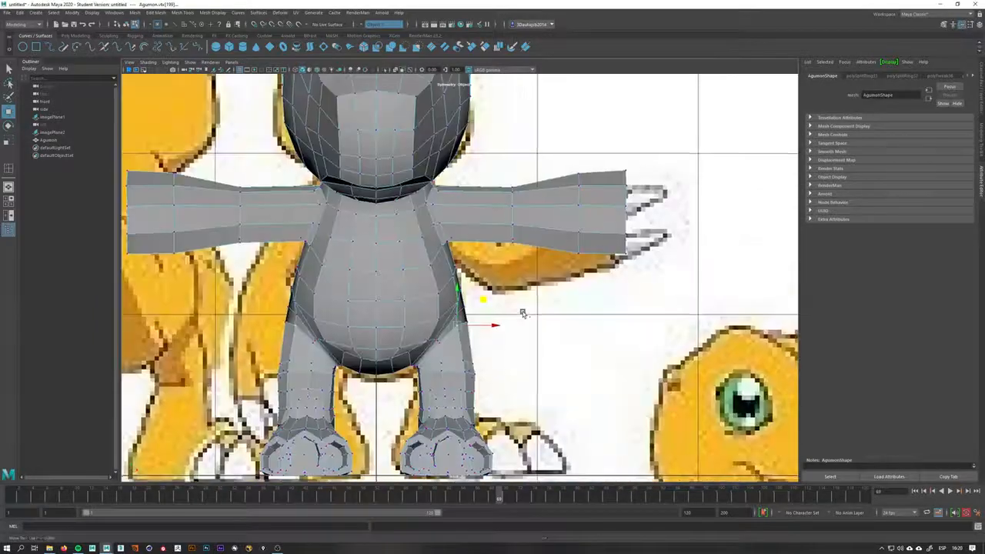
{"action": "middle_click_drag", "start_coordinate": [521, 313], "coordinate": [501, 263], "text": "alt"}
{"action": "right_click_drag", "start_coordinate": [502, 263], "coordinate": [939, 317], "text": "alt"}
{"action": "middle_click_drag", "start_coordinate": [302, 291], "coordinate": [362, 292], "text": "alt"}
{"action": "scroll", "coordinate": [366, 285], "scroll_direction": "down", "scroll_amount": 10}
{"action": "scroll", "coordinate": [431, 281], "scroll_direction": "up", "scroll_amount": 5}
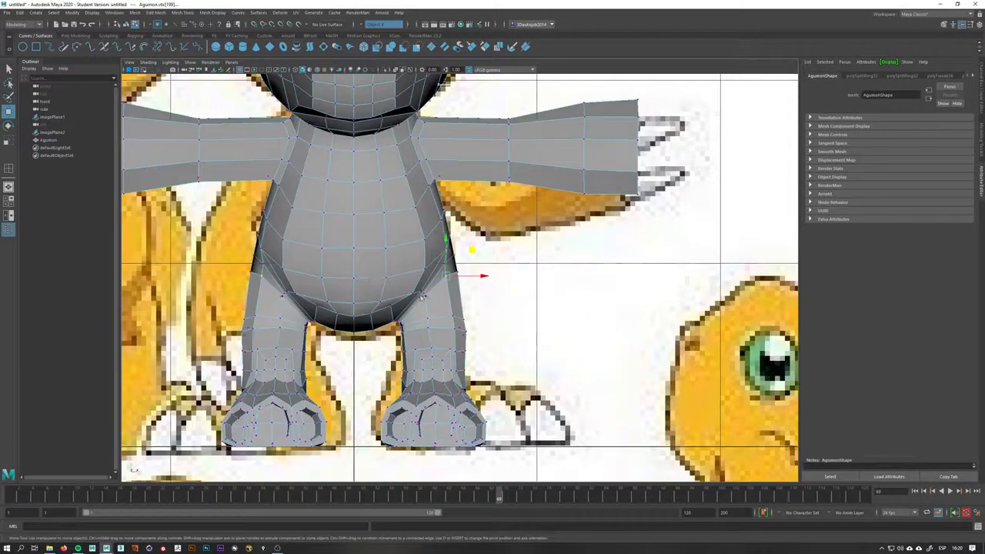
{"action": "scroll", "coordinate": [475, 282], "scroll_direction": "up", "scroll_amount": 2}
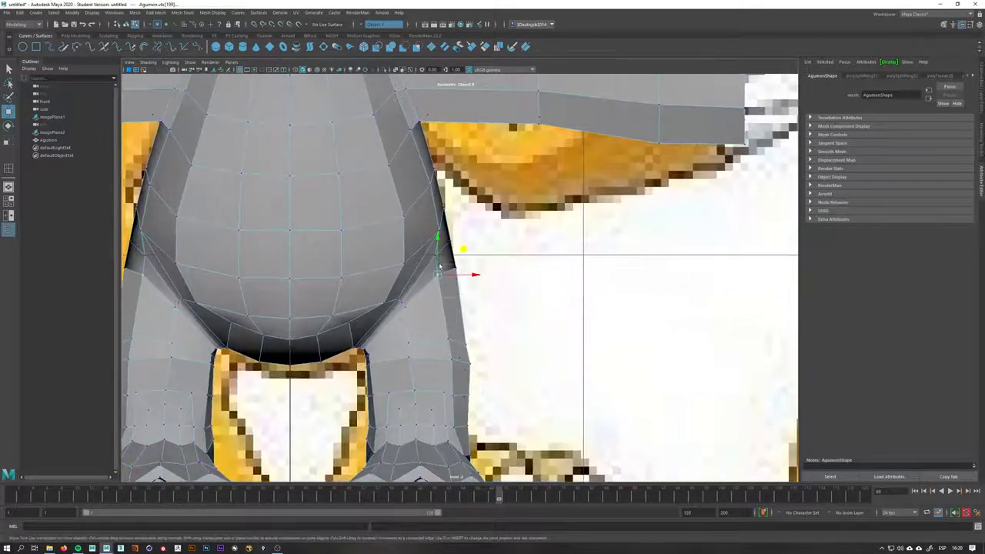
{"action": "middle_click_drag", "start_coordinate": [478, 246], "coordinate": [478, 257]}
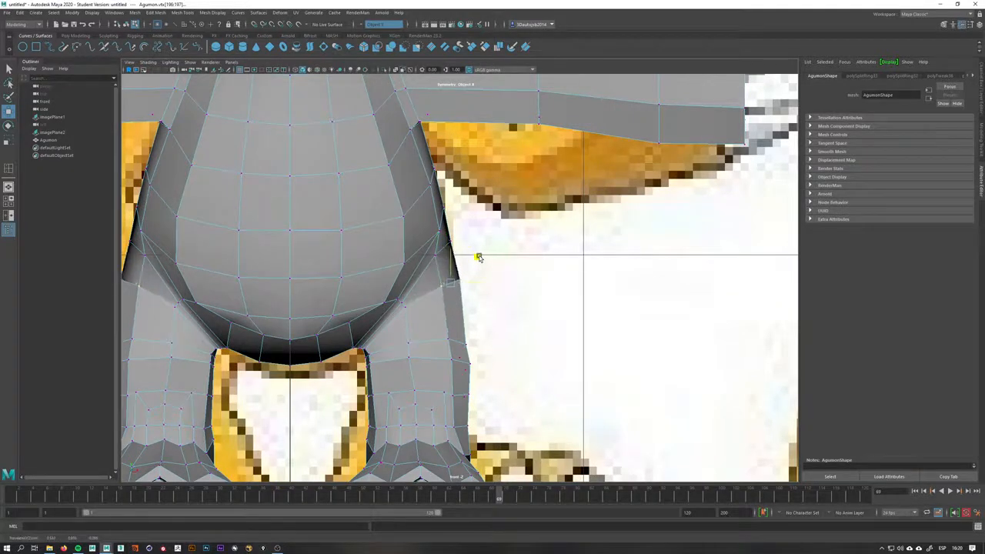
{"action": "scroll", "coordinate": [473, 348], "scroll_direction": "up", "scroll_amount": 4}
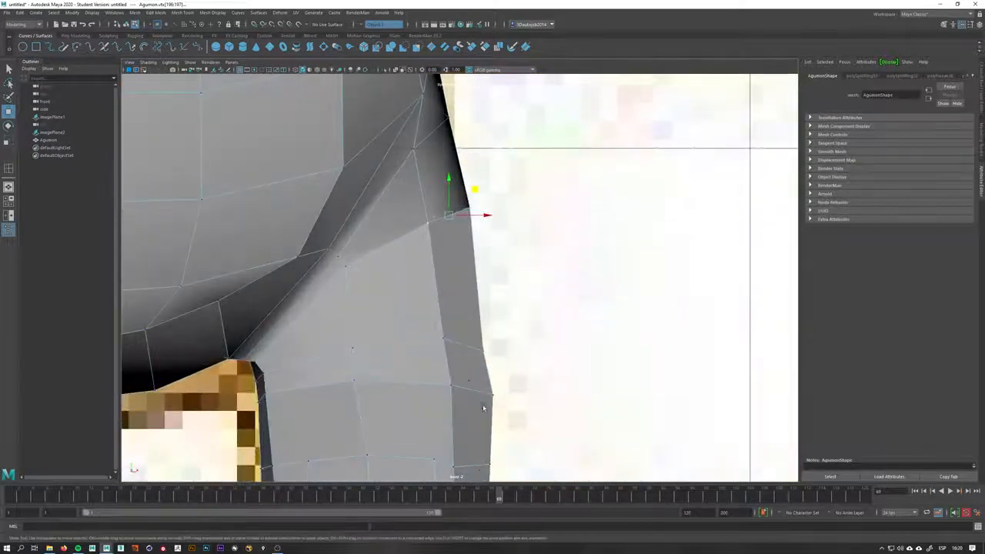
Move vertices on the lower side of the thigh outward
{"action": "left_click", "coordinate": [441, 342]}
{"action": "middle_click_drag", "start_coordinate": [442, 336], "coordinate": [491, 354]}
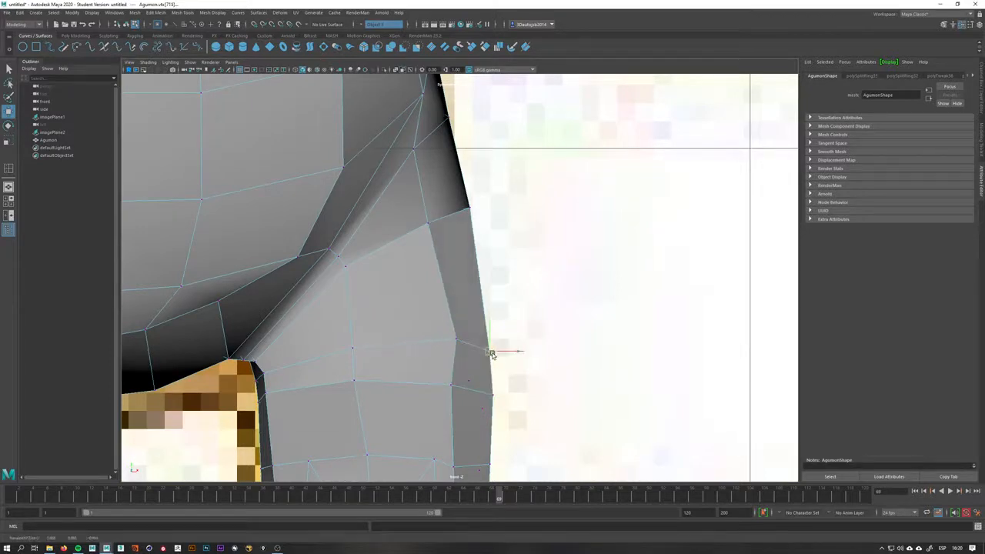
{"action": "left_click", "coordinate": [258, 378]}
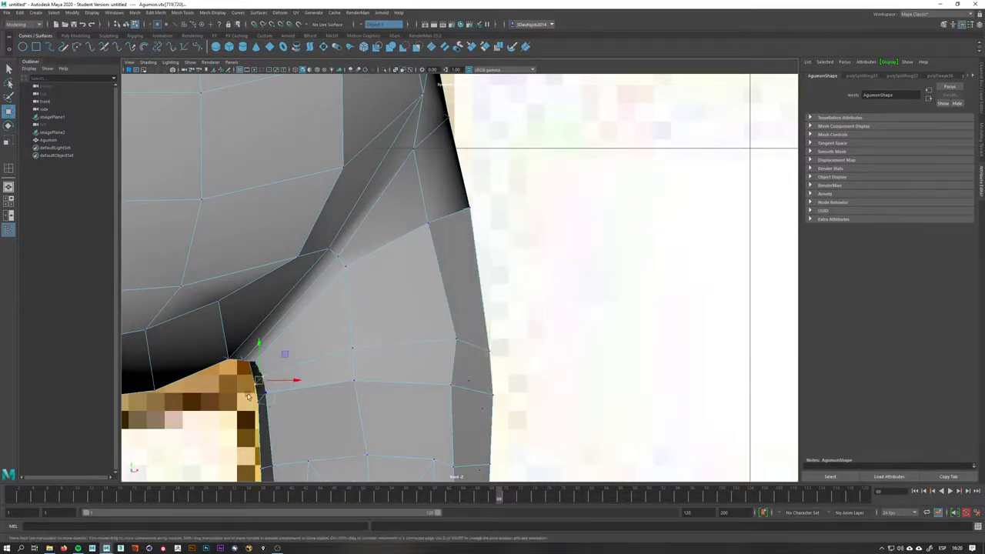
{"action": "middle_click_drag", "start_coordinate": [240, 392], "coordinate": [299, 397]}
Insert another edge loop around the thigh with the Insert Edge Loop tool
{"action": "right_click_drag", "start_coordinate": [399, 334], "coordinate": [377, 354]}
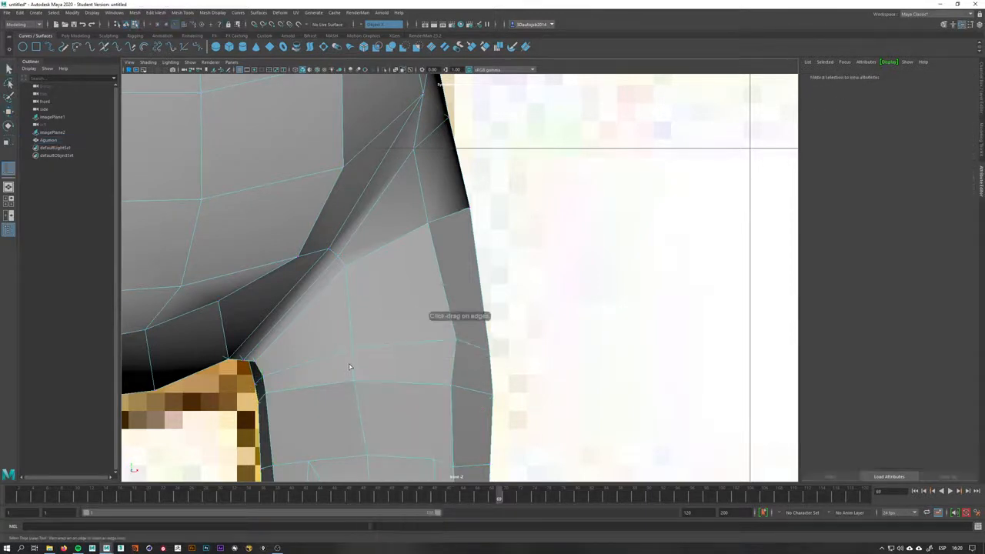
{"action": "left_click", "coordinate": [430, 386]}
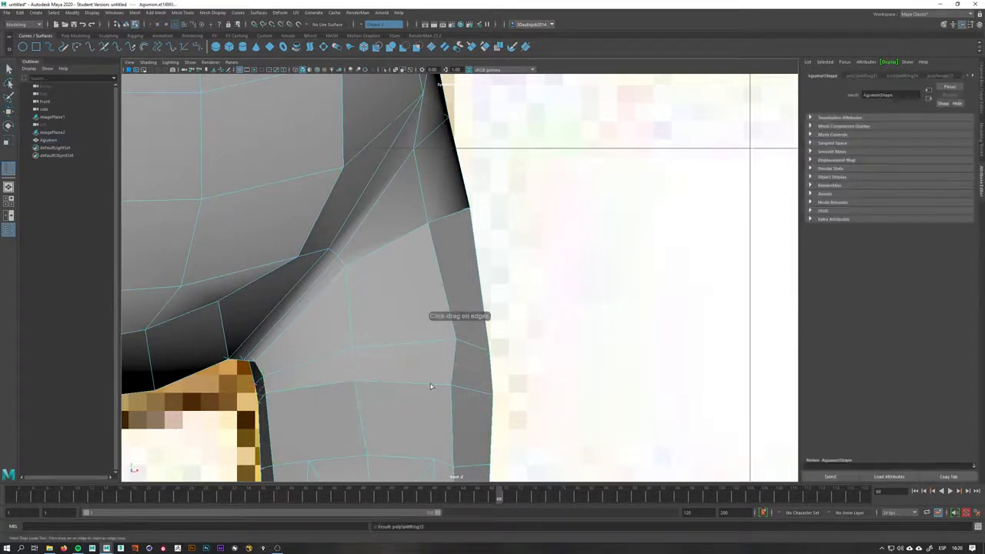
{"action": "key", "text": "q"}
Rotate and reposition the new edge loop on the inner thigh
{"action": "right_click_drag", "start_coordinate": [420, 334], "coordinate": [419, 314]}
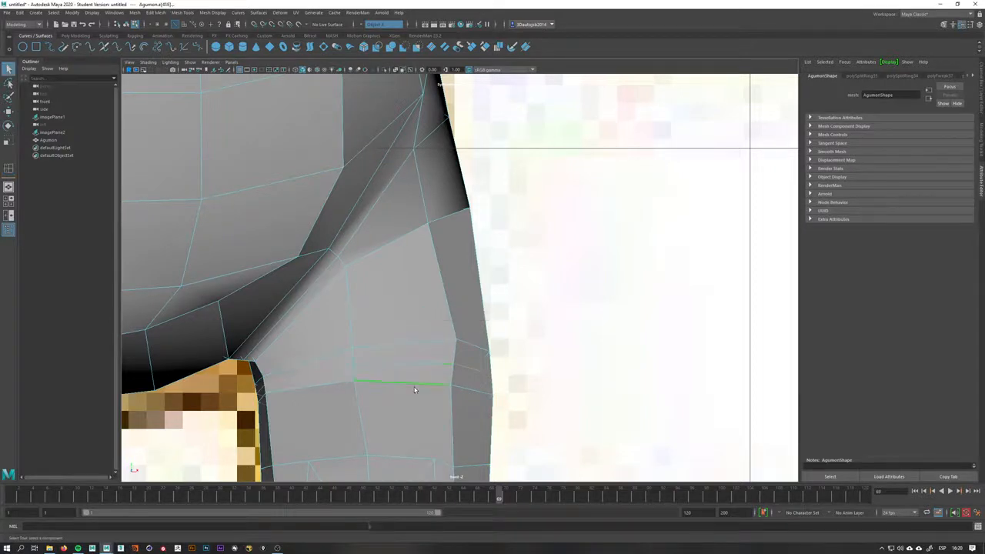
{"action": "key", "text": "space"}
{"action": "left_click_drag", "start_coordinate": [415, 391], "coordinate": [463, 391]}
{"action": "key", "text": "e"}
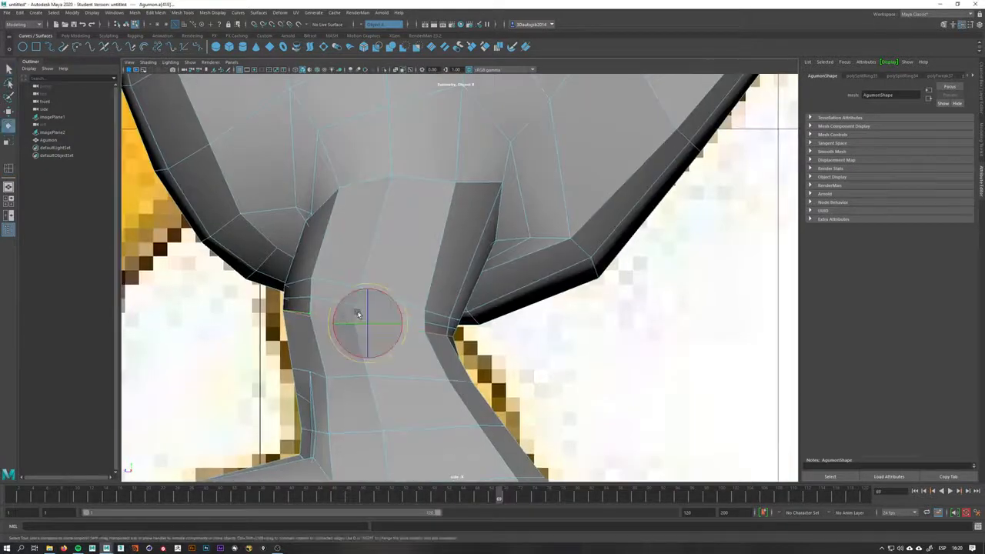
{"action": "left_click_drag", "start_coordinate": [358, 314], "coordinate": [365, 334]}
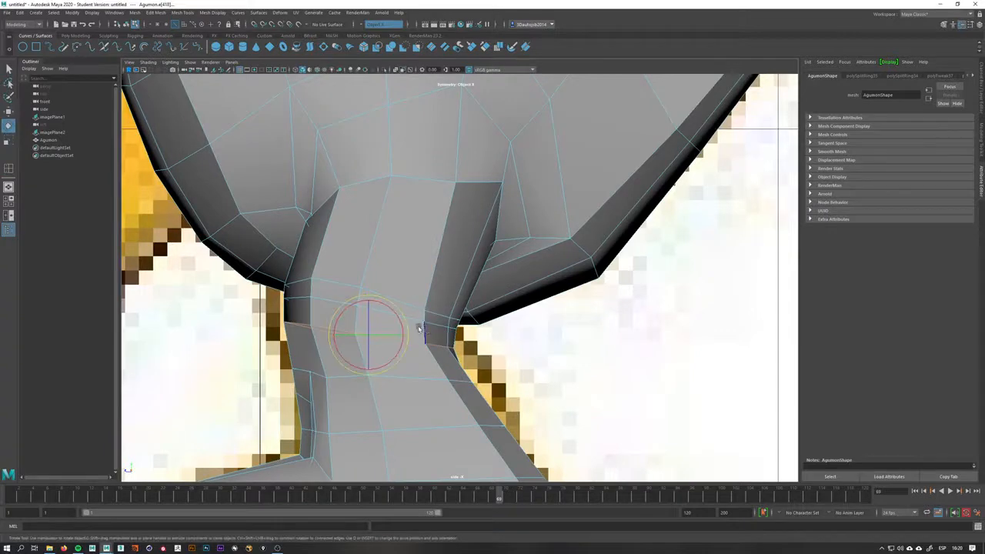
{"action": "key", "text": "w"}
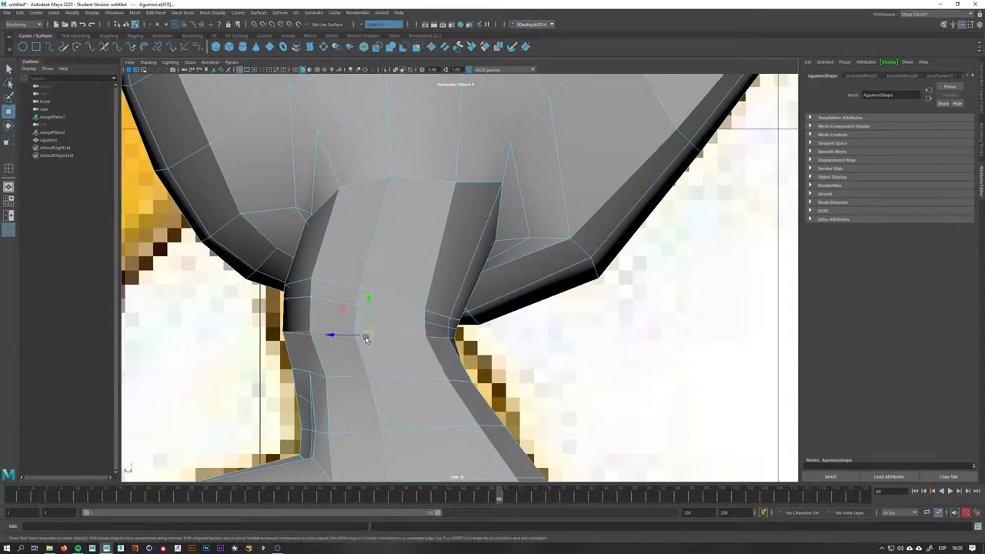
{"action": "left_click_drag", "start_coordinate": [364, 336], "coordinate": [366, 338]}
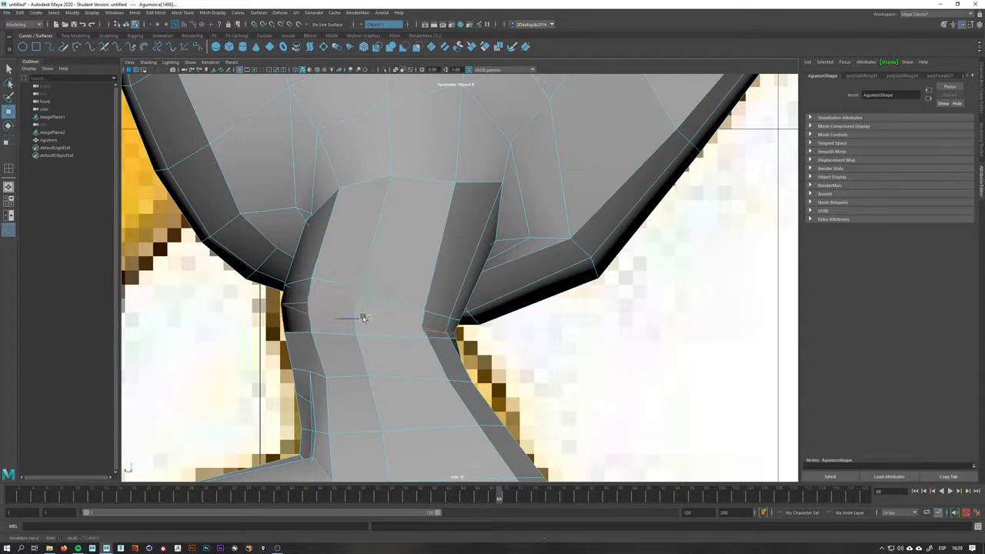
{"action": "key", "text": "e"}
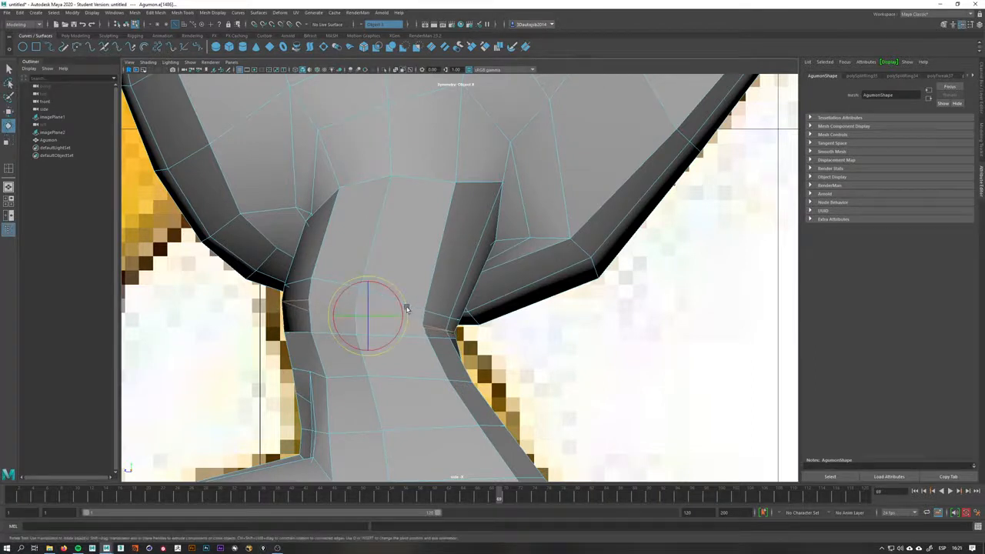
{"action": "key", "text": "w"}
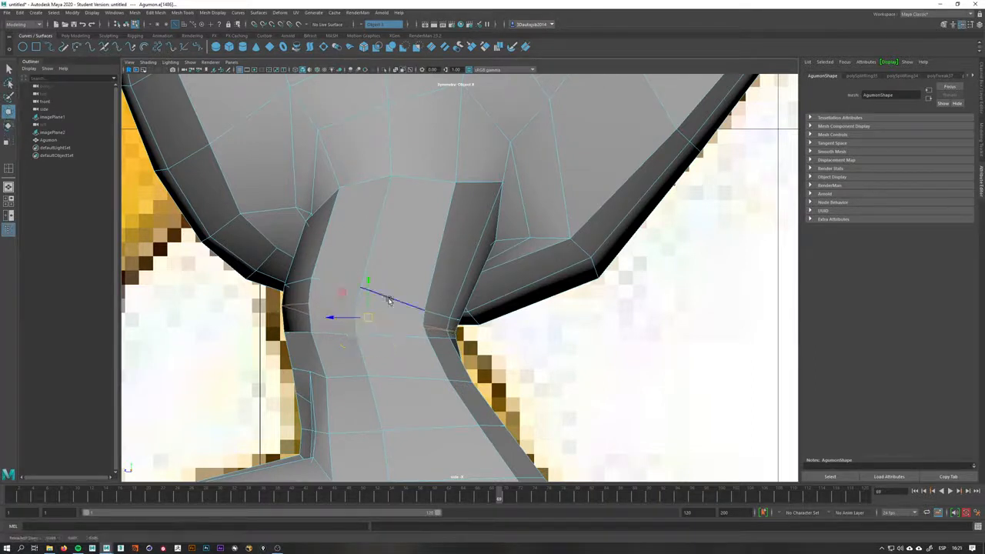
Move vertices on the side of the thigh to follow the reference
{"action": "key", "text": "space"}
{"action": "left_click_drag", "start_coordinate": [442, 318], "coordinate": [435, 277]}
{"action": "right_click_drag", "start_coordinate": [438, 331], "coordinate": [341, 312], "text": "alt"}
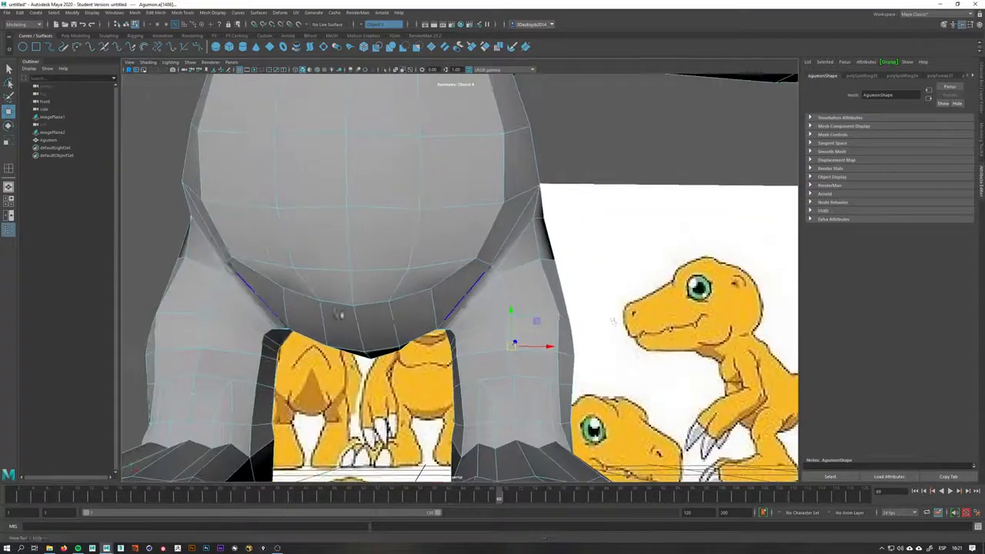
{"action": "left_click_drag", "start_coordinate": [586, 310], "coordinate": [470, 278], "text": "alt"}
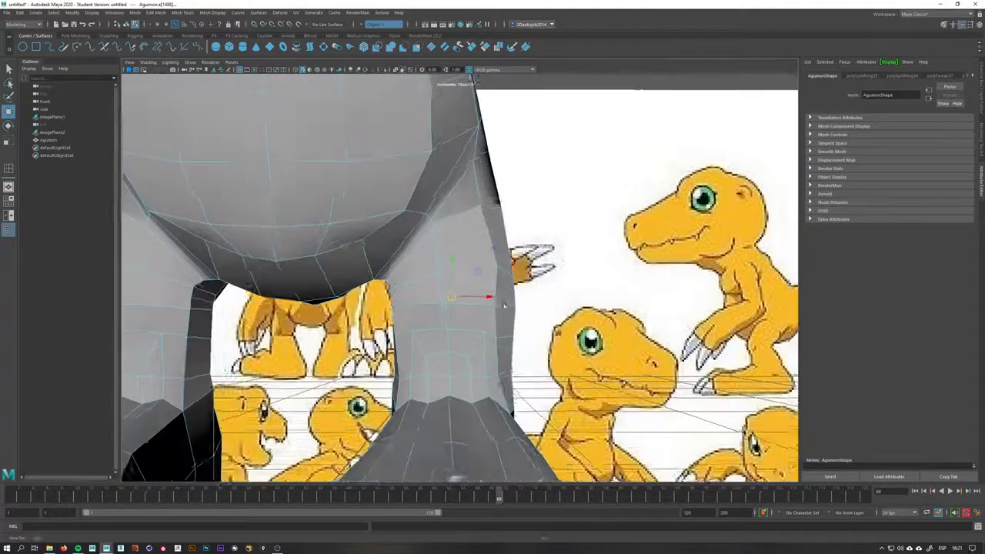
{"action": "mouse_move", "coordinate": [366, 265]}
{"action": "right_mouse_down", "text": "alt"}
{"action": "mouse_move", "coordinate": [416, 264]}
{"action": "mouse_move", "coordinate": [371, 253]}
{"action": "right_mouse_up", "text": "alt"}
{"action": "mouse_move", "coordinate": [372, 254]}
{"action": "left_mouse_down", "text": "alt"}
{"action": "mouse_move", "coordinate": [456, 300]}
{"action": "mouse_move", "coordinate": [447, 290]}
{"action": "mouse_move", "coordinate": [518, 285]}
{"action": "mouse_move", "coordinate": [531, 271]}
{"action": "left_mouse_up", "text": "alt"}
{"action": "left_click", "coordinate": [440, 278]}
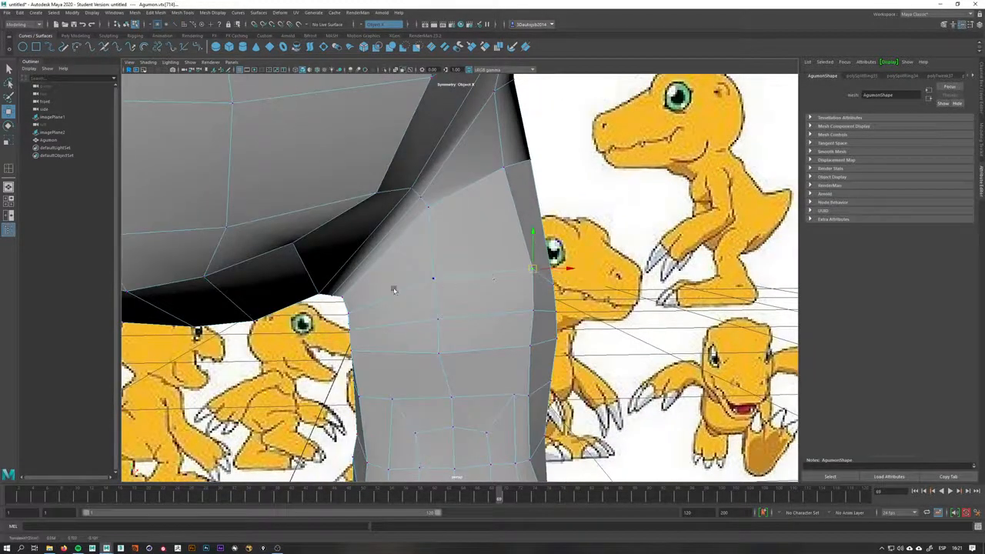
{"action": "left_click", "coordinate": [366, 310]}
{"action": "left_click_drag", "start_coordinate": [341, 314], "coordinate": [448, 214]}
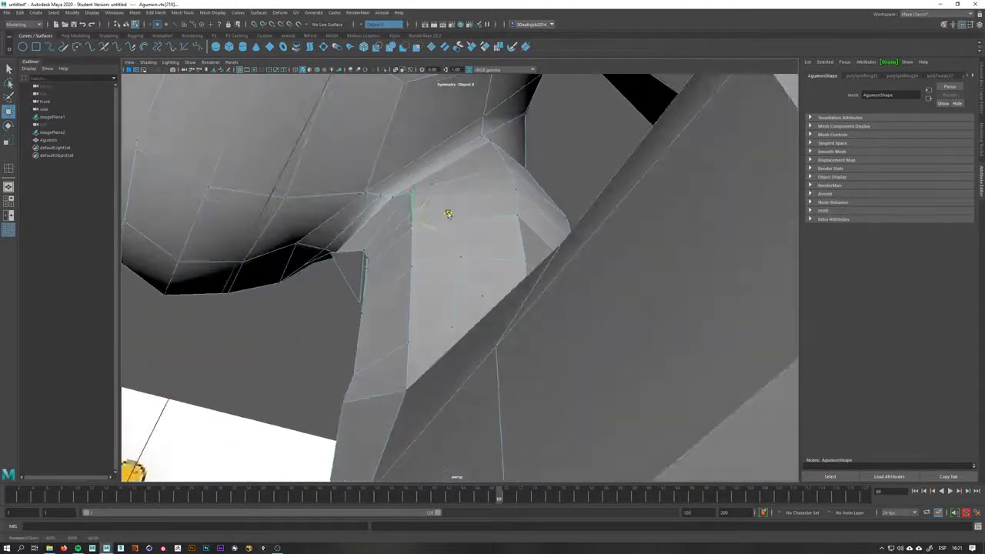
Move vertices where the inner thigh meets the body to smooth the junction
{"action": "key", "text": "q"}
{"action": "left_click", "coordinate": [429, 194]}
{"action": "key", "text": "w"}
{"action": "left_click", "coordinate": [411, 191]}
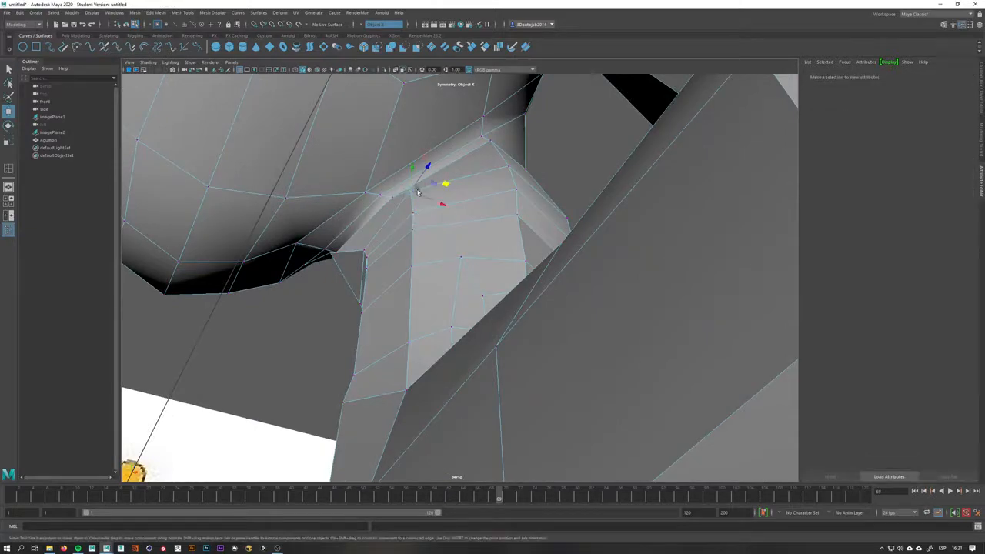
{"action": "left_click_drag", "start_coordinate": [440, 185], "coordinate": [446, 189]}
{"action": "left_click_drag", "start_coordinate": [491, 212], "coordinate": [471, 278], "text": "alt"}
Insert a horizontal edge loop around the lower leg with the Insert Edge Loop tool
{"action": "key", "text": "q"}
{"action": "right_click_drag", "start_coordinate": [473, 291], "coordinate": [508, 280]}
{"action": "mouse_move", "coordinate": [478, 329]}
{"action": "right_mouse_down", "text": "shift"}
{"action": "mouse_move", "coordinate": [469, 331]}
{"action": "mouse_move", "coordinate": [488, 344]}
{"action": "right_mouse_up", "text": "shift"}
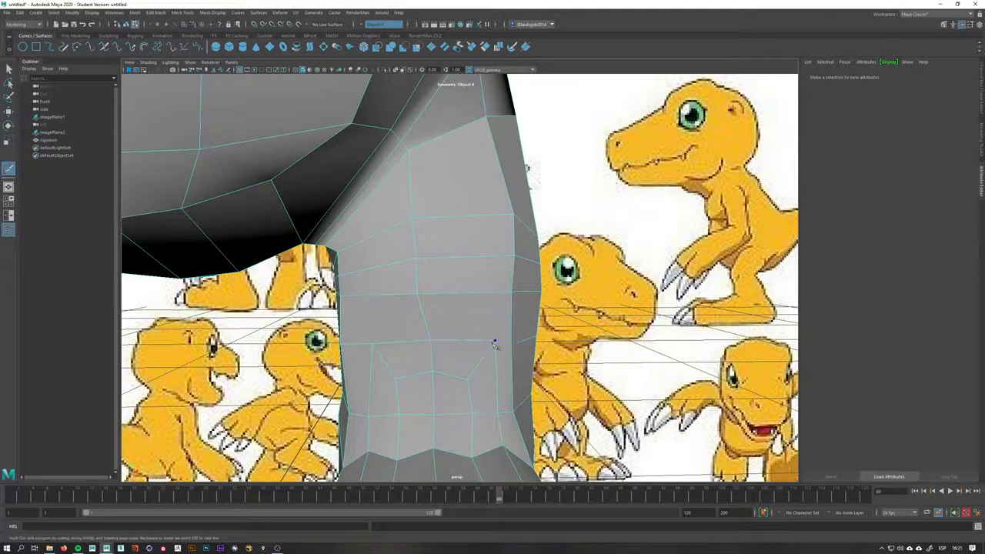
{"action": "left_click", "coordinate": [496, 341]}
{"action": "left_click", "coordinate": [373, 345]}
{"action": "key", "text": "q"}
{"action": "mouse_move", "coordinate": [419, 311]}
{"action": "right_mouse_down"}
{"action": "mouse_move", "coordinate": [459, 300]}
{"action": "mouse_move", "coordinate": [422, 318]}
{"action": "right_mouse_up"}
{"action": "left_click", "coordinate": [423, 317]}
{"action": "key", "text": "w"}
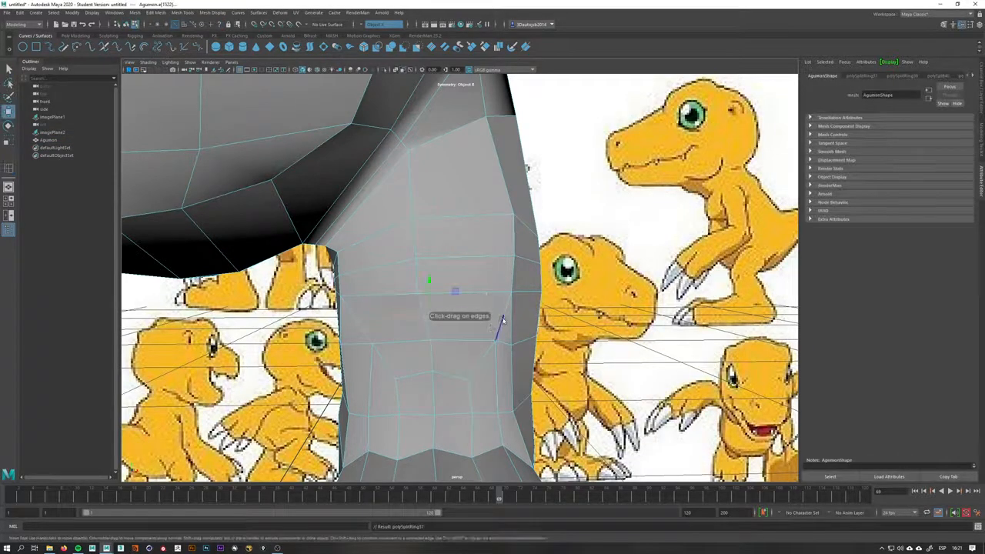
{"action": "right_click_drag", "start_coordinate": [503, 323], "coordinate": [496, 318]}
{"action": "left_click", "coordinate": [504, 316]}
{"action": "left_click_drag", "start_coordinate": [504, 315], "coordinate": [487, 313]}
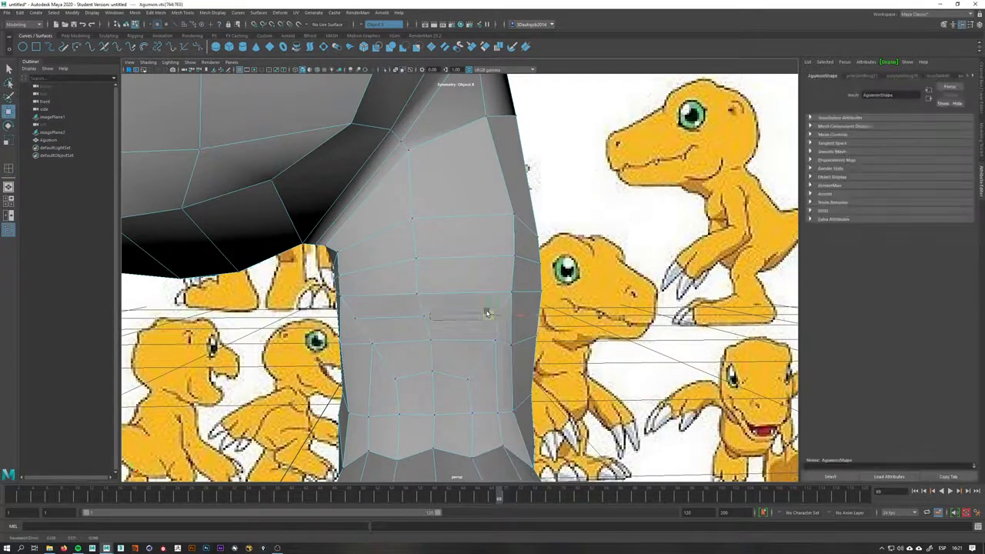
Adjust vertices on the lower leg and check the leg shape in smooth preview
{"action": "left_click", "coordinate": [356, 321]}
{"action": "left_click_drag", "start_coordinate": [355, 321], "coordinate": [495, 331]}
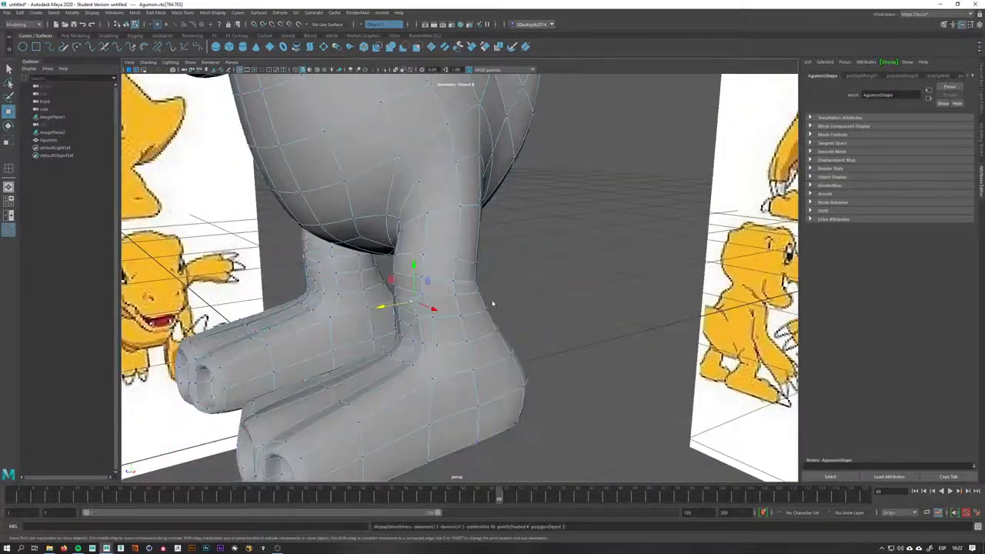
{"action": "right_click_drag", "start_coordinate": [492, 303], "coordinate": [539, 289]}
{"action": "left_click", "coordinate": [545, 289]}
{"action": "left_click_drag", "start_coordinate": [526, 301], "coordinate": [560, 314], "text": "alt"}
{"action": "right_click_drag", "start_coordinate": [539, 314], "coordinate": [439, 314], "text": "alt"}
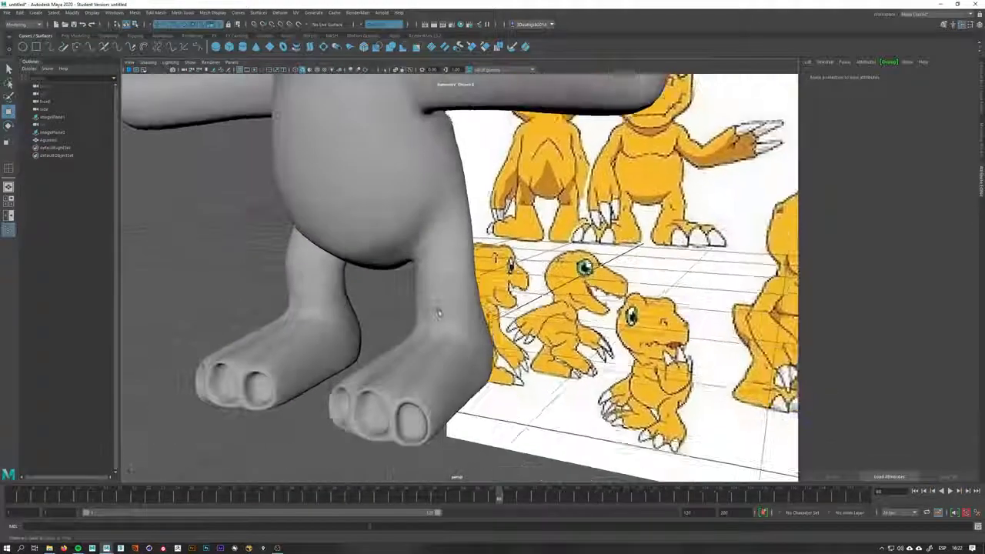
{"action": "left_click_drag", "start_coordinate": [438, 314], "coordinate": [464, 334], "text": "alt"}
{"action": "left_click", "coordinate": [439, 315]}
{"action": "key", "text": "1"}
{"action": "right_click_drag", "start_coordinate": [465, 334], "coordinate": [429, 333]}
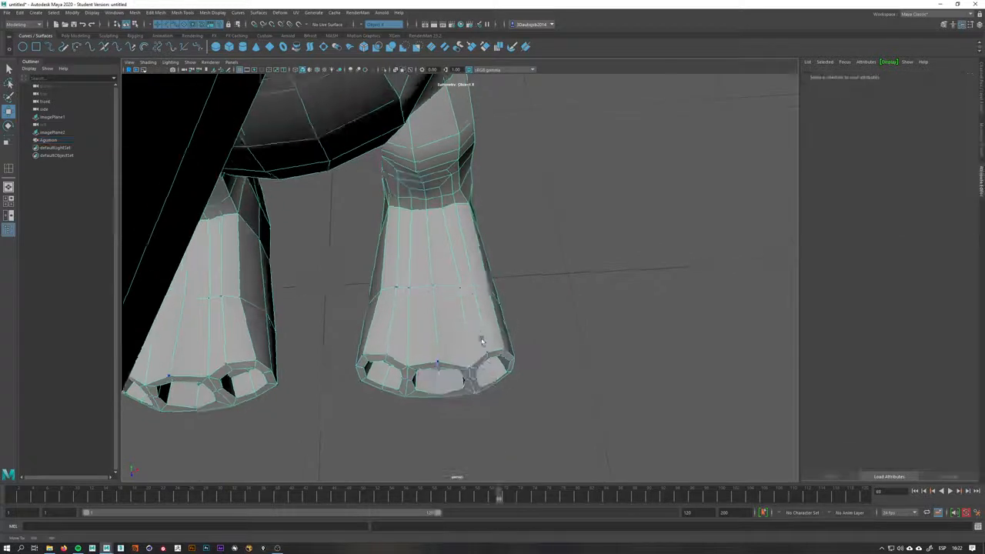
Scale the bottom rows of foot vertices outward to flare the sole, then check it smoothed
{"action": "left_click_drag", "start_coordinate": [482, 339], "coordinate": [517, 343], "text": "alt"}
{"action": "left_click_drag", "start_coordinate": [308, 424], "coordinate": [308, 424]}
{"action": "key", "text": "r"}
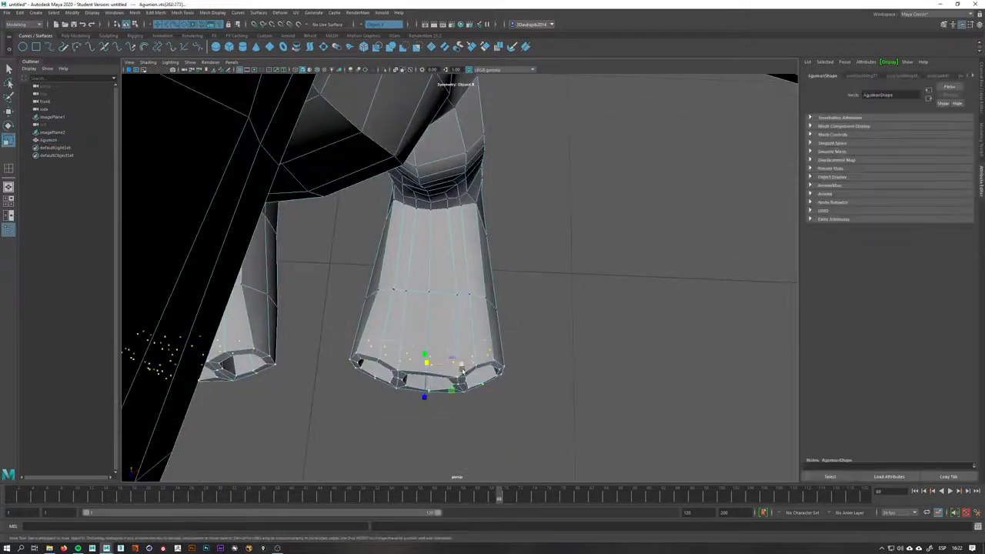
{"action": "left_click_drag", "start_coordinate": [460, 362], "coordinate": [478, 369]}
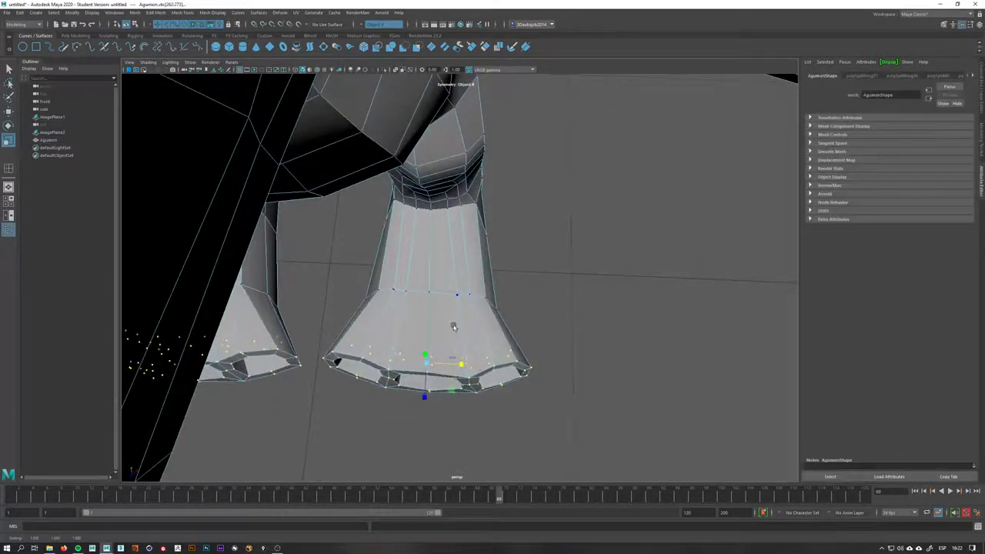
{"action": "double_click", "coordinate": [445, 292]}
{"action": "left_click_drag", "start_coordinate": [463, 308], "coordinate": [473, 310]}
{"action": "left_click_drag", "start_coordinate": [506, 314], "coordinate": [467, 277], "text": "alt"}
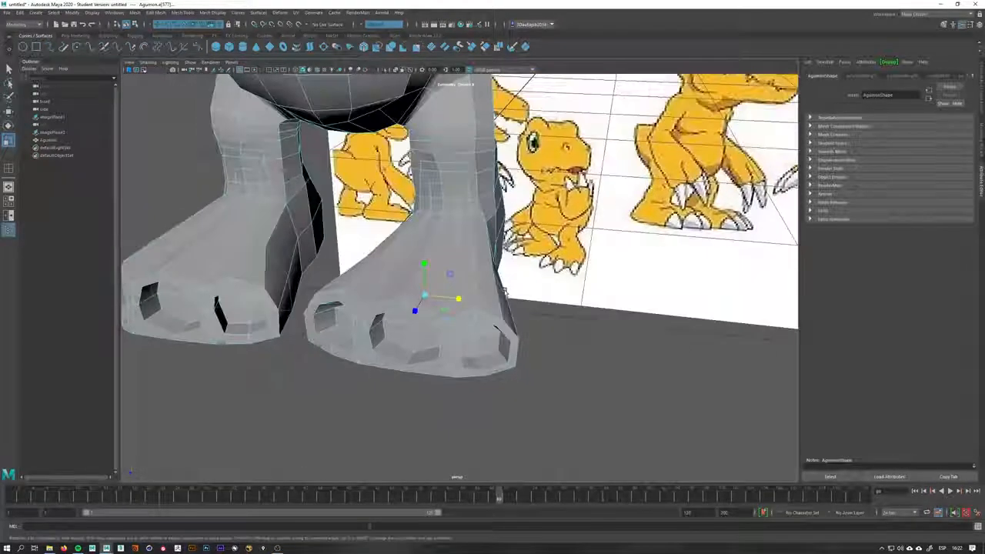
{"action": "key", "text": "3"}
{"action": "middle_click_drag", "start_coordinate": [468, 282], "coordinate": [486, 359], "text": "alt"}
{"action": "left_click_drag", "start_coordinate": [485, 359], "coordinate": [417, 292], "text": "alt"}
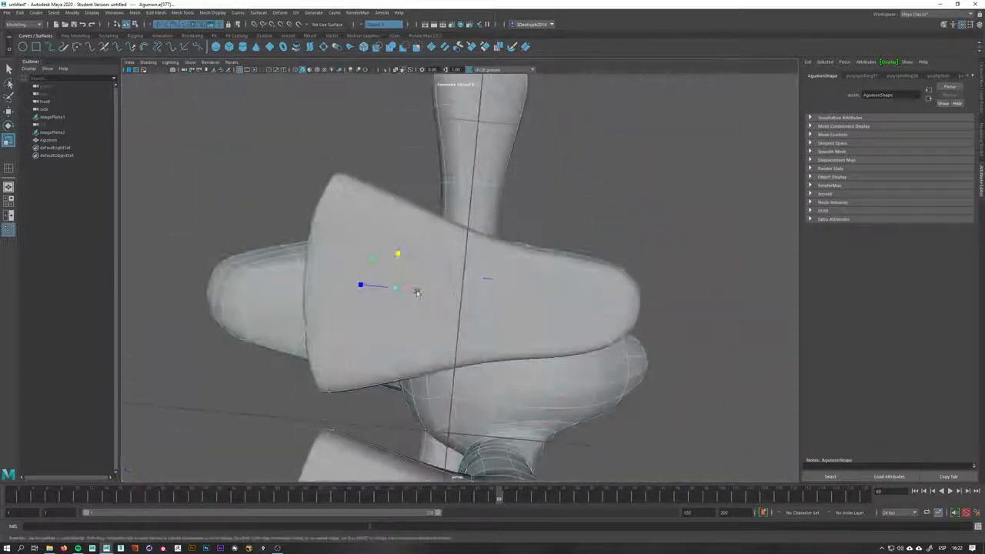
{"action": "left_click_drag", "start_coordinate": [487, 278], "coordinate": [498, 264], "text": "alt"}
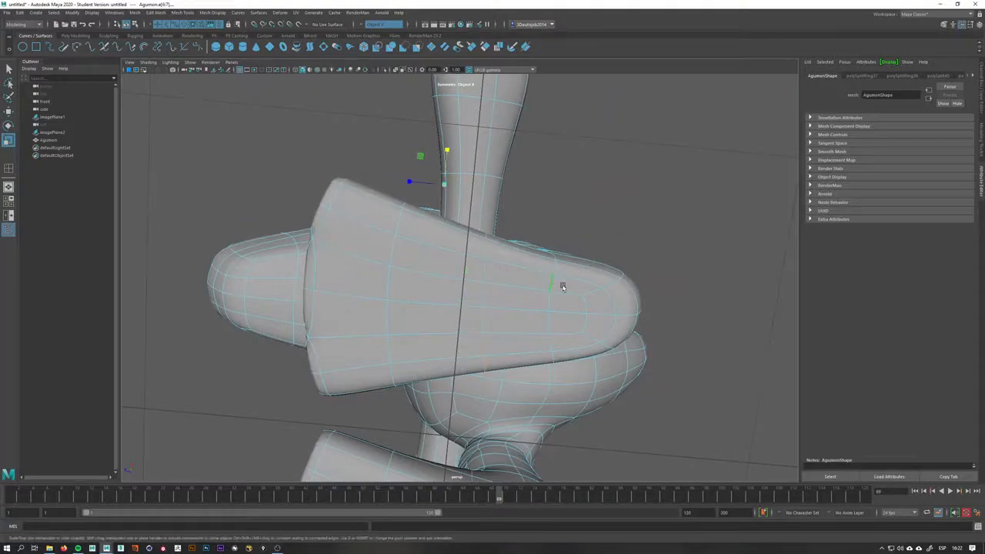
{"action": "left_click_drag", "start_coordinate": [562, 284], "coordinate": [556, 302], "text": "alt"}
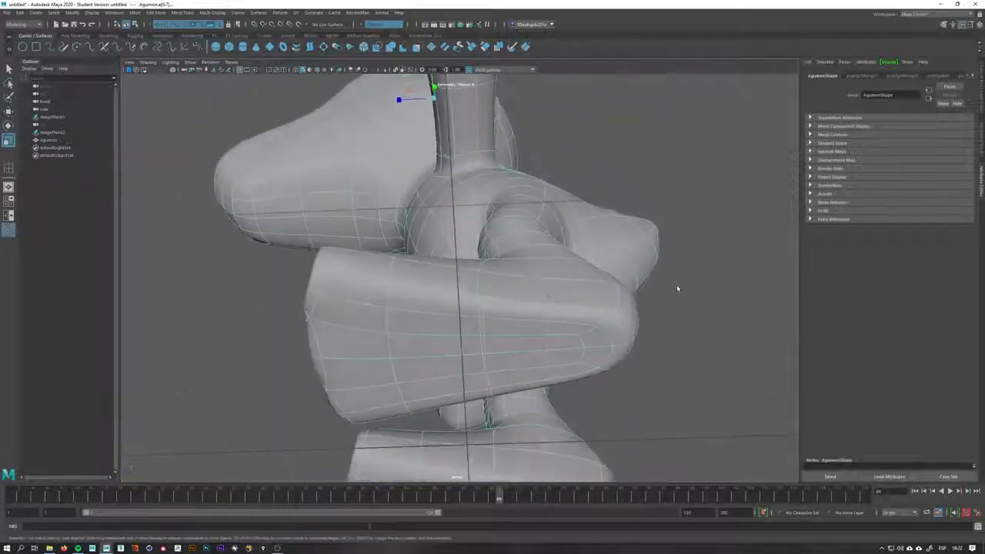
Move vertices in the crotch area between the legs as seen from below
{"action": "left_click", "coordinate": [675, 286]}
{"action": "left_click_drag", "start_coordinate": [675, 286], "coordinate": [381, 329], "text": "alt"}
{"action": "key", "text": "1"}
{"action": "left_click", "coordinate": [537, 334]}
{"action": "left_click_drag", "start_coordinate": [559, 347], "coordinate": [501, 310], "text": "alt"}
{"action": "right_click_drag", "start_coordinate": [521, 283], "coordinate": [524, 287]}
{"action": "left_click_drag", "start_coordinate": [524, 286], "coordinate": [477, 269], "text": "alt"}
{"action": "left_click", "coordinate": [519, 263]}
{"action": "left_click", "coordinate": [516, 311], "text": "shift"}
{"action": "key", "text": "w"}
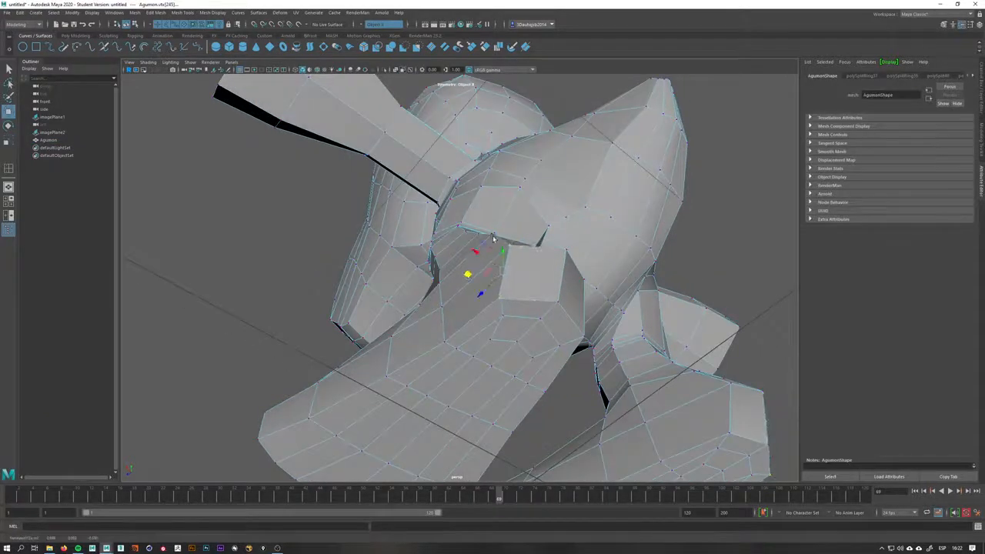
{"action": "left_click", "coordinate": [494, 237]}
{"action": "left_click_drag", "start_coordinate": [455, 238], "coordinate": [453, 244]}
{"action": "key", "text": "3"}
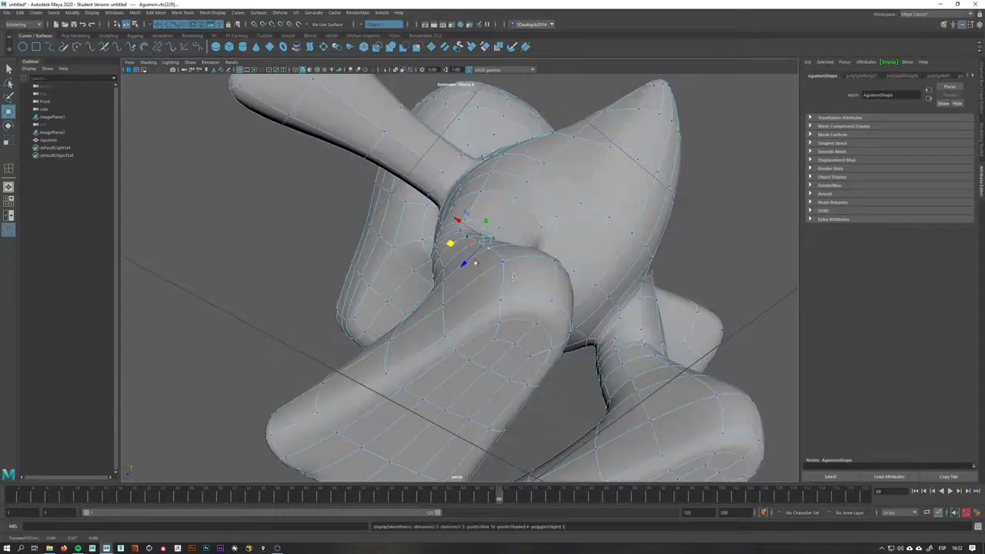
Orbit around the model to examine the smoothed legs and feet against the references
{"action": "right_click_drag", "start_coordinate": [512, 274], "coordinate": [547, 252]}
{"action": "left_click_drag", "start_coordinate": [539, 255], "coordinate": [570, 308], "text": "alt"}
{"action": "left_click", "coordinate": [617, 289]}
{"action": "middle_click_drag", "start_coordinate": [540, 296], "coordinate": [565, 383], "text": "alt"}
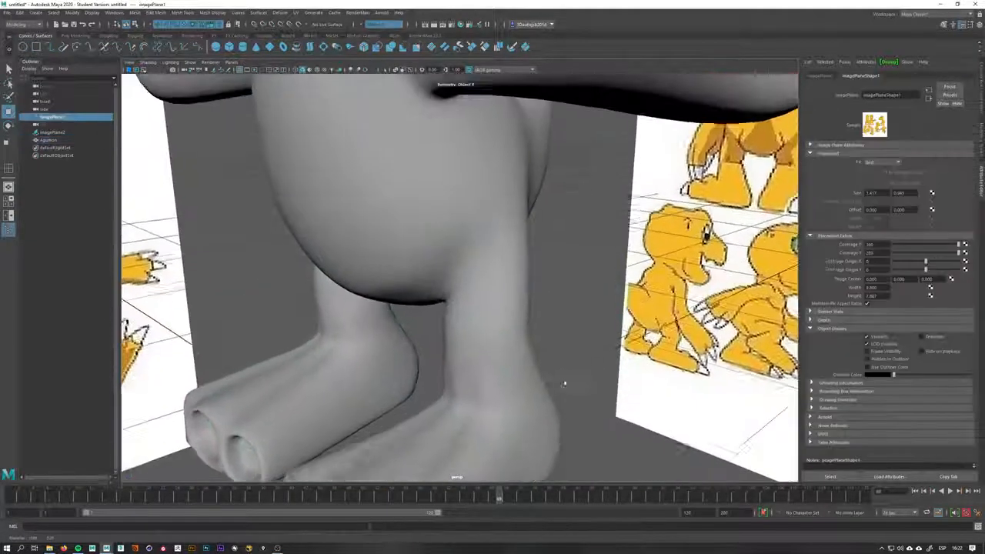
{"action": "right_click_drag", "start_coordinate": [565, 383], "coordinate": [446, 290], "text": "alt"}
{"action": "middle_click_drag", "start_coordinate": [446, 290], "coordinate": [465, 330], "text": "alt"}
{"action": "left_click", "coordinate": [465, 396]}
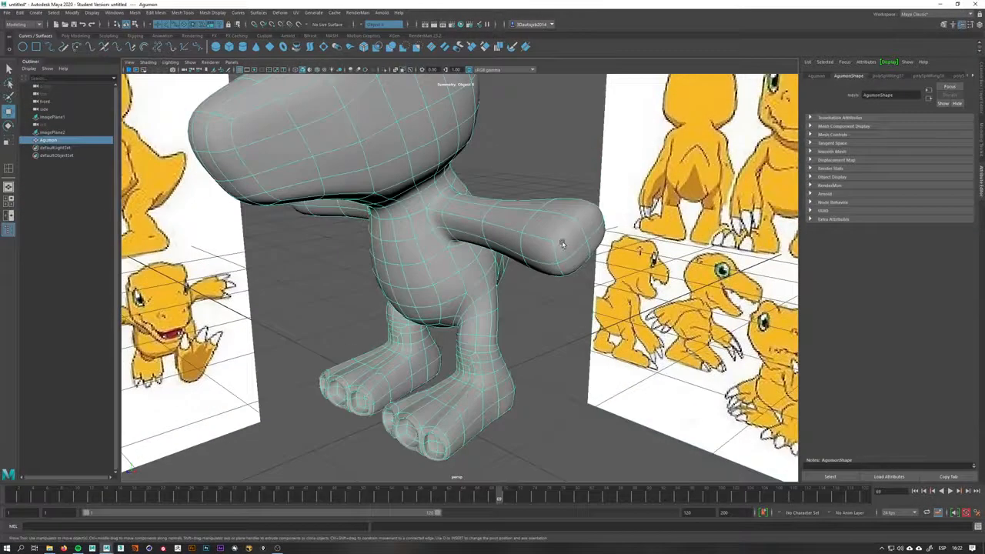
{"action": "left_click", "coordinate": [583, 287]}
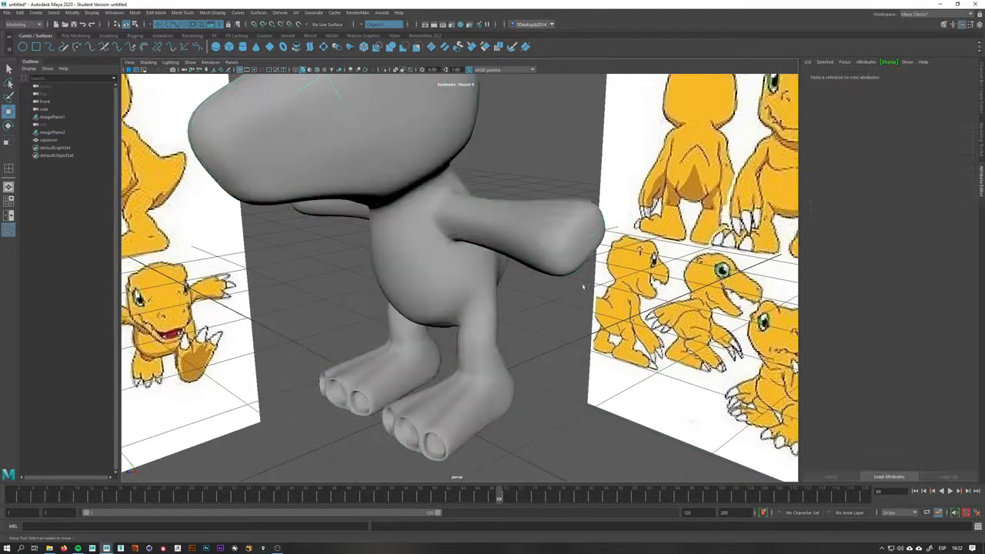
{"action": "left_click", "coordinate": [587, 247]}
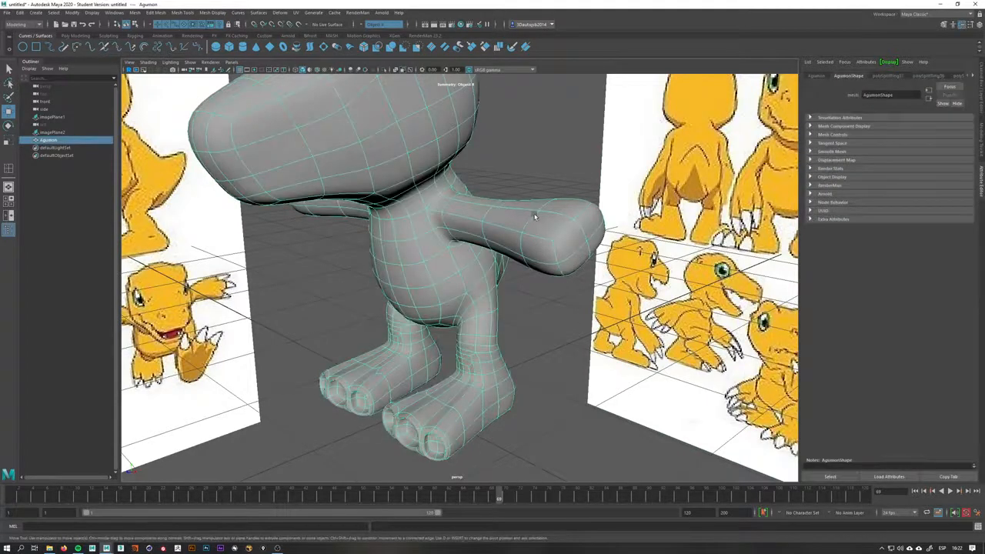
{"action": "middle_click_drag", "start_coordinate": [495, 313], "coordinate": [526, 274], "text": "alt"}
{"action": "left_click", "coordinate": [475, 438]}
{"action": "middle_click_drag", "start_coordinate": [474, 438], "coordinate": [494, 393], "text": "alt"}
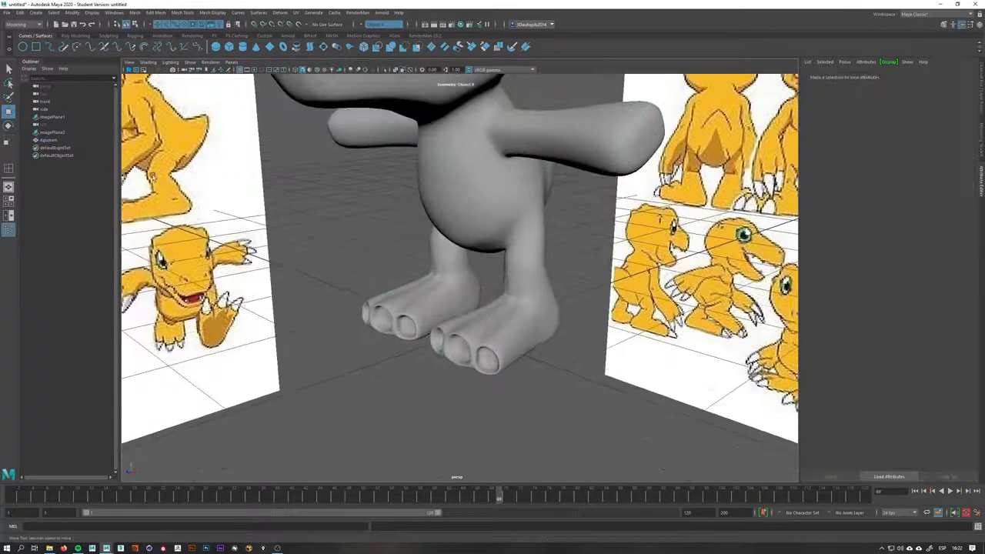
Create a polygon cylinder and rotate it onto its side in front of the feet
{"action": "left_click", "coordinate": [74, 35]}
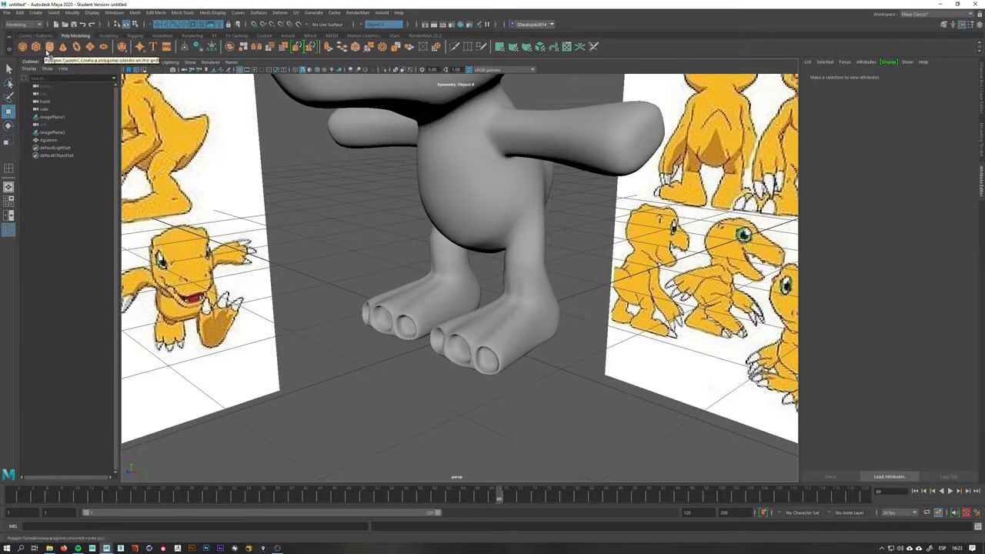
{"action": "left_click", "coordinate": [47, 49]}
{"action": "key", "text": "e"}
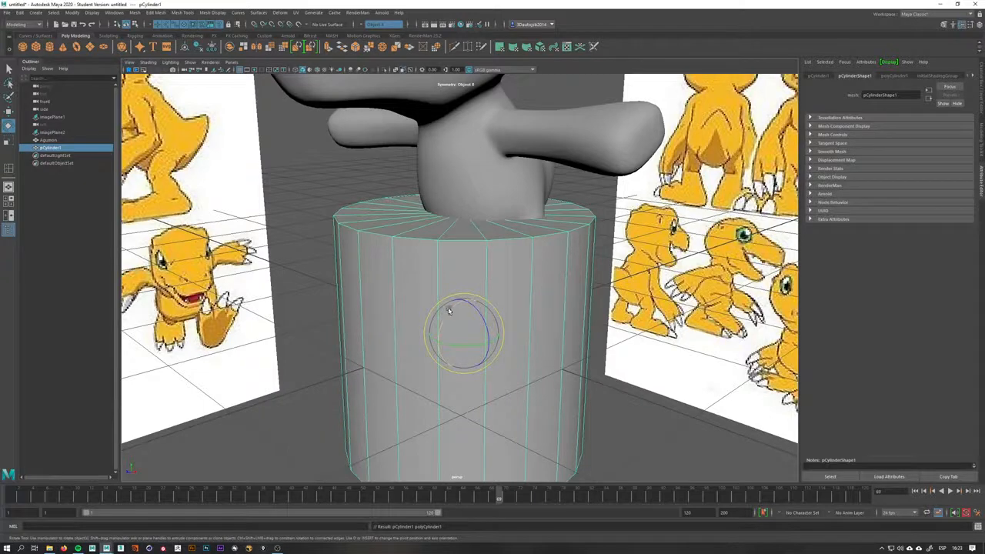
{"action": "left_click_drag", "start_coordinate": [445, 317], "coordinate": [400, 454]}
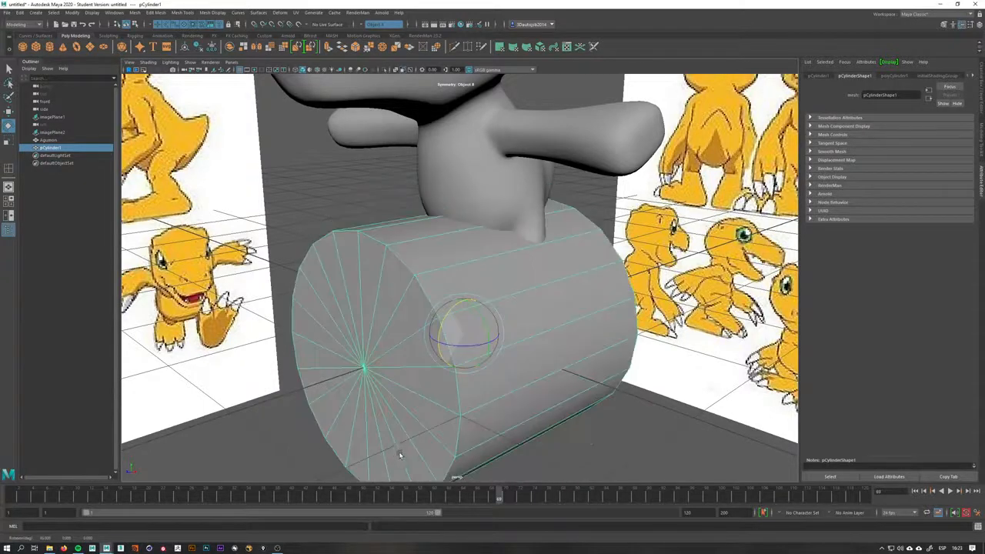
{"action": "key", "text": "space"}
{"action": "left_click_drag", "start_coordinate": [418, 410], "coordinate": [450, 411]}
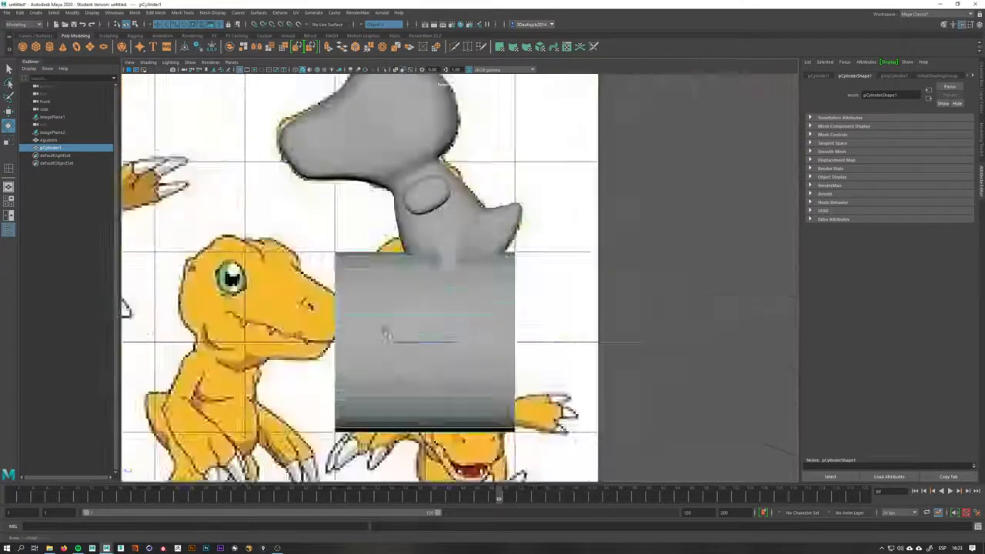
{"action": "right_click_drag", "start_coordinate": [385, 330], "coordinate": [534, 315], "text": "alt"}
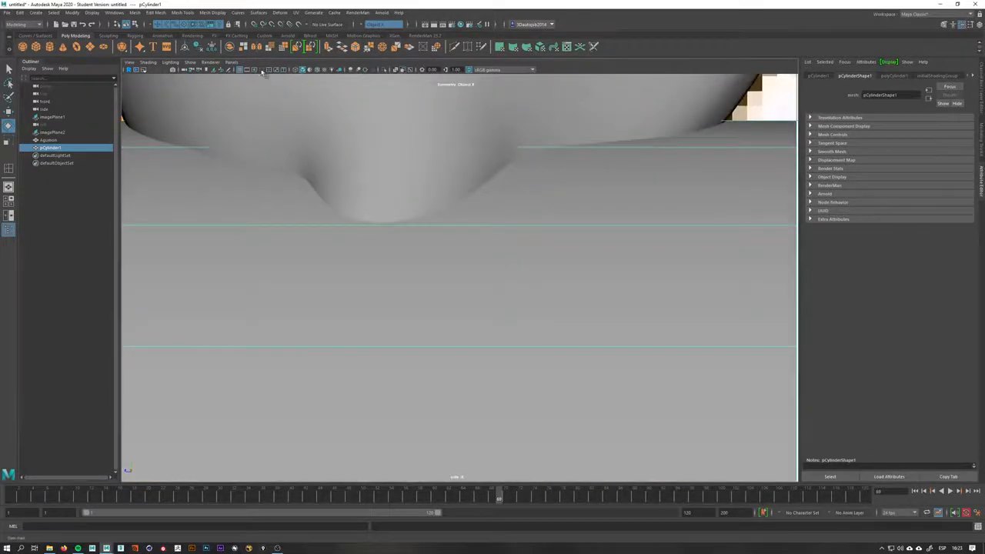
{"action": "left_click", "coordinate": [397, 71]}
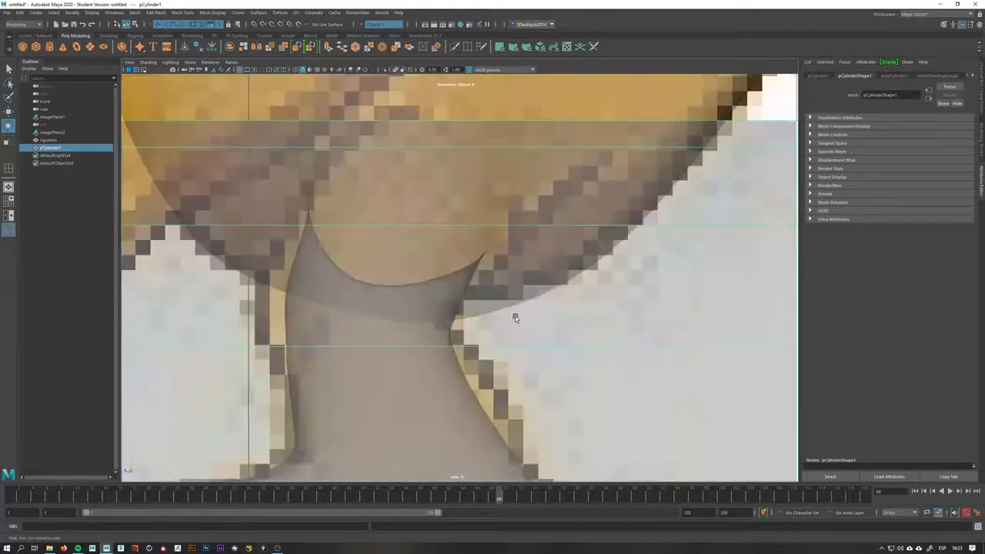
Scale and move the cylinder to the toe tip in side view, then delete it
{"action": "mouse_move", "coordinate": [515, 318]}
{"action": "right_mouse_down", "text": "alt"}
{"action": "mouse_move", "coordinate": [447, 303]}
{"action": "mouse_move", "coordinate": [431, 324]}
{"action": "right_mouse_up", "text": "alt"}
{"action": "key", "text": "r"}
{"action": "left_click_drag", "start_coordinate": [433, 326], "coordinate": [329, 333]}
{"action": "right_click_drag", "start_coordinate": [329, 332], "coordinate": [355, 414], "text": "alt"}
{"action": "middle_click_drag", "start_coordinate": [356, 414], "coordinate": [464, 313], "text": "alt"}
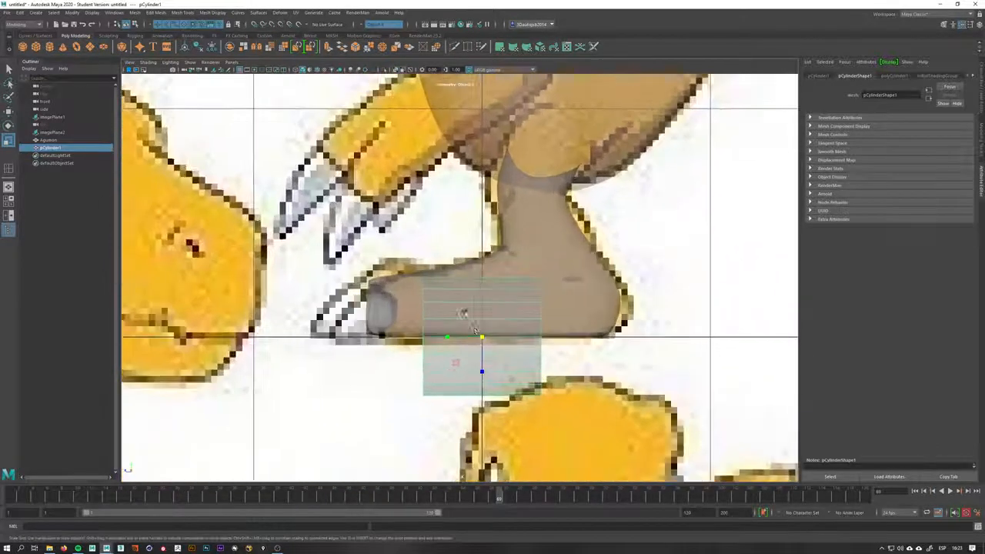
{"action": "key", "text": "w"}
{"action": "left_click_drag", "start_coordinate": [483, 337], "coordinate": [318, 317]}
{"action": "key", "text": "r"}
{"action": "key", "text": "Delete"}
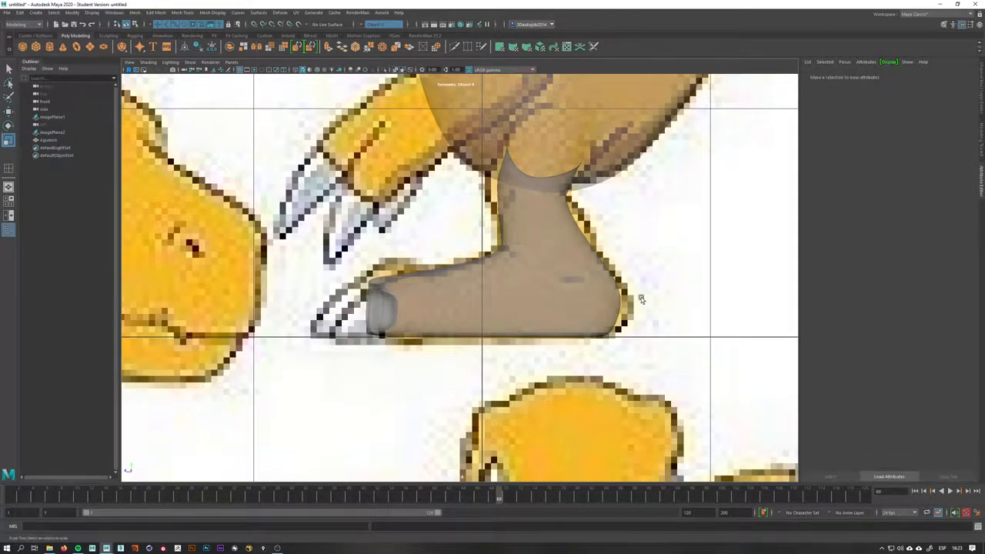
Place a cube at the tip of the toe in side view, moving and scaling it to the claw base
{"action": "right_click_drag", "start_coordinate": [641, 298], "coordinate": [642, 327], "text": "shift"}
{"action": "scroll", "coordinate": [539, 323], "scroll_direction": "down", "scroll_amount": 1}
{"action": "key", "text": "w"}
{"action": "left_click_drag", "start_coordinate": [483, 337], "coordinate": [261, 337]}
{"action": "key", "text": "r"}
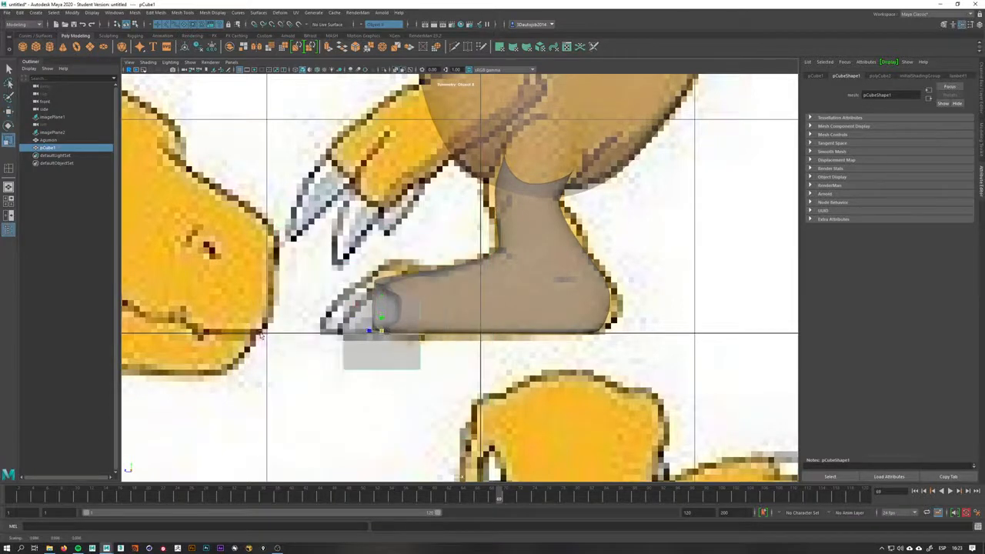
{"action": "scroll", "coordinate": [443, 344], "scroll_direction": "up", "scroll_amount": 4}
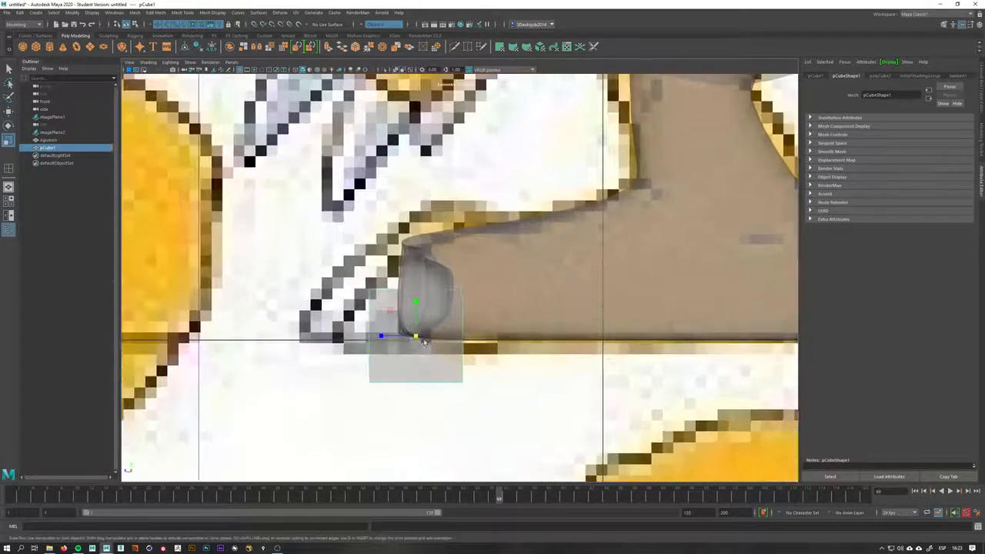
{"action": "left_click_drag", "start_coordinate": [424, 342], "coordinate": [416, 300]}
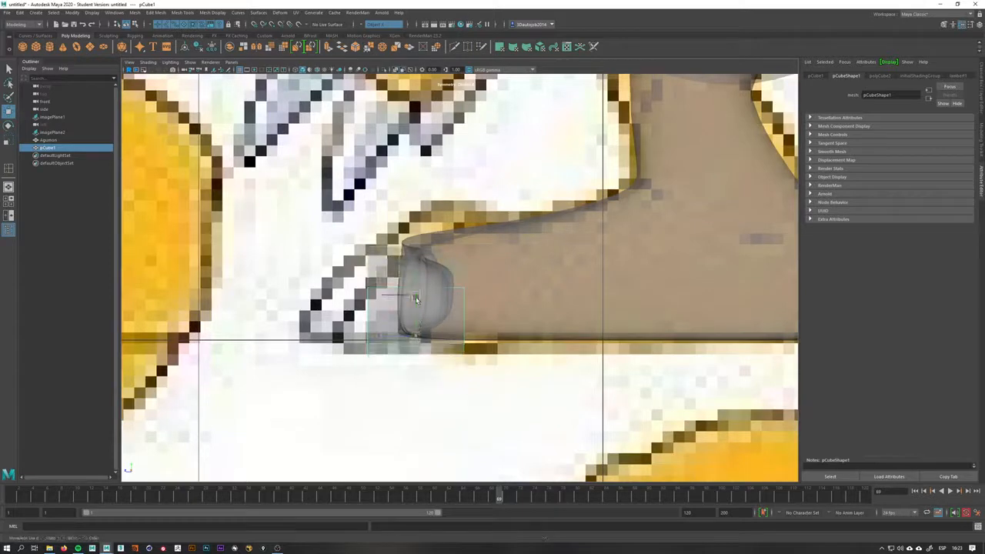
Try to insert an edge loop across the cube with the Insert Edge Loop tool
{"action": "key", "text": "q"}
{"action": "right_click_drag", "start_coordinate": [405, 286], "coordinate": [343, 256]}
{"action": "key", "text": "ctrl+z"}
{"action": "left_click_drag", "start_coordinate": [380, 237], "coordinate": [354, 303]}
{"action": "key", "text": "w"}
{"action": "key", "text": "space"}
{"action": "right_click_drag", "start_coordinate": [354, 303], "coordinate": [286, 301], "text": "alt"}
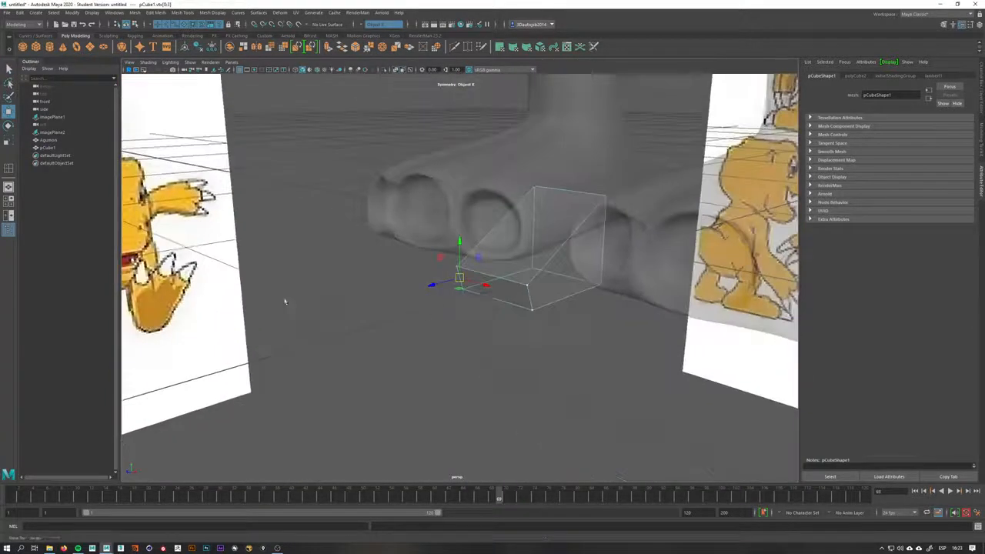
{"action": "mouse_move", "coordinate": [454, 298]}
{"action": "left_mouse_down", "text": "alt"}
{"action": "mouse_move", "coordinate": [513, 294]}
{"action": "mouse_move", "coordinate": [485, 323]}
{"action": "mouse_move", "coordinate": [506, 340]}
{"action": "mouse_move", "coordinate": [436, 301]}
{"action": "left_mouse_up", "text": "alt"}
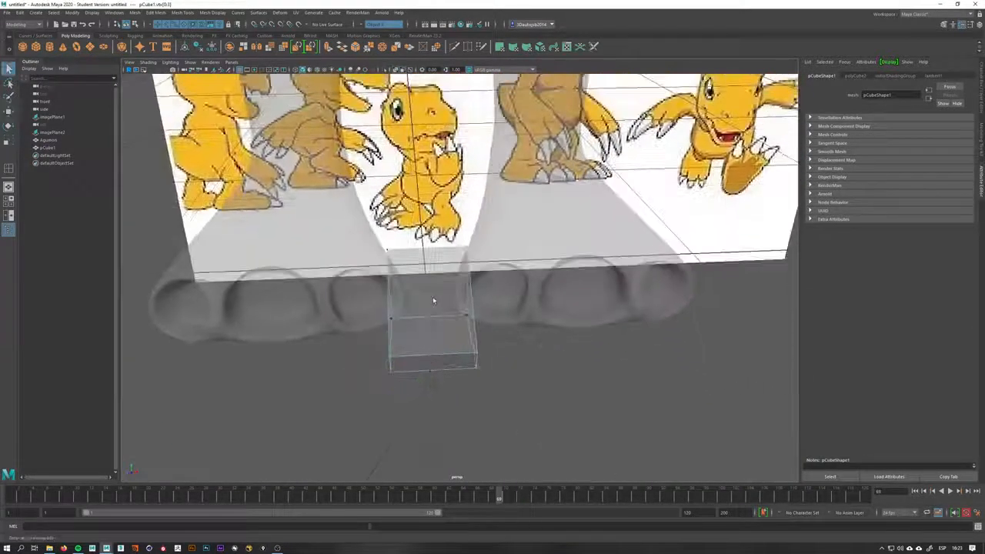
{"action": "key", "text": "F8"}
{"action": "right_click_drag", "start_coordinate": [424, 315], "coordinate": [378, 317], "text": "shift"}
{"action": "left_click", "coordinate": [442, 356]}
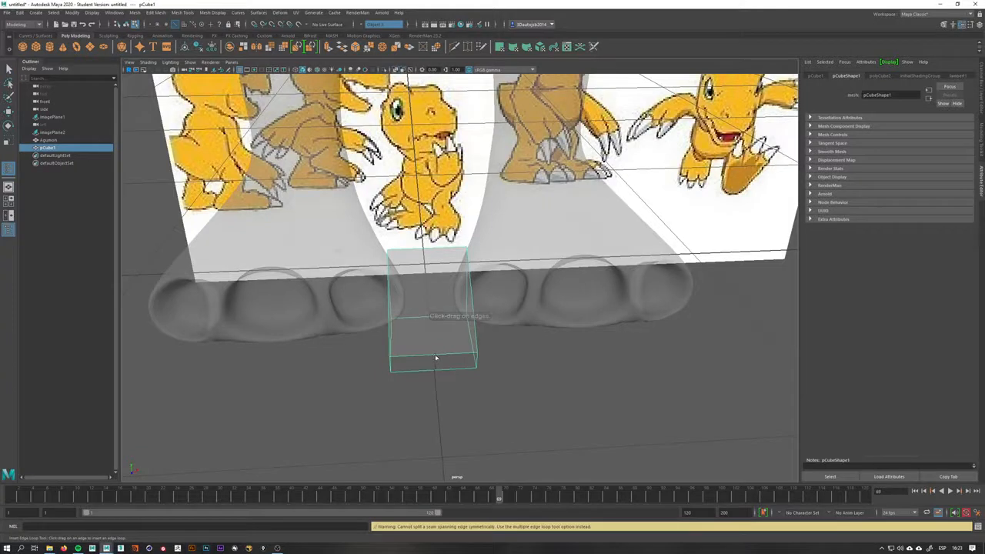
Undo the edge loop and try inserting one across the cube again
{"action": "key", "text": "ctrl+z"}
{"action": "key", "text": "q"}
{"action": "mouse_move", "coordinate": [437, 334]}
{"action": "right_mouse_down"}
{"action": "mouse_move", "coordinate": [467, 316]}
{"action": "mouse_move", "coordinate": [437, 339]}
{"action": "right_mouse_up"}
{"action": "left_click", "coordinate": [436, 356]}
{"action": "key", "text": "q"}
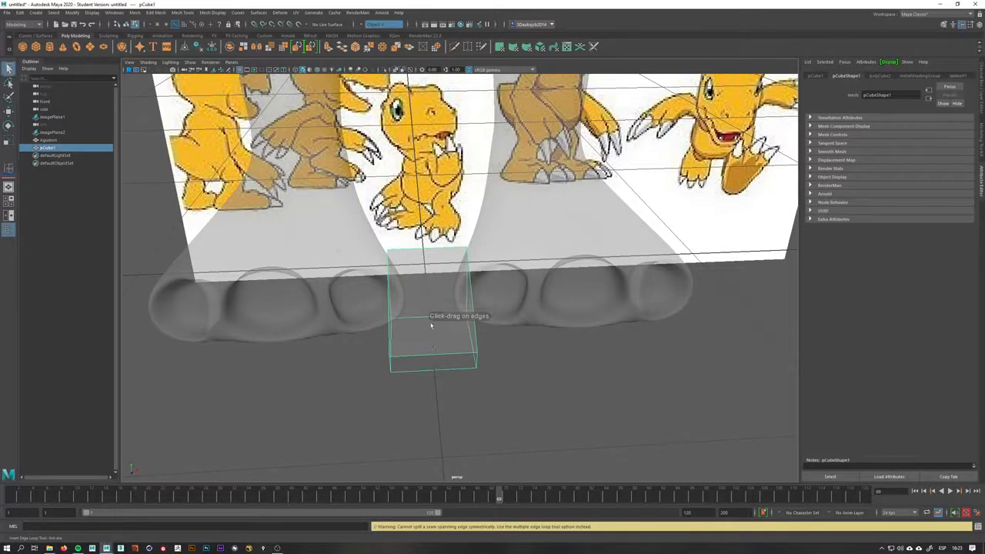
Try inserting an edge loop across the cube with the Insert Edge Loop tool settings open, then turn symmetry off
{"action": "left_click_drag", "start_coordinate": [447, 323], "coordinate": [422, 312], "text": "alt"}
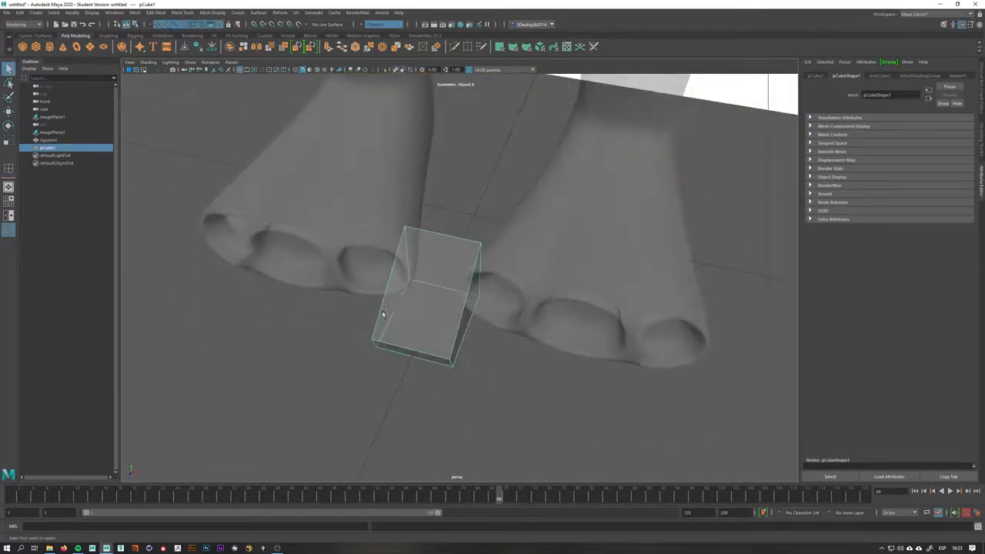
{"action": "right_click", "coordinate": [401, 322], "text": "shift"}
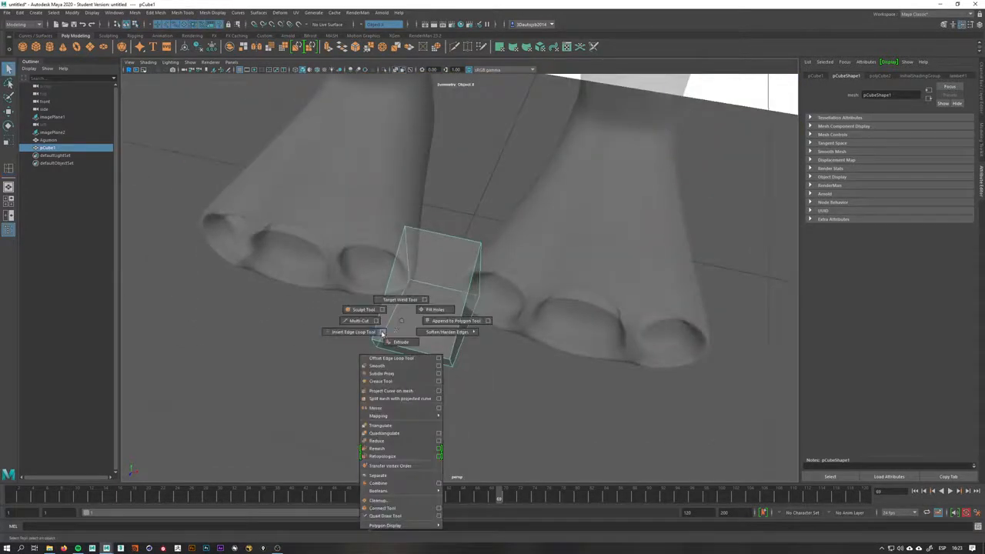
{"action": "left_click", "coordinate": [382, 332]}
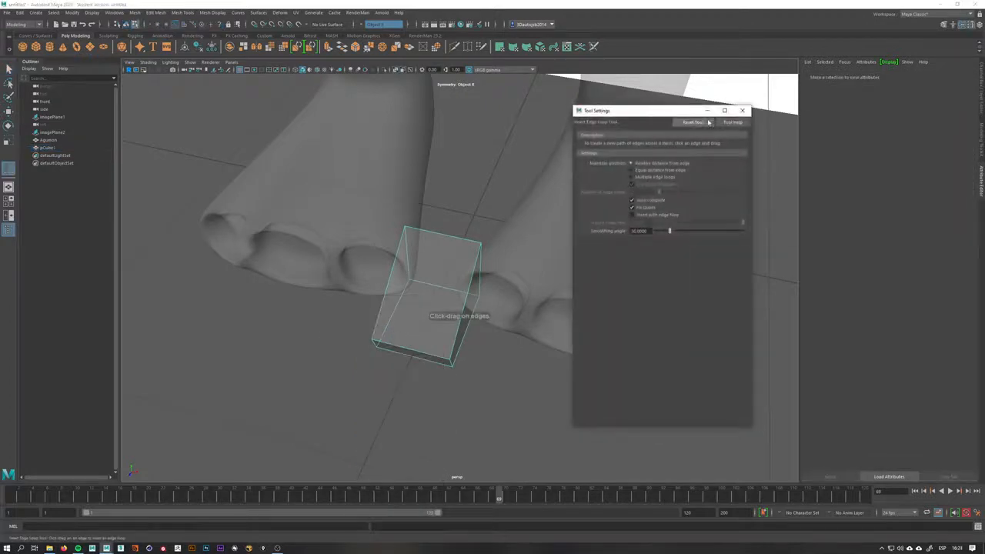
{"action": "left_click", "coordinate": [424, 355]}
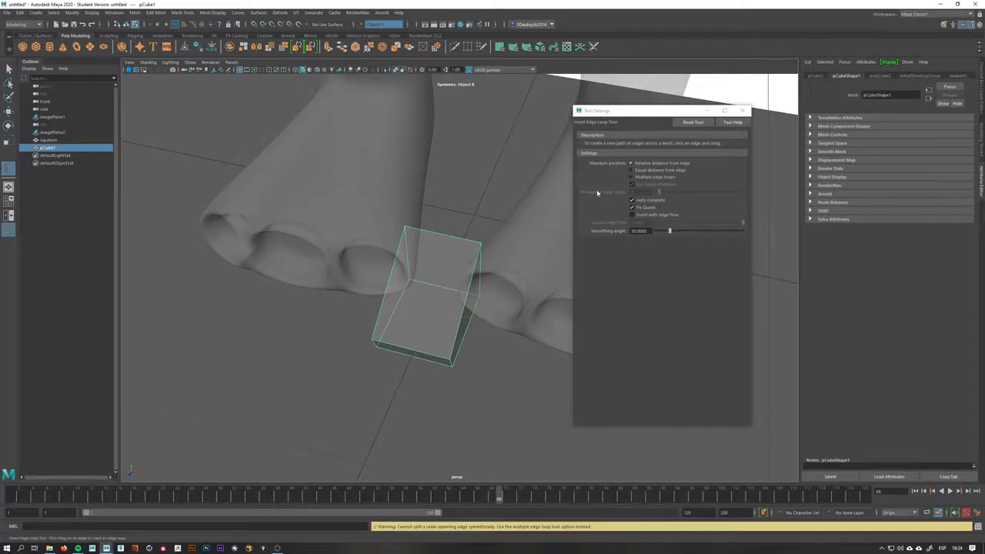
{"action": "left_click", "coordinate": [379, 24]}
{"action": "left_click", "coordinate": [383, 31]}
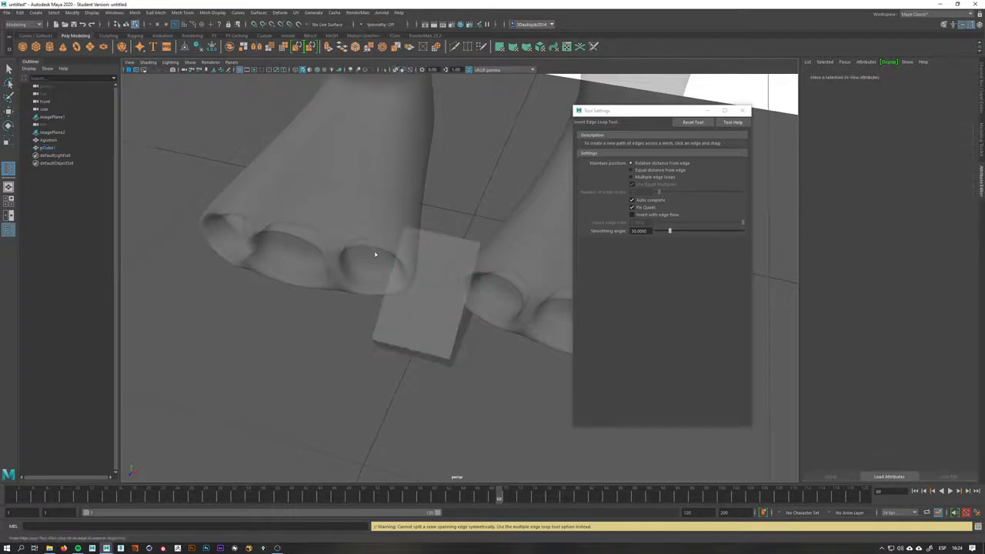
Insert an edge loop across the cube and undo it
{"action": "left_click", "coordinate": [409, 340]}
{"action": "left_click", "coordinate": [407, 345]}
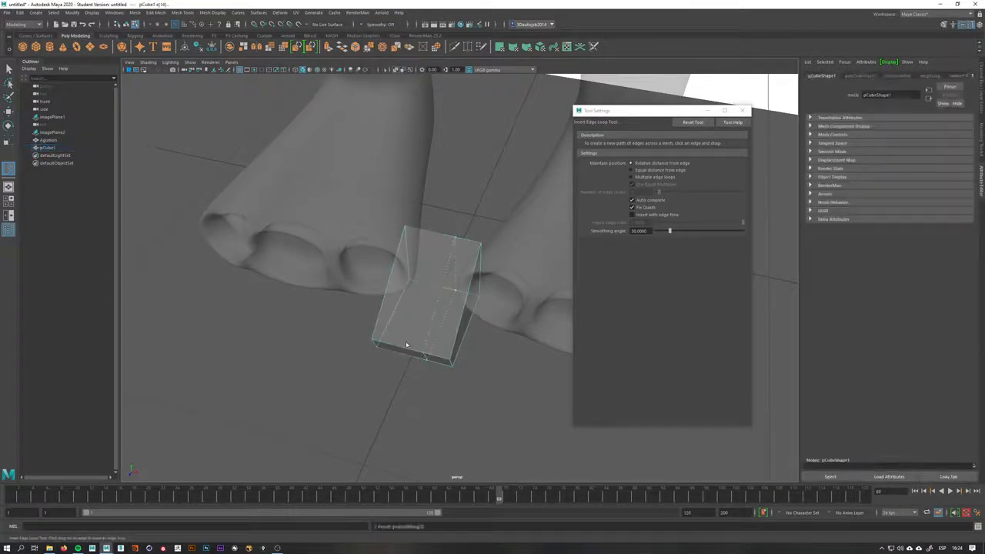
{"action": "key", "text": "ctrl+z"}
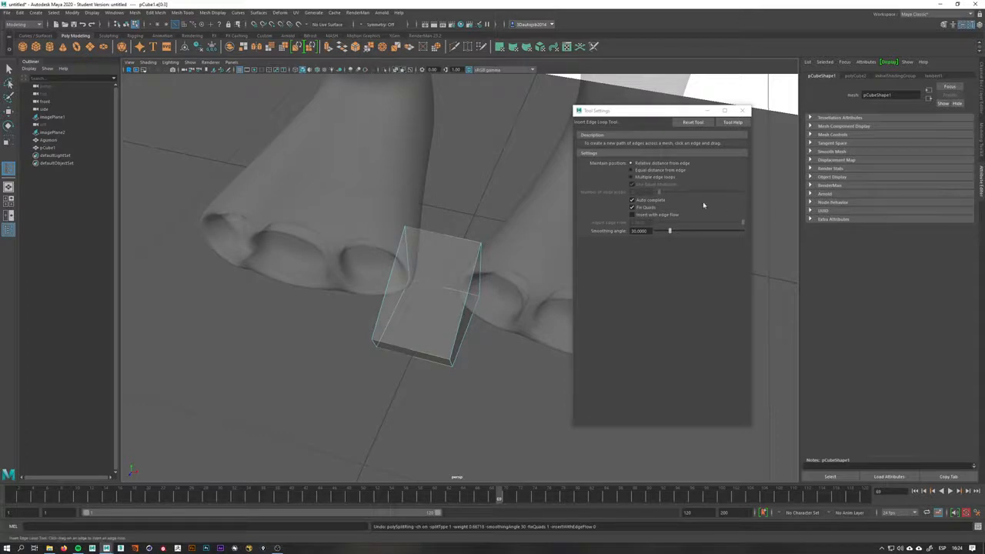
Switch the tool to Multiple edge loops with equal multiplier and insert a centred loop across the cube
{"action": "left_click", "coordinate": [652, 177]}
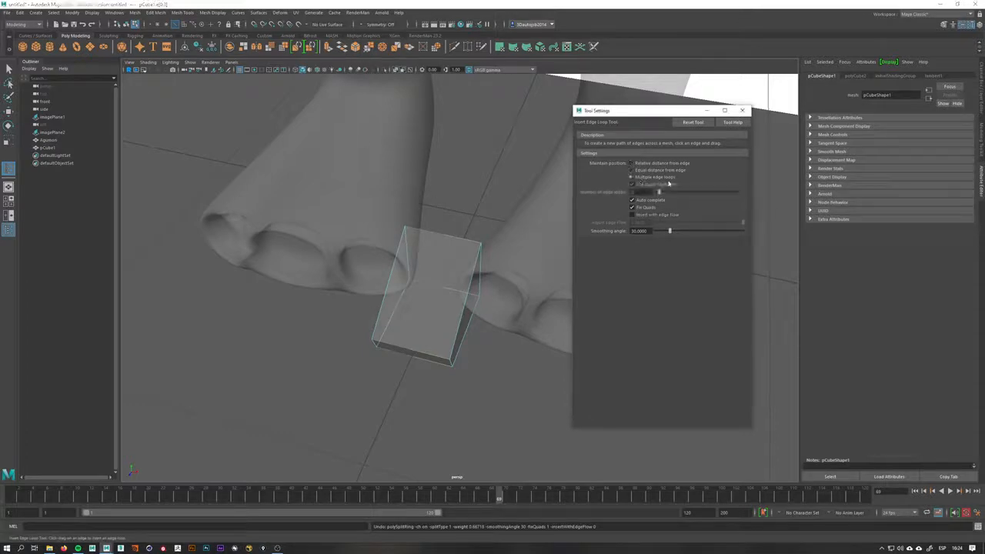
{"action": "left_click", "coordinate": [431, 357]}
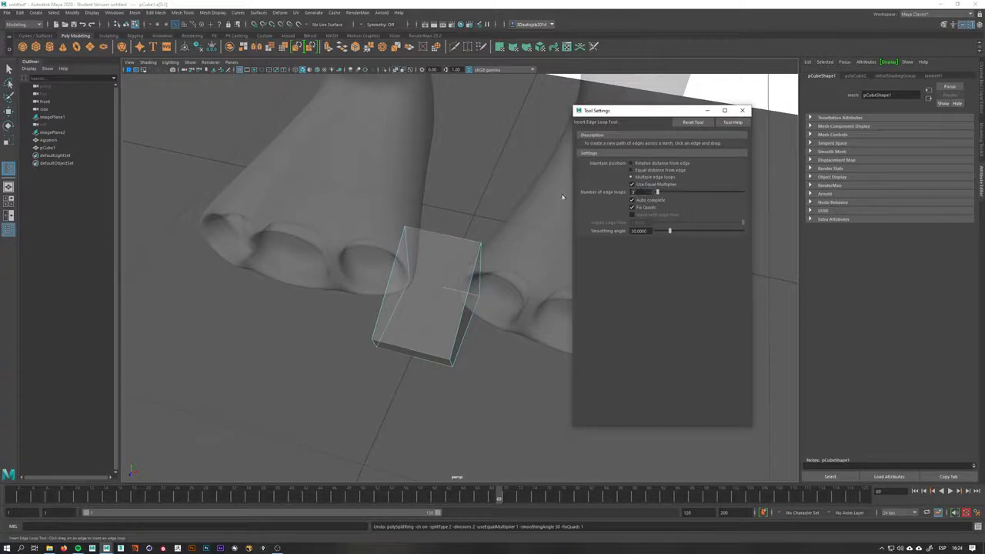
{"action": "left_click", "coordinate": [421, 355]}
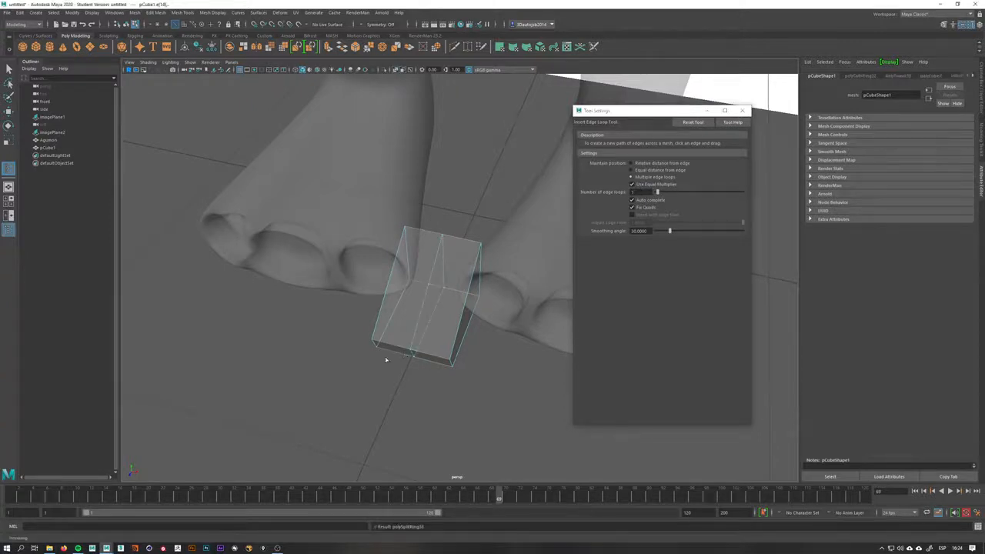
Pull the cube's bottom vertices down into a pointed claw tip
{"action": "left_click_drag", "start_coordinate": [385, 359], "coordinate": [448, 326], "text": "alt"}
{"action": "key", "text": "q"}
{"action": "right_click_drag", "start_coordinate": [433, 331], "coordinate": [411, 334]}
{"action": "left_click_drag", "start_coordinate": [431, 340], "coordinate": [435, 410], "text": "alt"}
{"action": "key", "text": "w"}
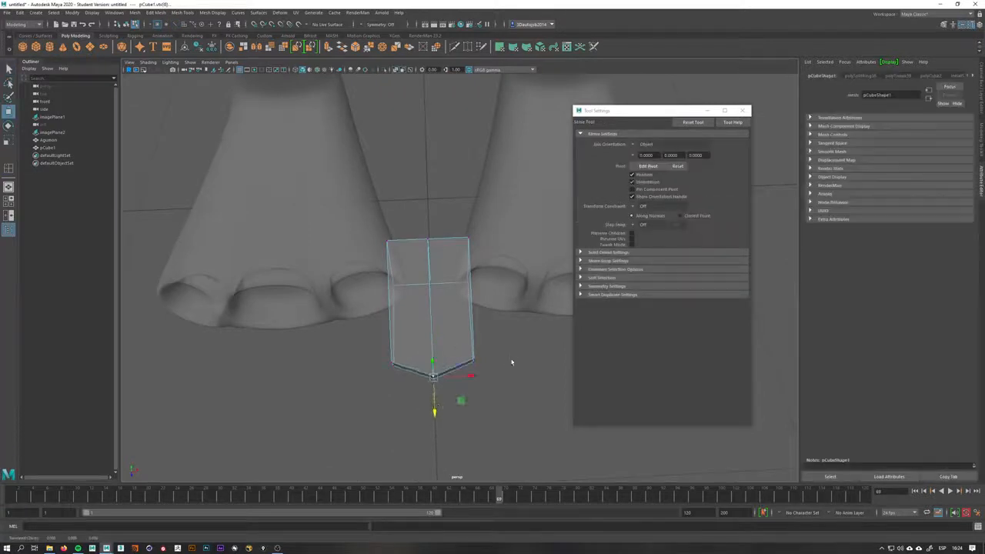
{"action": "left_click_drag", "start_coordinate": [505, 345], "coordinate": [457, 387]}
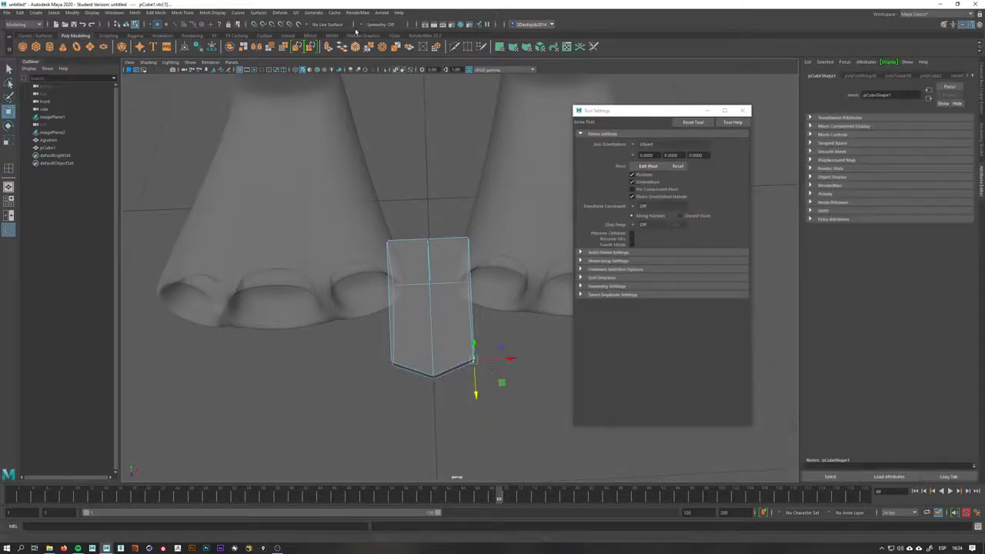
Set symmetry to Object X and adjust the tip vertices of the claw
{"action": "left_click", "coordinate": [362, 27]}
{"action": "left_click", "coordinate": [395, 32]}
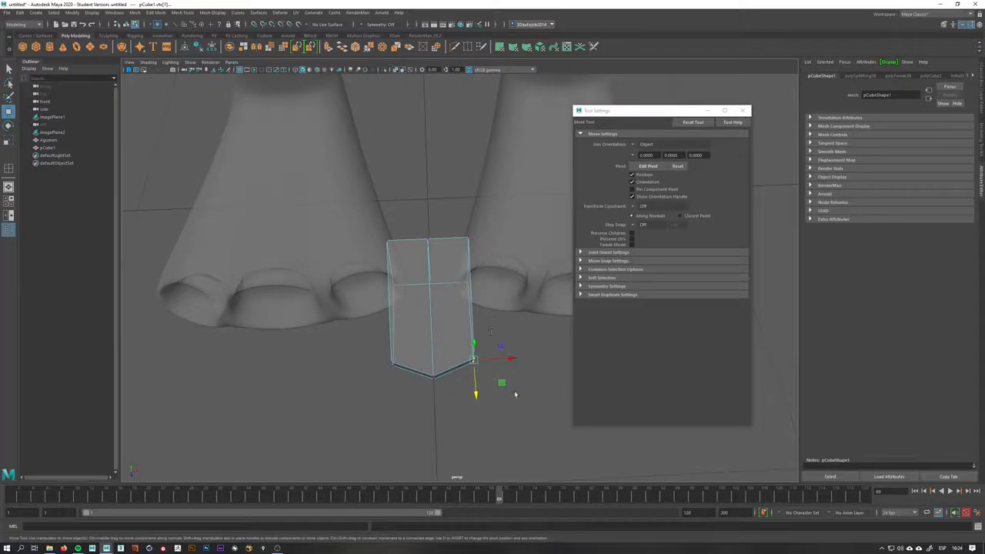
{"action": "left_click", "coordinate": [366, 24]}
{"action": "left_click", "coordinate": [381, 33]}
{"action": "left_click", "coordinate": [365, 27]}
{"action": "left_click", "coordinate": [383, 35]}
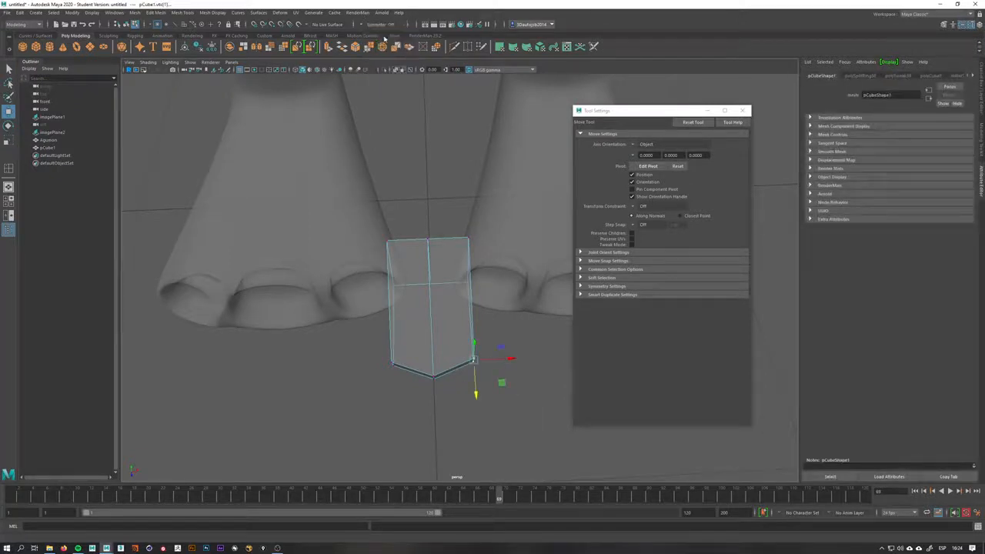
{"action": "left_click_drag", "start_coordinate": [502, 382], "coordinate": [488, 380]}
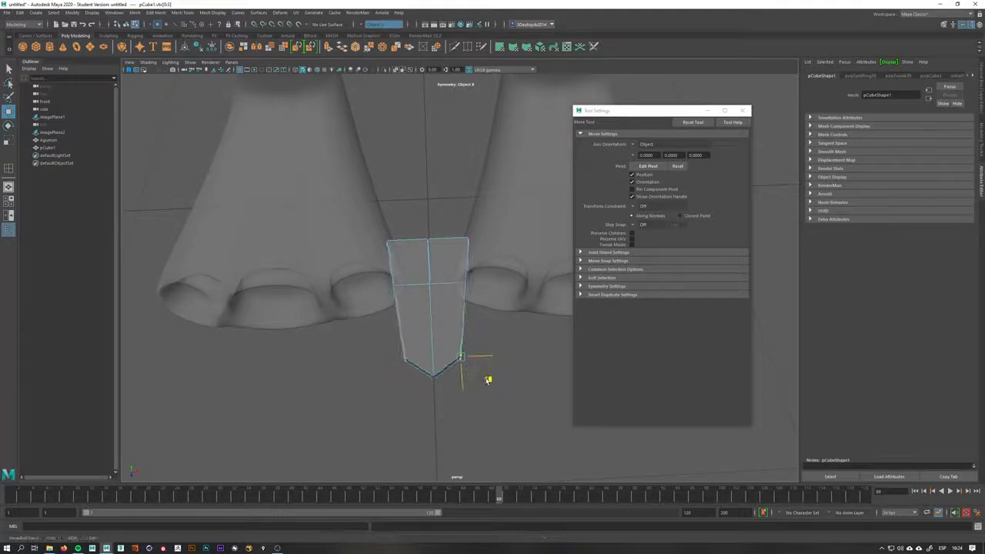
Insert another edge loop along the claw cube and close the tool settings
{"action": "left_click_drag", "start_coordinate": [490, 328], "coordinate": [467, 264], "text": "alt"}
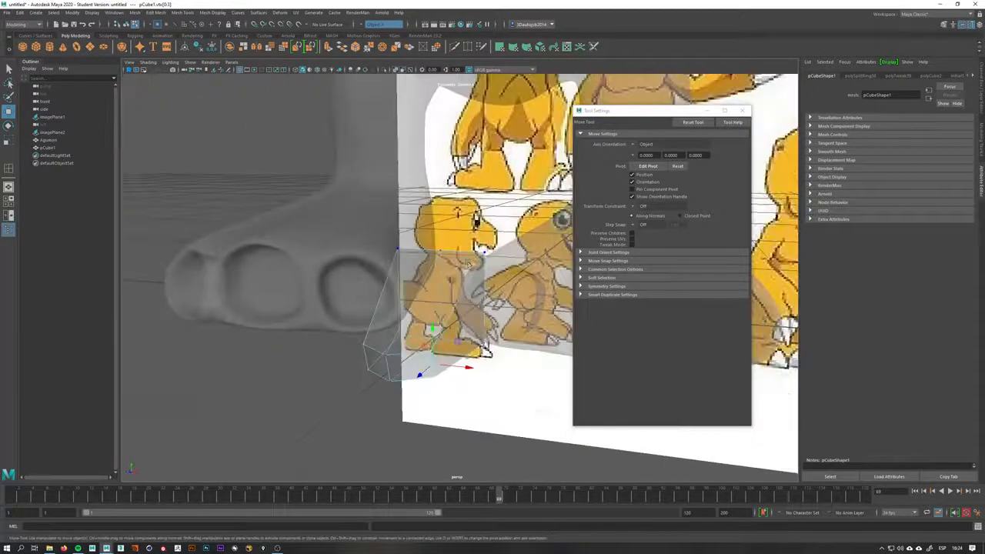
{"action": "left_click", "coordinate": [485, 252]}
{"action": "left_click", "coordinate": [516, 232]}
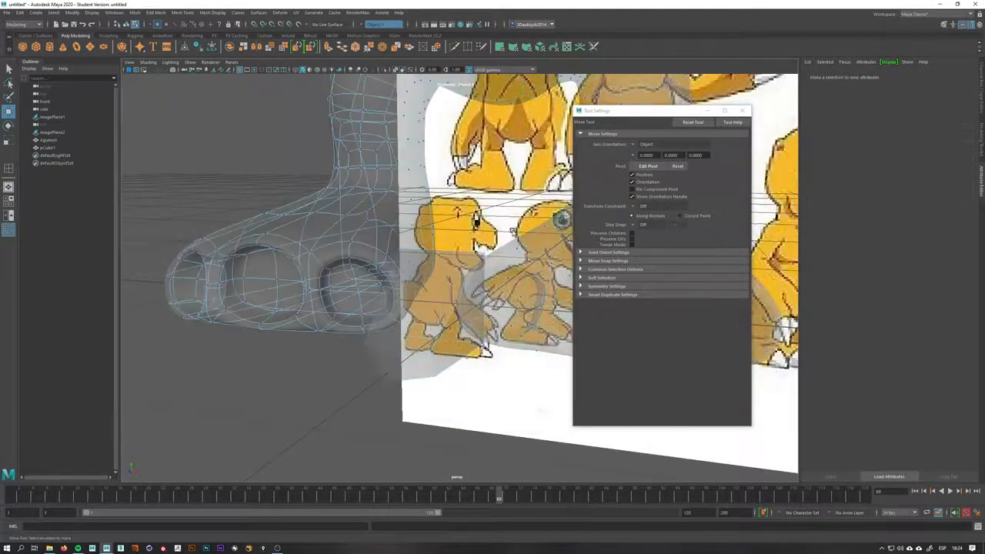
{"action": "key", "text": "ctrl+z"}
{"action": "left_click_drag", "start_coordinate": [510, 228], "coordinate": [505, 246]}
{"action": "left_click_drag", "start_coordinate": [495, 308], "coordinate": [442, 325], "text": "alt"}
{"action": "mouse_move", "coordinate": [441, 326]}
{"action": "right_mouse_down"}
{"action": "mouse_move", "coordinate": [439, 315]}
{"action": "mouse_move", "coordinate": [421, 328]}
{"action": "mouse_move", "coordinate": [377, 325]}
{"action": "mouse_move", "coordinate": [424, 314]}
{"action": "mouse_move", "coordinate": [439, 340]}
{"action": "right_mouse_up"}
{"action": "key", "text": "q"}
{"action": "left_click", "coordinate": [443, 325]}
{"action": "left_click_drag", "start_coordinate": [443, 326], "coordinate": [462, 332], "text": "alt"}
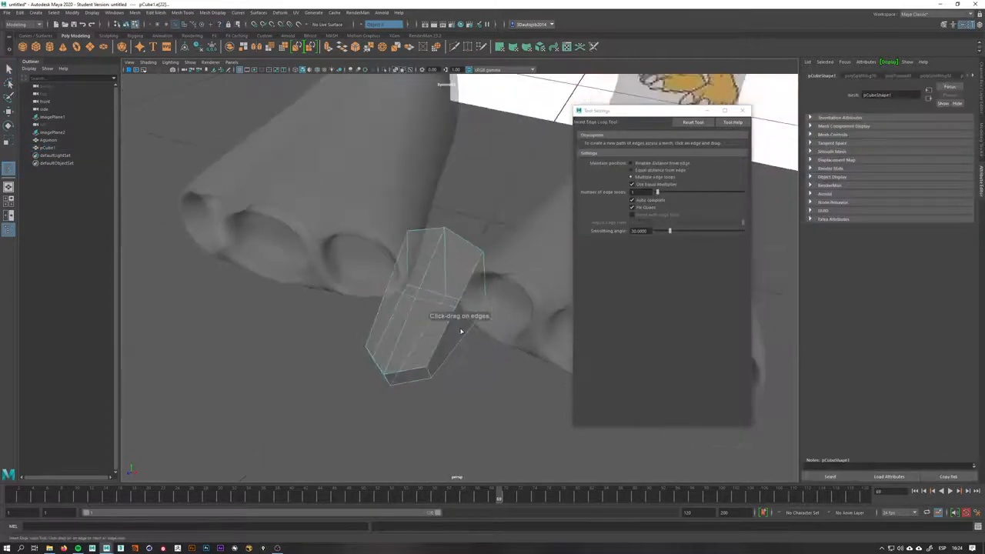
{"action": "right_click_drag", "start_coordinate": [461, 332], "coordinate": [741, 194], "text": "alt"}
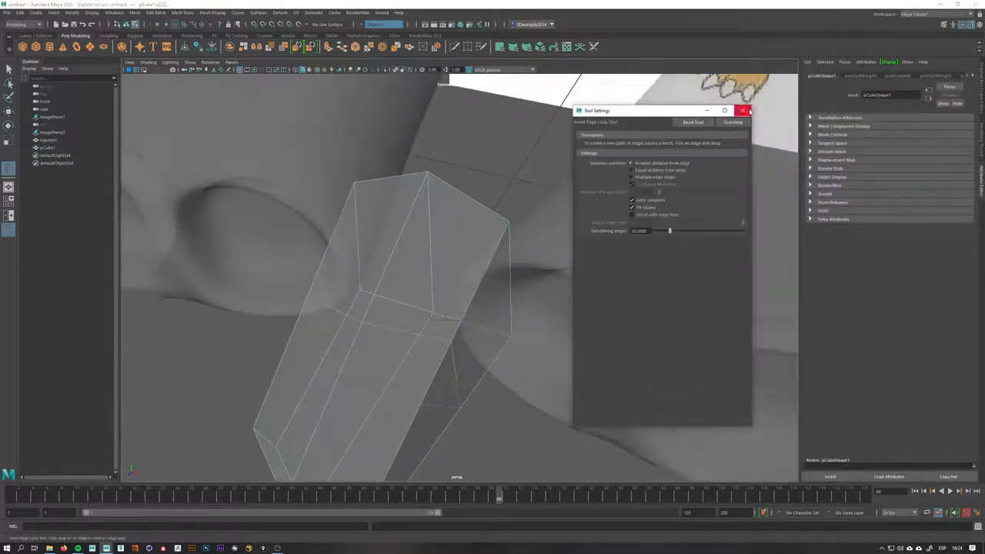
{"action": "left_click", "coordinate": [743, 110]}
Rotate and scale the claw to fit beneath the toe
{"action": "left_click_drag", "start_coordinate": [479, 330], "coordinate": [492, 305], "text": "alt"}
{"action": "key", "text": "e"}
{"action": "key", "text": "r"}
{"action": "left_click_drag", "start_coordinate": [453, 354], "coordinate": [455, 389], "text": "alt"}
{"action": "right_click_drag", "start_coordinate": [454, 388], "coordinate": [415, 335]}
{"action": "left_click_drag", "start_coordinate": [495, 384], "coordinate": [452, 438]}
{"action": "left_click_drag", "start_coordinate": [452, 438], "coordinate": [435, 359], "text": "alt"}
{"action": "key", "text": "w"}
In side view, move the claw's vertices to follow the reference claw's curve
{"action": "key", "text": "space"}
{"action": "scroll", "coordinate": [359, 312], "scroll_direction": "up", "scroll_amount": 2}
{"action": "middle_click_drag", "start_coordinate": [359, 312], "coordinate": [434, 285], "text": "alt"}
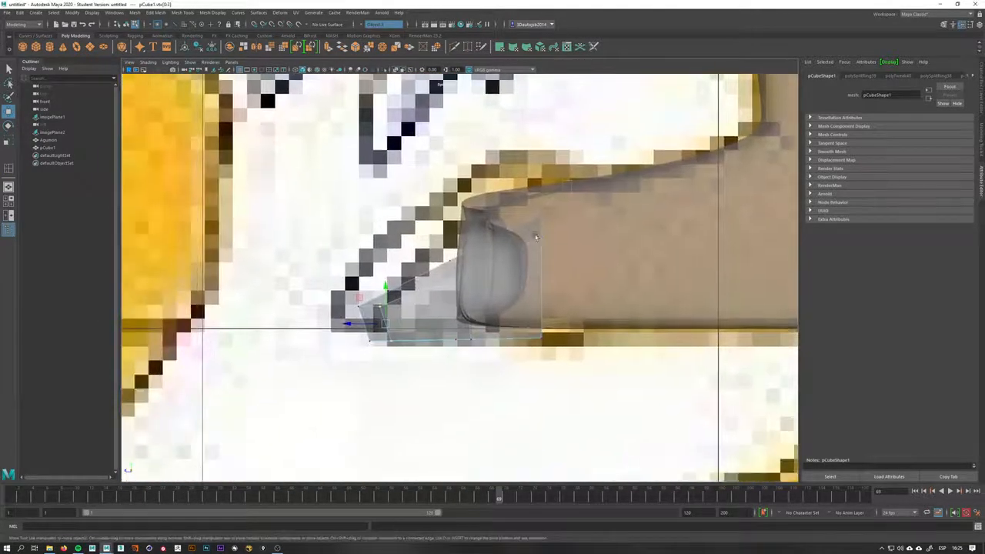
{"action": "left_click_drag", "start_coordinate": [536, 236], "coordinate": [531, 244]}
{"action": "key", "text": "q"}
{"action": "right_click_drag", "start_coordinate": [404, 287], "coordinate": [367, 310]}
{"action": "left_click", "coordinate": [385, 322]}
{"action": "key", "text": "q"}
{"action": "key", "text": "w"}
{"action": "mouse_move", "coordinate": [398, 317]}
{"action": "left_mouse_down"}
{"action": "mouse_move", "coordinate": [349, 296]}
{"action": "mouse_move", "coordinate": [393, 298]}
{"action": "left_mouse_up"}
{"action": "left_click_drag", "start_coordinate": [483, 251], "coordinate": [455, 244]}
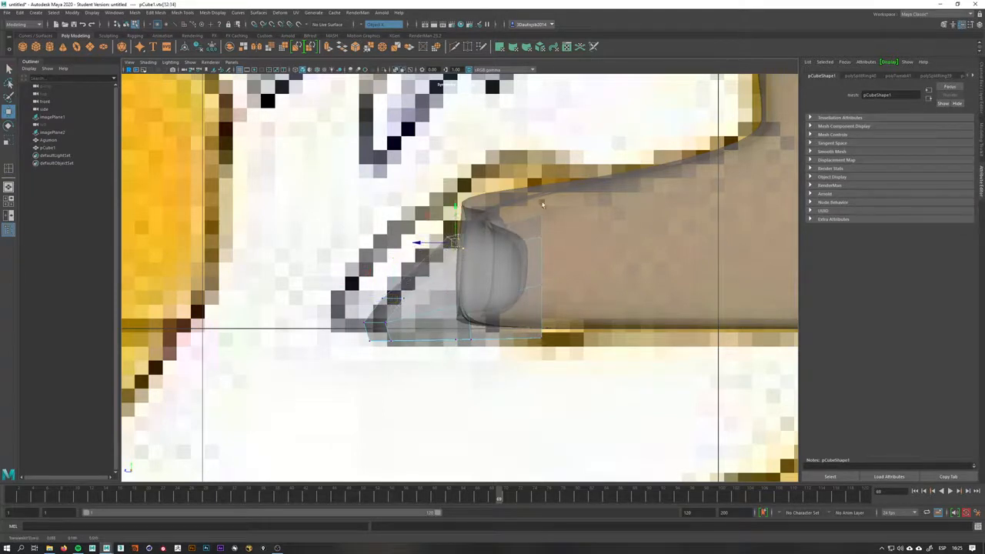
{"action": "left_click_drag", "start_coordinate": [555, 204], "coordinate": [543, 224]}
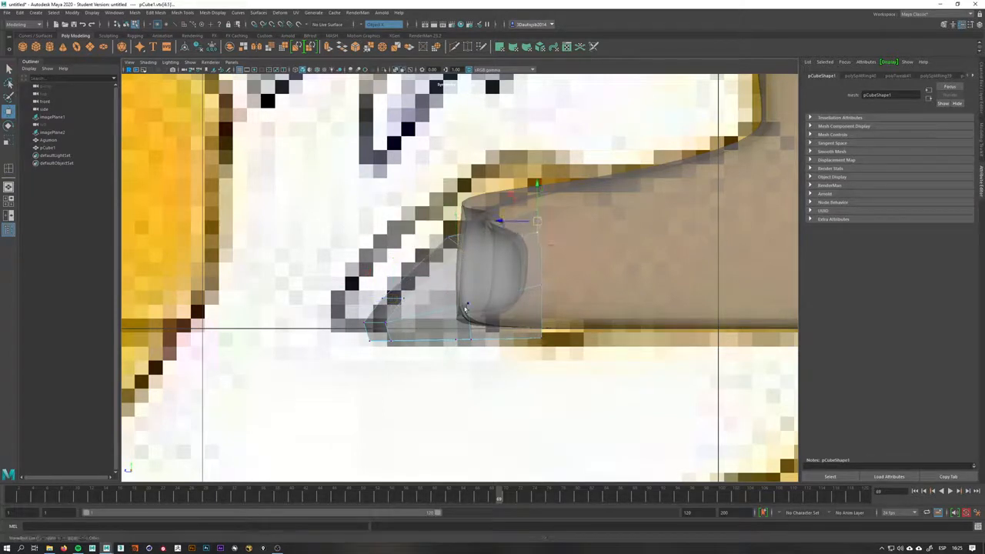
Adjust the claw's vertices in front view to taper it toward the tip
{"action": "key", "text": "space"}
{"action": "left_click_drag", "start_coordinate": [487, 345], "coordinate": [514, 360]}
{"action": "scroll", "coordinate": [484, 327], "scroll_direction": "down", "scroll_amount": 8}
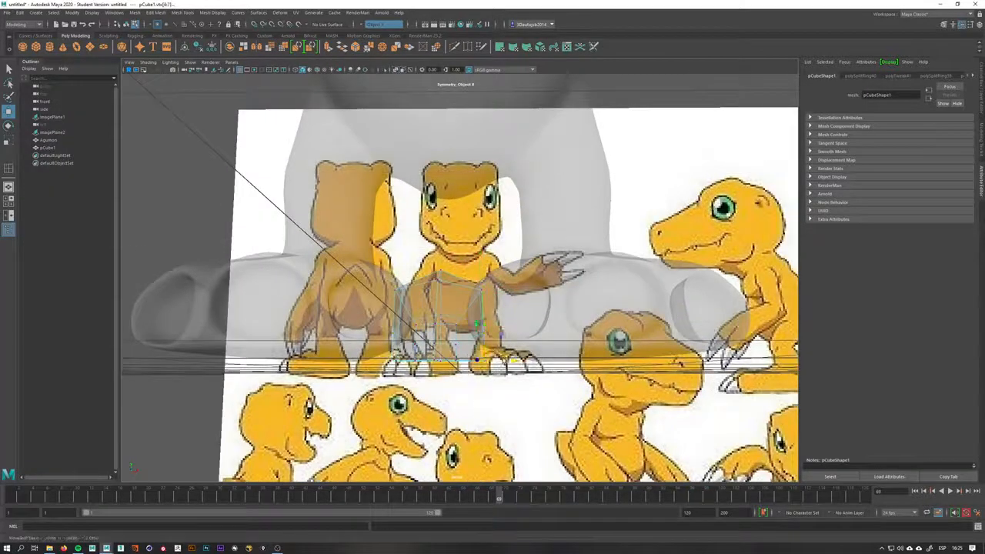
{"action": "left_click_drag", "start_coordinate": [506, 264], "coordinate": [501, 275]}
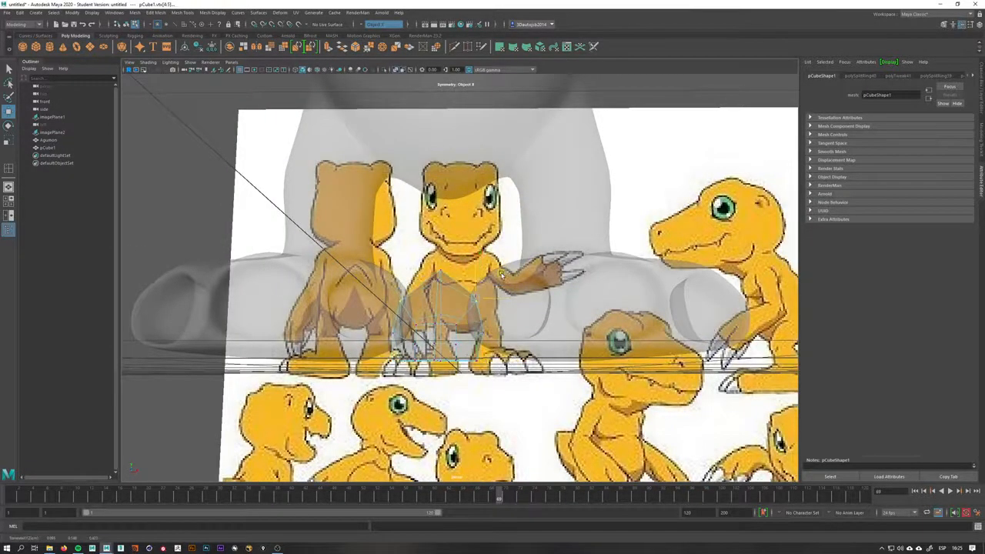
{"action": "left_click_drag", "start_coordinate": [486, 313], "coordinate": [477, 352], "text": "alt"}
{"action": "right_click_drag", "start_coordinate": [477, 352], "coordinate": [495, 378], "text": "alt"}
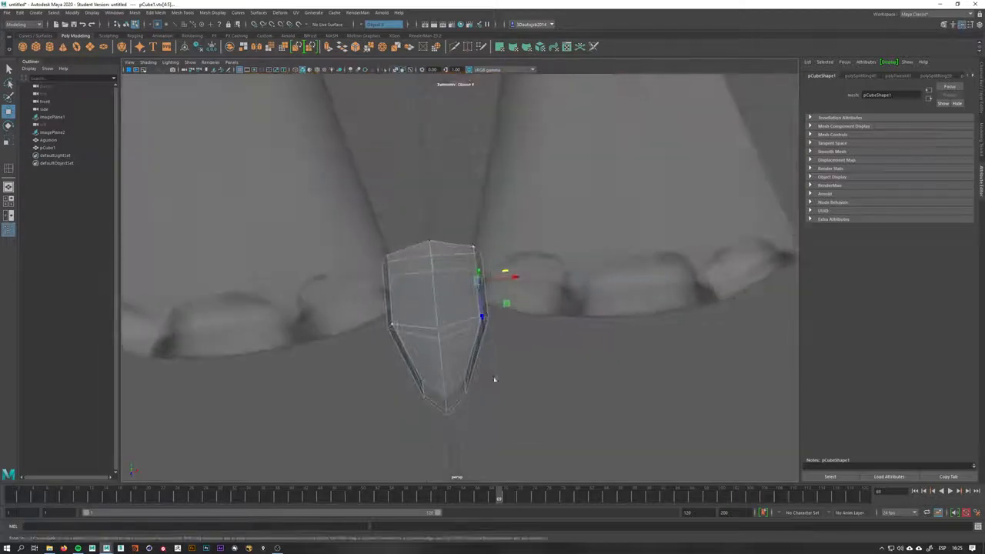
{"action": "left_click_drag", "start_coordinate": [457, 417], "coordinate": [437, 340]}
Reshape the claw's upper vertices in side view to match the reference curve
{"action": "key", "text": "space"}
{"action": "right_click_drag", "start_coordinate": [421, 330], "coordinate": [532, 299], "text": "alt"}
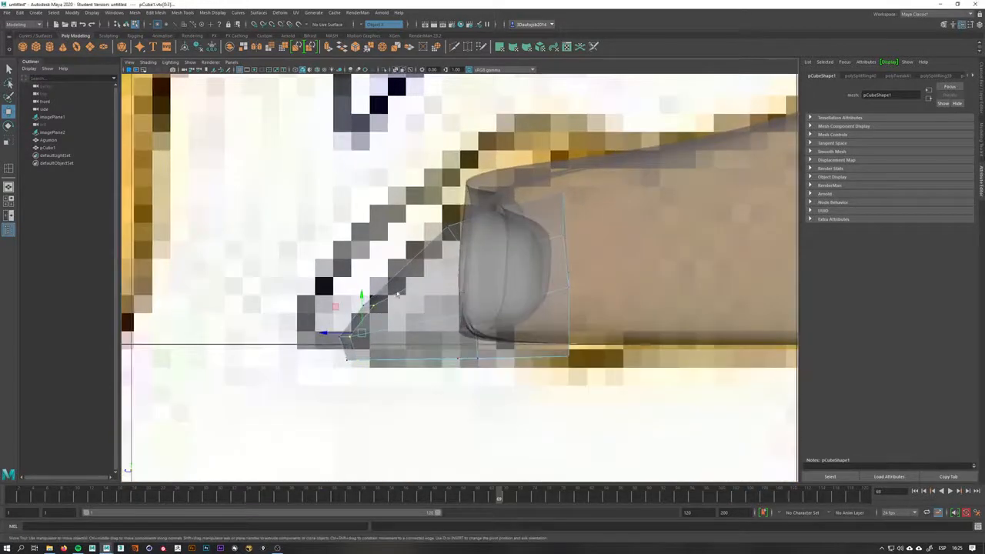
{"action": "left_click_drag", "start_coordinate": [332, 283], "coordinate": [348, 327]}
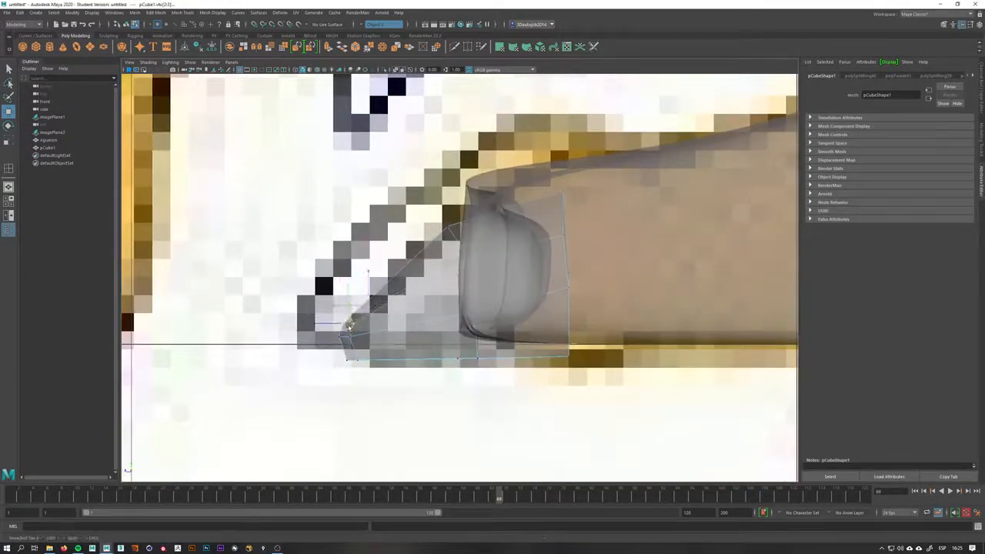
{"action": "key", "text": "q"}
{"action": "right_click_drag", "start_coordinate": [427, 299], "coordinate": [375, 297], "text": "shift"}
{"action": "left_click", "coordinate": [410, 300]}
{"action": "key", "text": "q"}
{"action": "key", "text": "w"}
{"action": "left_click_drag", "start_coordinate": [375, 253], "coordinate": [399, 274]}
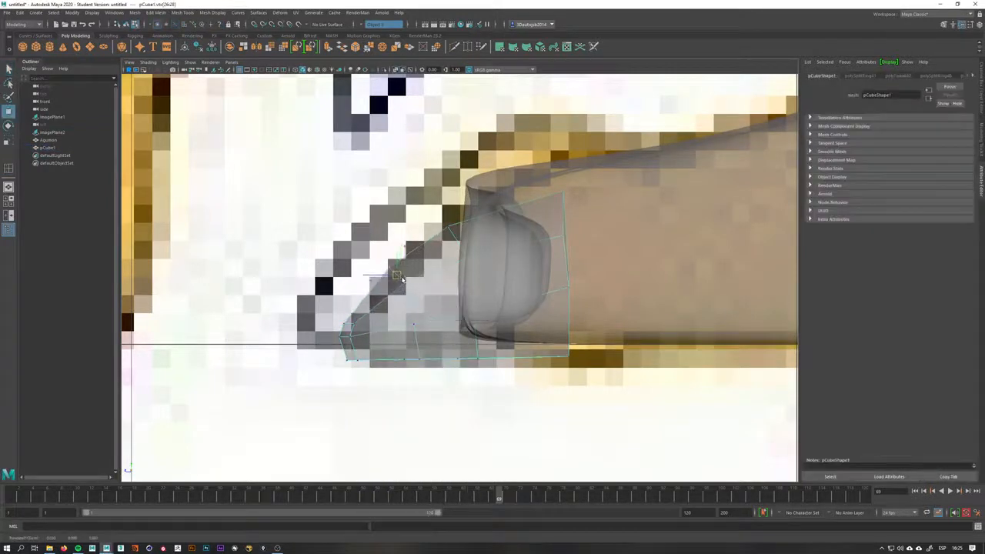
{"action": "right_click_drag", "start_coordinate": [521, 234], "coordinate": [558, 223]}
Scale the claw's lower vertices to narrow its tip in front view
{"action": "key", "text": "space"}
{"action": "left_click_drag", "start_coordinate": [420, 277], "coordinate": [582, 341]}
{"action": "mouse_move", "coordinate": [521, 334]}
{"action": "right_mouse_down"}
{"action": "mouse_move", "coordinate": [490, 340]}
{"action": "mouse_move", "coordinate": [509, 340]}
{"action": "right_mouse_up"}
{"action": "key", "text": "r"}
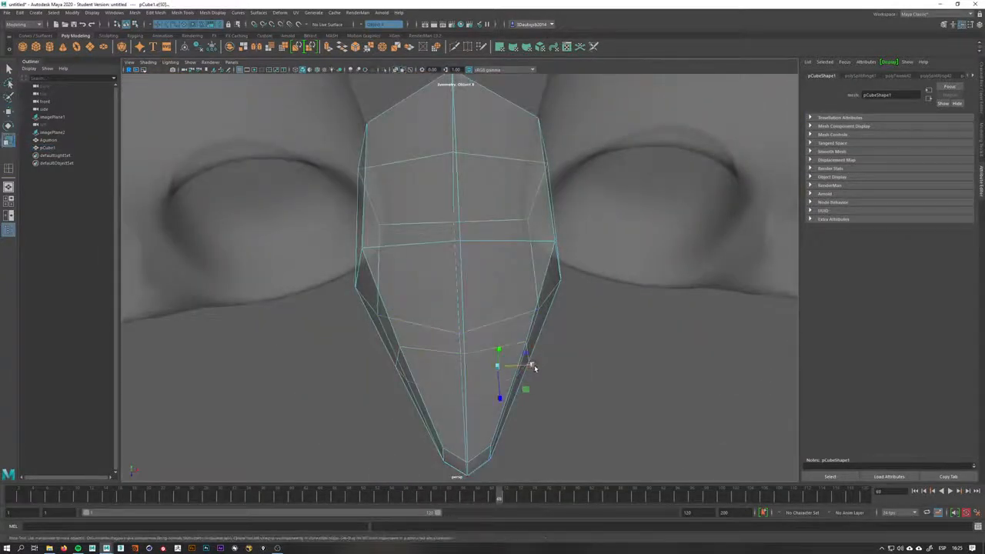
{"action": "left_click_drag", "start_coordinate": [533, 366], "coordinate": [553, 369]}
{"action": "right_click_drag", "start_coordinate": [548, 354], "coordinate": [511, 242], "text": "alt"}
{"action": "key", "text": "q"}
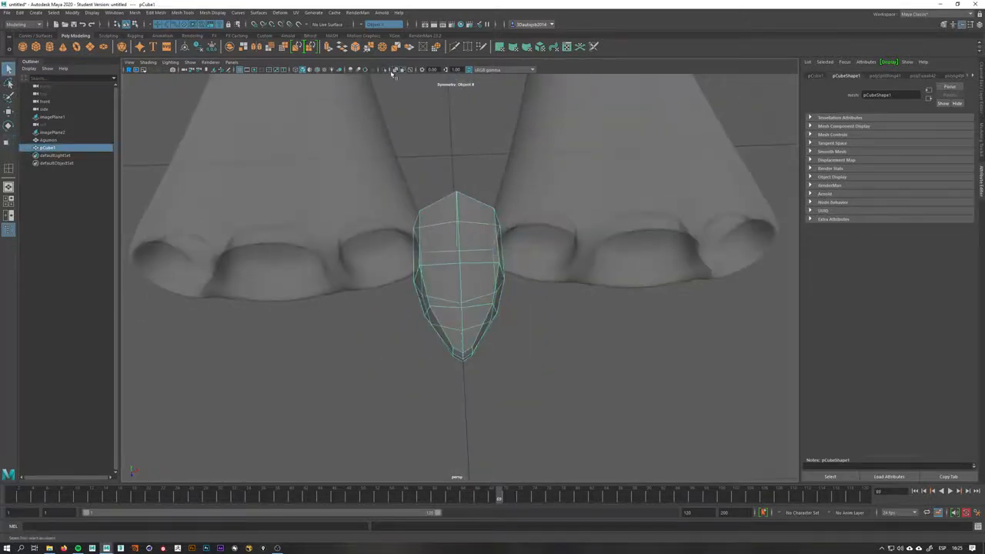
Preview the claw smoothed and move and rotate it into place under the toe
{"action": "left_click", "coordinate": [396, 71]}
{"action": "middle_click_drag", "start_coordinate": [475, 268], "coordinate": [446, 301], "text": "alt"}
{"action": "key", "text": "w"}
{"action": "left_click_drag", "start_coordinate": [465, 297], "coordinate": [529, 308]}
{"action": "key", "text": "e"}
{"action": "left_click_drag", "start_coordinate": [579, 335], "coordinate": [540, 296], "text": "alt"}
{"action": "key", "text": "w"}
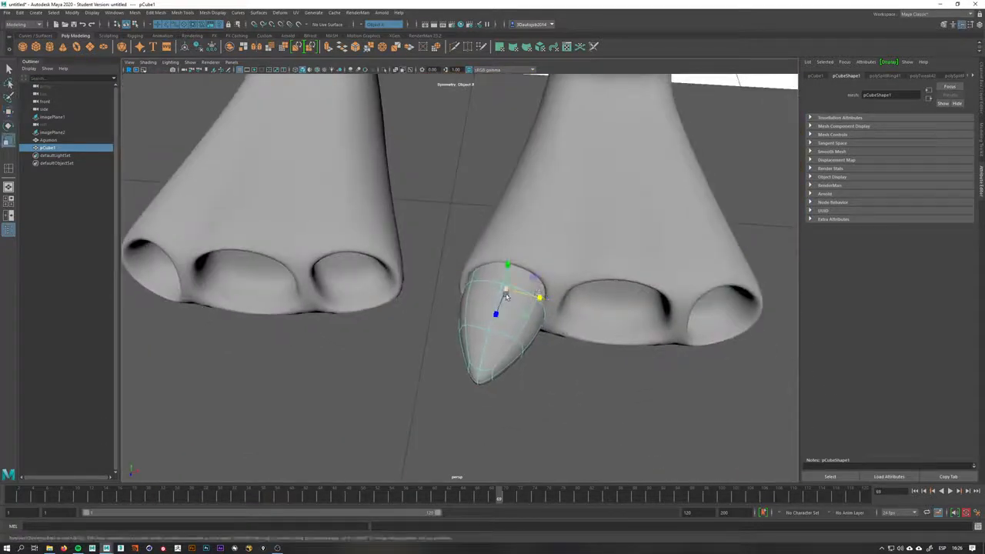
Fine-tune the claw's position and scale at the toe, then return to the unsmoothed display
{"action": "right_click_drag", "start_coordinate": [511, 292], "coordinate": [476, 288]}
{"action": "left_click_drag", "start_coordinate": [423, 190], "coordinate": [591, 474]}
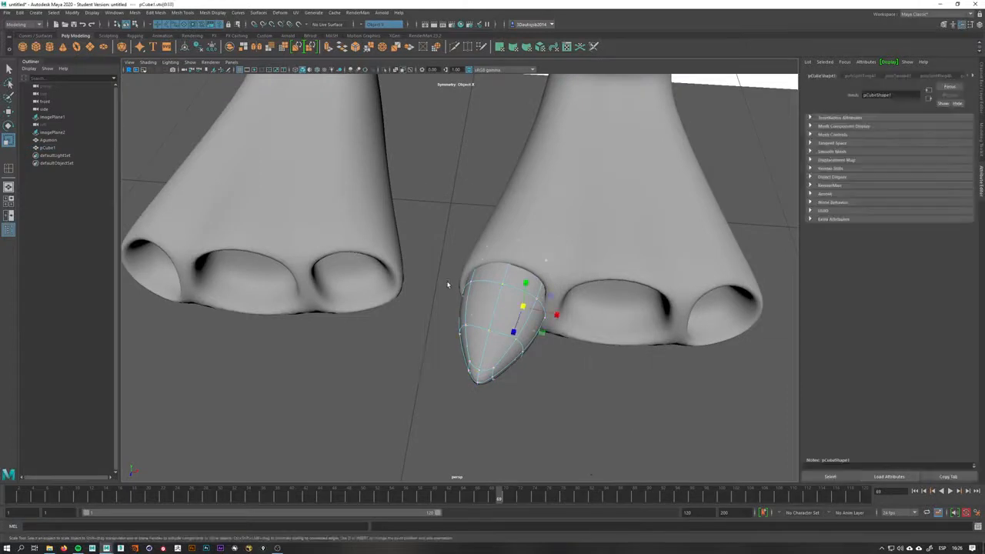
{"action": "left_click_drag", "start_coordinate": [525, 306], "coordinate": [521, 307]}
{"action": "key", "text": "q"}
{"action": "right_click_drag", "start_coordinate": [497, 287], "coordinate": [521, 272]}
{"action": "key", "text": "r"}
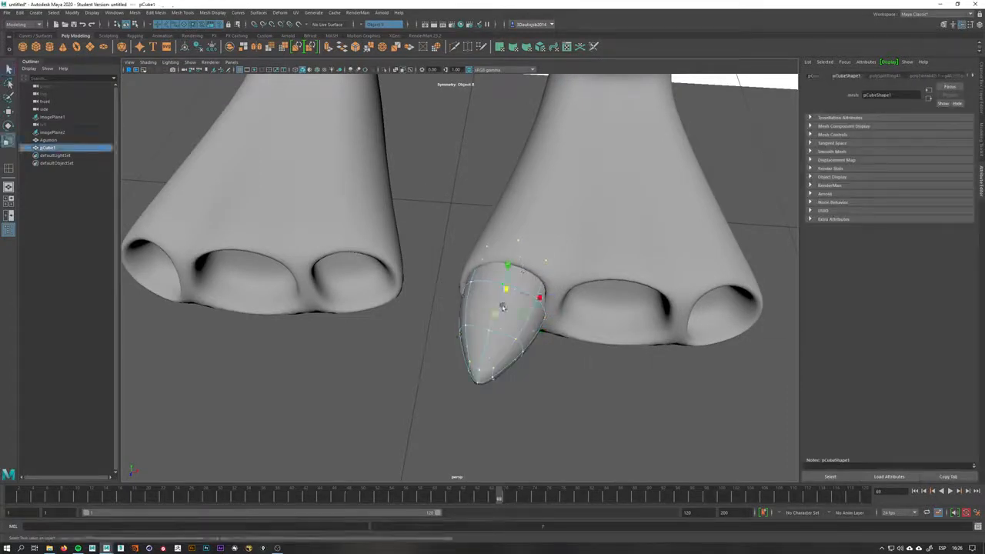
{"action": "left_click_drag", "start_coordinate": [506, 288], "coordinate": [506, 262]}
{"action": "key", "text": "w"}
{"action": "left_click_drag", "start_coordinate": [577, 329], "coordinate": [600, 346], "text": "alt"}
{"action": "left_click", "coordinate": [531, 348]}
{"action": "key", "text": "q"}
{"action": "key", "text": "1"}
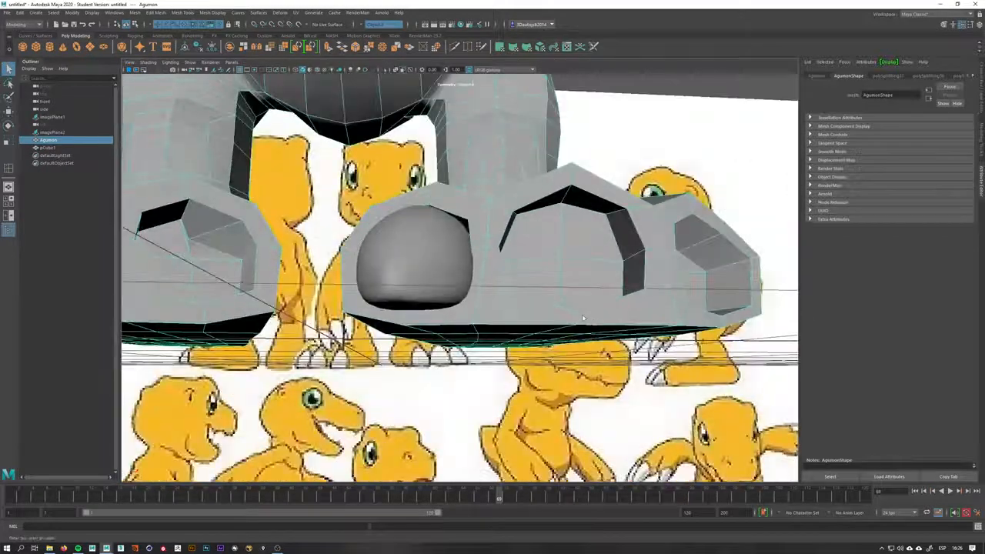
Orbit beneath the foot to check the claw's placement under the toe and preview it smoothed
{"action": "right_click_drag", "start_coordinate": [594, 323], "coordinate": [594, 301]}
{"action": "left_click_drag", "start_coordinate": [593, 302], "coordinate": [576, 325], "text": "alt"}
{"action": "left_click", "coordinate": [577, 323]}
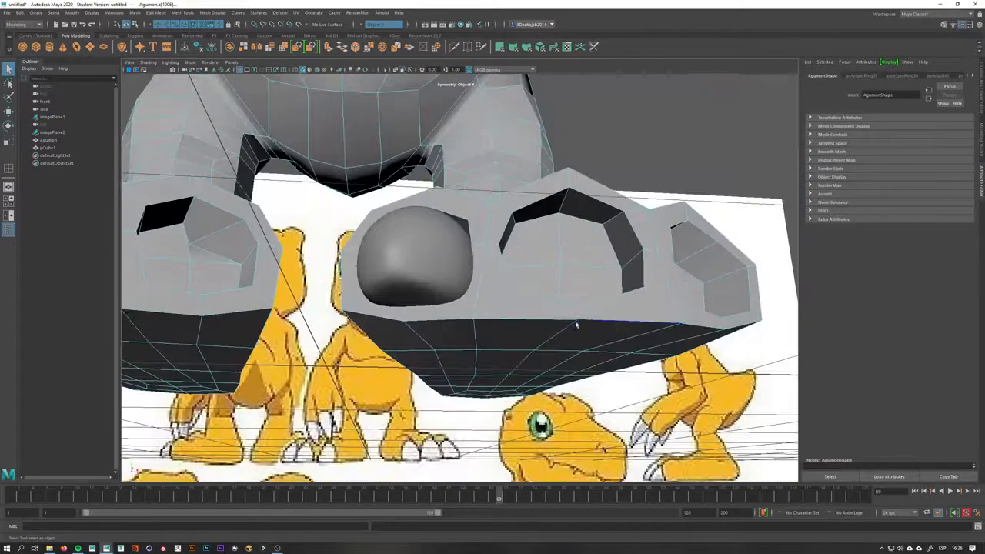
{"action": "left_click", "coordinate": [593, 306]}
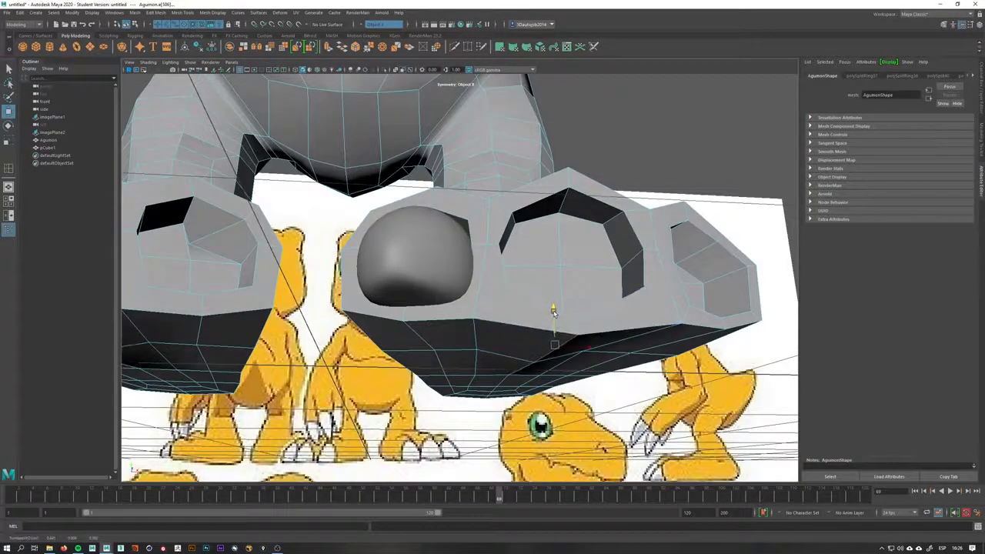
{"action": "left_click_drag", "start_coordinate": [549, 309], "coordinate": [418, 306], "text": "alt"}
{"action": "left_click", "coordinate": [414, 316]}
{"action": "left_click_drag", "start_coordinate": [560, 331], "coordinate": [647, 312], "text": "alt"}
{"action": "left_click", "coordinate": [659, 299]}
{"action": "left_click_drag", "start_coordinate": [461, 322], "coordinate": [468, 318], "text": "alt"}
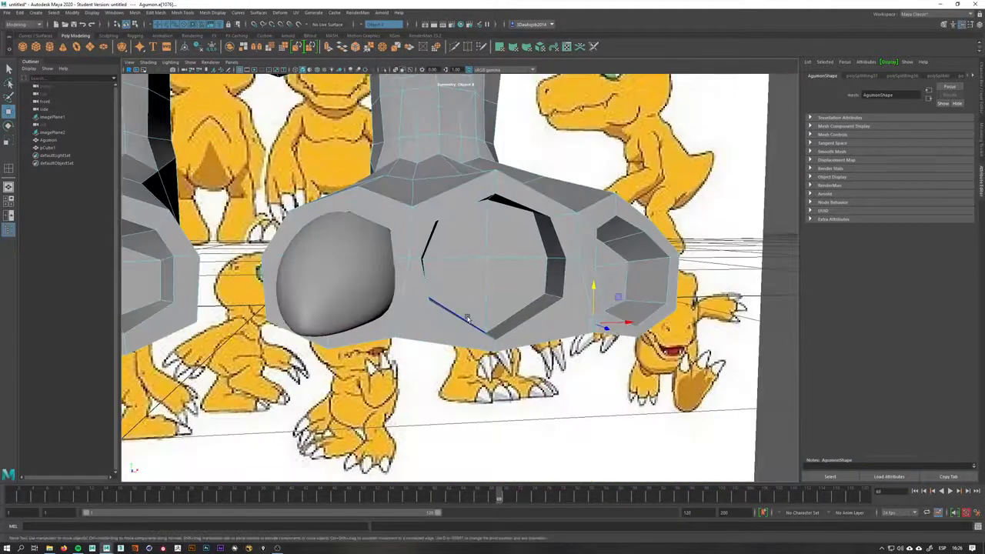
{"action": "right_click_drag", "start_coordinate": [468, 318], "coordinate": [513, 309]}
{"action": "key", "text": "3"}
{"action": "left_click_drag", "start_coordinate": [616, 344], "coordinate": [570, 349], "text": "alt"}
{"action": "left_click", "coordinate": [600, 415]}
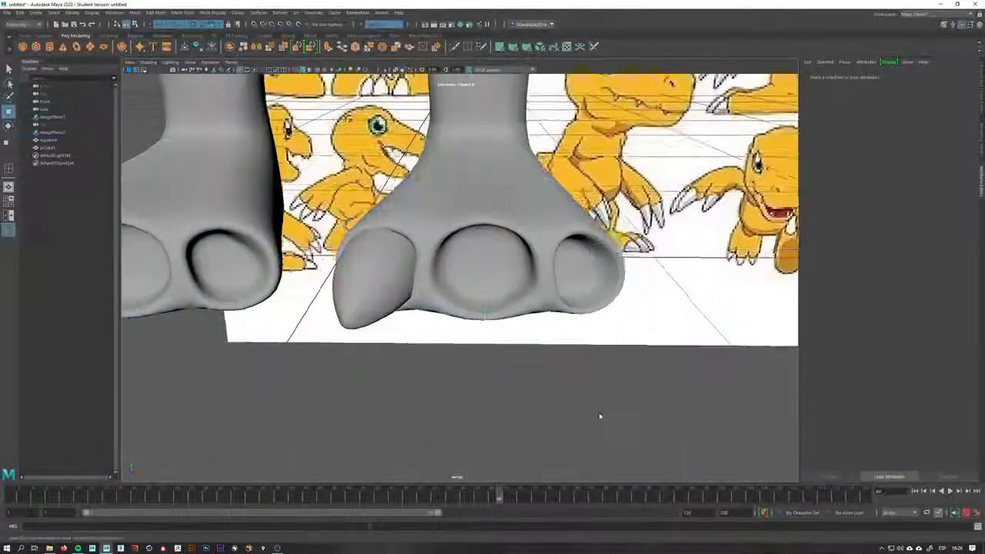
Try duplicating the claw onto the middle and outer toes, deleting the extra copy
{"action": "left_click_drag", "start_coordinate": [600, 415], "coordinate": [567, 420], "text": "alt"}
{"action": "left_click", "coordinate": [404, 267]}
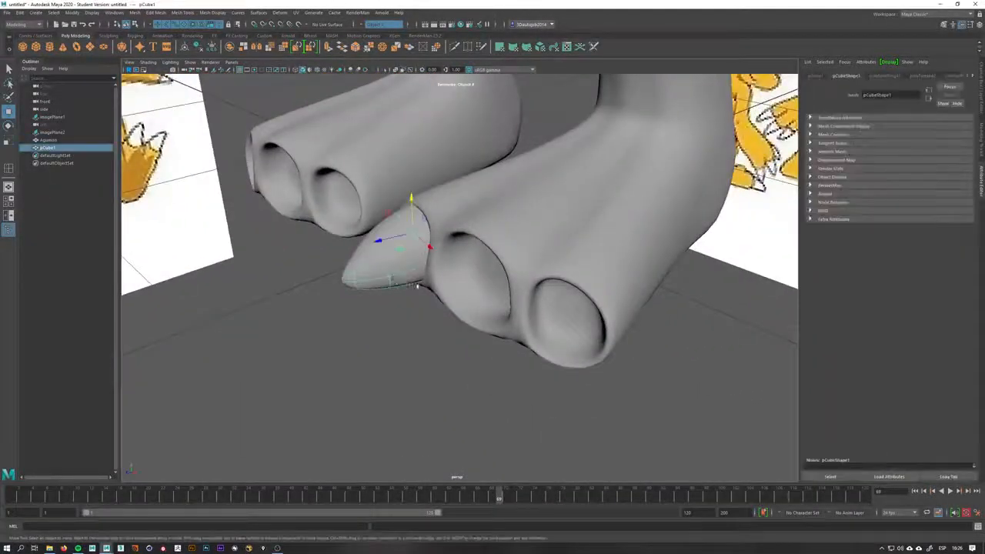
{"action": "left_click_drag", "start_coordinate": [408, 271], "coordinate": [440, 293], "text": "alt"}
{"action": "key", "text": "ctrl+d"}
{"action": "middle_click_drag", "start_coordinate": [416, 256], "coordinate": [516, 298]}
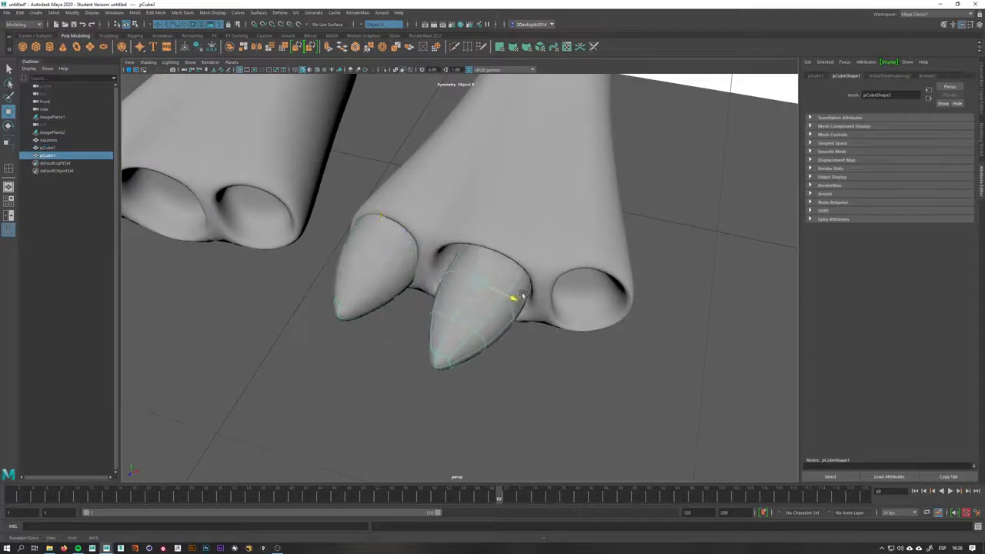
{"action": "key", "text": "e"}
{"action": "left_click_drag", "start_coordinate": [497, 310], "coordinate": [571, 321]}
{"action": "key", "text": "r"}
{"action": "key", "text": "w"}
{"action": "key", "text": "ctrl+d"}
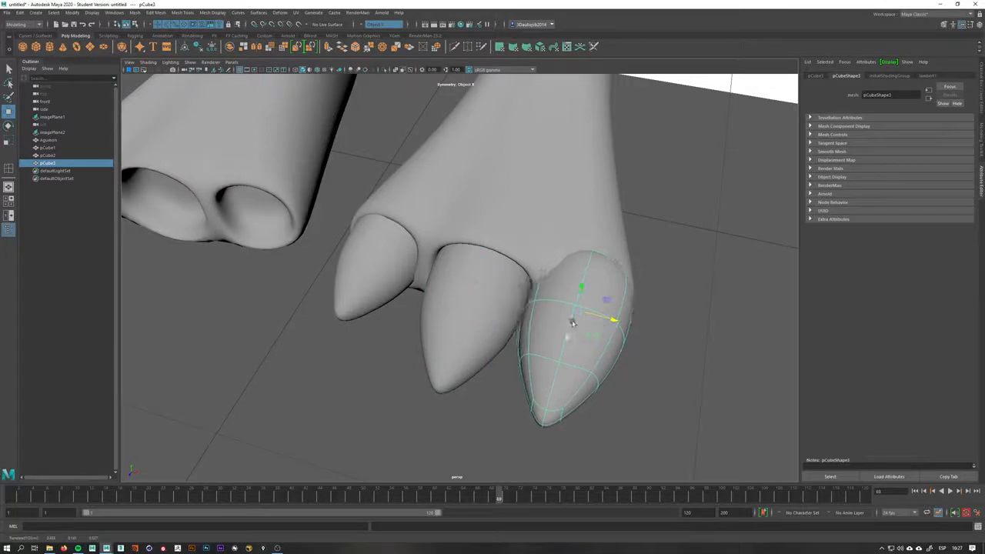
{"action": "key", "text": "Delete"}
{"action": "left_click", "coordinate": [383, 284]}
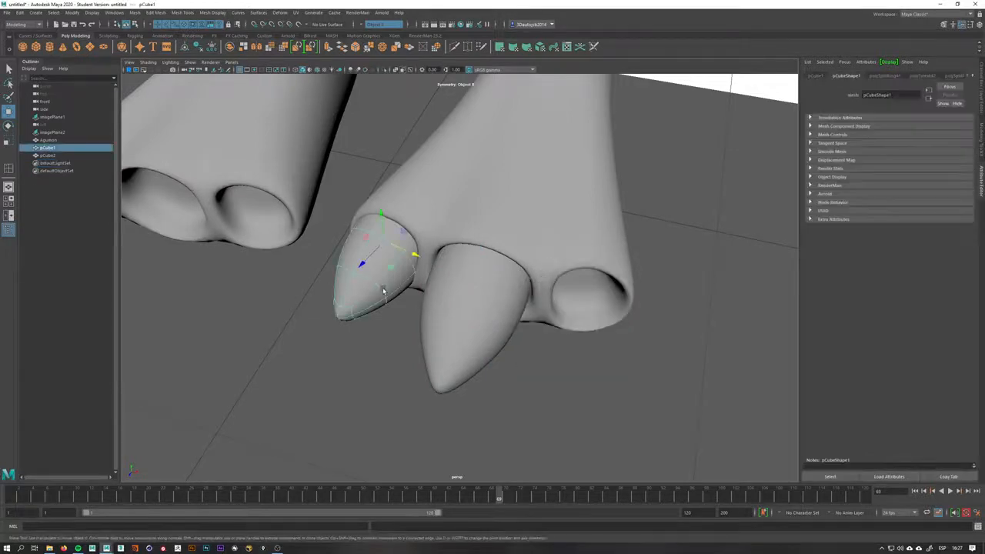
{"action": "left_click_drag", "start_coordinate": [465, 338], "coordinate": [468, 316], "text": "alt"}
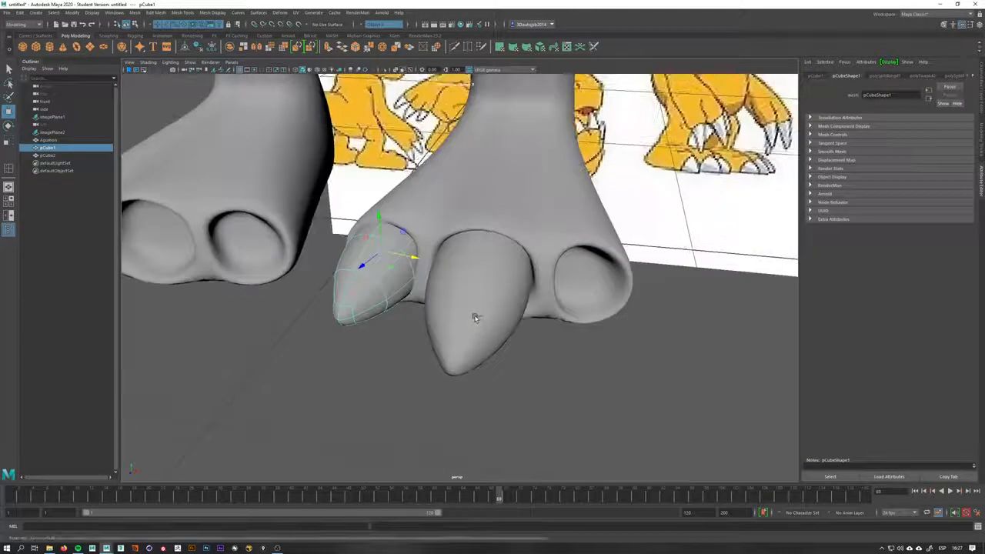
{"action": "key", "text": "ctrl+d"}
{"action": "left_click_drag", "start_coordinate": [414, 257], "coordinate": [542, 321]}
{"action": "key", "text": "ctrl+z"}
{"action": "key", "text": "ctrl+z"}
{"action": "key", "text": "ctrl+z"}
{"action": "key", "text": "ctrl+z"}
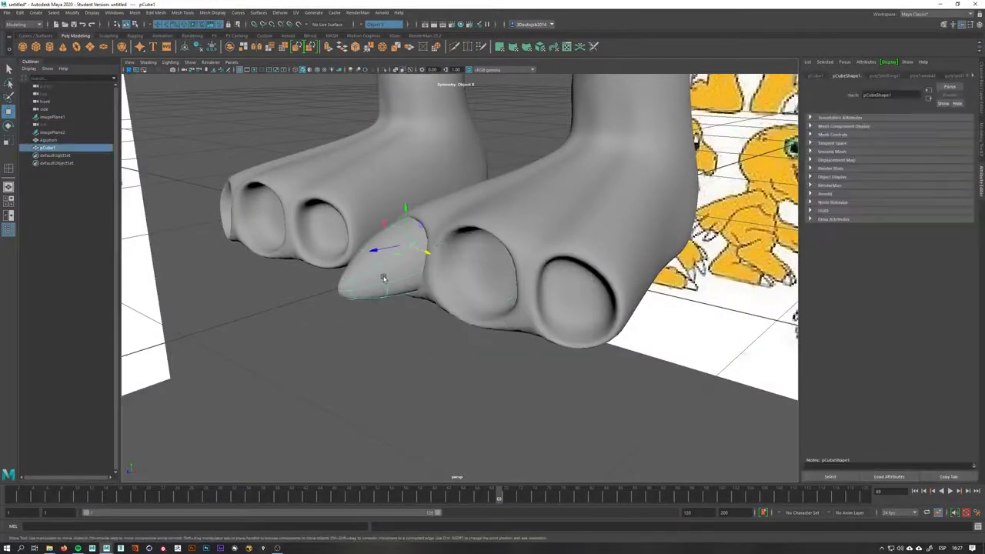
Insert a horizontal edge loop around the middle of the claw with the unsmoothed display
{"action": "scroll", "coordinate": [384, 279], "scroll_direction": "up", "scroll_amount": 3}
{"action": "key", "text": "1"}
{"action": "left_click_drag", "start_coordinate": [436, 326], "coordinate": [561, 388], "text": "alt"}
{"action": "right_click_drag", "start_coordinate": [496, 346], "coordinate": [434, 354], "text": "shift"}
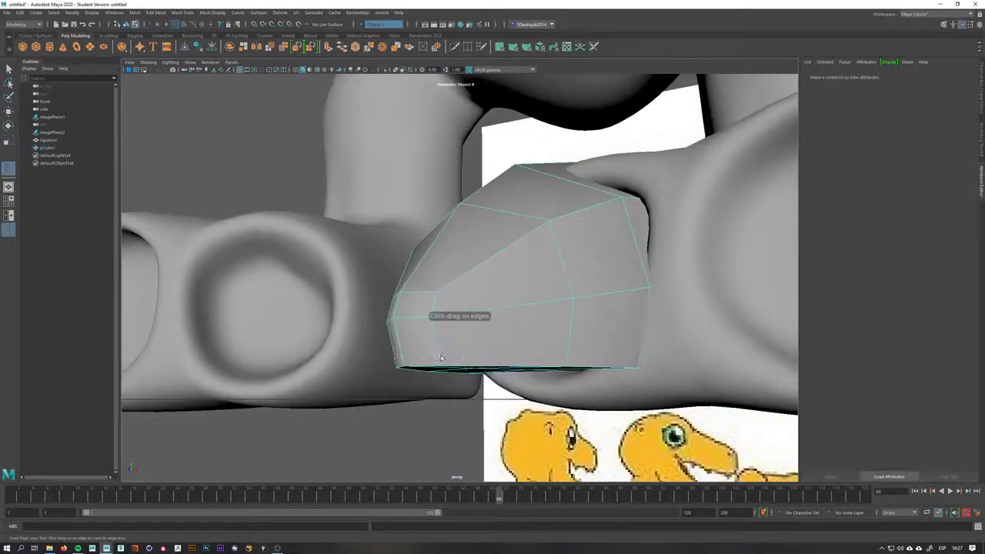
{"action": "left_click", "coordinate": [442, 359]}
{"action": "right_click_drag", "start_coordinate": [450, 359], "coordinate": [477, 337]}
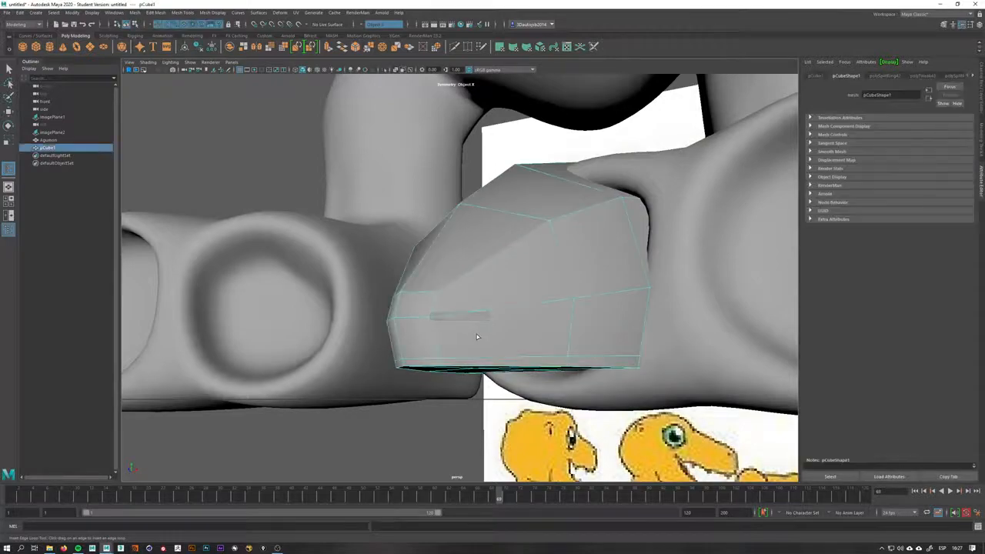
{"action": "key", "text": "3"}
{"action": "left_click", "coordinate": [391, 432]}
{"action": "left_click_drag", "start_coordinate": [391, 433], "coordinate": [431, 356], "text": "alt"}
{"action": "left_click", "coordinate": [504, 436]}
{"action": "left_click", "coordinate": [460, 341]}
{"action": "right_click_drag", "start_coordinate": [554, 358], "coordinate": [384, 346], "text": "alt"}
{"action": "left_click_drag", "start_coordinate": [384, 347], "coordinate": [523, 309], "text": "alt"}
{"action": "key", "text": "ctrl+z"}
{"action": "key", "text": "ctrl+z"}
{"action": "key", "text": "ctrl+z"}
{"action": "right_click_drag", "start_coordinate": [491, 277], "coordinate": [500, 273]}
{"action": "key", "text": "q"}
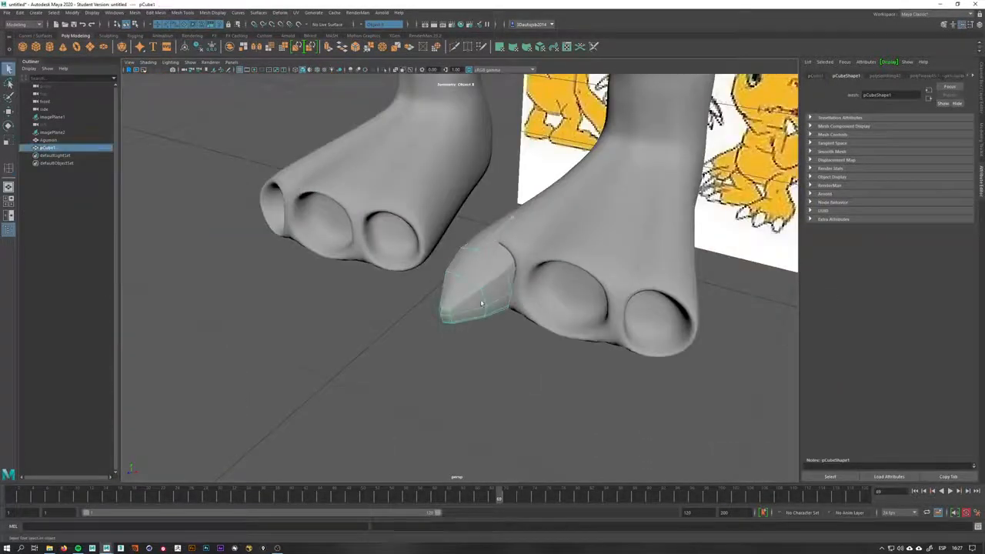
Duplicate the claw and position the copy under the middle toe
{"action": "left_click_drag", "start_coordinate": [484, 304], "coordinate": [591, 300], "text": "alt"}
{"action": "key", "text": "ctrl+d"}
{"action": "key", "text": "w"}
{"action": "key", "text": "e"}
{"action": "key", "text": "w"}
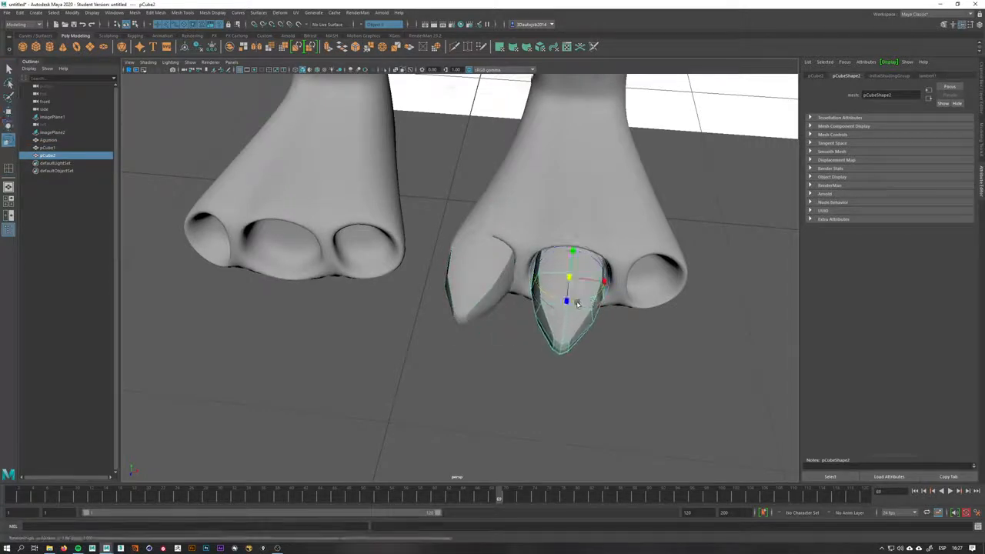
{"action": "left_click", "coordinate": [471, 286]}
{"action": "left_click_drag", "start_coordinate": [501, 290], "coordinate": [506, 303], "text": "alt"}
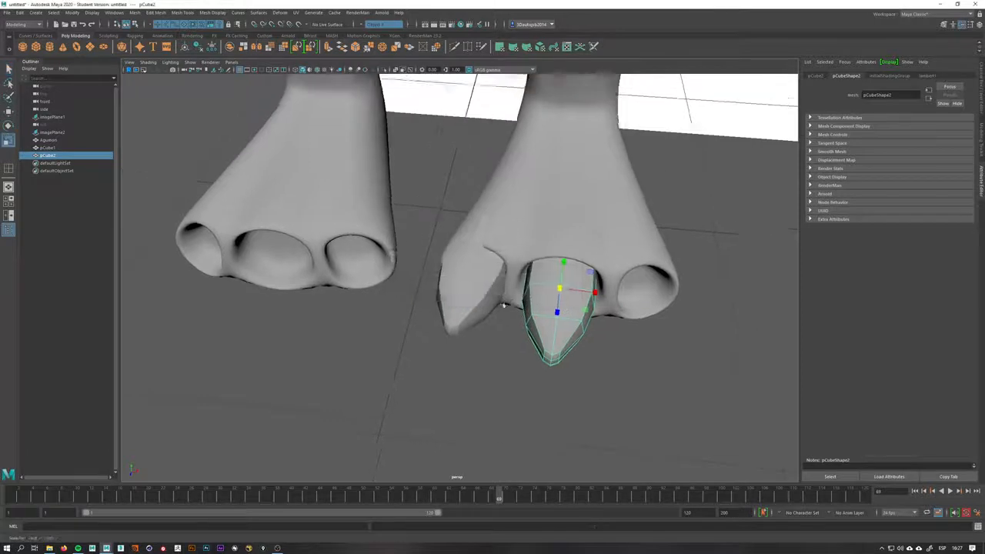
{"action": "middle_click_drag", "start_coordinate": [506, 303], "coordinate": [428, 320], "text": "alt"}
{"action": "right_click_drag", "start_coordinate": [428, 321], "coordinate": [540, 336], "text": "alt"}
{"action": "left_click_drag", "start_coordinate": [494, 331], "coordinate": [507, 339]}
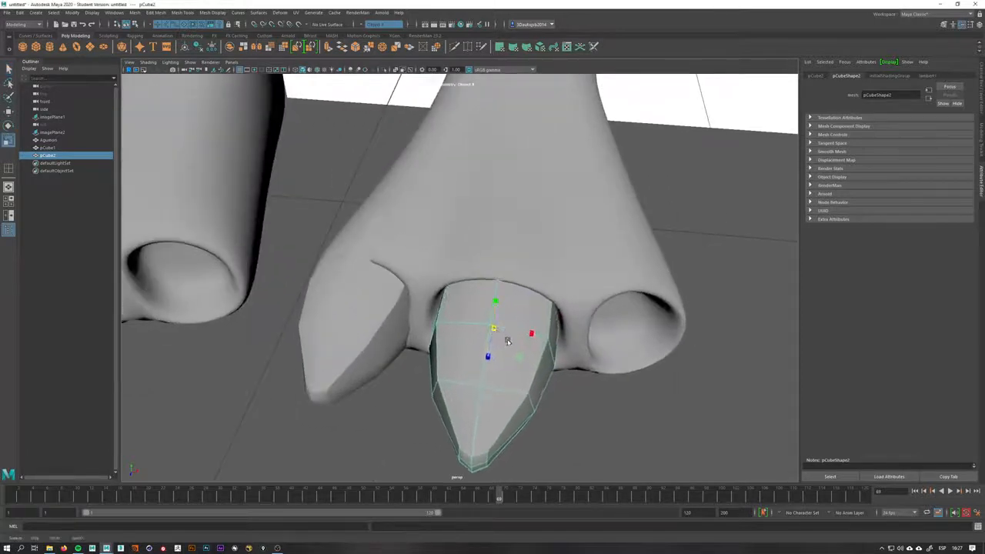
{"action": "middle_click_drag", "start_coordinate": [509, 339], "coordinate": [492, 321], "text": "alt"}
Duplicate the first claw again and move the copy under the outer toe
{"action": "left_click", "coordinate": [327, 332]}
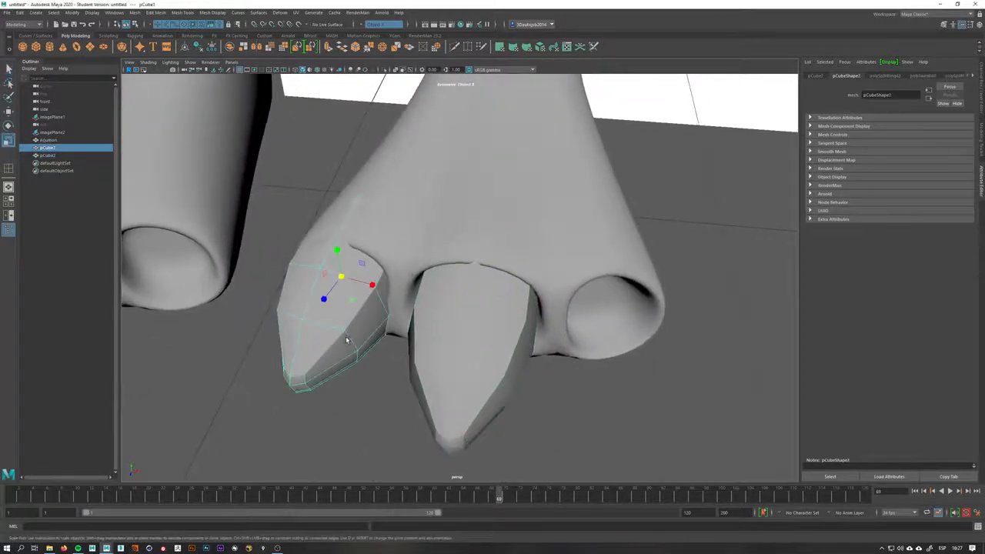
{"action": "key", "text": "ctrl+d"}
{"action": "key", "text": "w"}
{"action": "left_click_drag", "start_coordinate": [371, 288], "coordinate": [527, 326]}
{"action": "key", "text": "e"}
{"action": "key", "text": "w"}
{"action": "mouse_move", "coordinate": [528, 326]}
{"action": "left_mouse_down", "text": "alt"}
{"action": "mouse_move", "coordinate": [518, 225]}
{"action": "mouse_move", "coordinate": [506, 250]}
{"action": "mouse_move", "coordinate": [528, 310]}
{"action": "left_mouse_up", "text": "alt"}
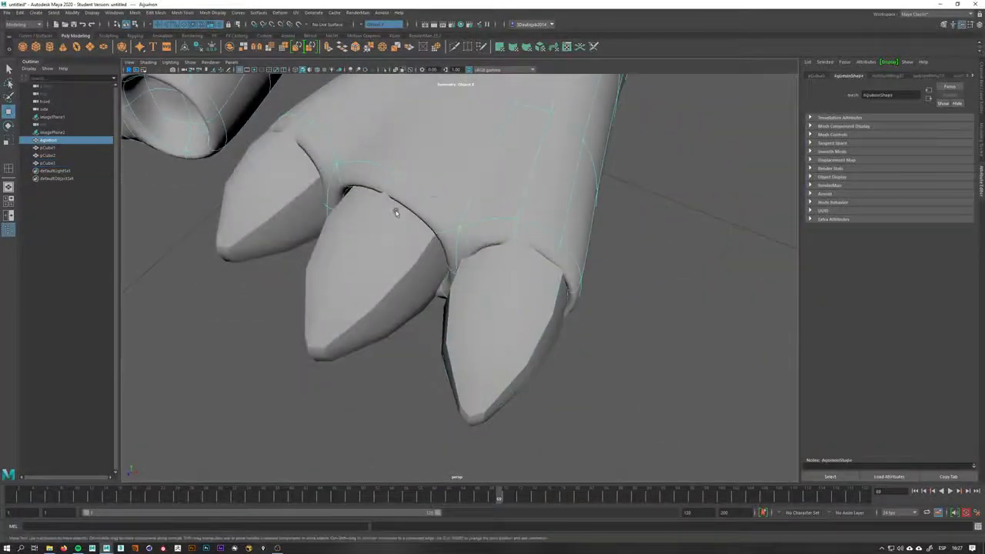
Preview the claws smoothed and rotate and move the outer claw to fit its toe
{"action": "left_click_drag", "start_coordinate": [275, 190], "coordinate": [533, 312]}
{"action": "key", "text": "3"}
{"action": "left_click", "coordinate": [547, 383]}
{"action": "left_click", "coordinate": [495, 347]}
{"action": "key", "text": "e"}
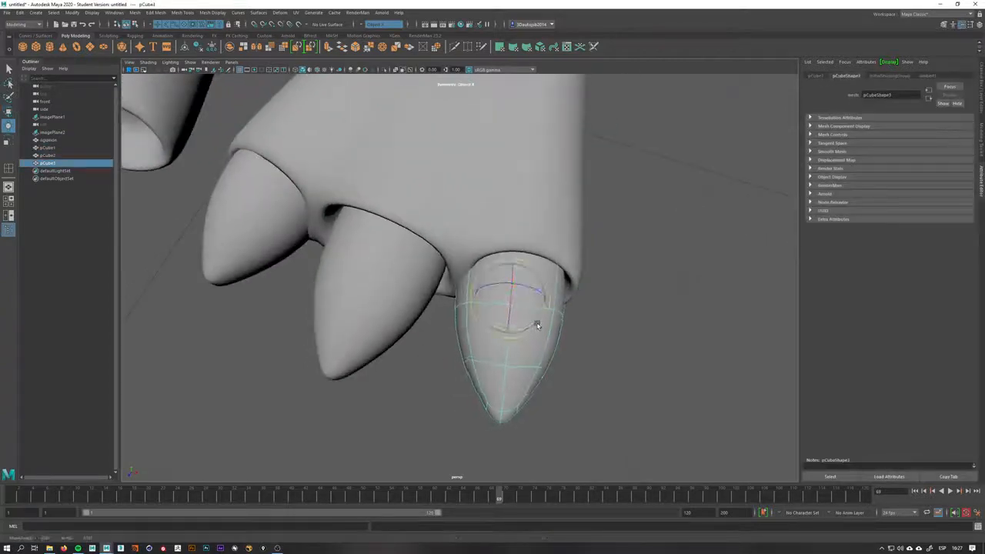
{"action": "key", "text": "w"}
{"action": "middle_click_drag", "start_coordinate": [535, 327], "coordinate": [543, 317]}
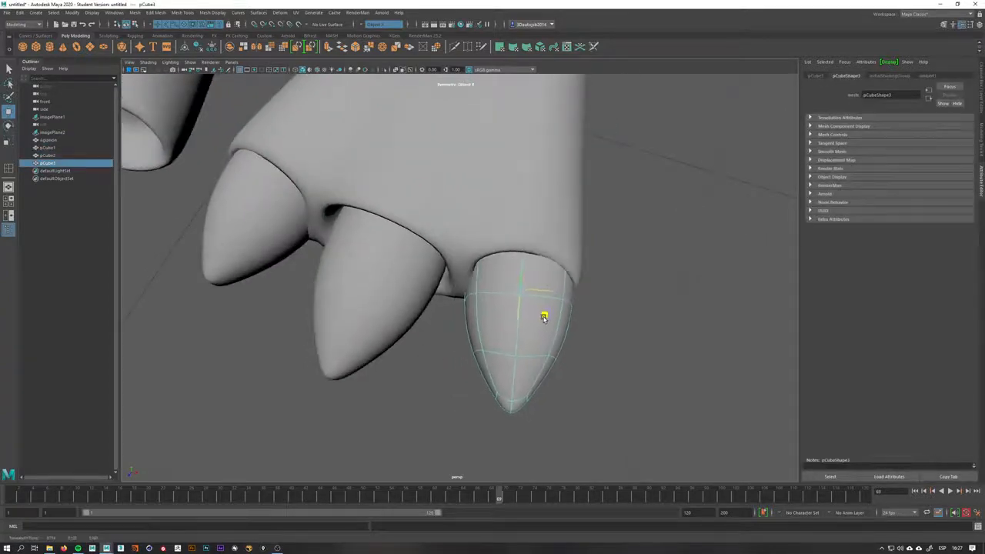
{"action": "left_click_drag", "start_coordinate": [555, 332], "coordinate": [557, 286], "text": "alt"}
Nudge the middle and outer claws into place against their toes from a side angle
{"action": "left_click", "coordinate": [385, 264]}
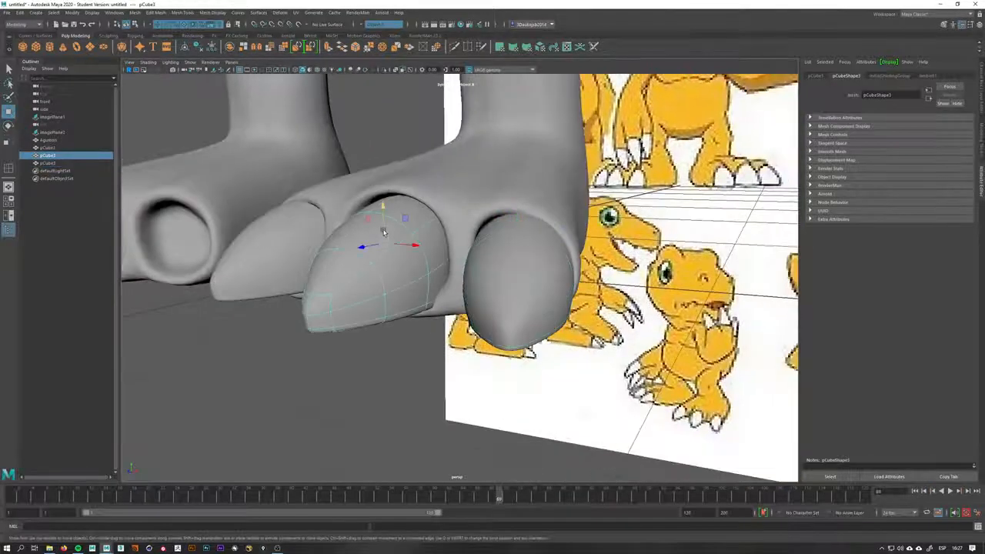
{"action": "left_click_drag", "start_coordinate": [383, 218], "coordinate": [381, 214]}
{"action": "right_click_drag", "start_coordinate": [493, 305], "coordinate": [404, 334], "text": "alt"}
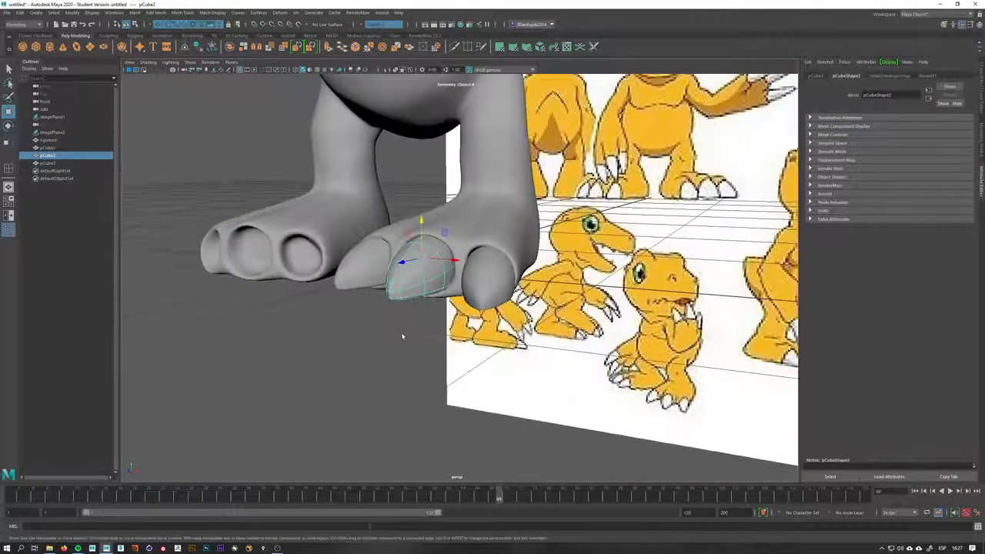
{"action": "left_click", "coordinate": [361, 401]}
{"action": "left_click_drag", "start_coordinate": [361, 402], "coordinate": [473, 354], "text": "alt"}
{"action": "left_click", "coordinate": [485, 371]}
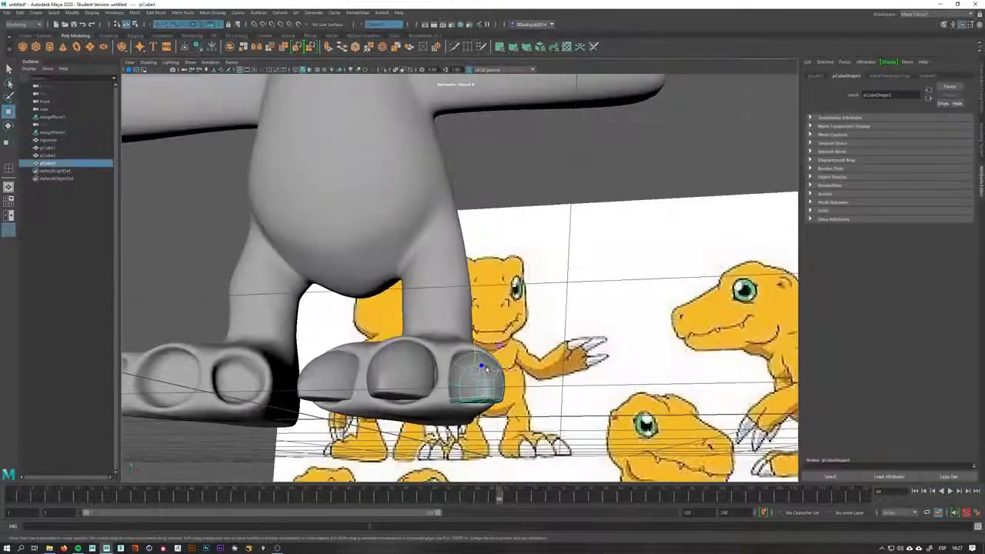
{"action": "left_click", "coordinate": [446, 377]}
{"action": "right_click_drag", "start_coordinate": [446, 376], "coordinate": [485, 404], "text": "alt"}
{"action": "middle_click_drag", "start_coordinate": [485, 405], "coordinate": [491, 360], "text": "alt"}
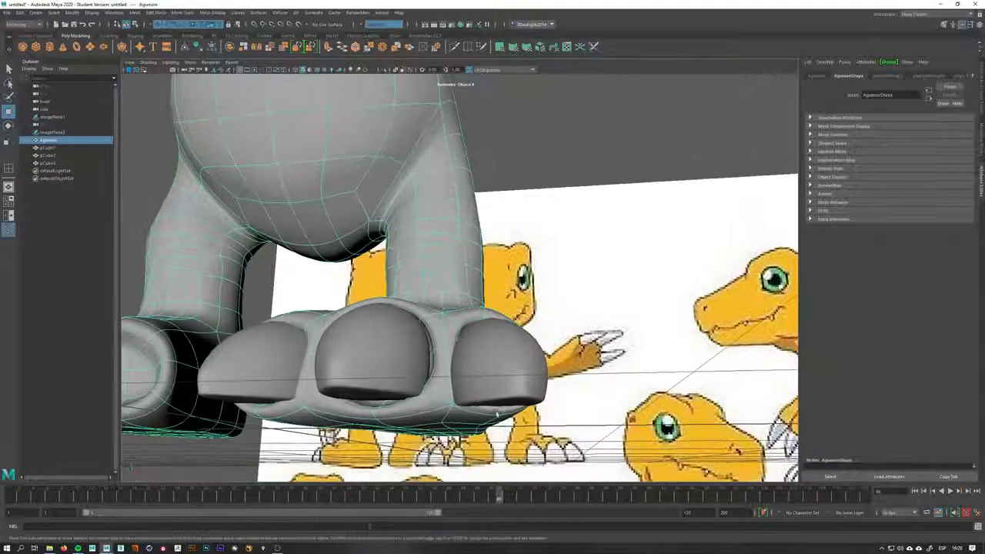
Inspect the clawed foot from several angles in the unsmoothed display
{"action": "key", "text": "1"}
{"action": "right_click_drag", "start_coordinate": [496, 414], "coordinate": [420, 339], "text": "alt"}
{"action": "left_click_drag", "start_coordinate": [425, 312], "coordinate": [362, 356], "text": "alt"}
{"action": "left_click", "coordinate": [339, 357]}
{"action": "left_click_drag", "start_coordinate": [351, 322], "coordinate": [435, 425]}
{"action": "key", "text": "1"}
{"action": "left_click", "coordinate": [649, 328]}
{"action": "left_click_drag", "start_coordinate": [515, 343], "coordinate": [627, 328], "text": "alt"}
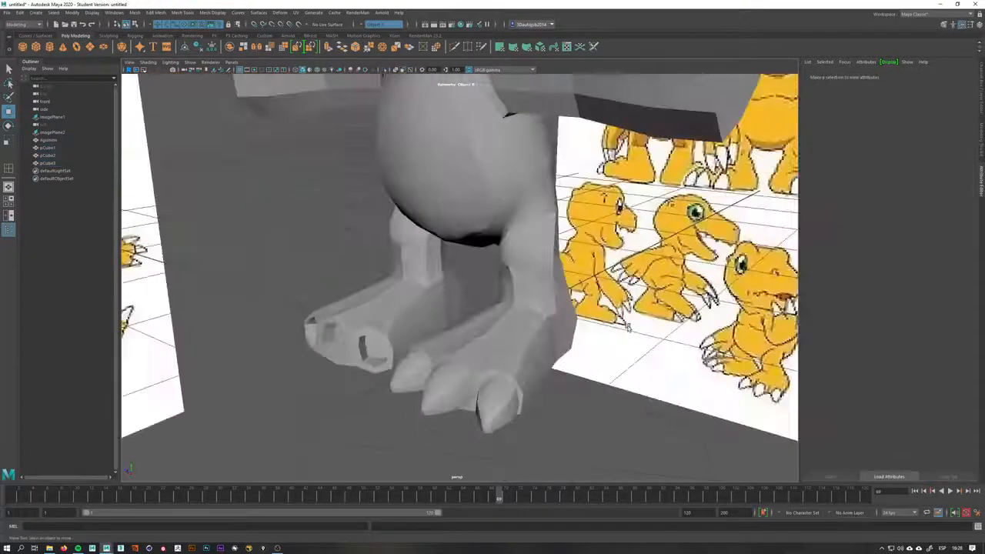
{"action": "left_click", "coordinate": [596, 330]}
{"action": "left_click_drag", "start_coordinate": [557, 337], "coordinate": [520, 388], "text": "alt"}
{"action": "left_click", "coordinate": [556, 356]}
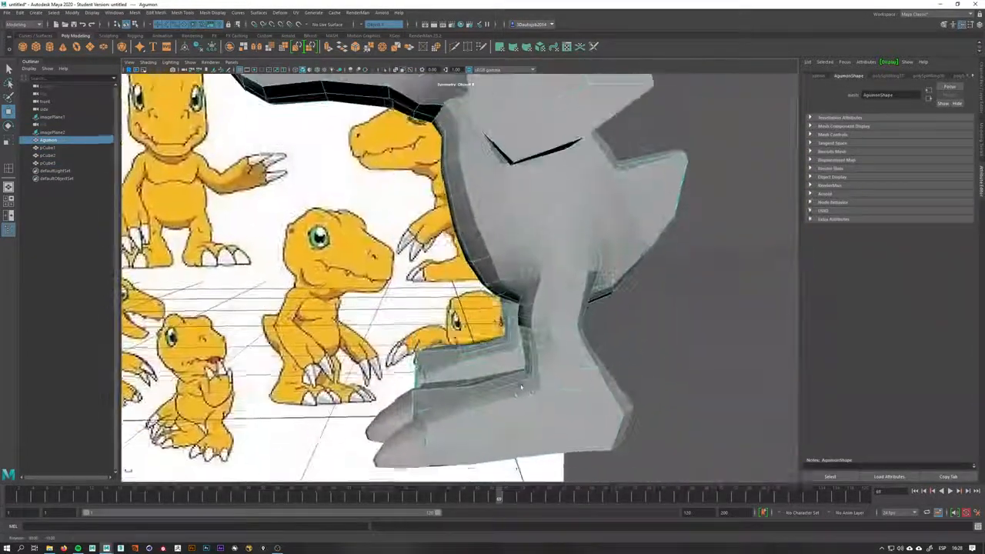
Orbit and zoom around the full Agumon model to review the overall blockout
{"action": "right_click_drag", "start_coordinate": [522, 388], "coordinate": [447, 385], "text": "alt"}
{"action": "left_click_drag", "start_coordinate": [447, 385], "coordinate": [589, 357], "text": "alt"}
{"action": "middle_click_drag", "start_coordinate": [589, 357], "coordinate": [564, 468], "text": "alt"}
{"action": "right_click_drag", "start_coordinate": [565, 468], "coordinate": [544, 378], "text": "alt"}
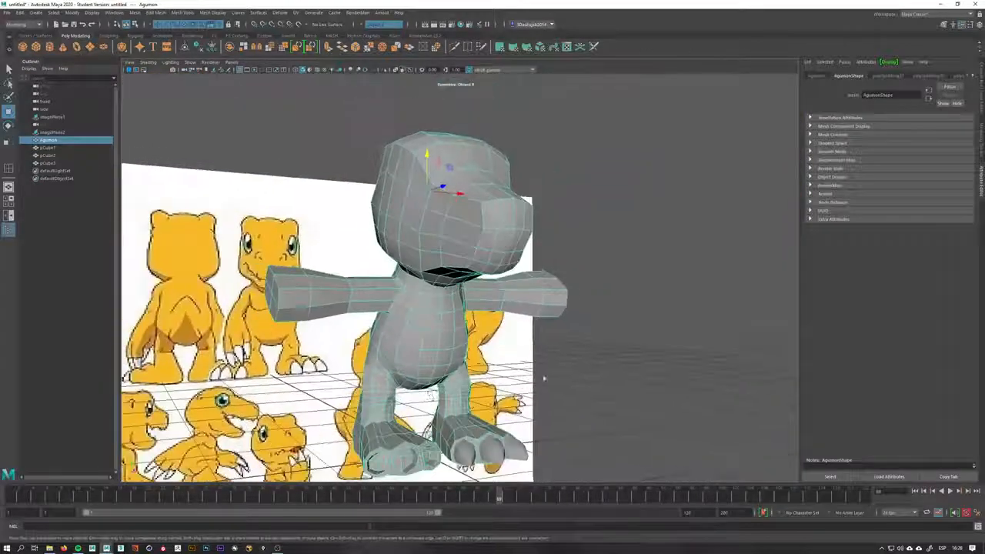
{"action": "left_click_drag", "start_coordinate": [543, 378], "coordinate": [574, 392], "text": "alt"}
{"action": "left_click", "coordinate": [574, 392]}
{"action": "right_click_drag", "start_coordinate": [574, 391], "coordinate": [513, 370], "text": "alt"}
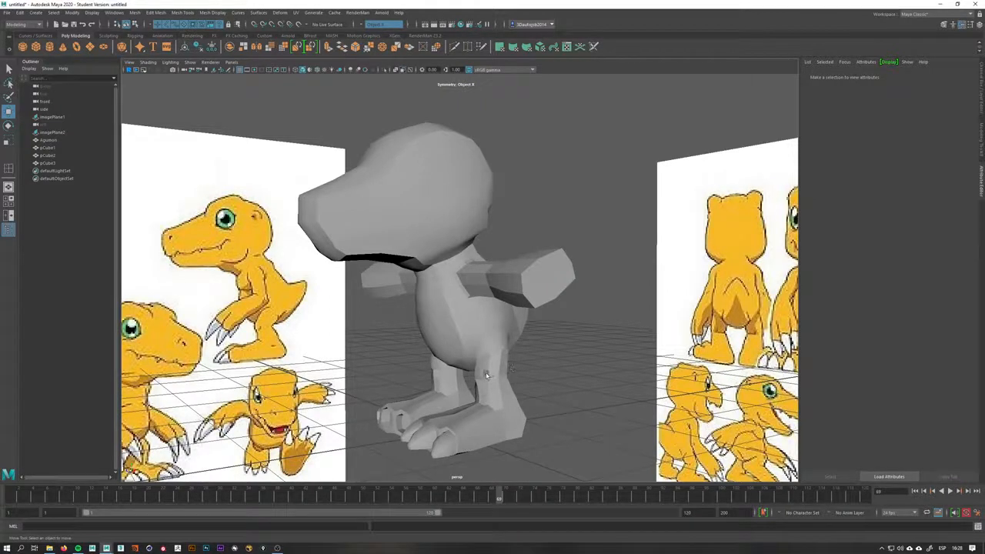
{"action": "left_click", "coordinate": [498, 372]}
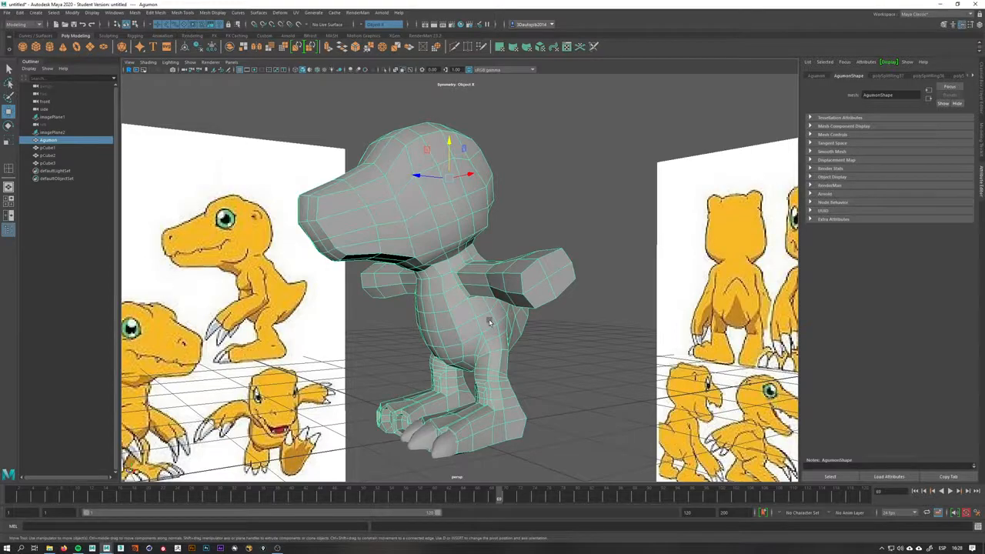
{"action": "scroll", "coordinate": [511, 375], "scroll_direction": "up", "scroll_amount": 5}
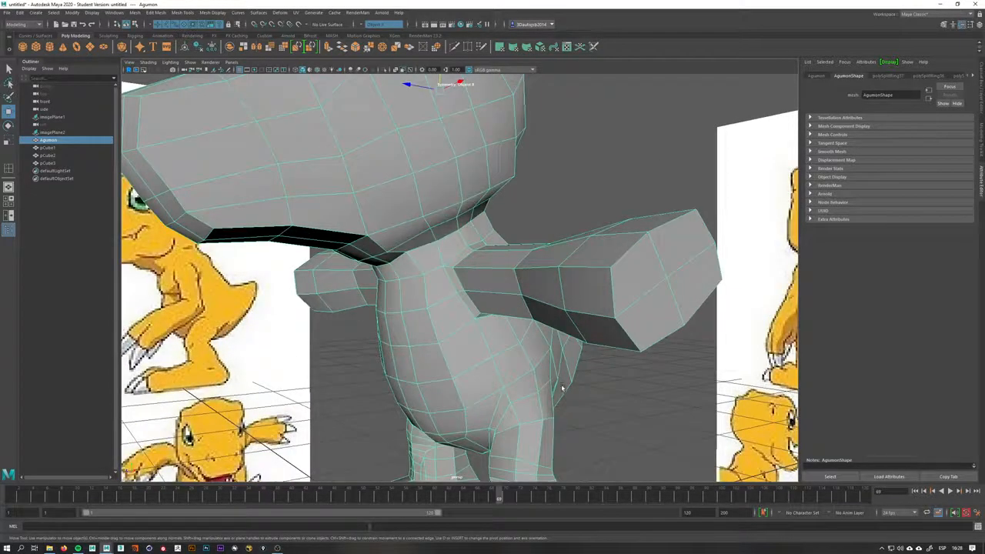
{"action": "middle_click_drag", "start_coordinate": [562, 388], "coordinate": [536, 377], "text": "alt"}
{"action": "scroll", "coordinate": [539, 365], "scroll_direction": "down", "scroll_amount": 5}
{"action": "left_click_drag", "start_coordinate": [578, 323], "coordinate": [636, 339], "text": "alt"}
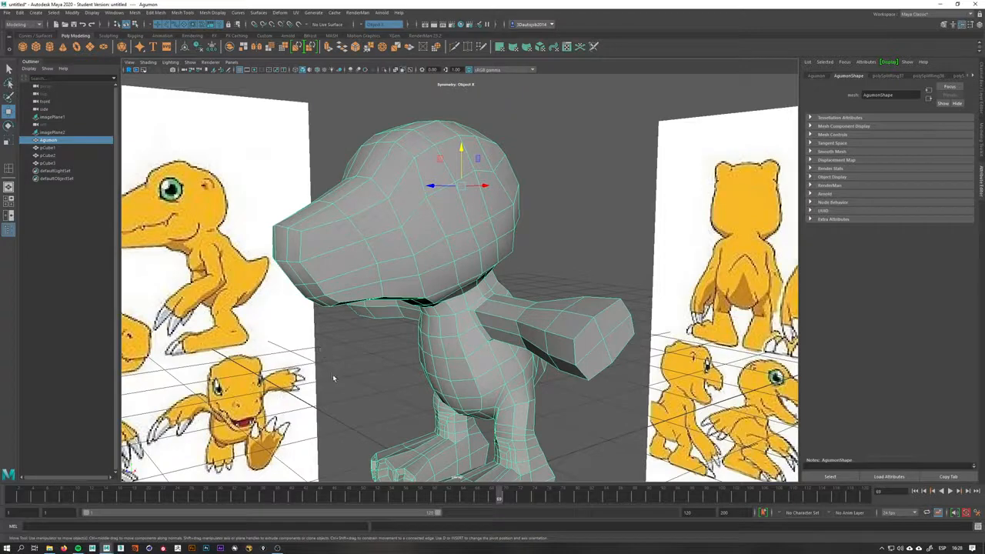
{"action": "middle_click_drag", "start_coordinate": [514, 233], "coordinate": [521, 187], "text": "alt"}
{"action": "right_click_drag", "start_coordinate": [521, 187], "coordinate": [469, 200], "text": "alt"}
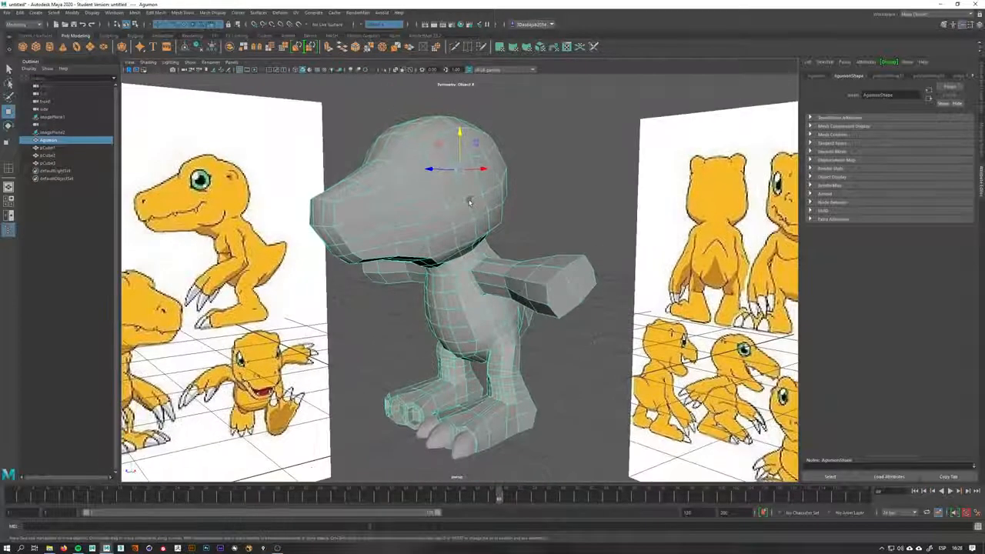